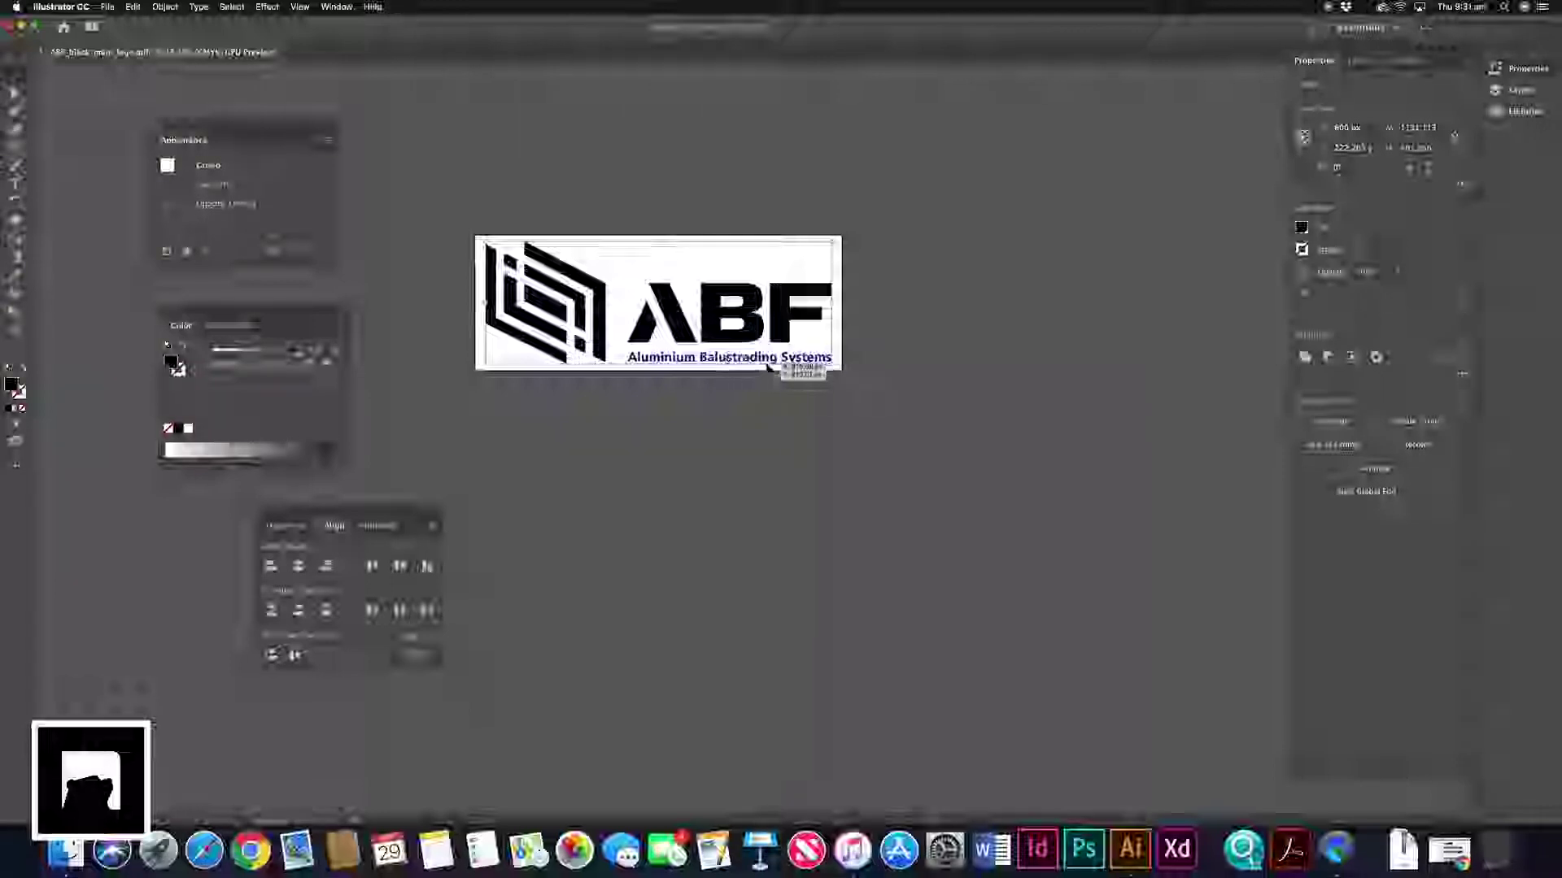
left_click(745, 379)
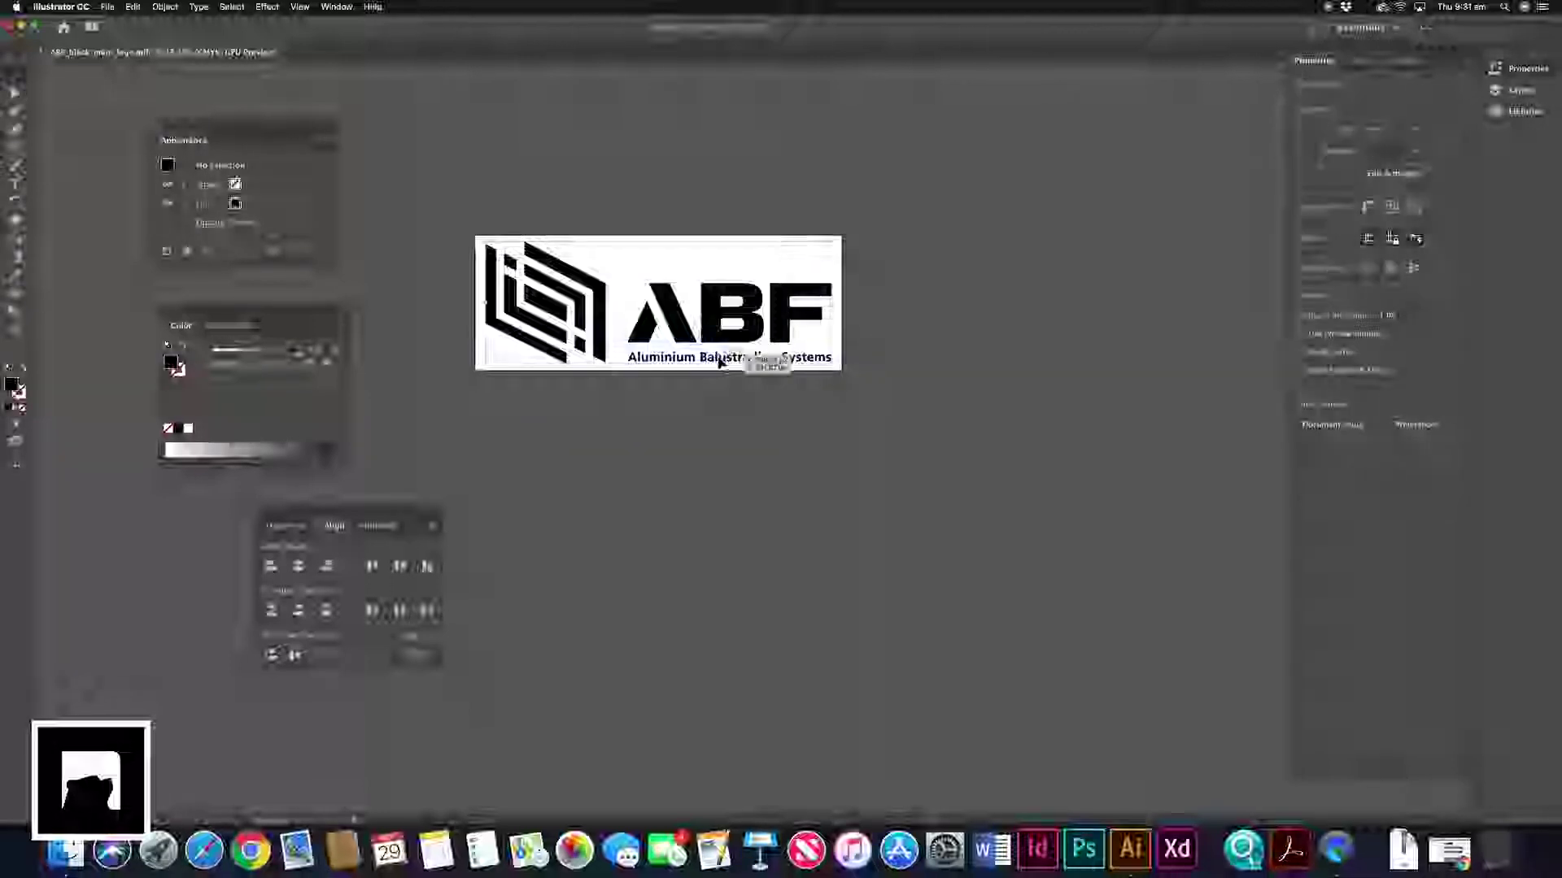
left_click(728, 361)
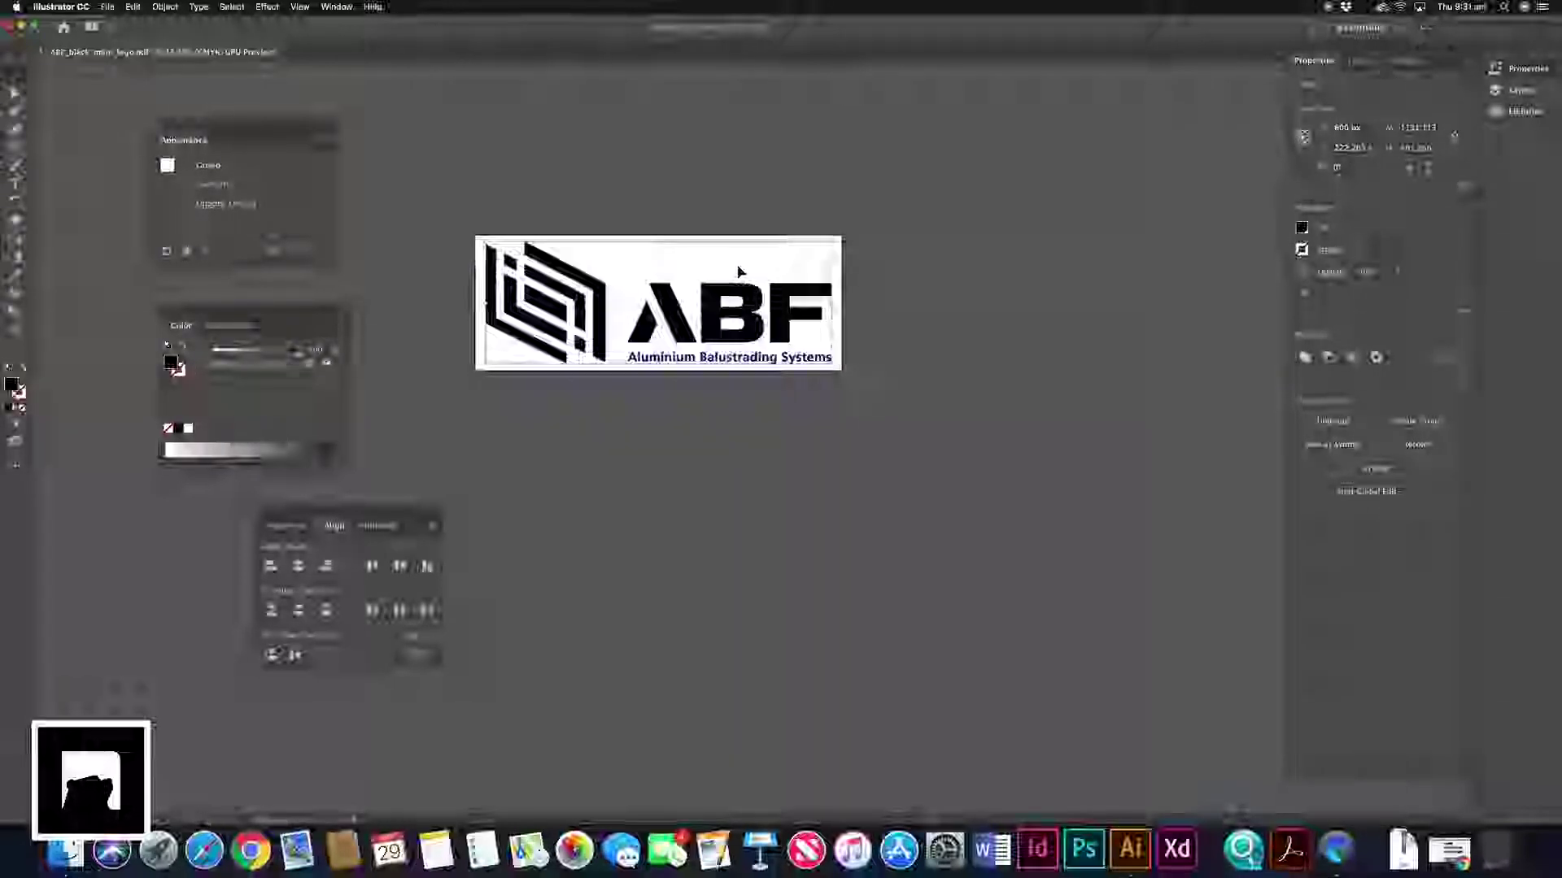
left_click_drag(858, 306, 856, 264)
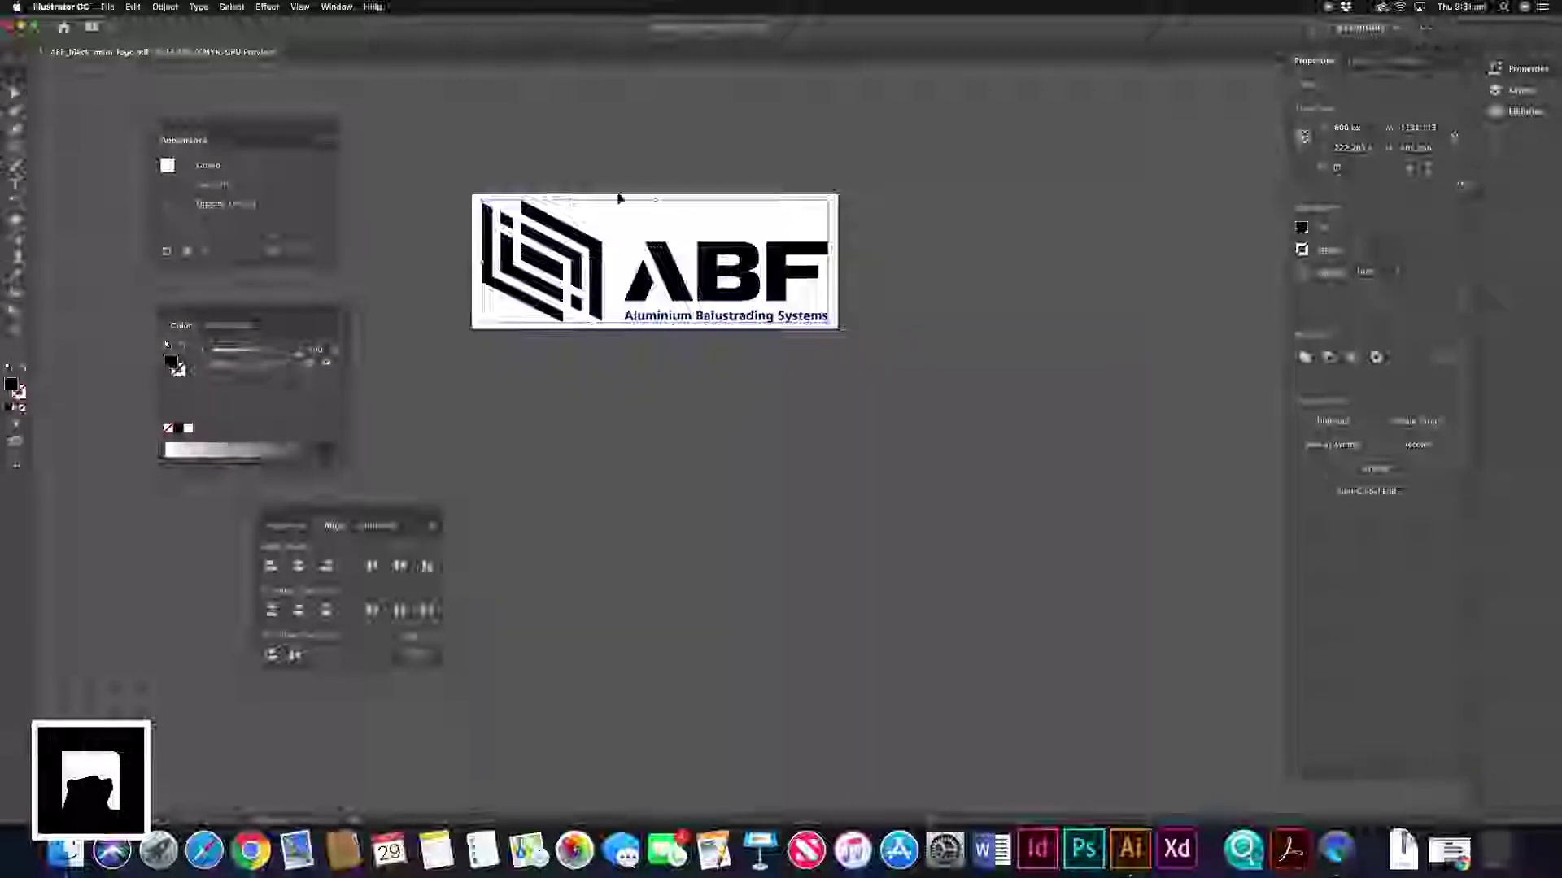
scroll(906, 307, "up", 3)
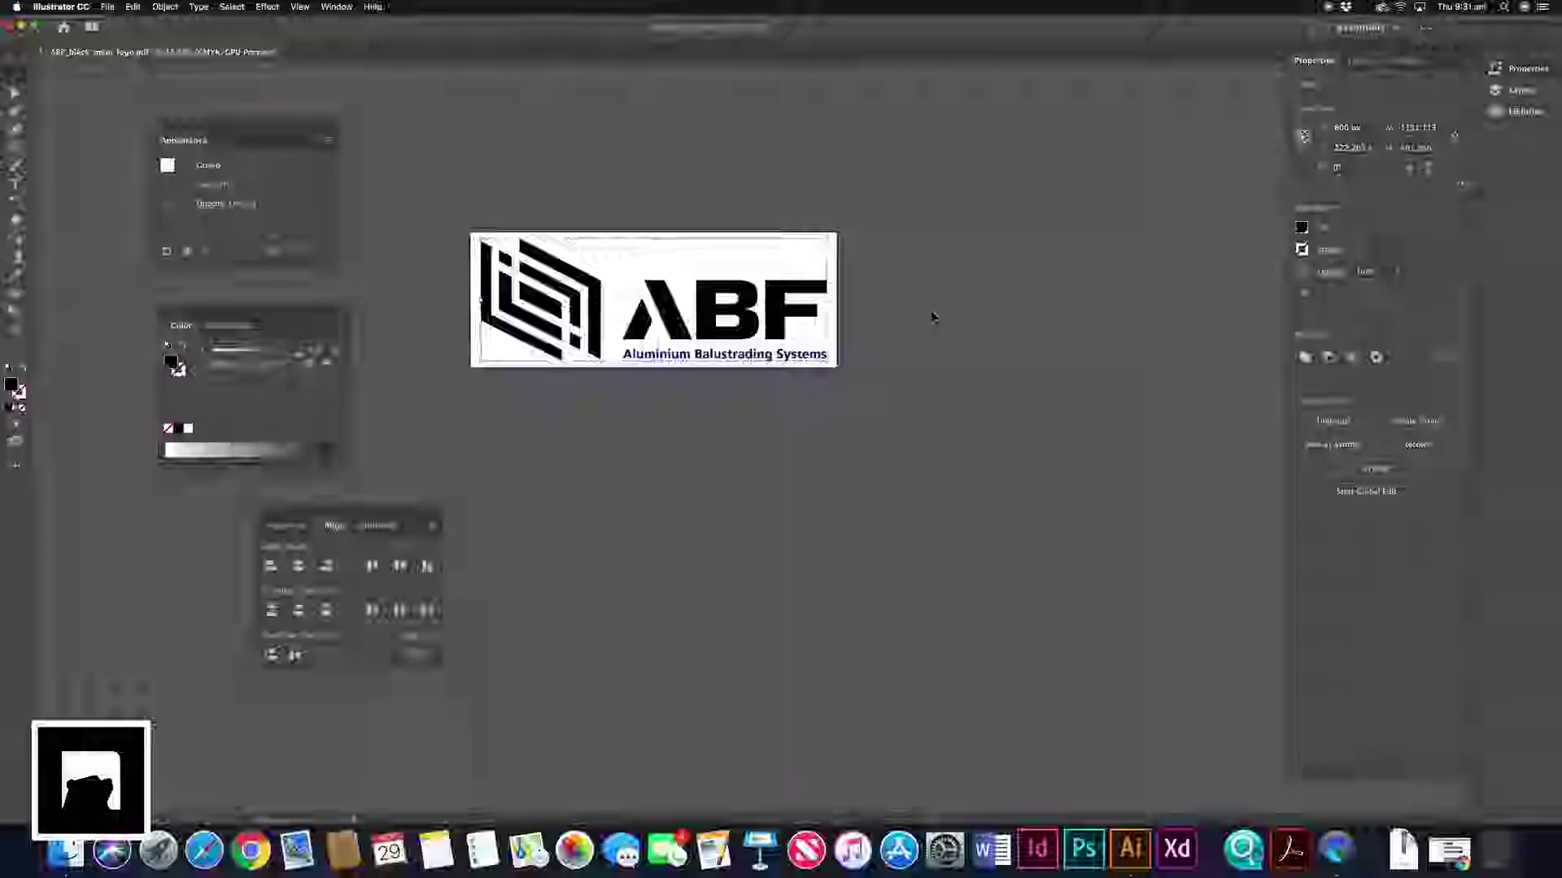
left_click(929, 309)
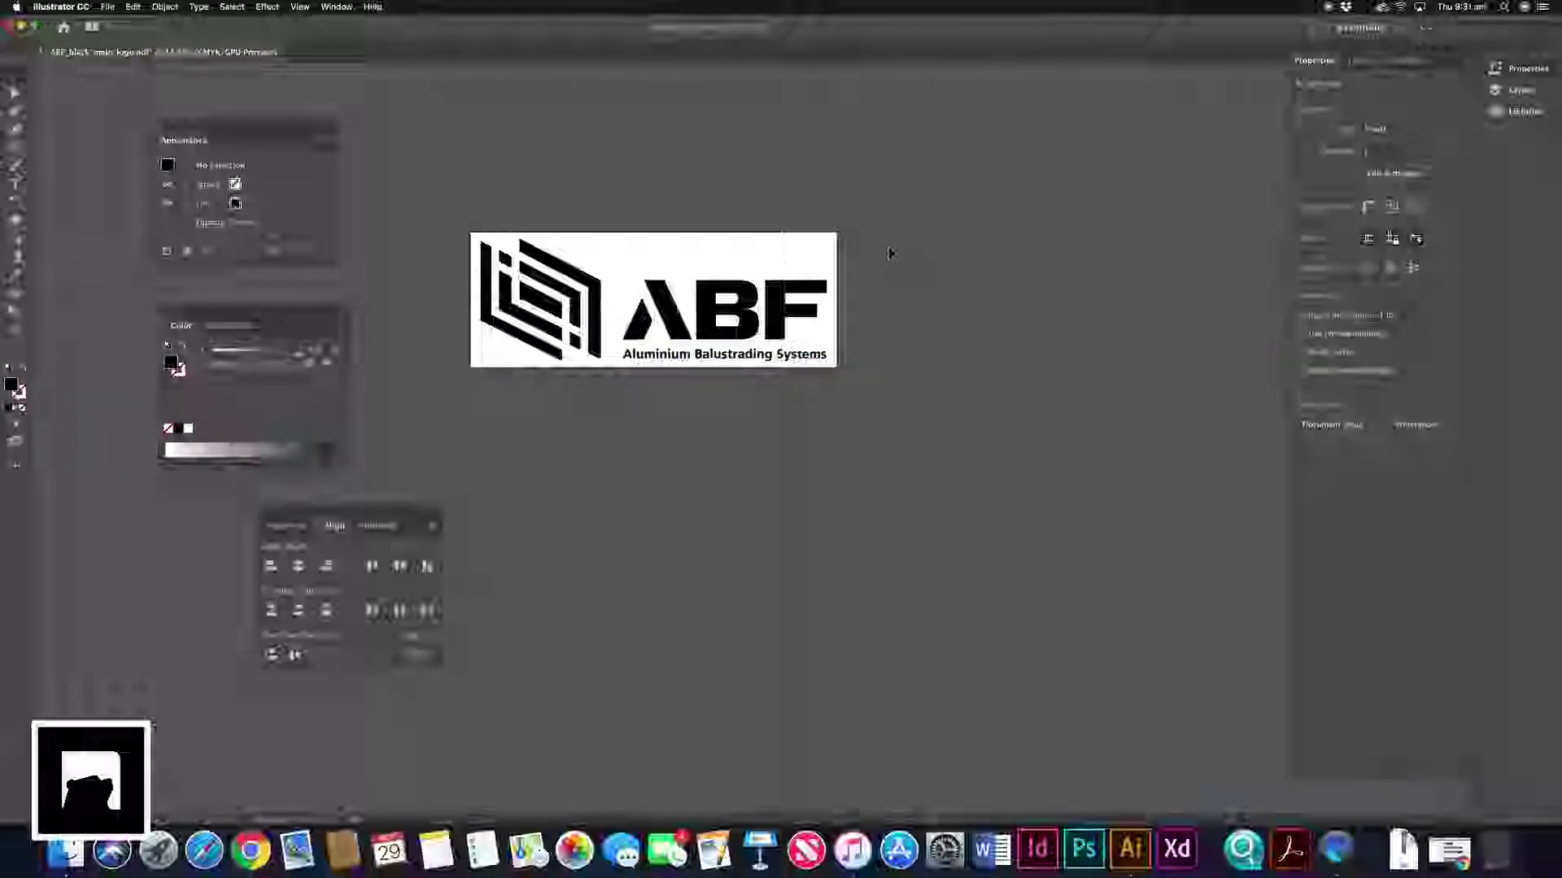
scroll(938, 247, "up", 3)
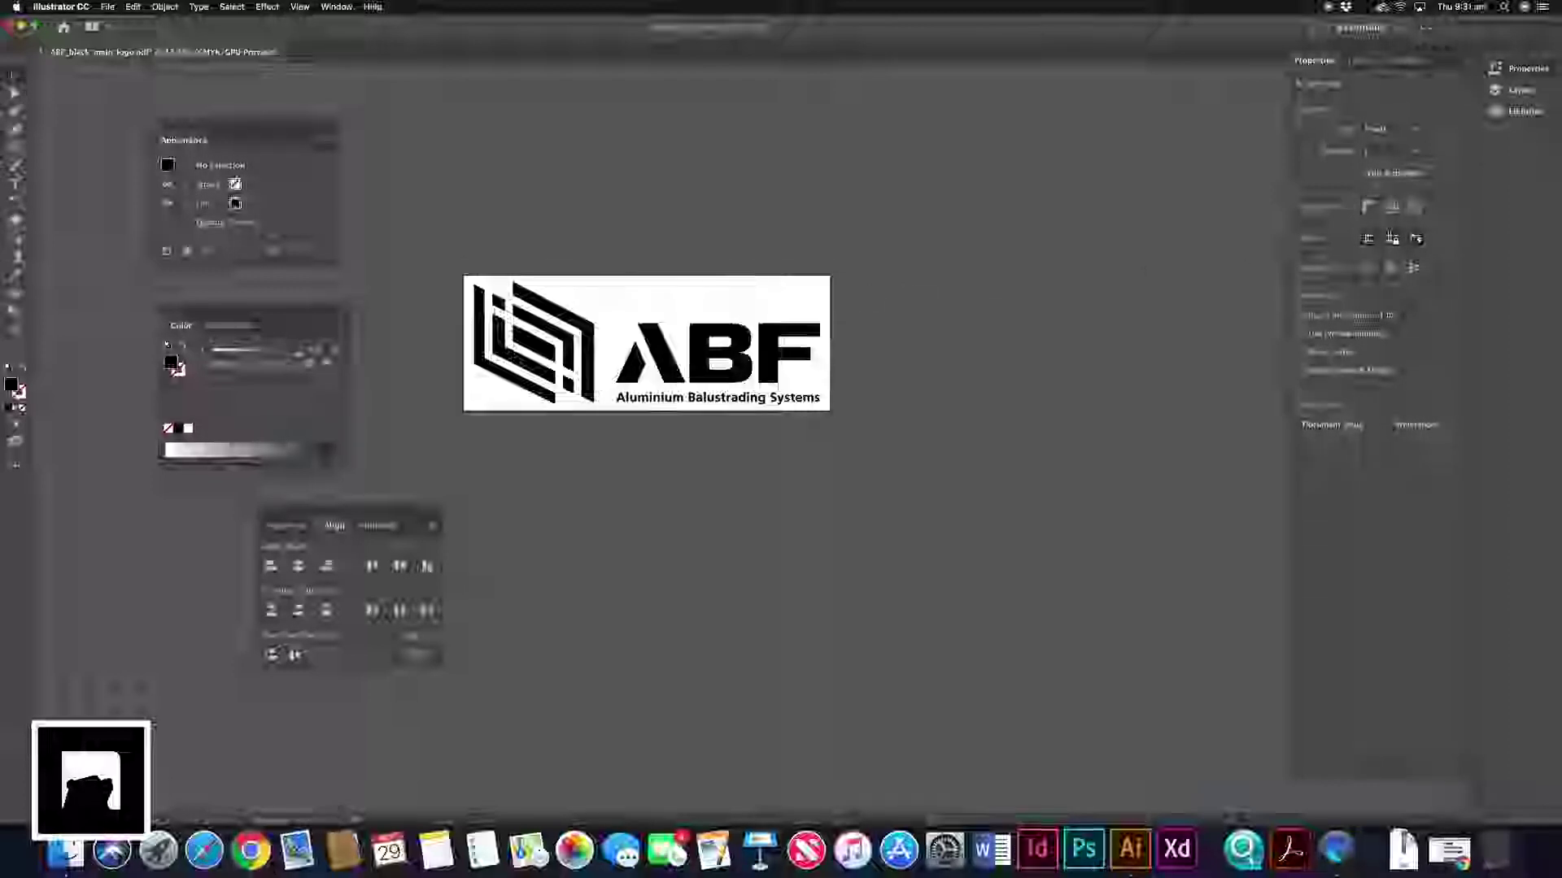
Enter artboard editing for the logo's artboard and examine its name and width.
left_click(731, 317)
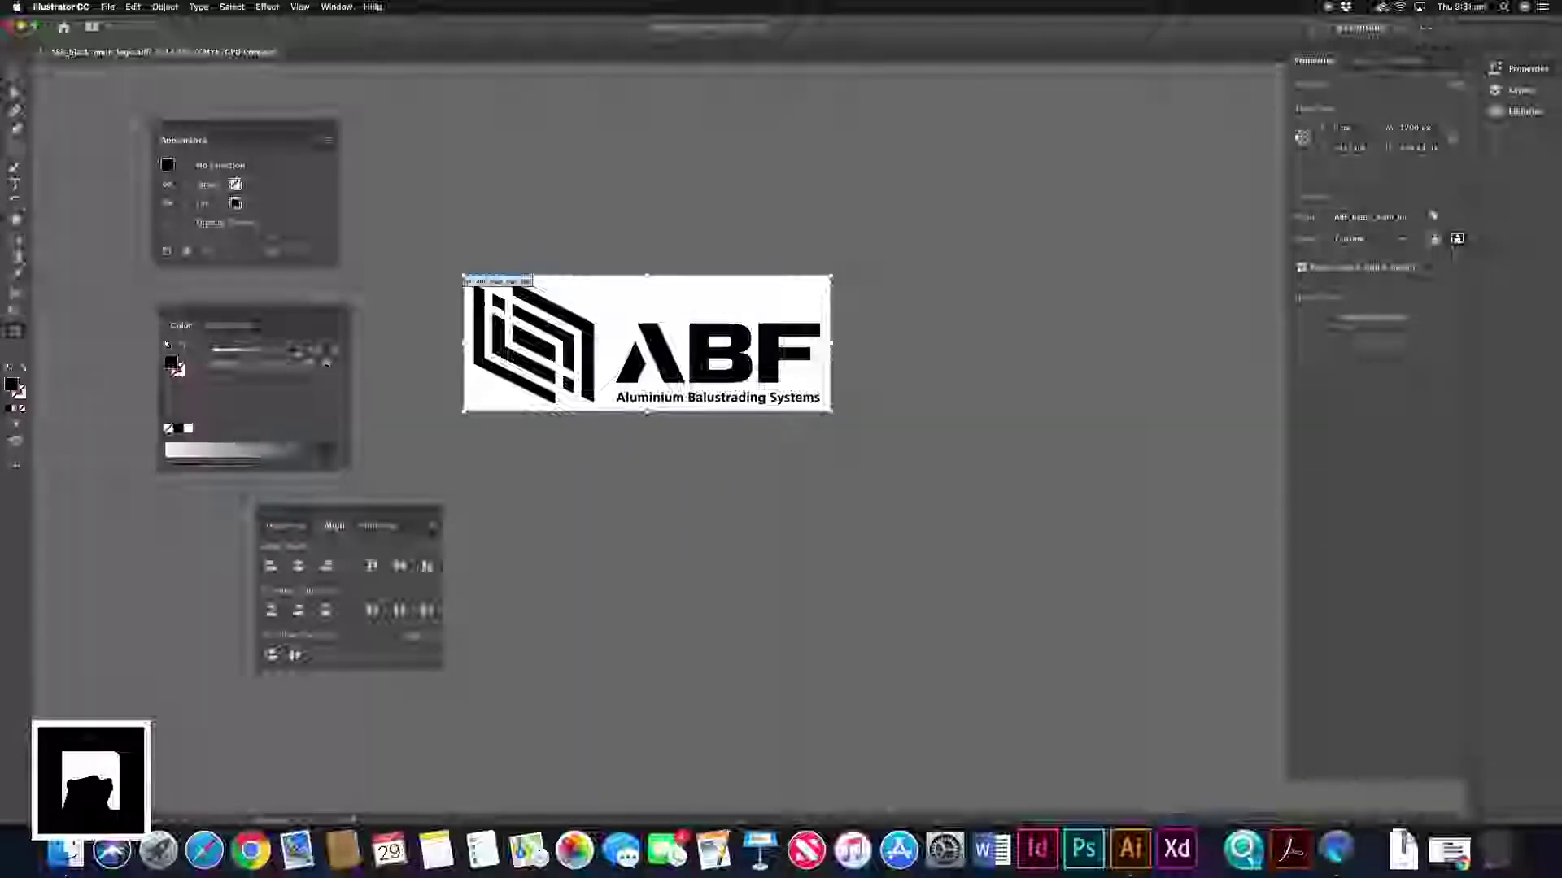
left_click(1350, 218)
double_click(1407, 129)
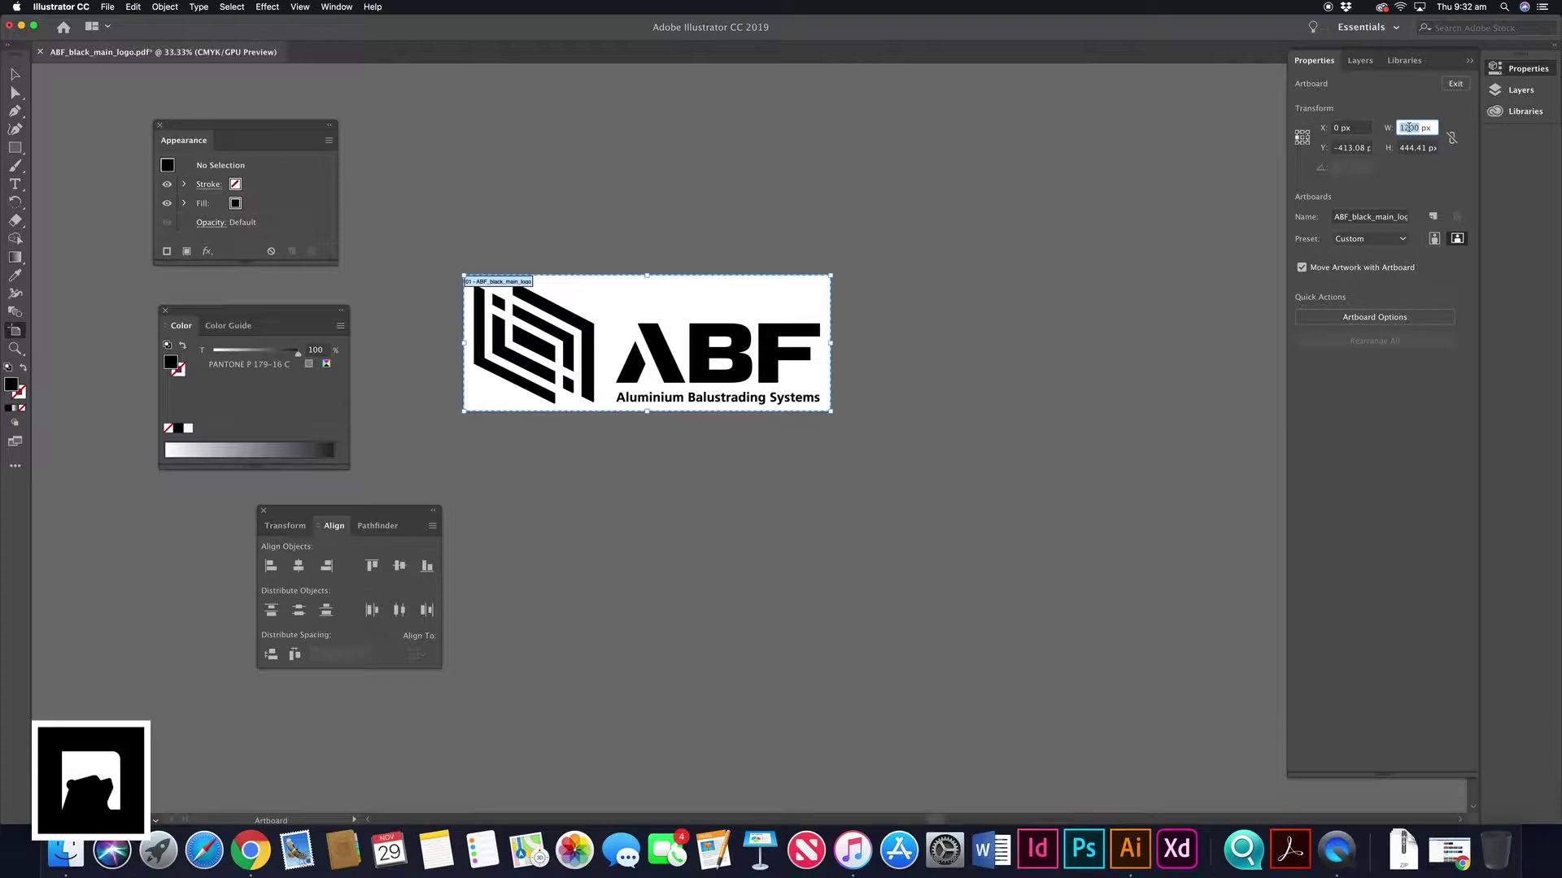
left_click_drag(1412, 130, 1433, 130)
scroll(638, 274, "down", 4)
scroll(638, 274, "right", 4)
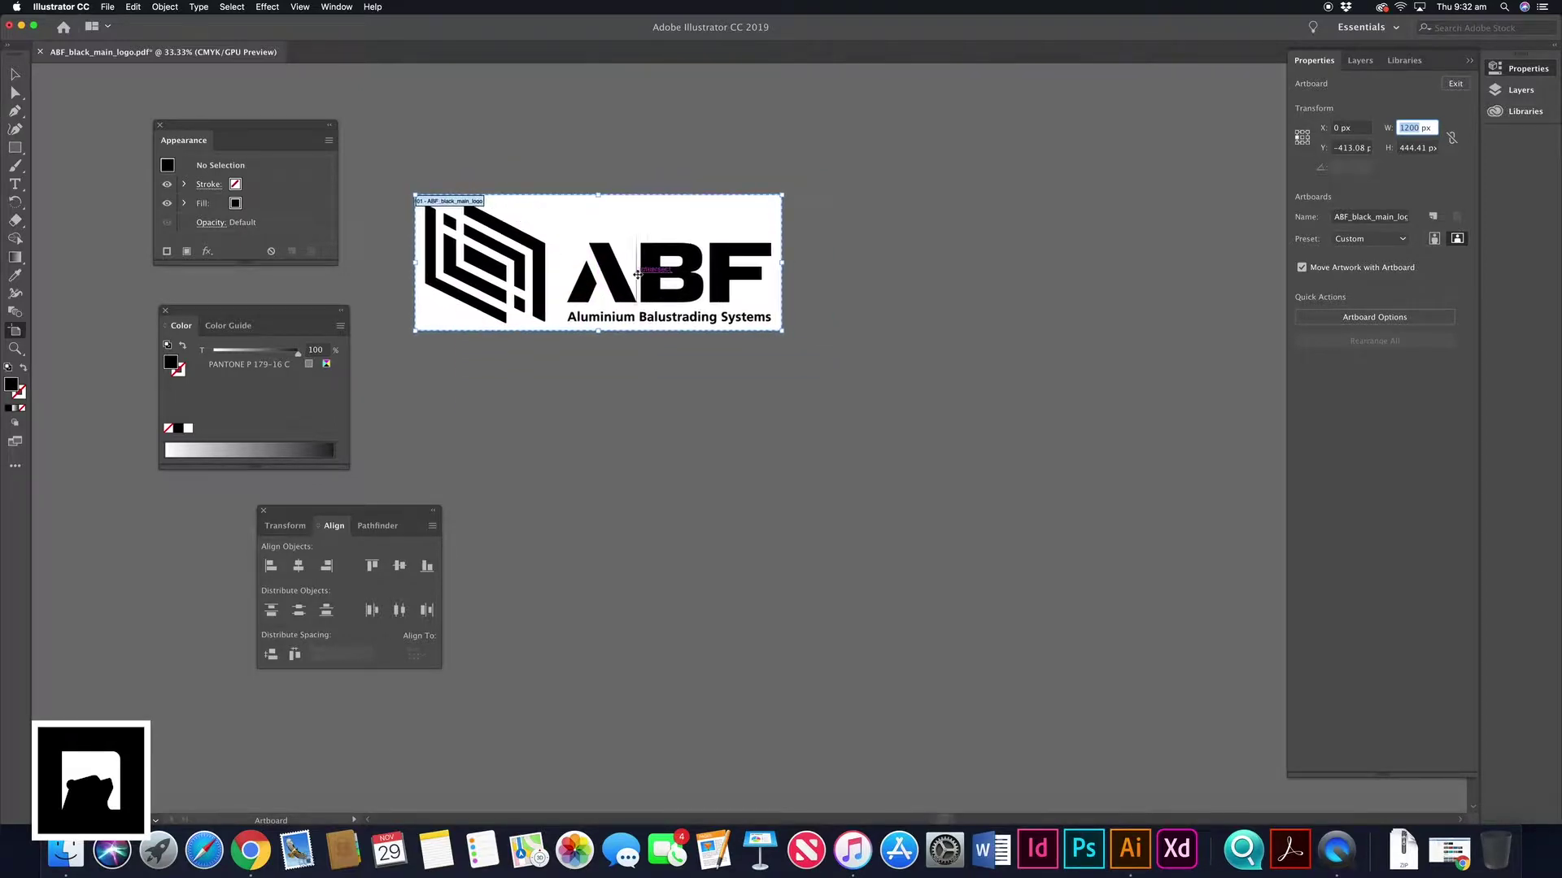
scroll(638, 275, "down", 4)
scroll(637, 274, "up", 1)
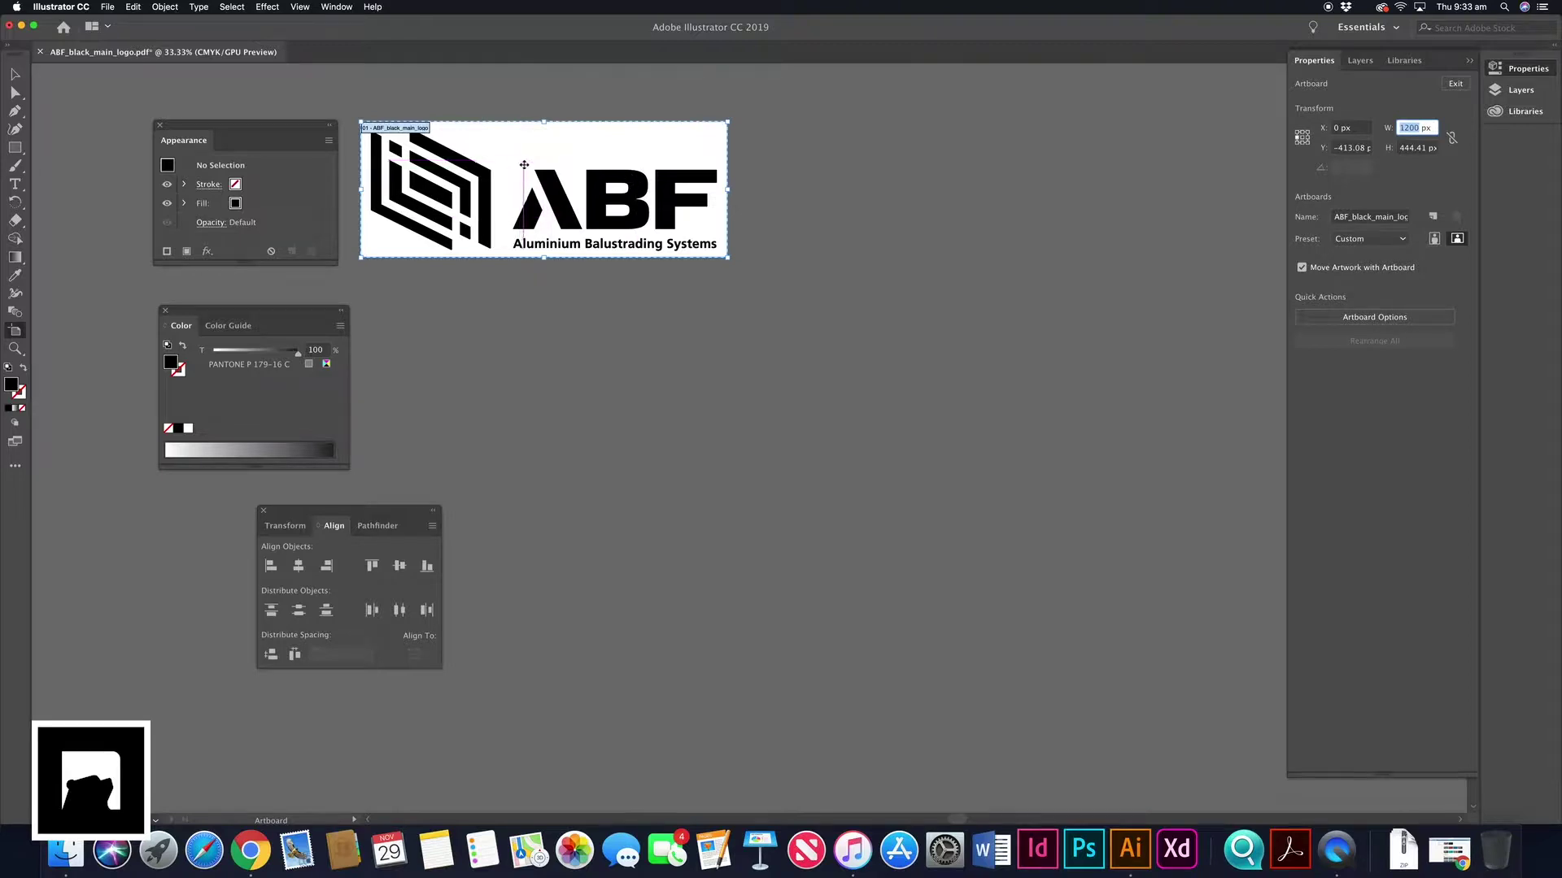
Rename the logo's artboard as "Main Tagline Black" and leave artboard editing.
left_click(1353, 217)
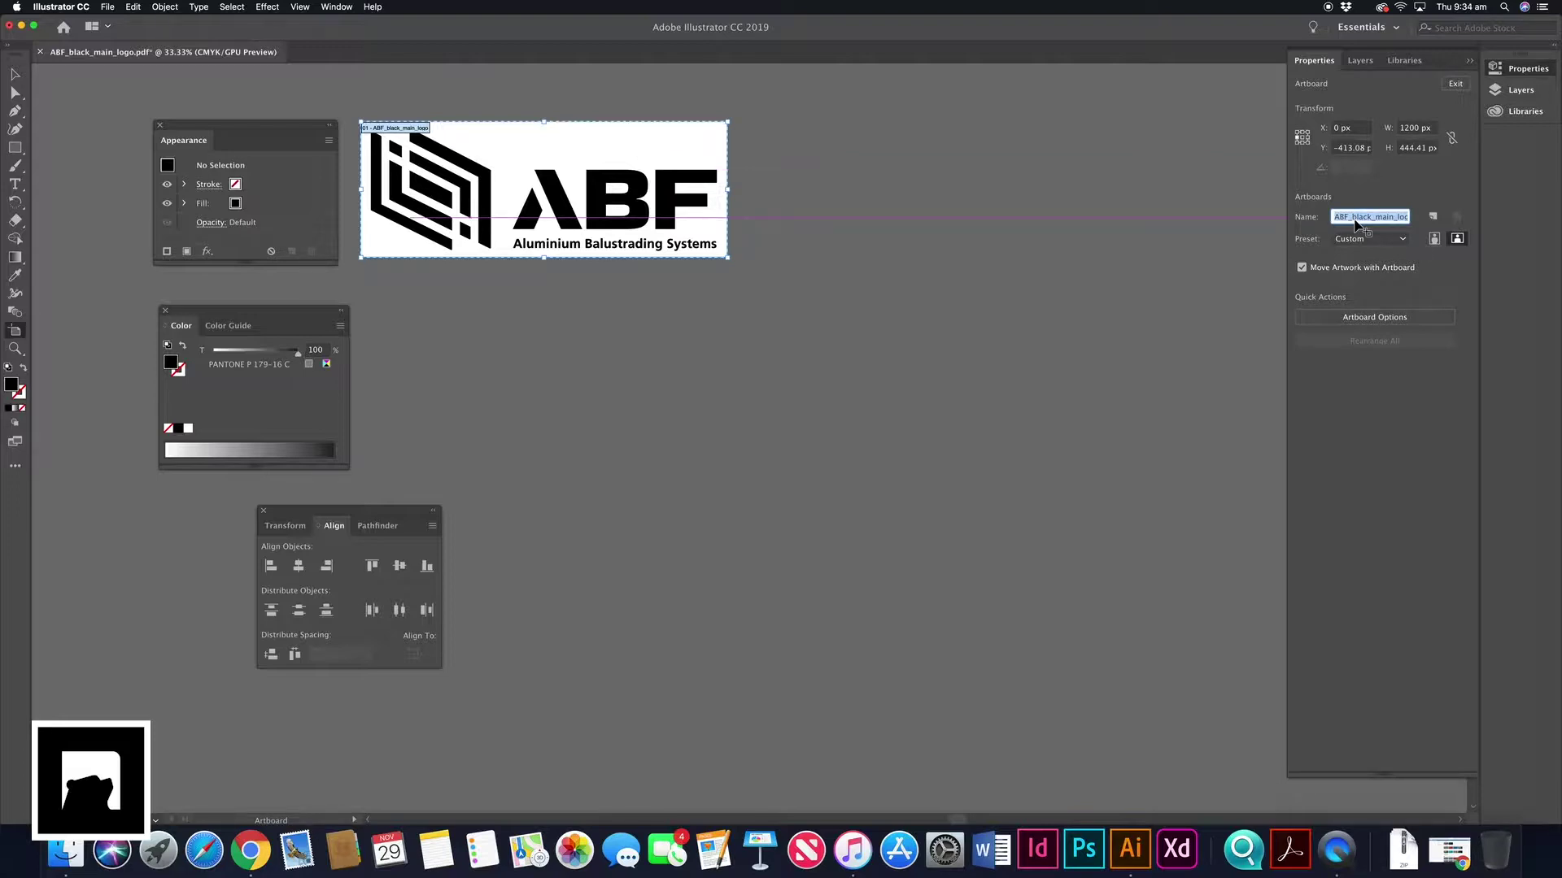
type("M")
key("BackSpace")
type("Mian")
type("in")
type(" B")
type("Tag")
type("line")
type(" Black")
key("Return")
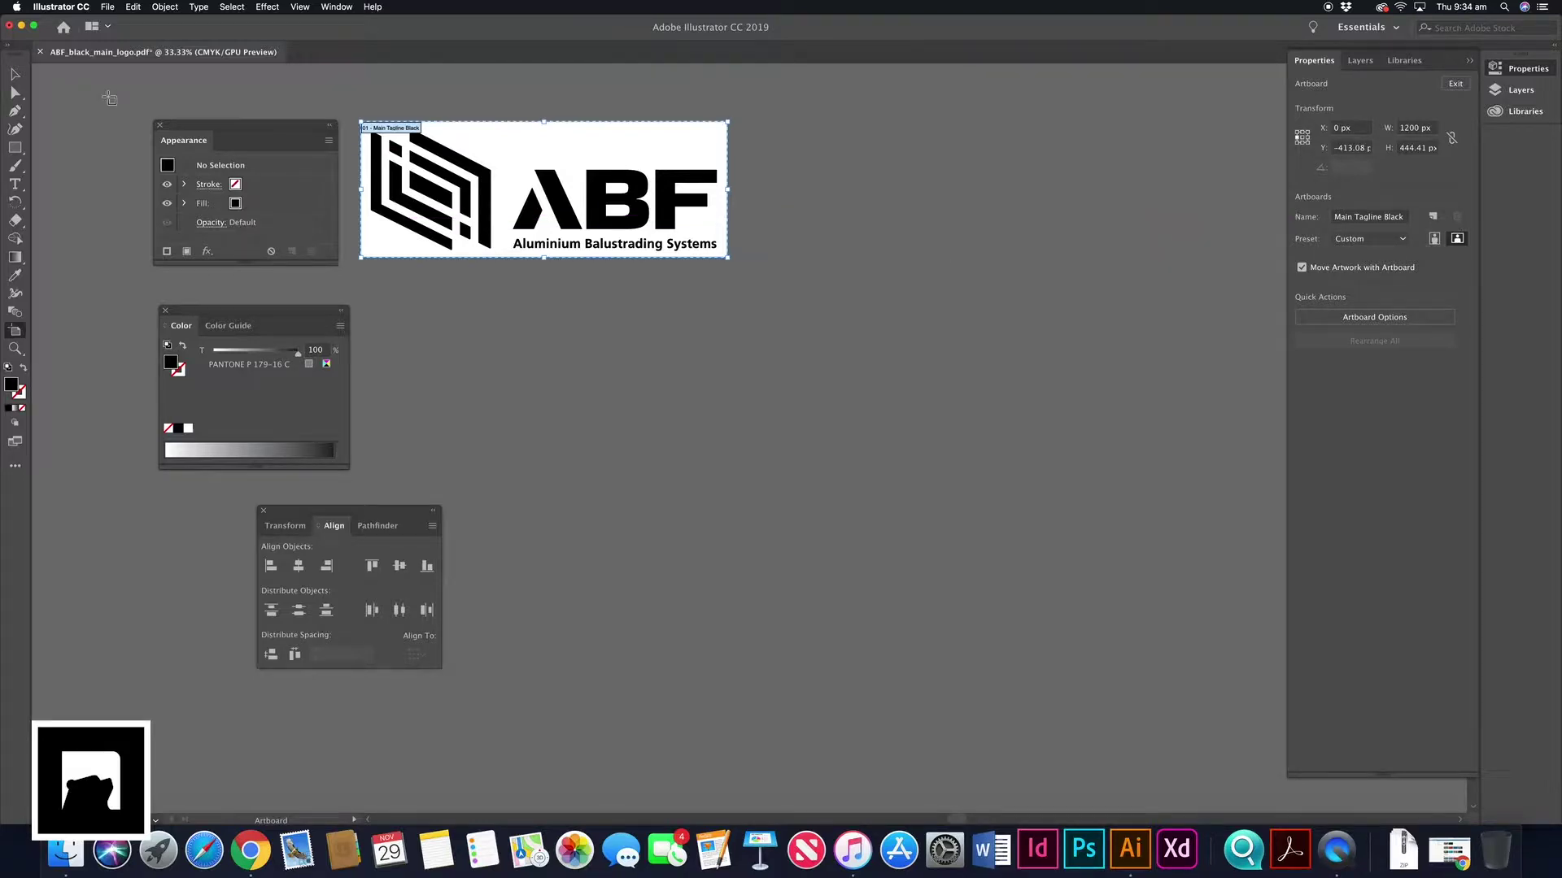
left_click(14, 74)
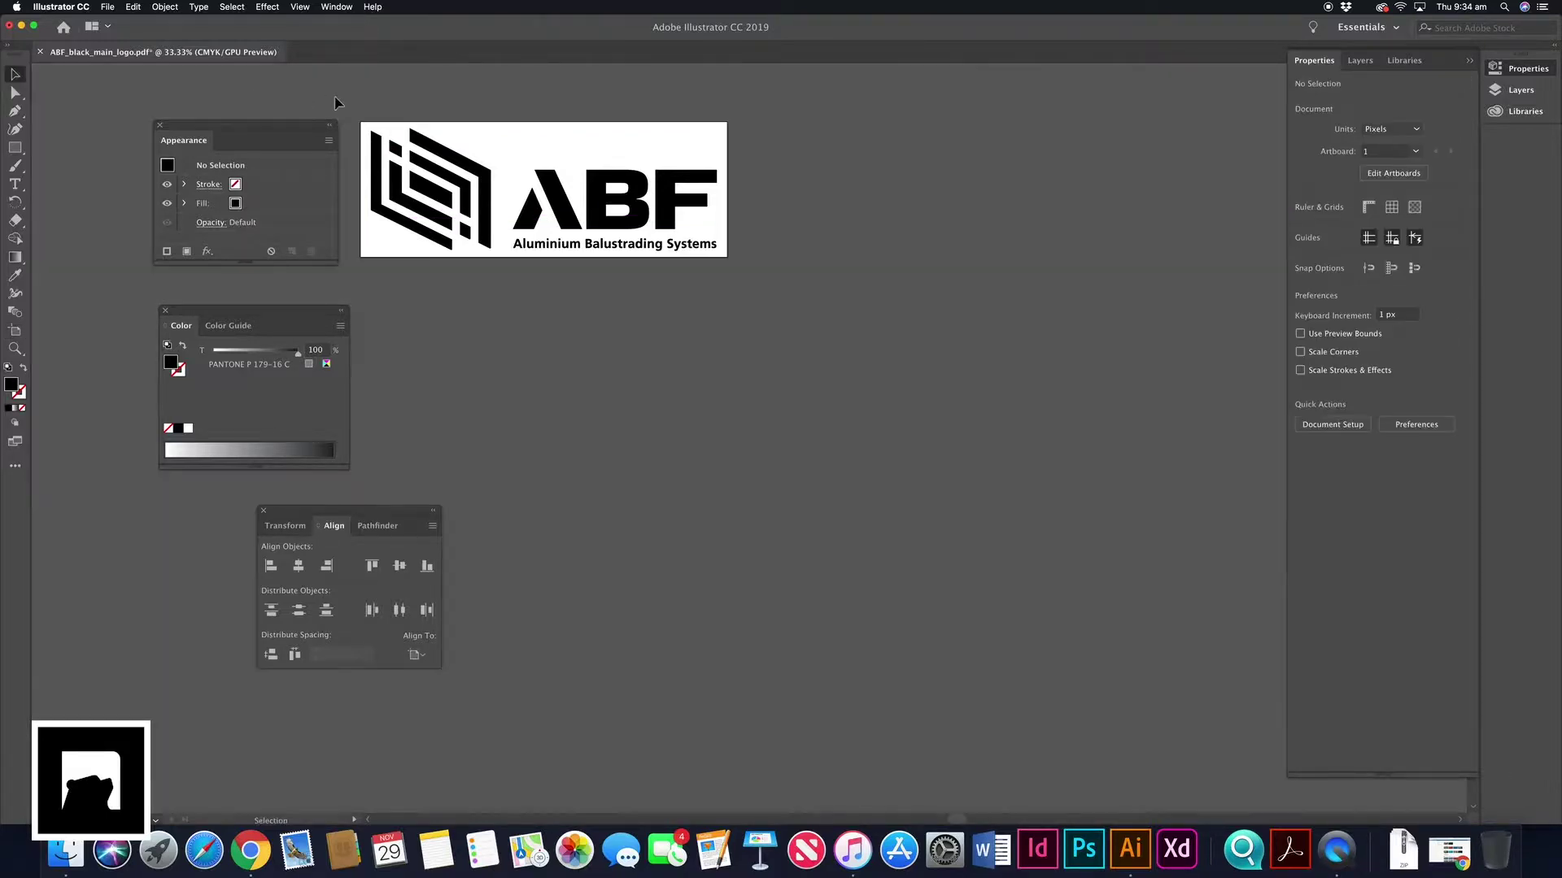
left_click(567, 198)
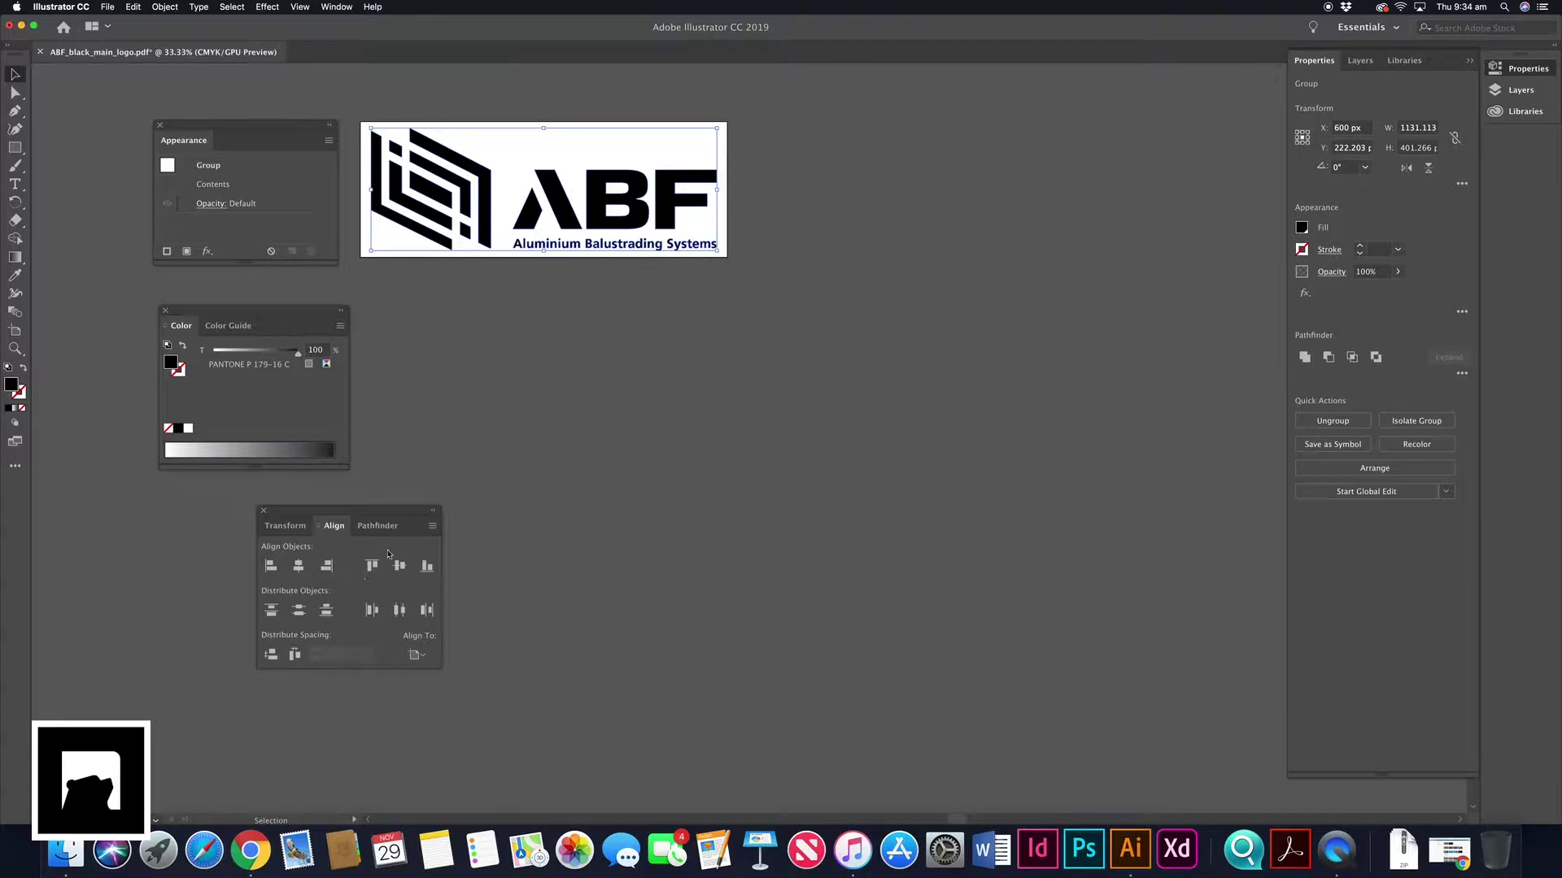
left_click_drag(368, 515, 461, 368)
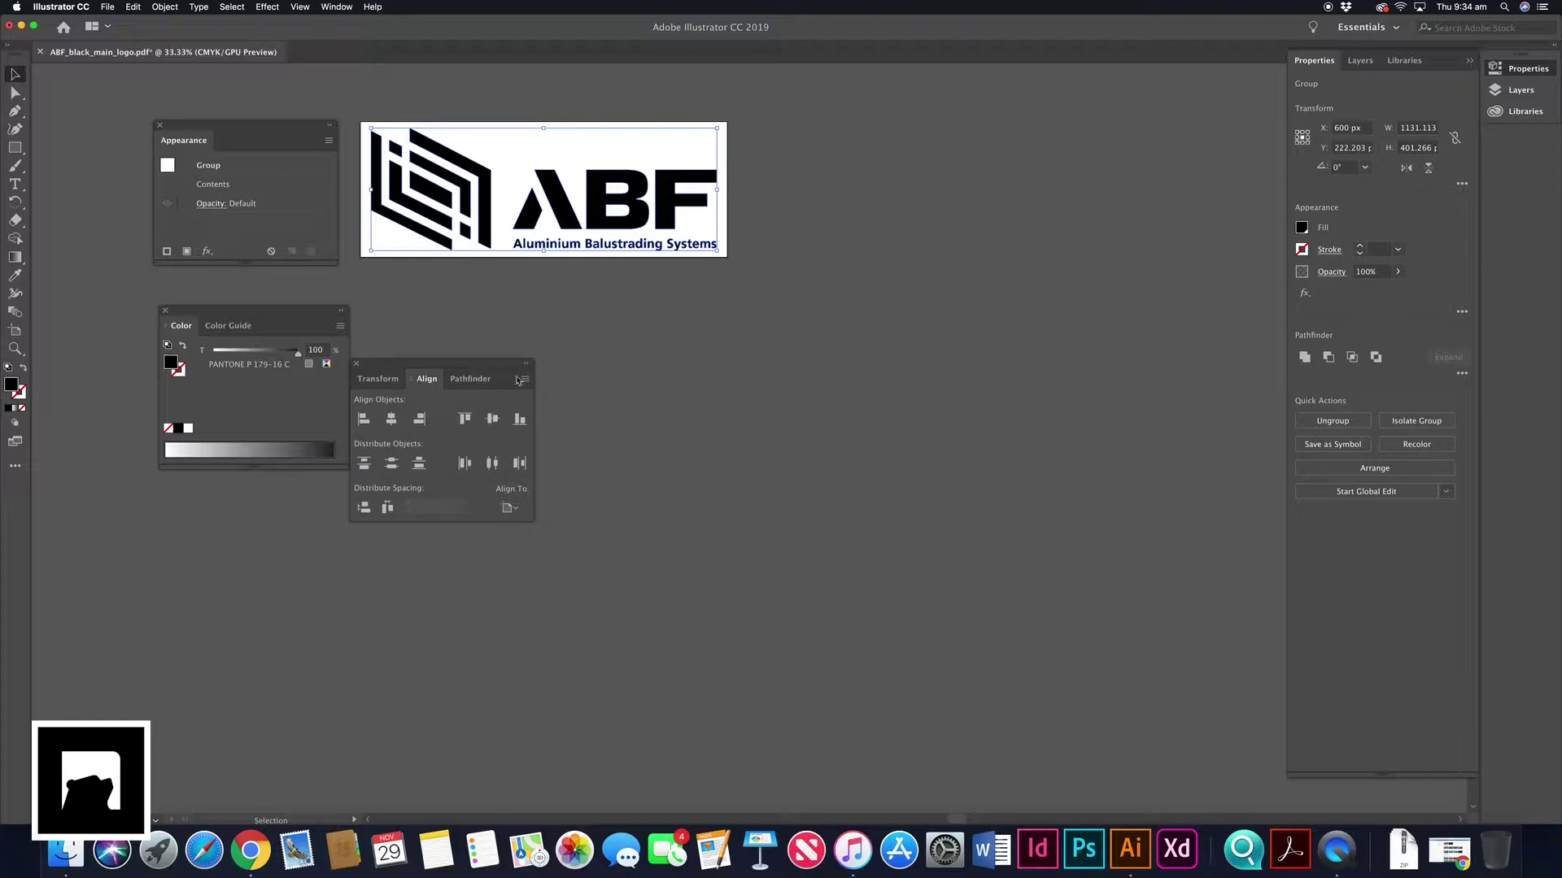
left_click_drag(495, 363, 374, 525)
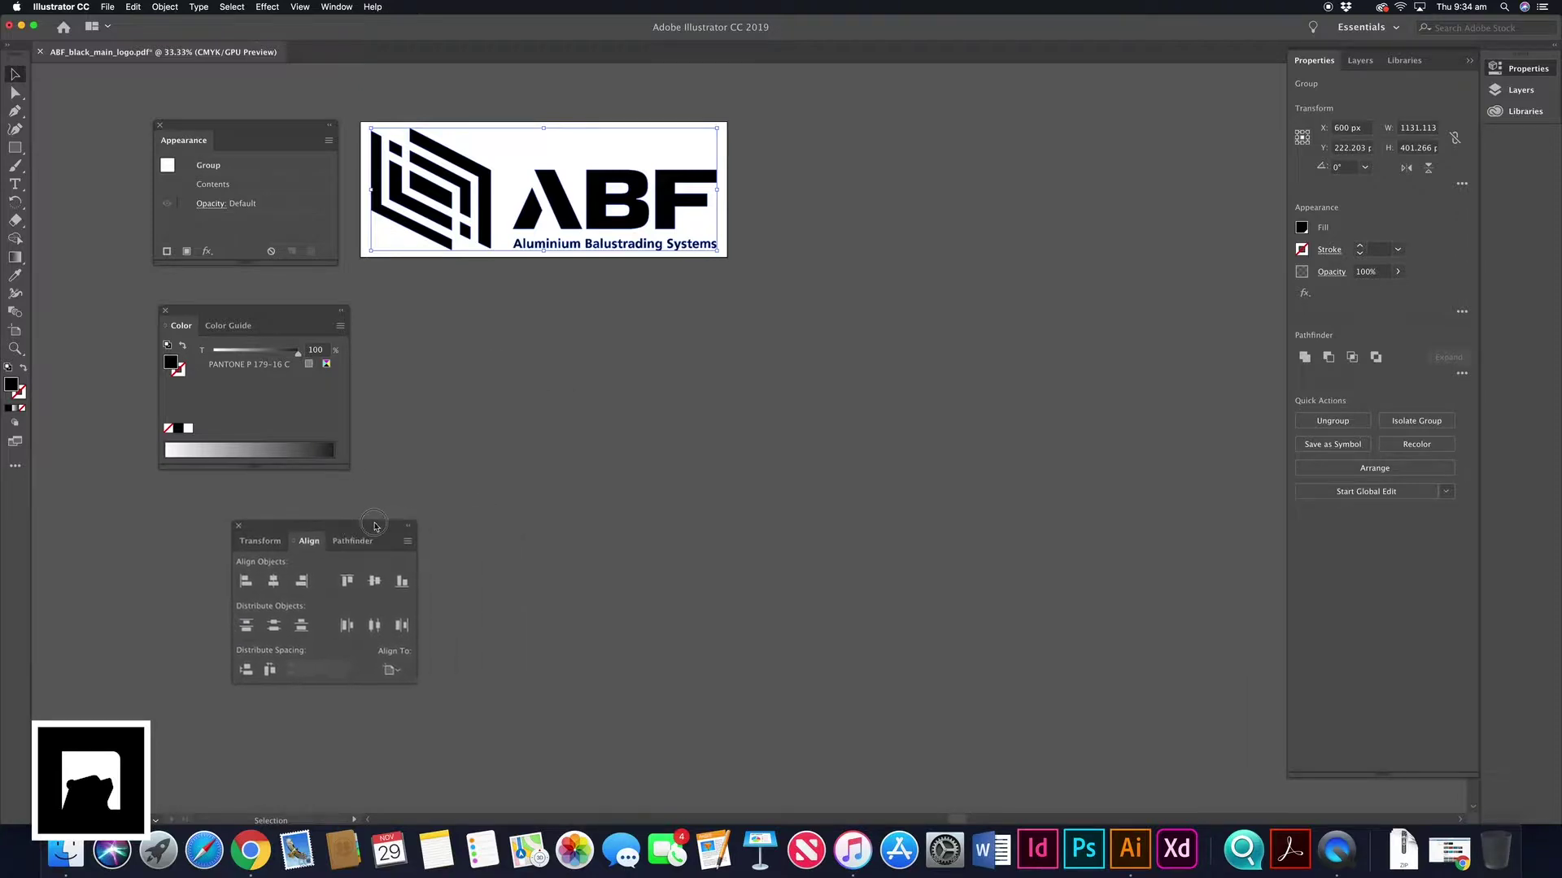
left_click(722, 199)
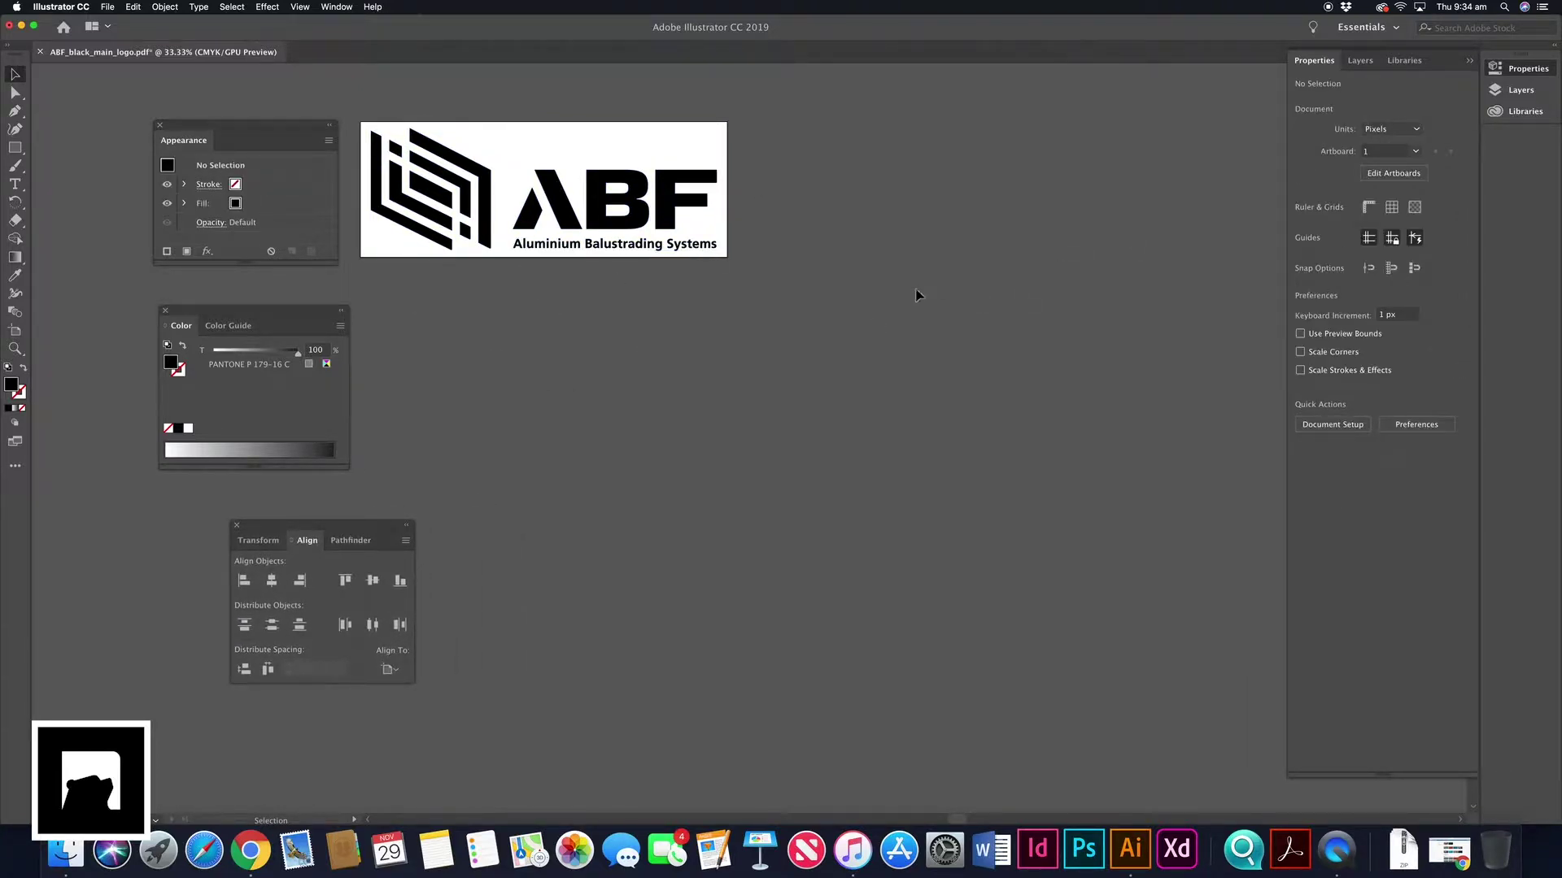
Duplicate the Main Tagline Black artboard with its logo to the right of the original.
left_click(1386, 179)
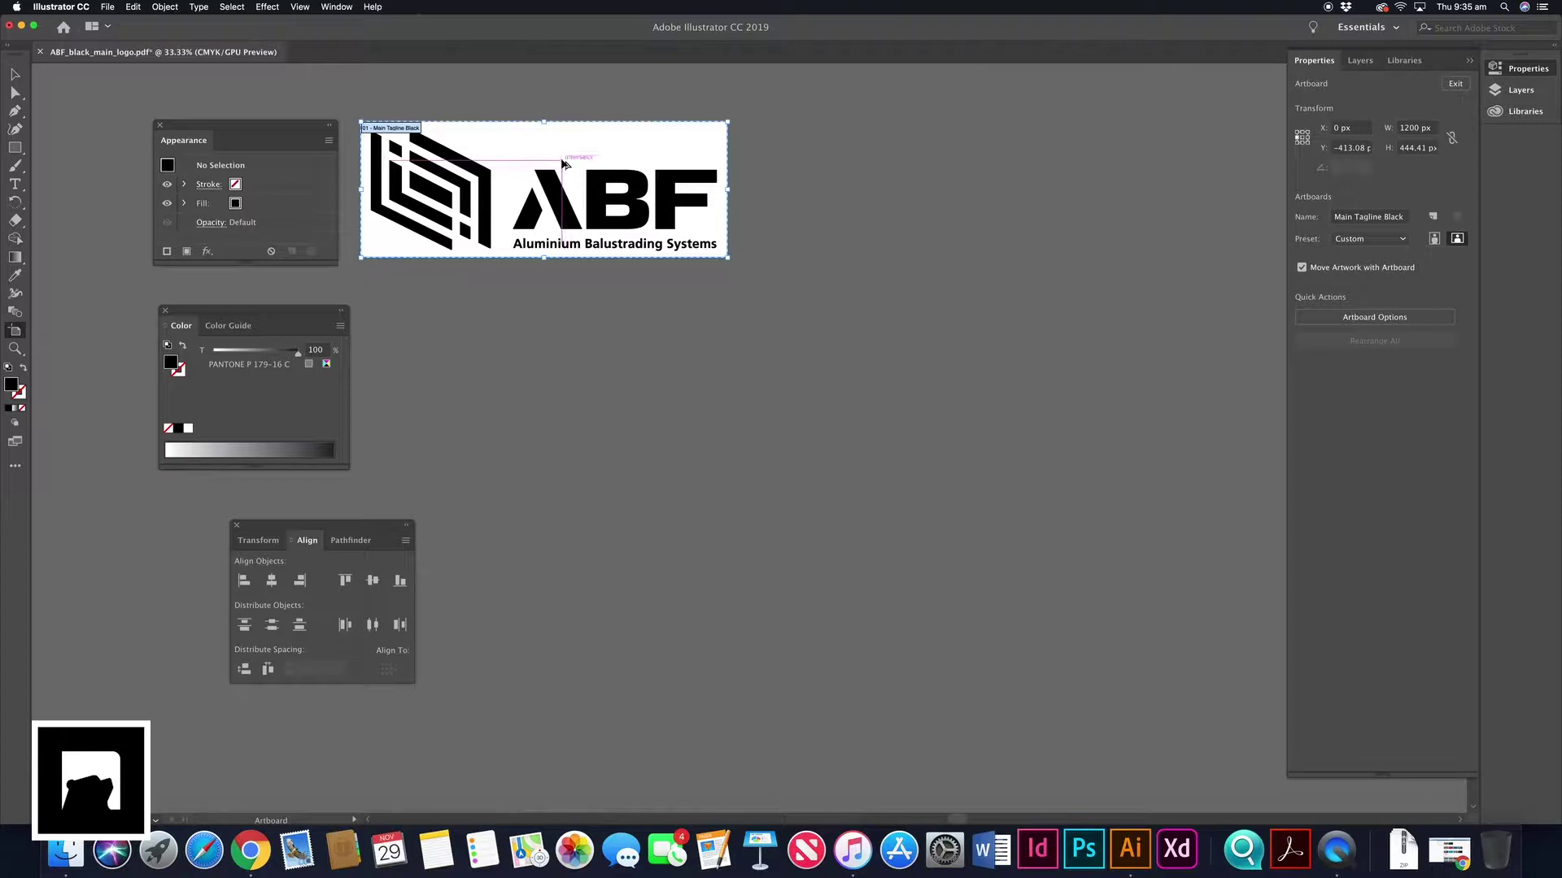
left_click_drag(541, 154, 935, 158)
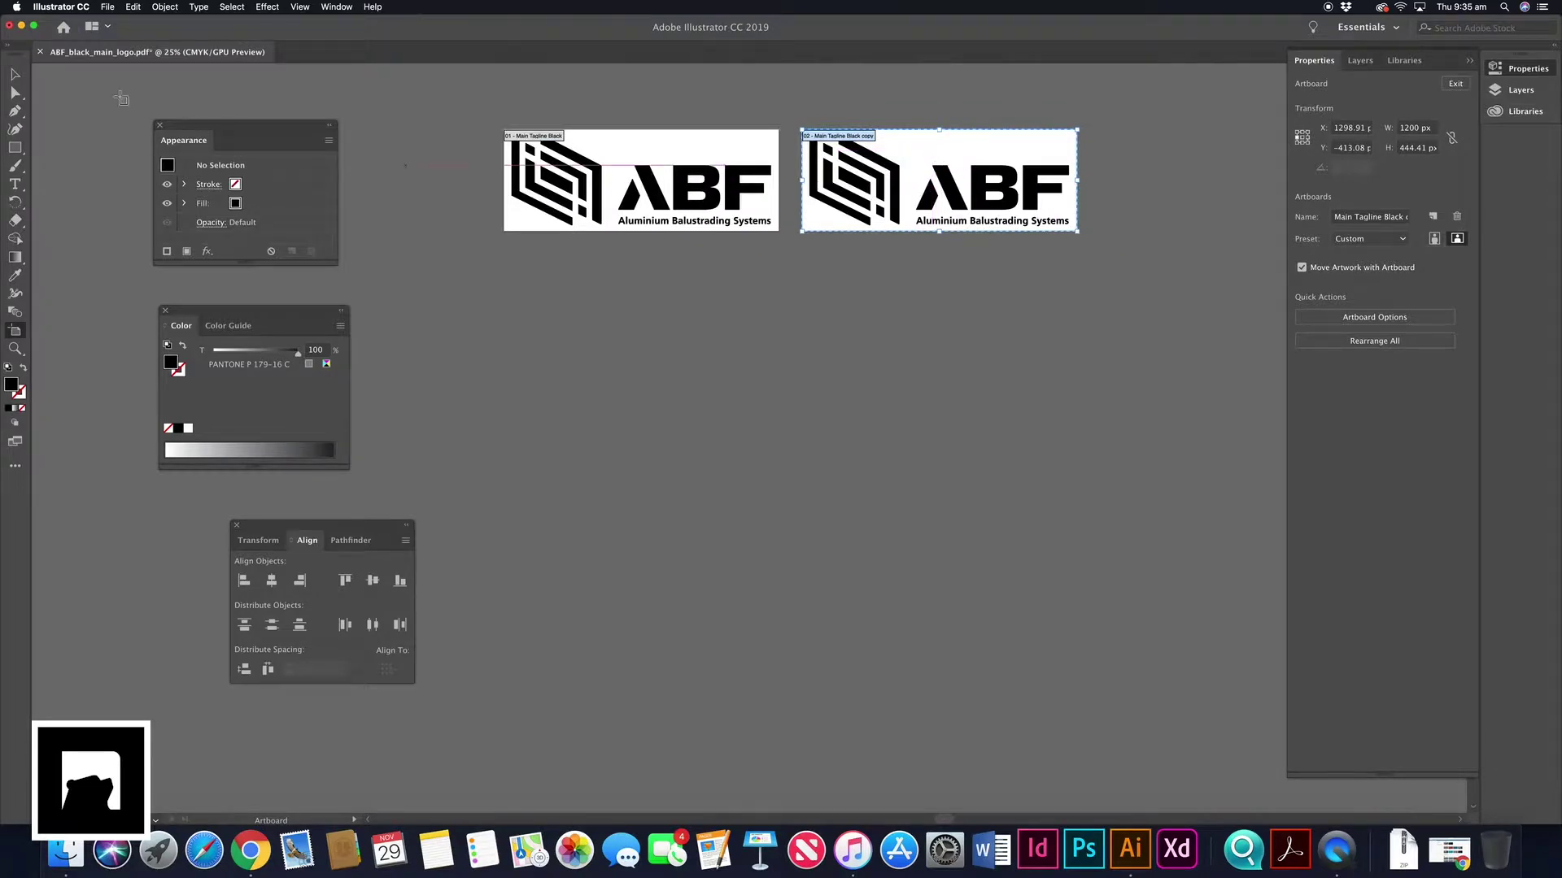
left_click(14, 74)
Change the fill of the logo on the duplicated artboard to white.
key("z")
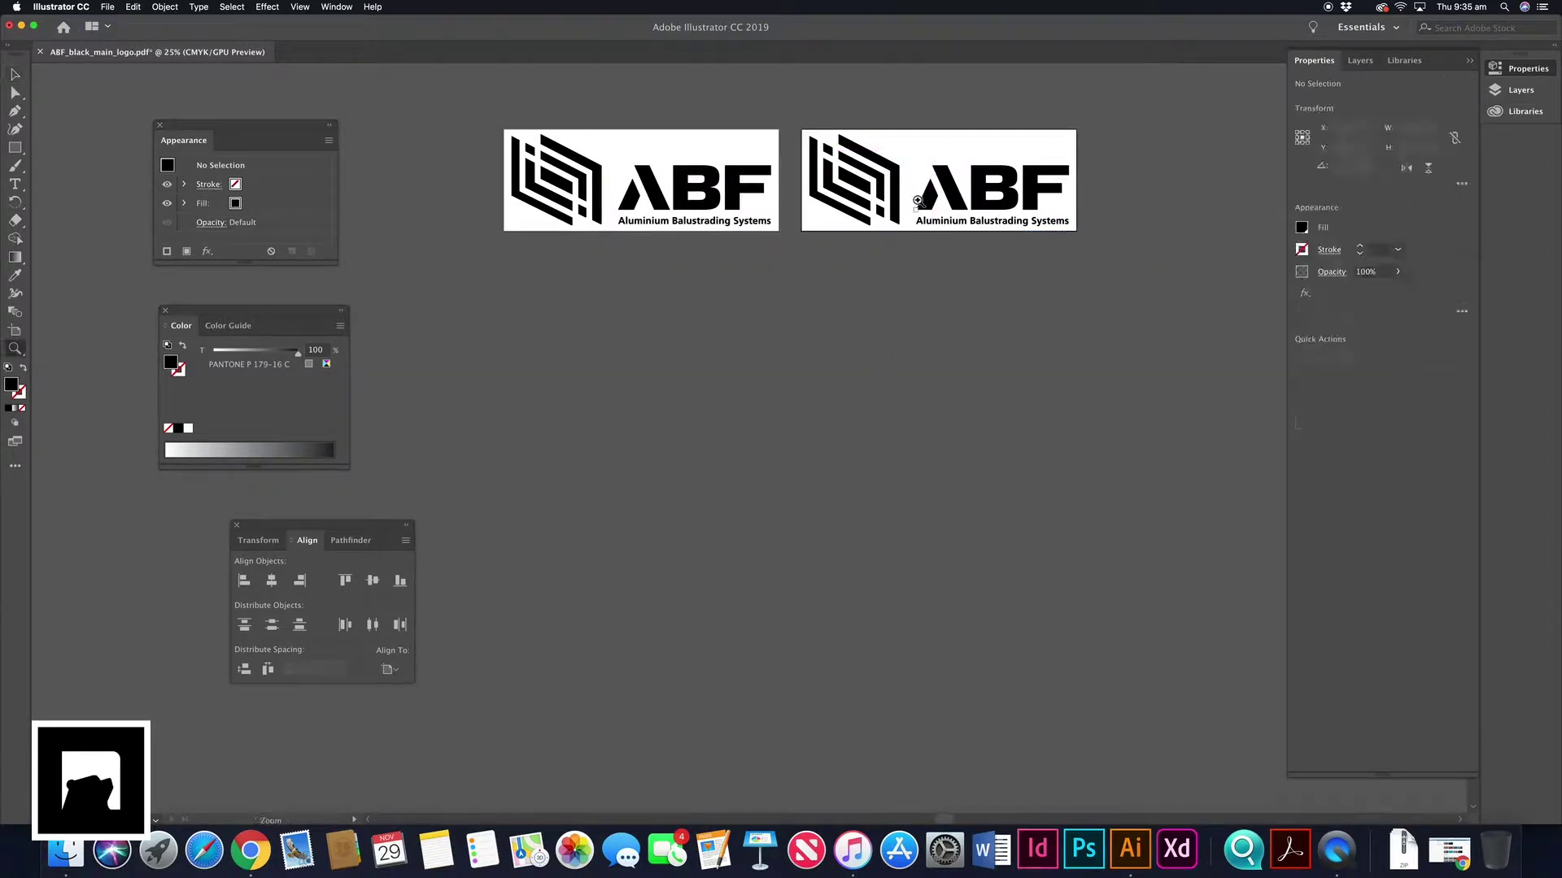
left_click(920, 197)
left_click_drag(788, 386, 882, 232)
key("v")
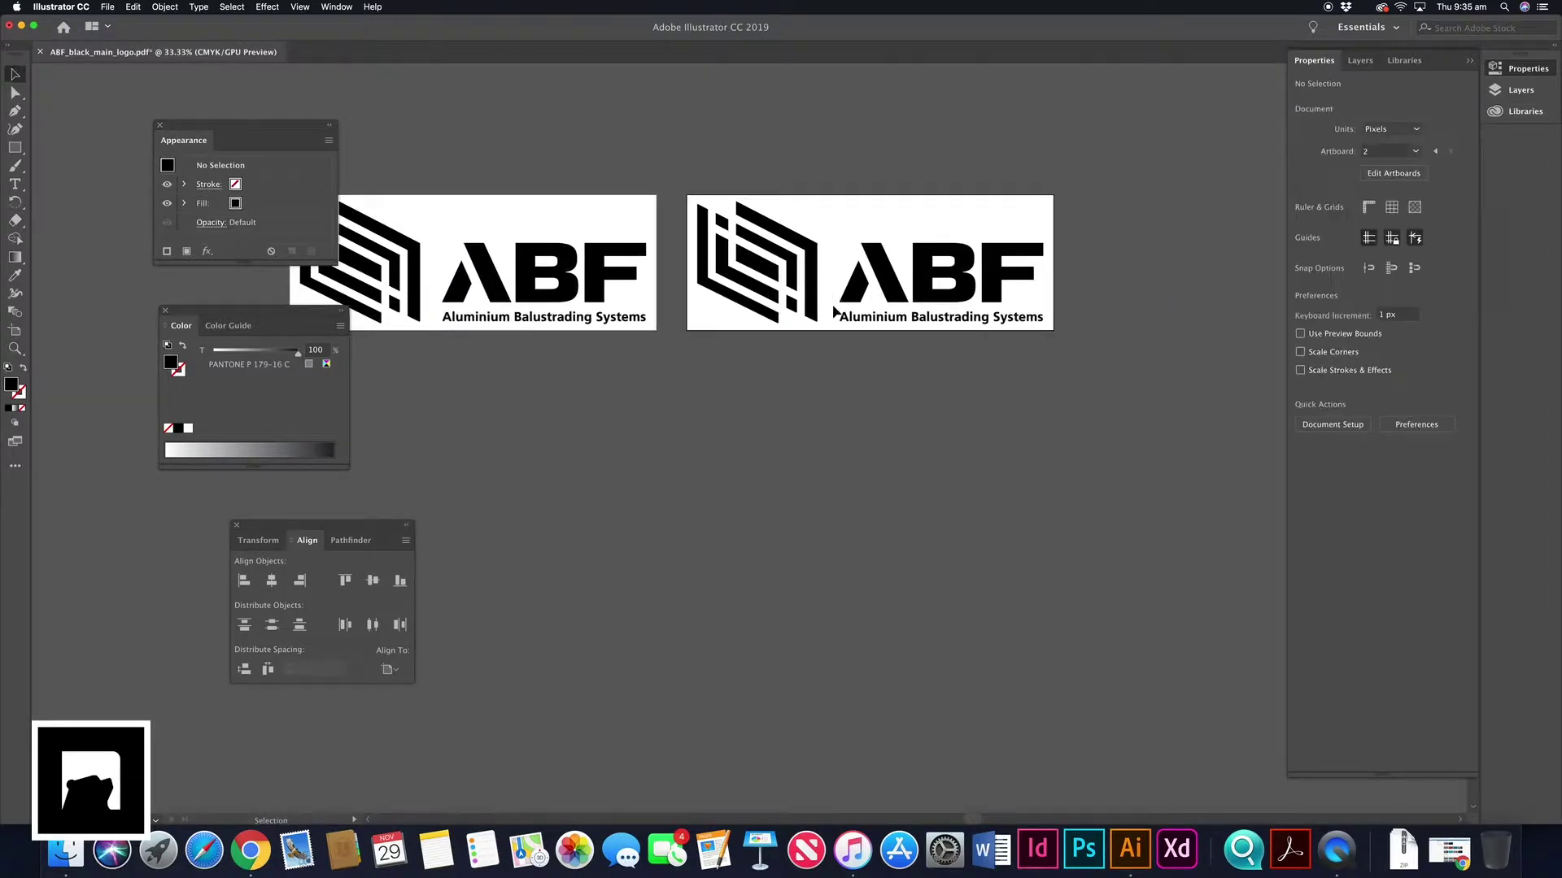
left_click(870, 254)
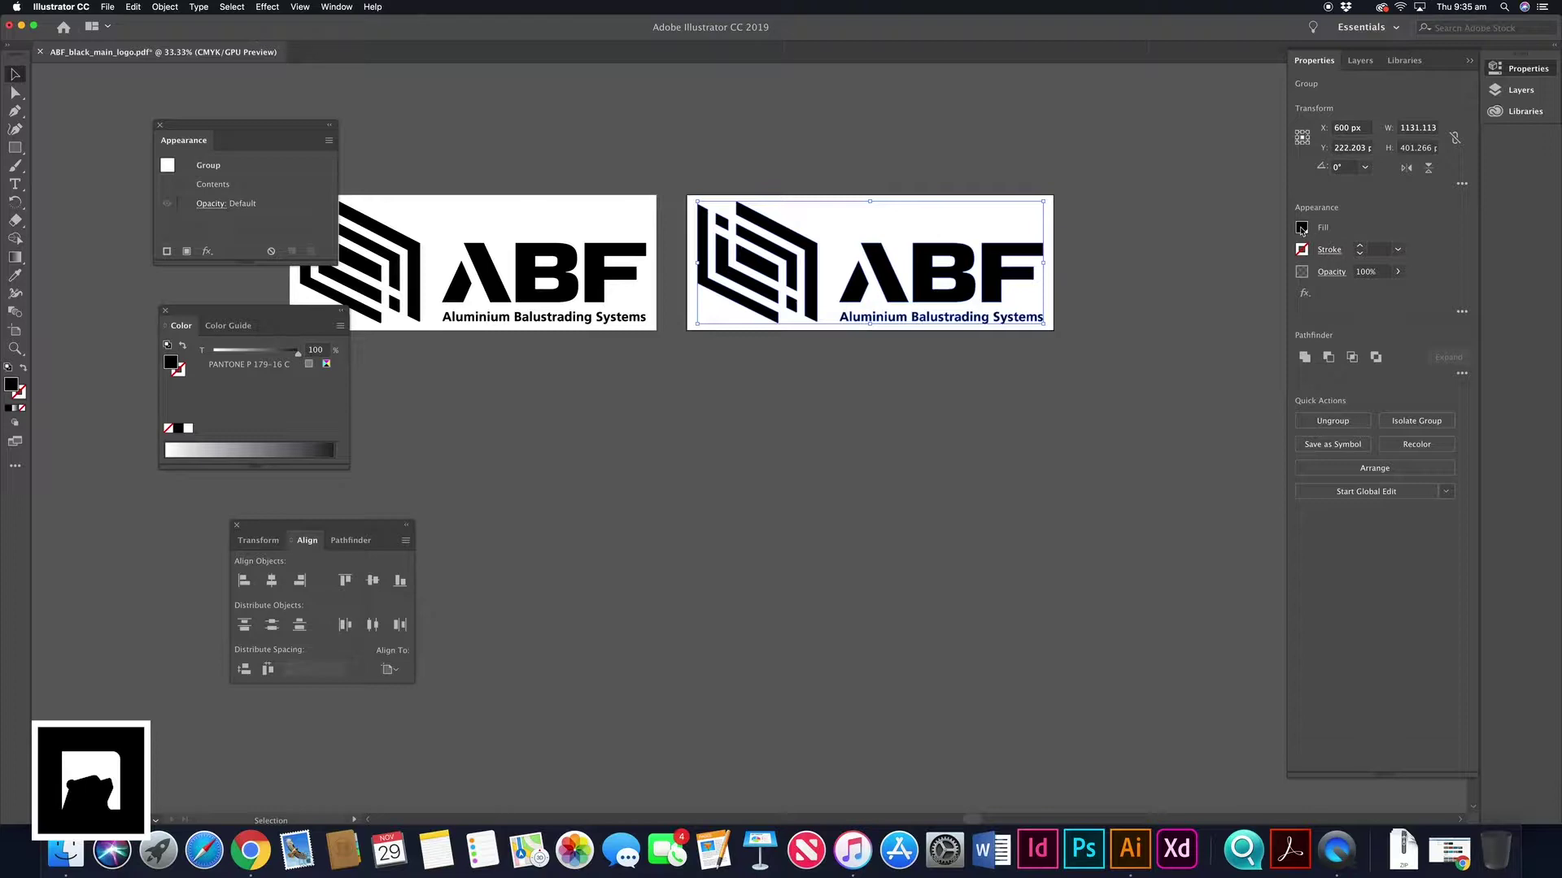
left_click(1302, 230)
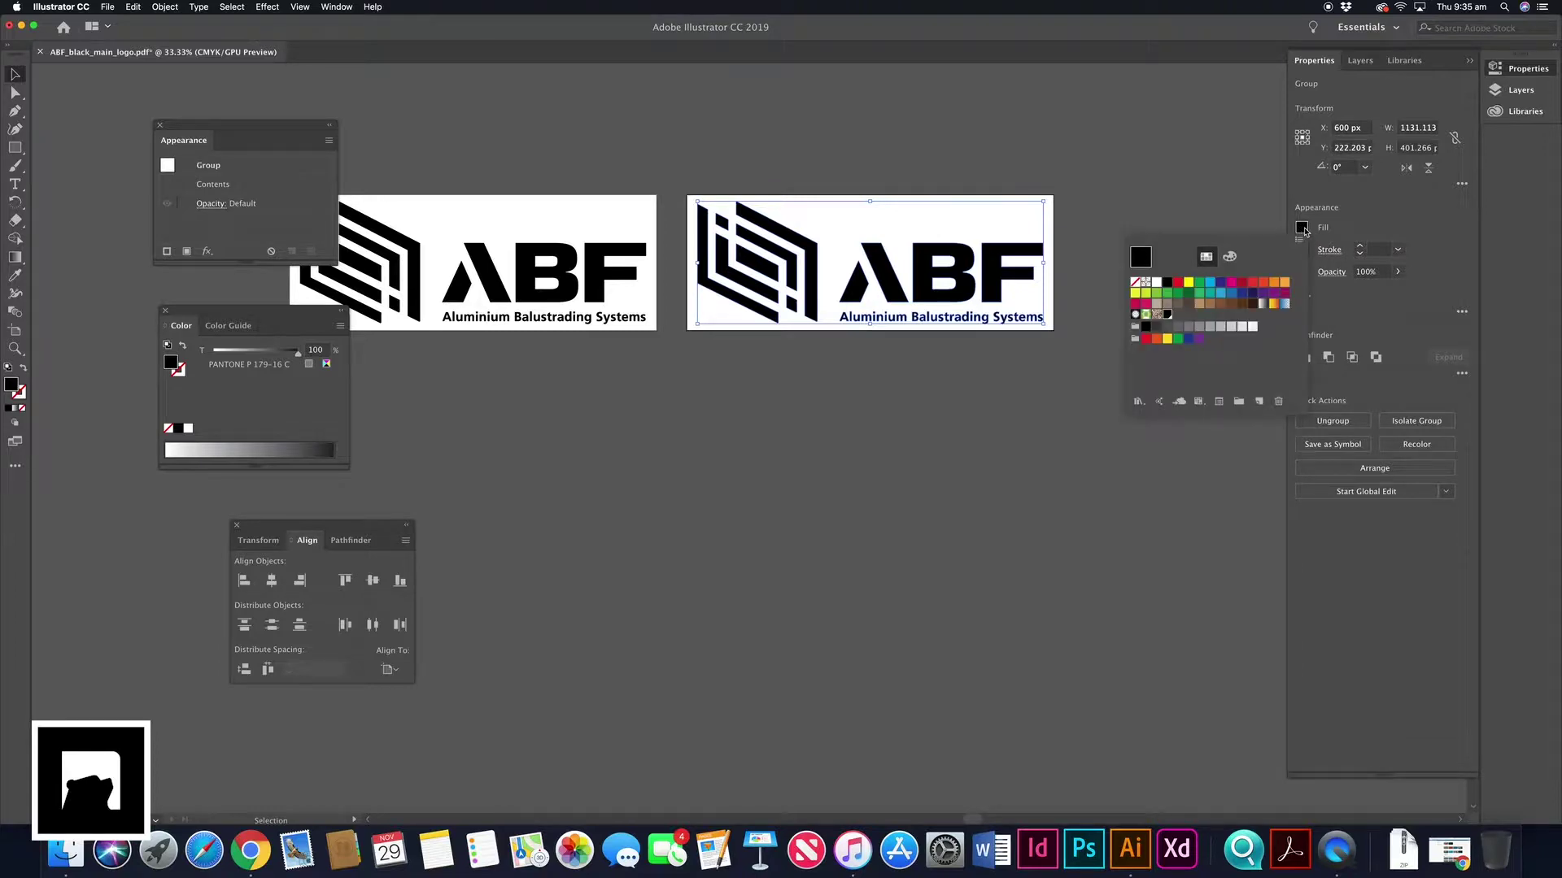
left_click(1150, 284)
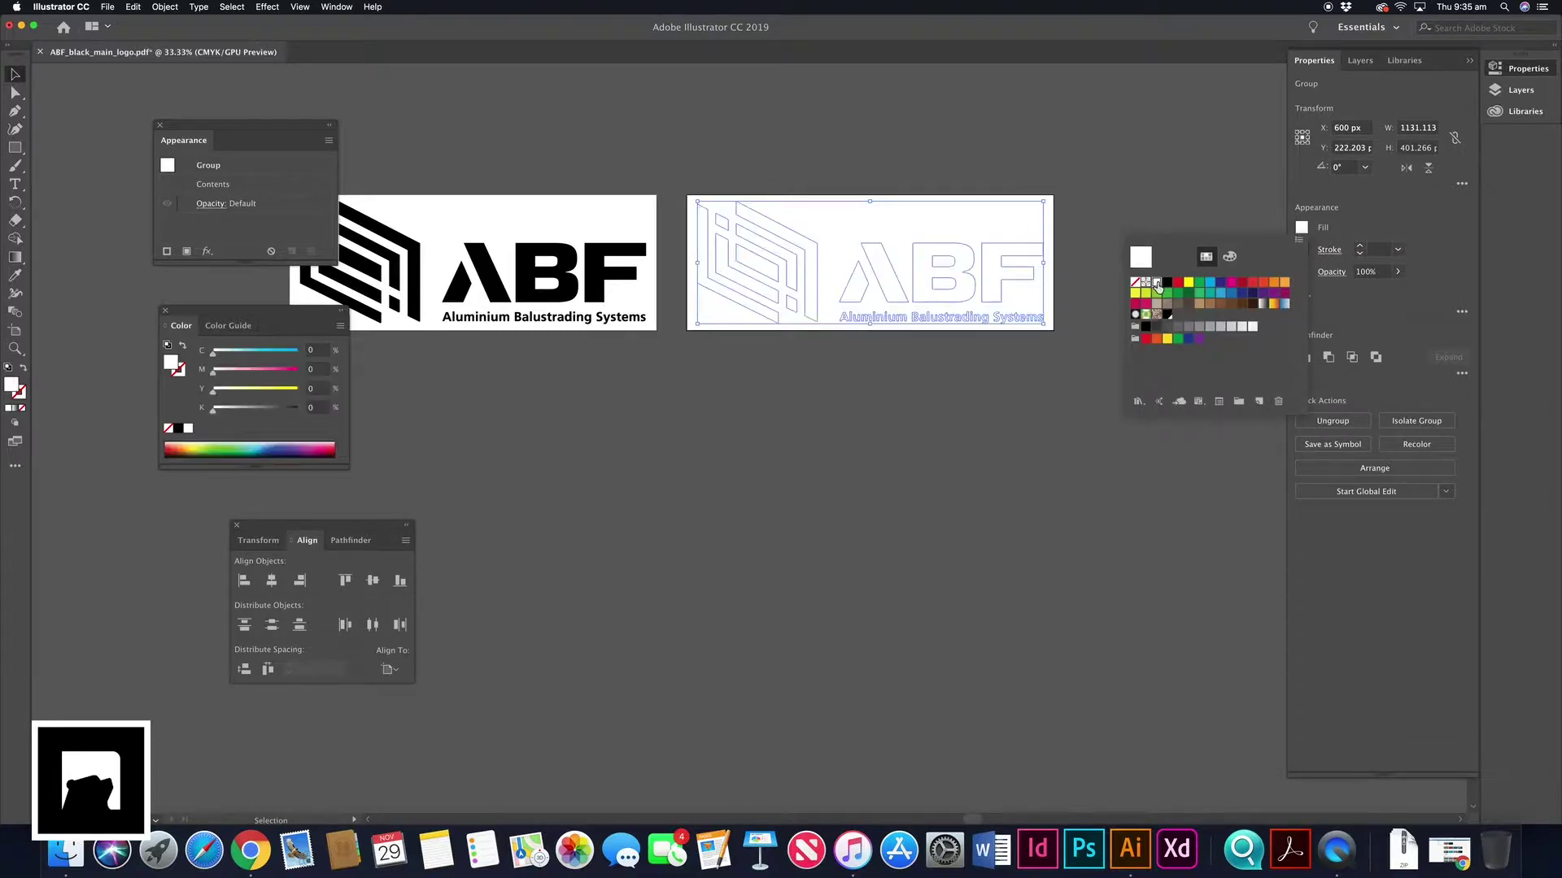
left_click(1073, 292)
Move the white logo below its artboard onto the grey canvas, and undo the move.
left_click_drag(937, 273, 940, 411)
left_click(1128, 378)
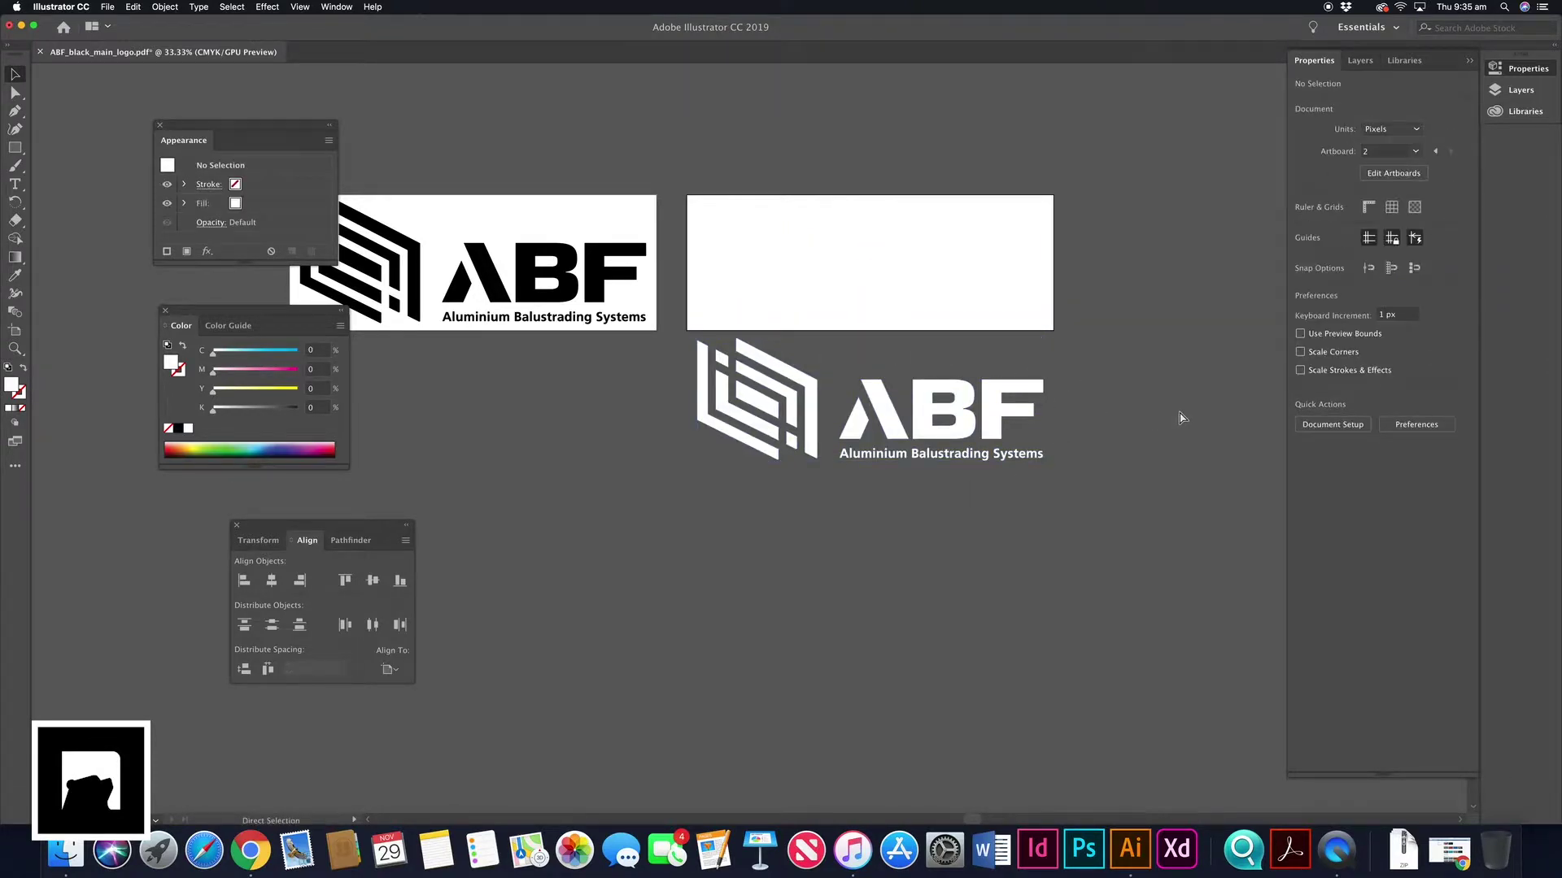
key("super+z")
left_click(1057, 408)
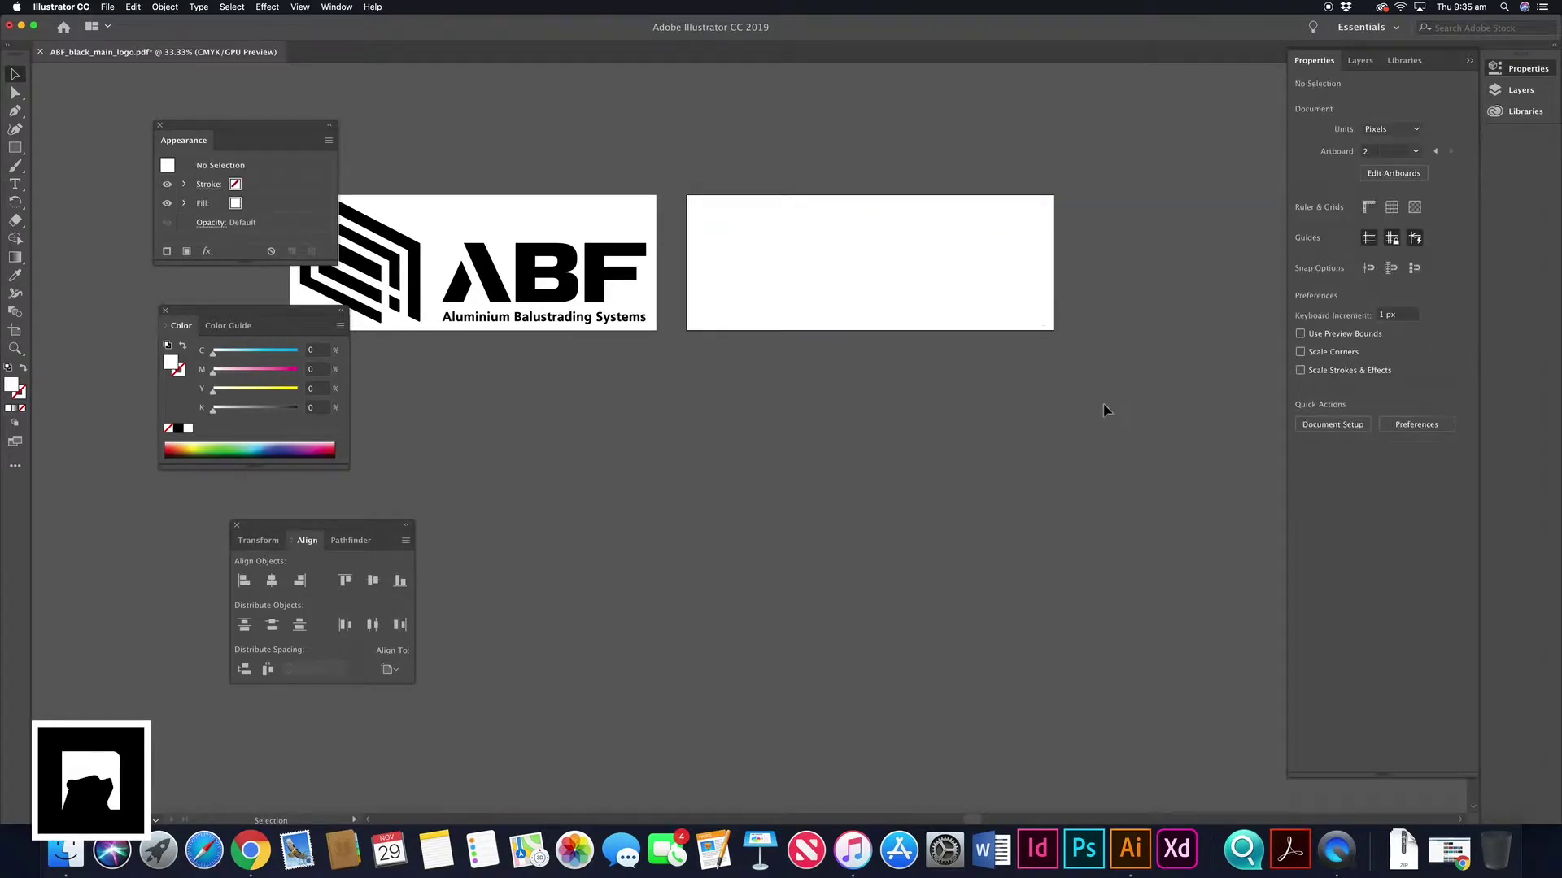
Rename the artboard holding the white logo as "Main Tagline White".
scroll(879, 267, "left", 2)
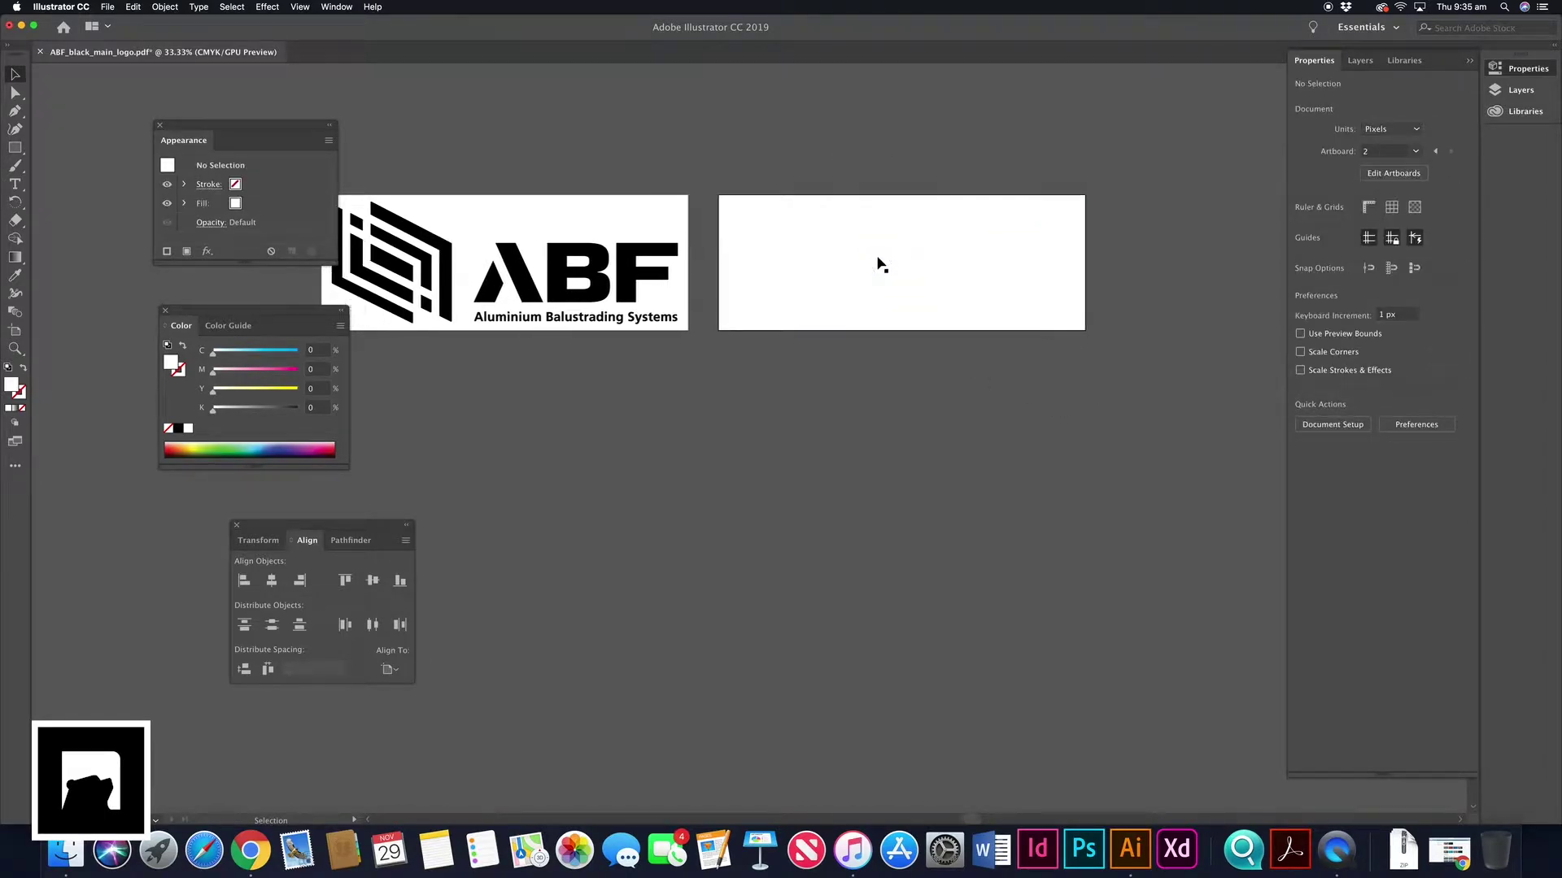
left_click(1384, 173)
left_click(1397, 216)
left_click_drag(1382, 216, 1429, 220)
key("BackSpace")
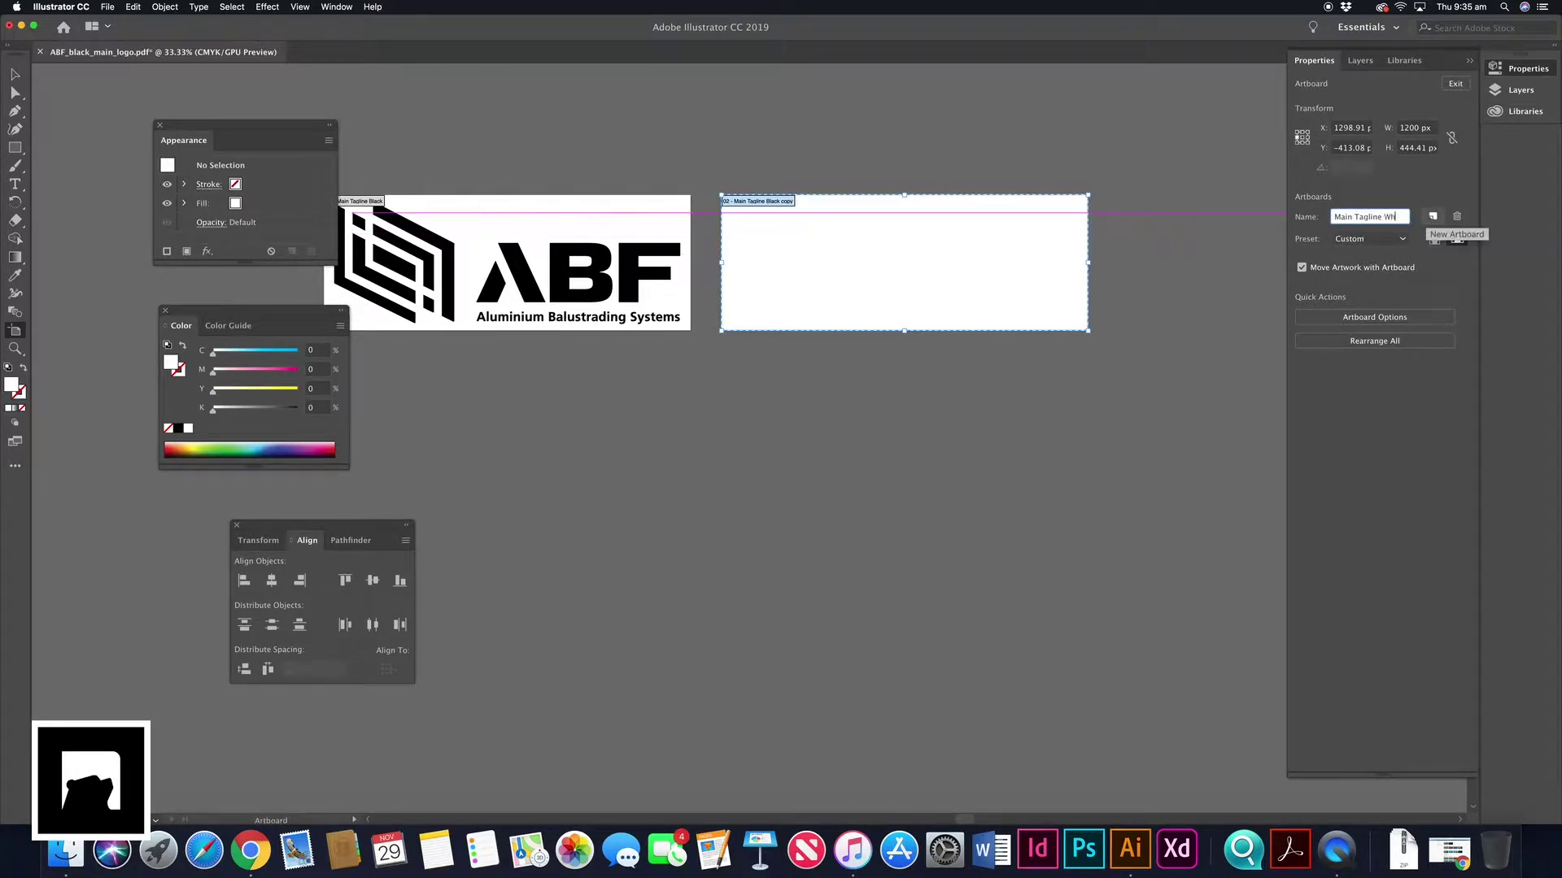
type("White")
key("Return")
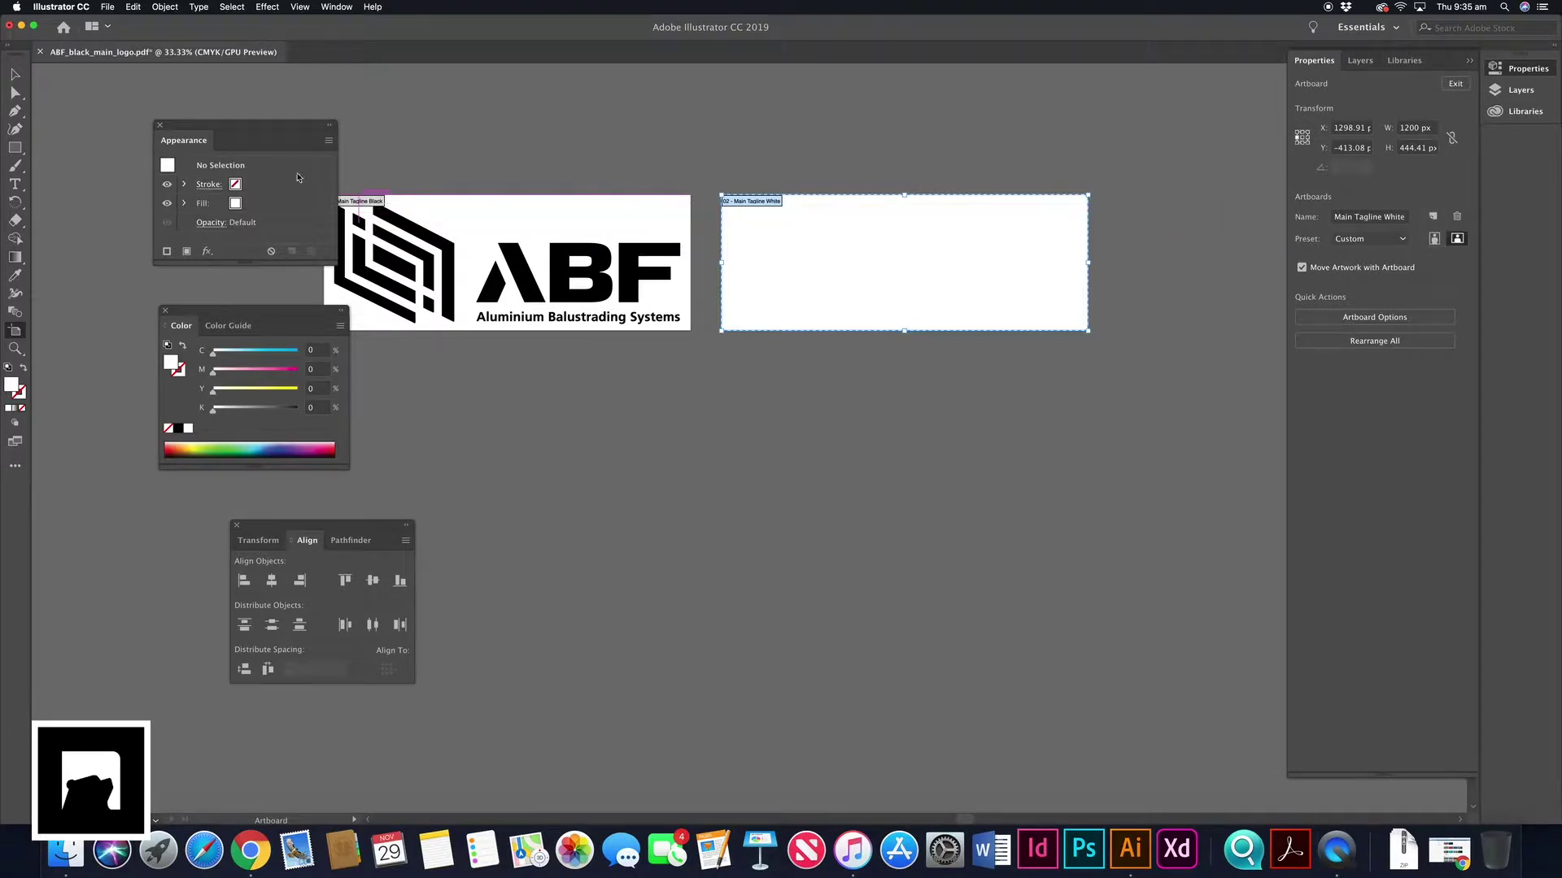
left_click(15, 74)
Duplicate the Main Tagline Black artboard with its logo directly below the original.
scroll(644, 158, "left", 5)
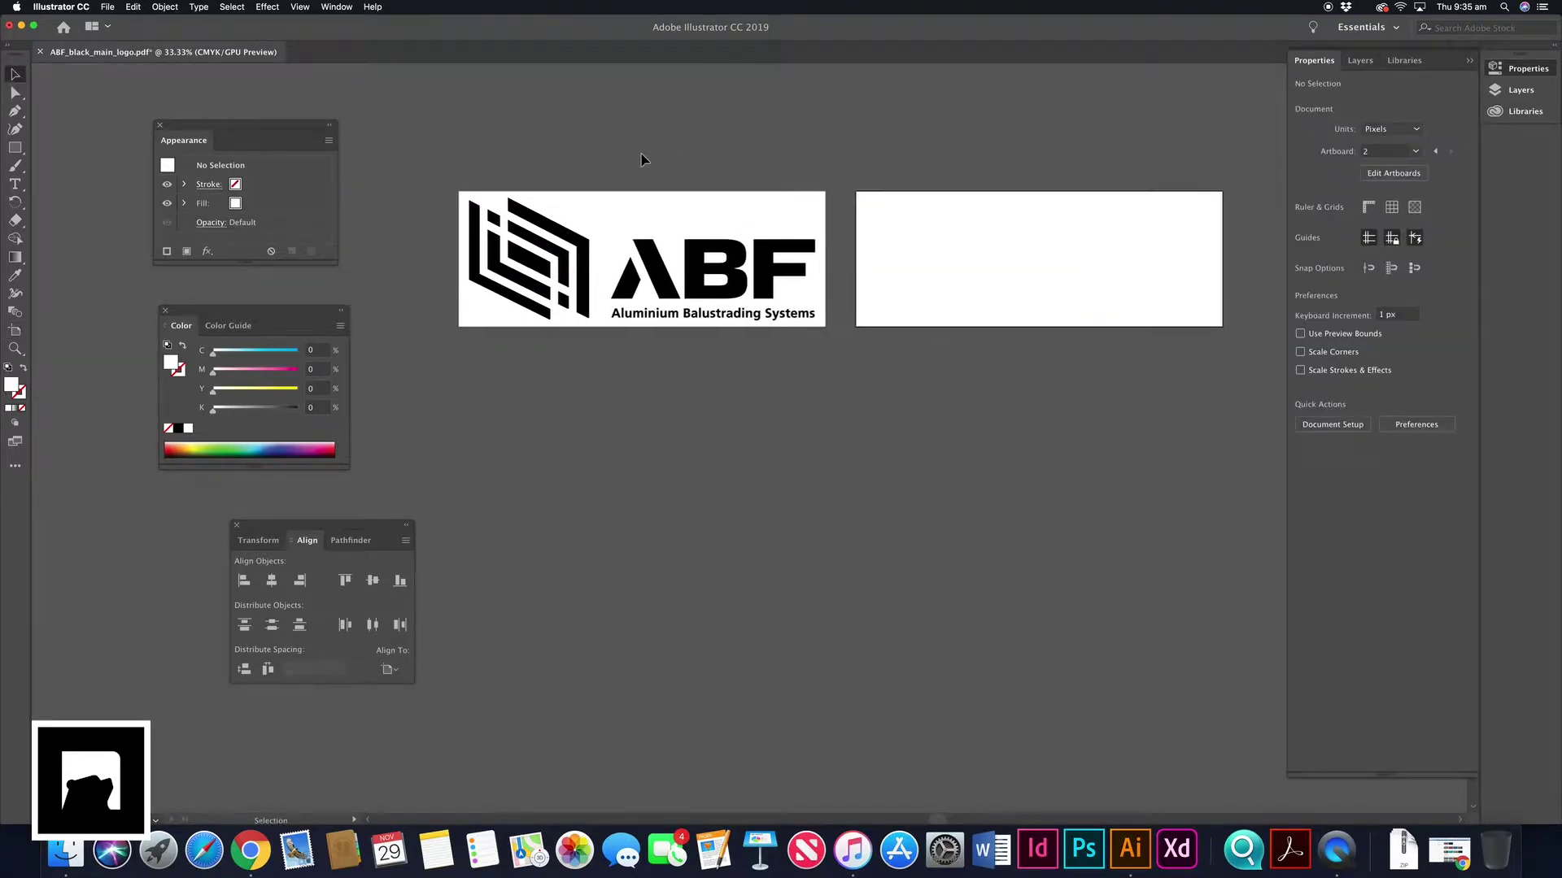
scroll(650, 163, "down", 1)
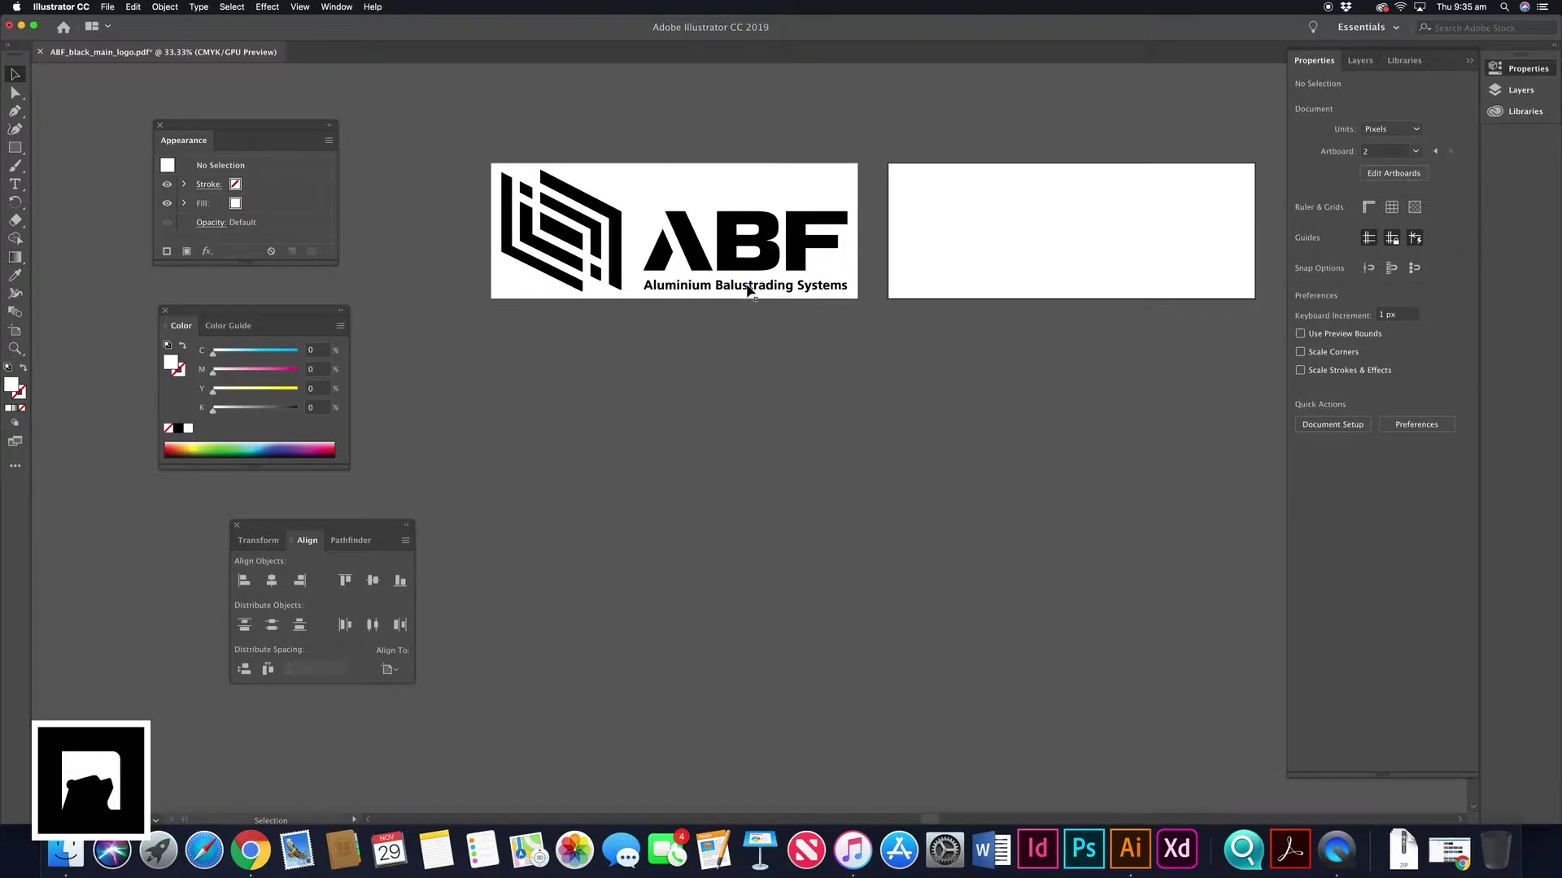
left_click(1371, 173)
left_click(663, 191)
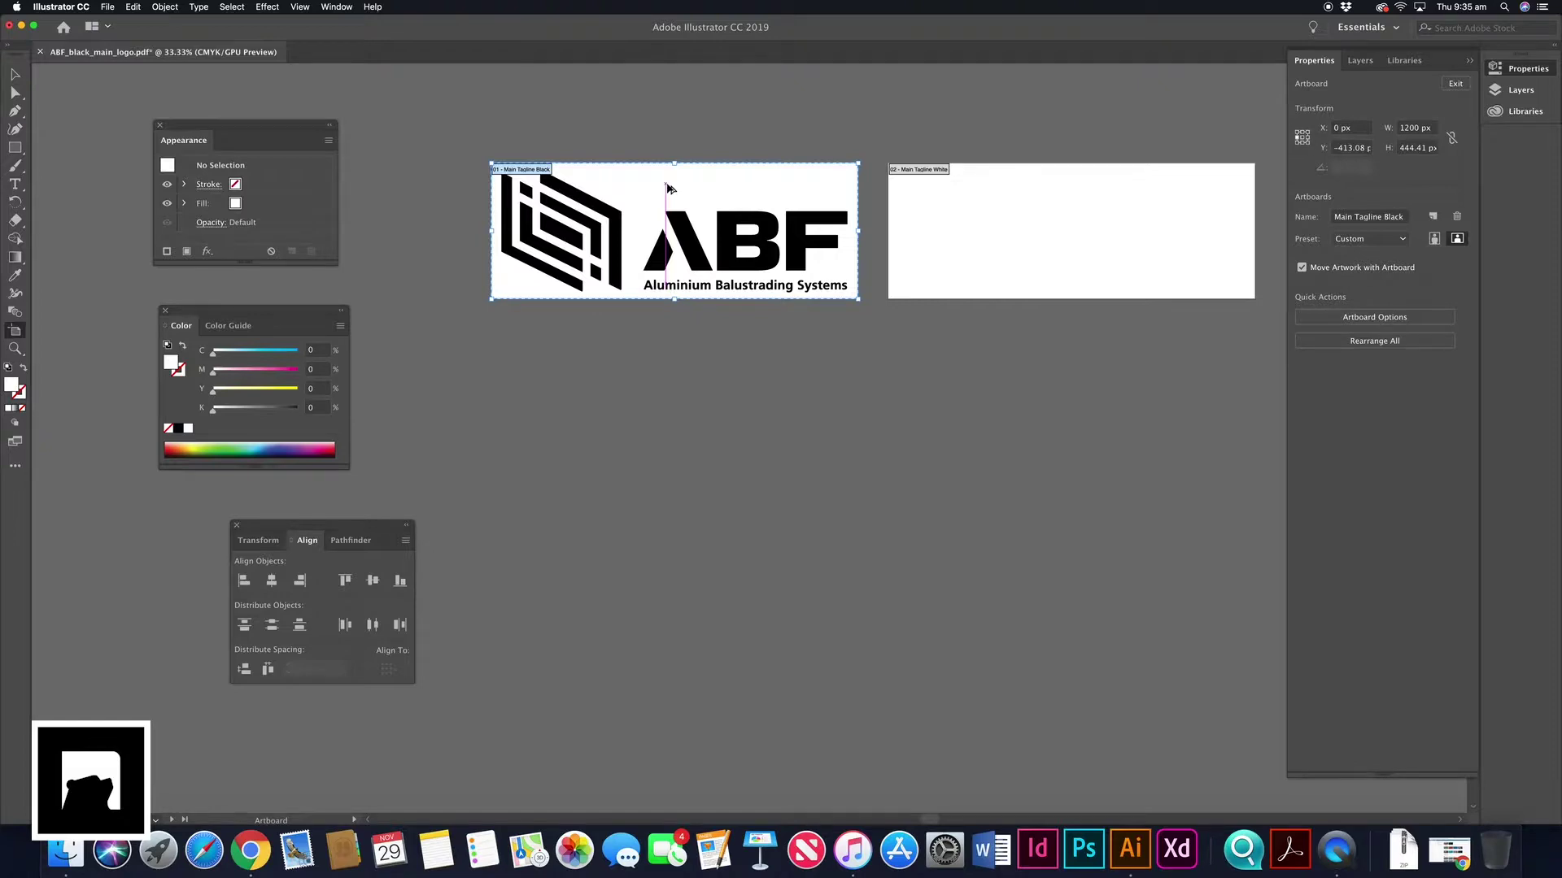
left_click_drag(667, 189, 667, 359)
key("Escape")
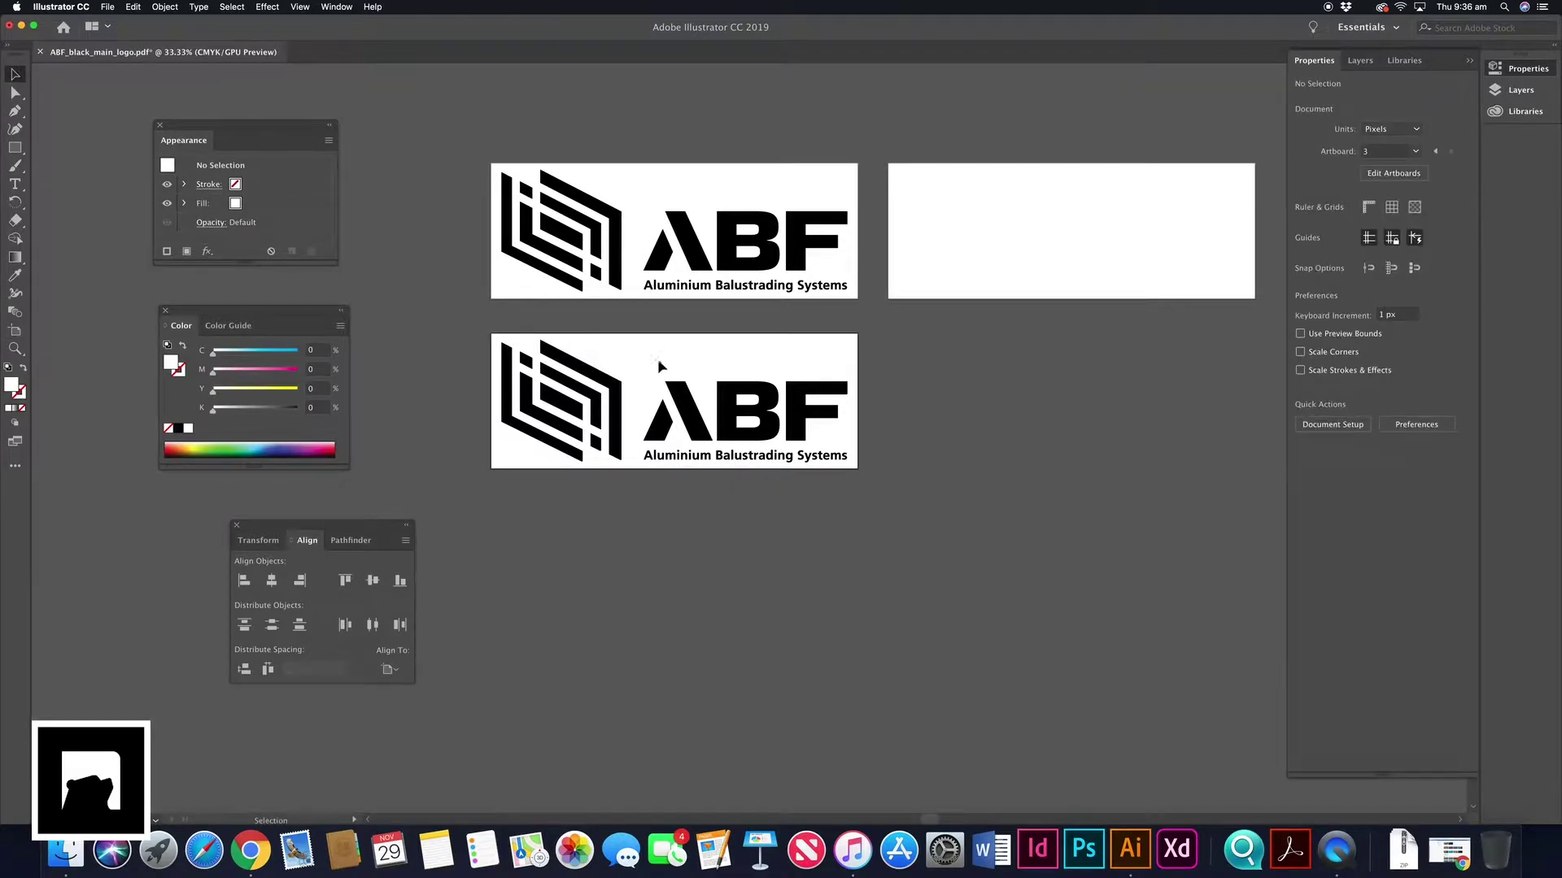
Isolate the logo group on the lower artboard and delete its "Aluminium Balustrading Systems" tagline.
left_click(695, 459)
double_click(696, 460)
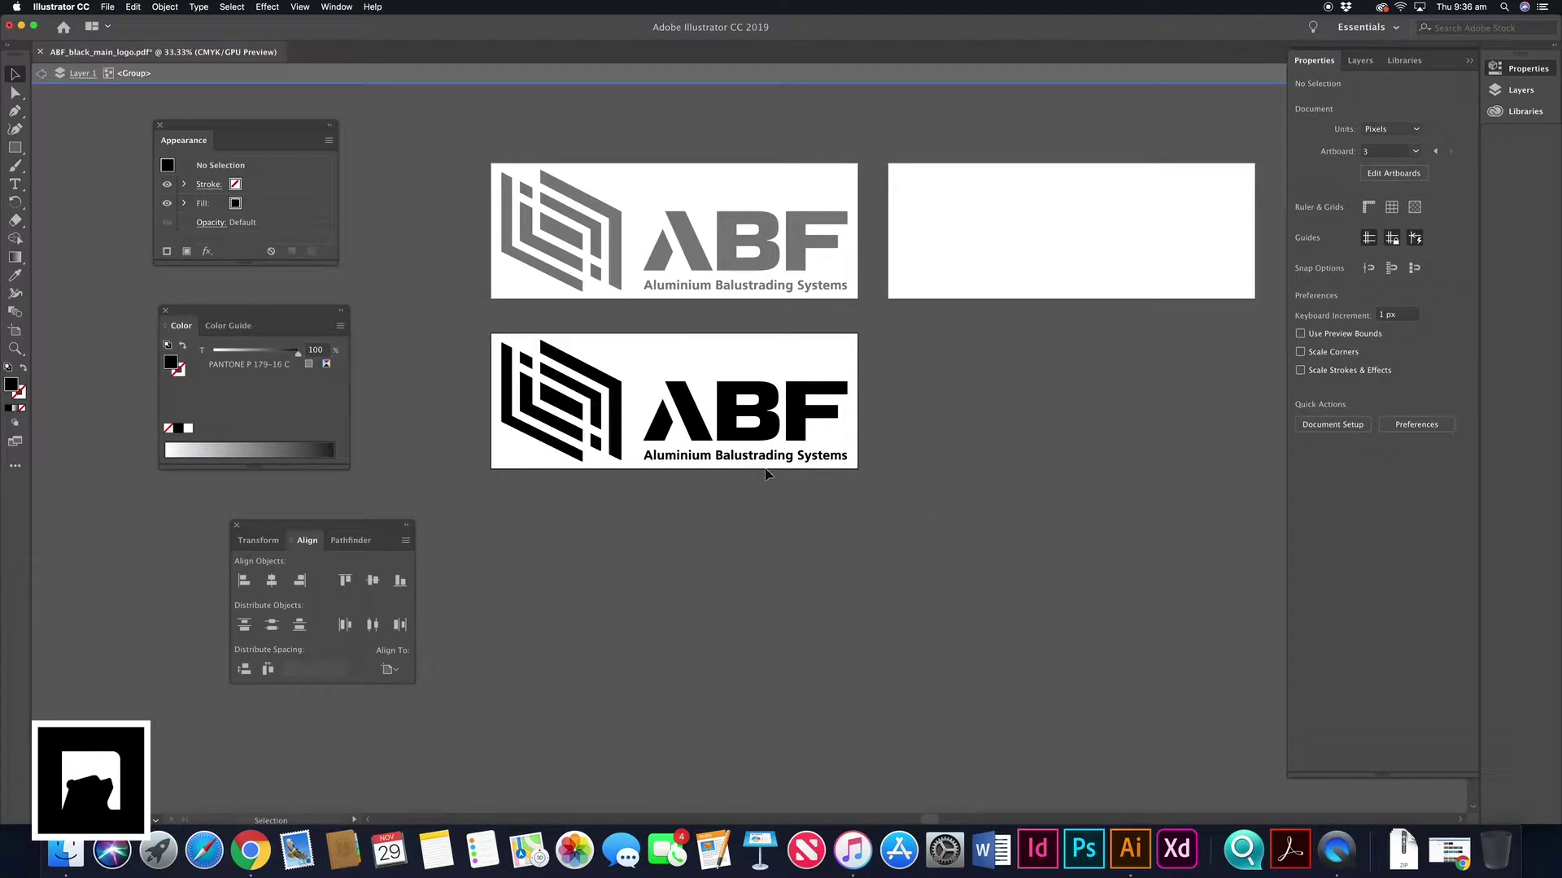
left_click(646, 460)
key("Delete")
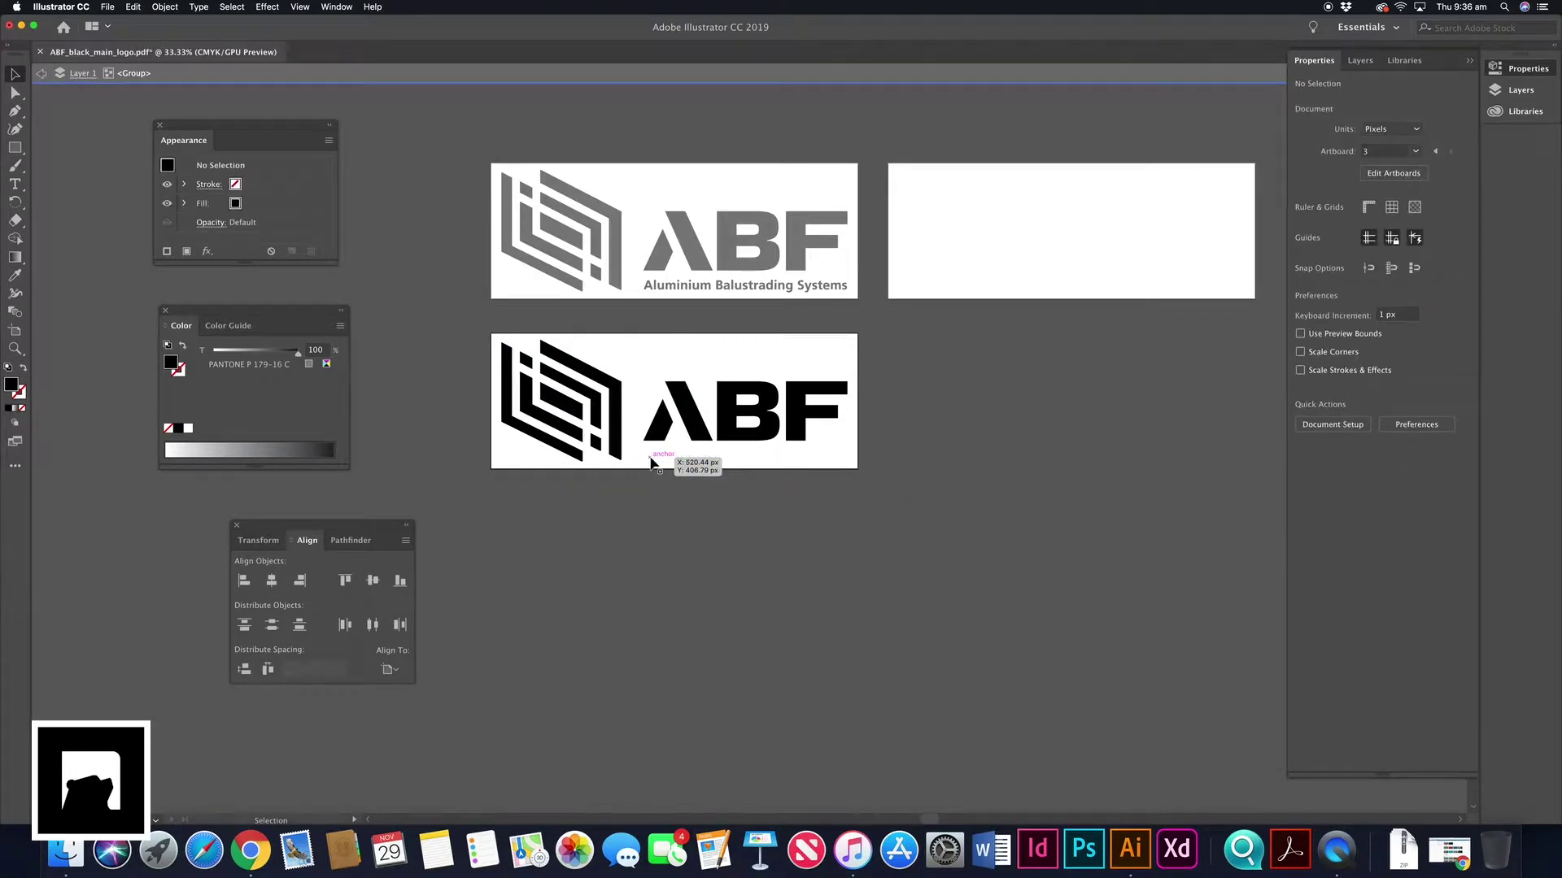
Leave the logo group's isolation and rename the lower artboard as "Main Black".
double_click(749, 554)
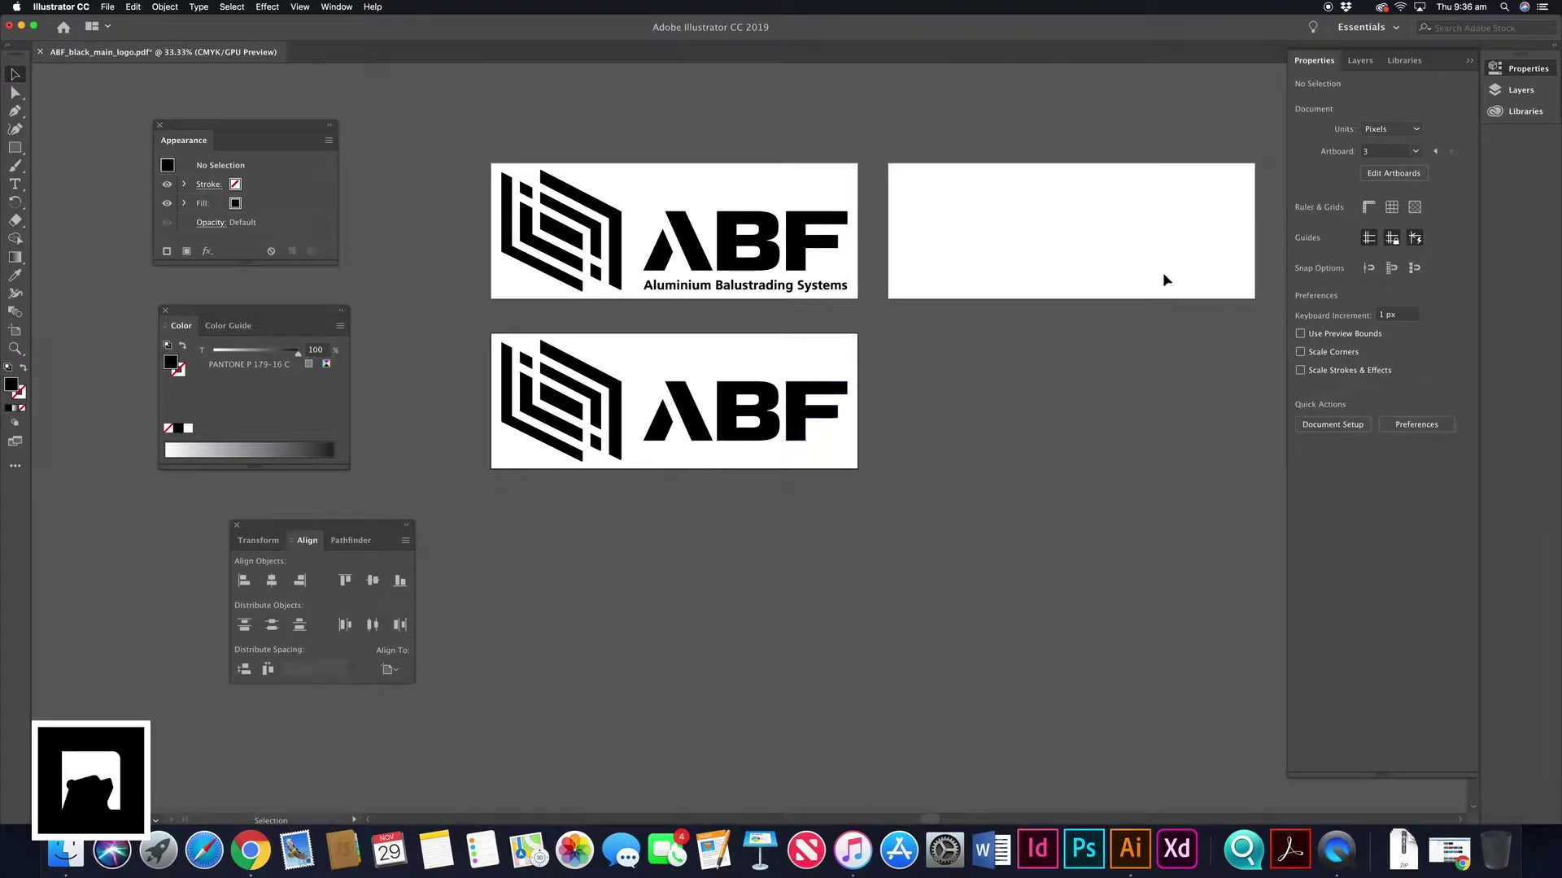
left_click(1395, 175)
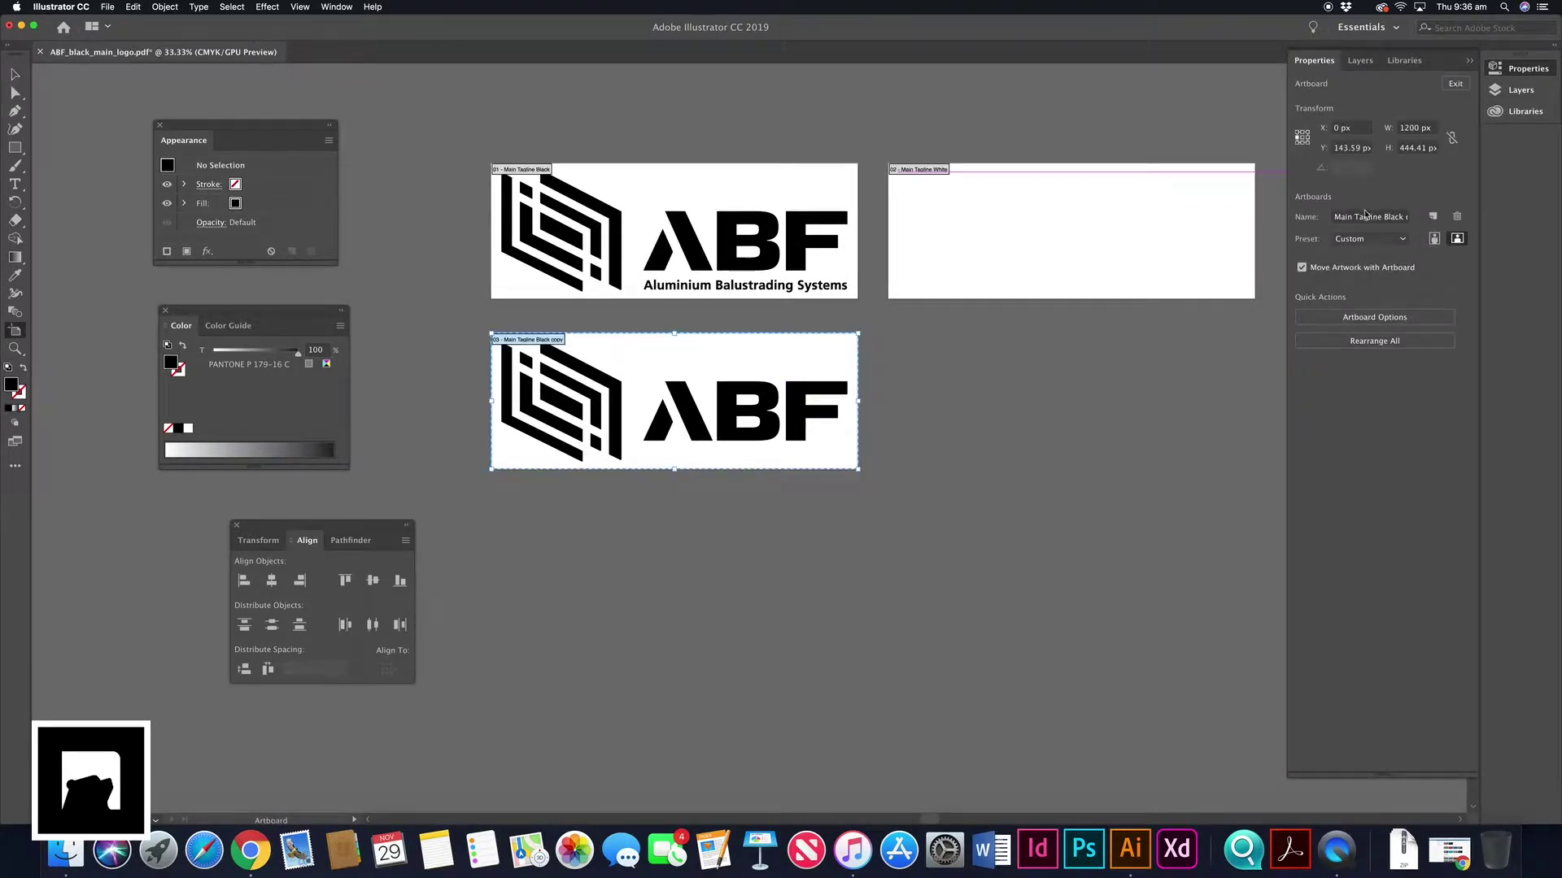
left_click(1364, 216)
left_click_drag(1355, 217, 1376, 215)
key("BackSpace")
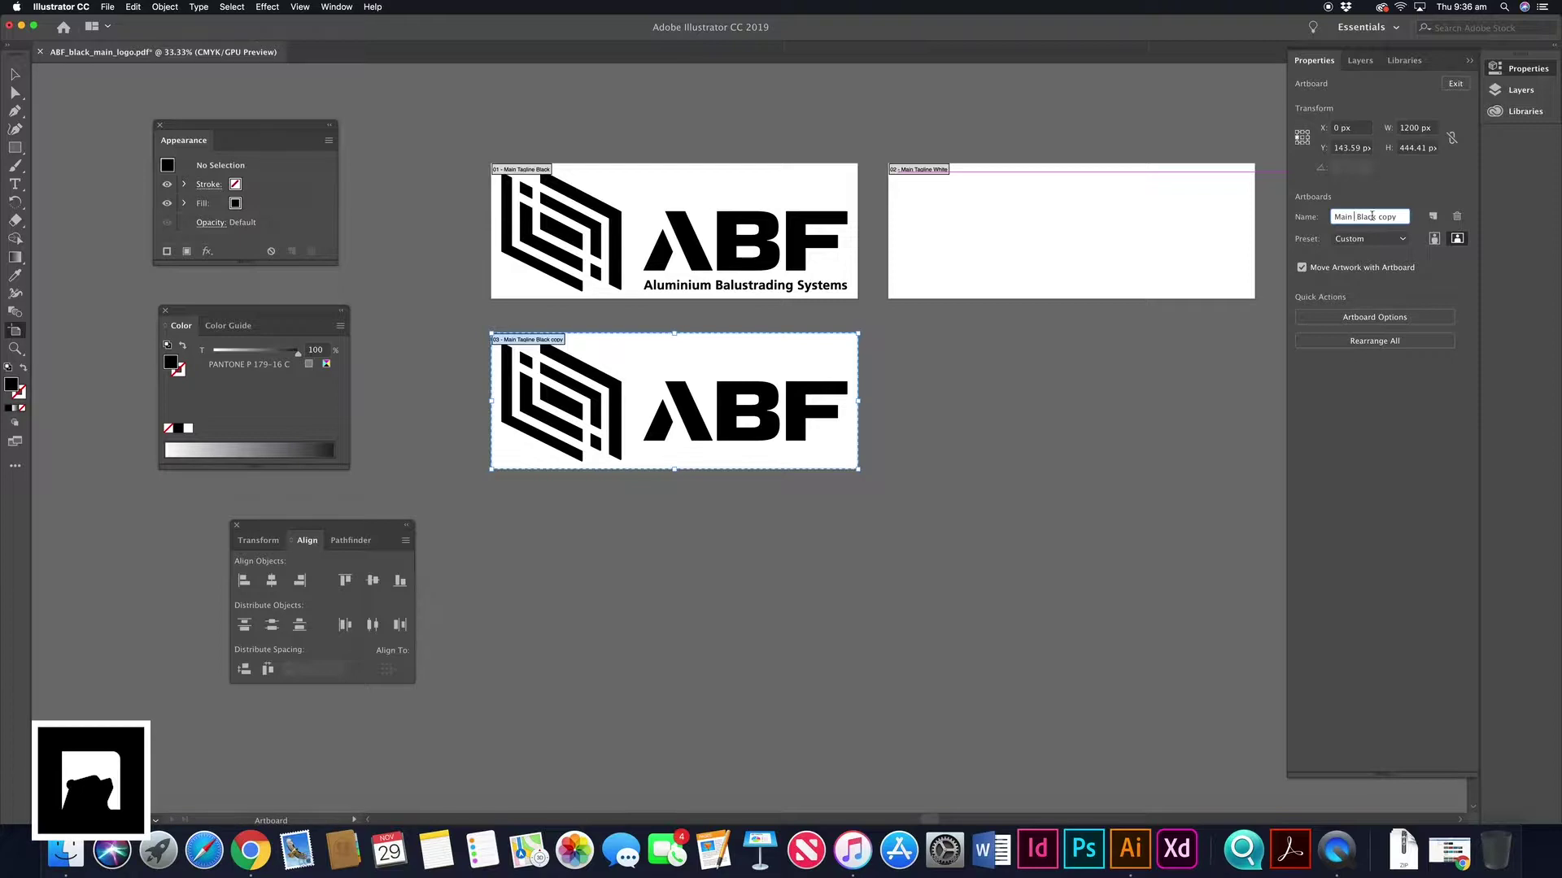
key("Delete")
left_click_drag(1407, 216, 1372, 217)
key("BackSpace")
key("Return")
Duplicate the Main Black artboard with its logo directly beneath the Main Tagline White artboard.
scroll(953, 279, "right", 1)
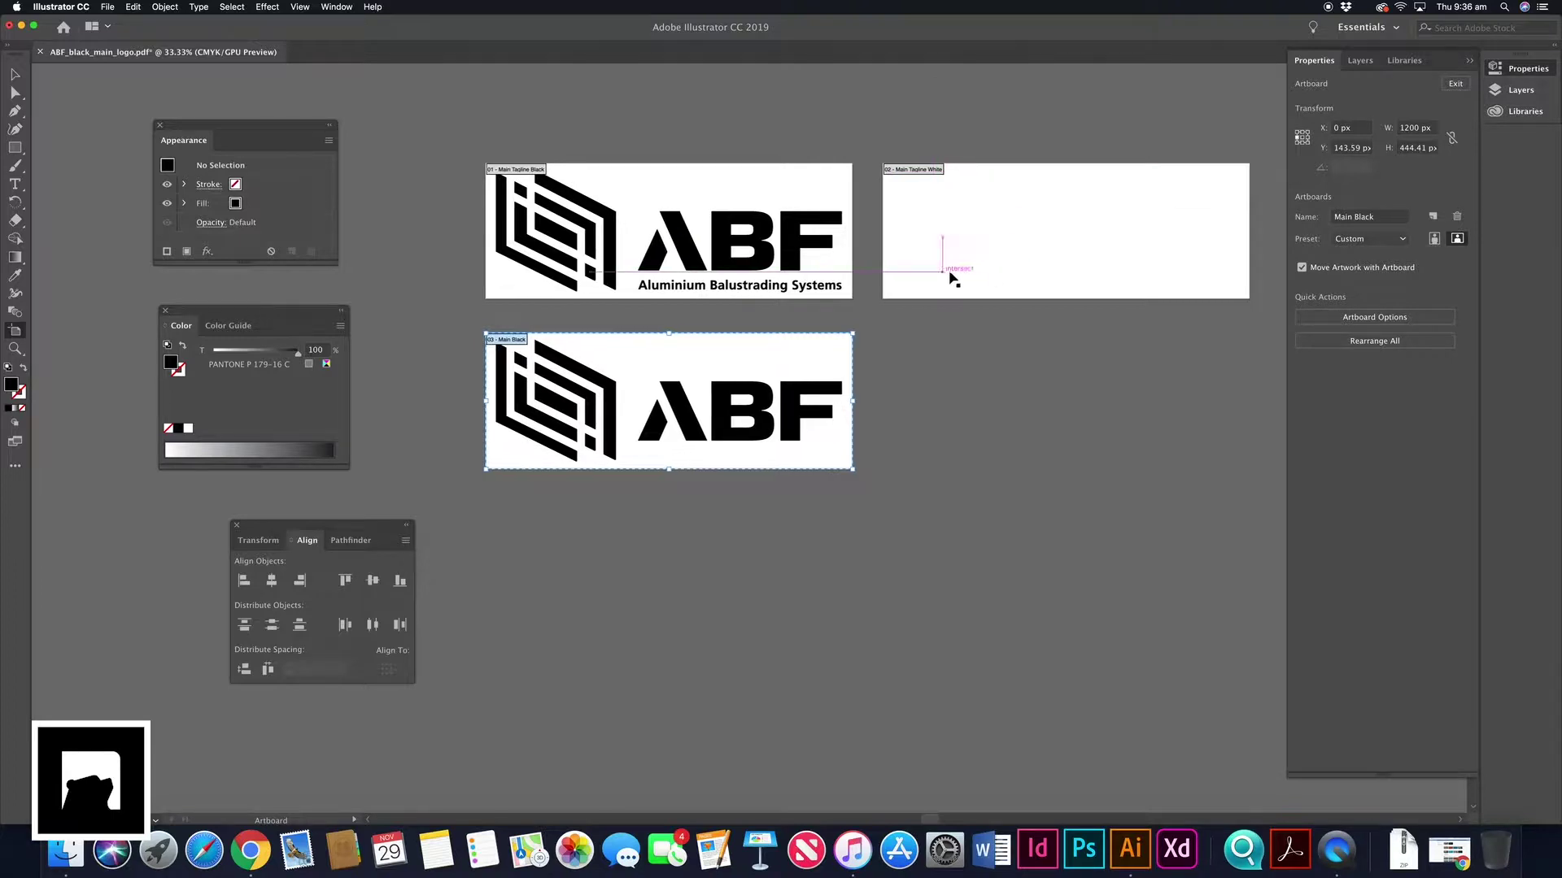
scroll(953, 279, "right", 5)
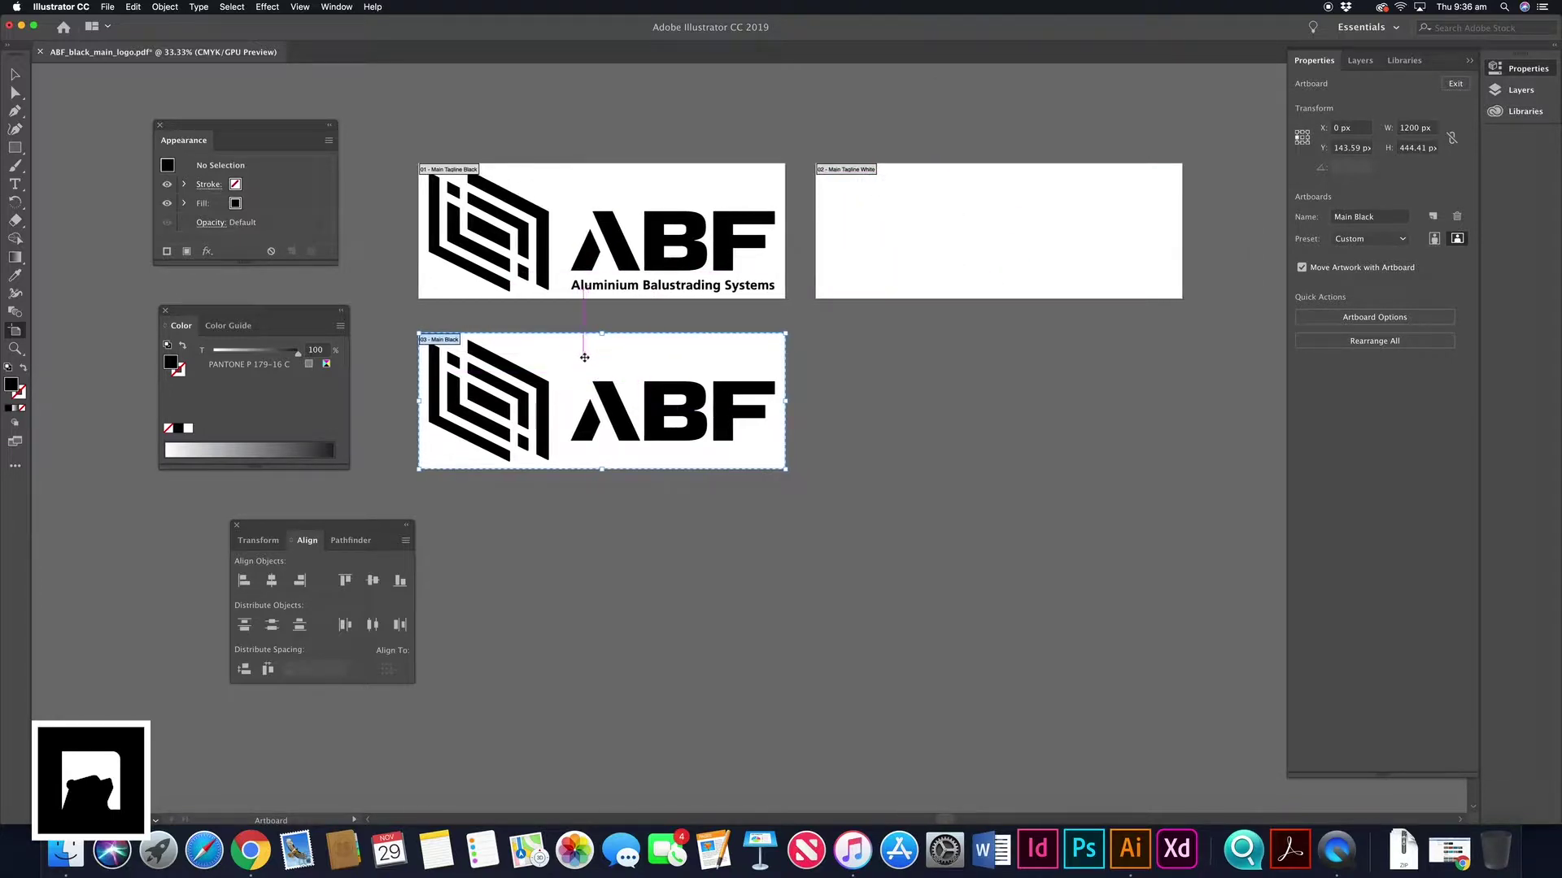
left_click_drag(583, 361, 980, 369)
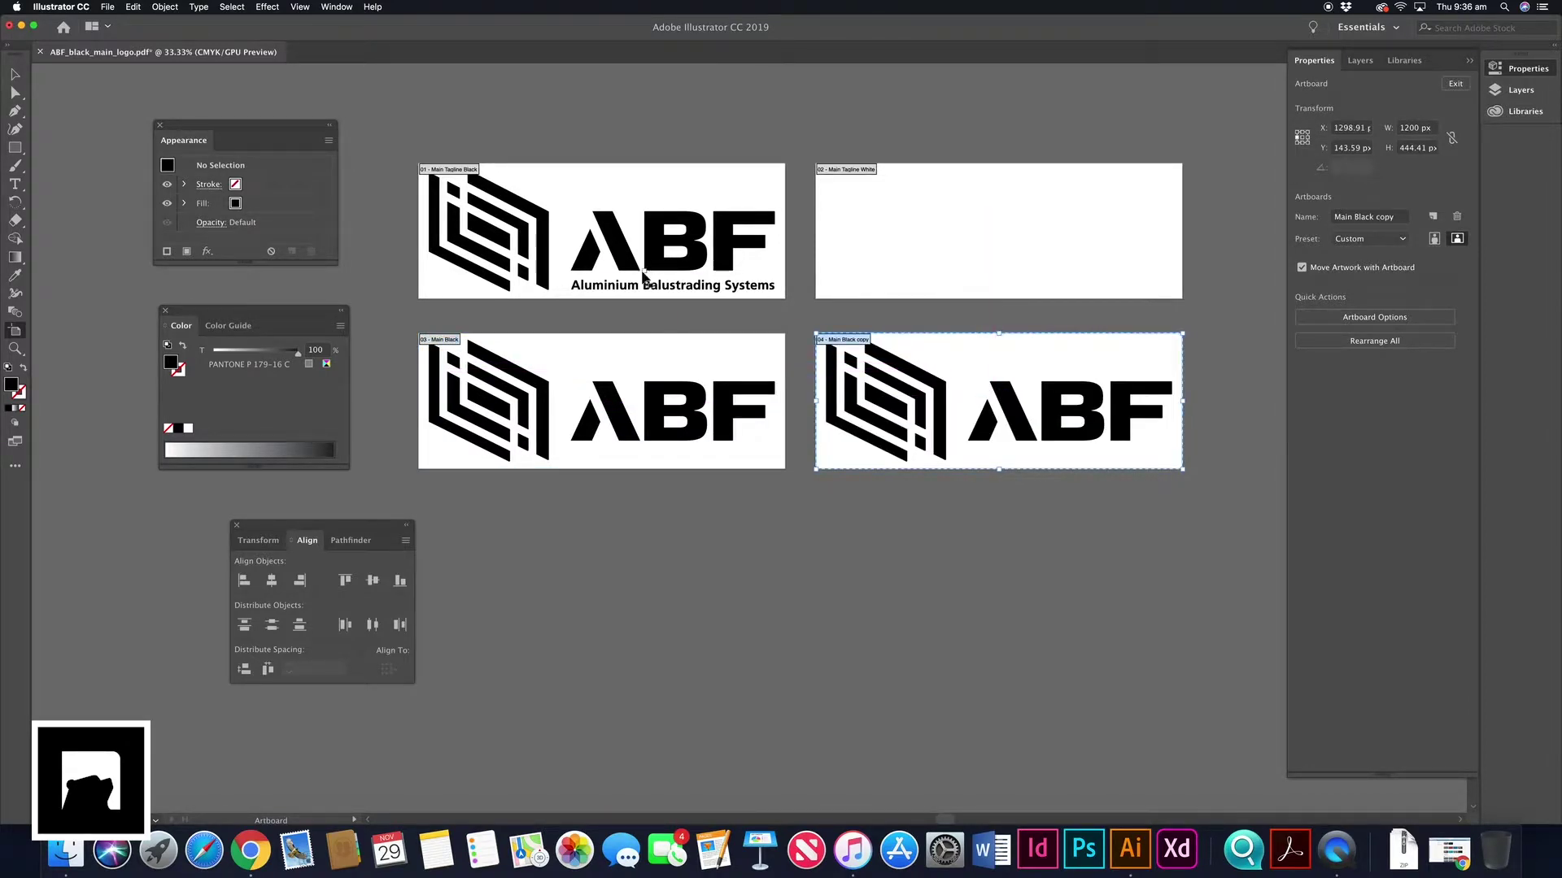
Change the fill of the logo group on the duplicated Main Black artboard to white.
left_click(15, 75)
left_click(935, 387)
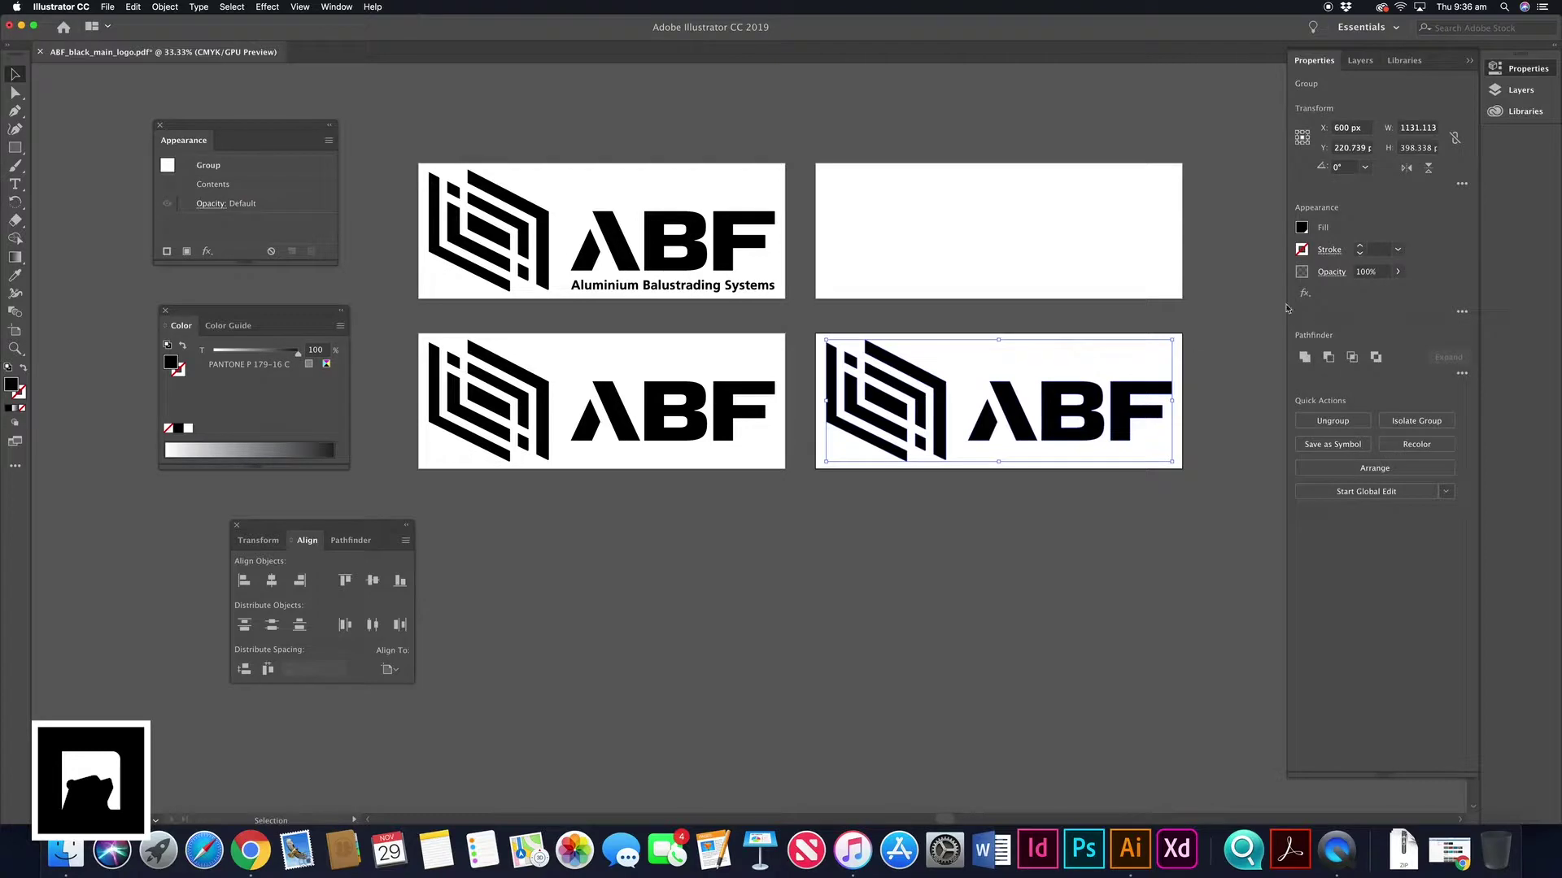
left_click(1303, 229)
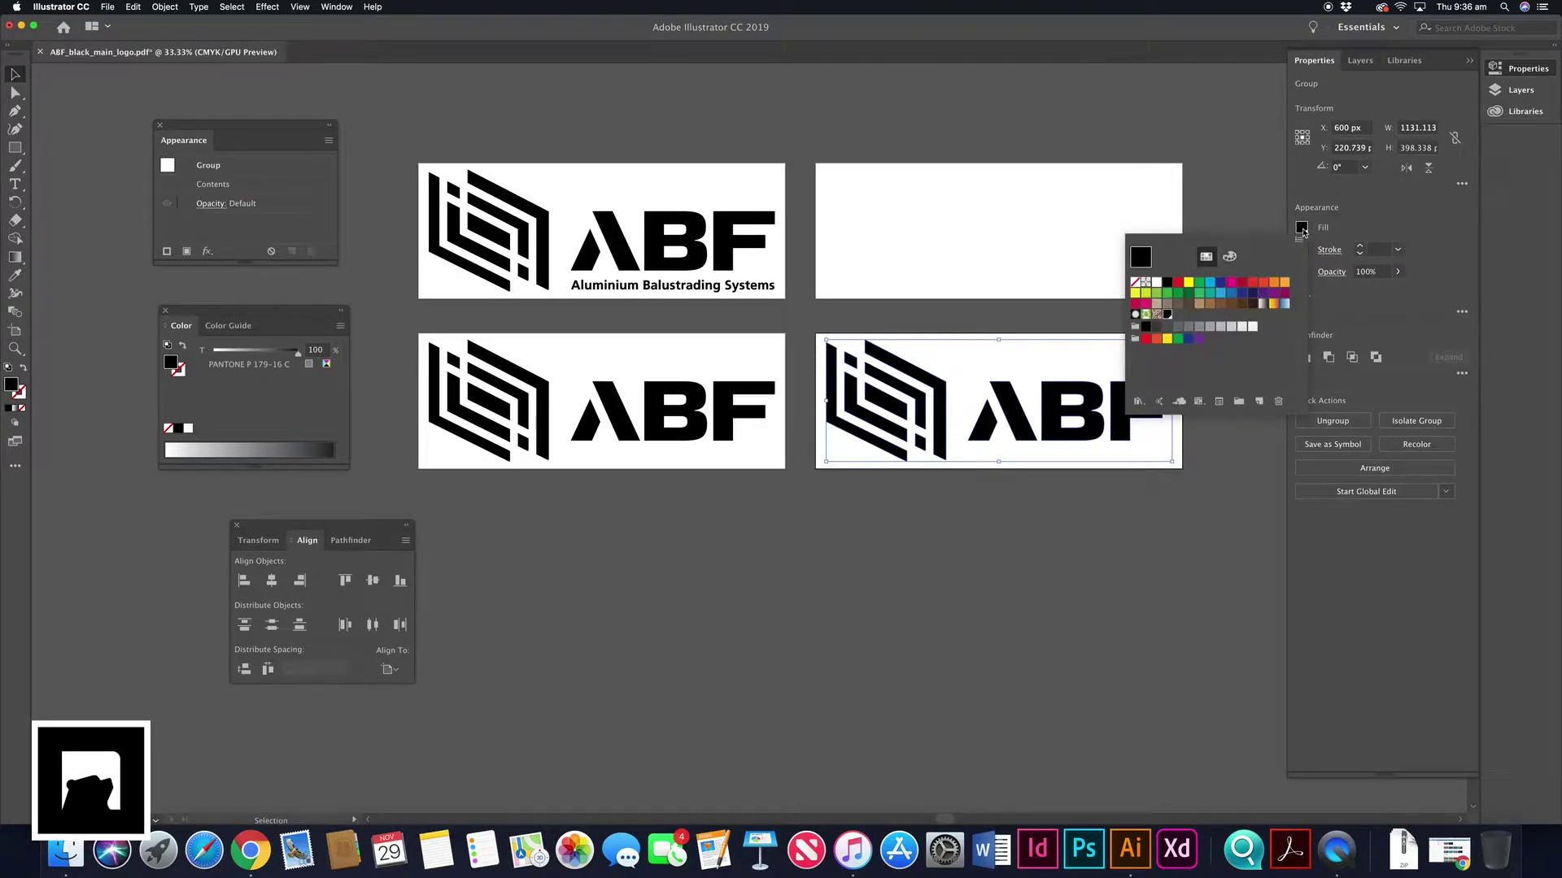
left_click(1156, 283)
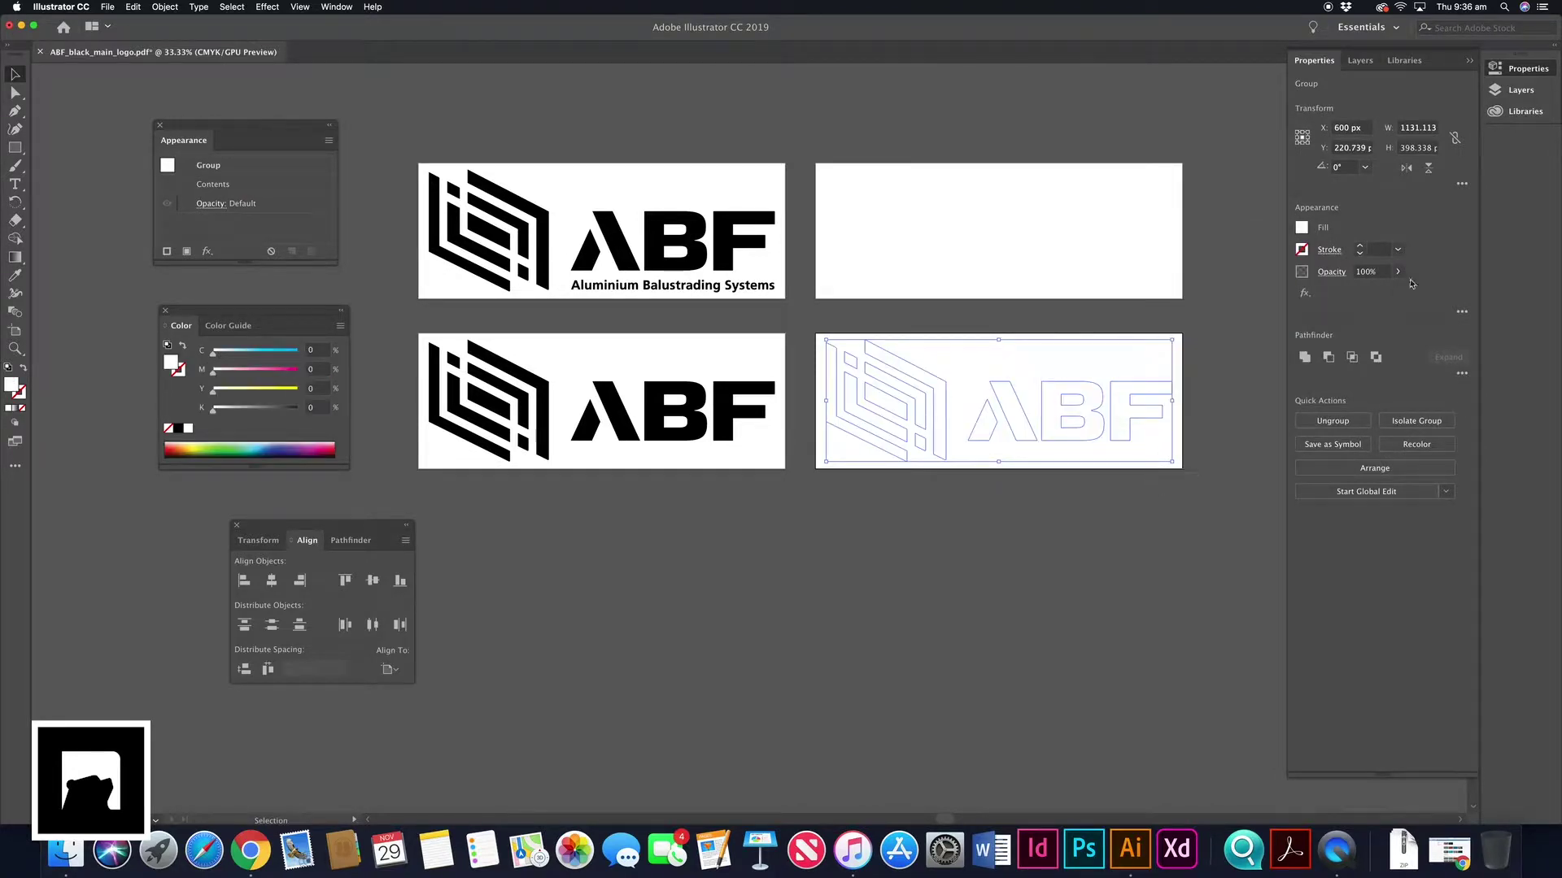
left_click(1266, 317)
Rename the artboard holding the white logo without tagline as "Main White".
left_click(1393, 174)
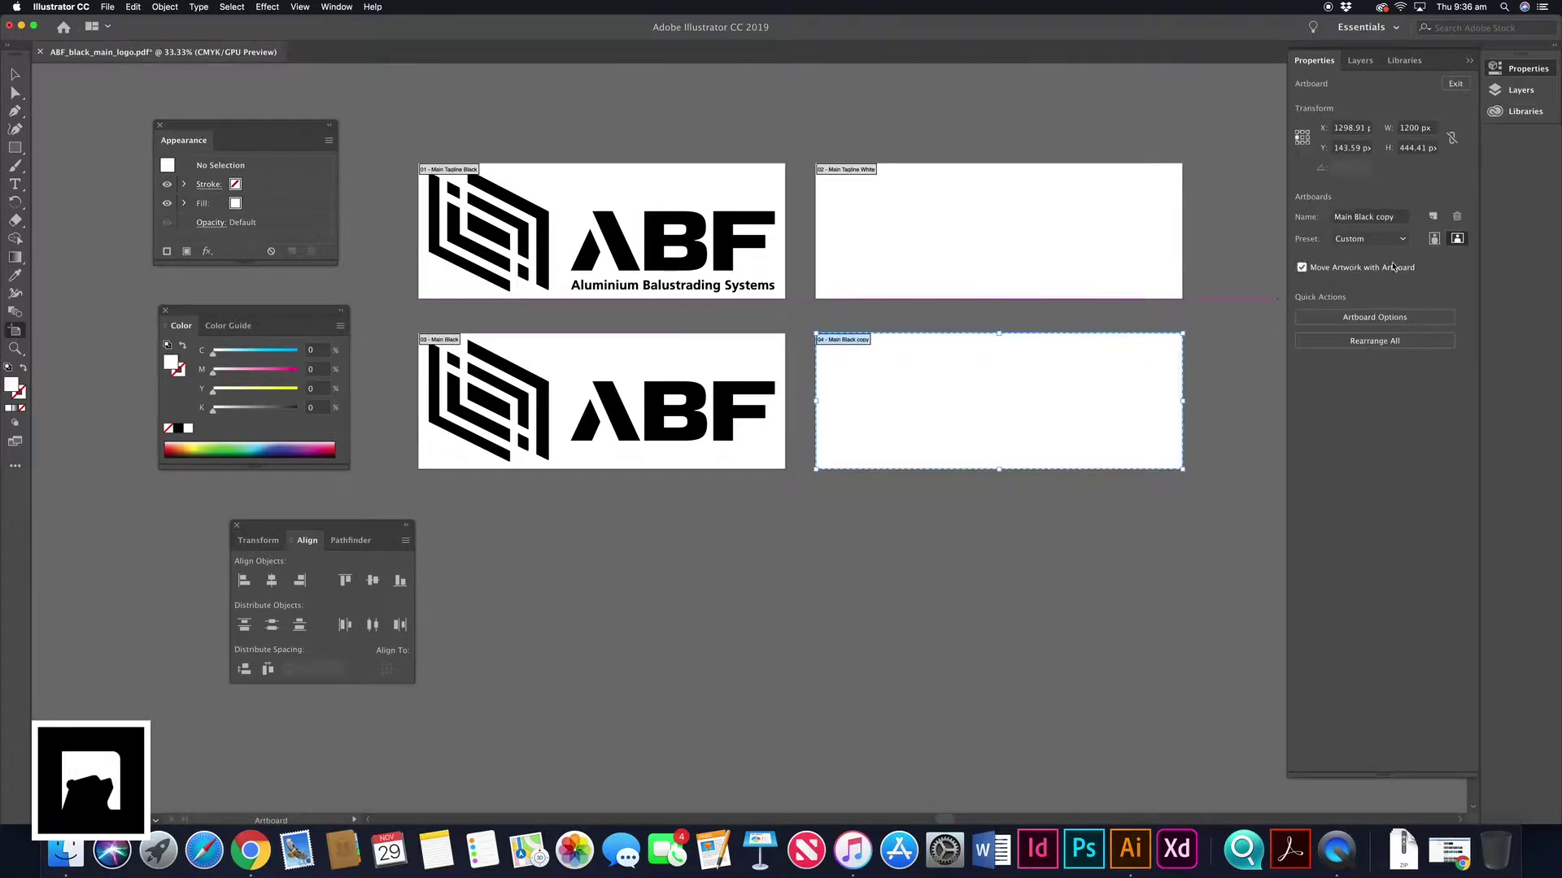
left_click(1354, 216)
left_click_drag(1393, 216, 1356, 216)
type("Wh")
key("Return")
key("Escape")
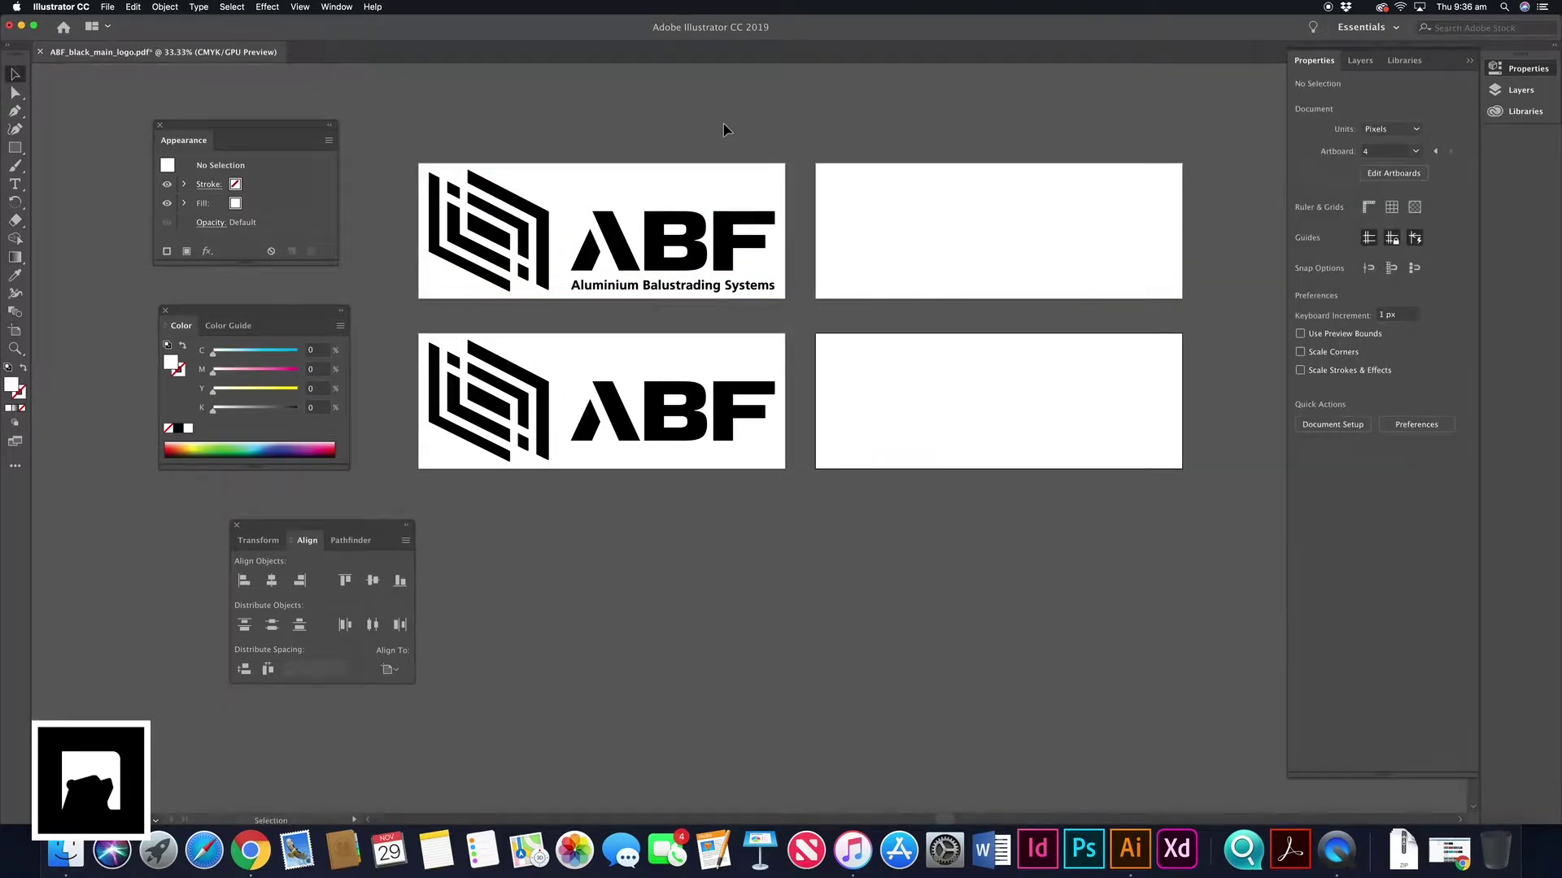
Duplicate the Main Black artboard with its logo directly below the original.
scroll(722, 122, "down", 5)
scroll(722, 122, "left", 3)
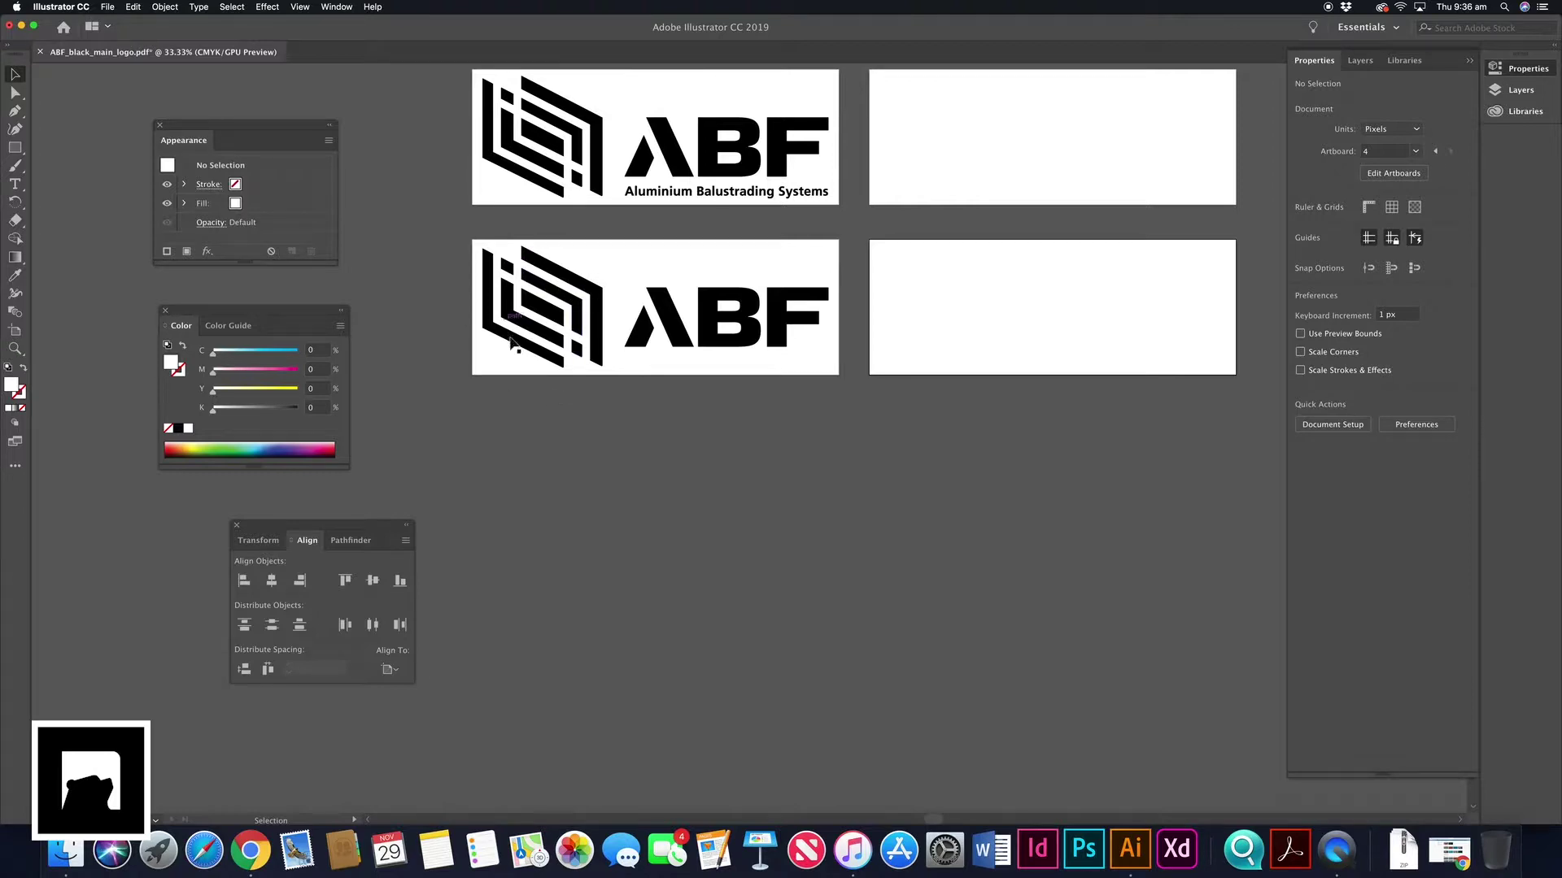
left_click(1398, 174)
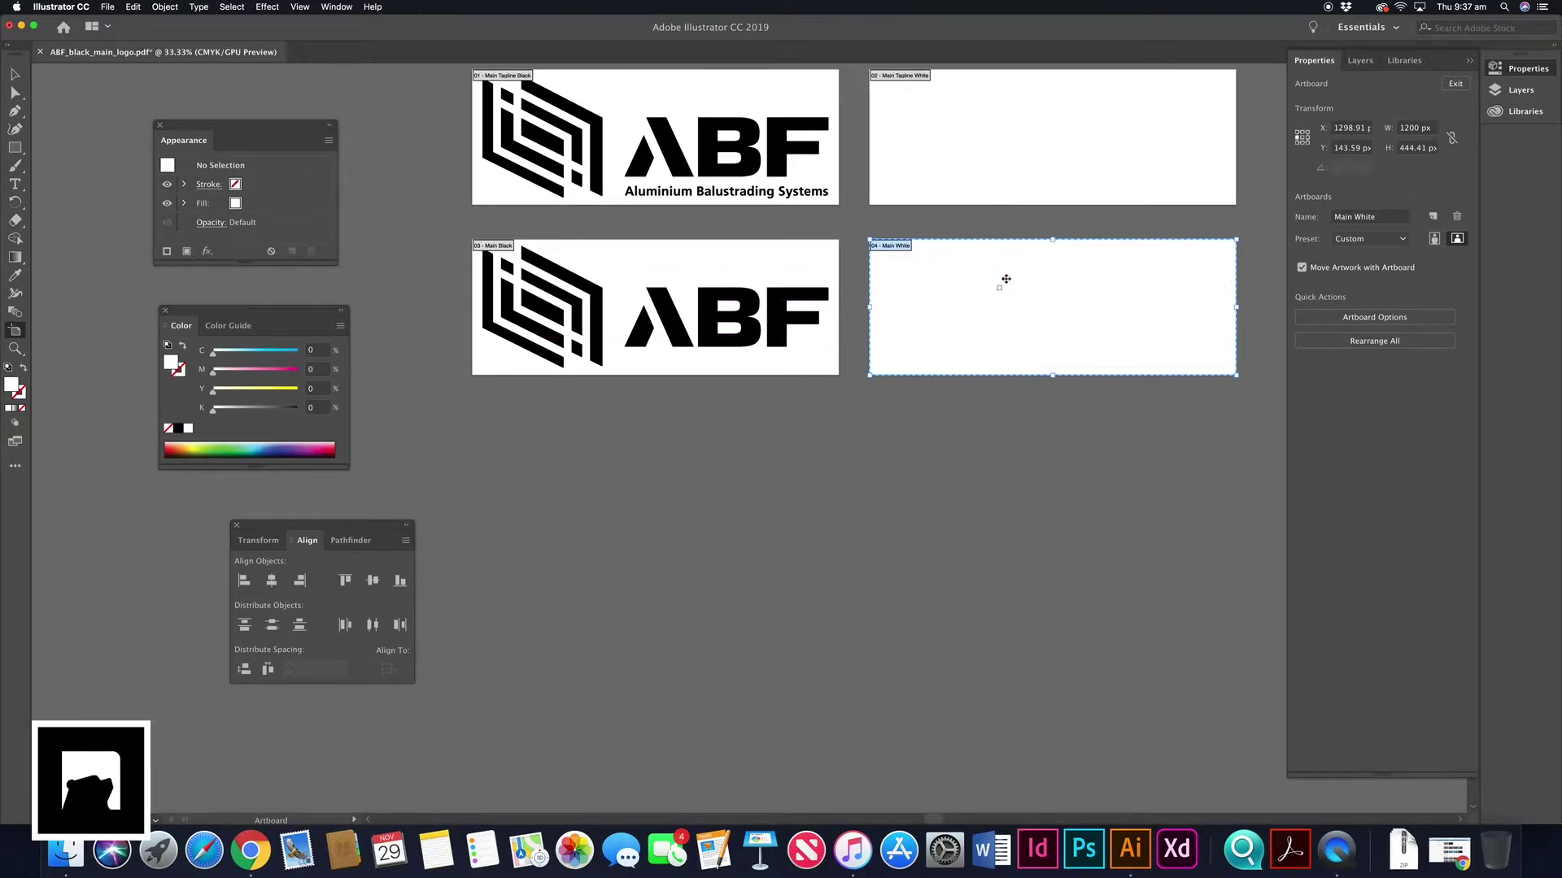
left_click(642, 260)
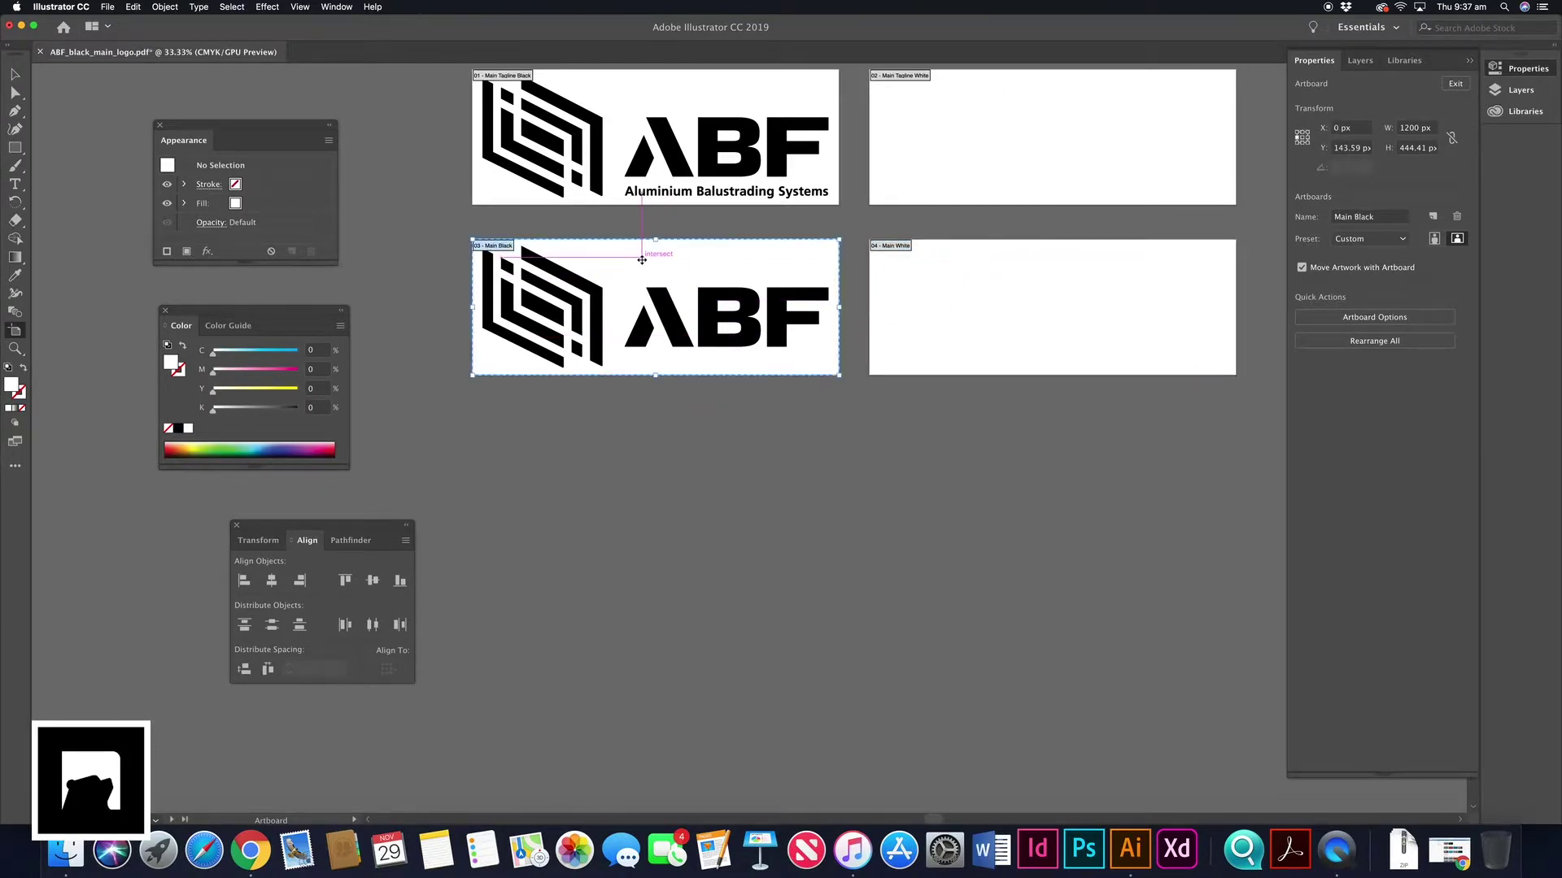
left_click_drag(641, 262, 637, 432)
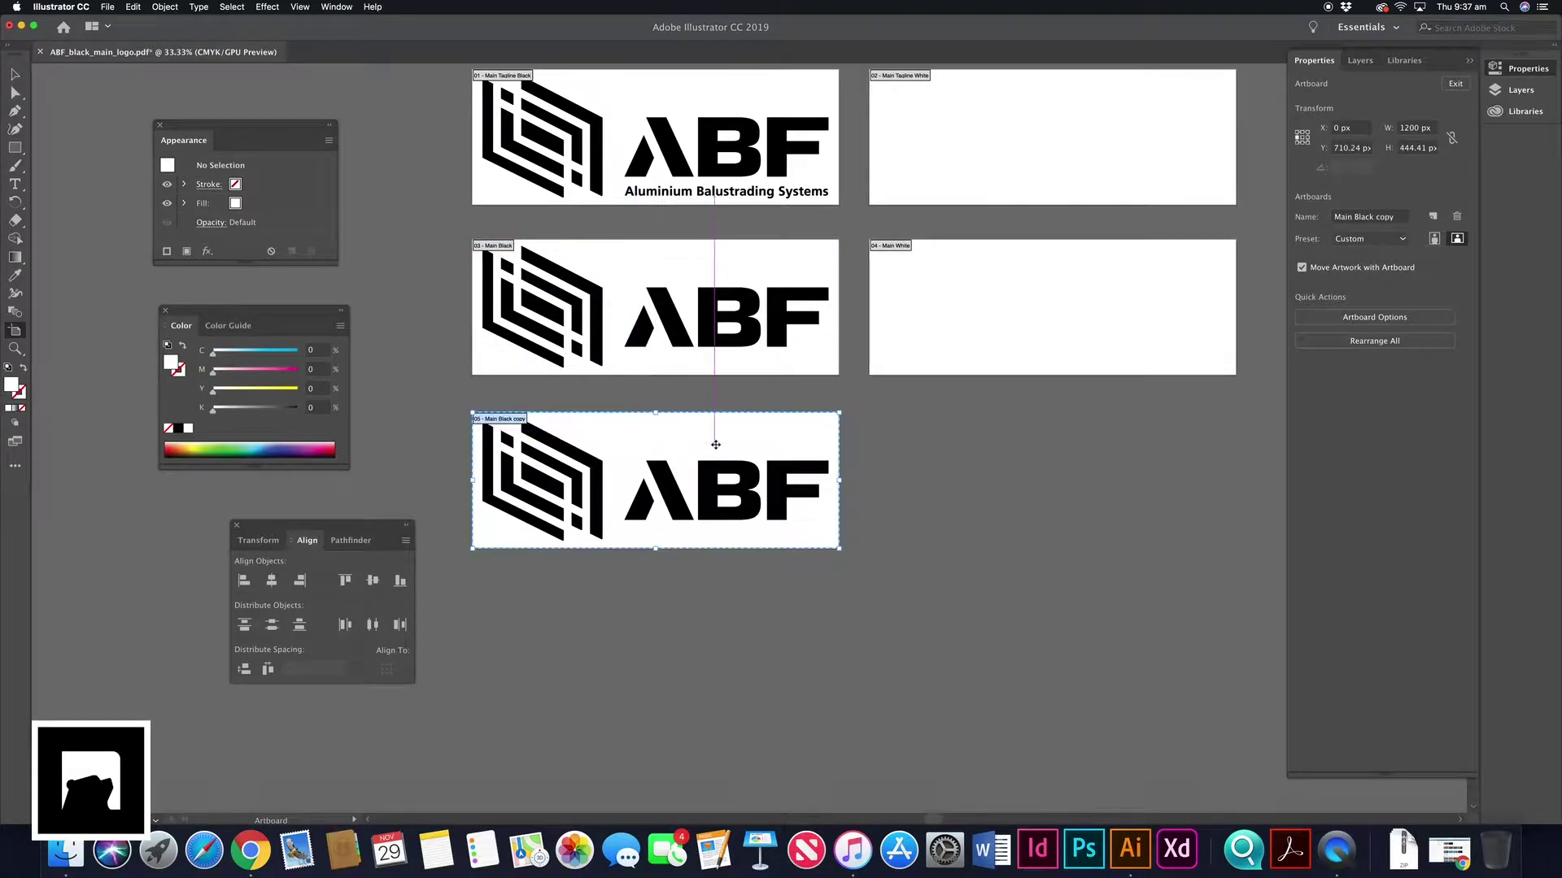
Isolate the logo group on the lowest artboard and delete its "ABF" lettering, keeping only the symbol.
left_click(15, 74)
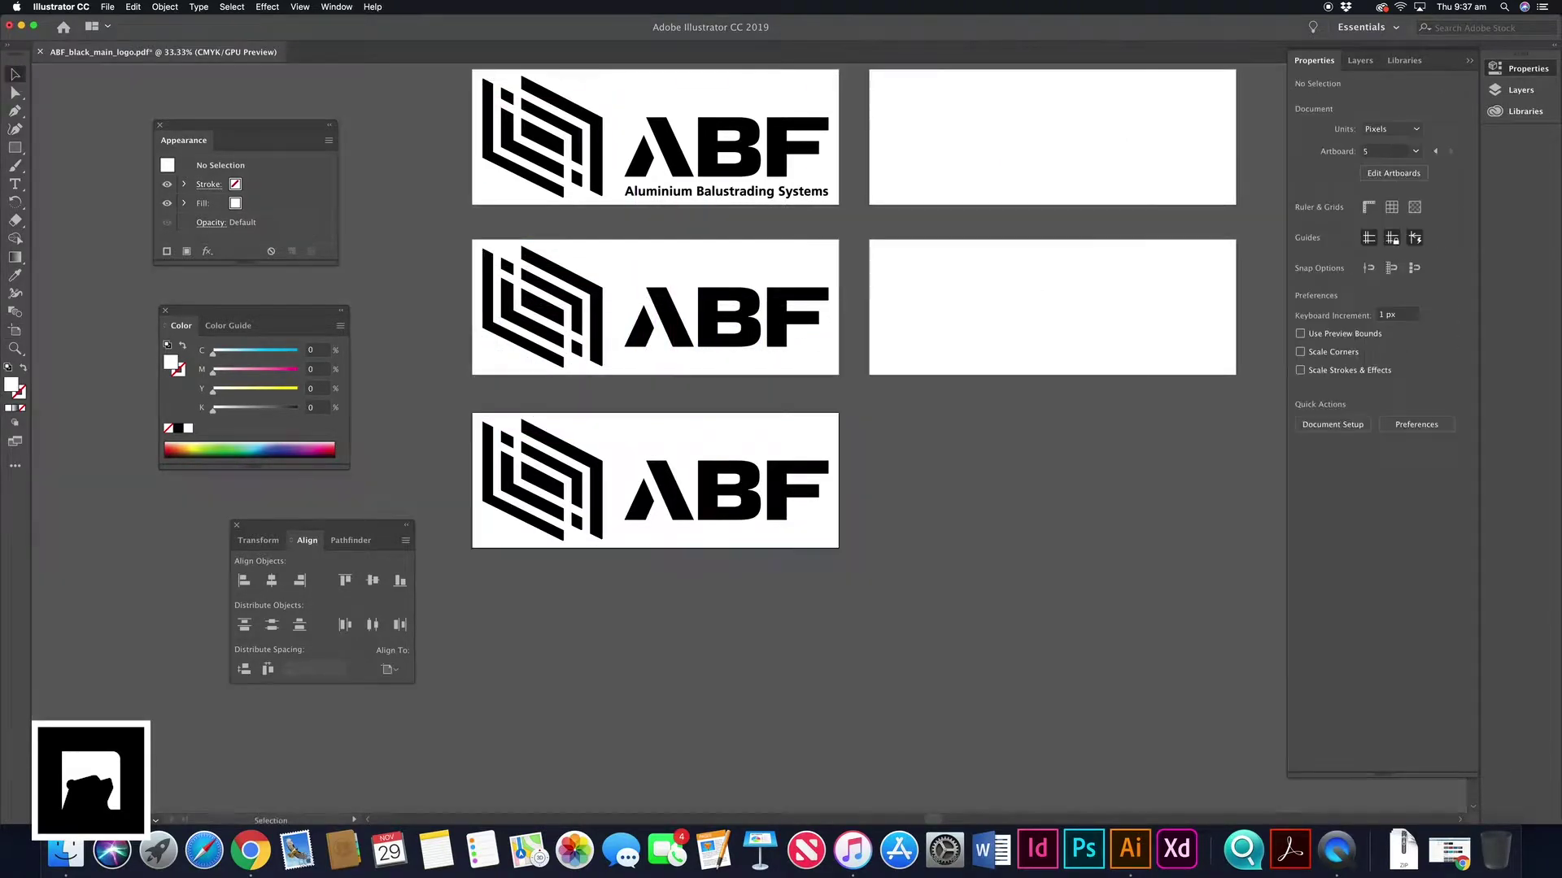
double_click(675, 500)
key("super+a")
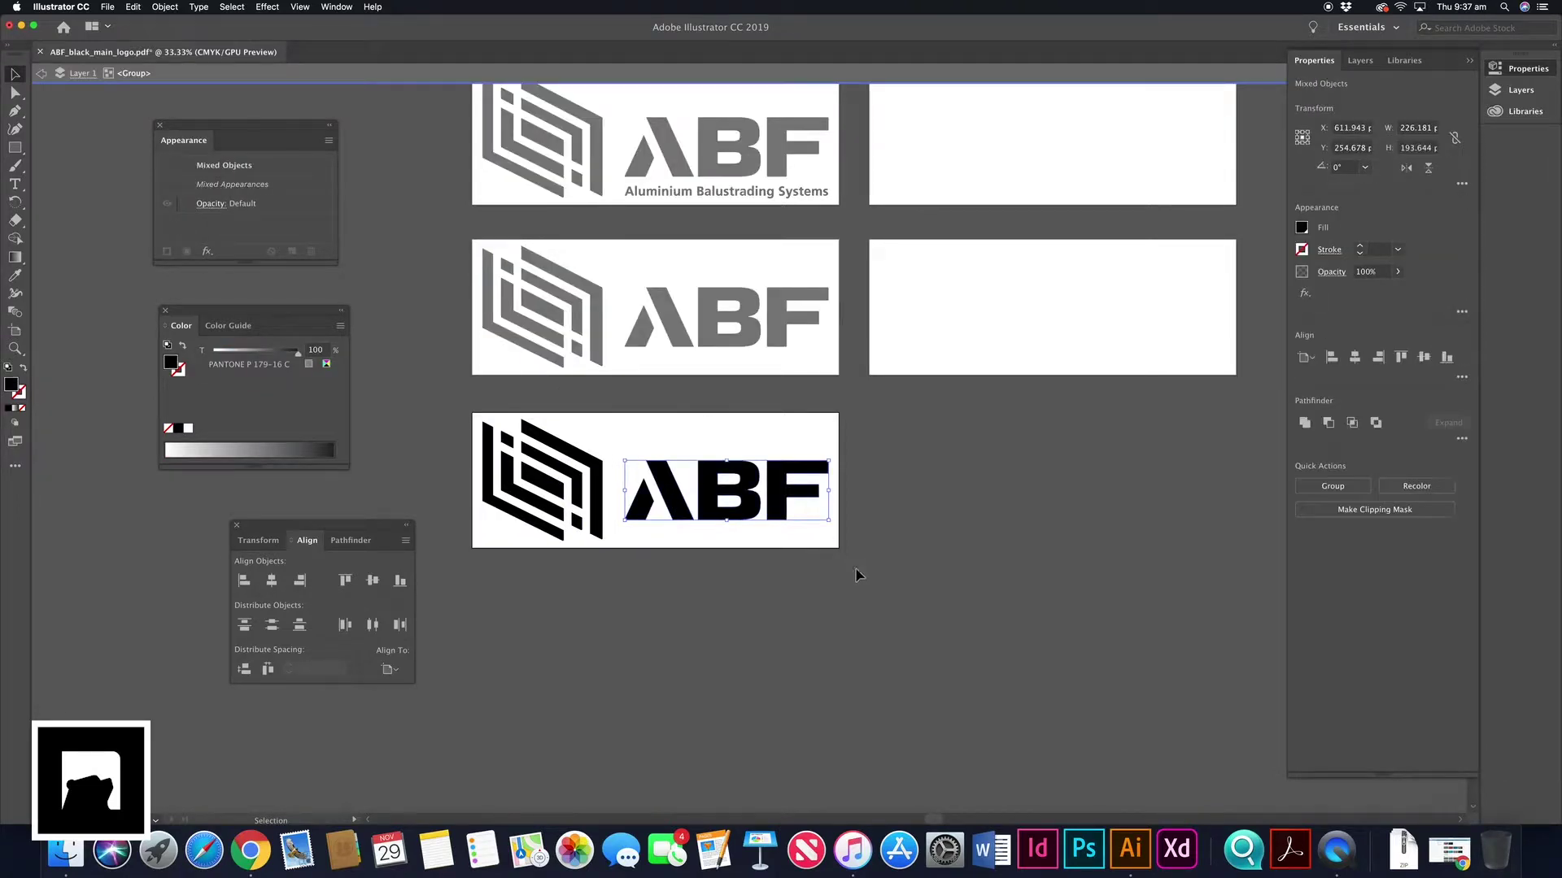
key("Delete")
double_click(851, 585)
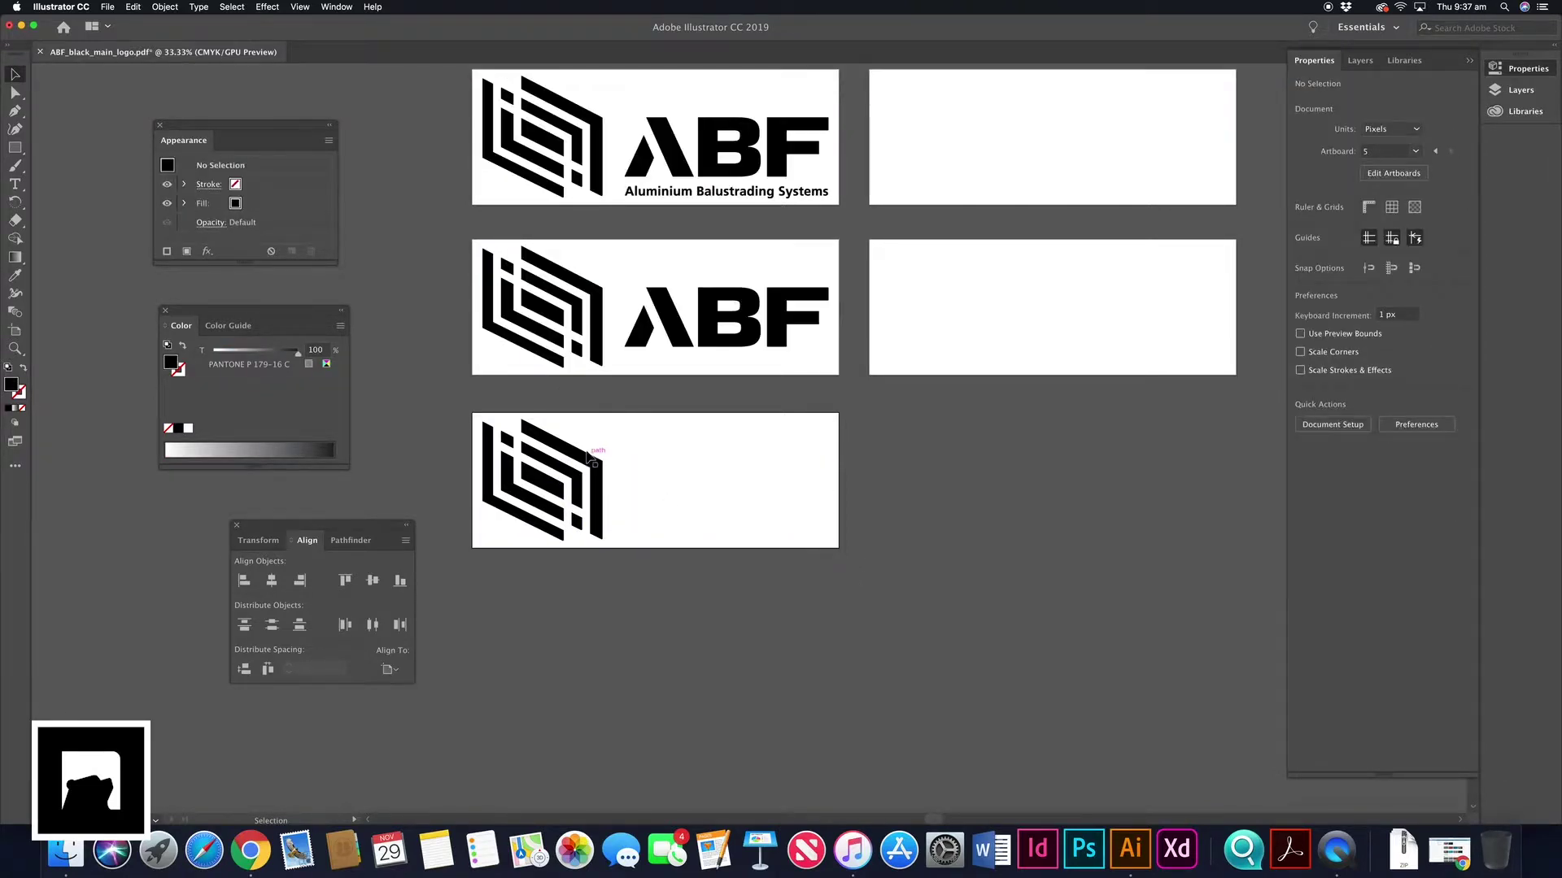
Set the width of the lowest artboard, holding only the symbol, to 1000 px.
left_click(1393, 174)
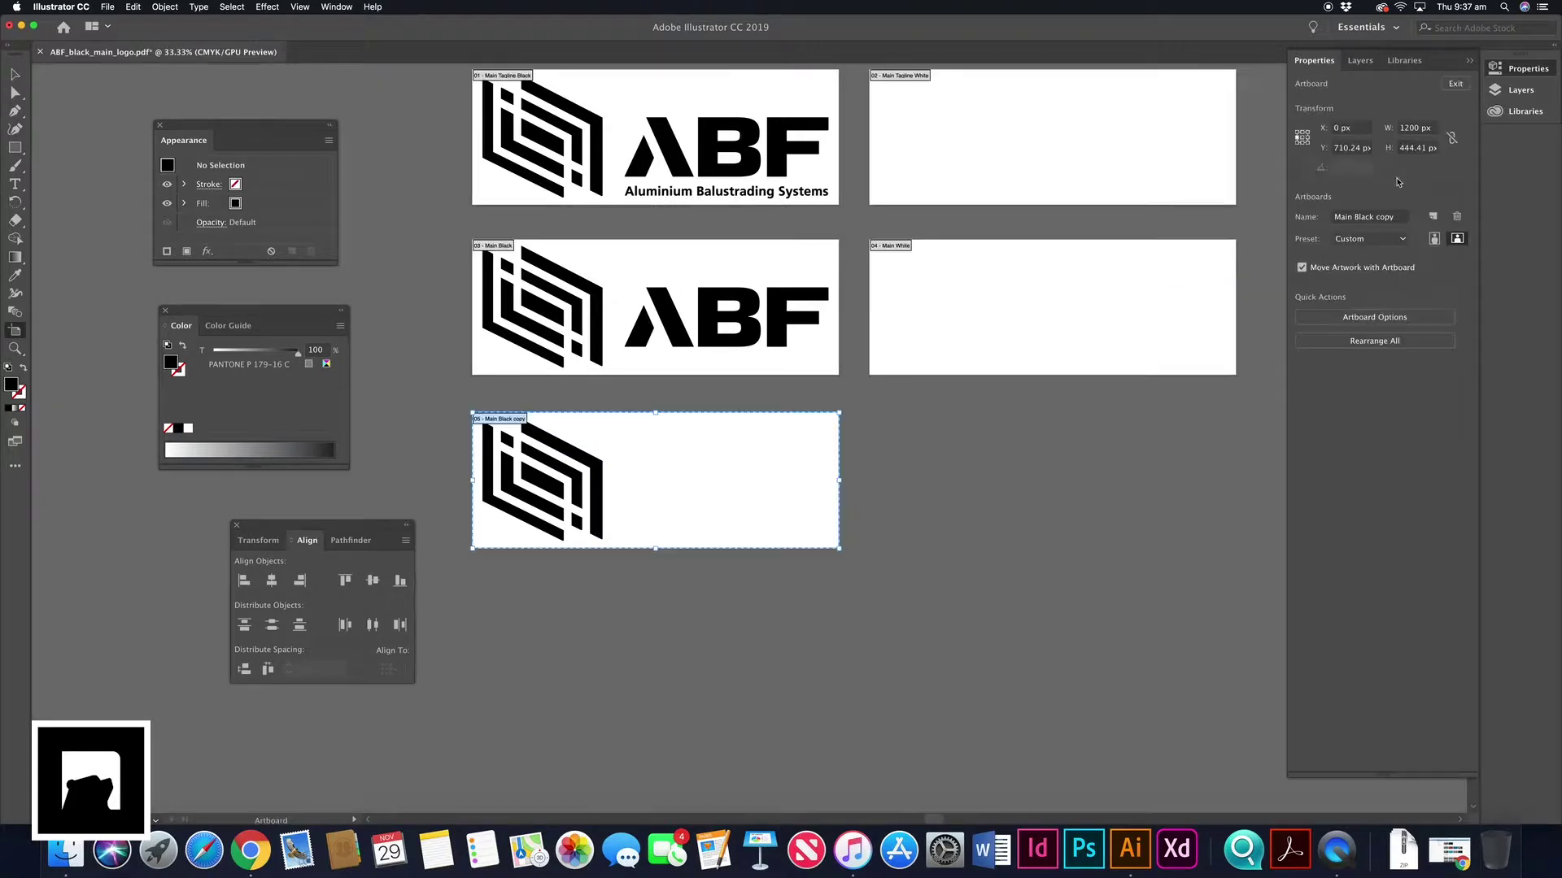
left_click(1410, 130)
type("1")
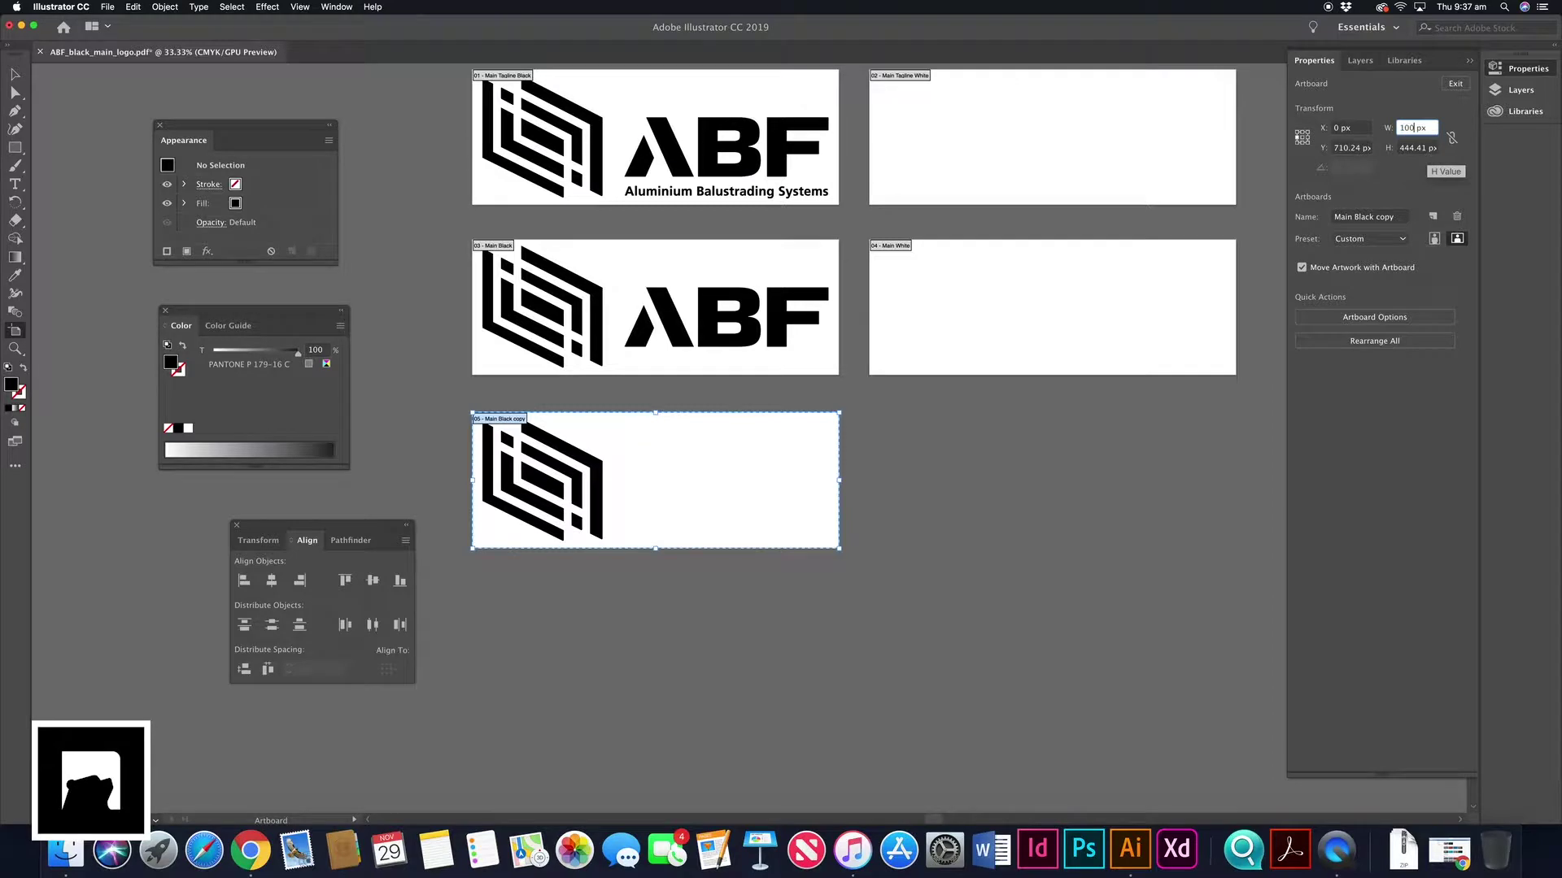
key("Tab")
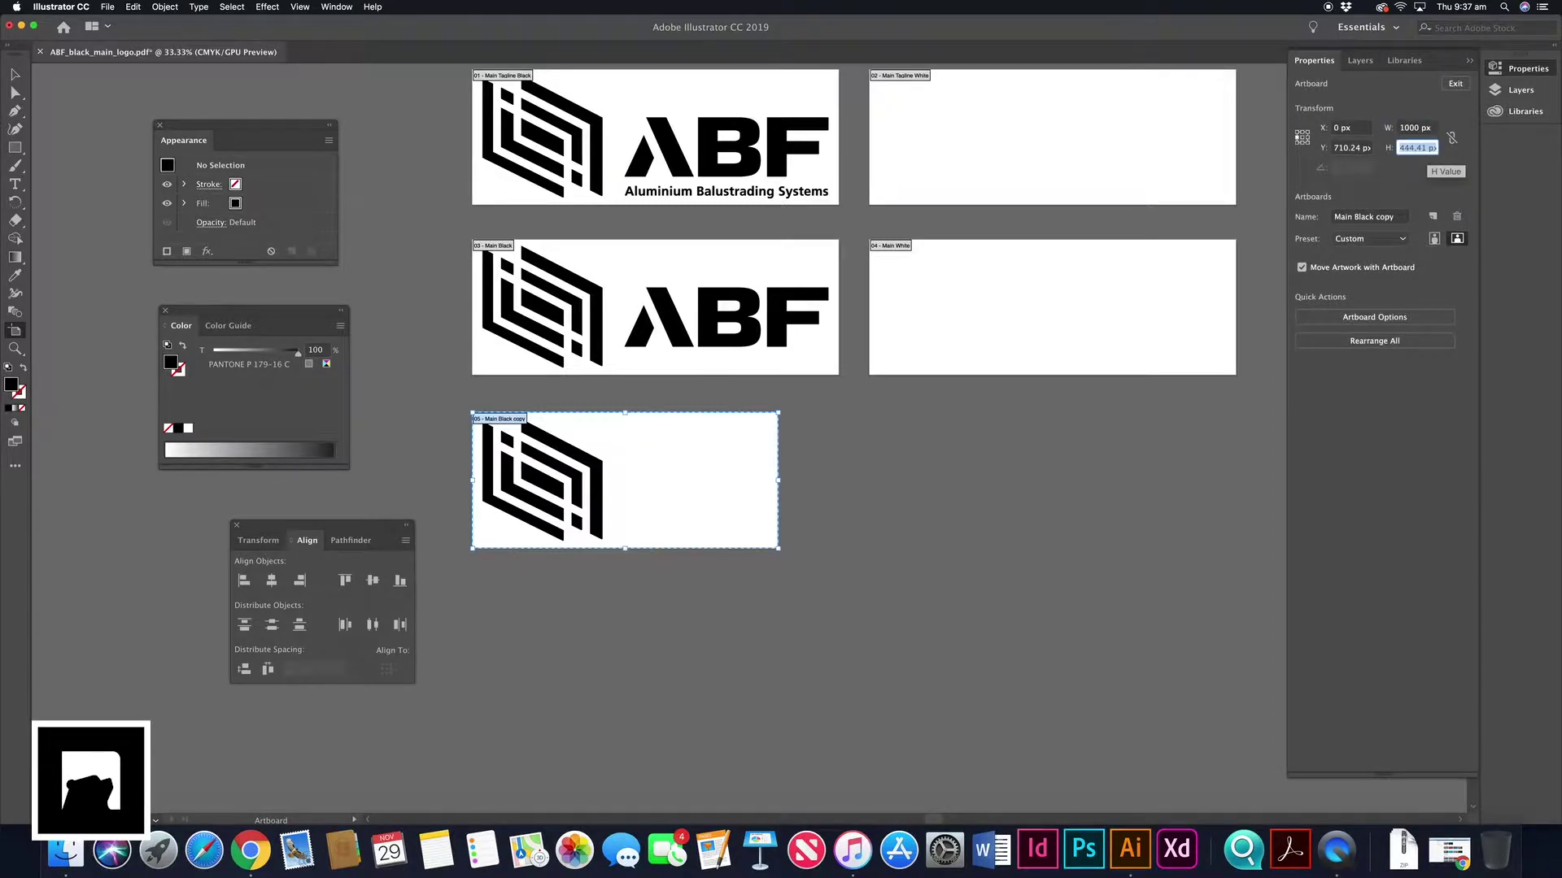
Try a height of 1000 px on the symbol artboard, move it down, and undo both changes.
type("1000")
key("Return")
left_click_drag(725, 461, 726, 538)
key("super+z")
key("super+z")
Move the symbol artboard further down, set its height to 1000 px, and adjust its gap below the Main Black artboard.
left_click_drag(691, 448, 693, 558)
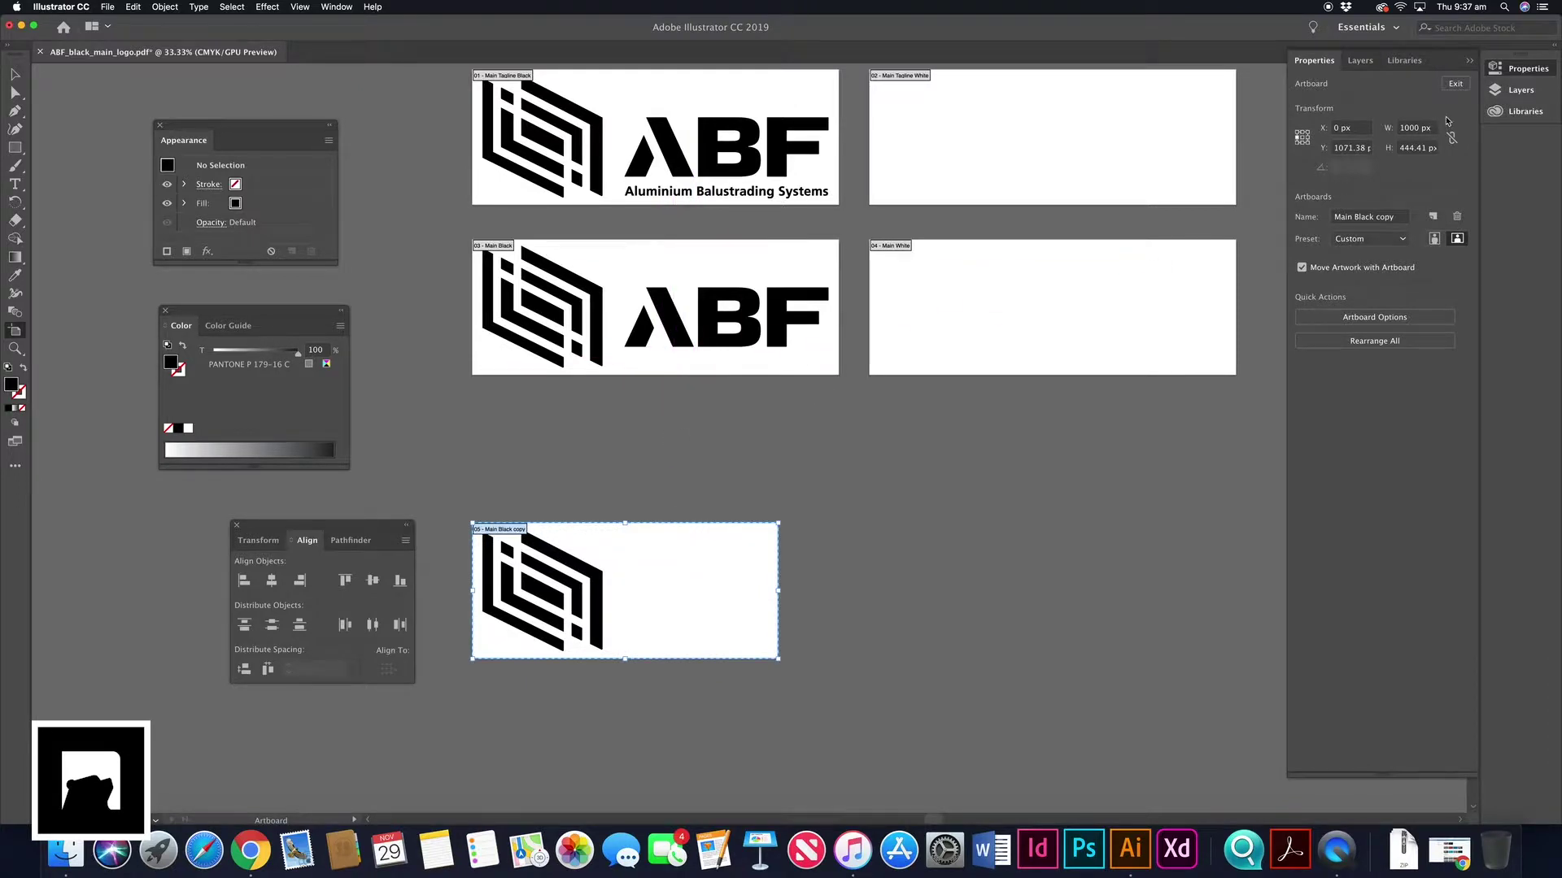
double_click(1401, 148)
type("1000")
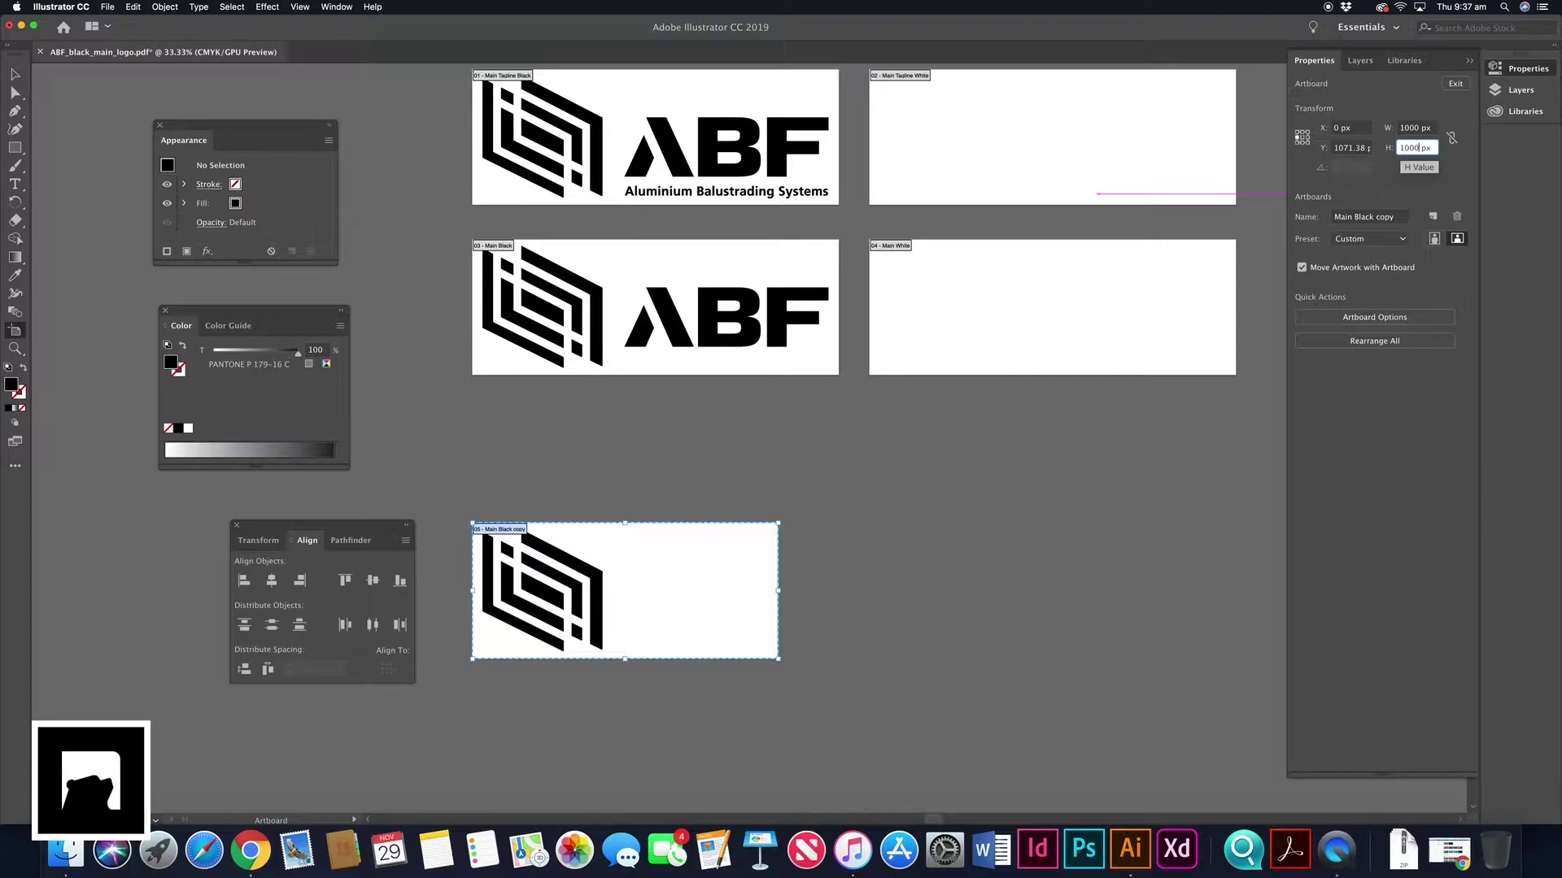
key("Return")
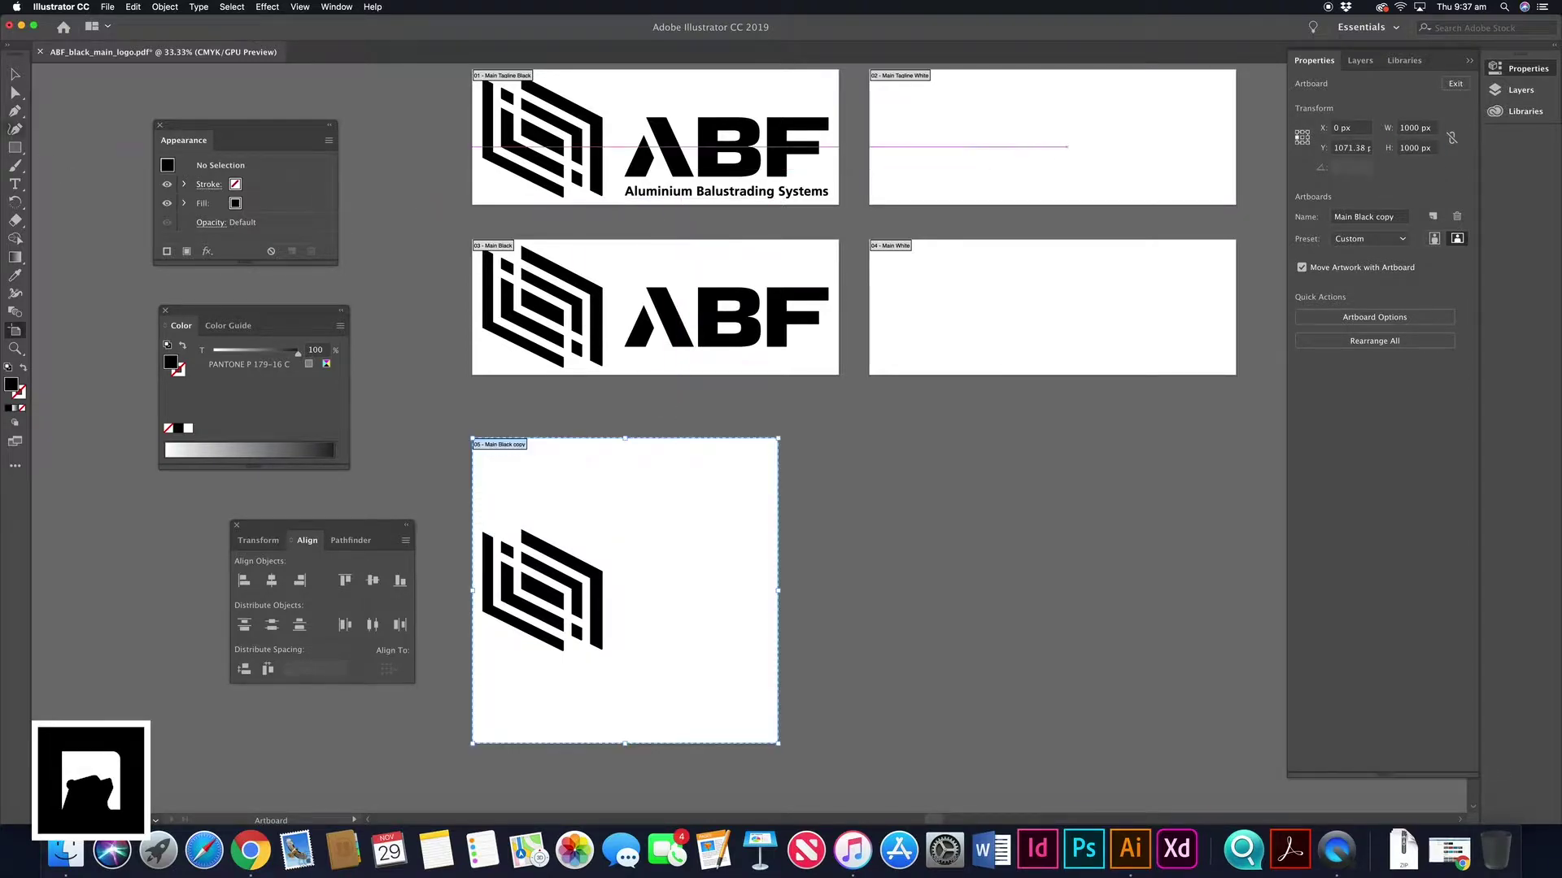
left_click_drag(583, 509, 618, 491)
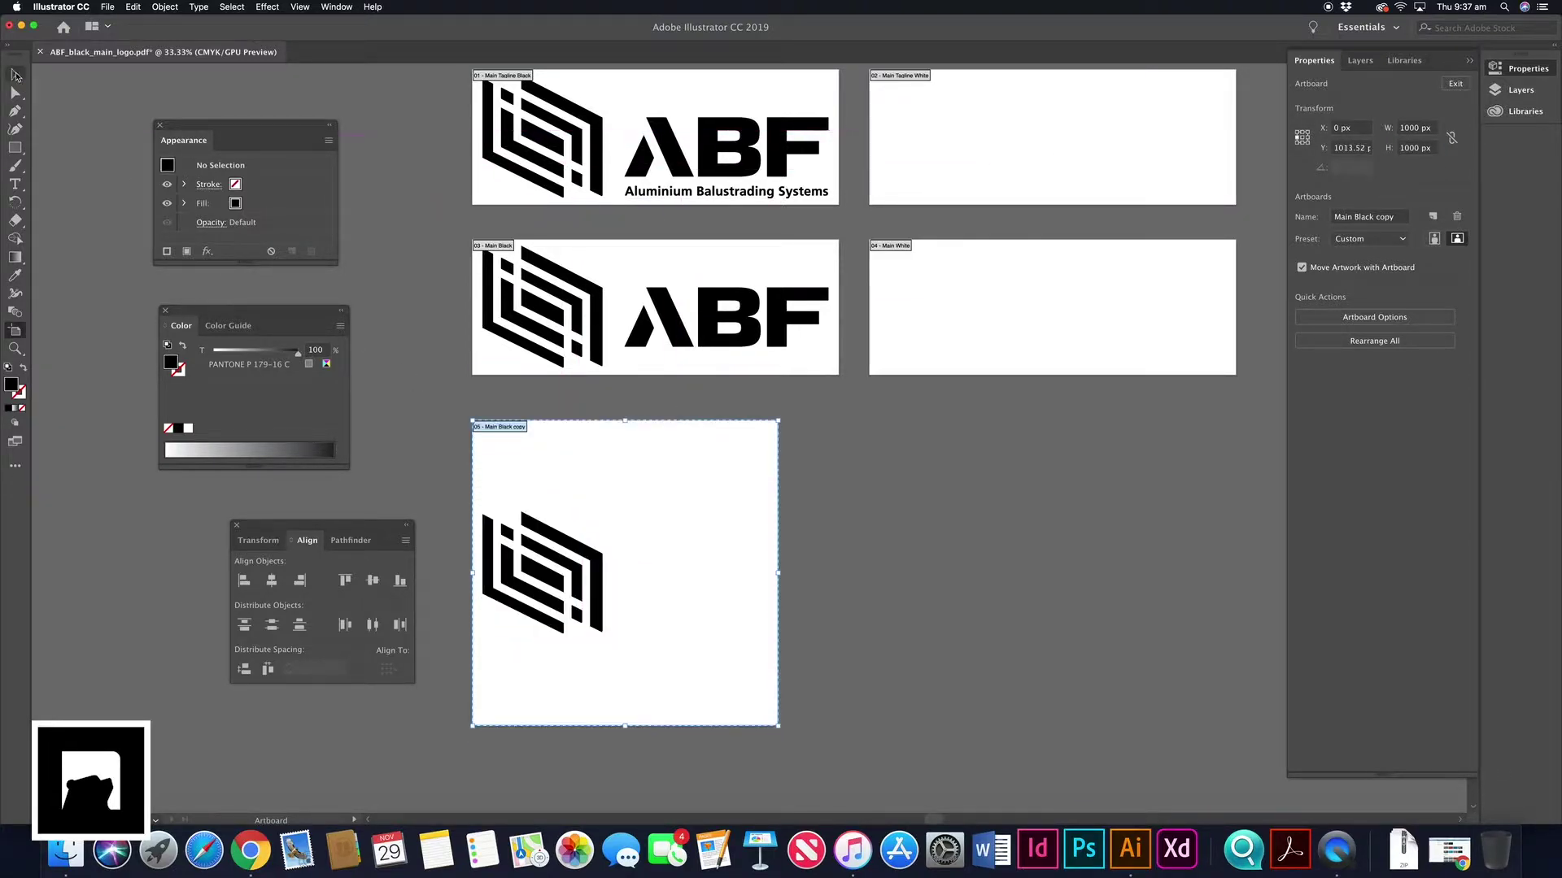
Scale the symbol up proportionally to about 832 by 845 px.
key("Escape")
left_click(598, 547)
left_click_drag(600, 510, 886, 376)
left_click(523, 674)
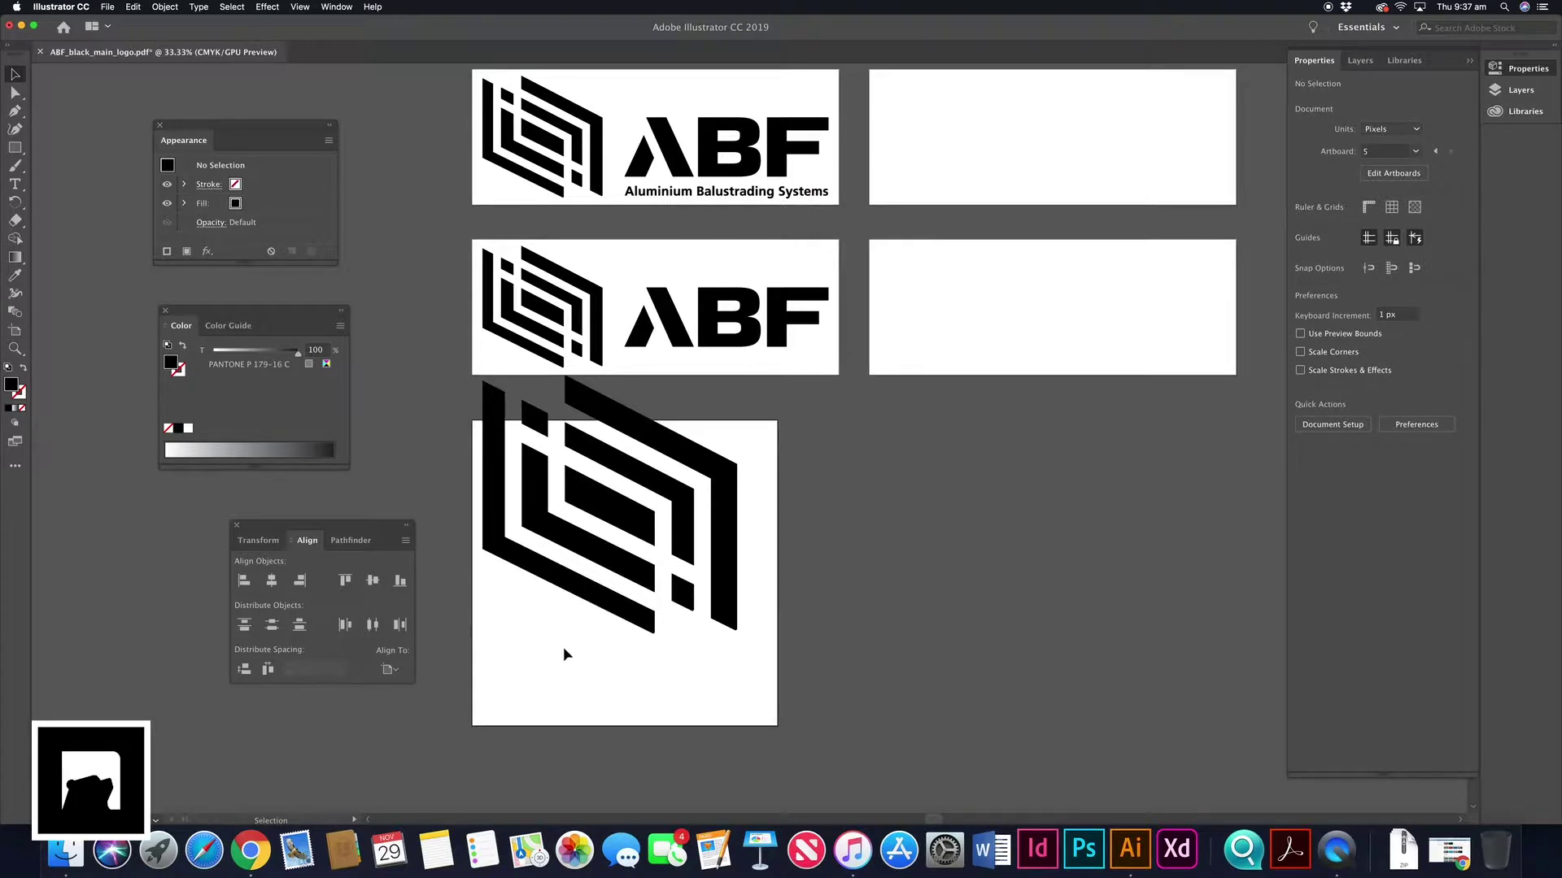
Center the enlarged symbol horizontally and vertically on its square artboard.
left_click(603, 525)
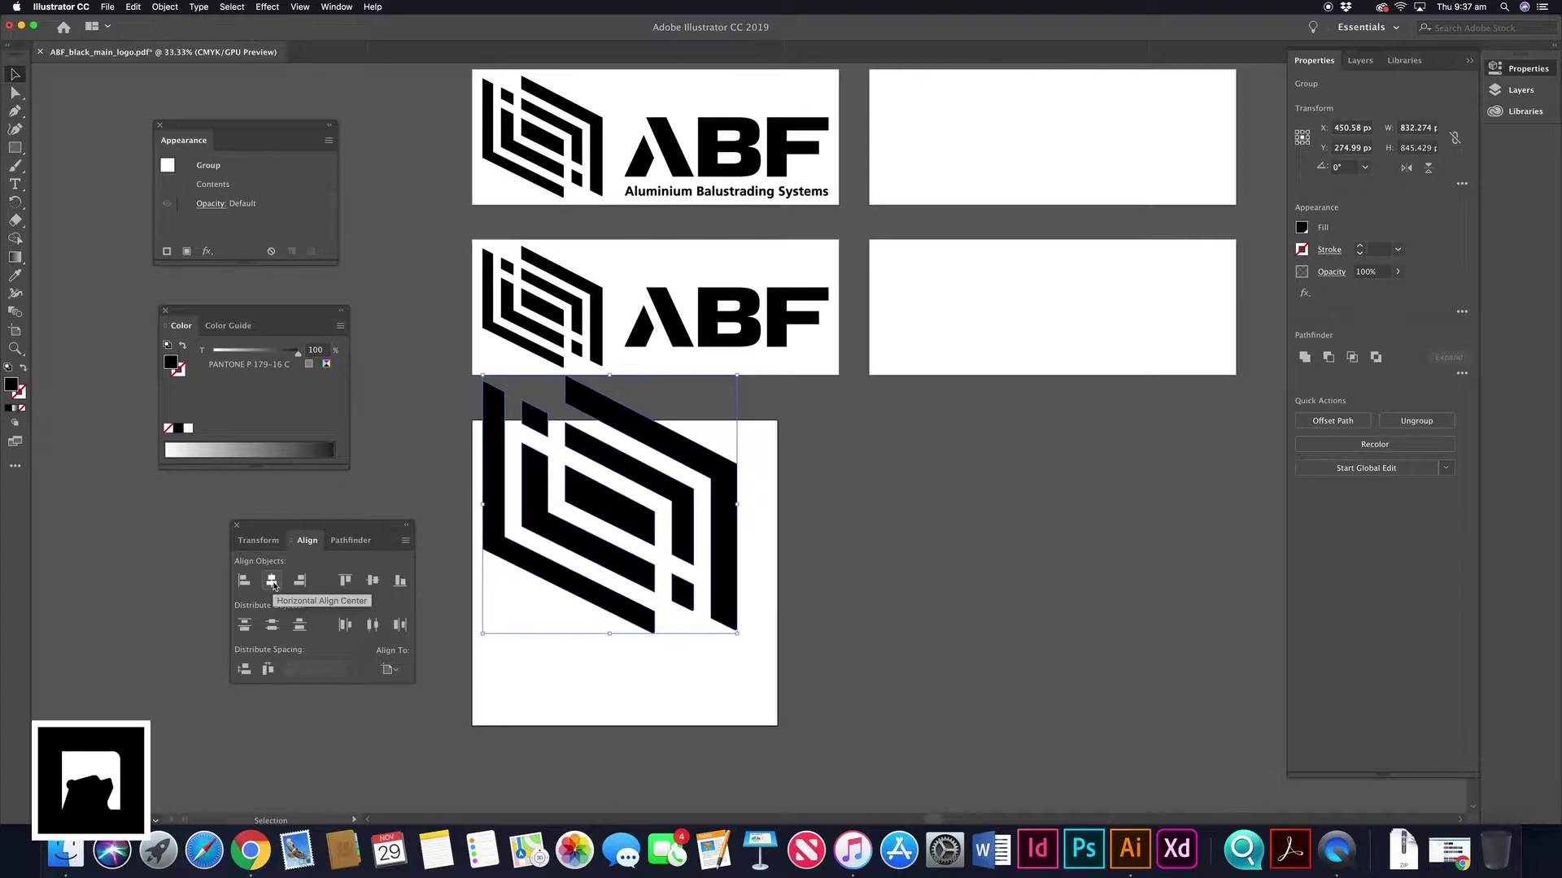
left_click(272, 581)
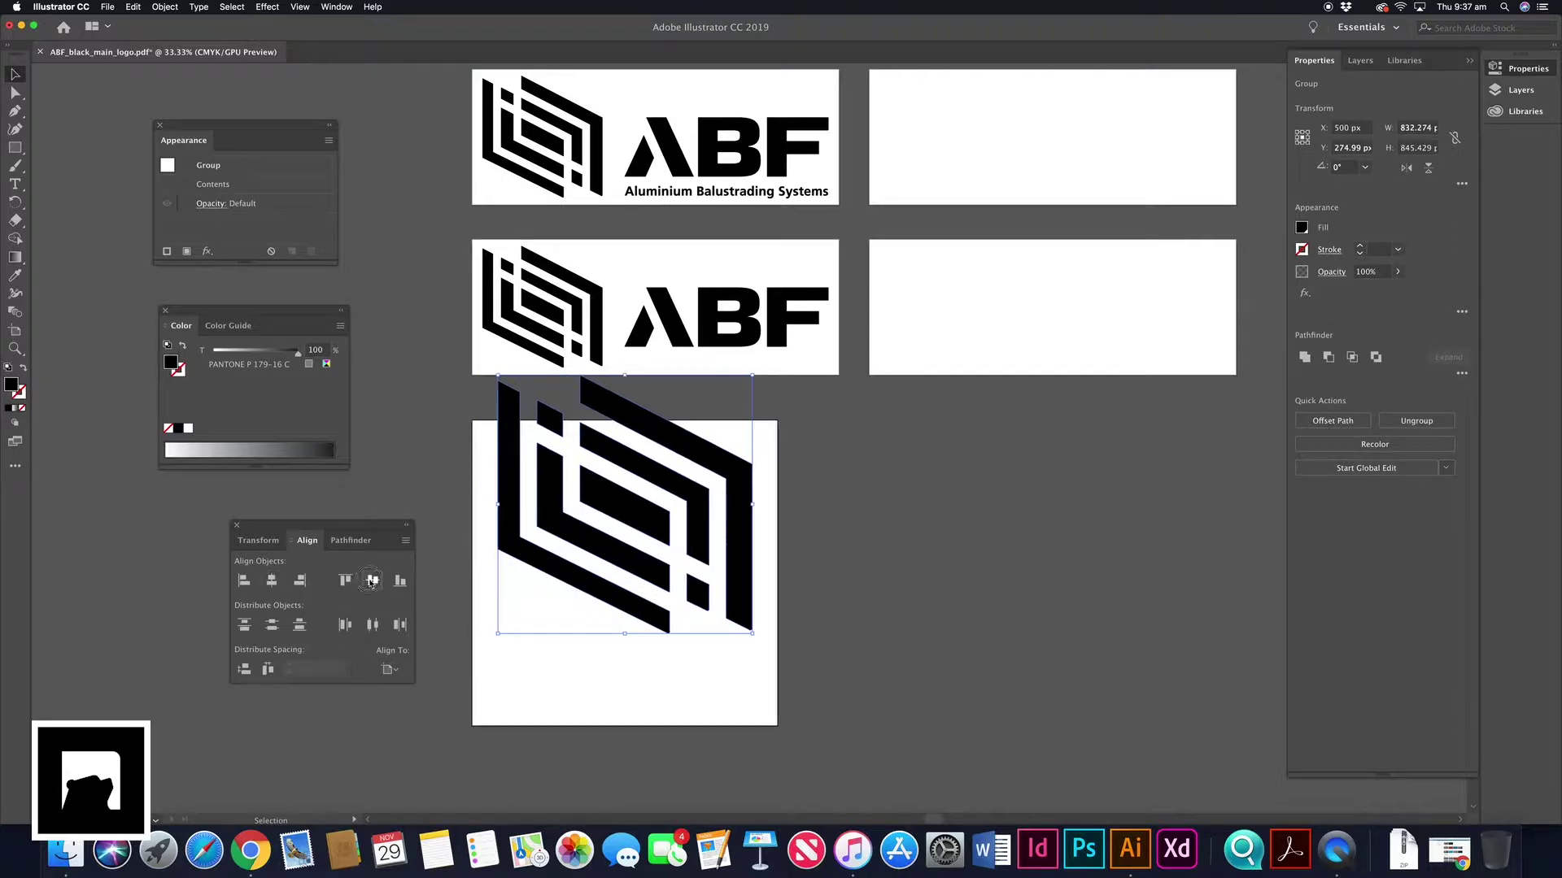
left_click(372, 581)
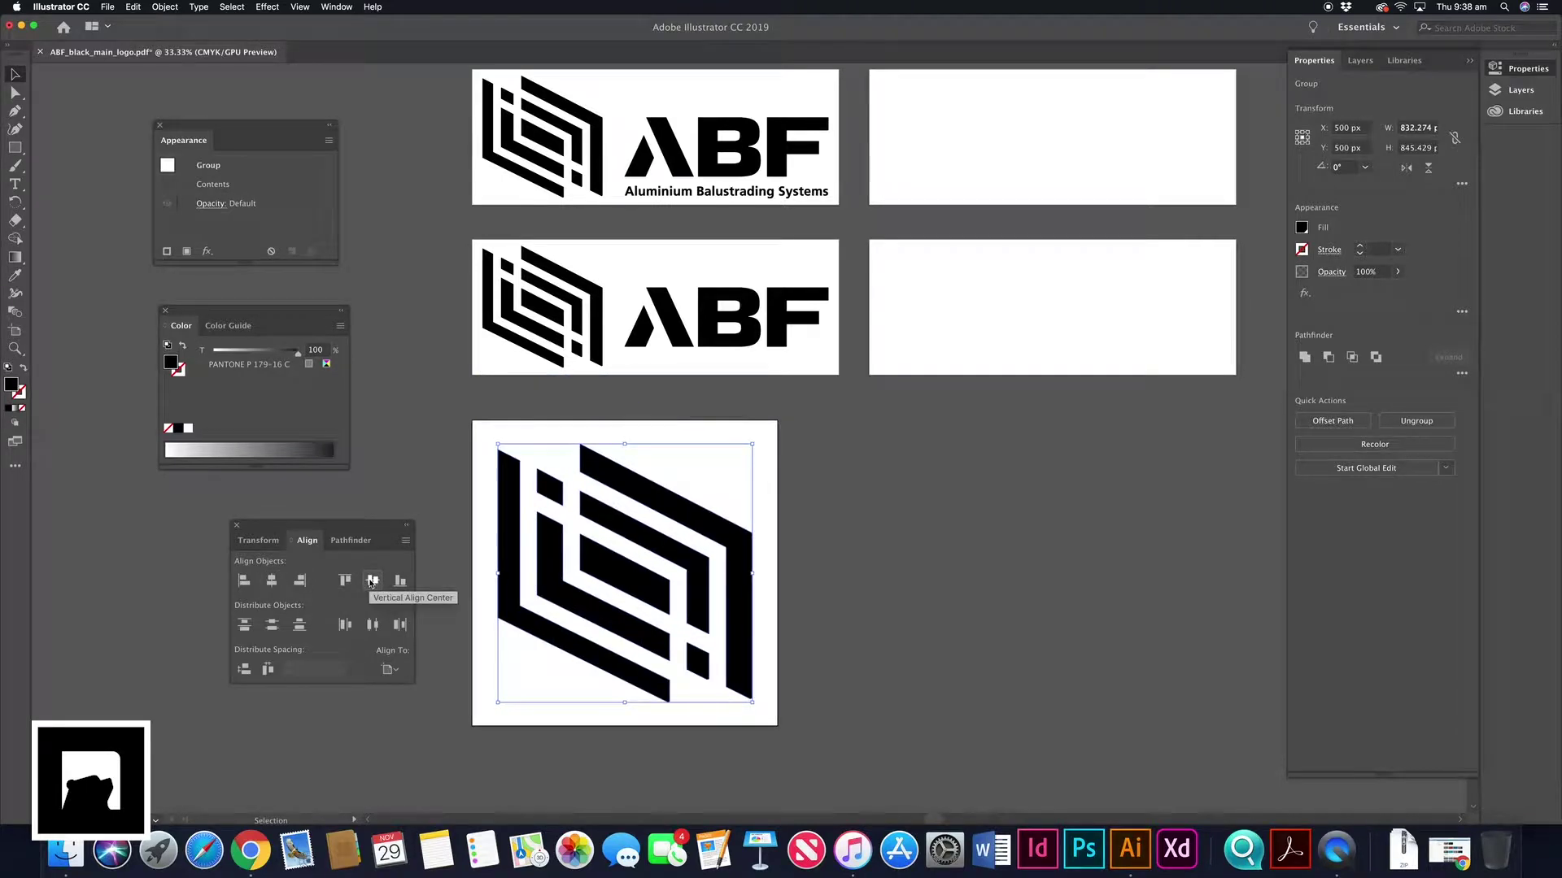
left_click(785, 552)
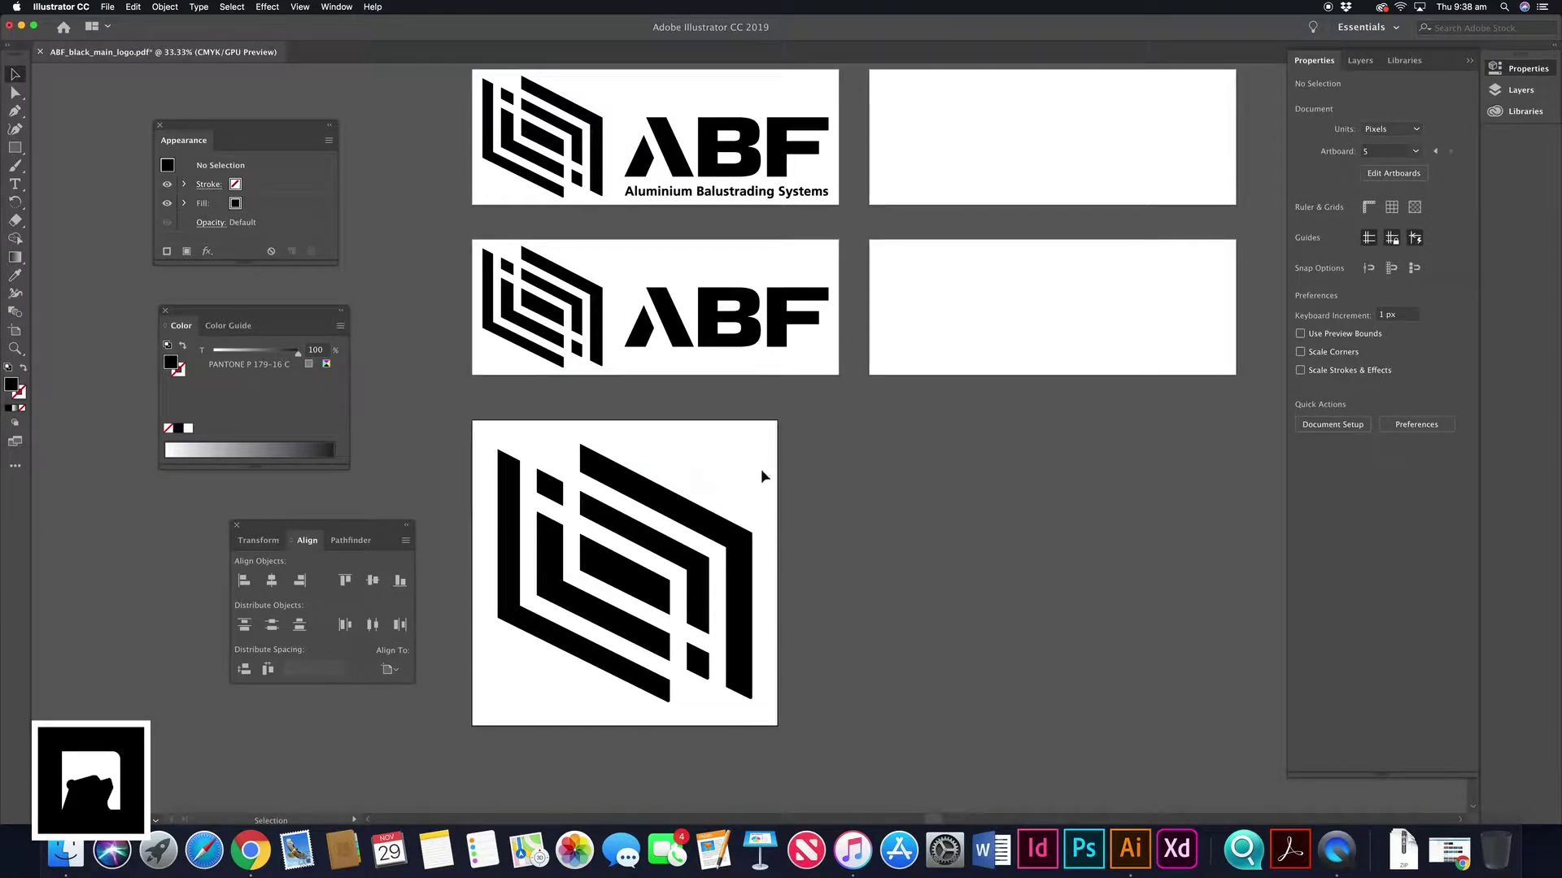
Rename the square artboard holding the symbol as "Symbol Black".
scroll(784, 465, "up", 2)
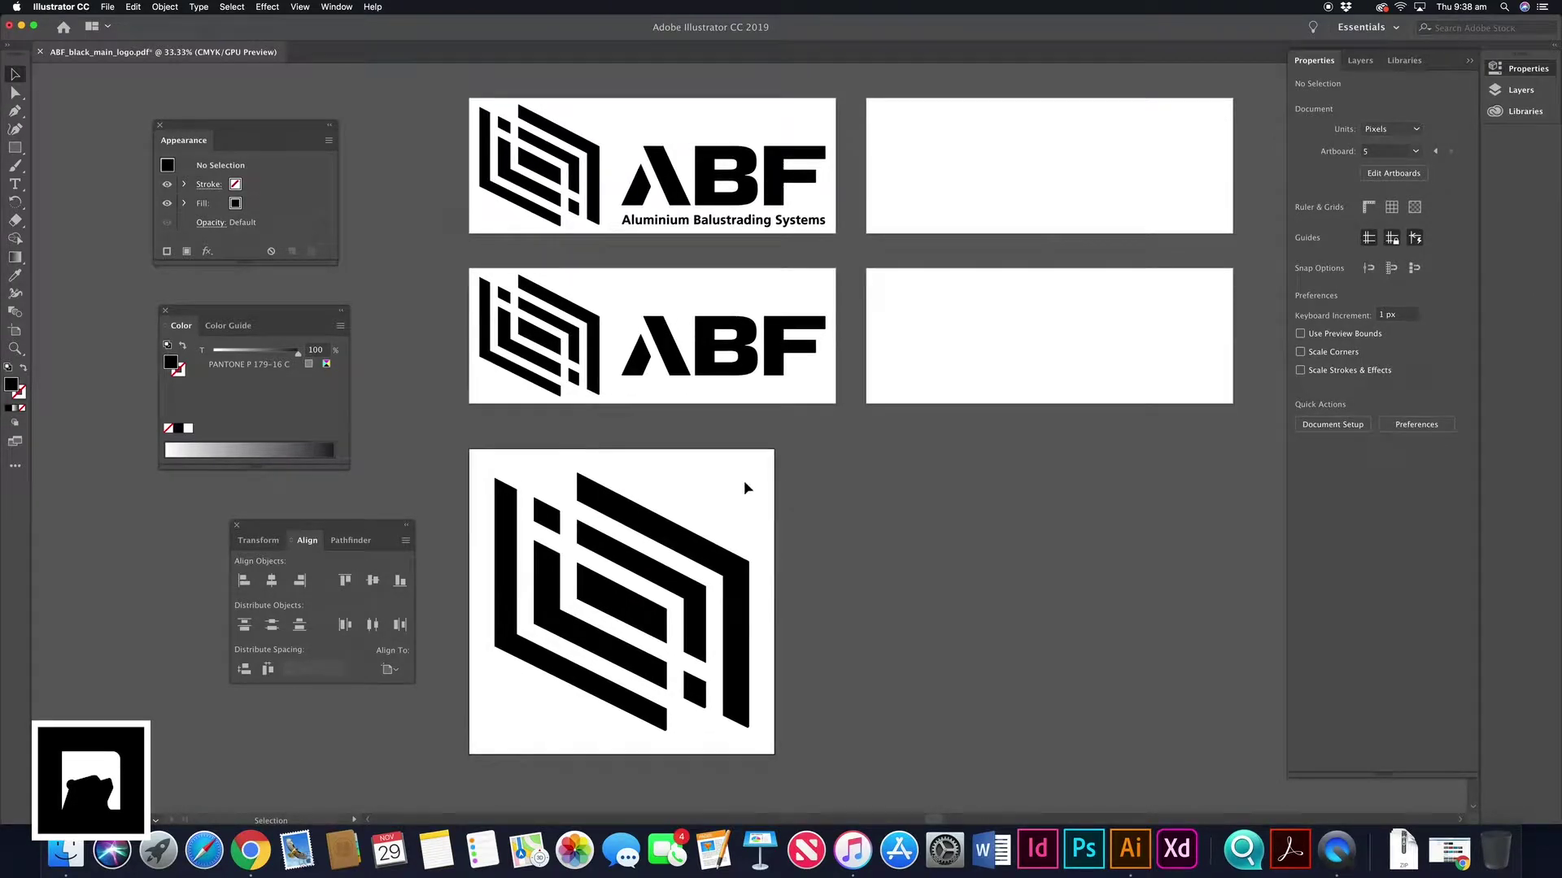
left_click(1393, 173)
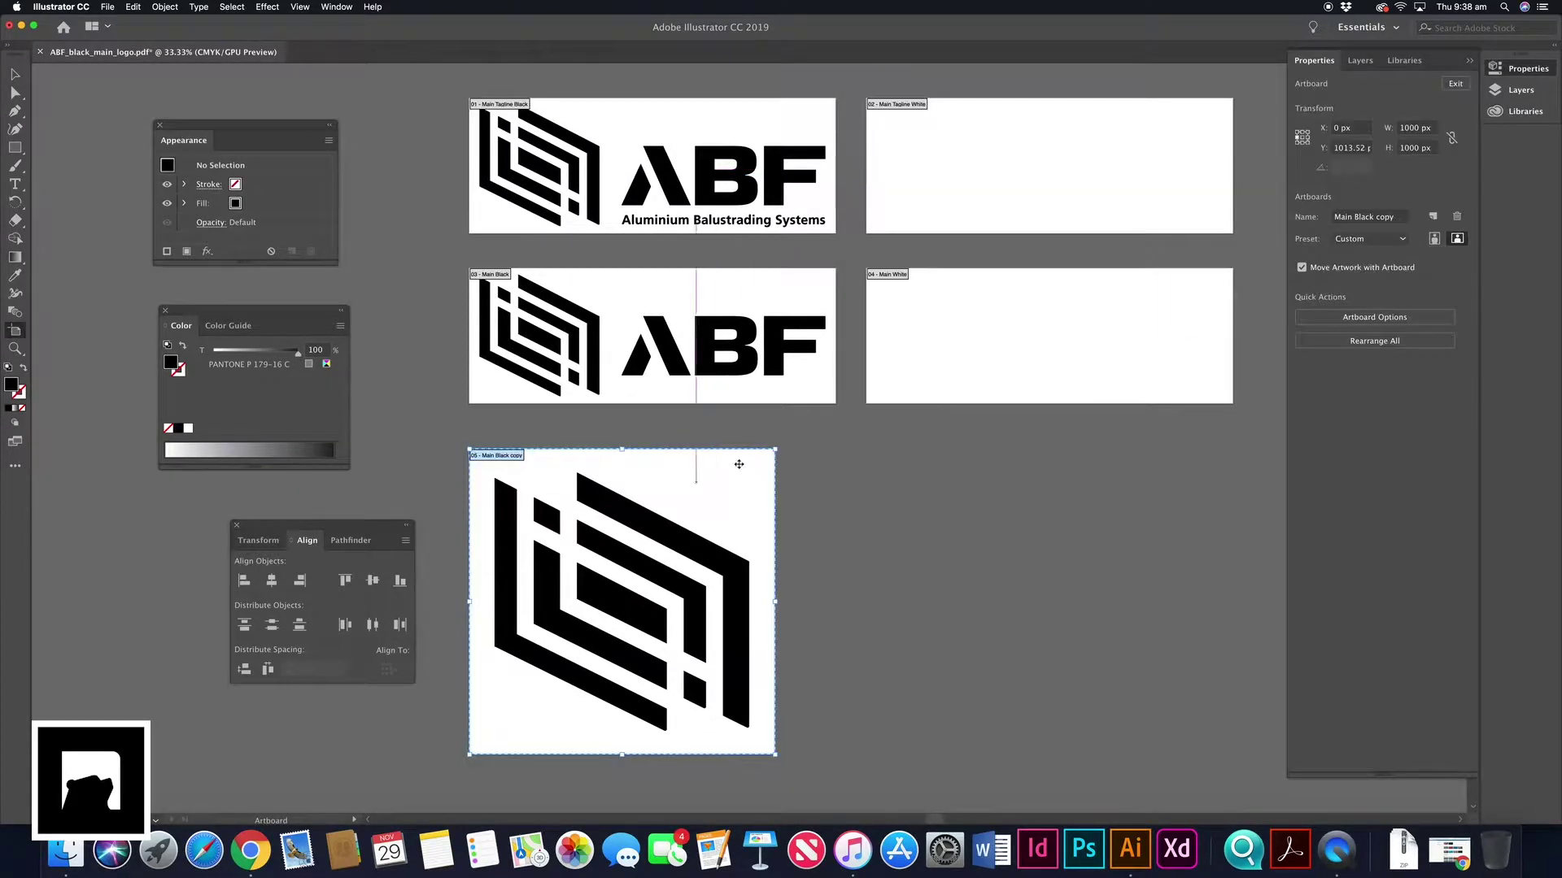
left_click(1368, 217)
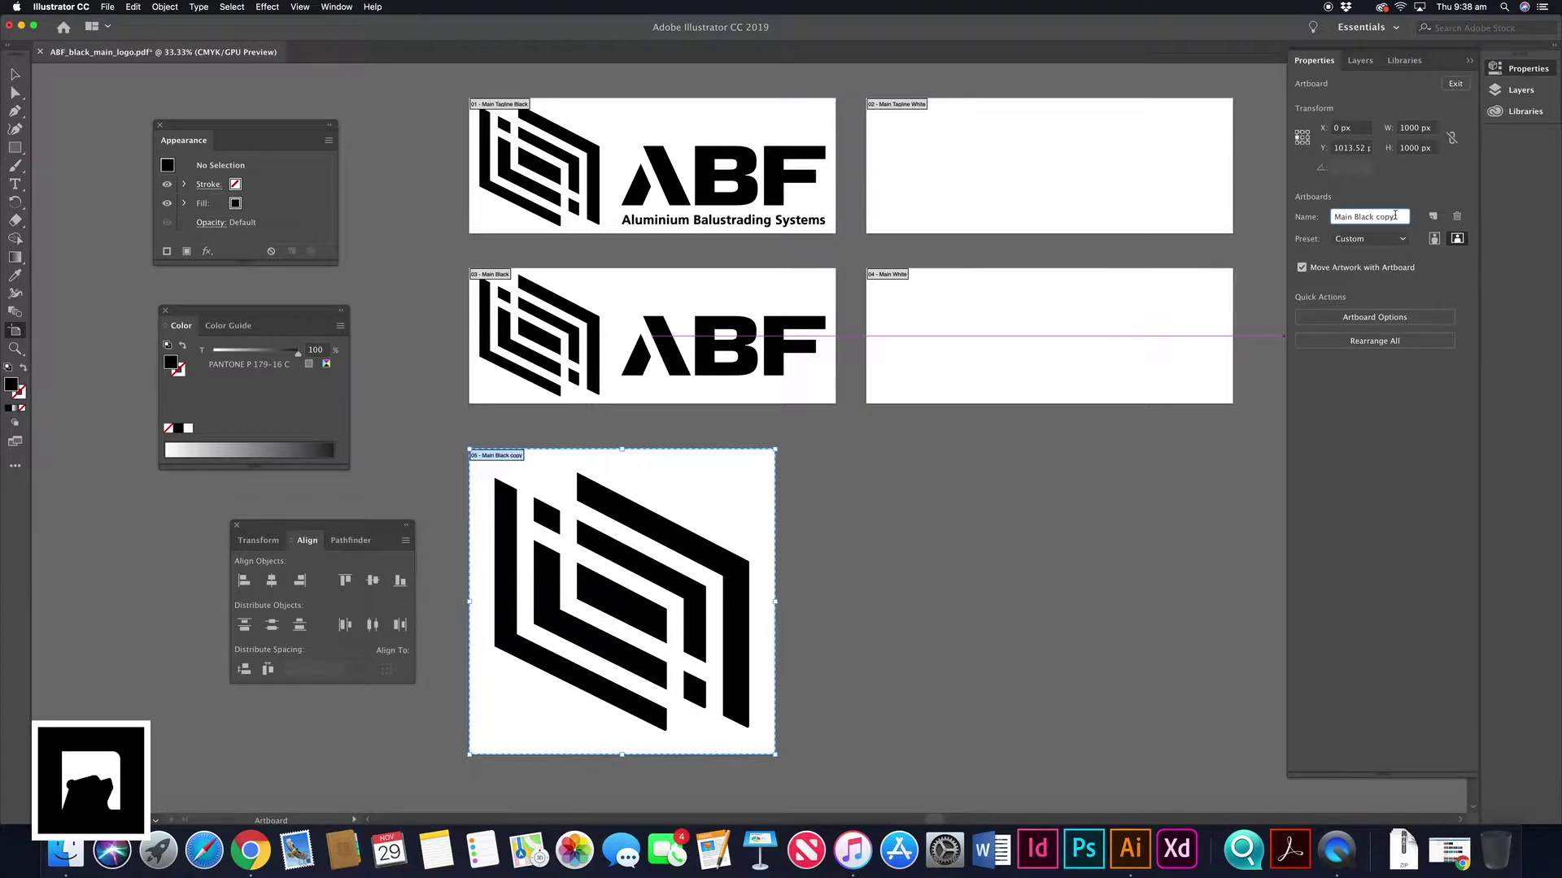
left_click_drag(1399, 216, 1327, 221)
left_click(1350, 218)
type("SYm")
key("BackSpace")
key("BackSpace")
type("ymbol")
key("BackSpace")
left_click_drag(1382, 217, 1431, 218)
key("BackSpace")
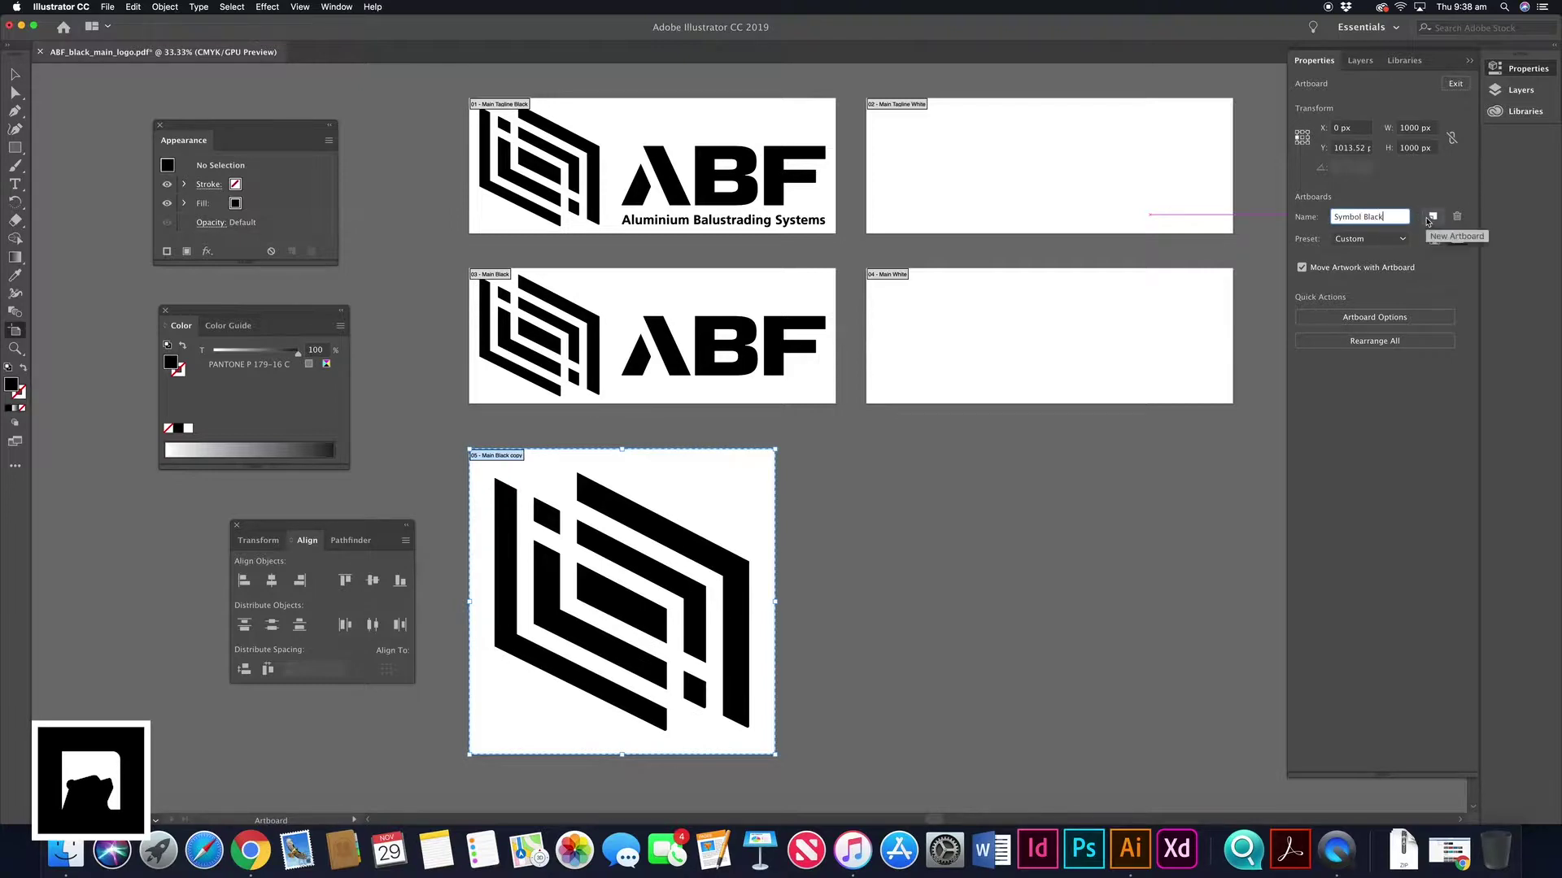
left_click(15, 76)
scroll(683, 403, "down", 3)
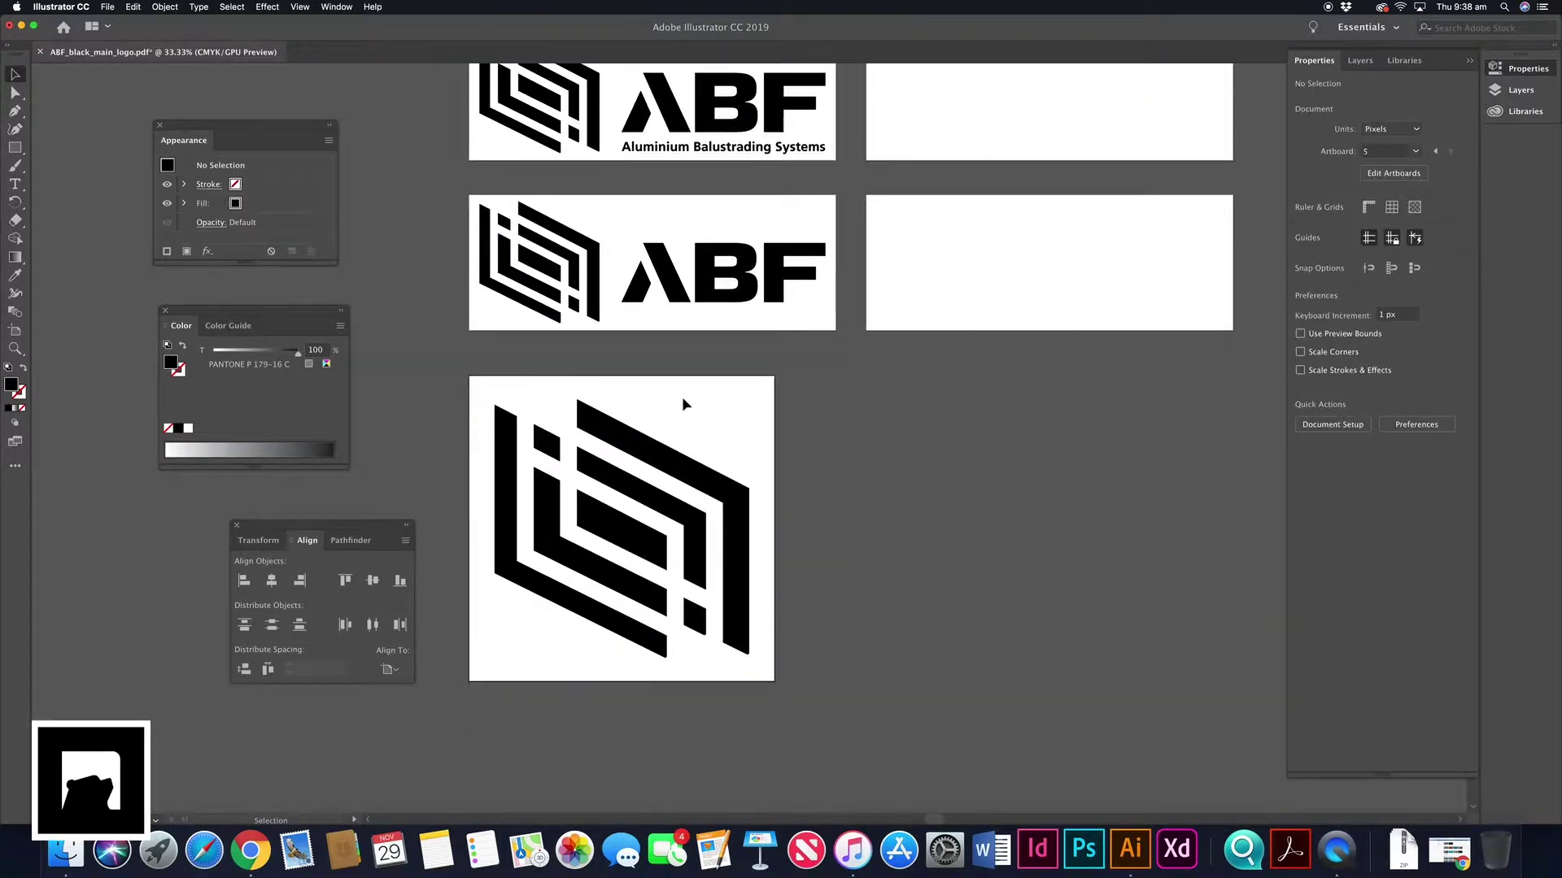
Duplicate the square symbol artboard beside the original and fill the copied symbol with white.
left_click(1393, 173)
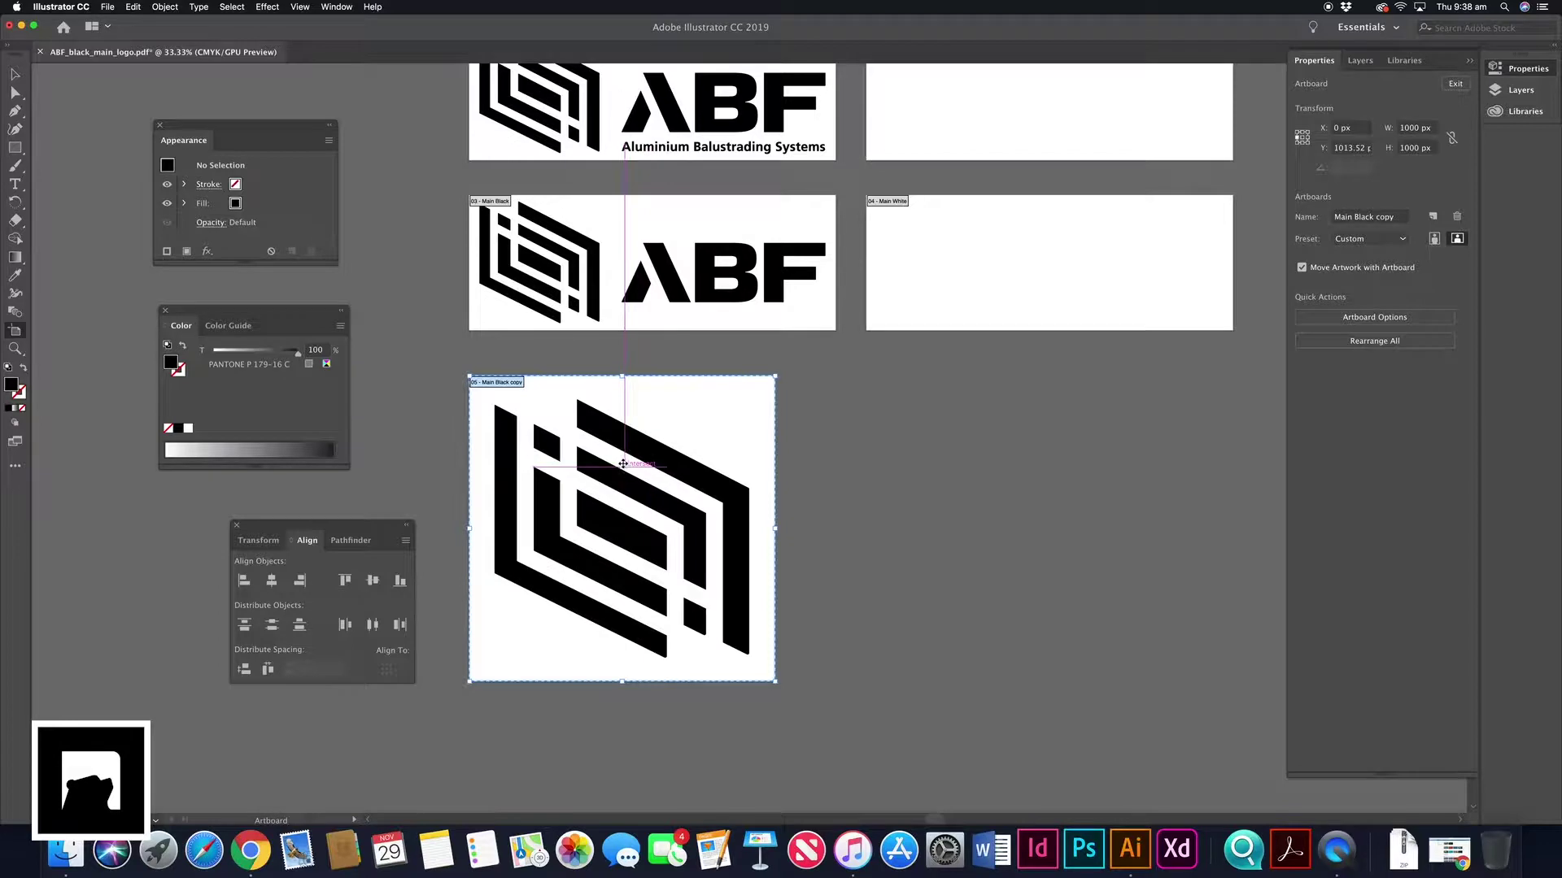
left_click_drag(622, 462, 959, 461)
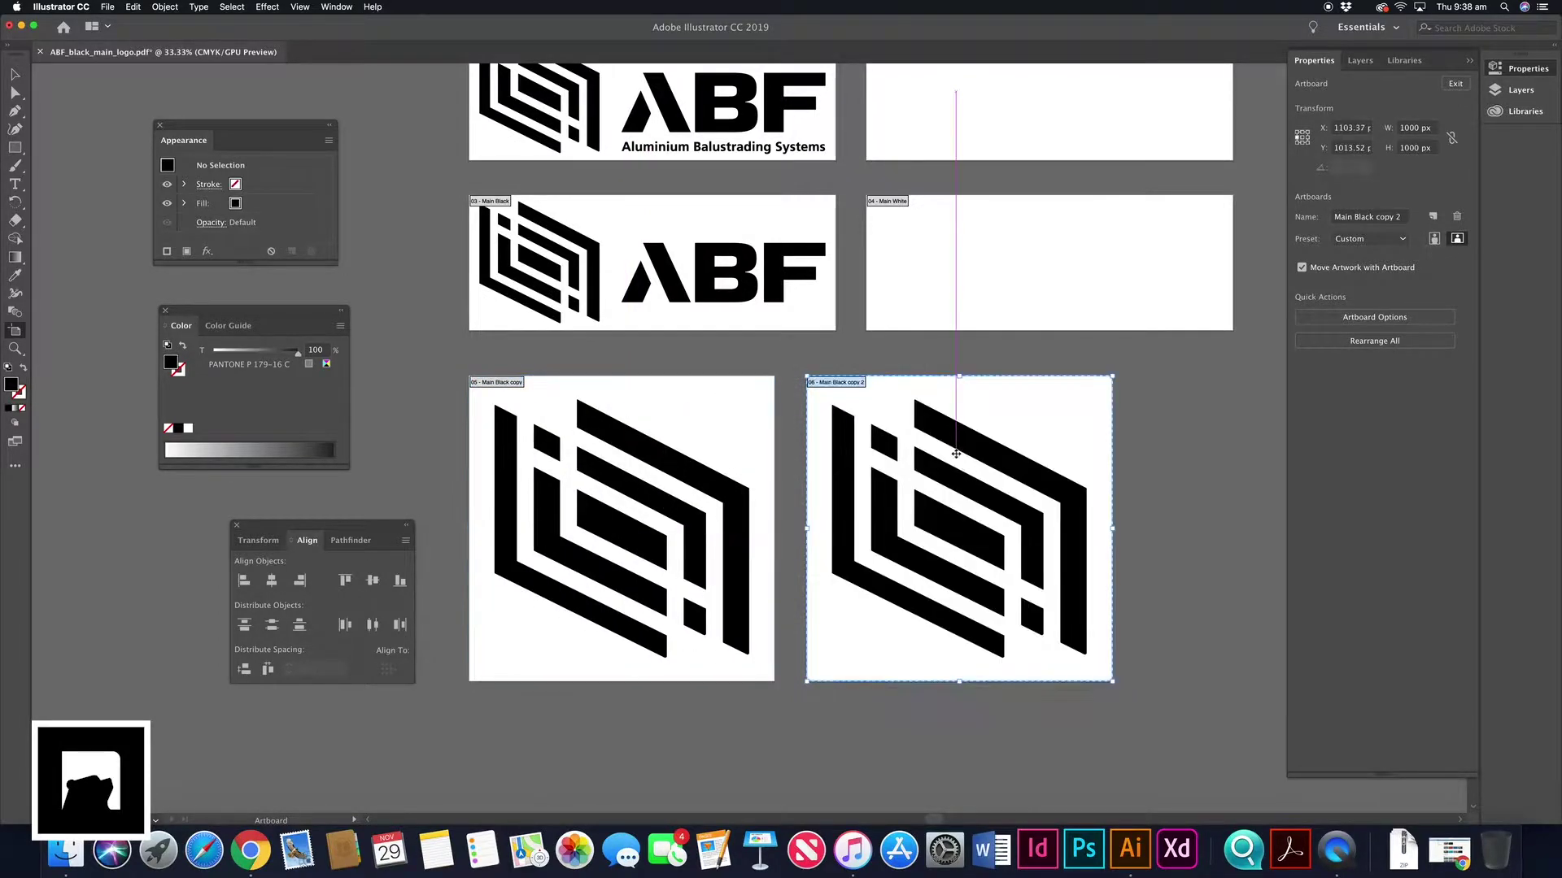
left_click(11, 75)
left_click(935, 614)
left_click(1302, 228)
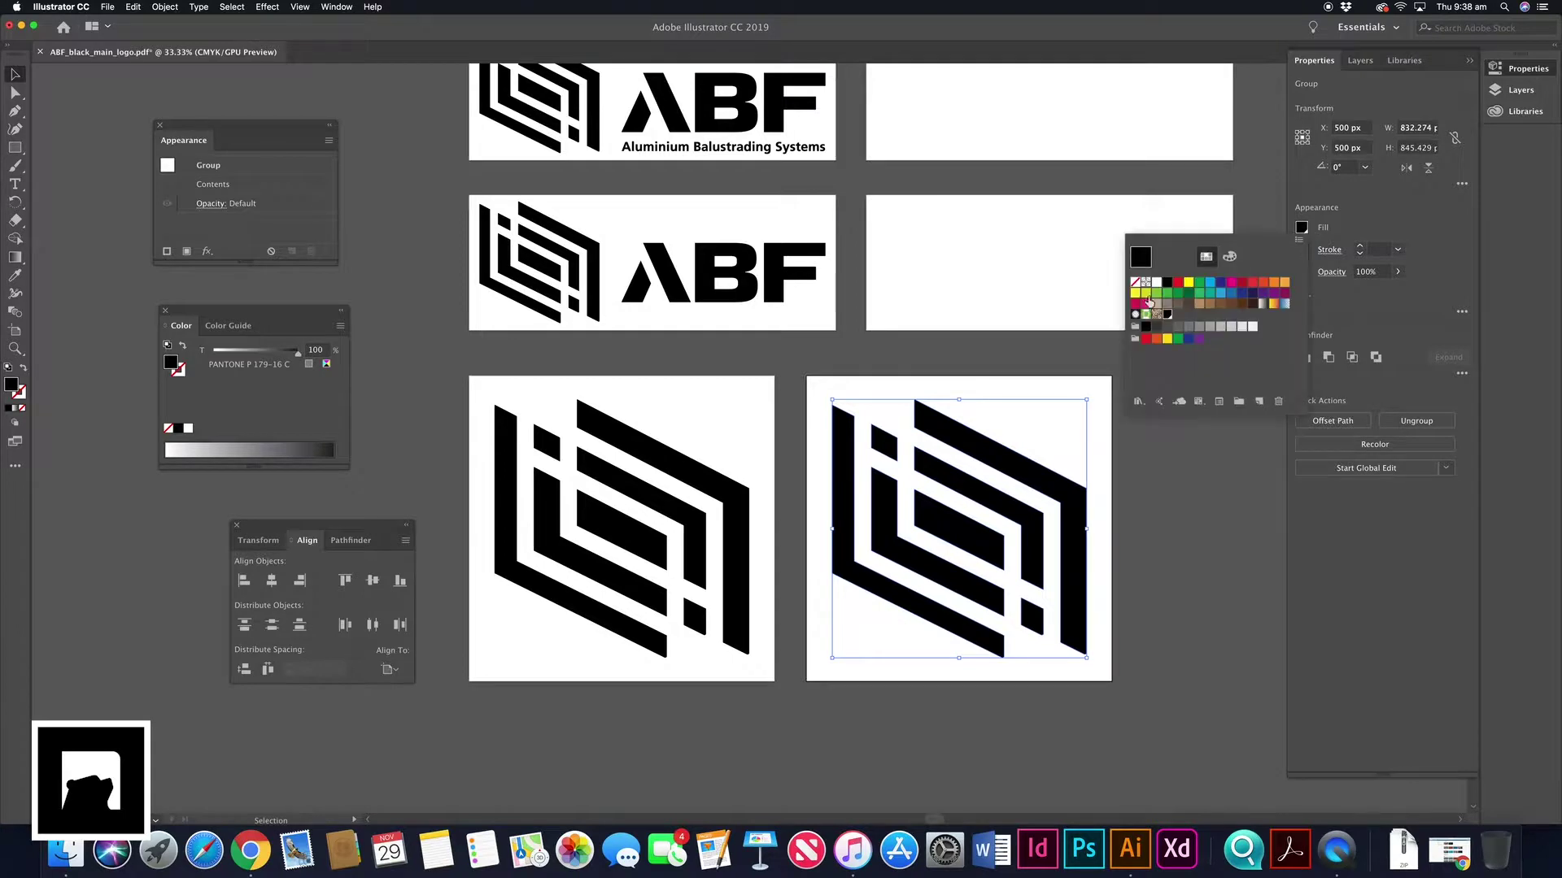
left_click(1156, 282)
left_click(1380, 210)
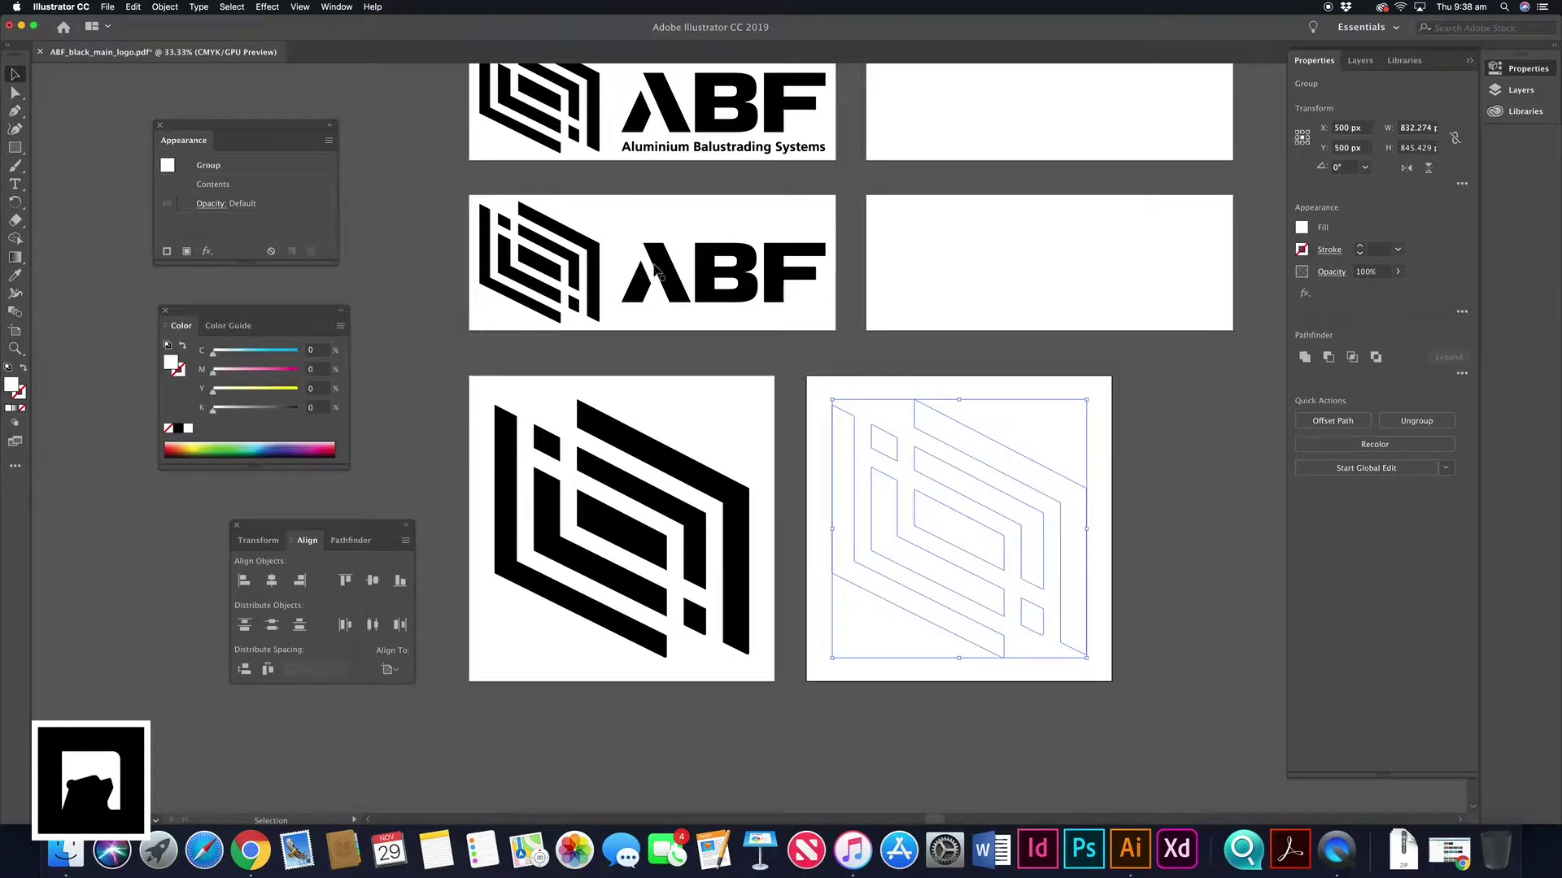
left_click(1059, 355)
Rename the duplicated square artboard holding the white symbol as "Symbol White".
left_click(1392, 173)
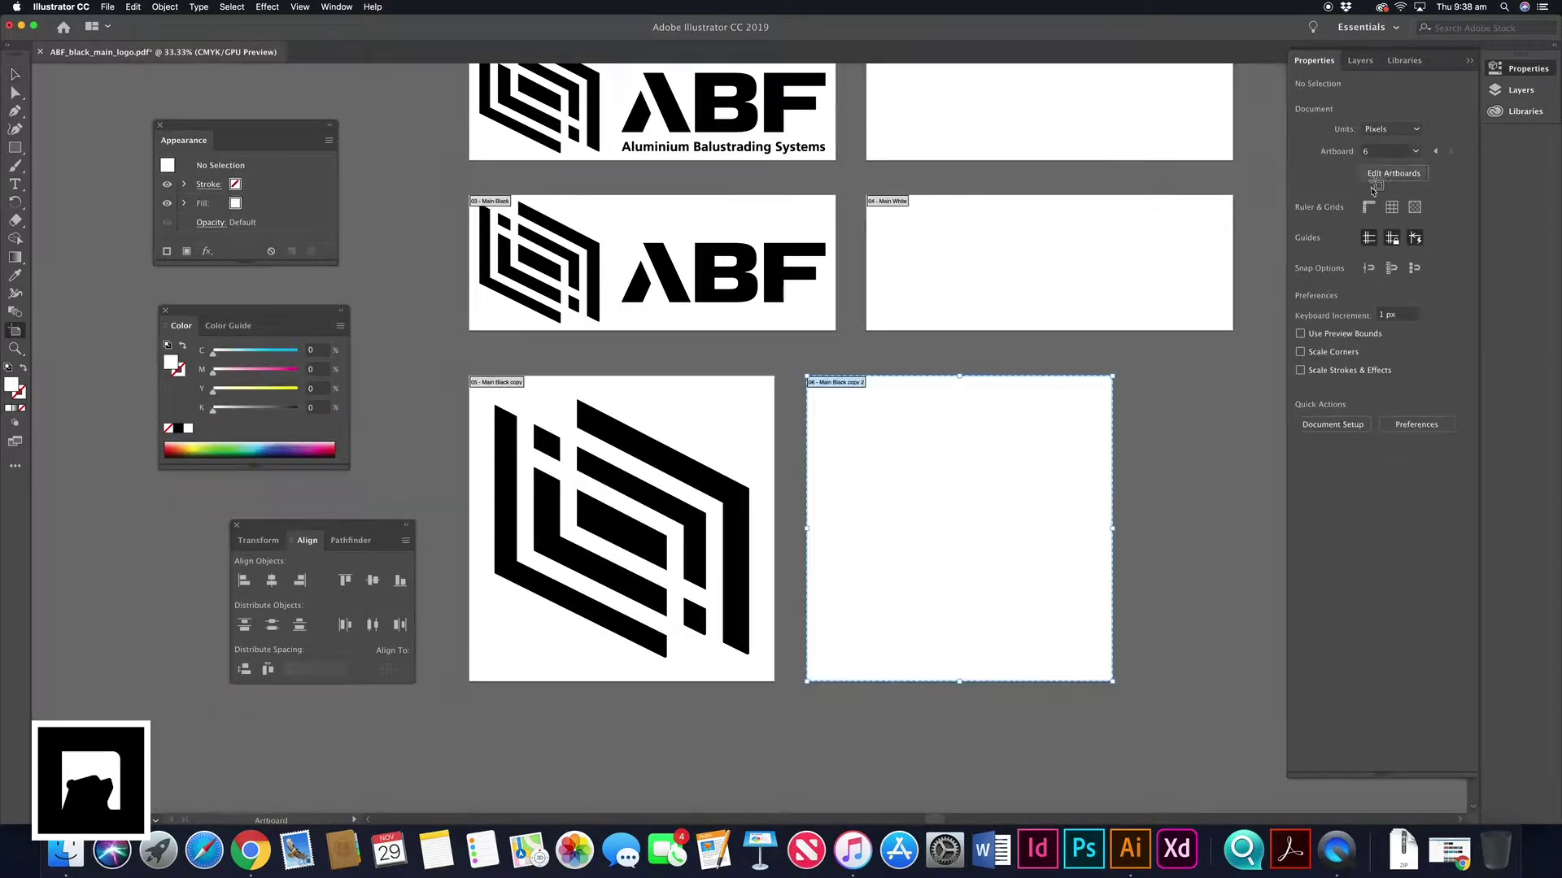
double_click(1373, 217)
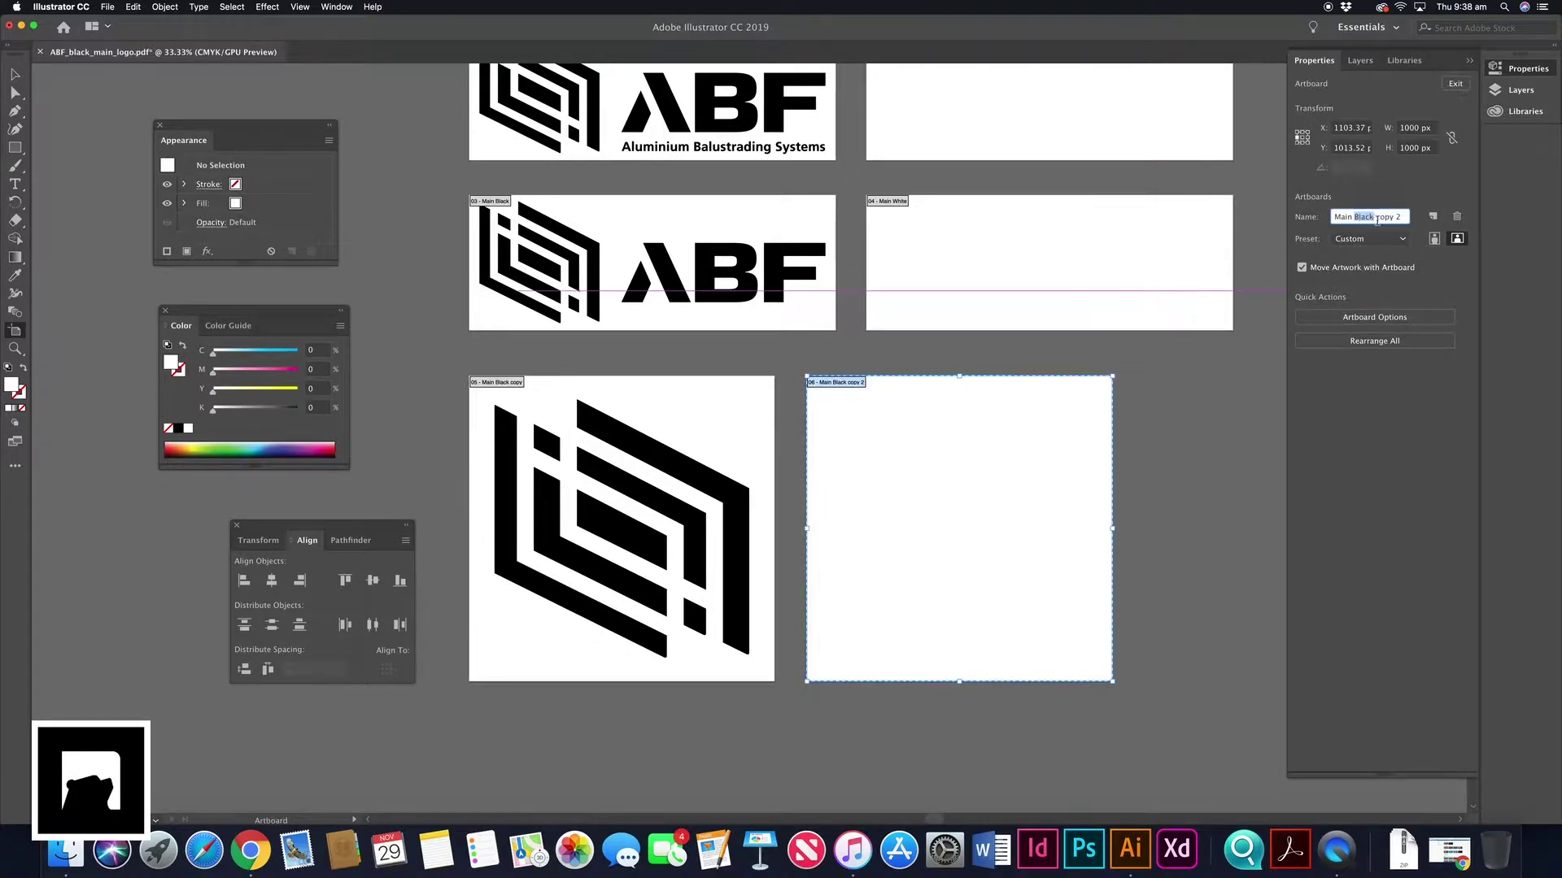
double_click(1380, 218)
left_click_drag(1356, 216, 1373, 215)
left_click(1373, 216)
key("BackSpace")
key("BackSpace")
left_click_drag(1375, 217, 1311, 215)
type("Symbol White")
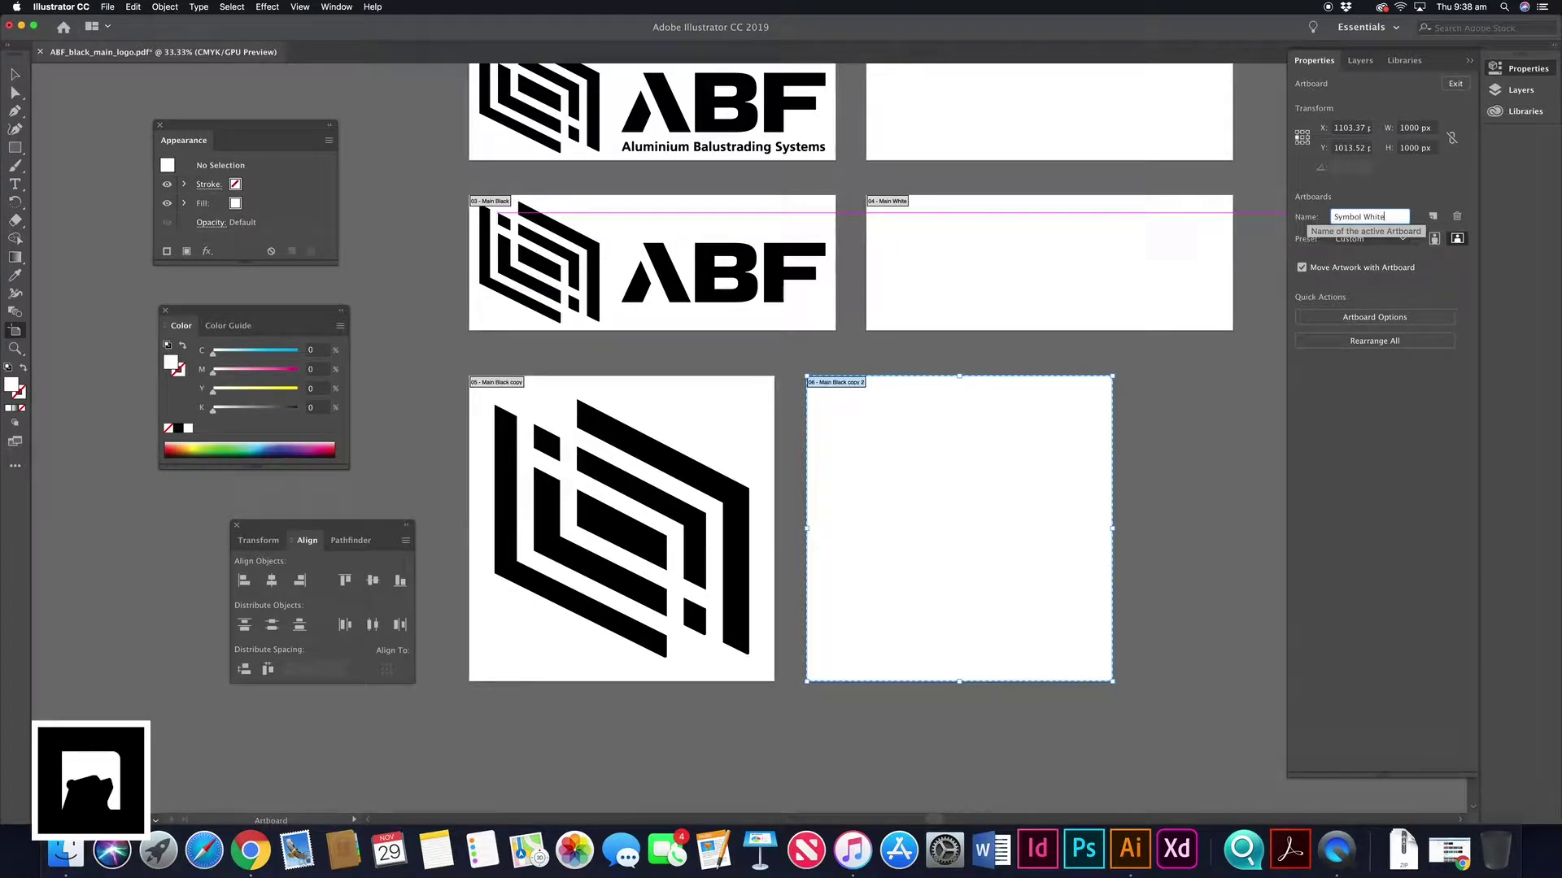
key("Return")
Shorten the name of the square artboard holding the black symbol to "Main Black".
left_click(534, 389)
double_click(1377, 218)
key("BackSpace")
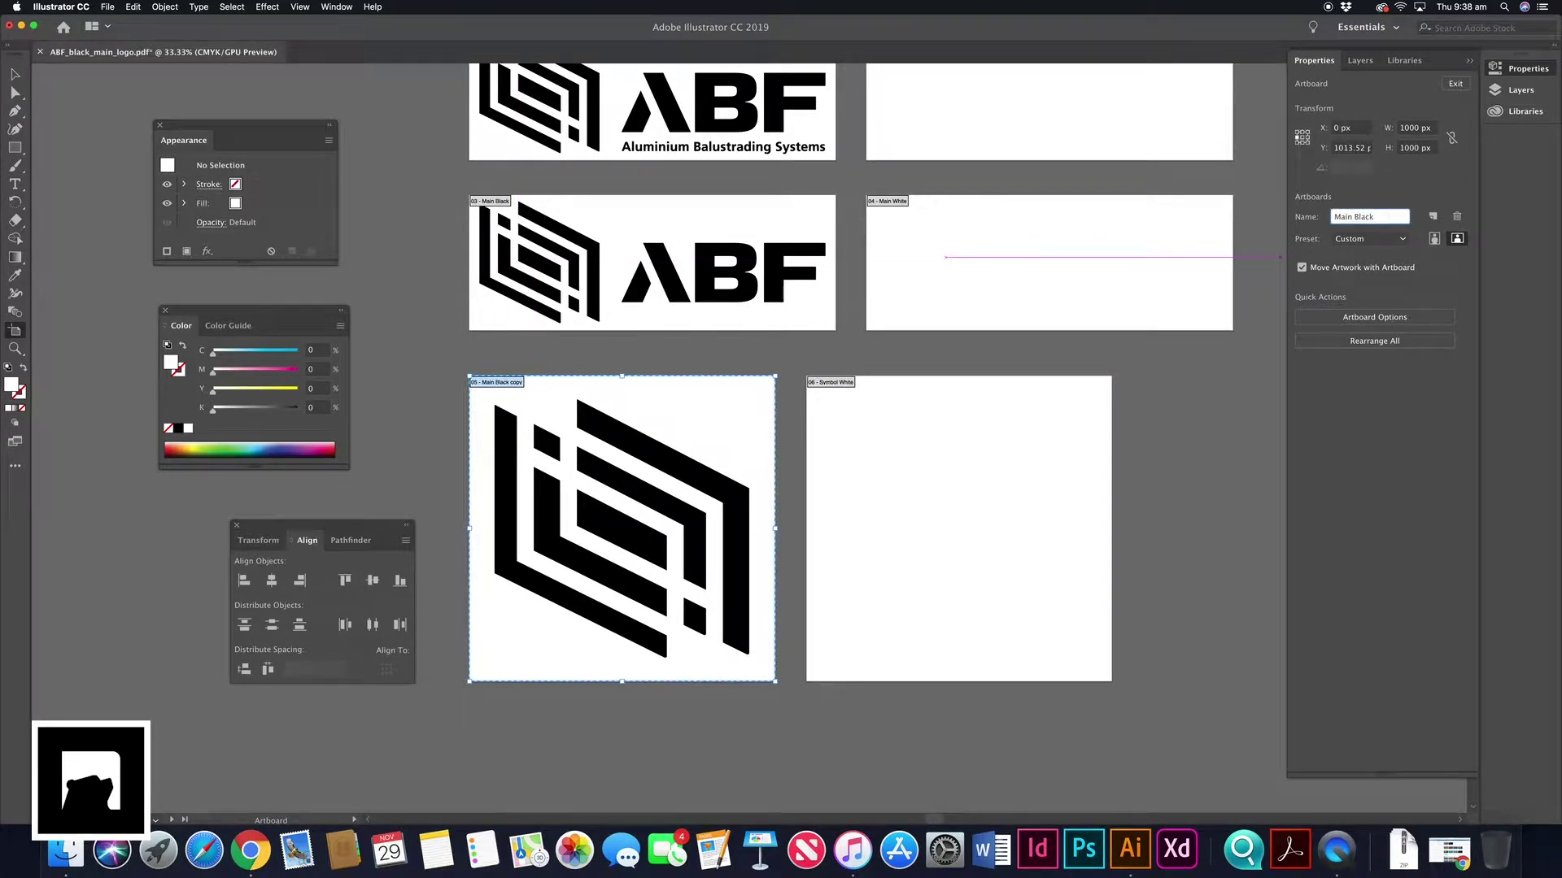
key("Return")
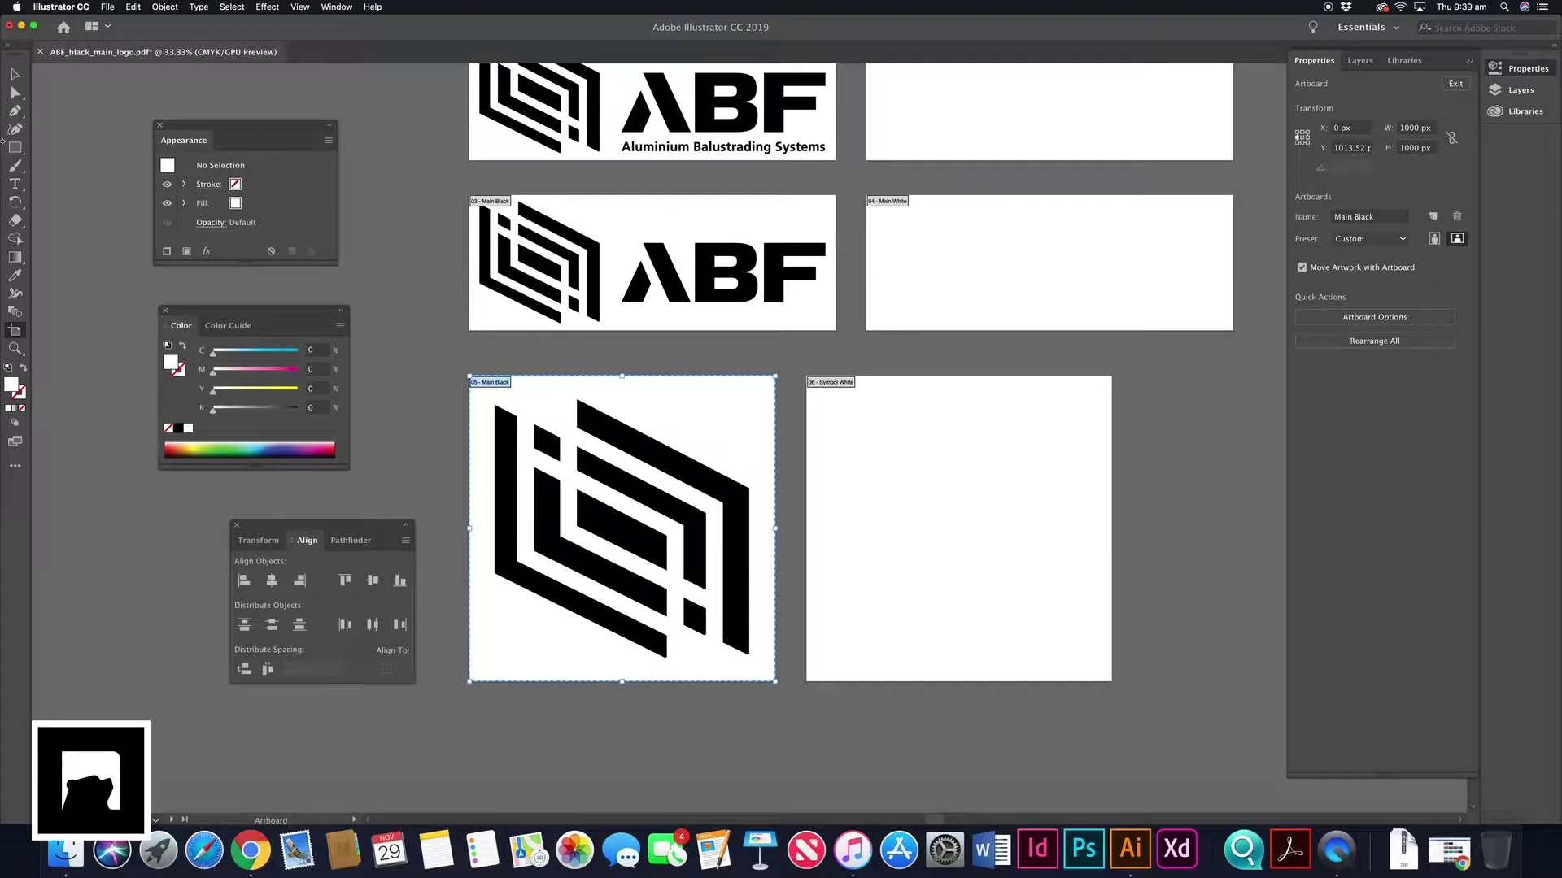
Duplicate the square black symbol artboard directly below the original and delete the symbol from the copy.
left_click(15, 74)
key("z")
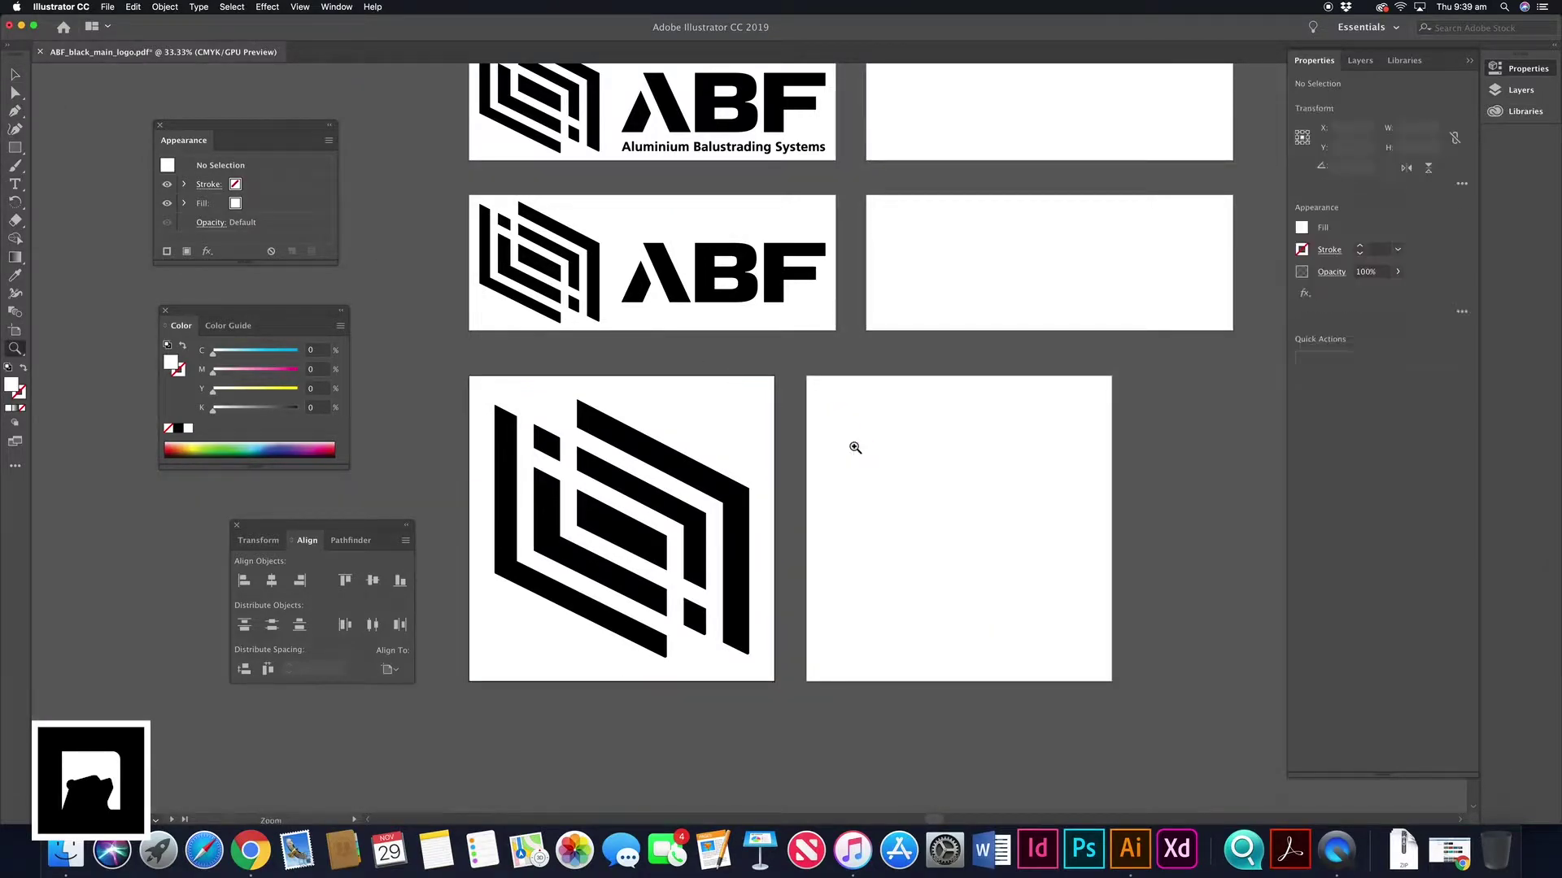
left_click(836, 520, "alt")
left_click(836, 520, "alt")
left_click_drag(744, 461, 800, 497)
key("v")
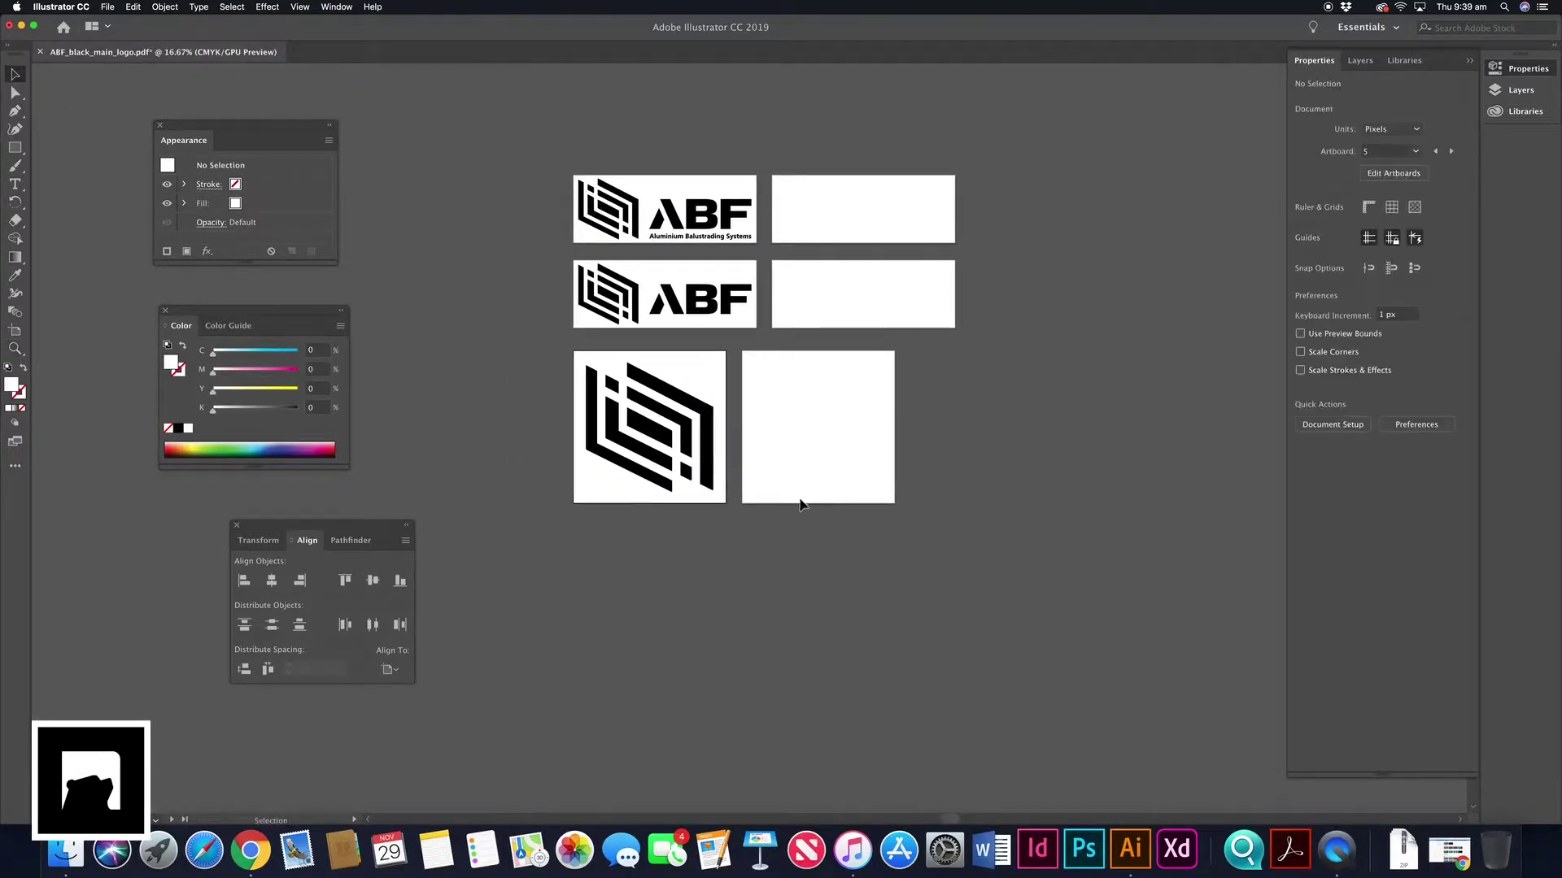
scroll(924, 496, "down", 3)
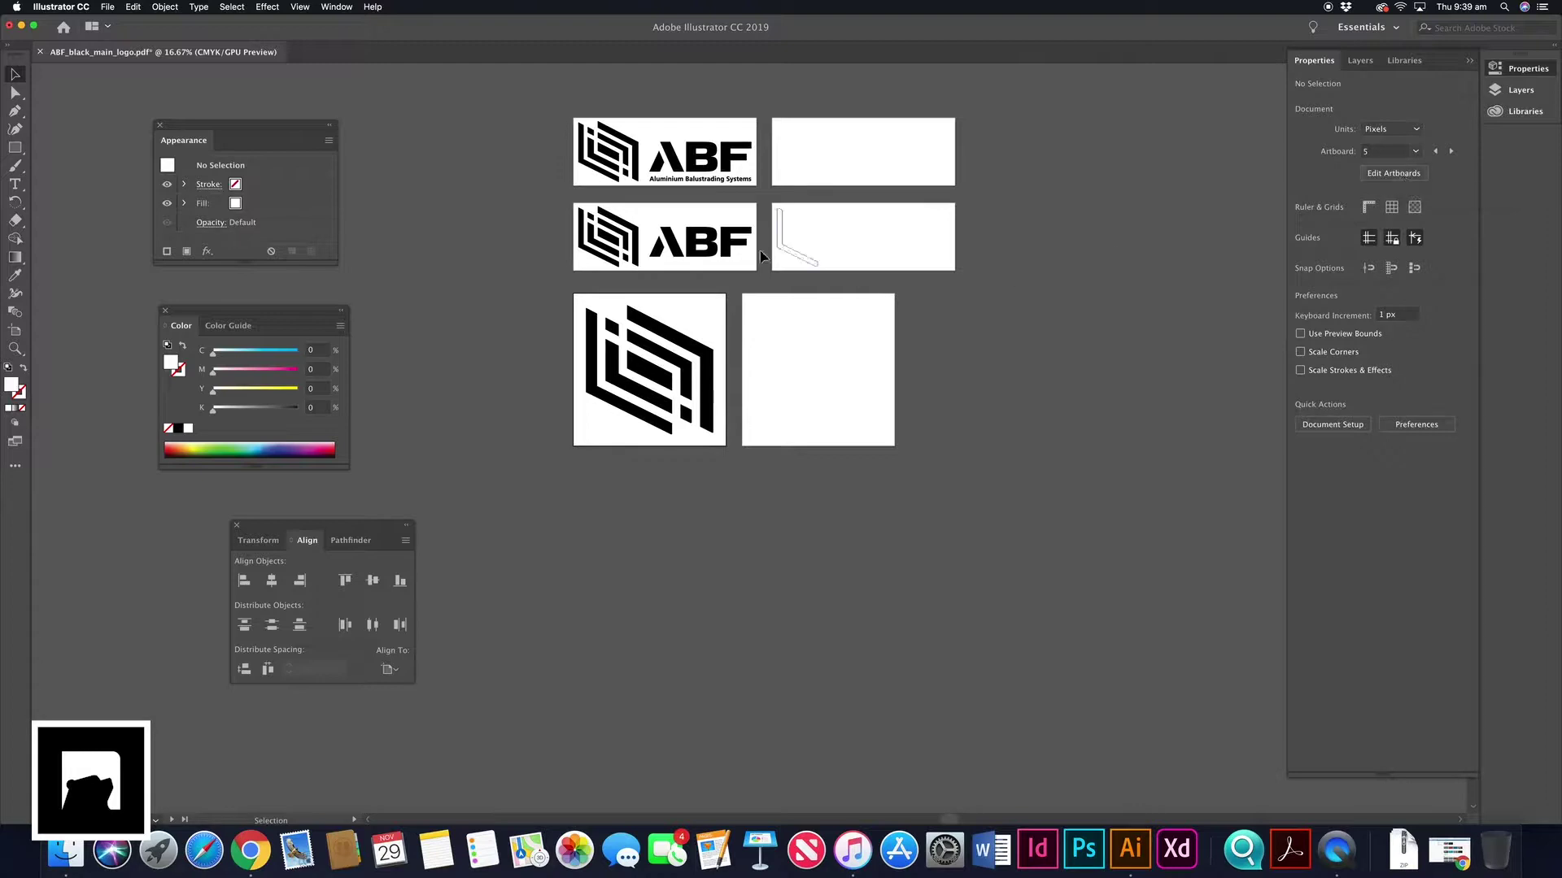
left_click(1394, 175)
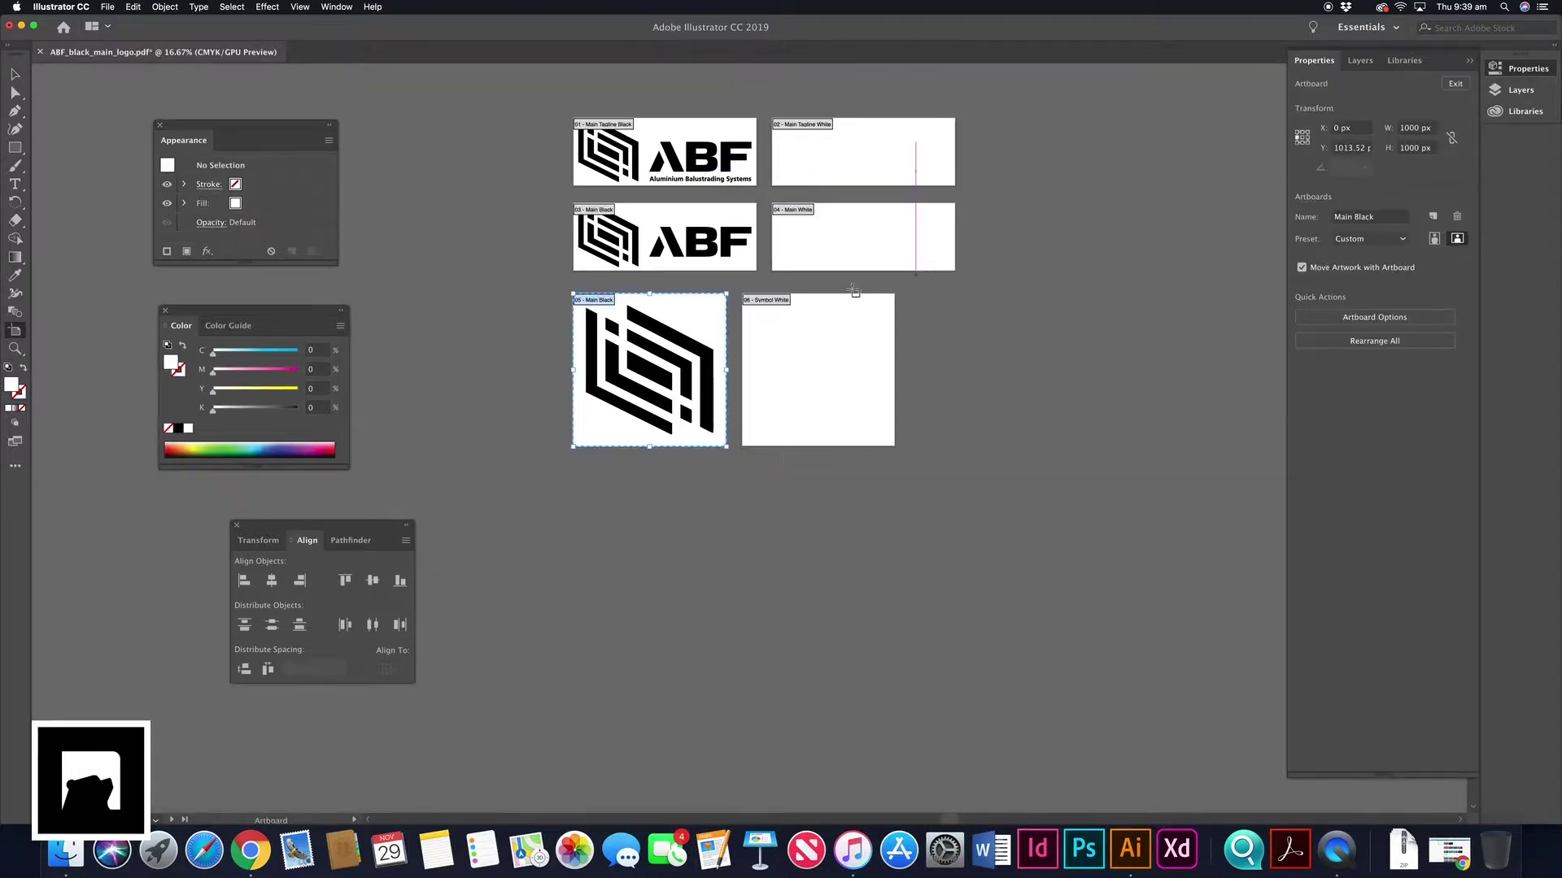
left_click_drag(654, 358, 650, 519)
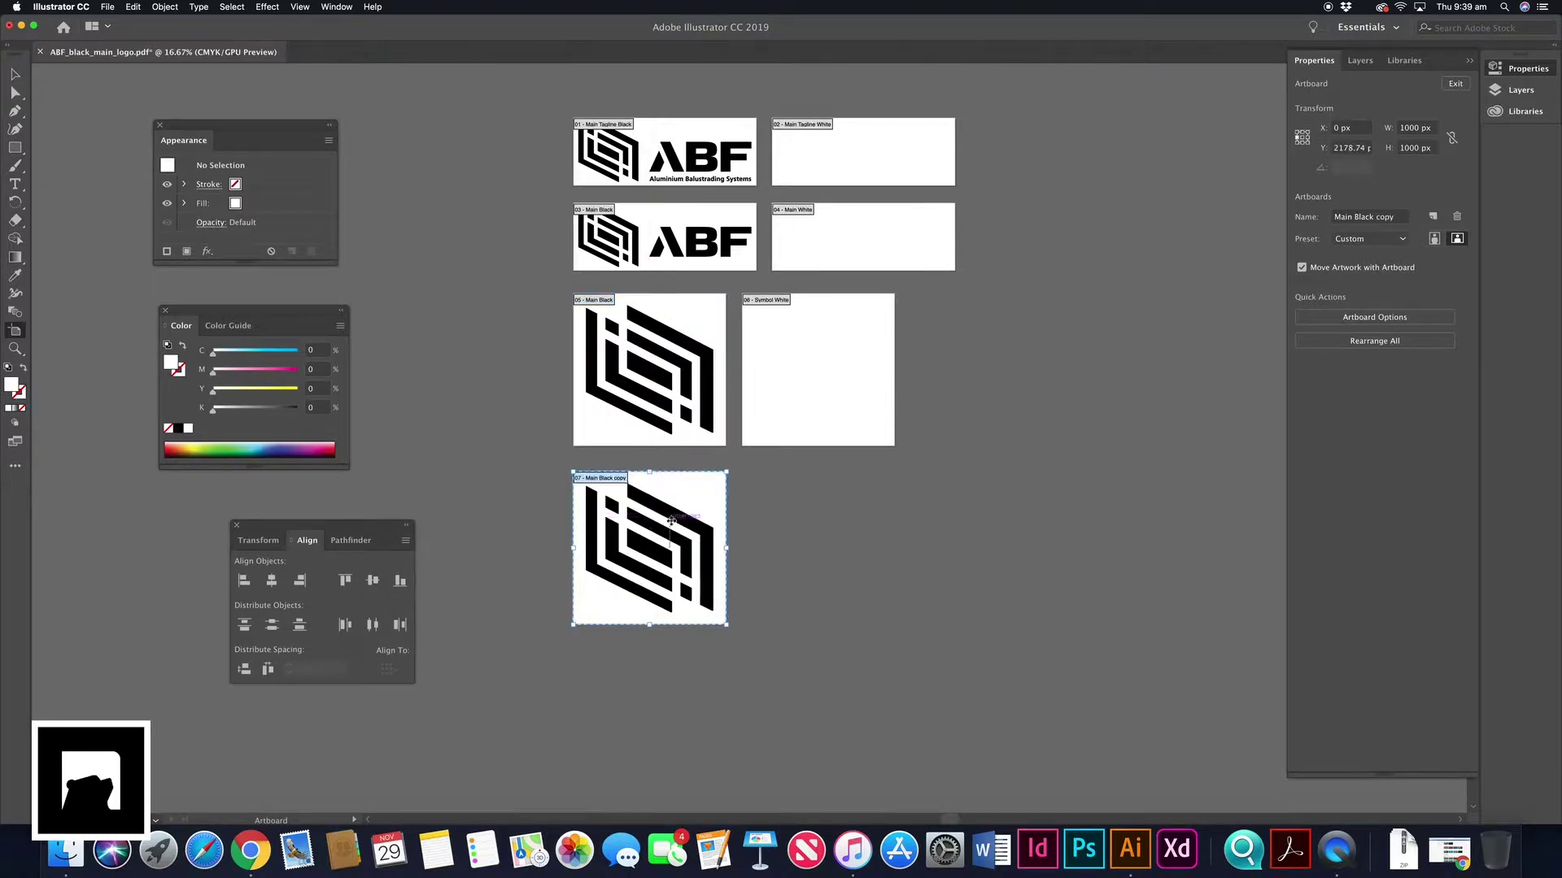
left_click(13, 73)
left_click(664, 573)
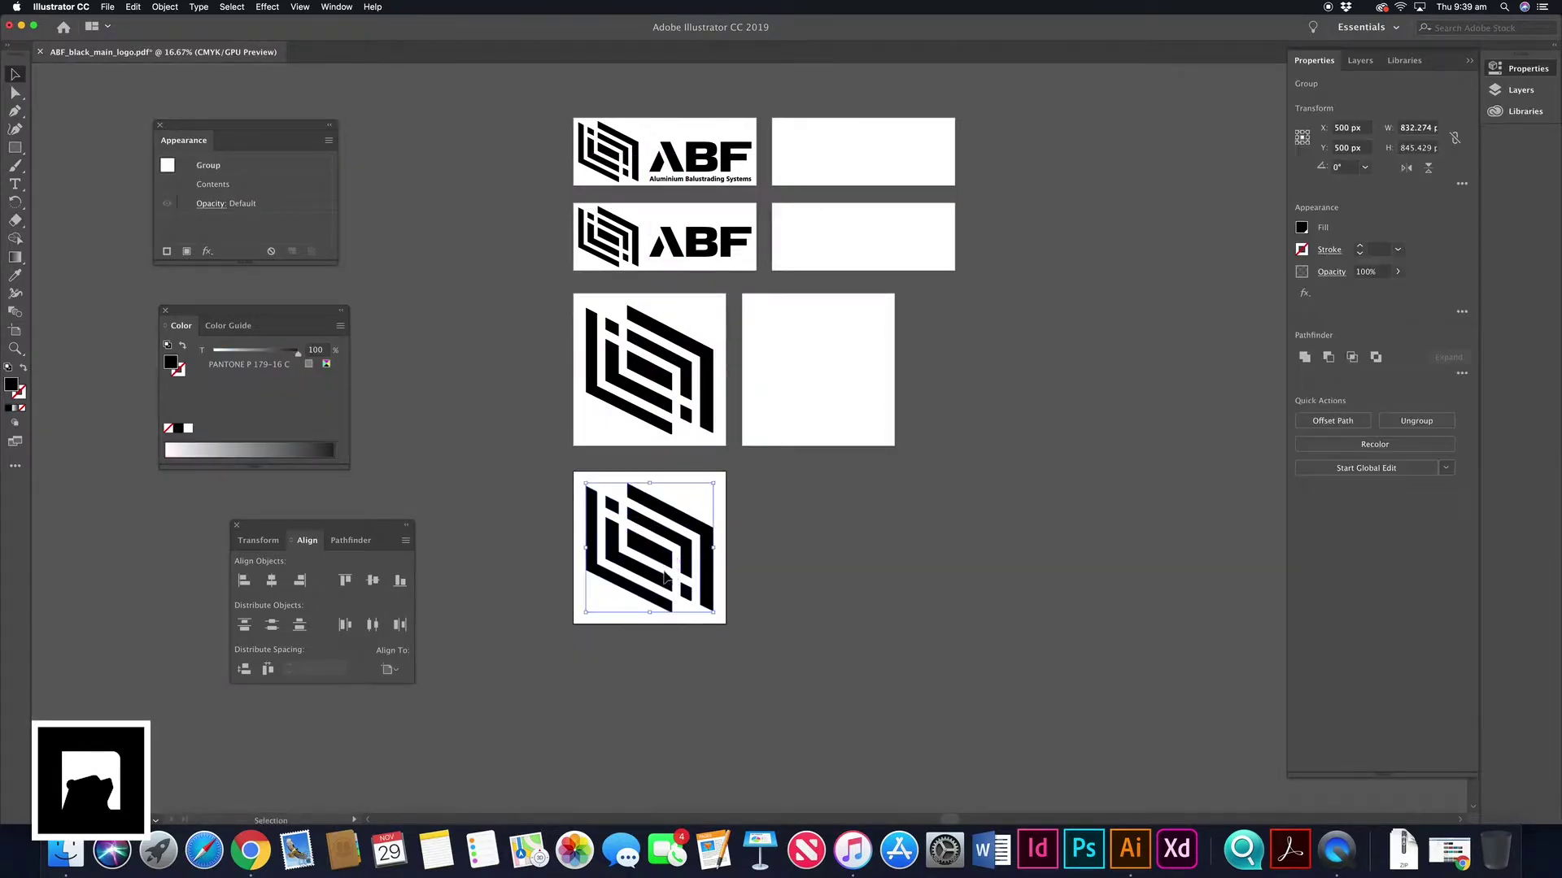
key("Delete")
Place a copy of the black tagline logo on the empty square artboard and ungroup it.
left_click(682, 163)
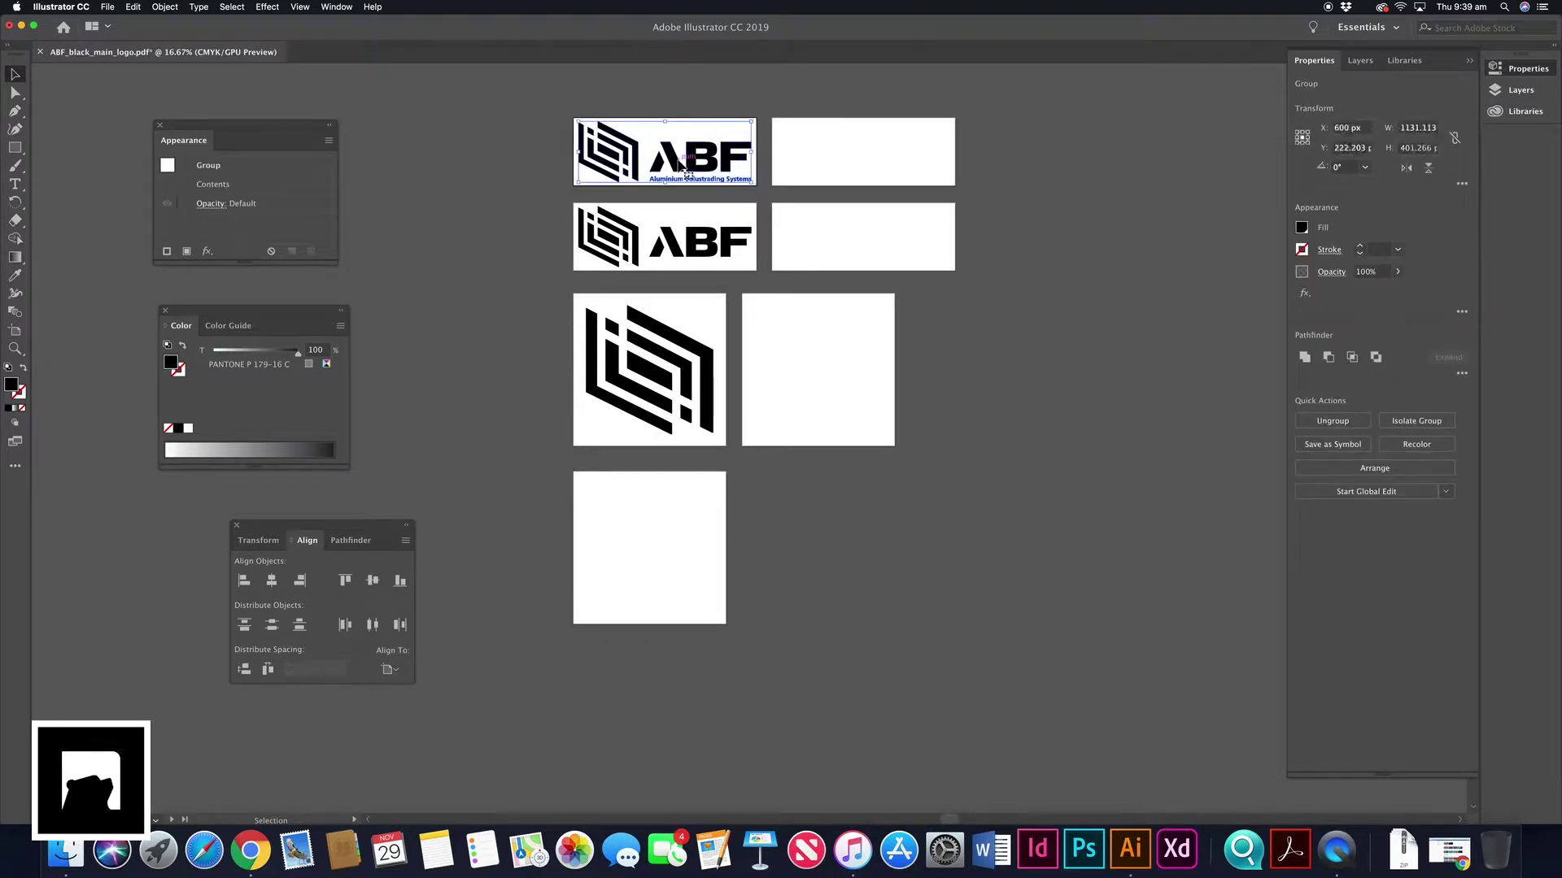
left_click_drag(681, 163, 651, 552)
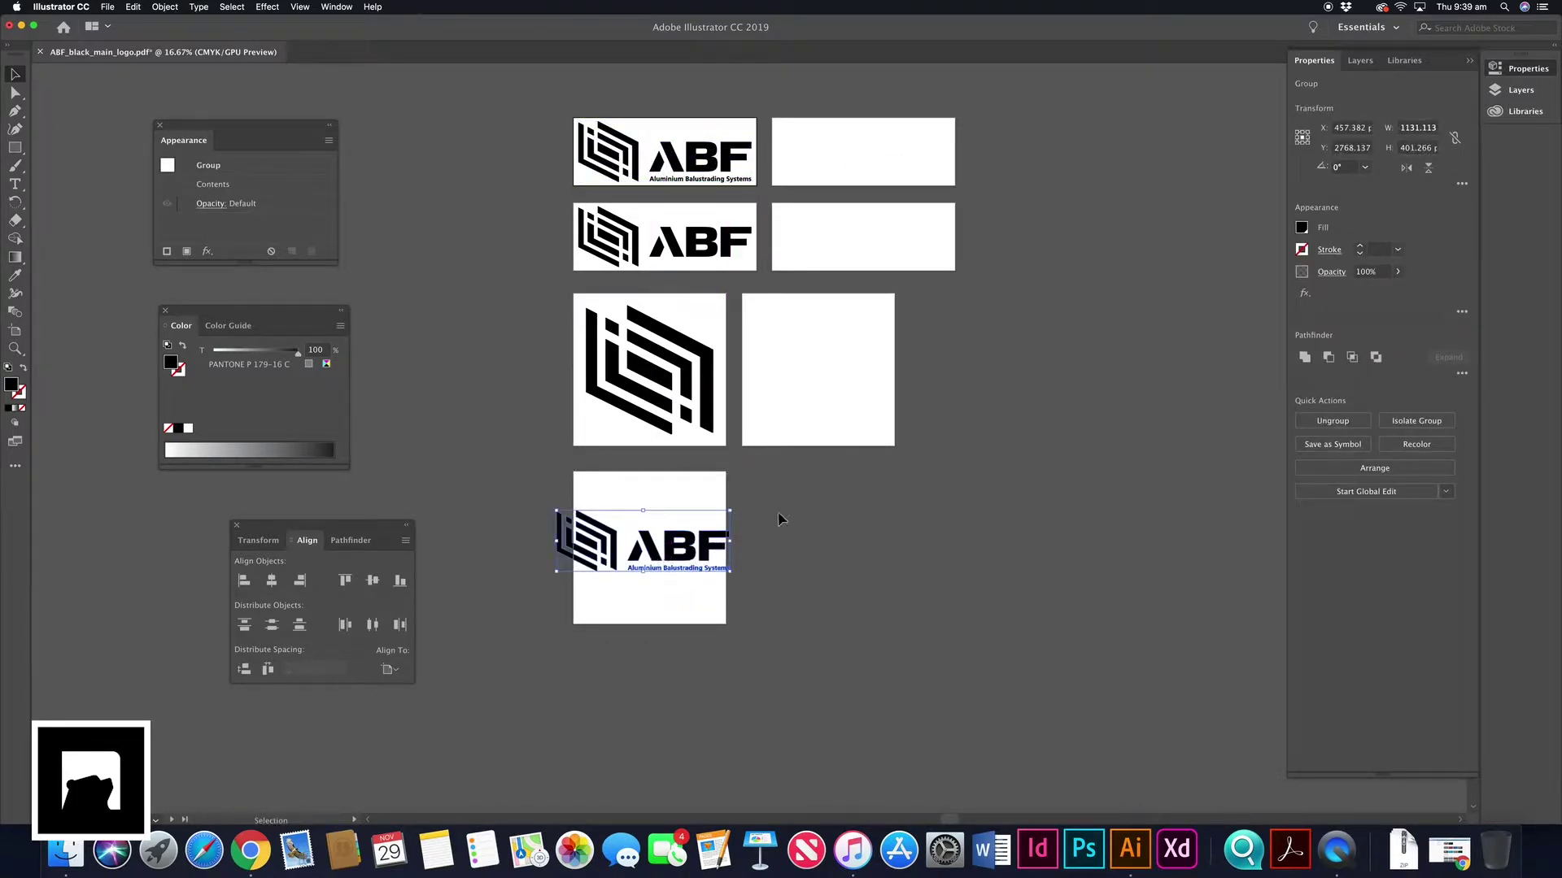
left_click(781, 520)
left_click_drag(651, 553, 647, 558)
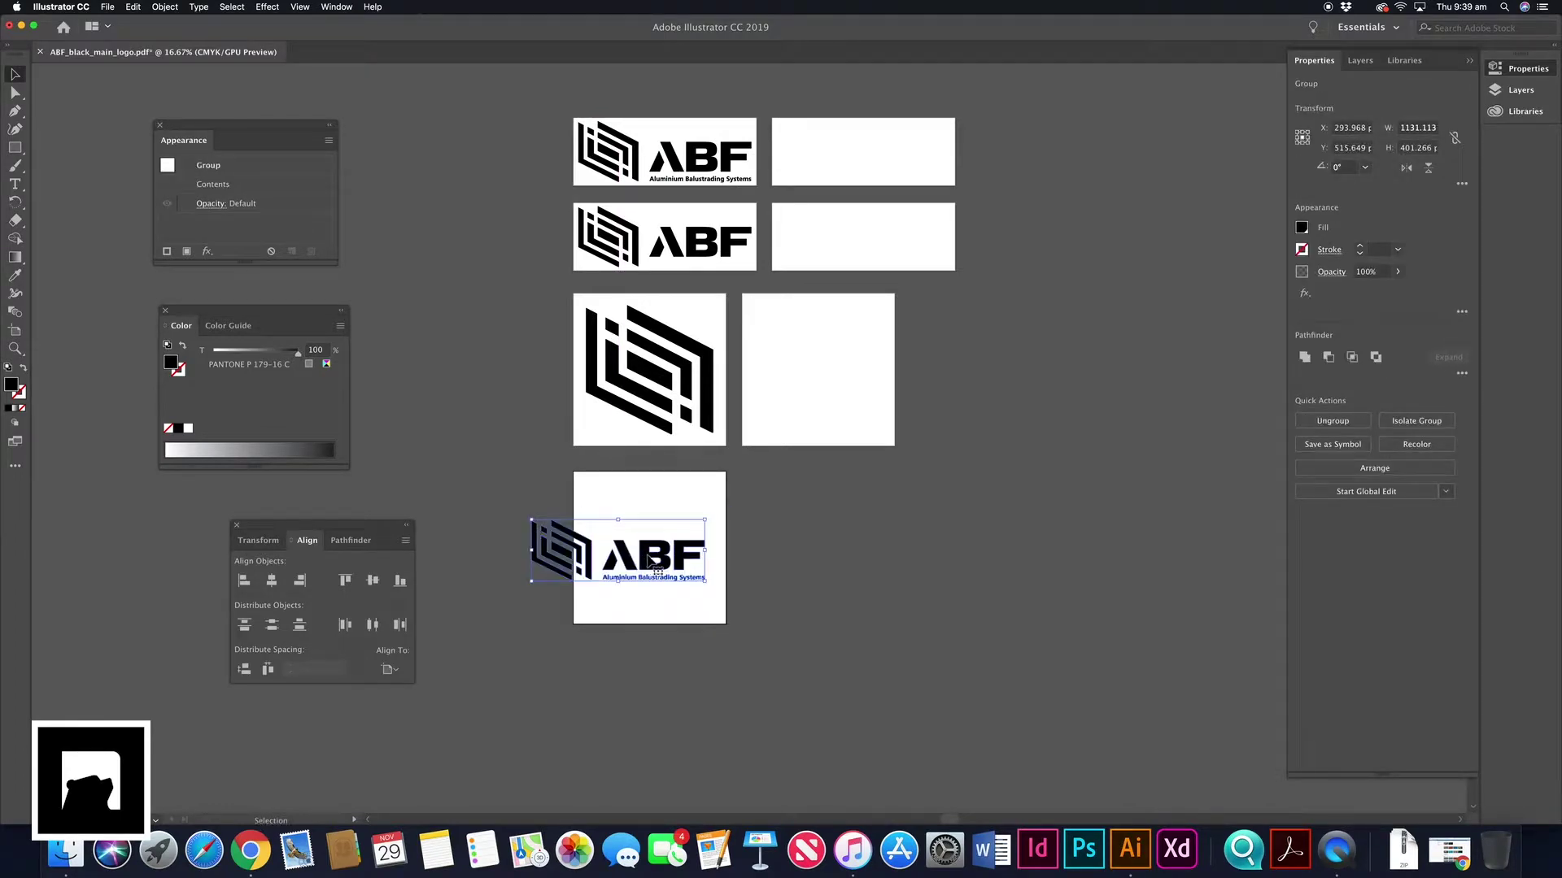
right_click(650, 555)
mouse_move(691, 689)
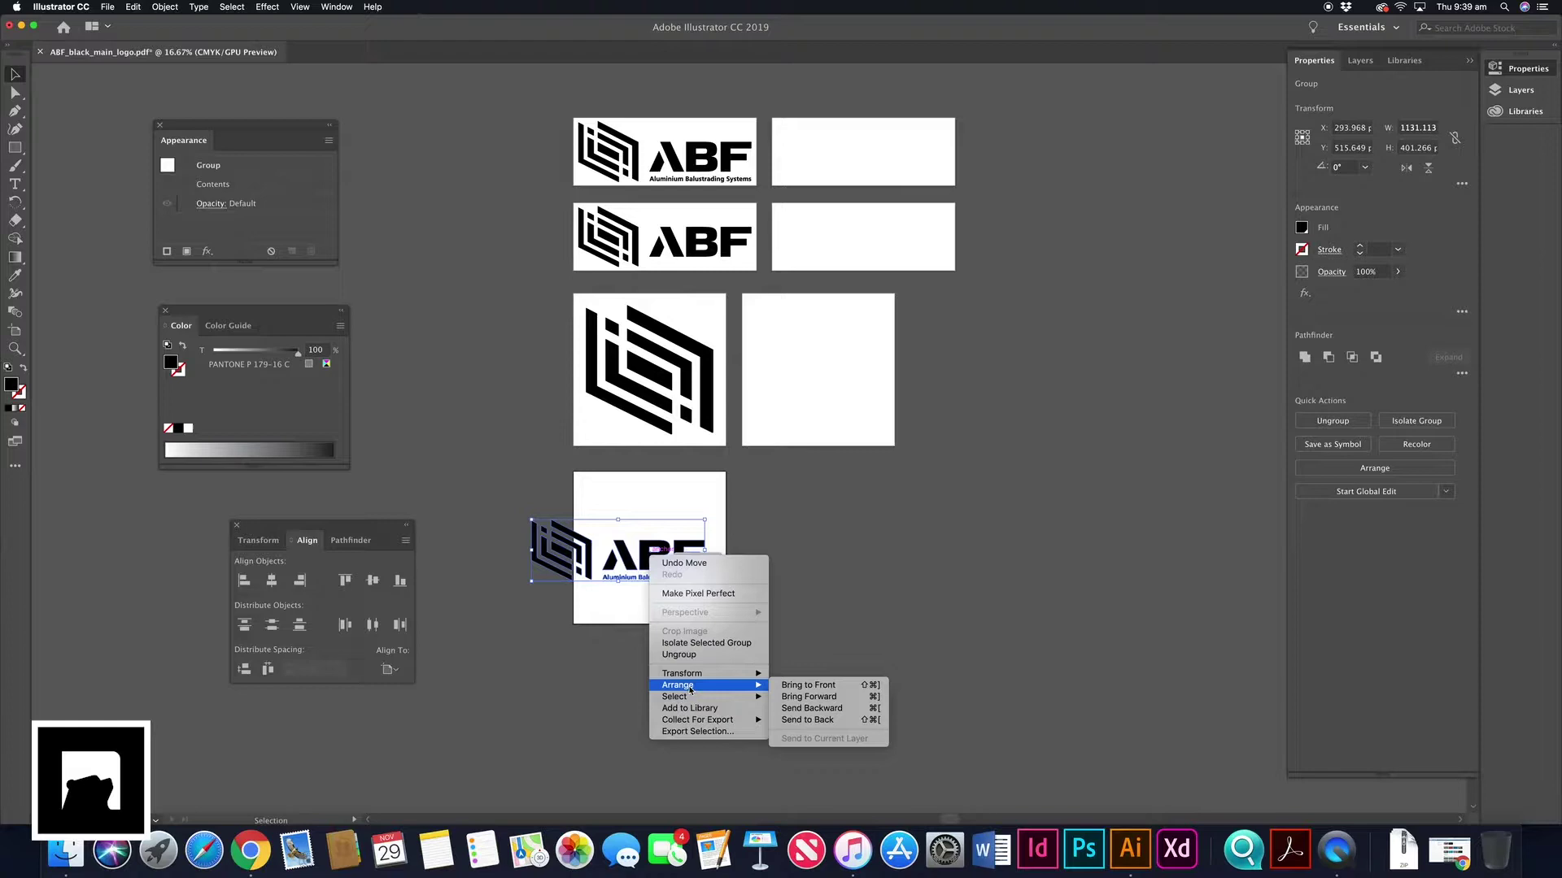
left_click(698, 660)
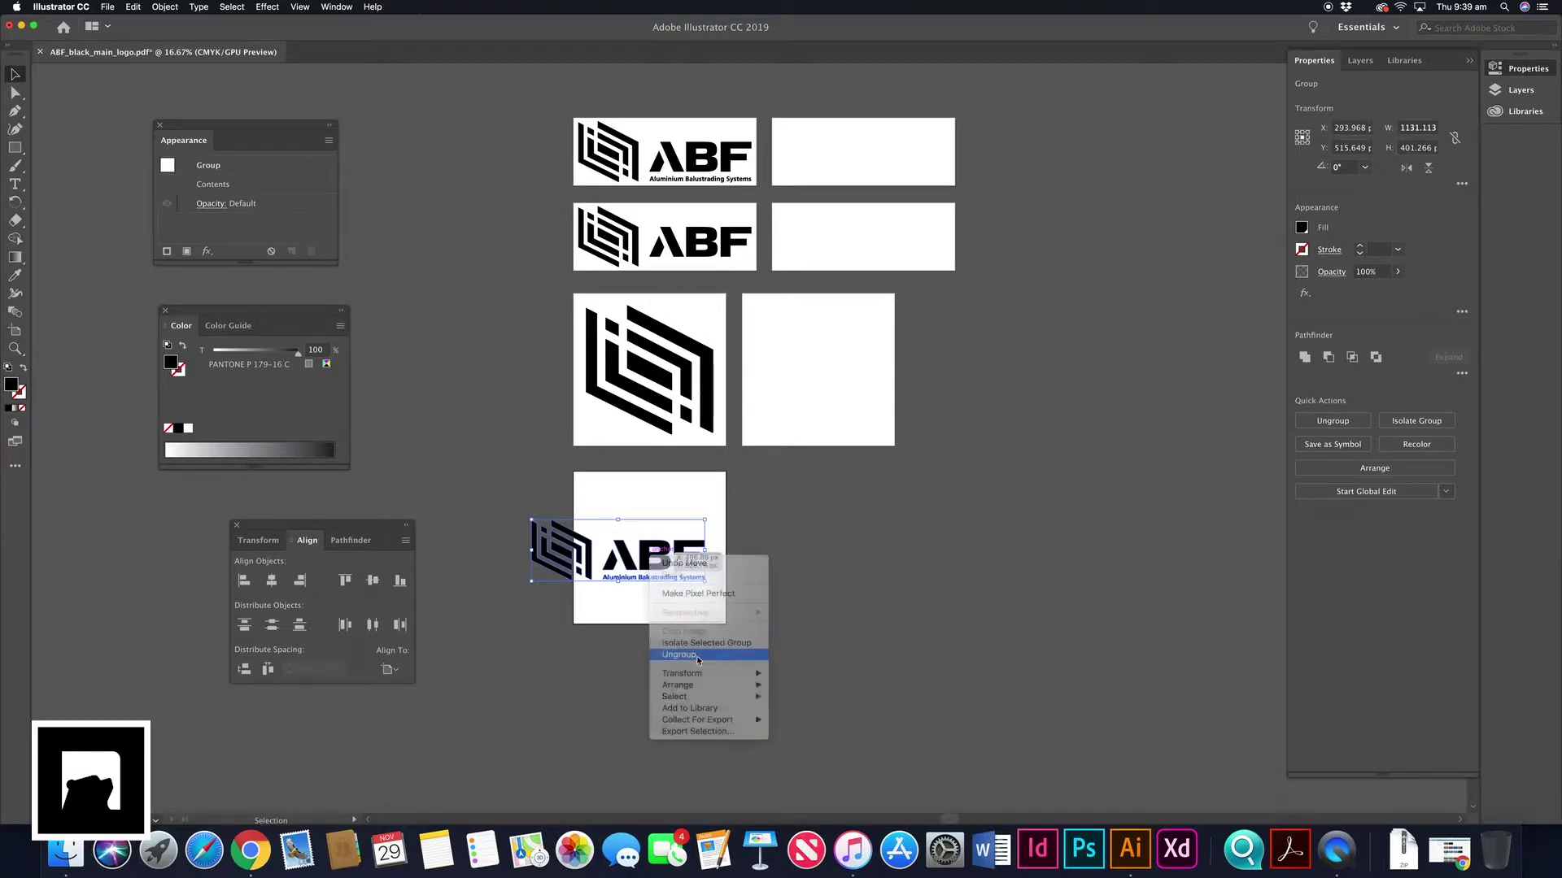
left_click(781, 657)
Group the ABF lettering with its tagline, and stack the symbol above it on the square artboard.
left_click_drag(690, 582, 717, 605)
key("a")
key("super+g")
key("v")
left_click_drag(666, 565, 667, 587)
left_click_drag(587, 555, 665, 527)
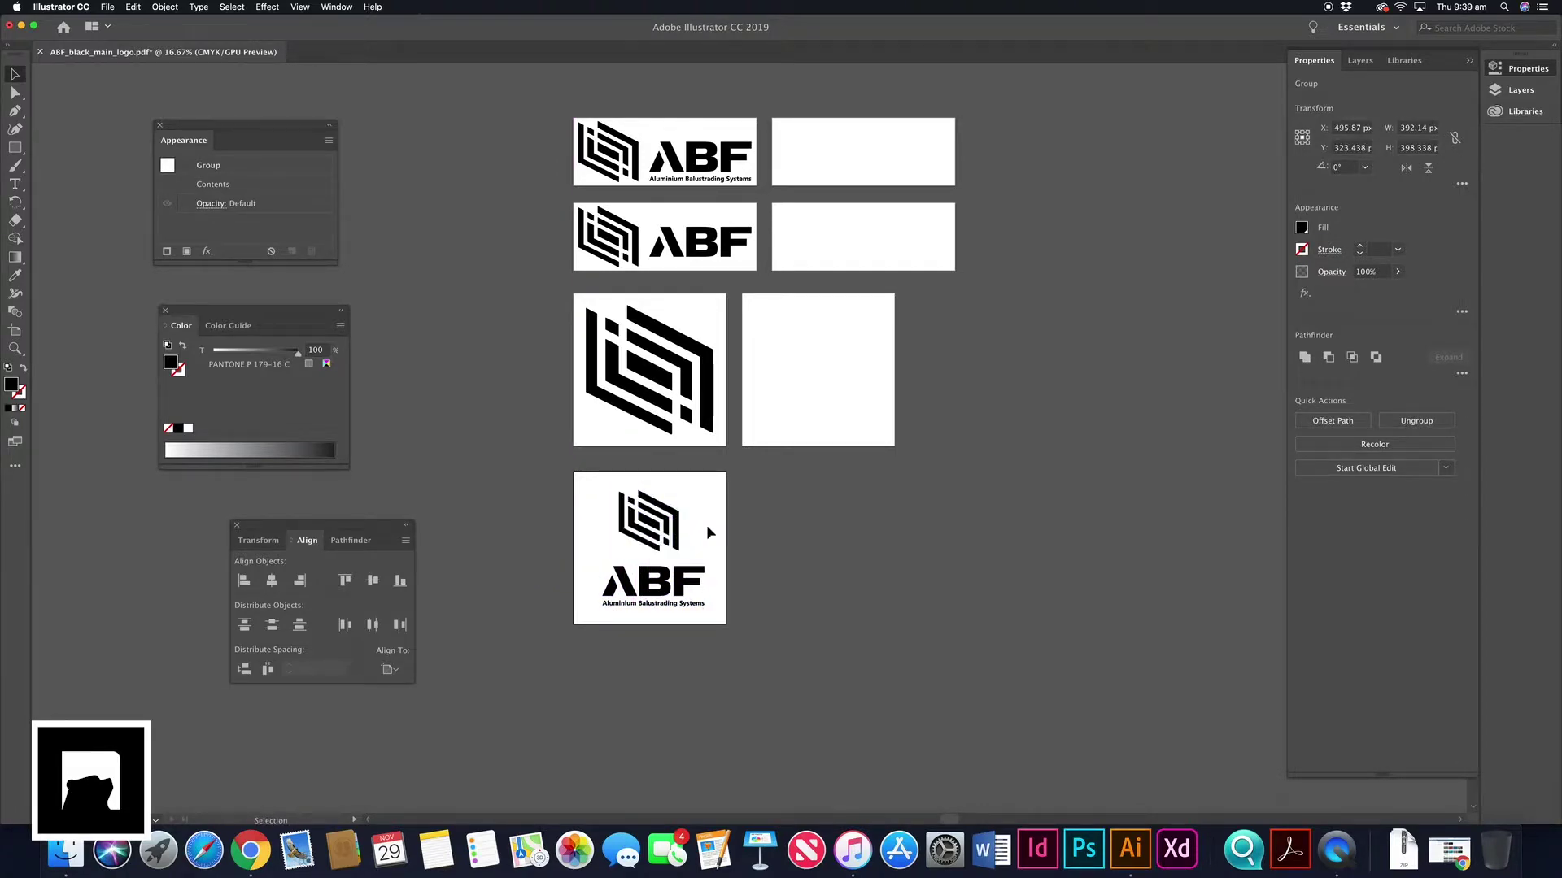
Center the symbol and the lettering group horizontally on the square artboard.
left_click(705, 524)
left_click(709, 599)
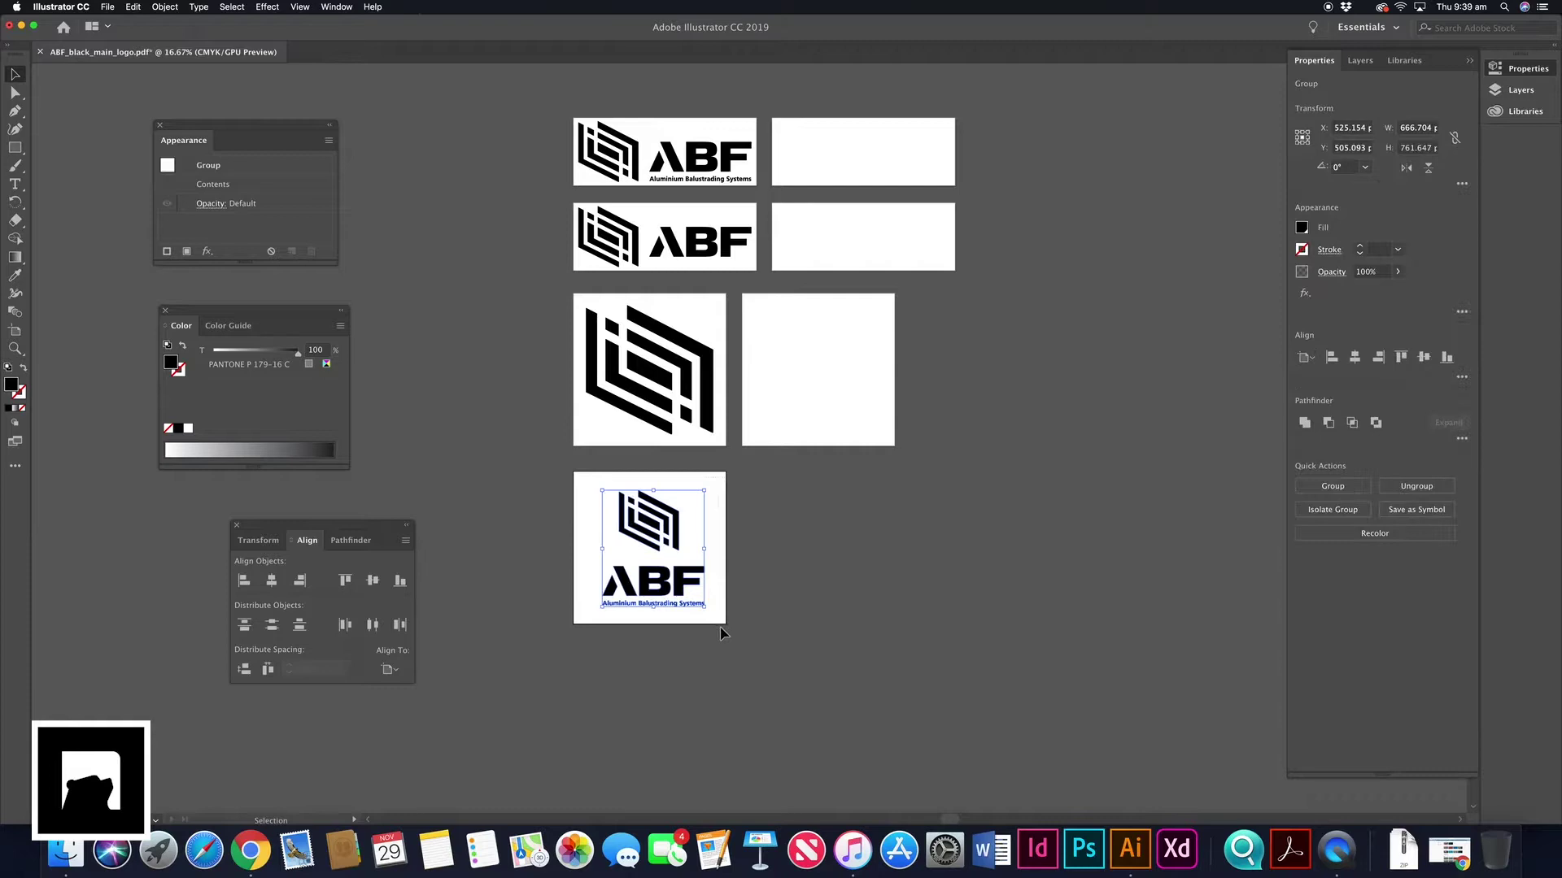
left_click(273, 581)
left_click(770, 589)
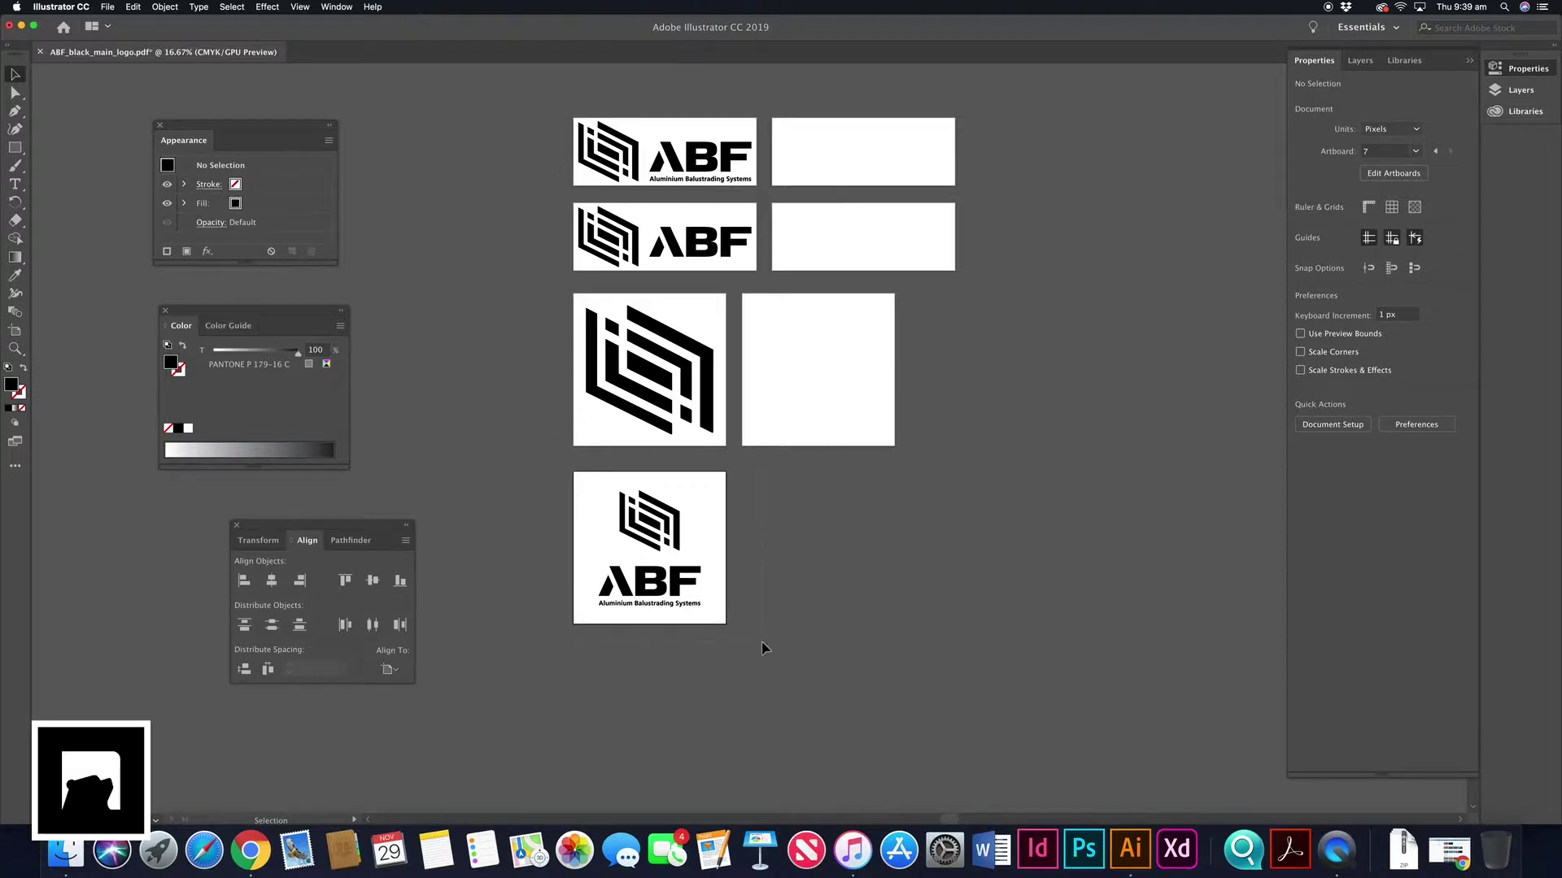
Group the stacked symbol and lettering, and center the group horizontally and vertically on its artboard.
left_click_drag(762, 642, 761, 645)
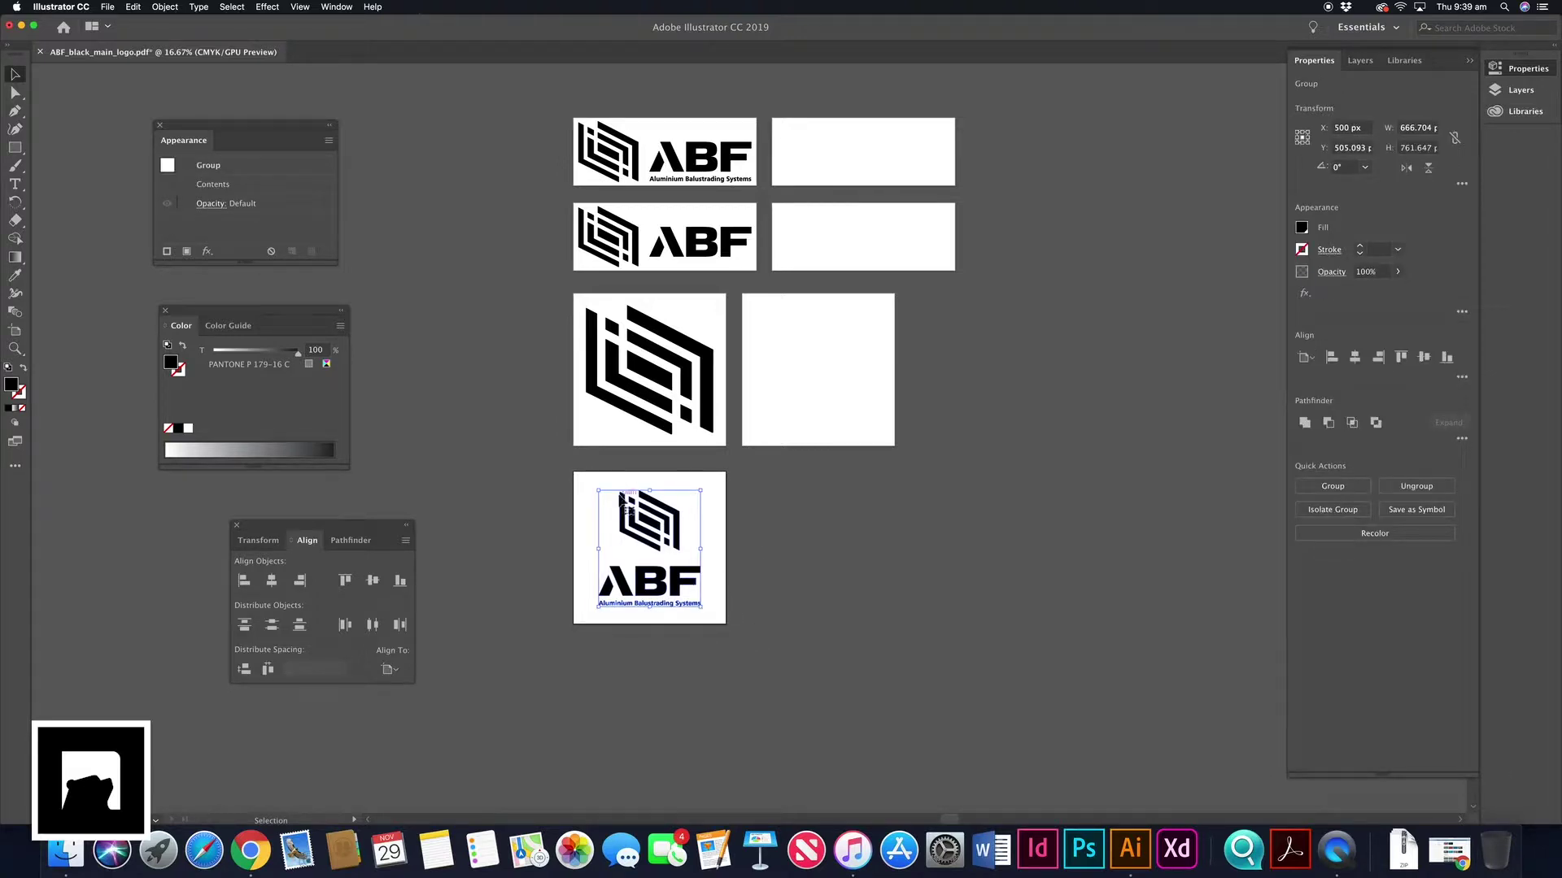
key("a")
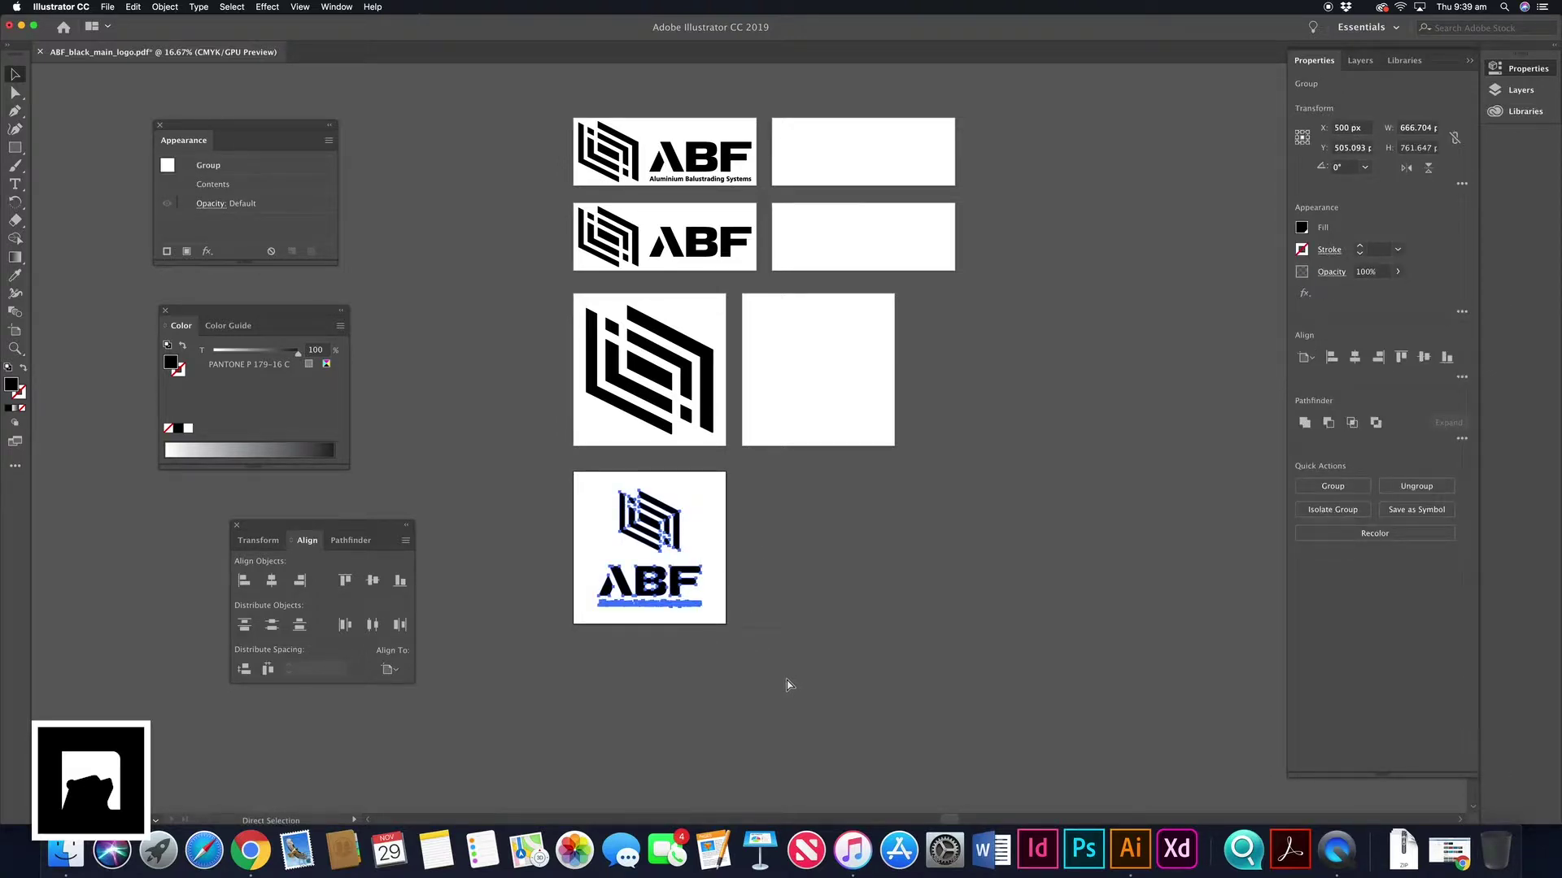
key("v")
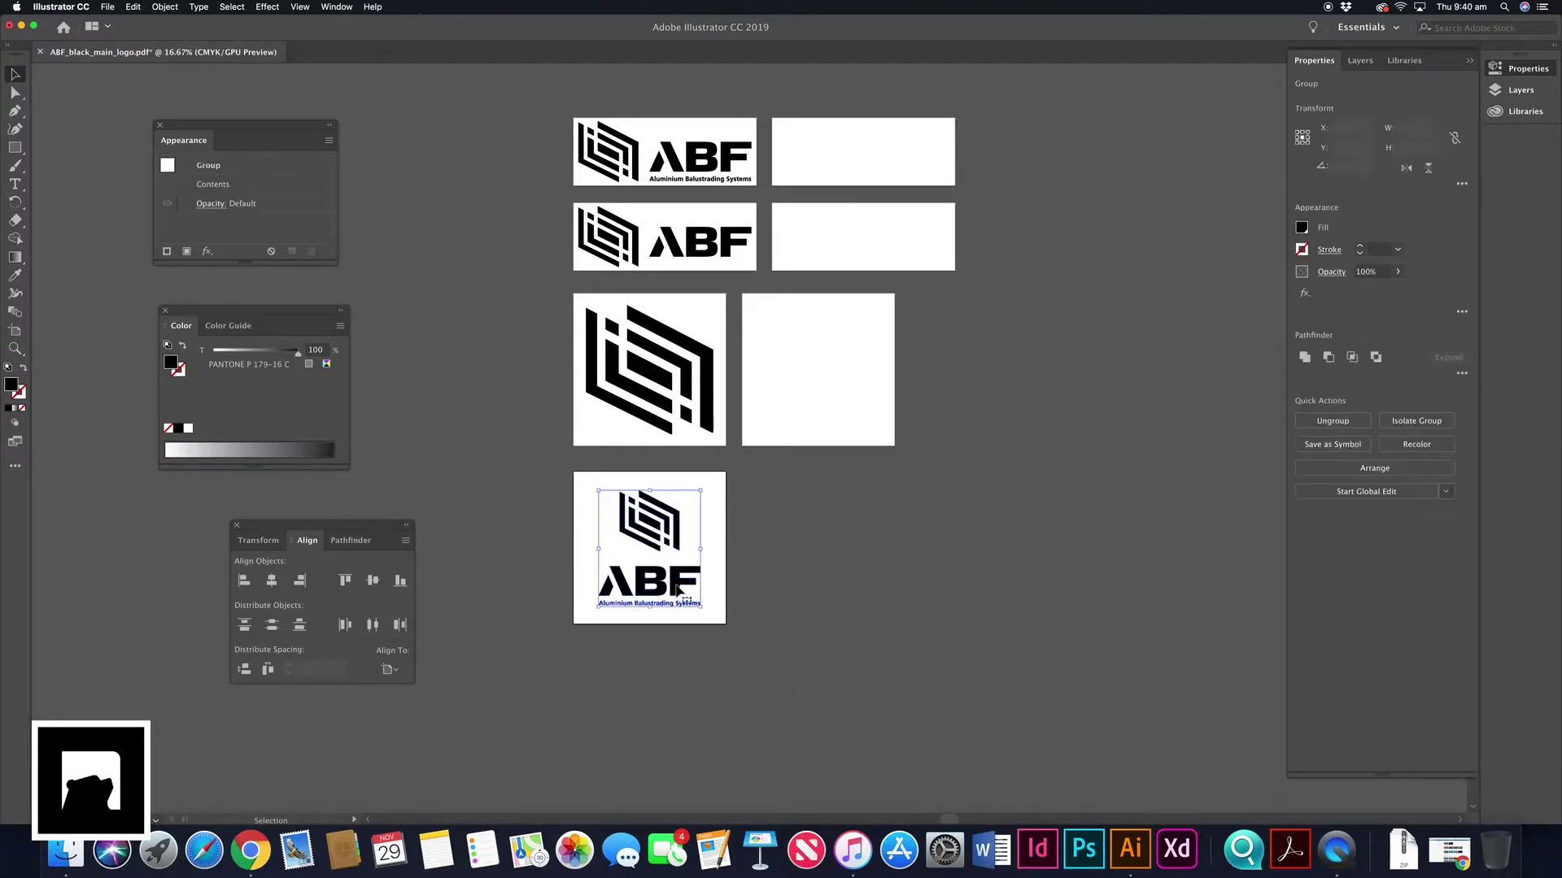
left_click(273, 582)
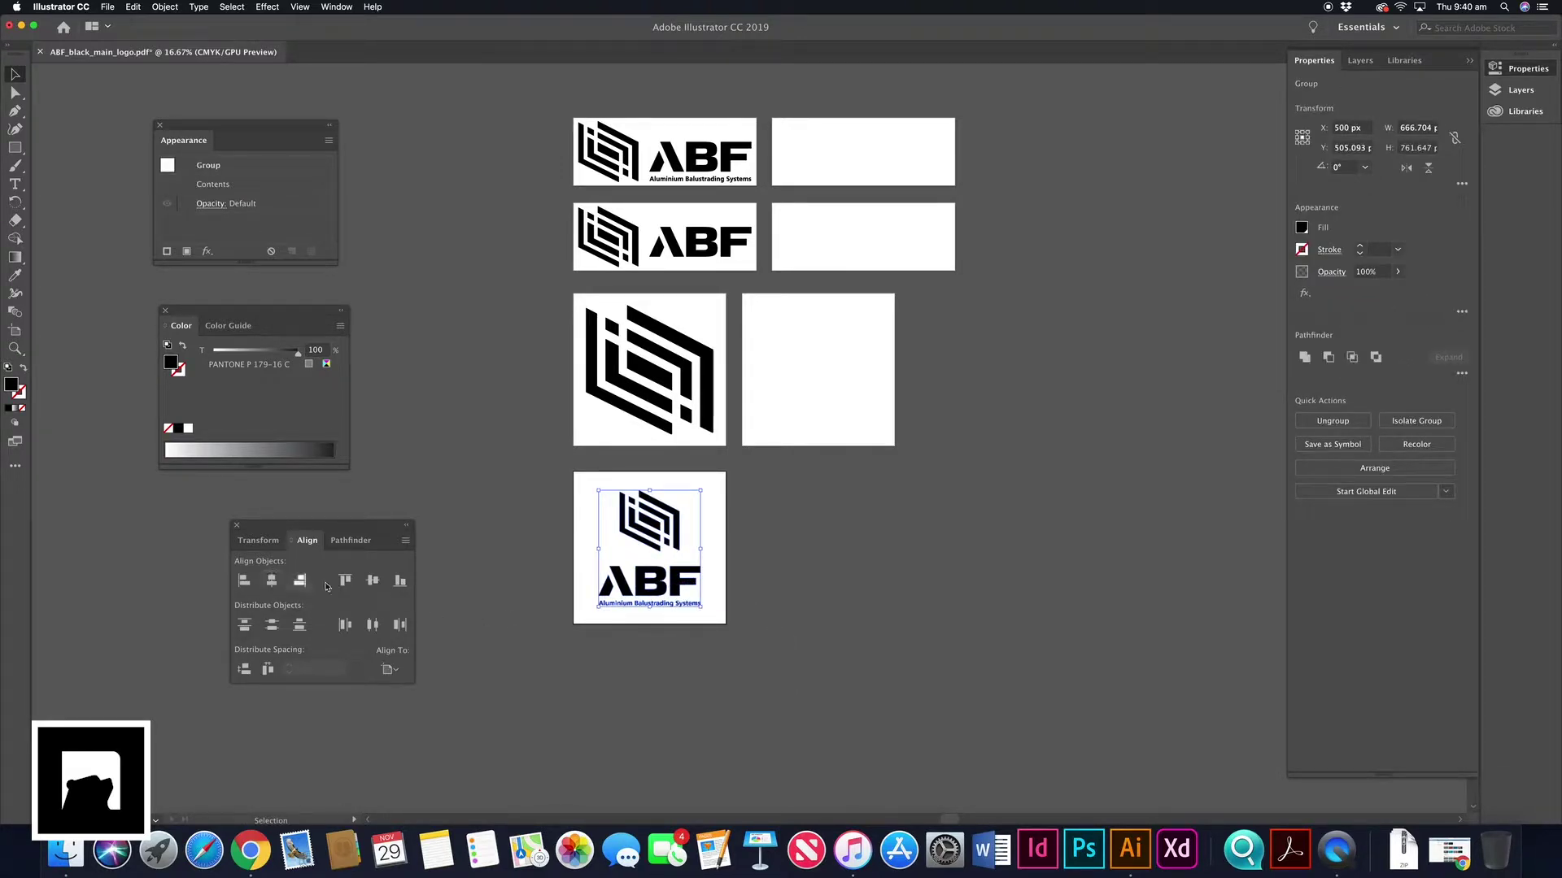
left_click(727, 509)
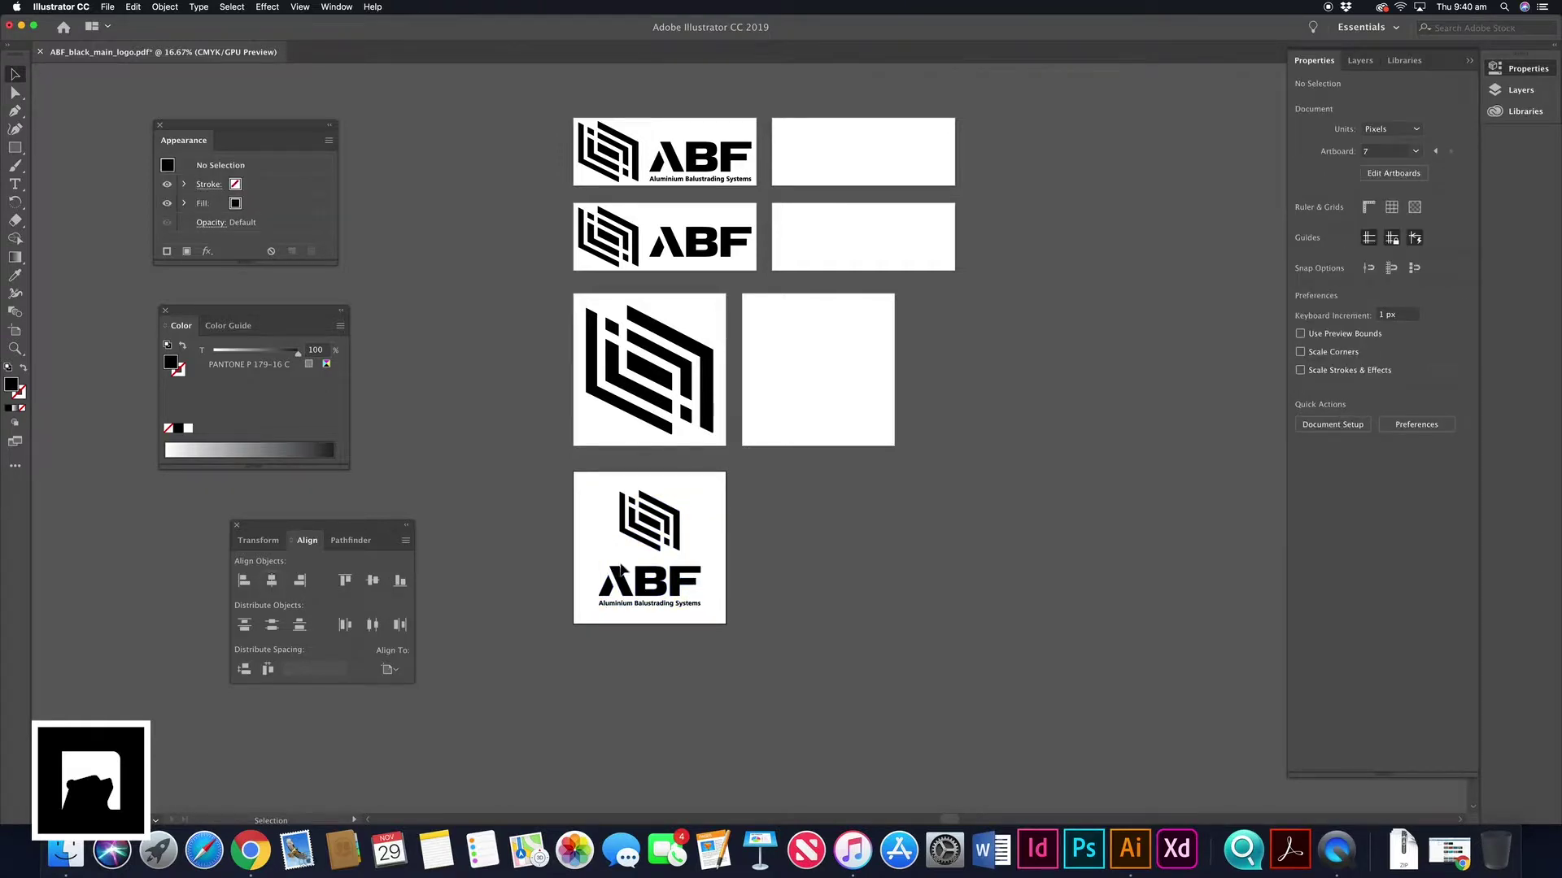
left_click(663, 581)
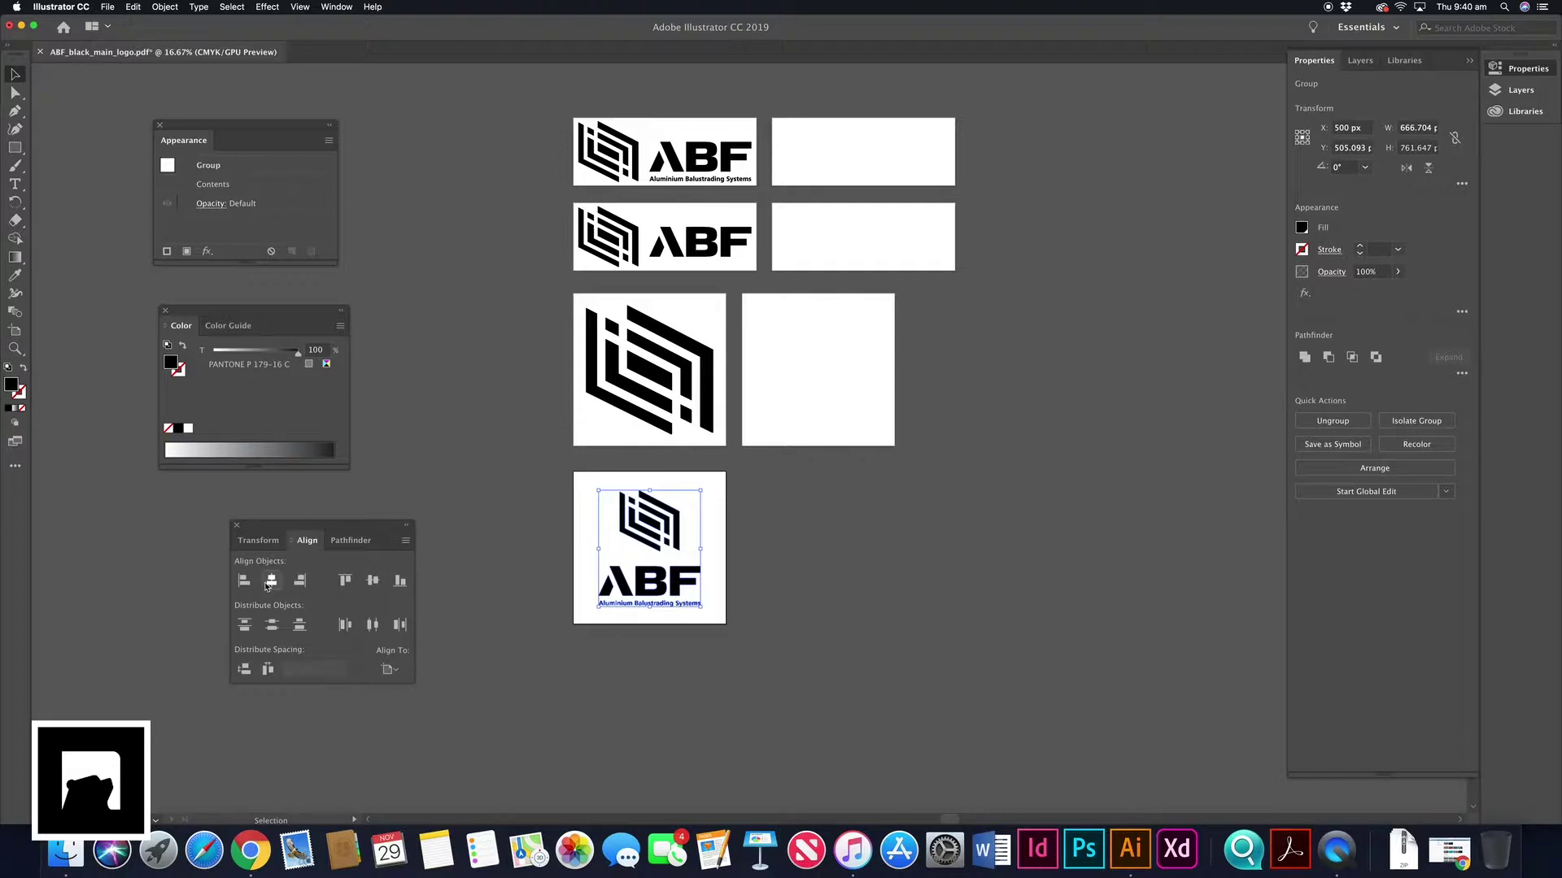
left_click(373, 581)
left_click(846, 557)
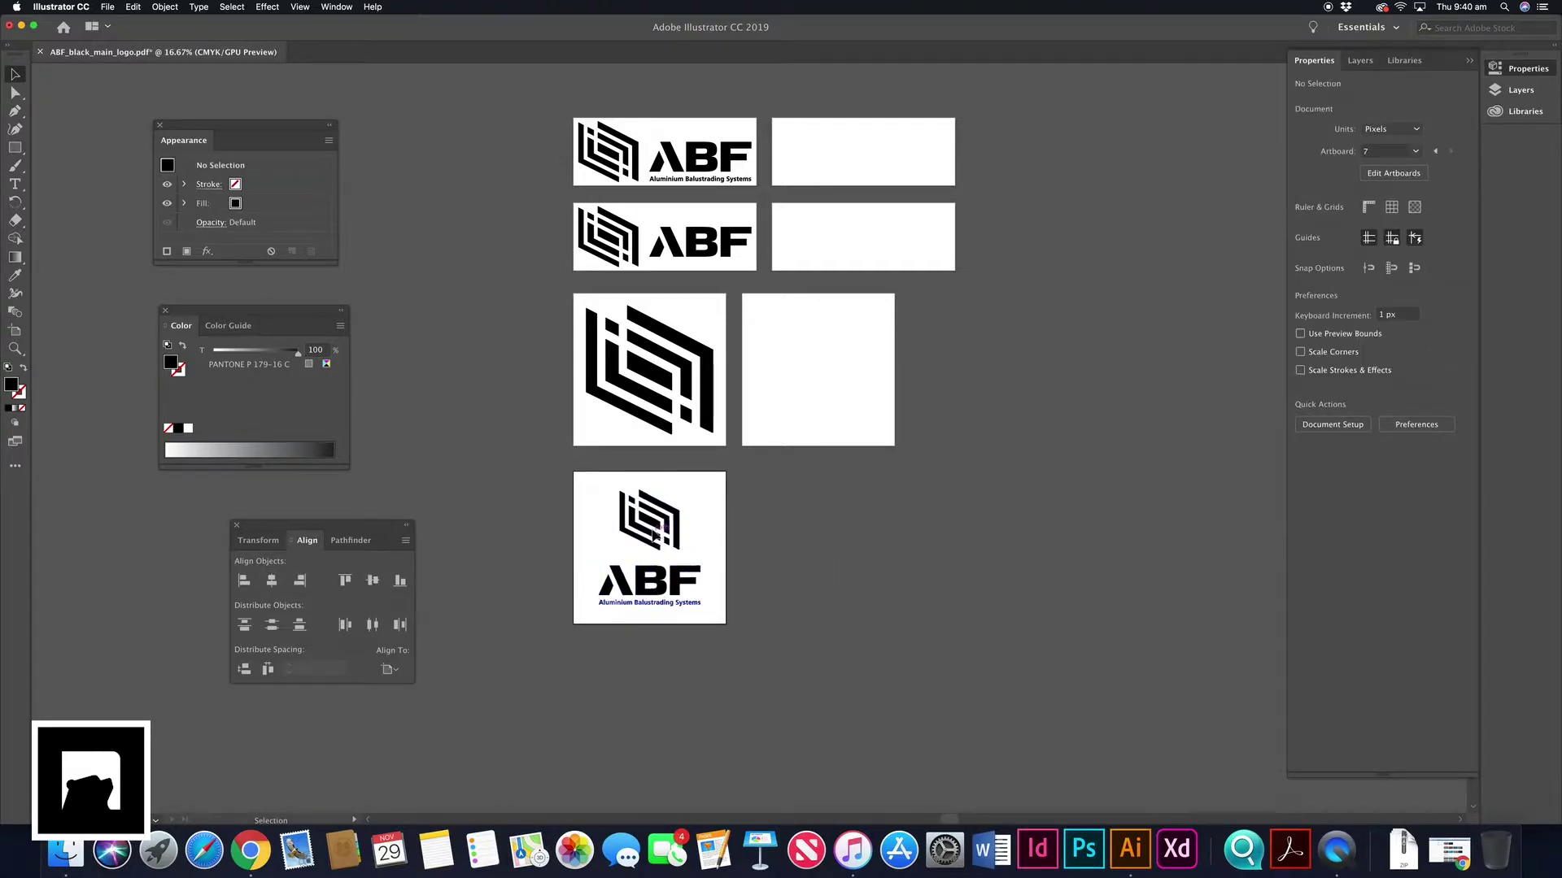
Scale the stacked logo up proportionally from its center until it nearly fills the square artboard's height.
left_click(688, 521)
left_click_drag(700, 490, 730, 480)
left_click(805, 525)
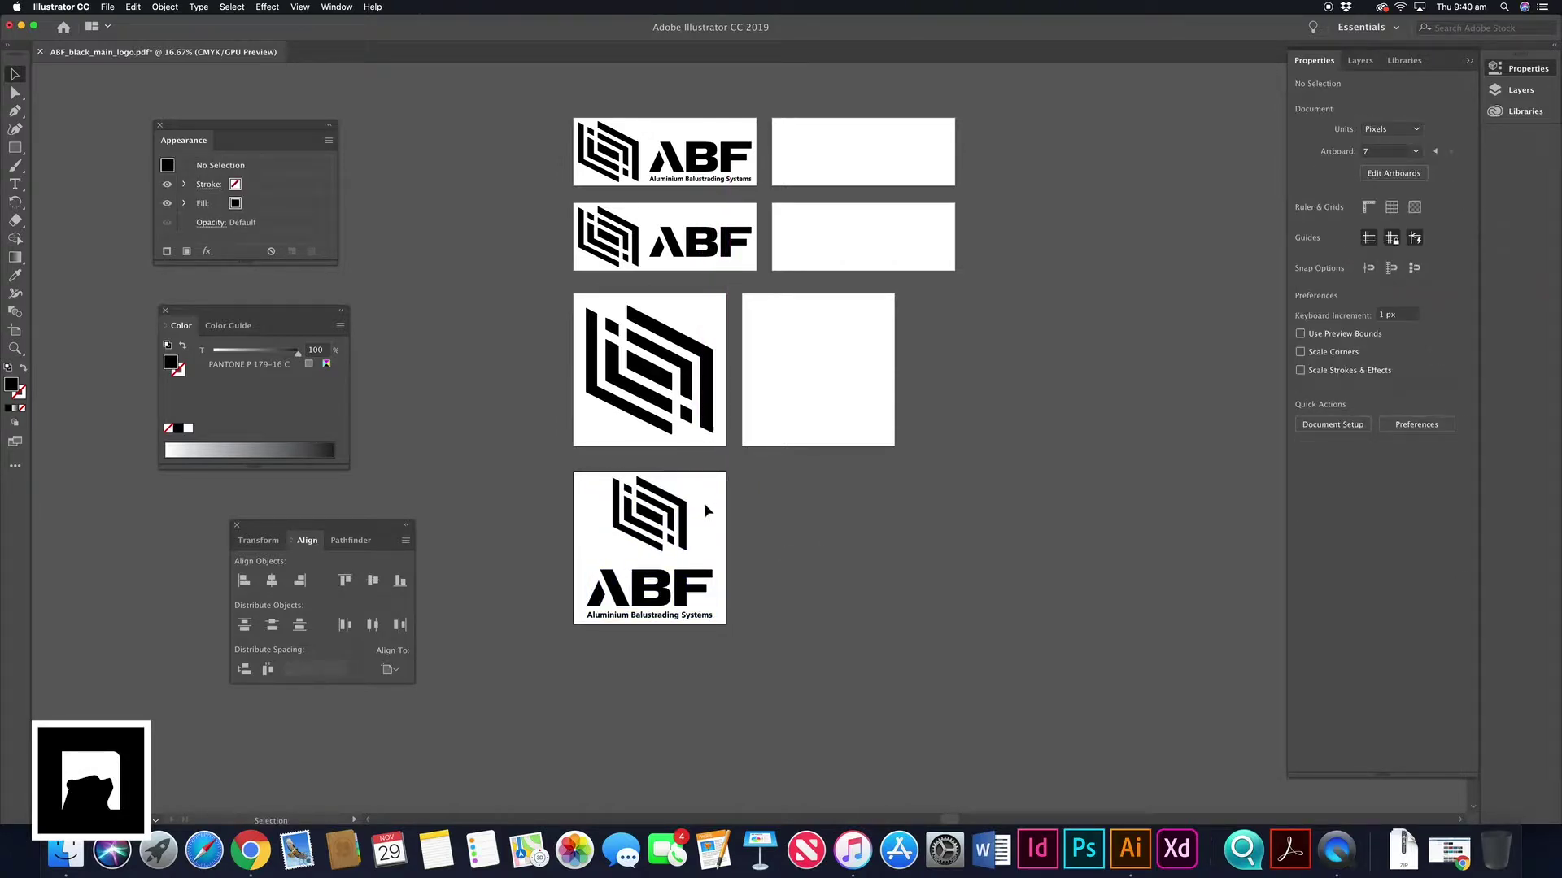
Rename the square artboard holding the stacked logo as "Vertical Black".
left_click(1399, 173)
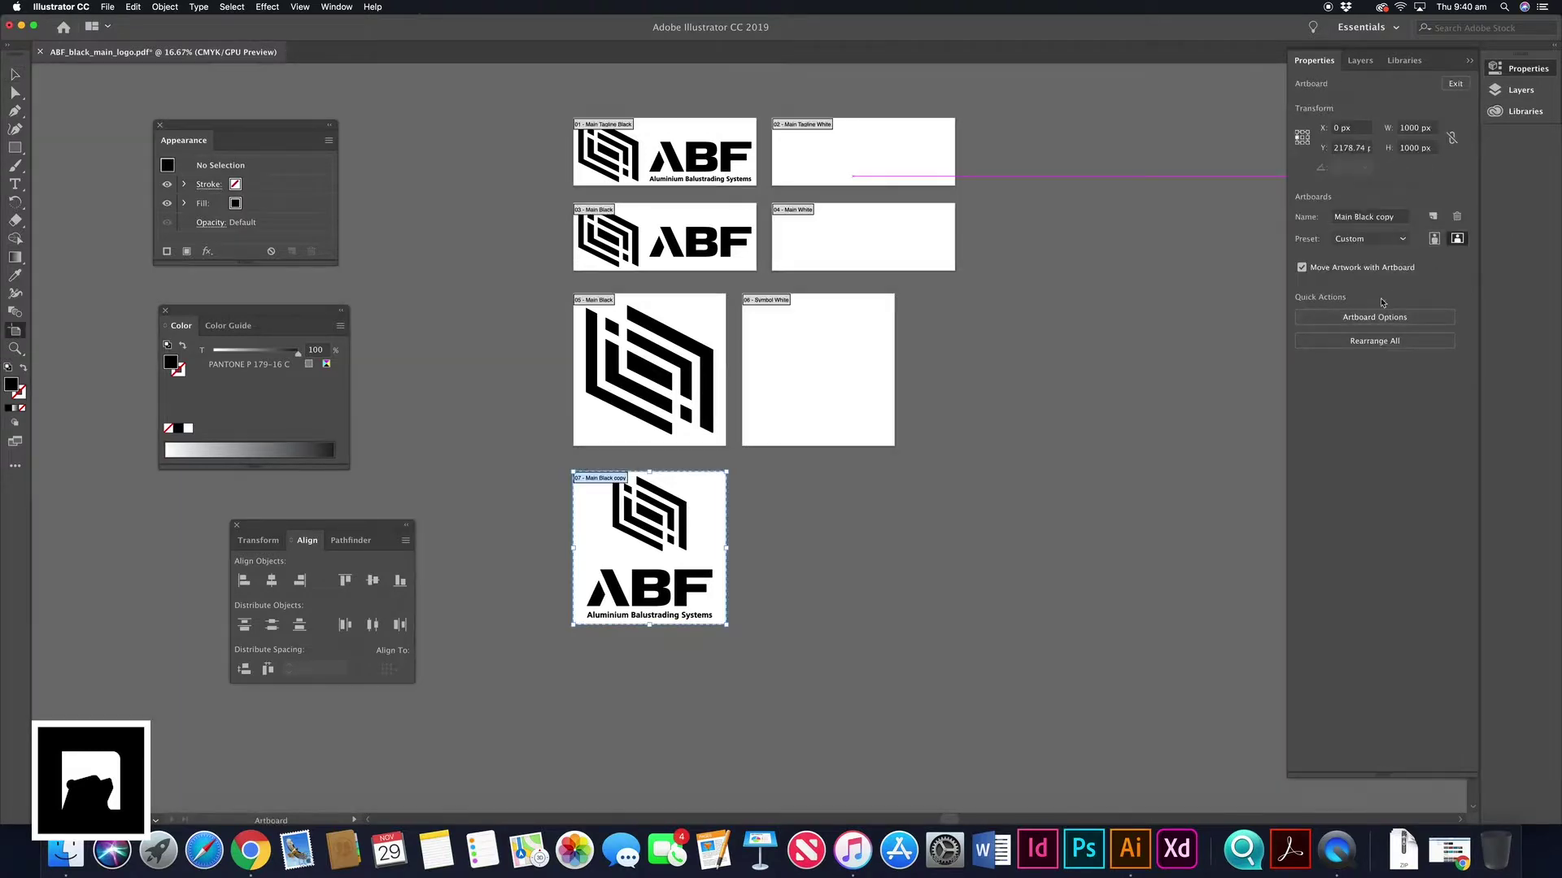
left_click(1366, 217)
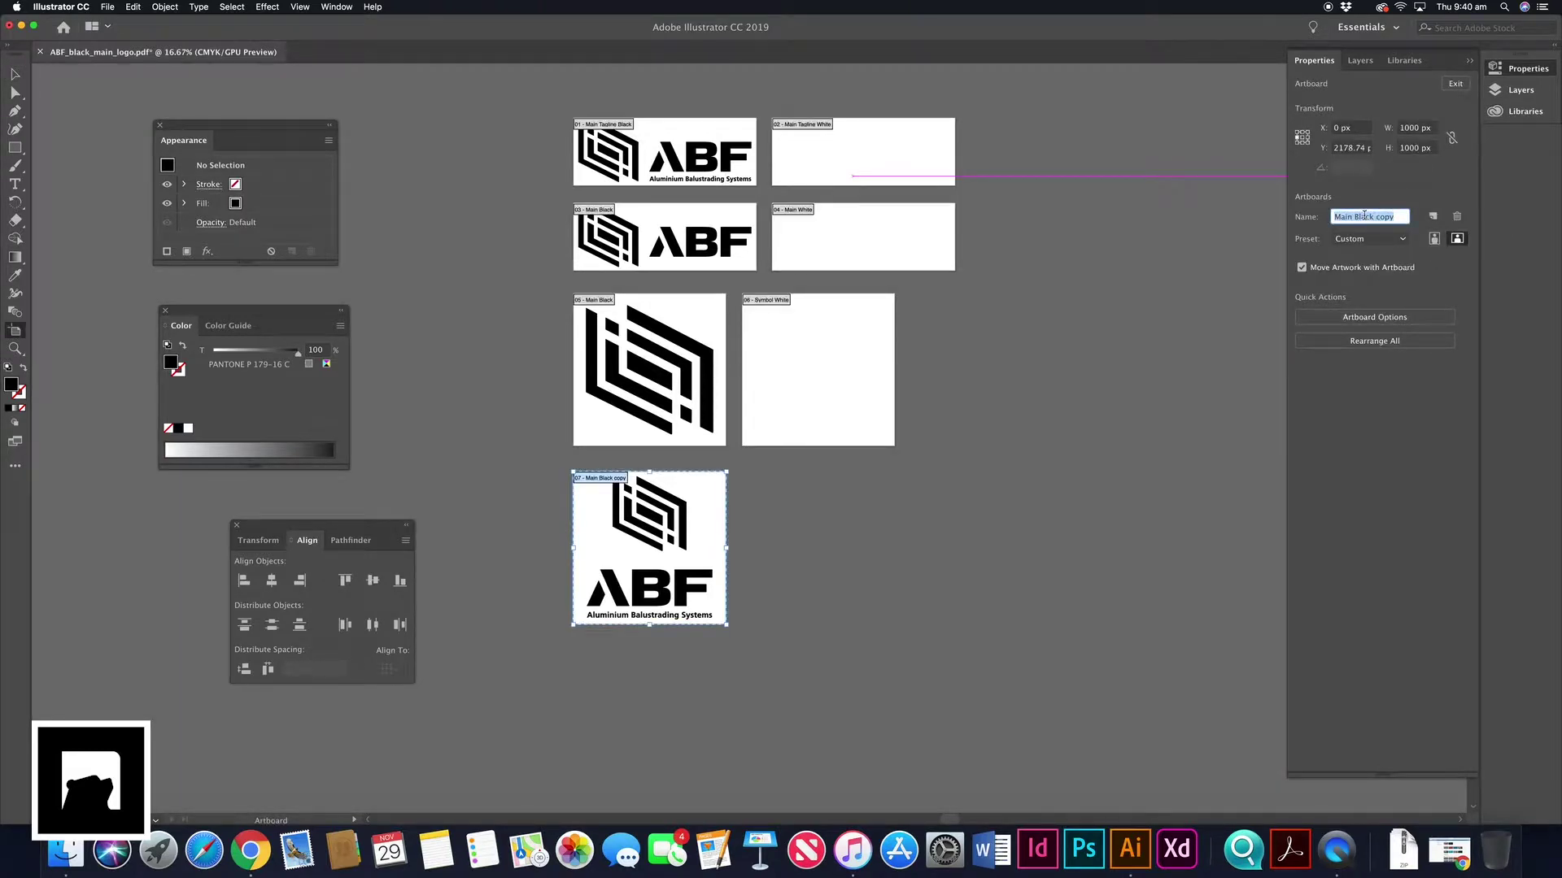
type("Vec")
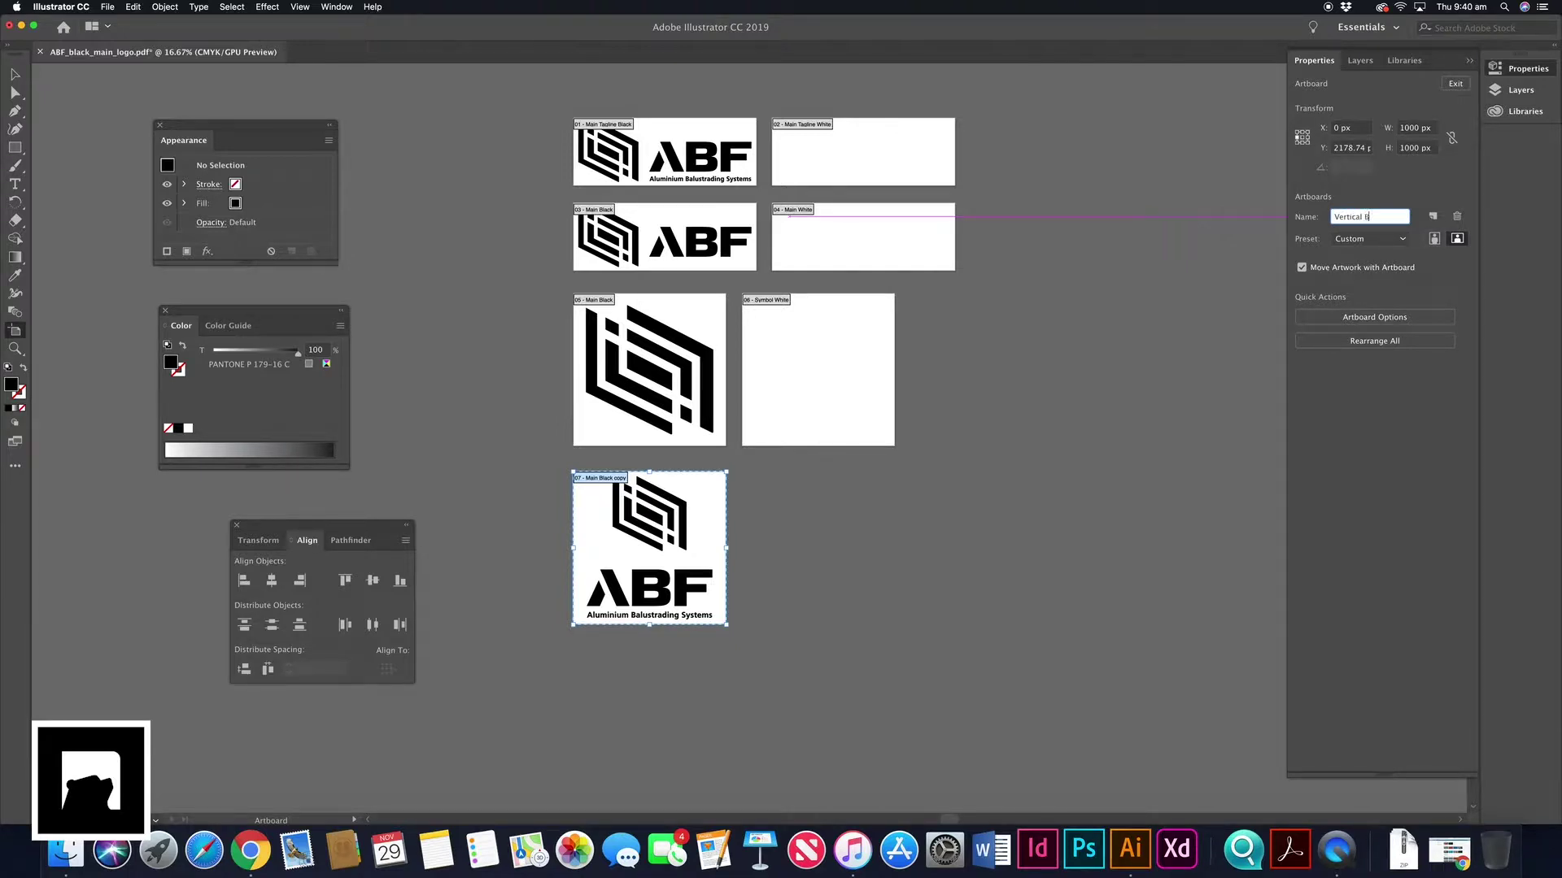
key("Return")
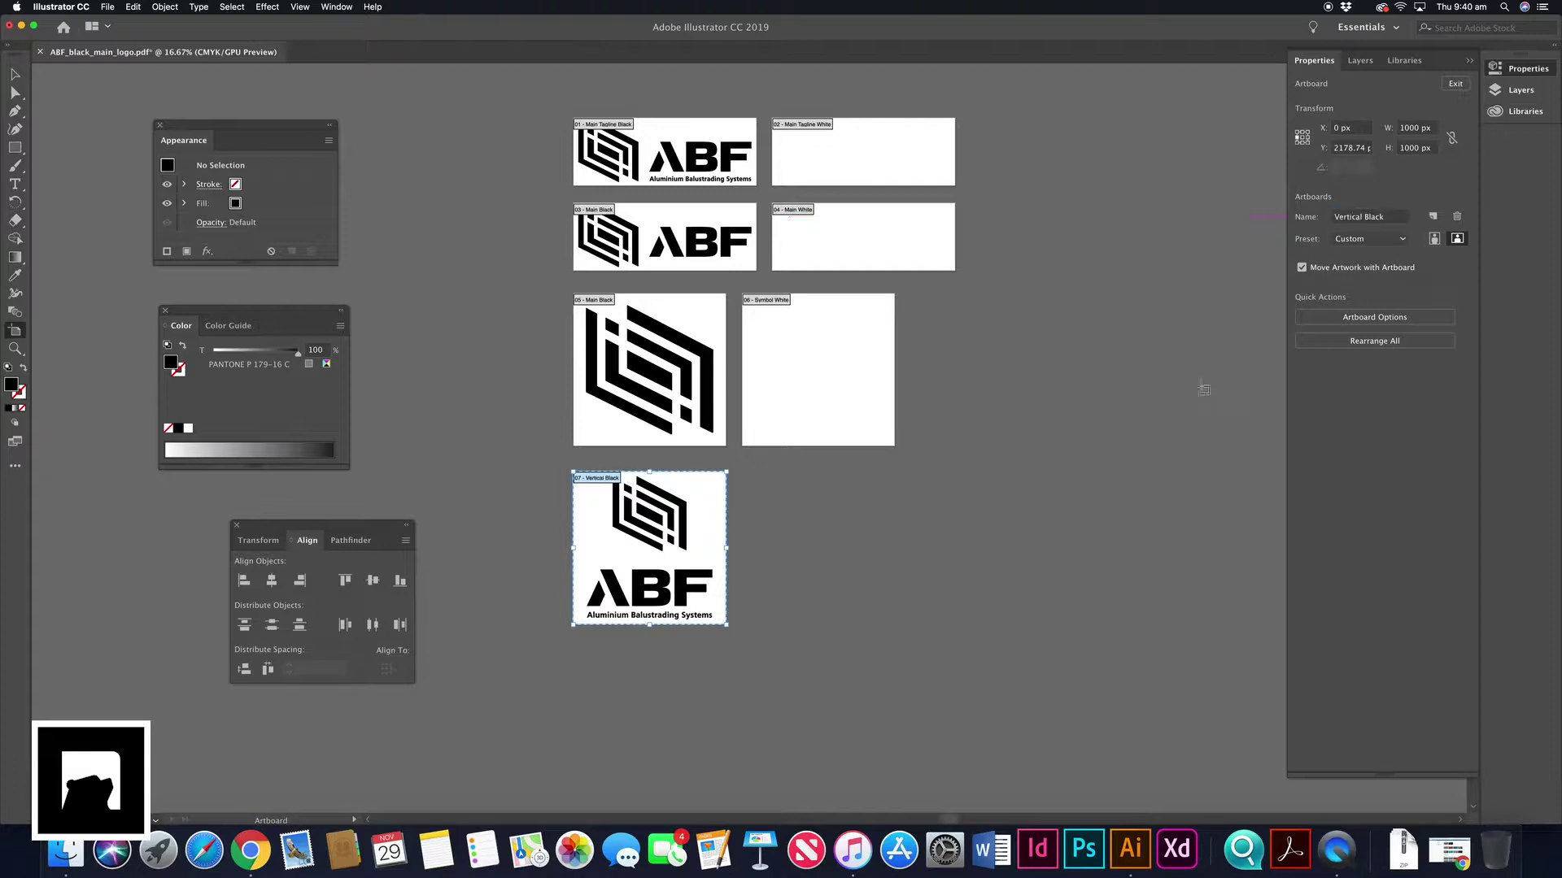
Duplicate the "Vertical Black" artboard with its artwork beside the original and fill the copied logo with white.
left_click_drag(634, 538, 778, 540)
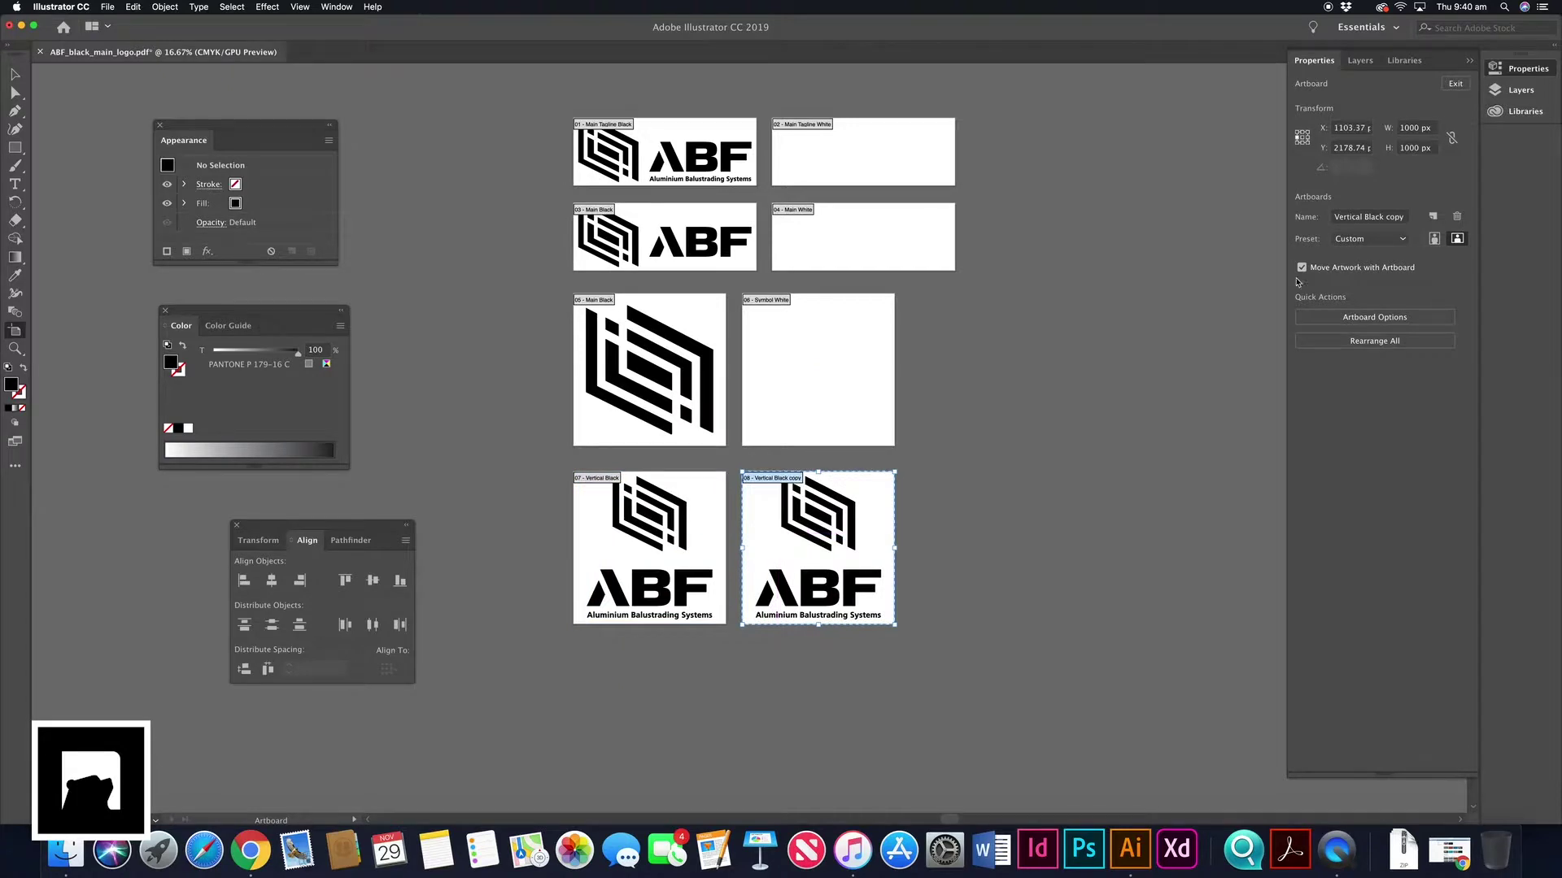
key("v")
left_click(809, 535)
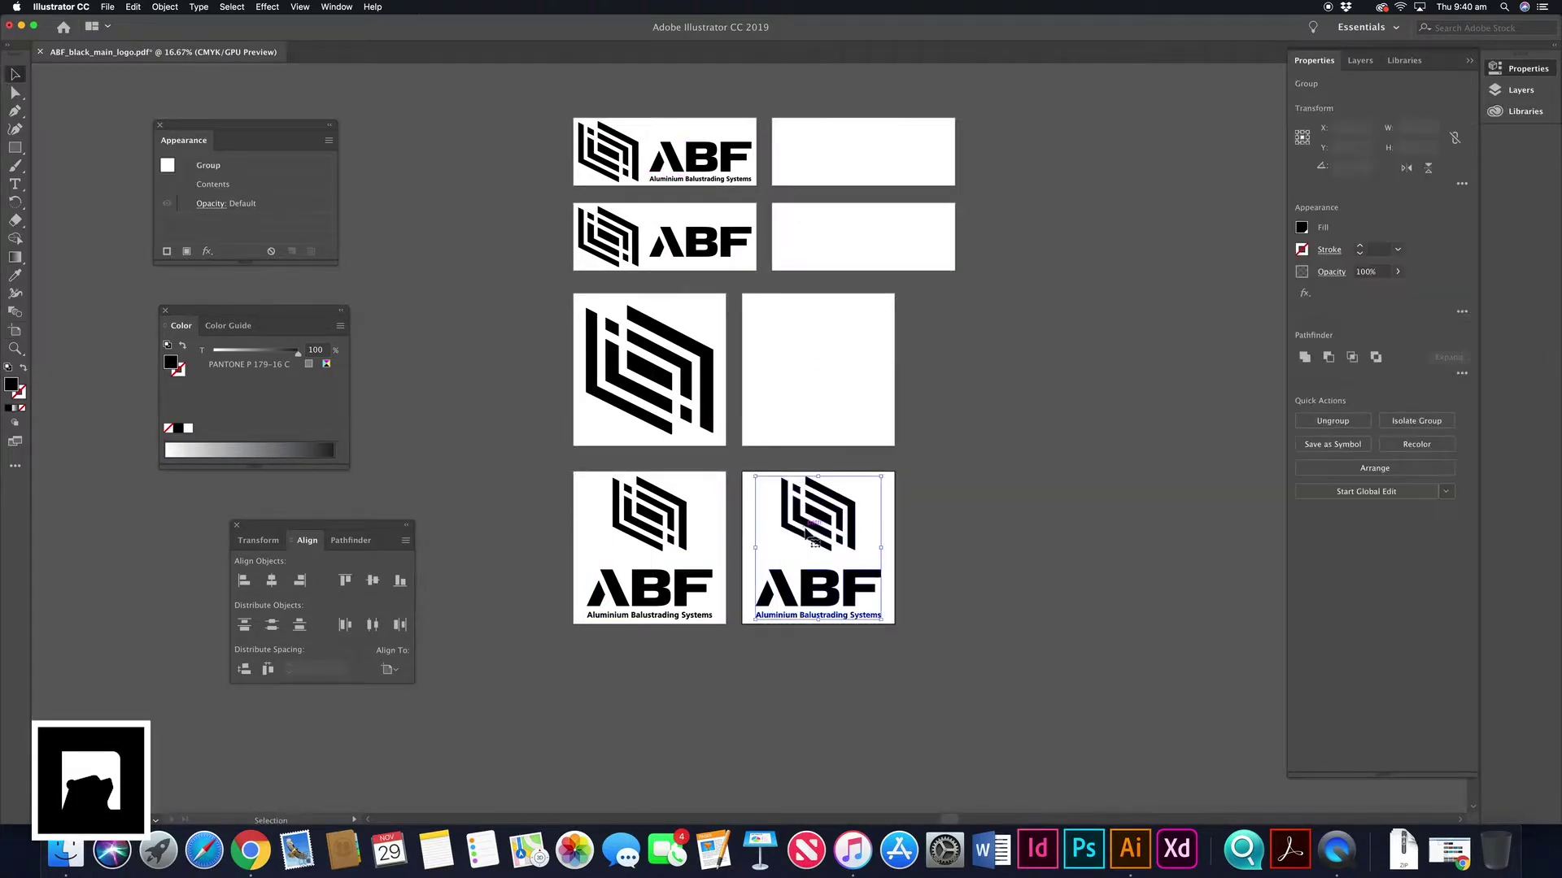
left_click(1302, 227)
left_click(1157, 283)
key("Escape")
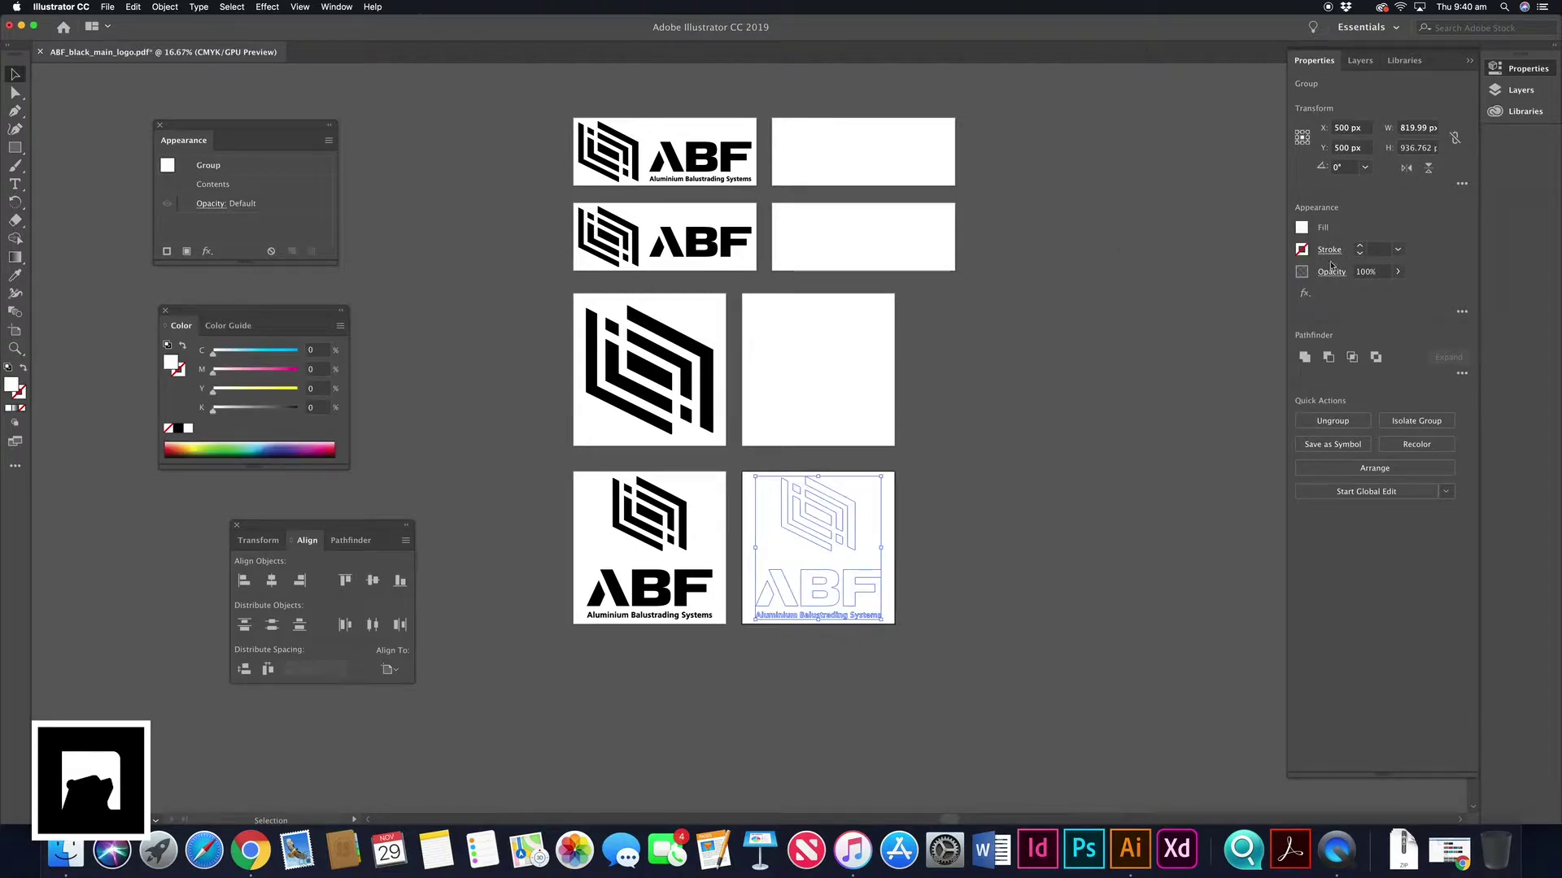
left_click(1141, 409)
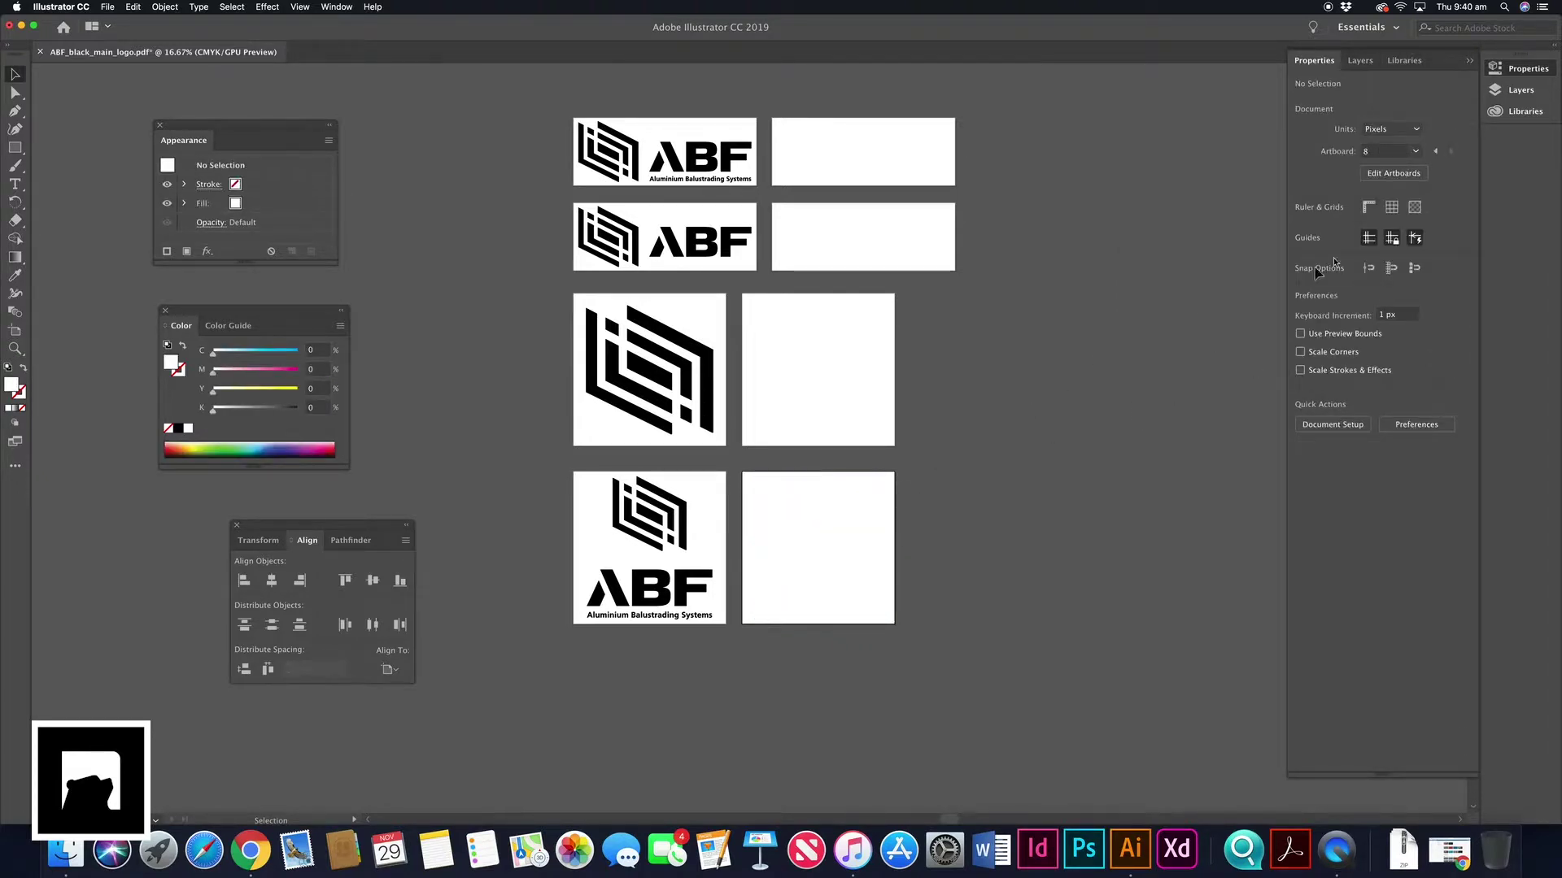
Rename the duplicated artboard holding the white stacked logo as "Vertical White".
left_click(1392, 173)
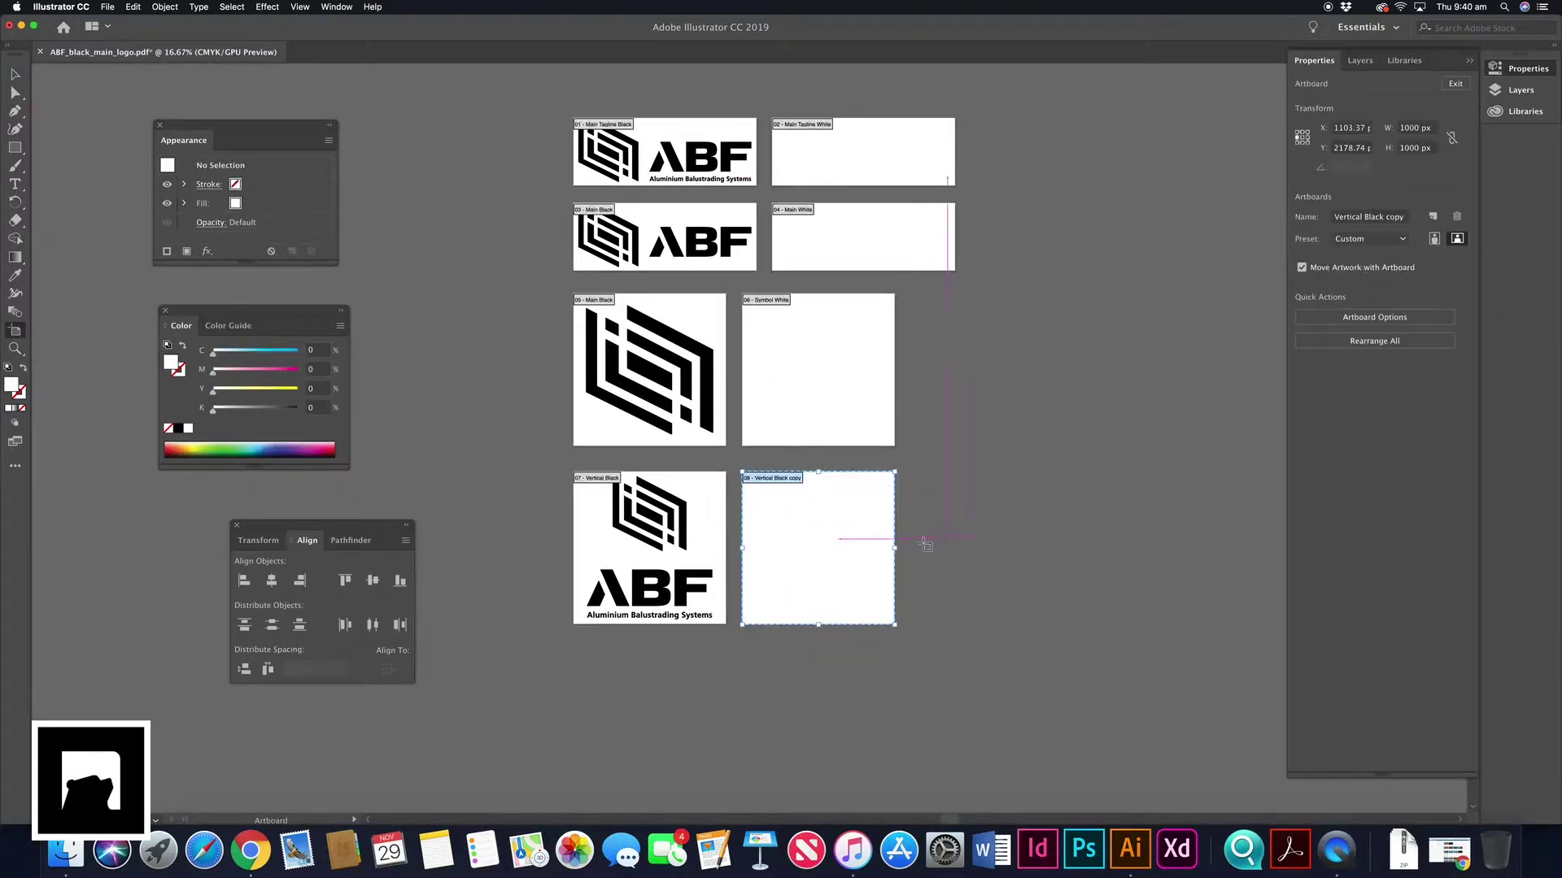
left_click(1392, 217)
left_click_drag(1366, 217, 1431, 217)
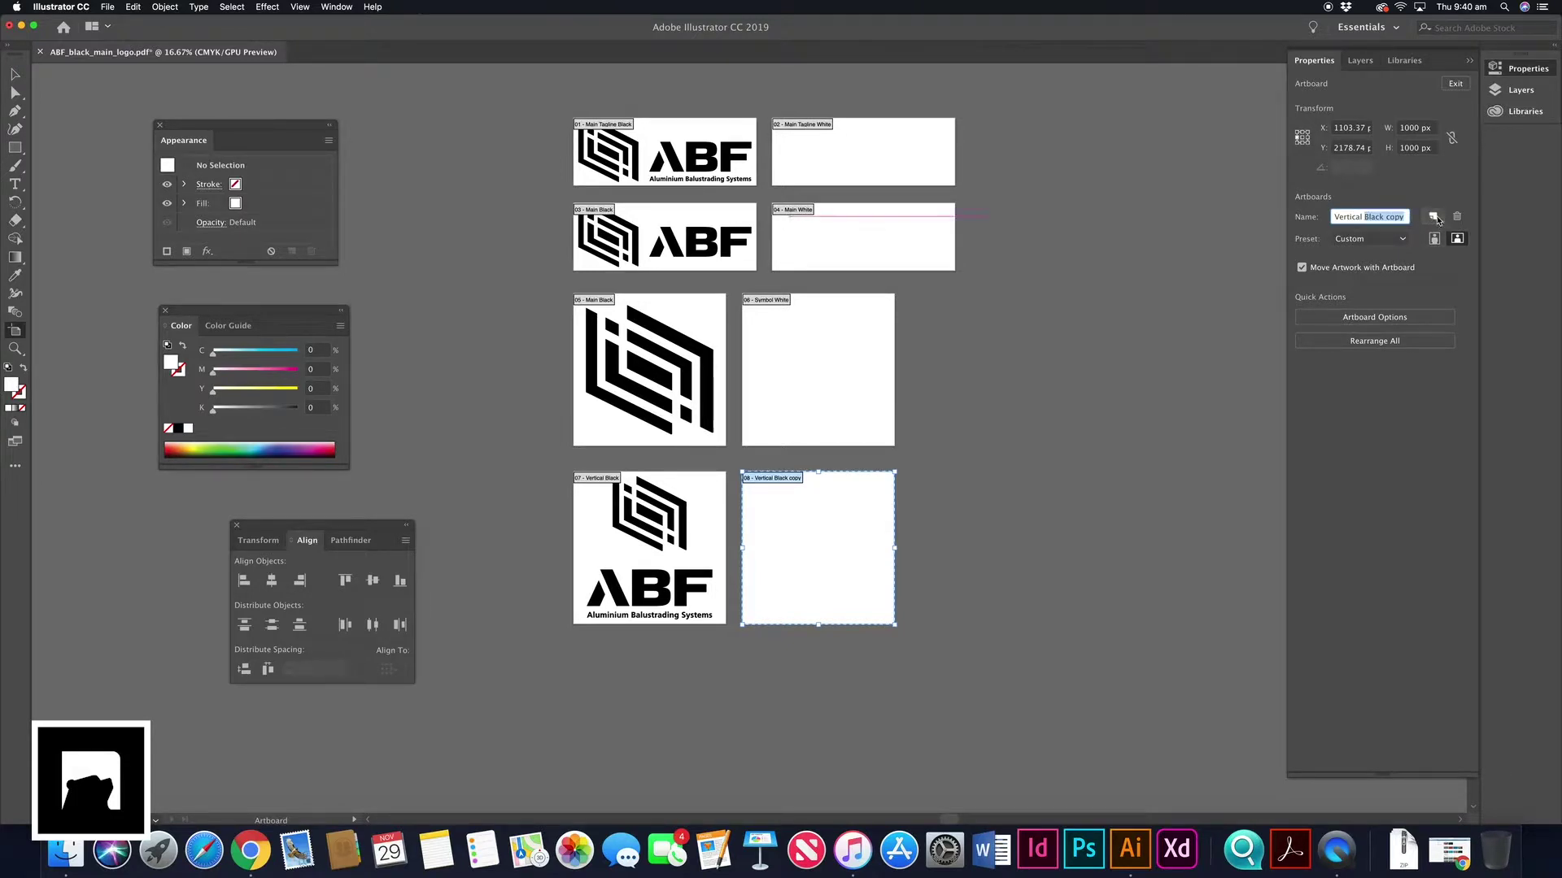
type("White")
key("Return")
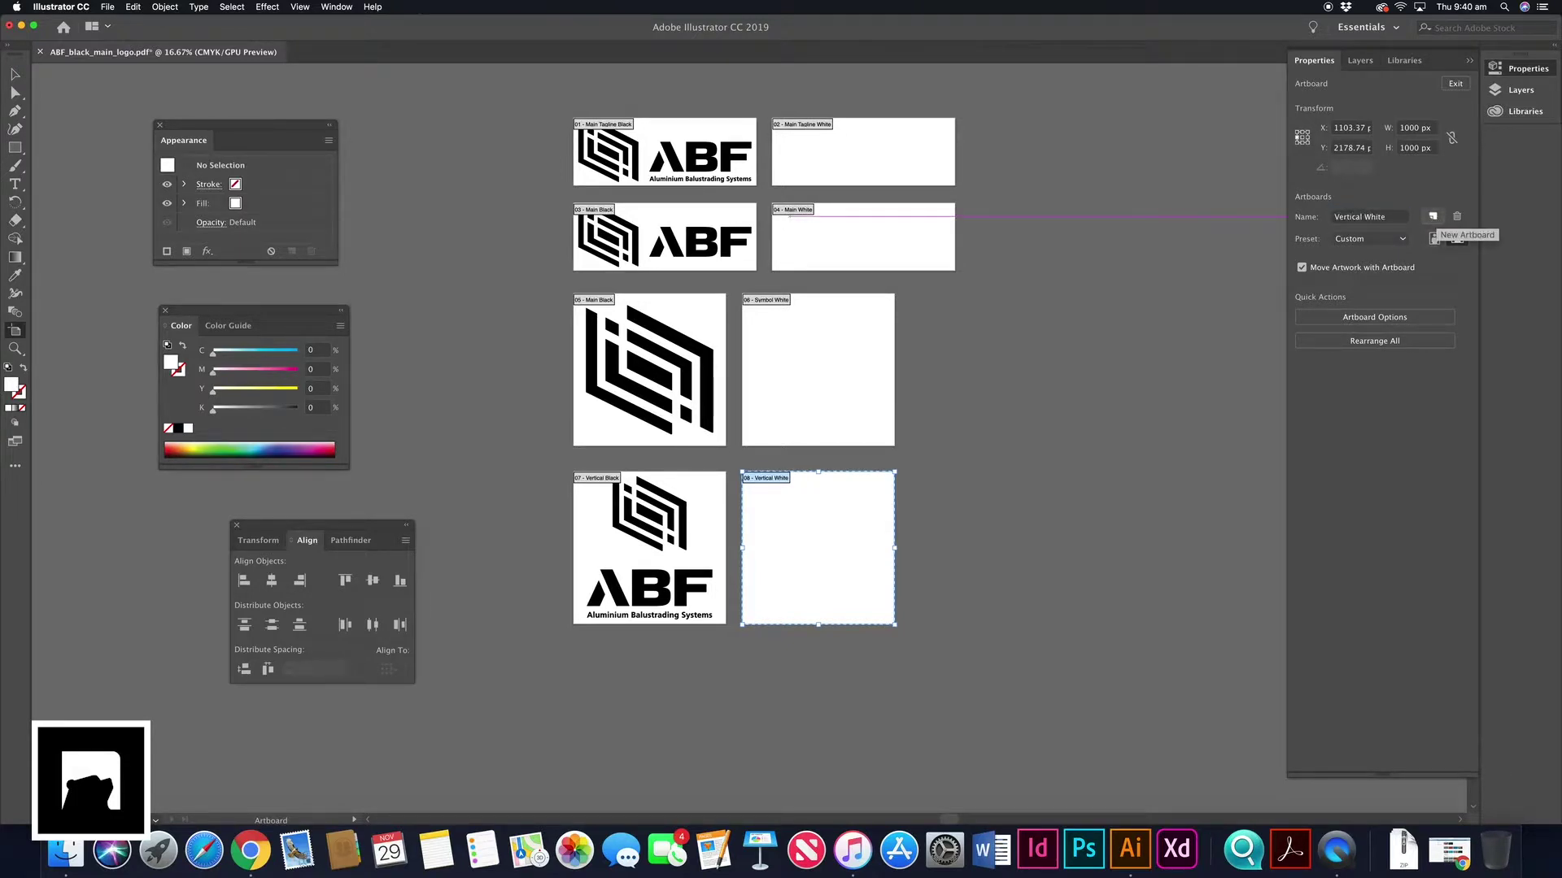
left_click(16, 72)
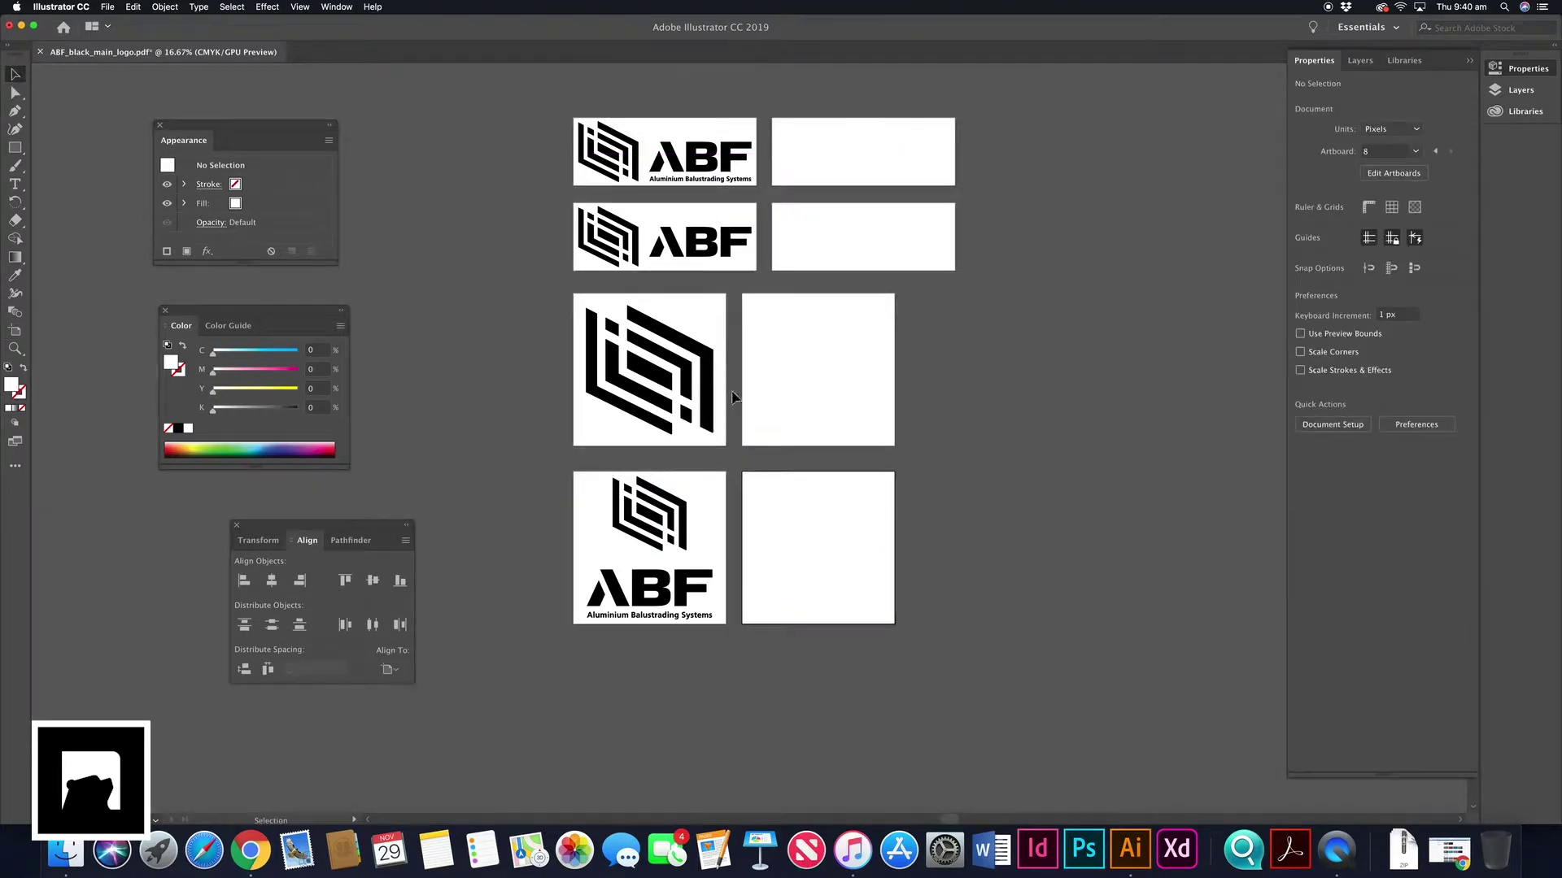
Duplicate the "Vertical White" artboard with its artwork onto the empty canvas to its right.
scroll(911, 459, "right", 5)
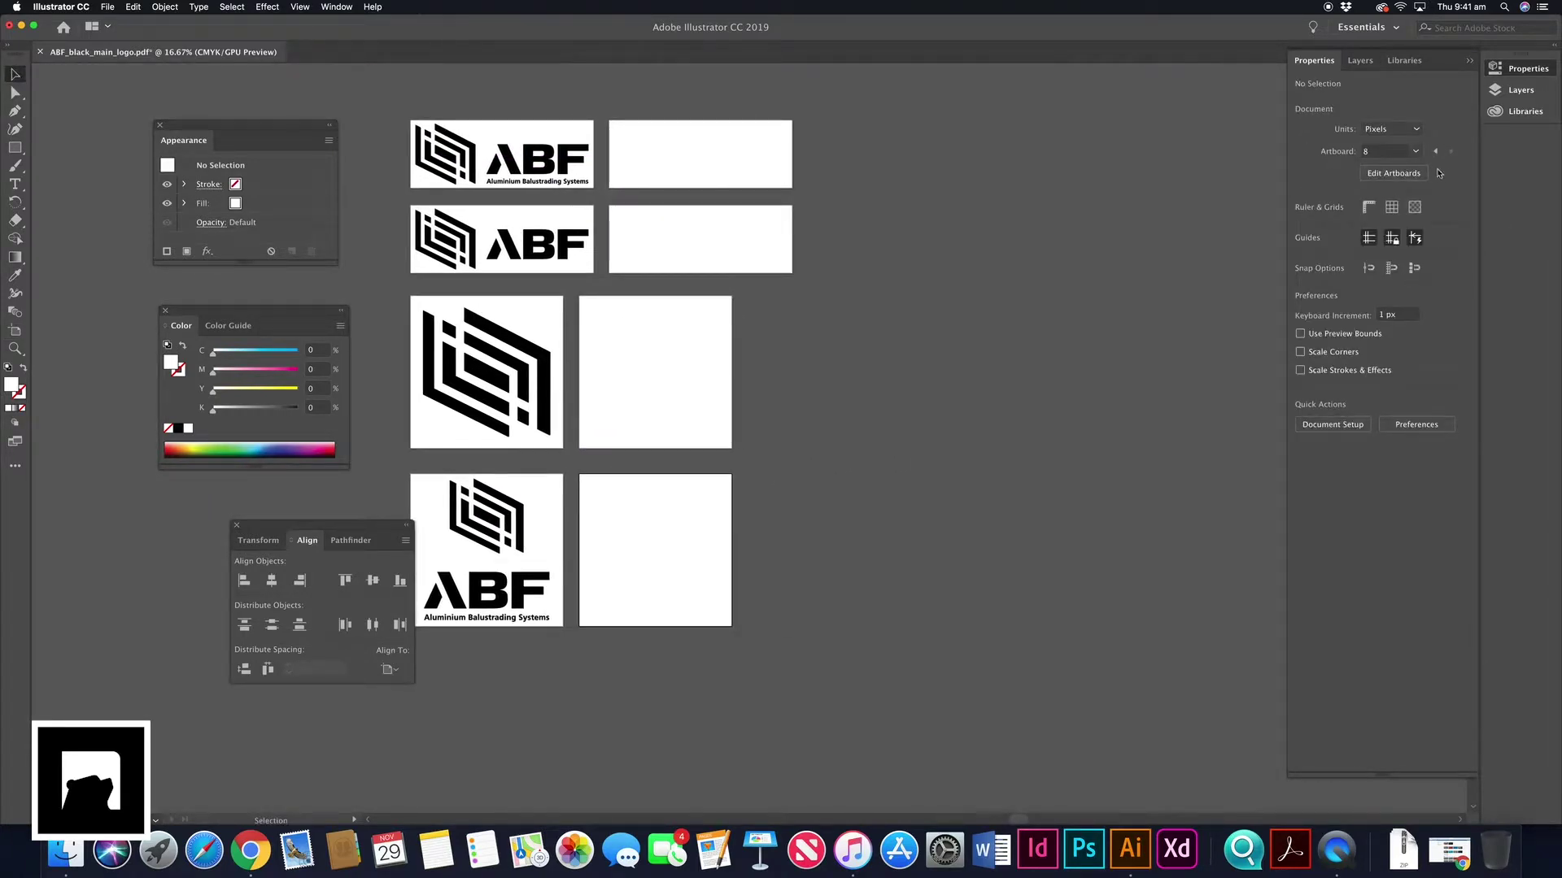
key("shift+o")
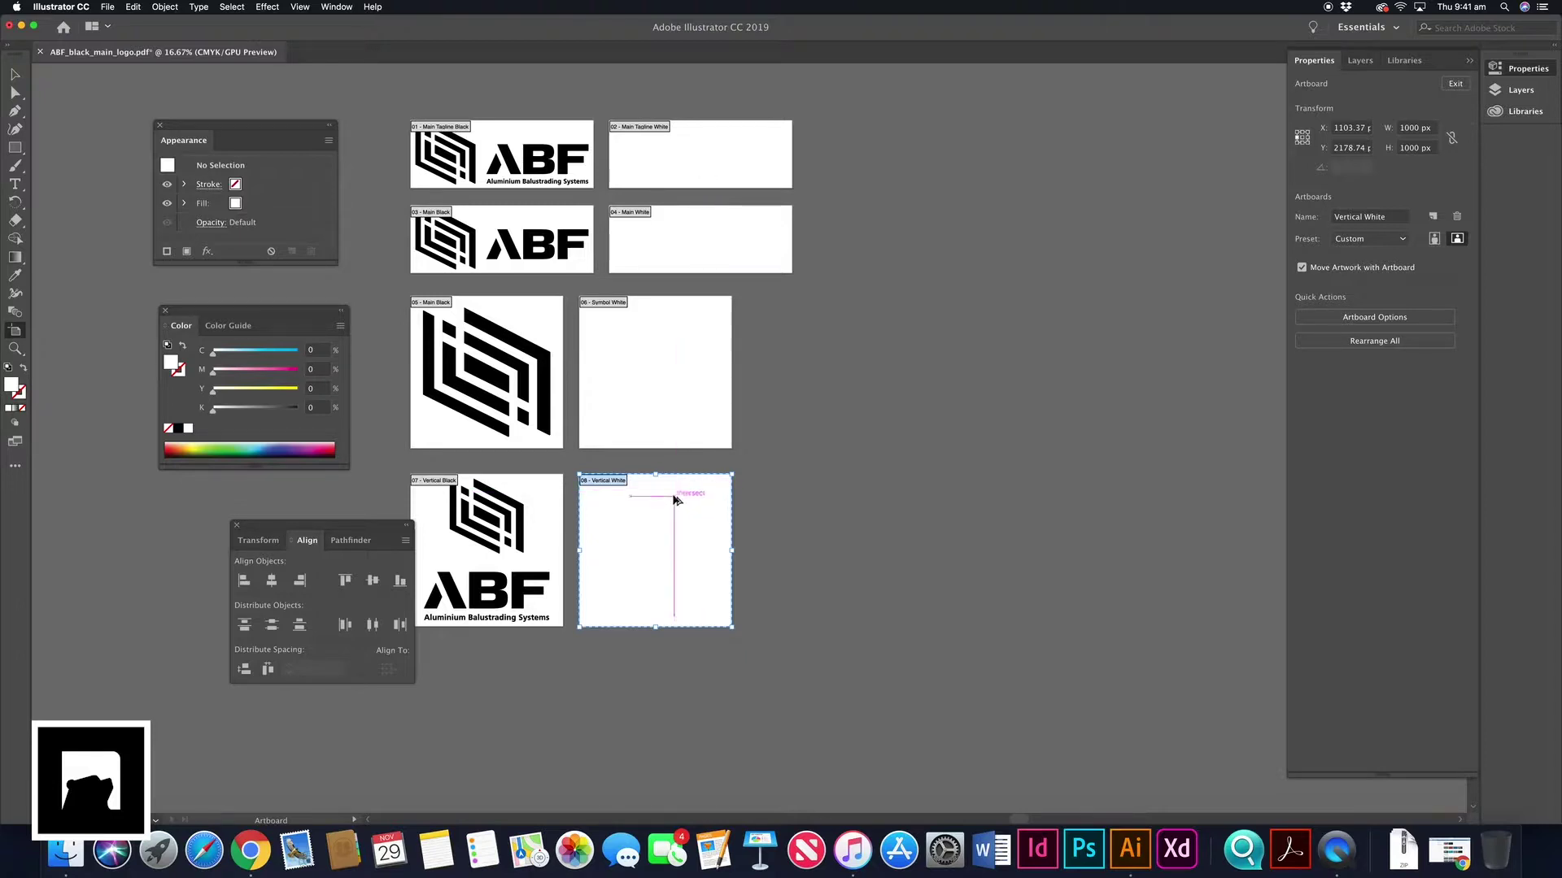
left_click_drag(664, 505, 869, 498)
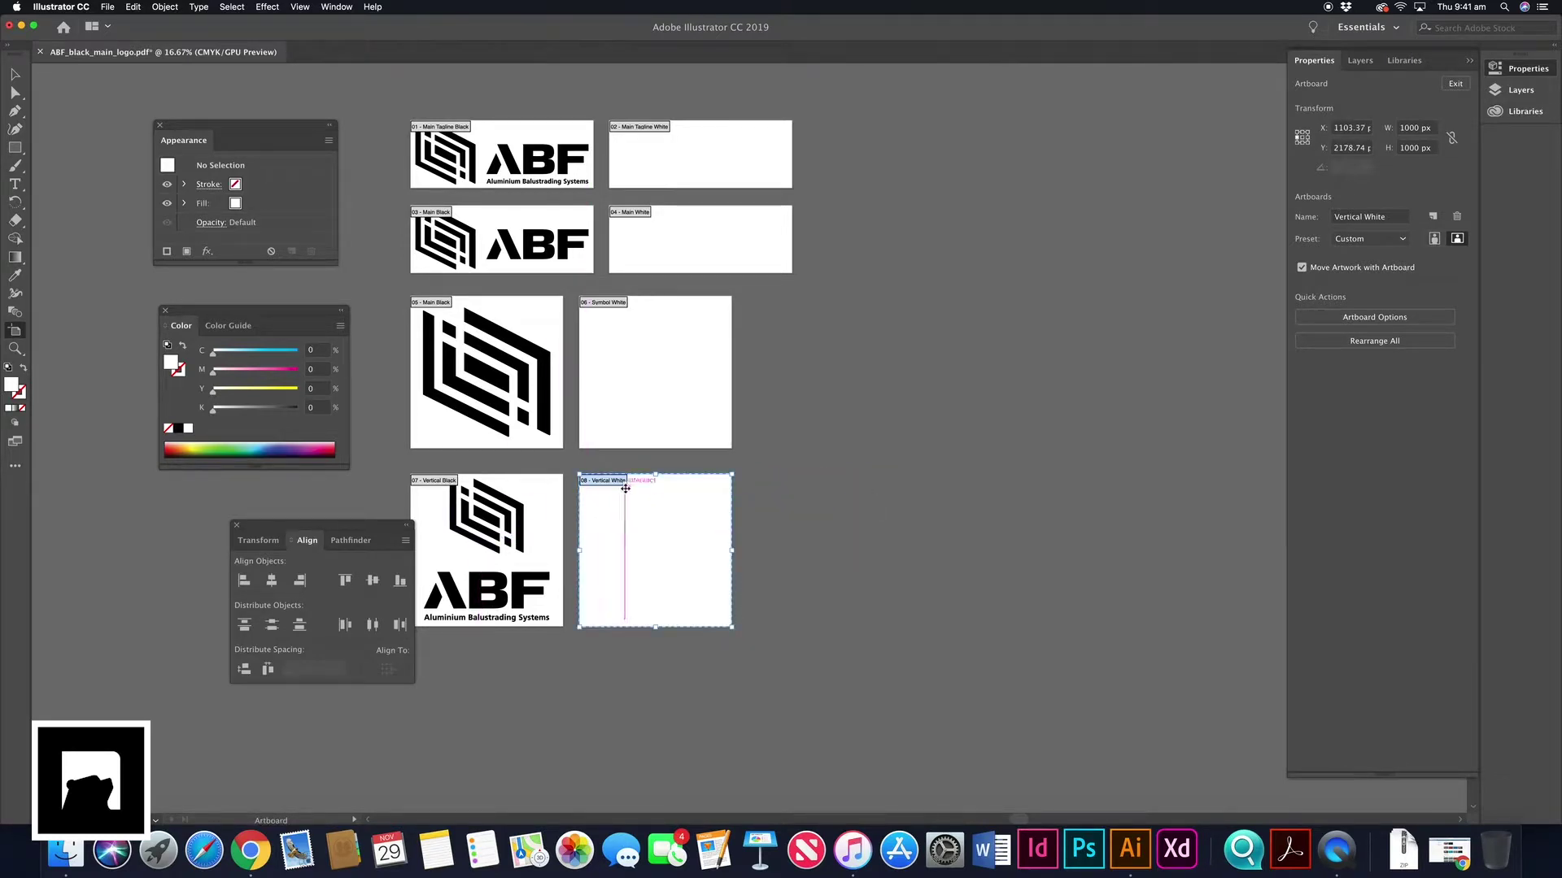
left_click_drag(661, 493, 849, 496)
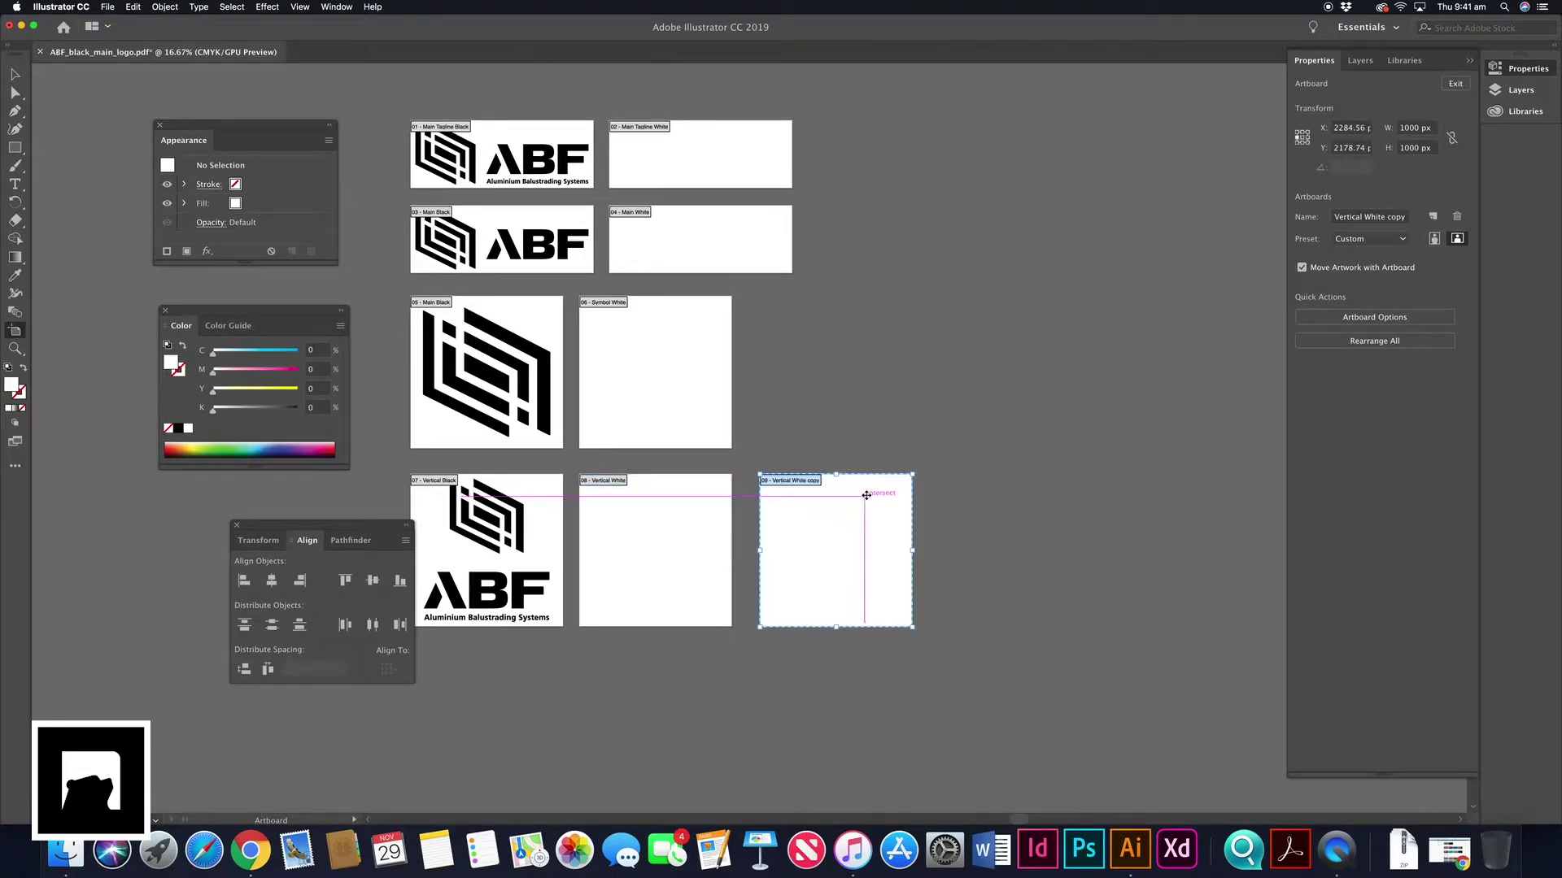
Set the new artboard's width and height to 1080 px each.
left_click(1410, 130)
type("1")
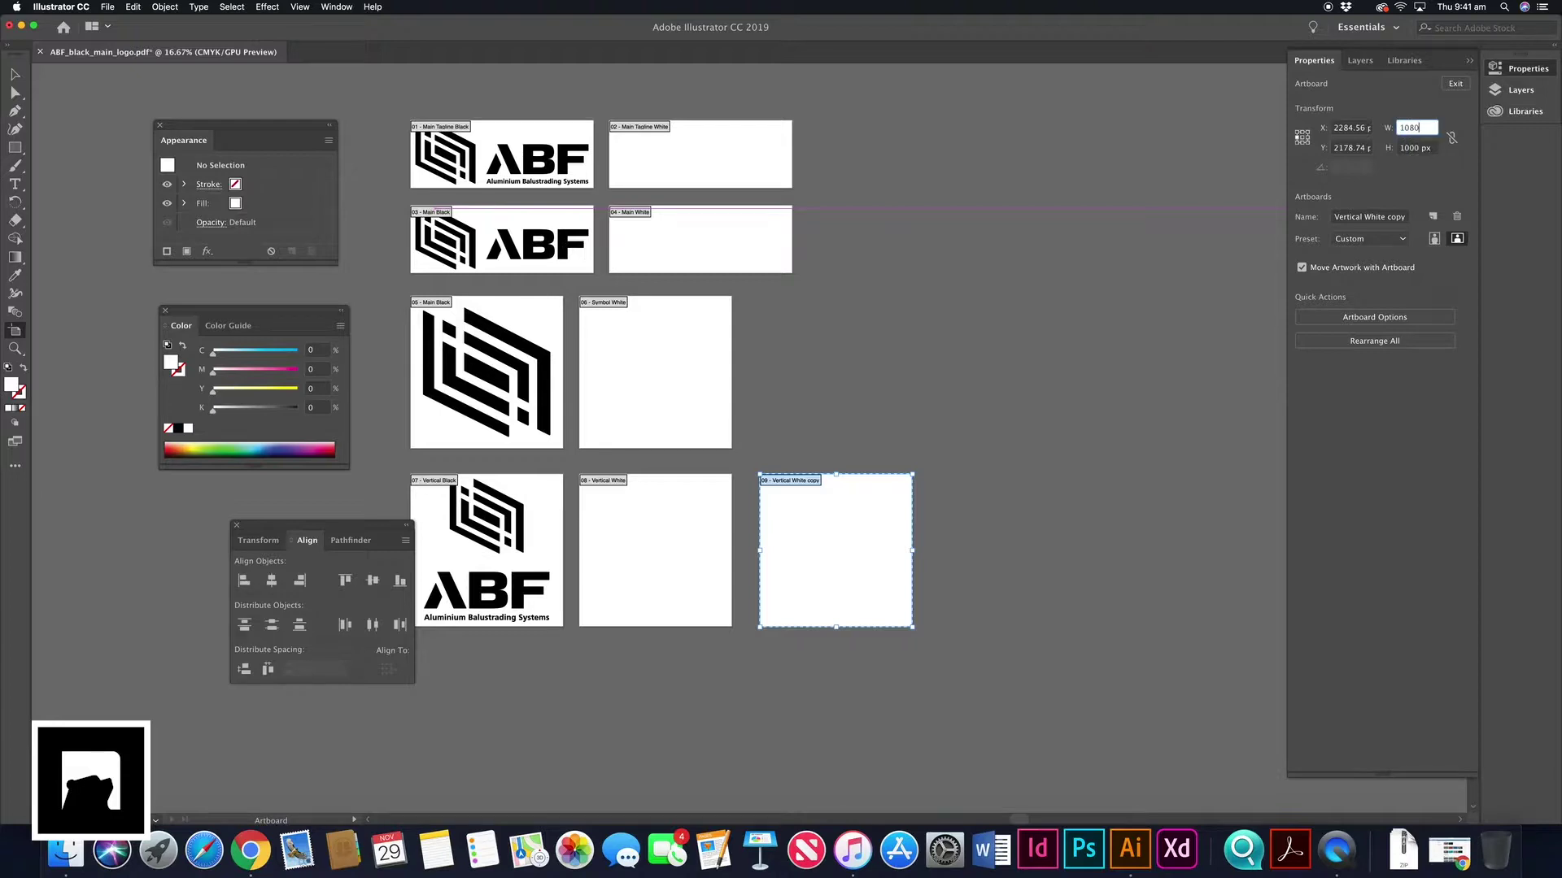
key("Tab")
type("1")
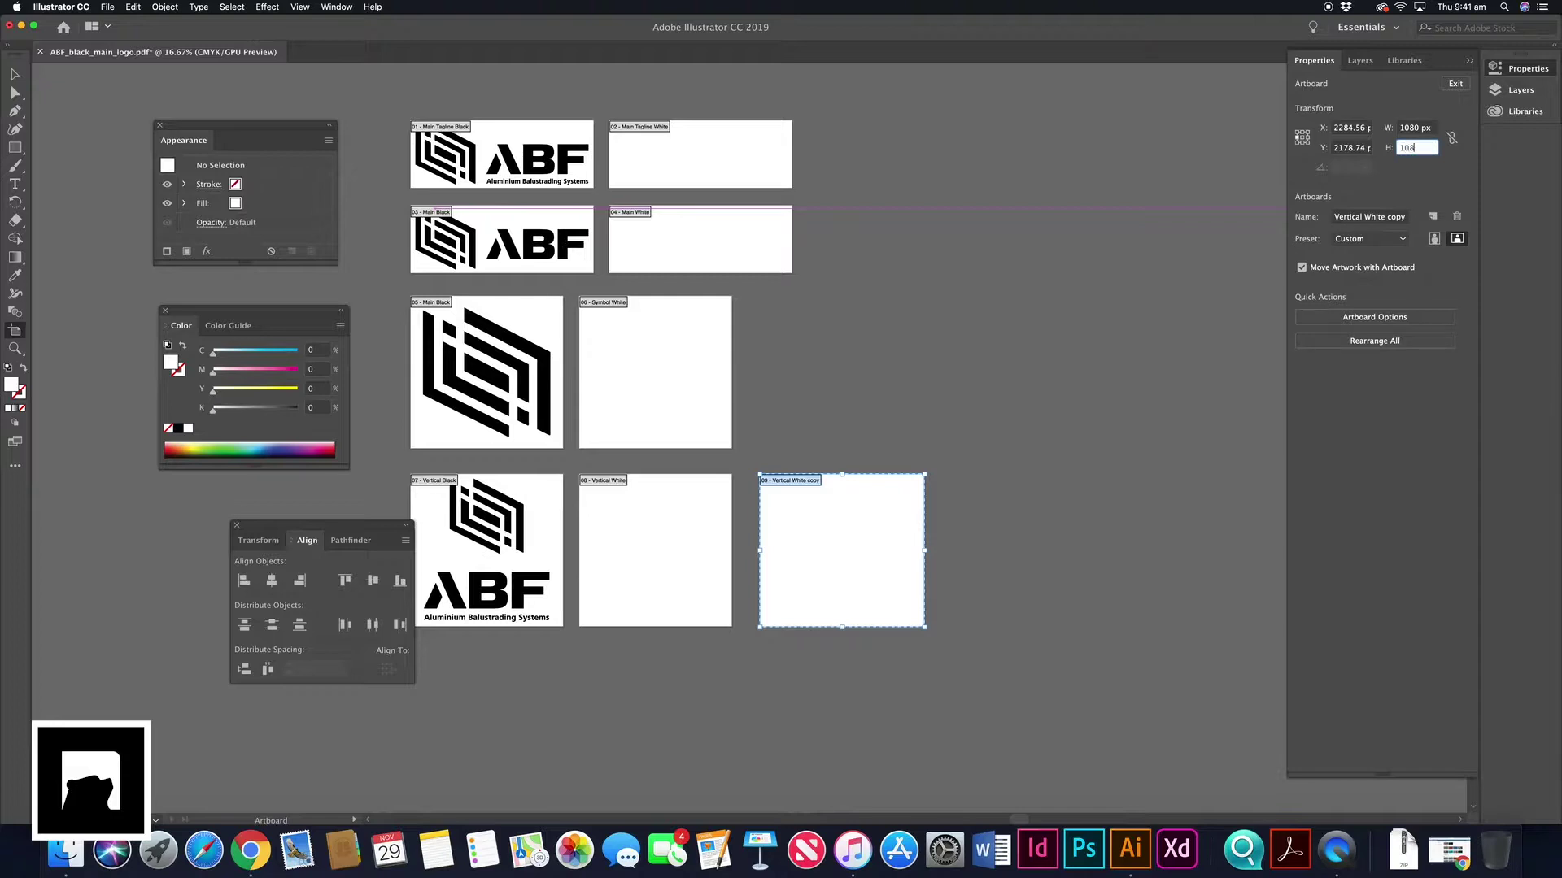
type("080")
key("Tab")
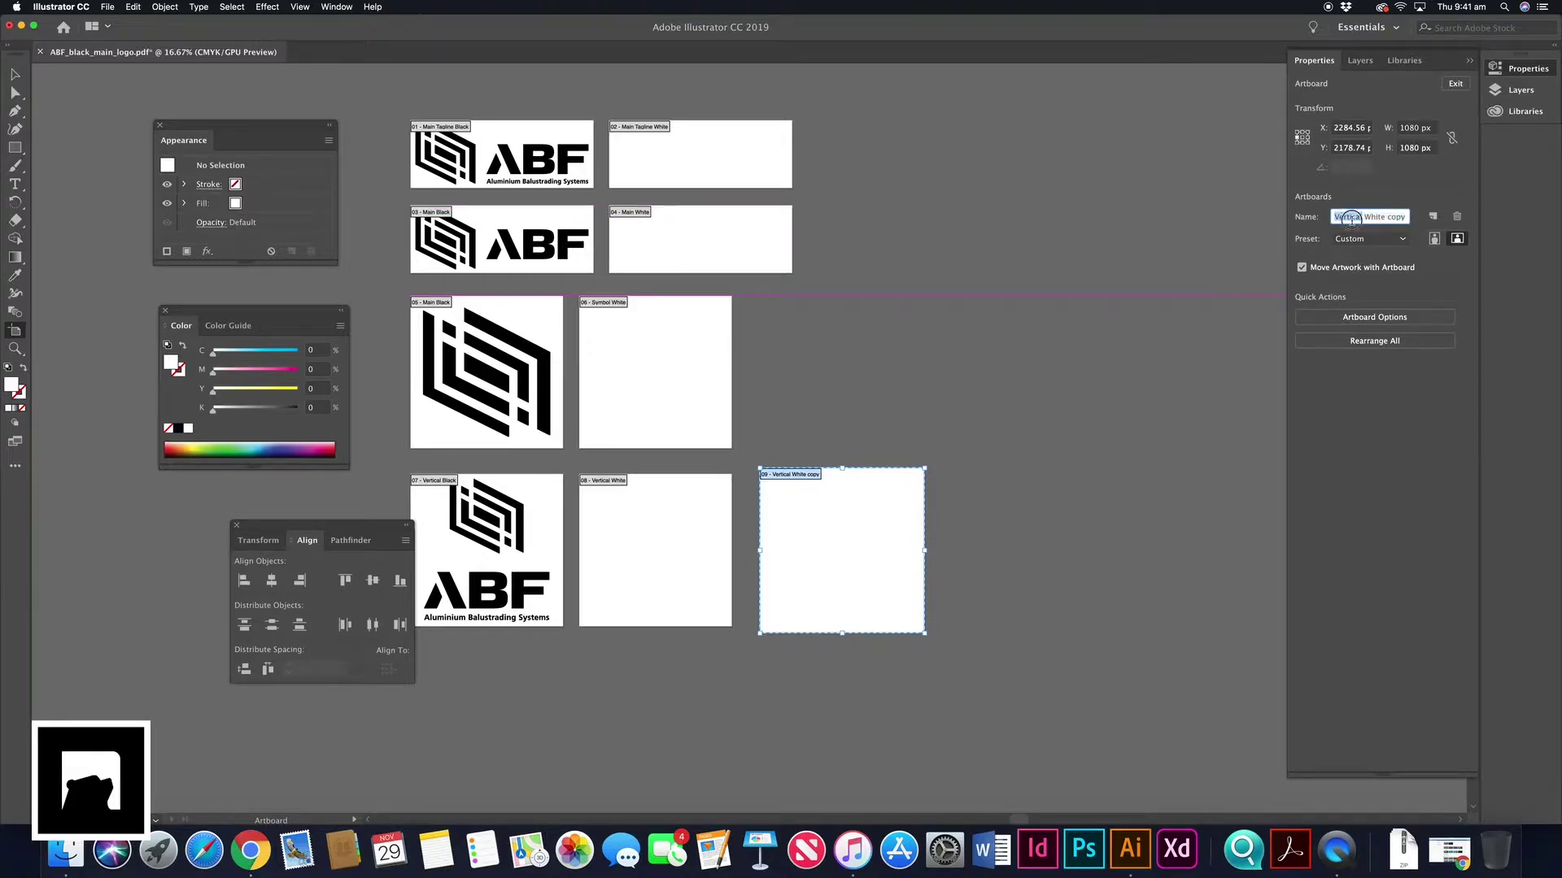
Rename the 1080 px square artboard as "Social media profile".
type("Faceb")
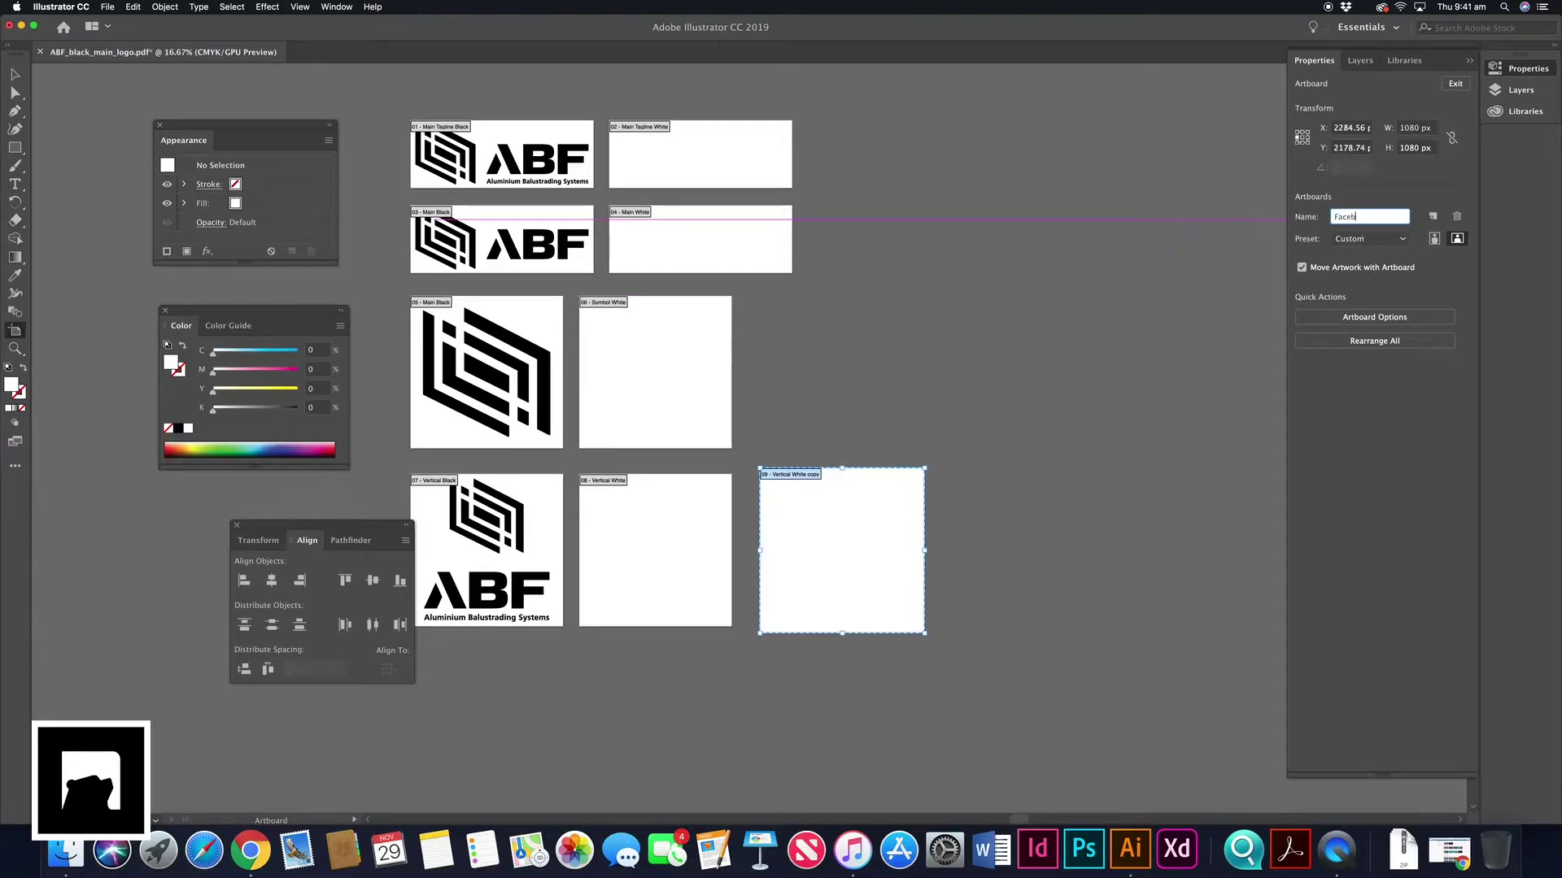
type("ook")
key("BackSpace")
key("BackSpace")
key("BackSpace")
key("BackSpace")
key("BackSpace")
key("BackSpace")
key("BackSpace")
key("BackSpace")
key("BackSpace")
key("BackSpace")
type("Social media prof")
key("Return")
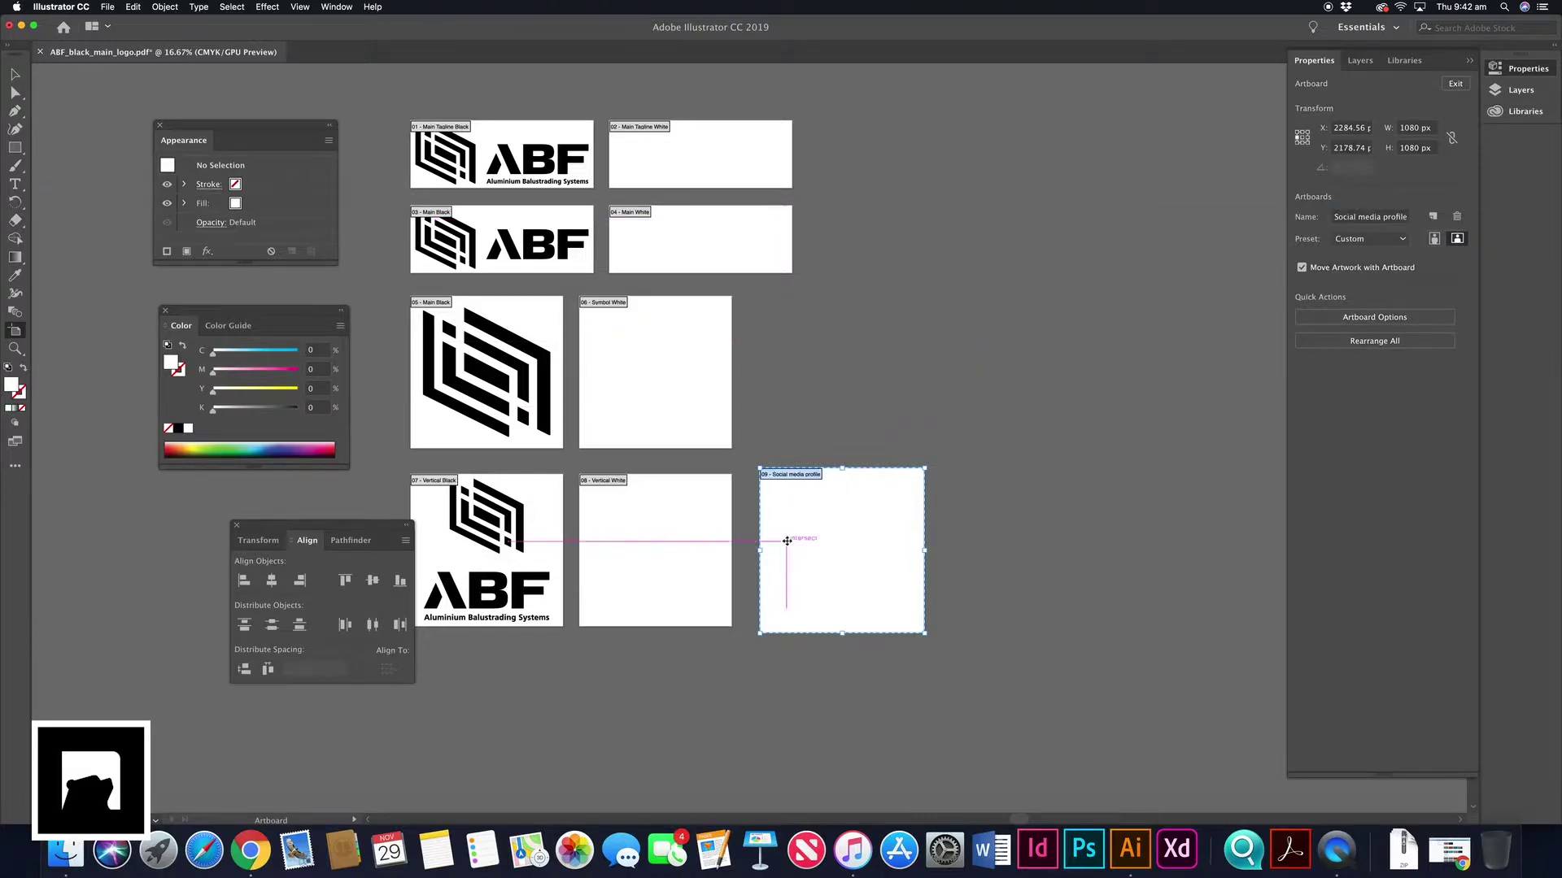
Move the white stacked logo off the "Social media profile" artboard onto the empty canvas to its right.
left_click(14, 74)
key("super+shift+v")
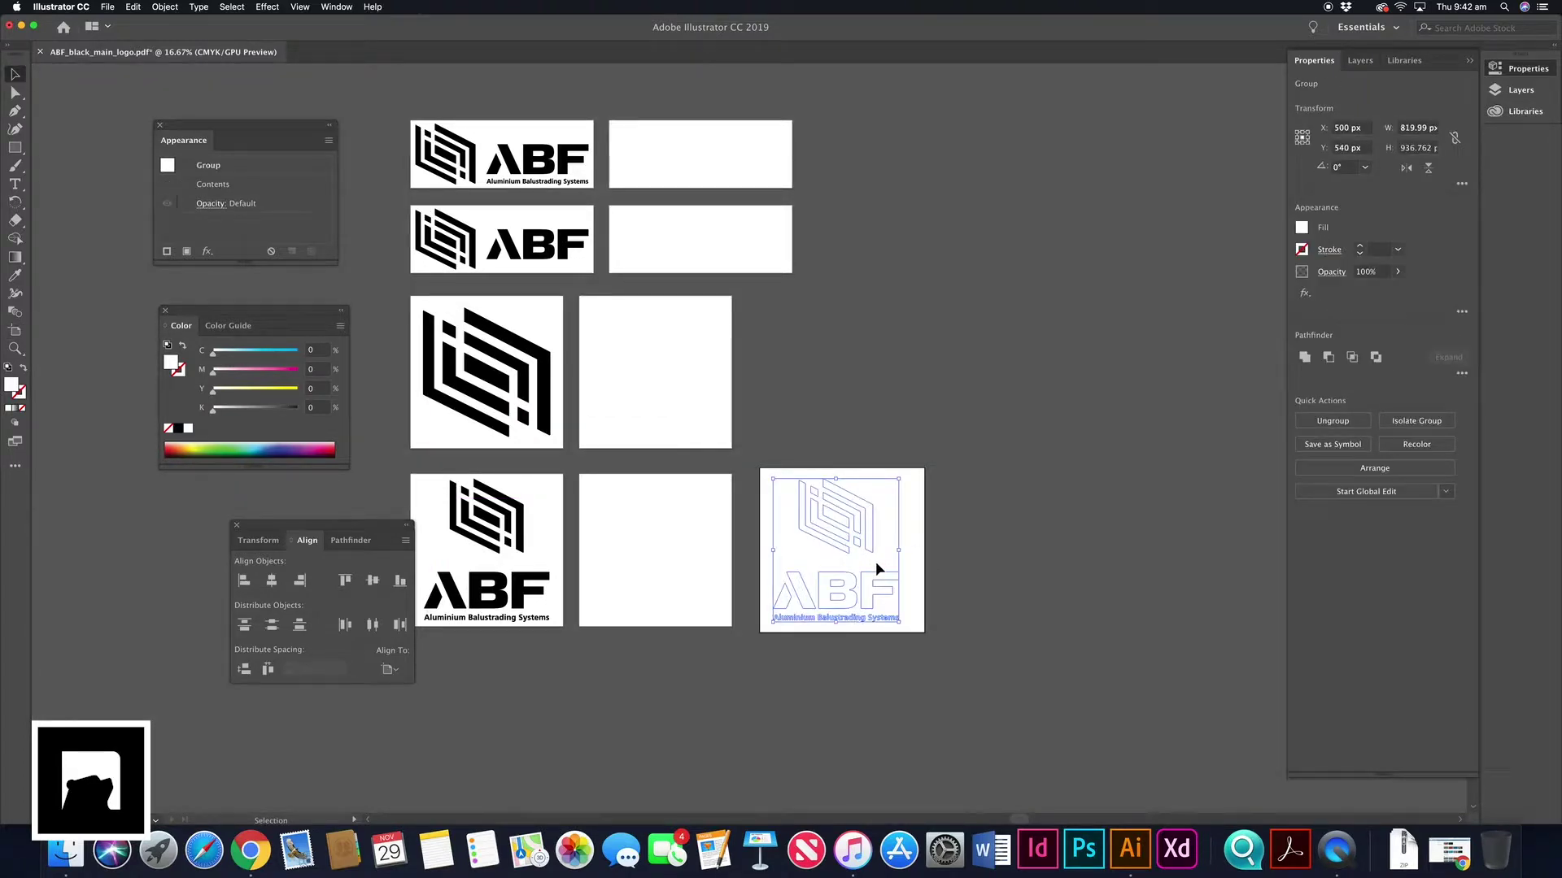
key("Delete")
key("m")
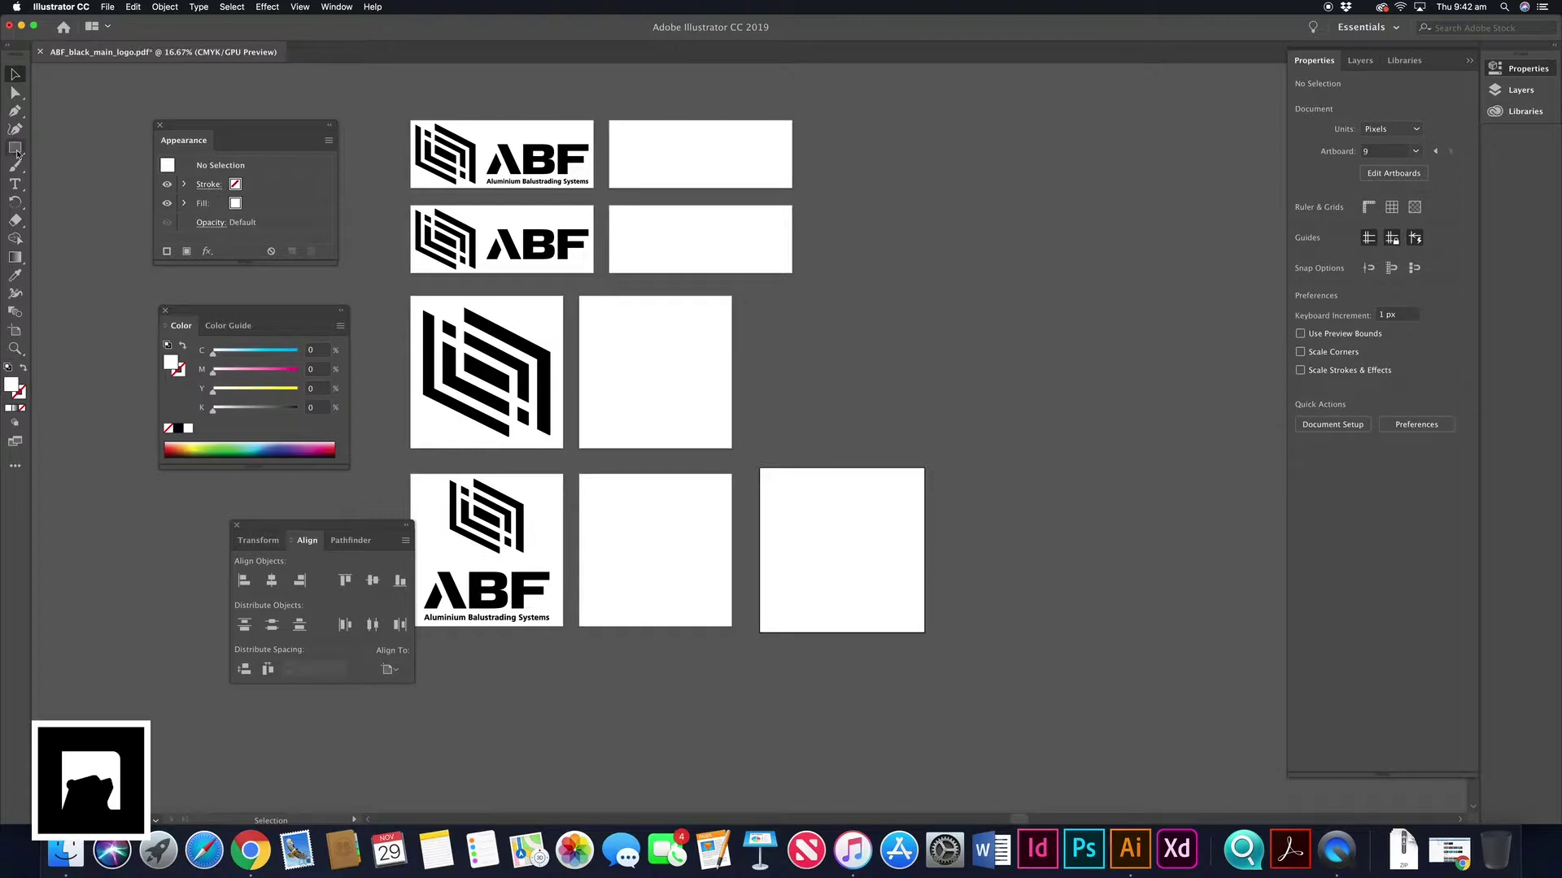
key("v")
key("super+shift+v")
left_click_drag(836, 592, 999, 592)
left_click(65, 221)
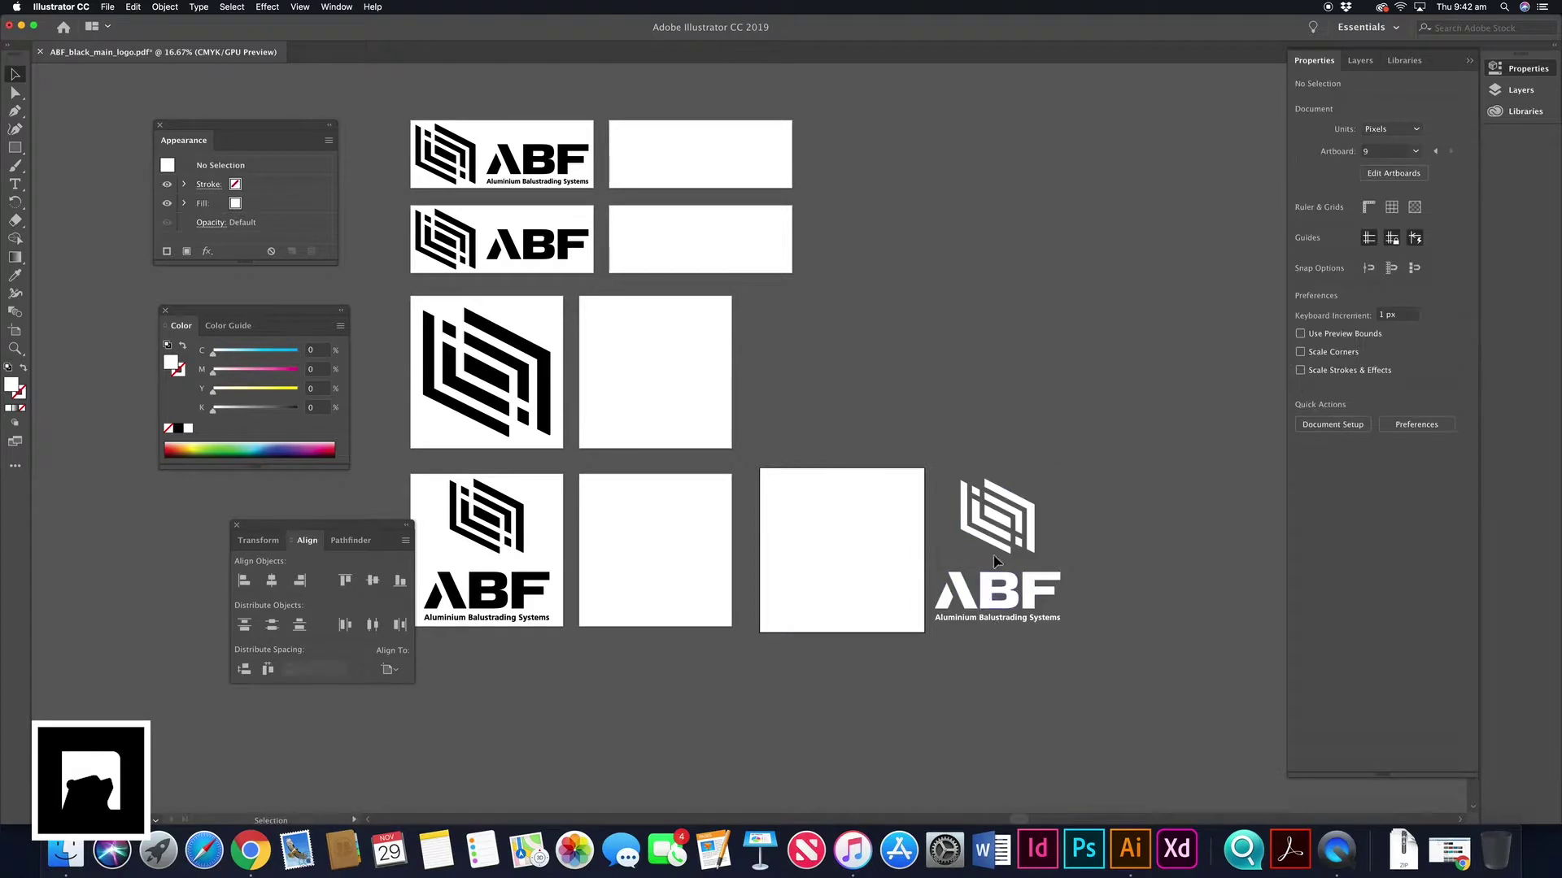
Draw a square of about 1080 px covering the "Social media profile" artboard and fill it with black.
left_click(14, 147)
mouse_move(758, 467)
left_mouse_down()
mouse_move(802, 488)
mouse_move(913, 627)
mouse_move(898, 585)
left_mouse_up()
key("super+z")
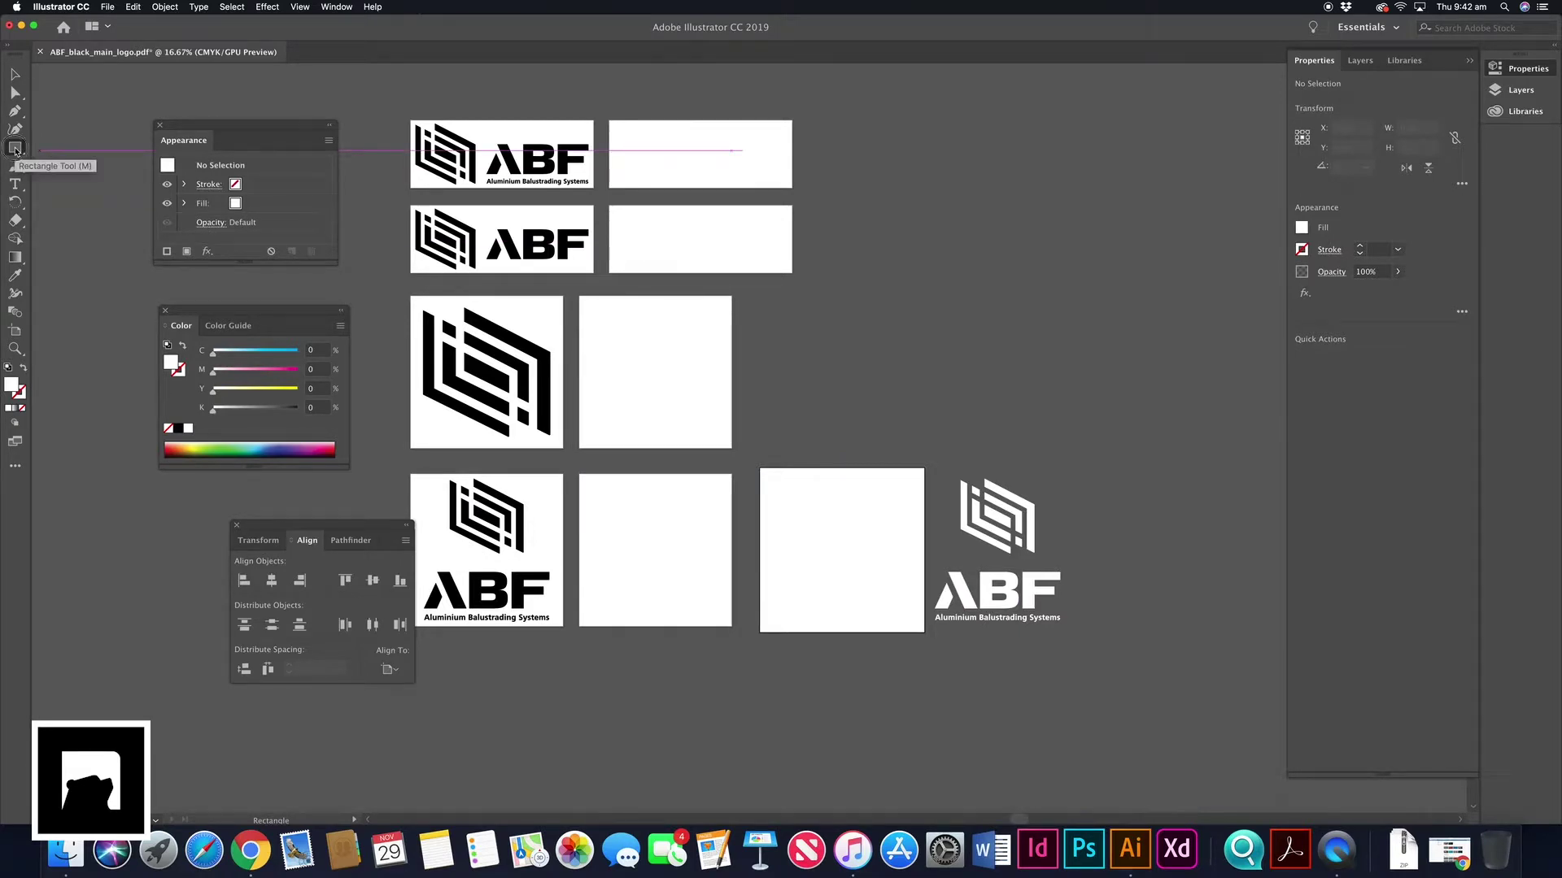
left_click_drag(760, 467, 923, 580)
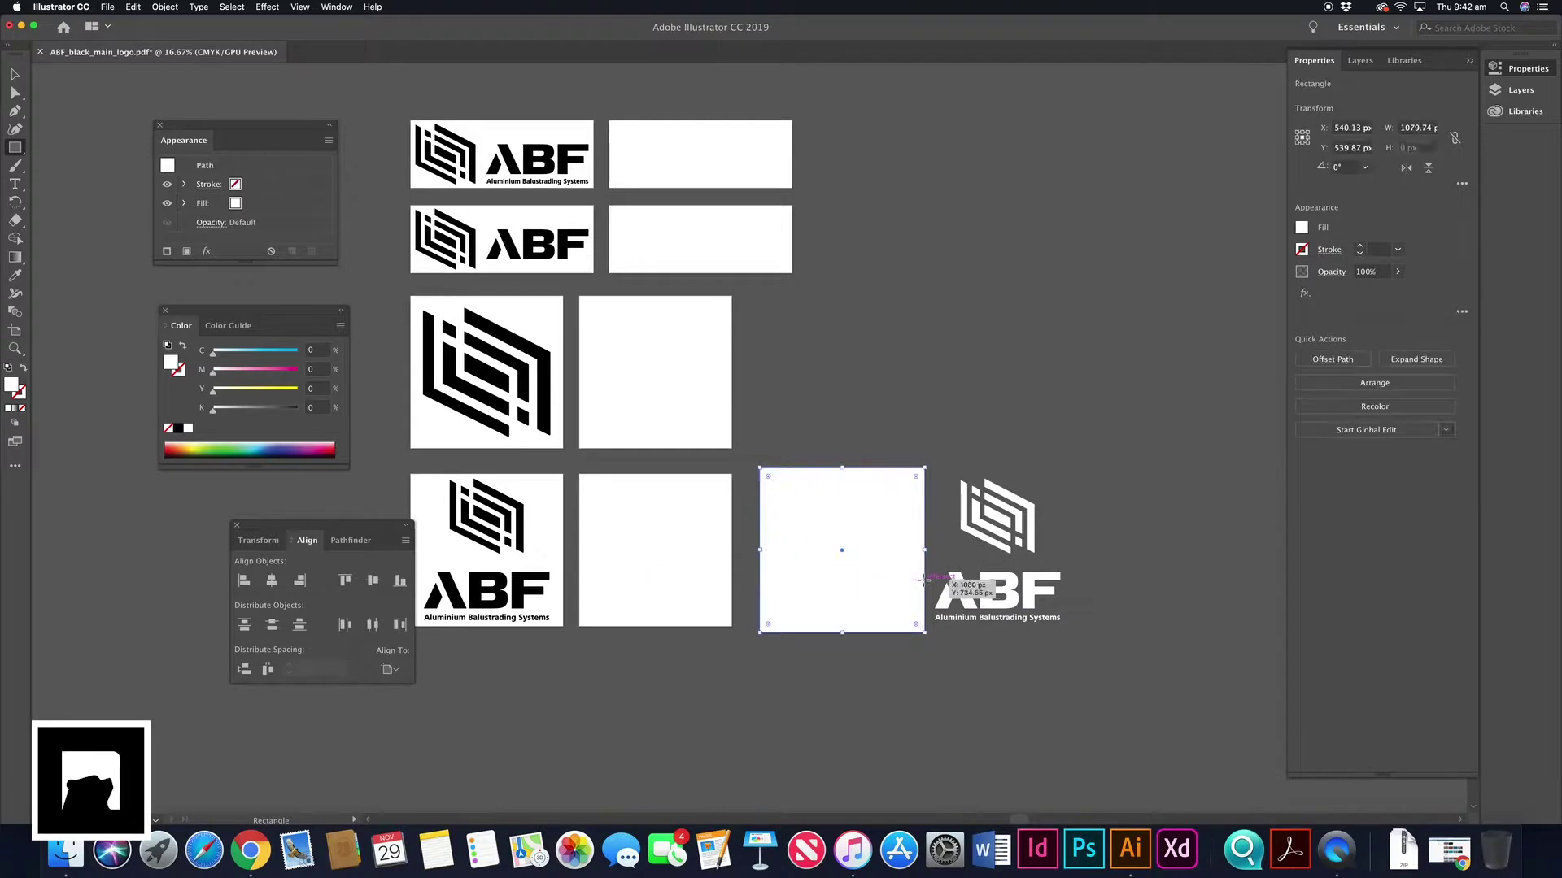
left_click(1301, 229)
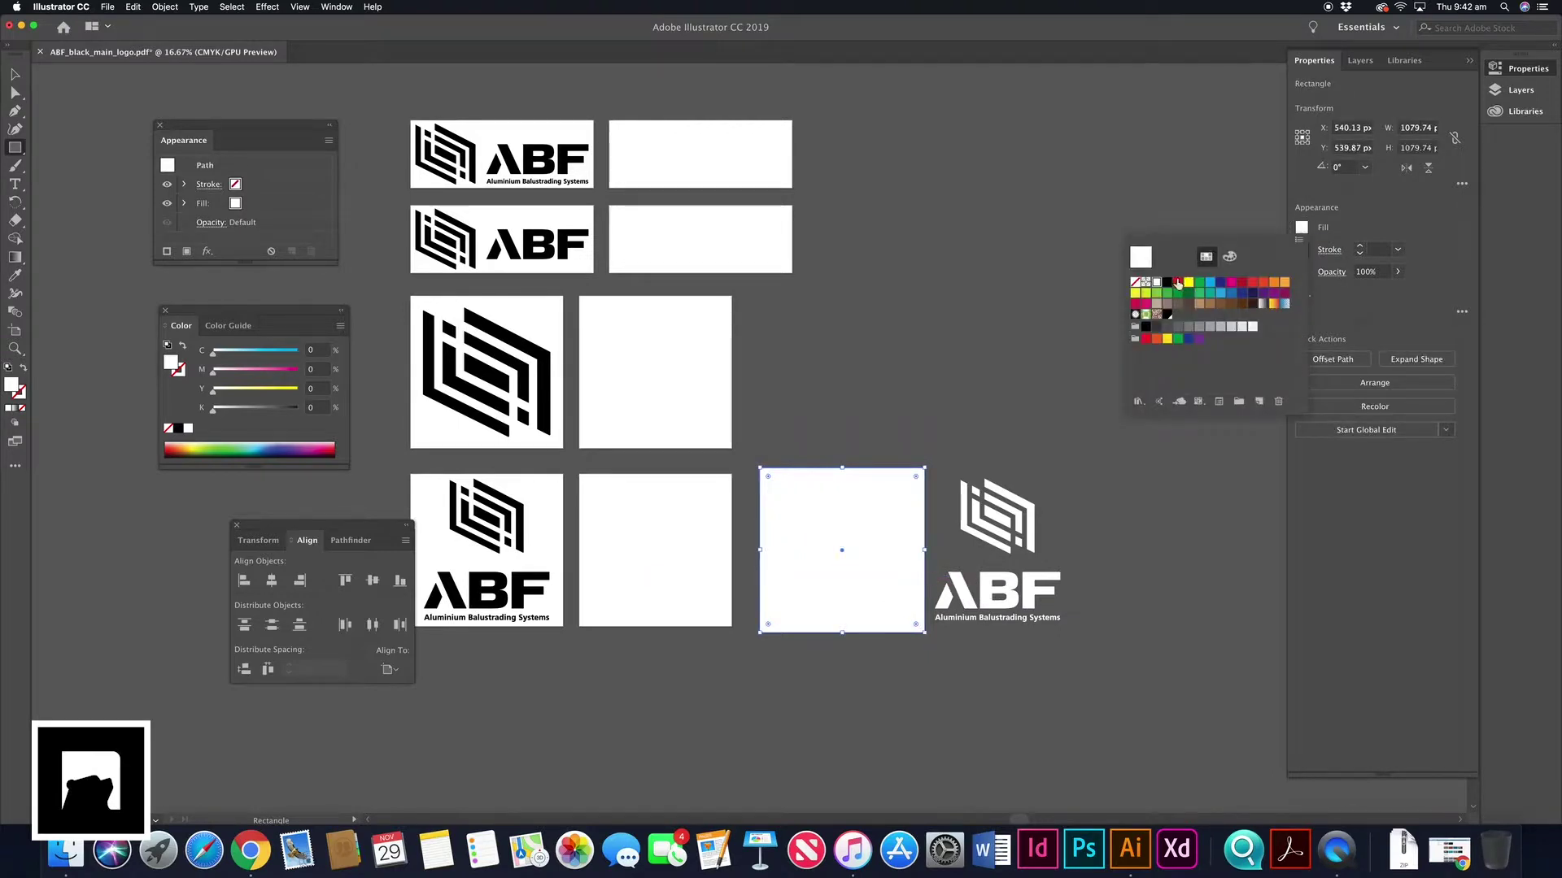
left_click(1167, 282)
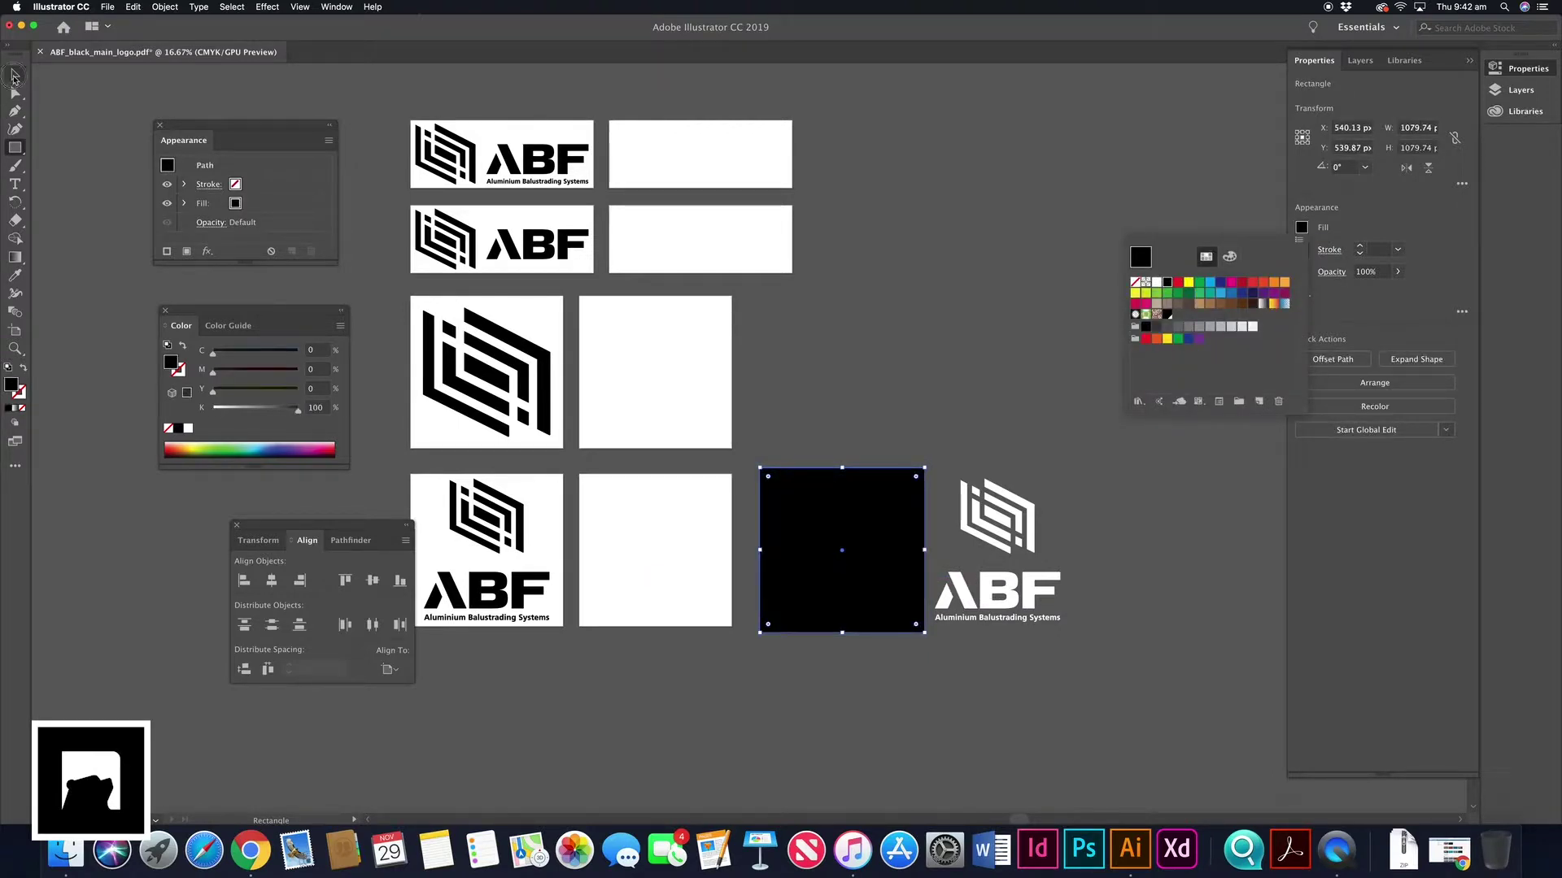
Set the black square's width and height to exactly 1080 px each.
left_click(14, 77)
key("v")
left_click(1073, 408)
left_click(885, 508)
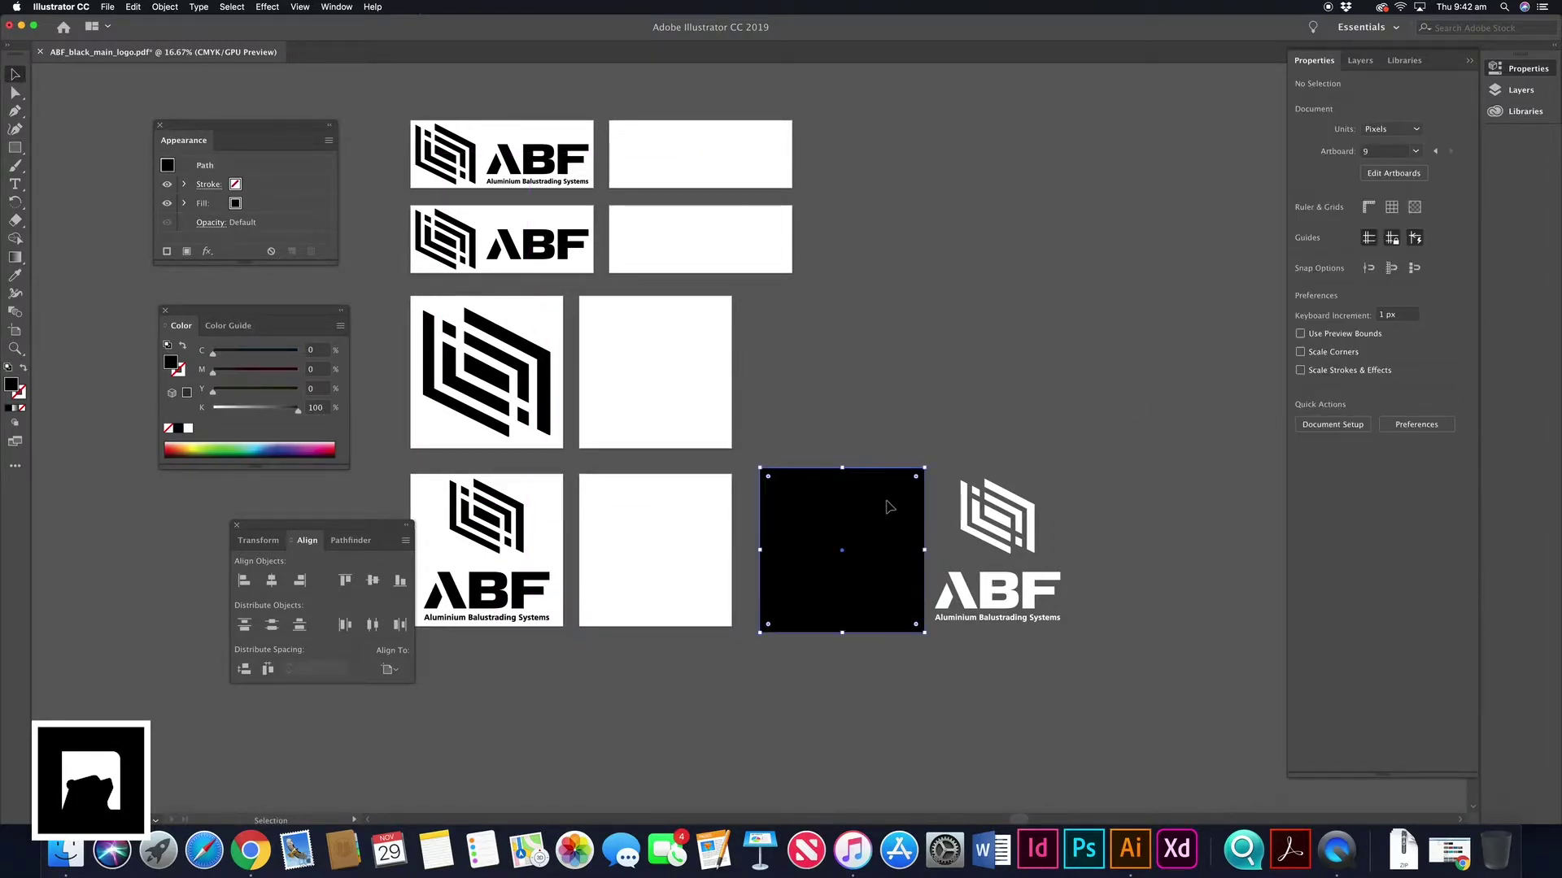
double_click(1415, 128)
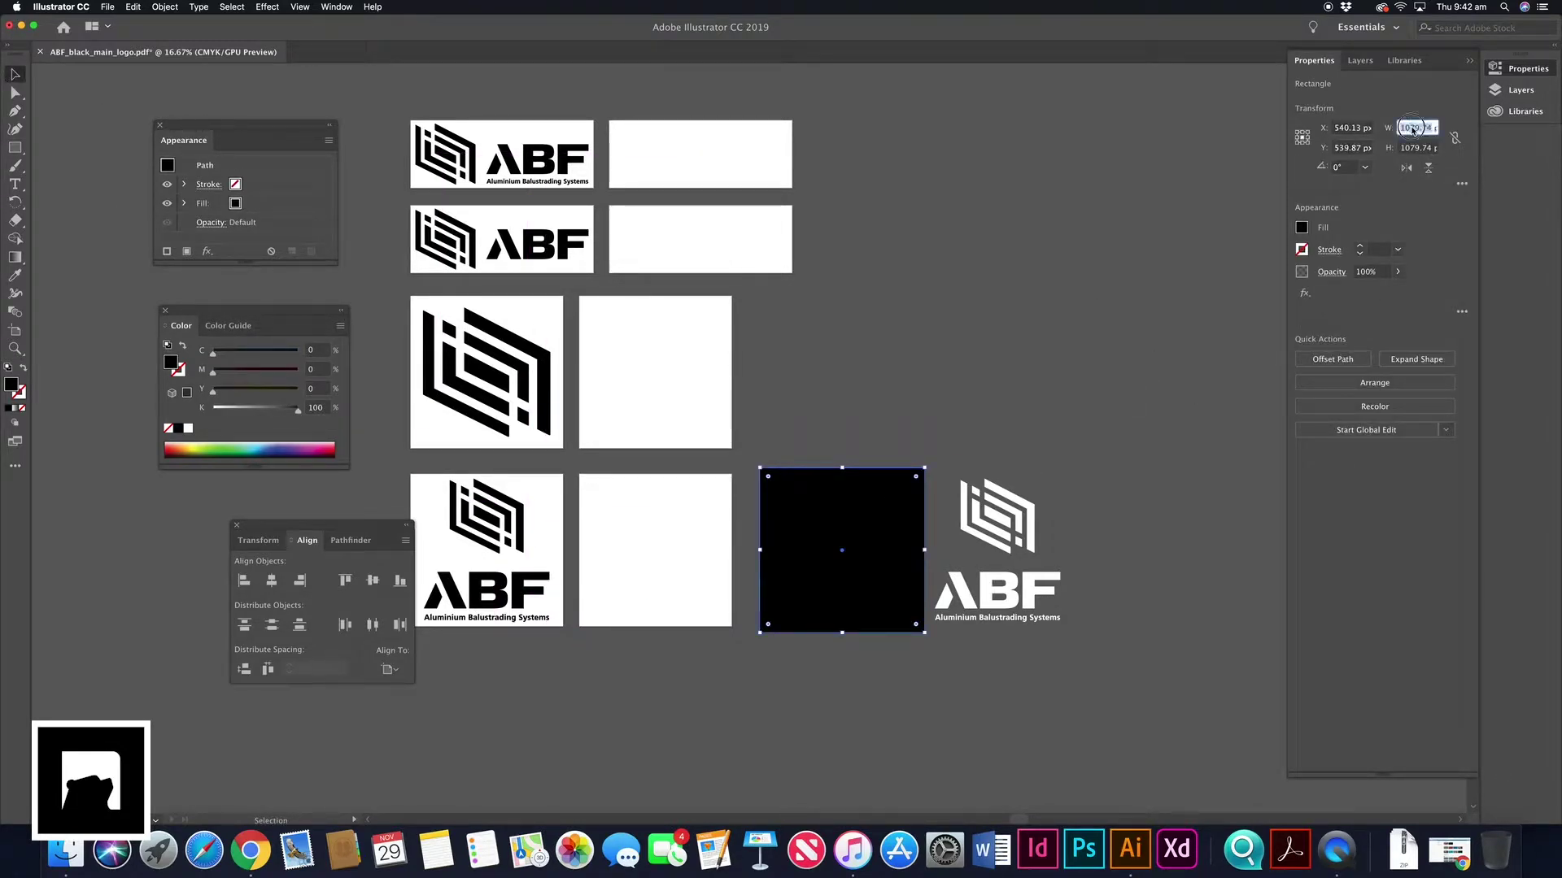
type("1080")
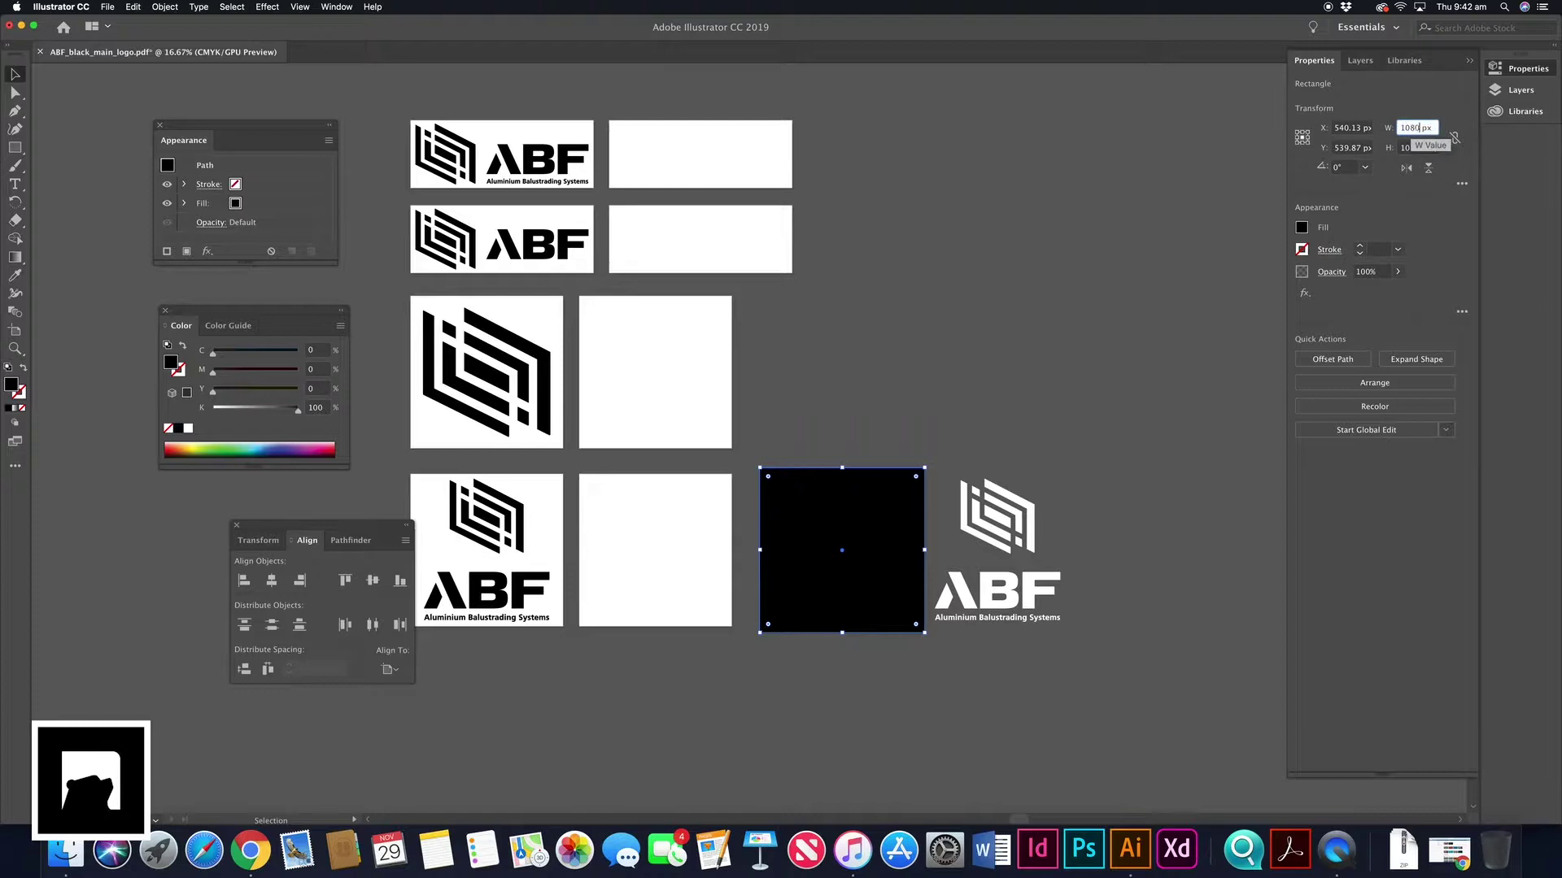
key("Tab")
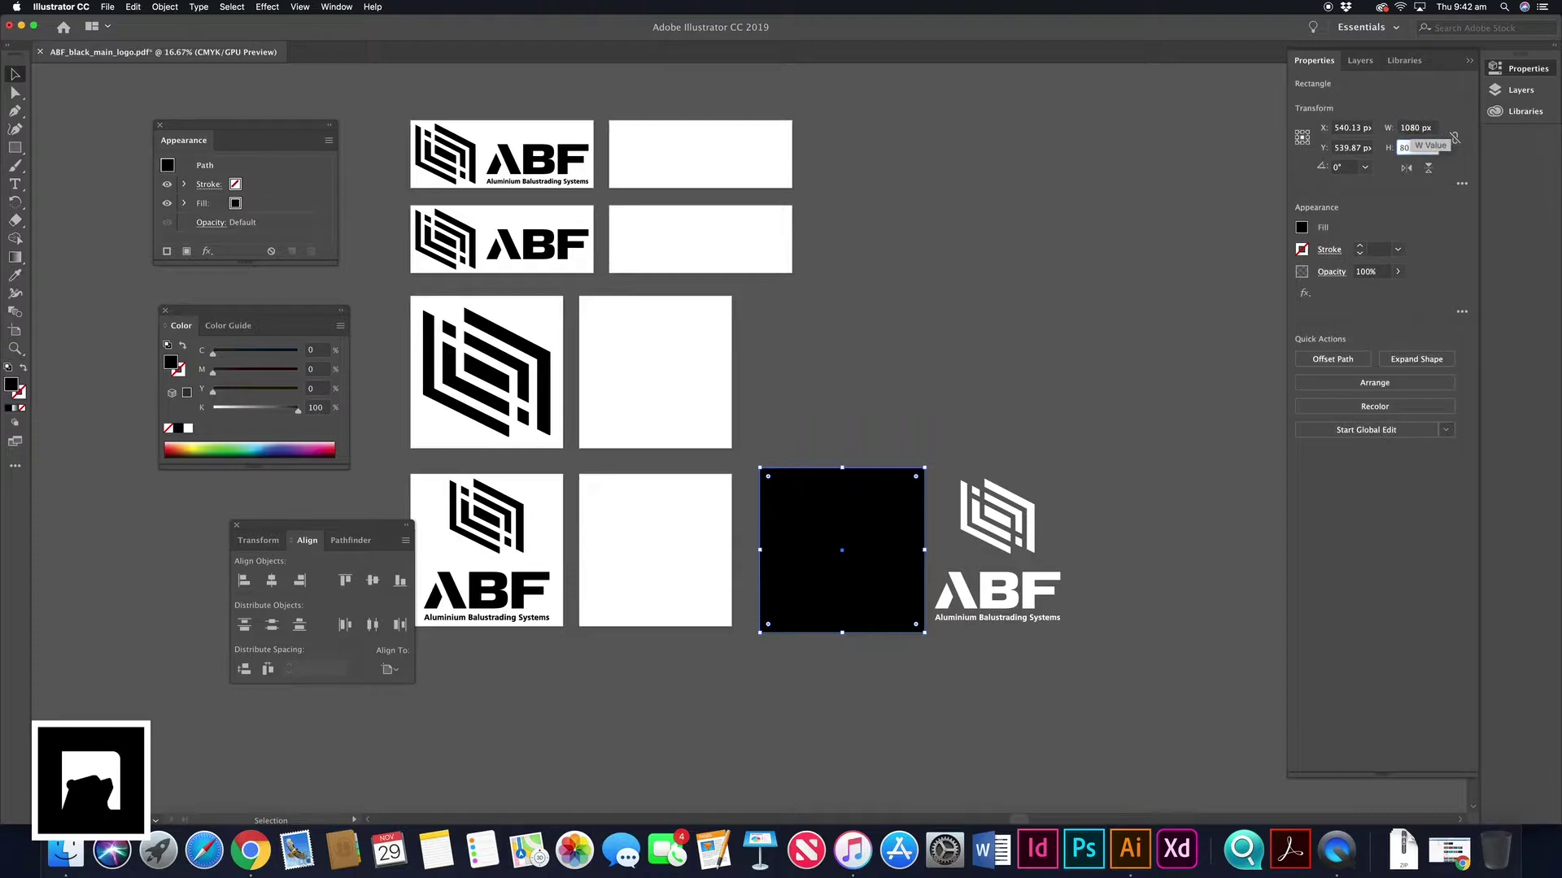
type("10")
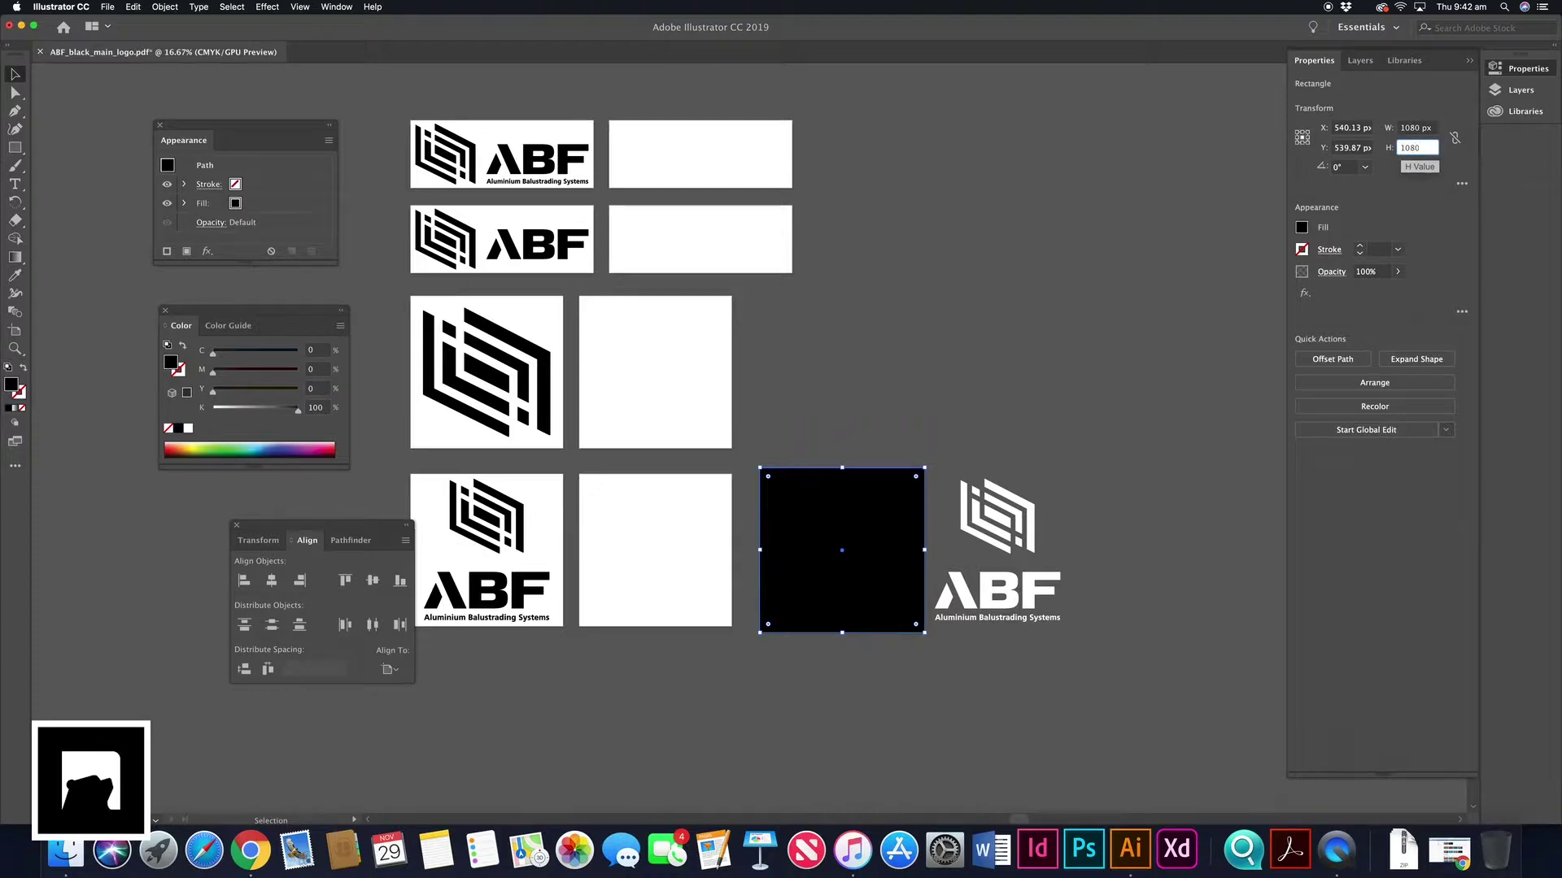
key("Return")
Center the black square horizontally and vertically on the "Social media profile" artboard.
left_click(1098, 340)
left_click(872, 587)
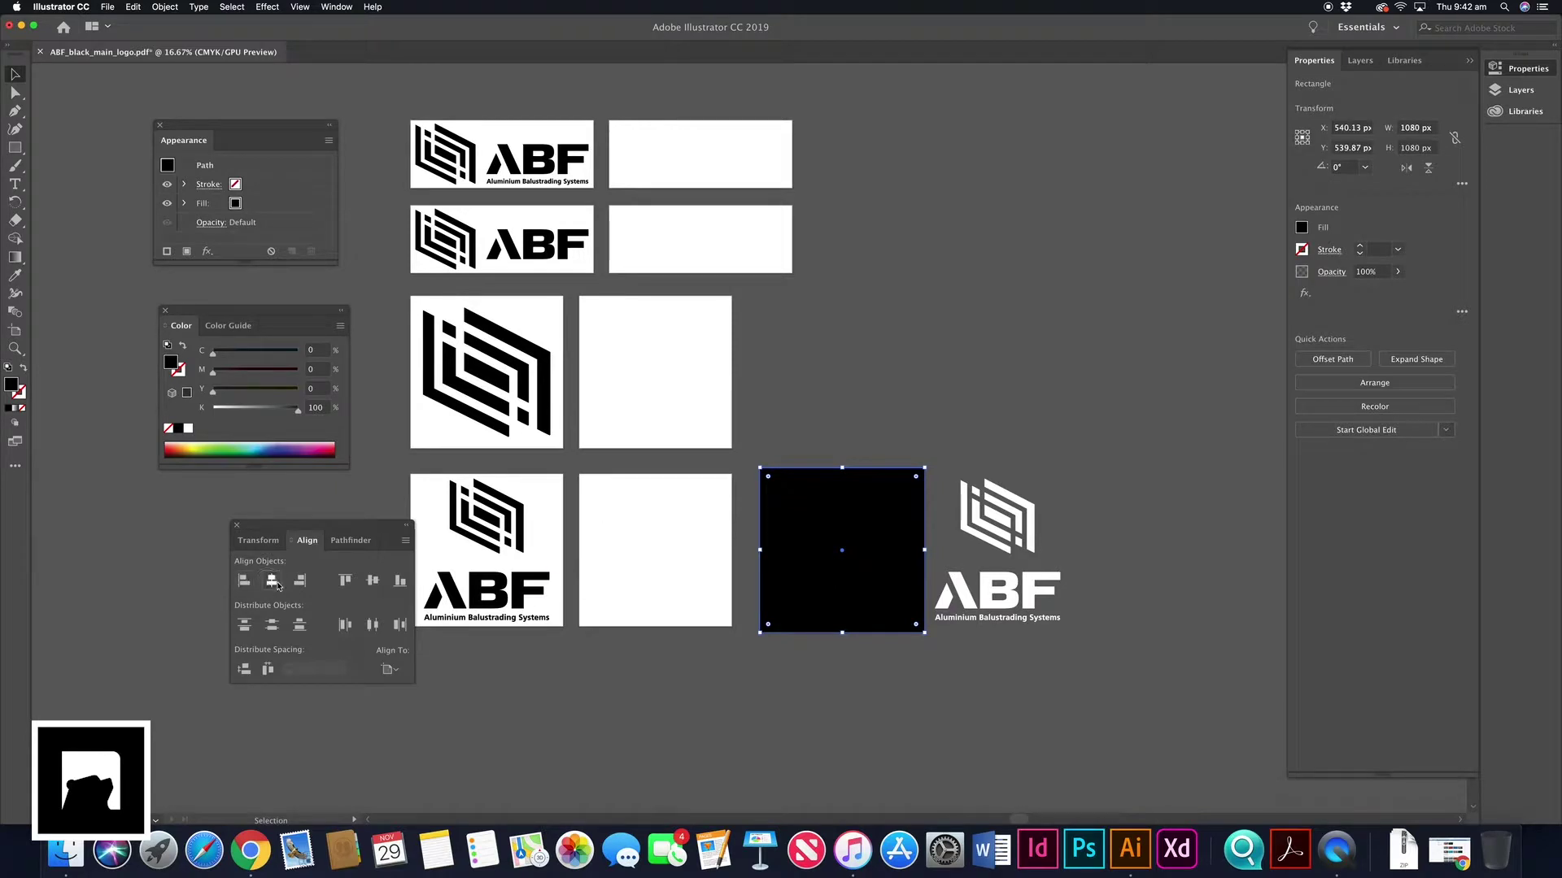
left_click(374, 581)
left_click(828, 719)
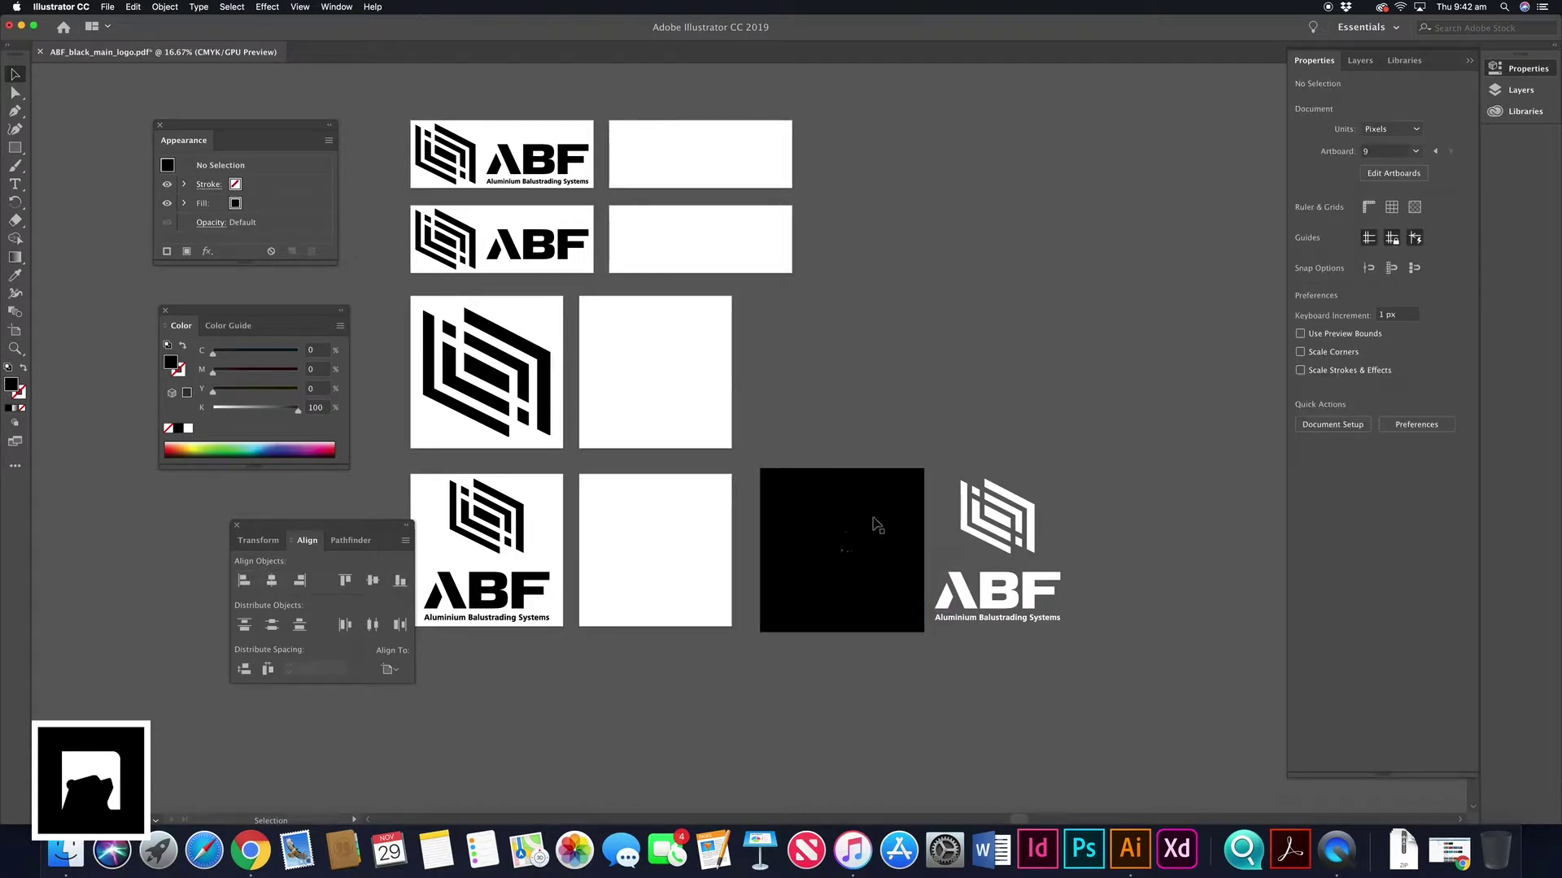
Bring the white stacked logo beside the black square to the front of the stacking order.
left_click(1002, 591)
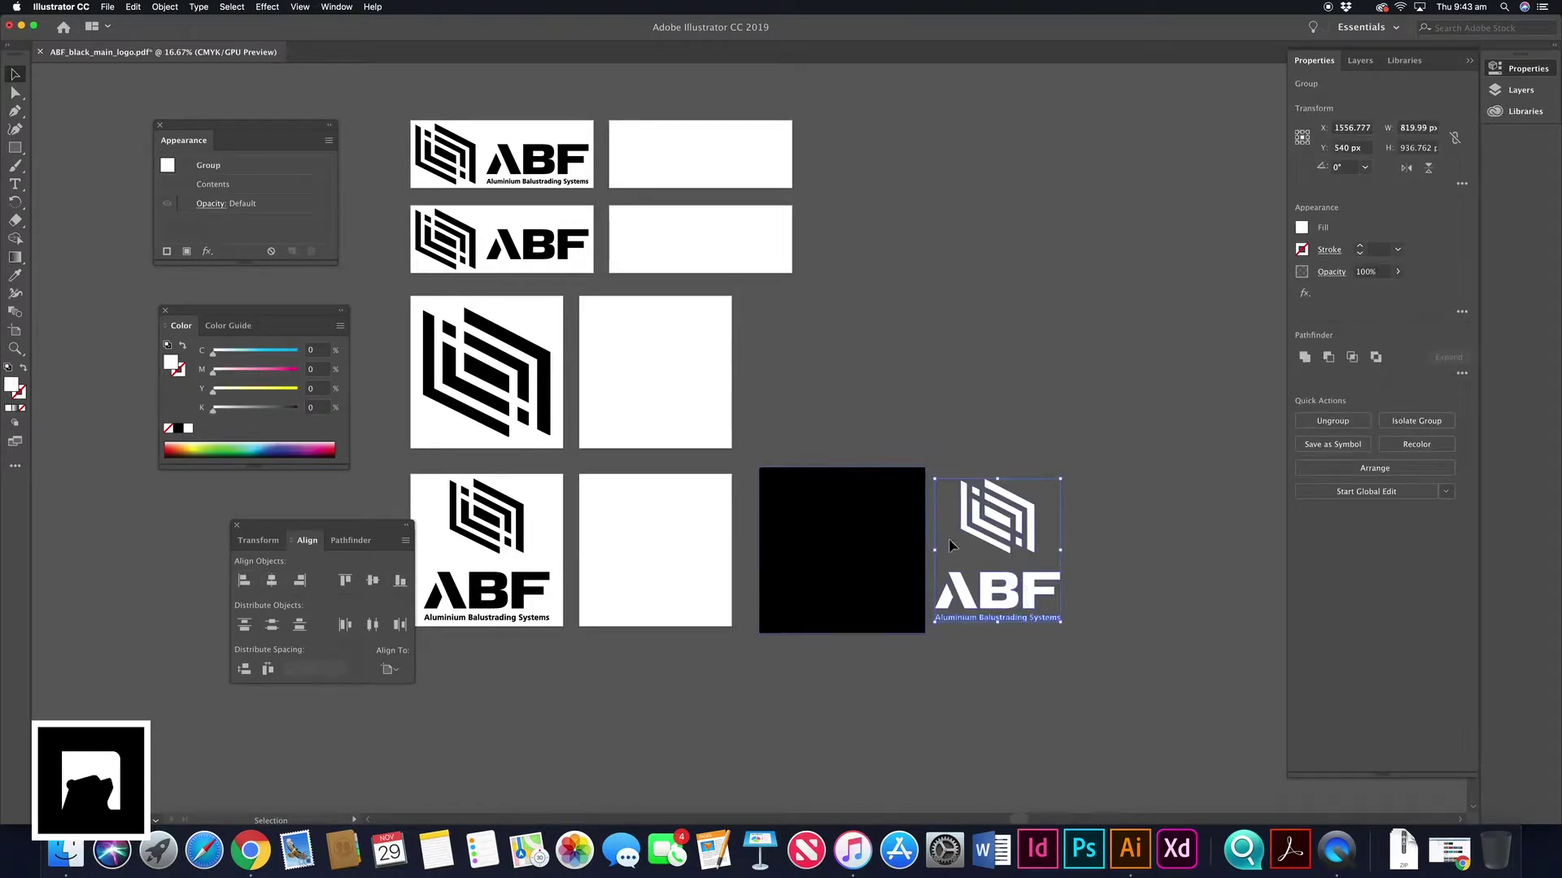
right_click(1008, 593)
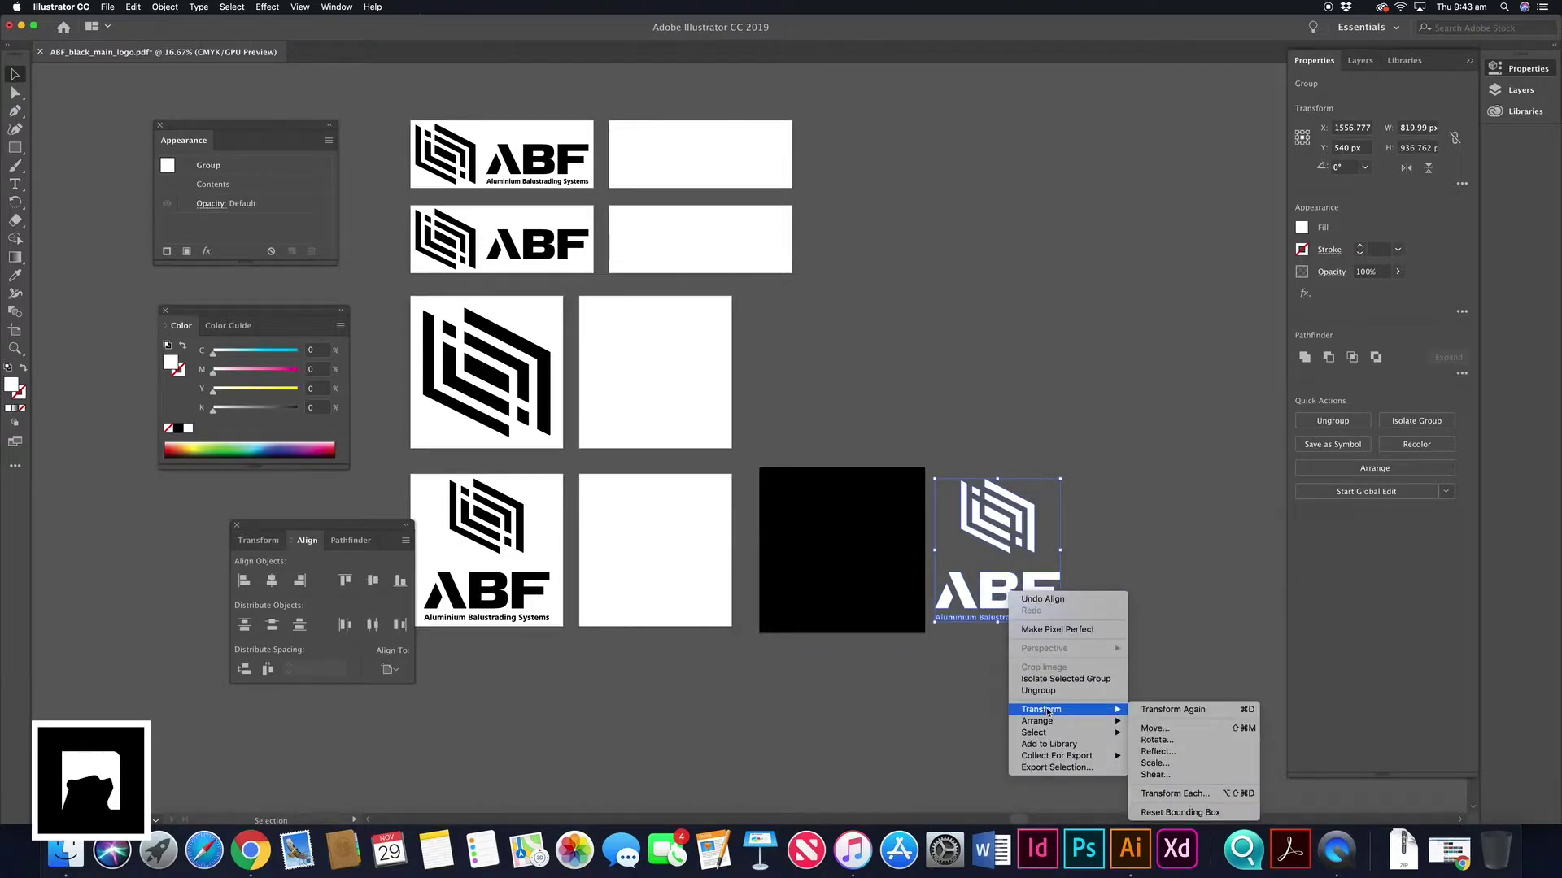
mouse_move(1053, 723)
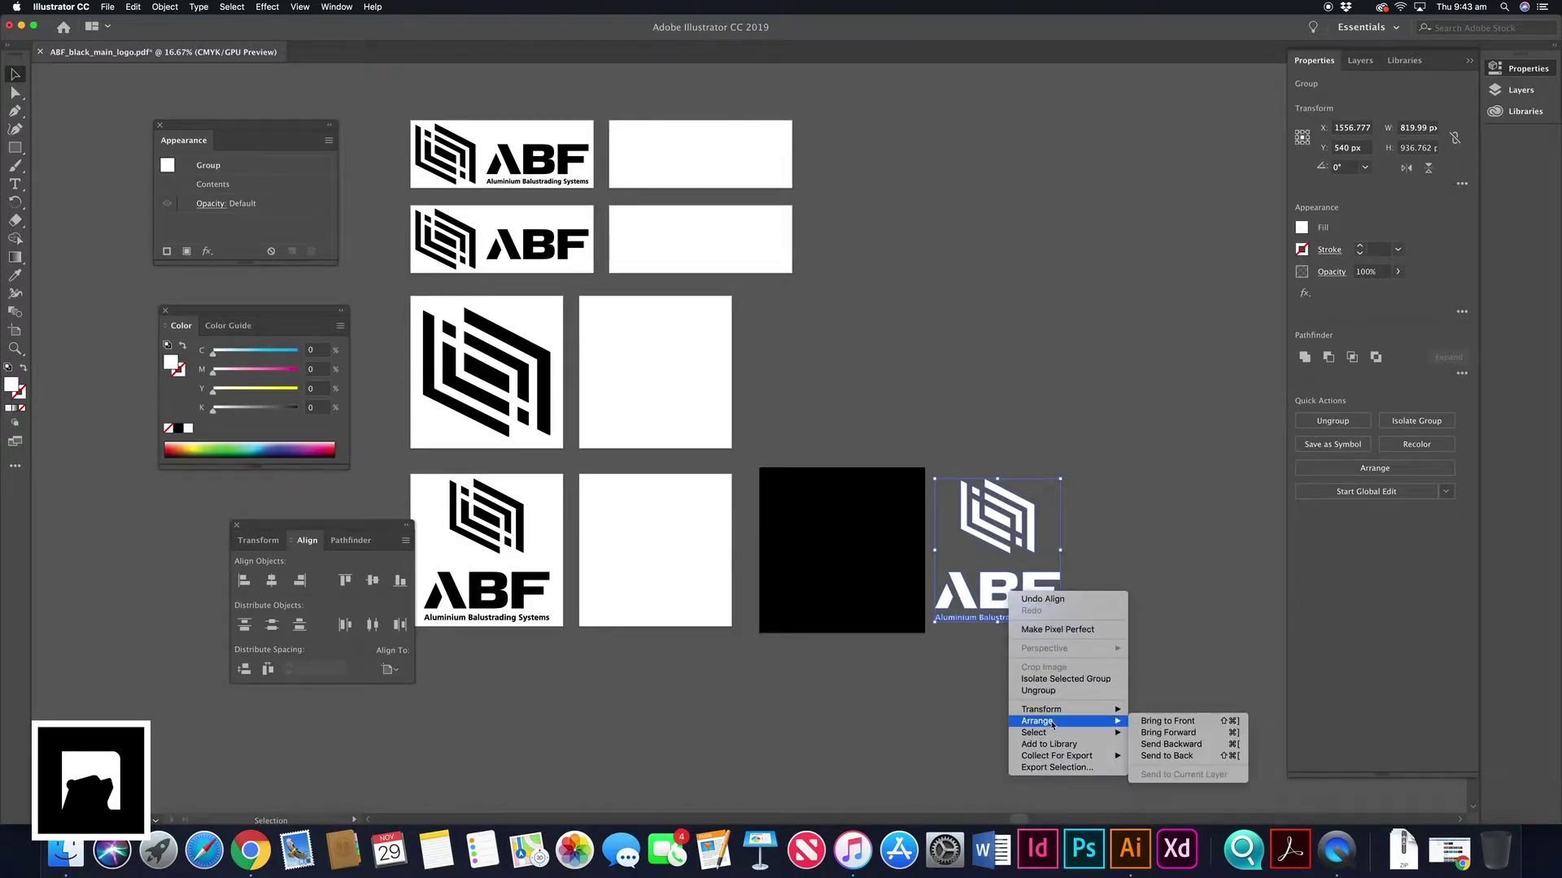
left_click(1141, 723)
Move the white logo onto the center of the black square and scale it down proportionally to leave a wide margin.
left_click_drag(1020, 590, 885, 588)
left_click_drag(904, 474, 886, 490)
left_click(1045, 520)
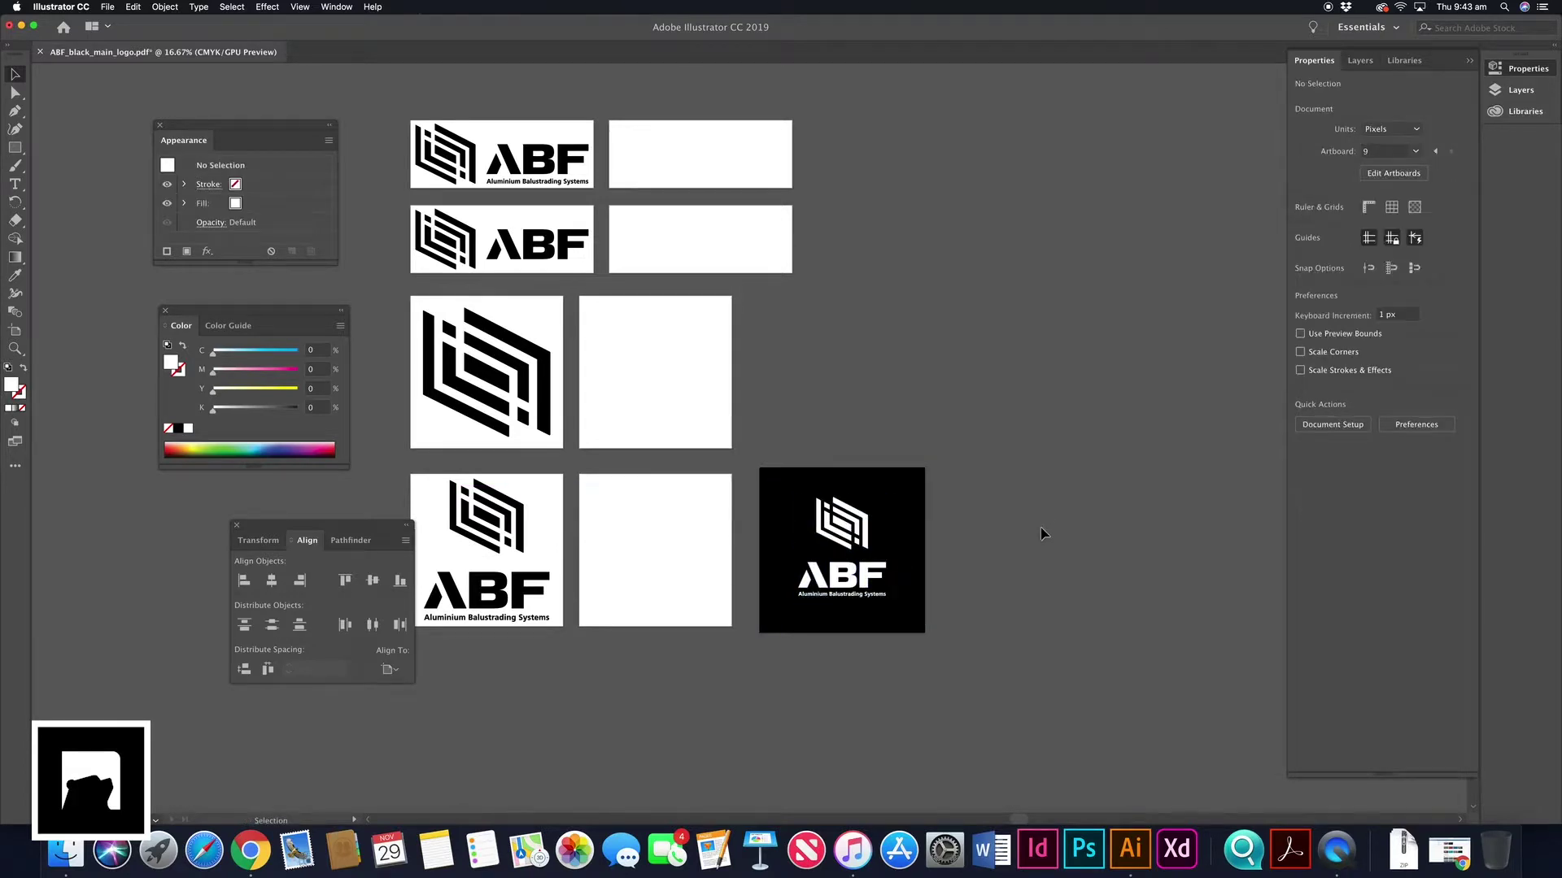
Resize the white logo on the black square to about 622 × 710 px and center it vertically on the artboard.
left_click(846, 561)
left_click_drag(886, 491, 889, 491)
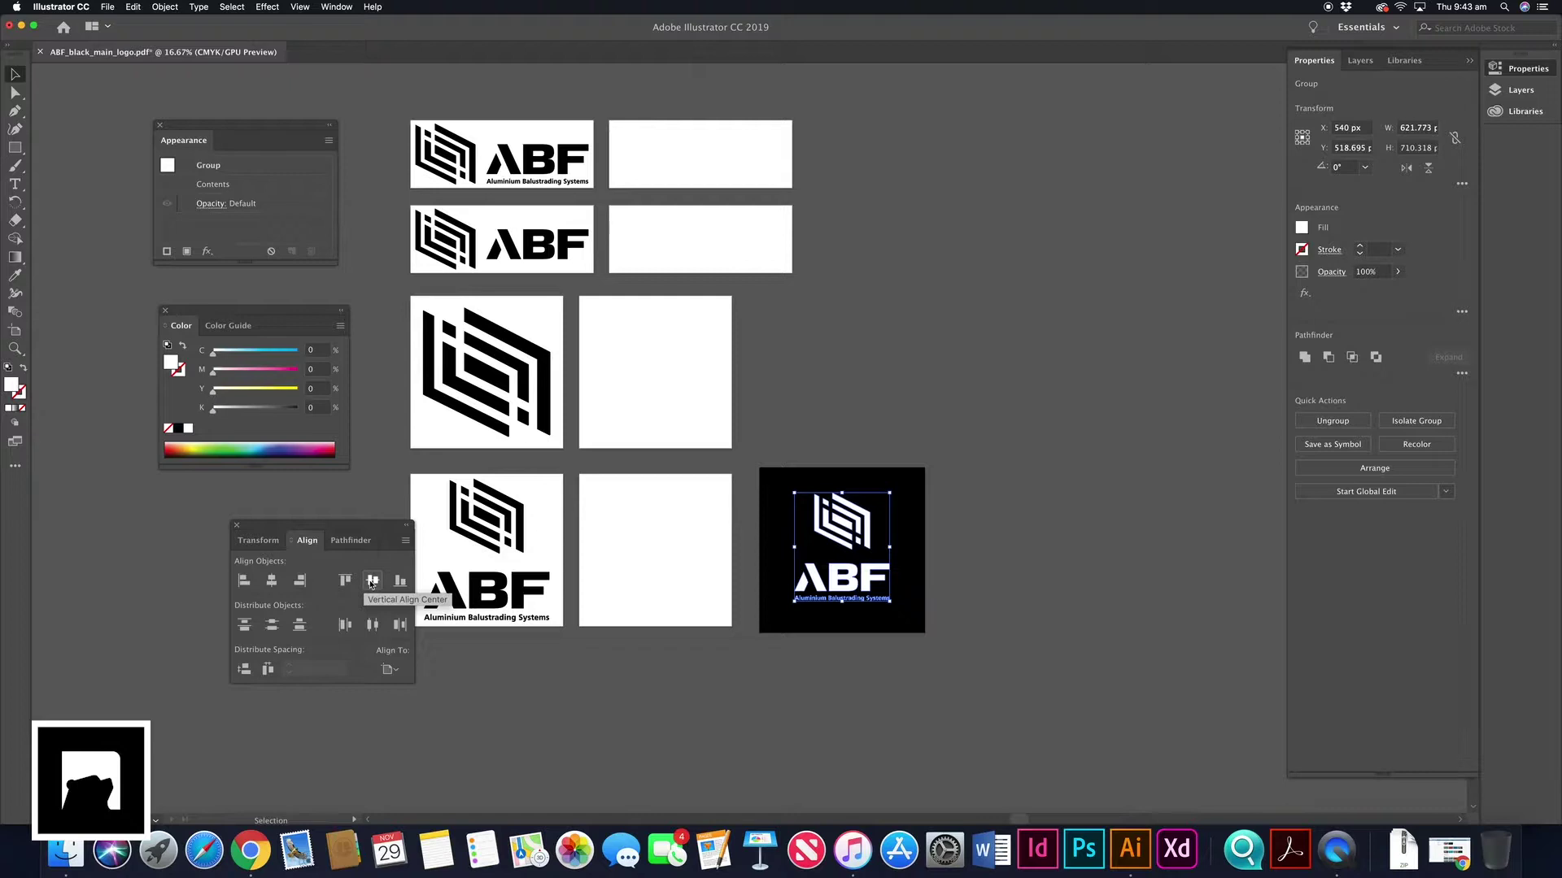
left_click(372, 581)
left_click(1026, 537)
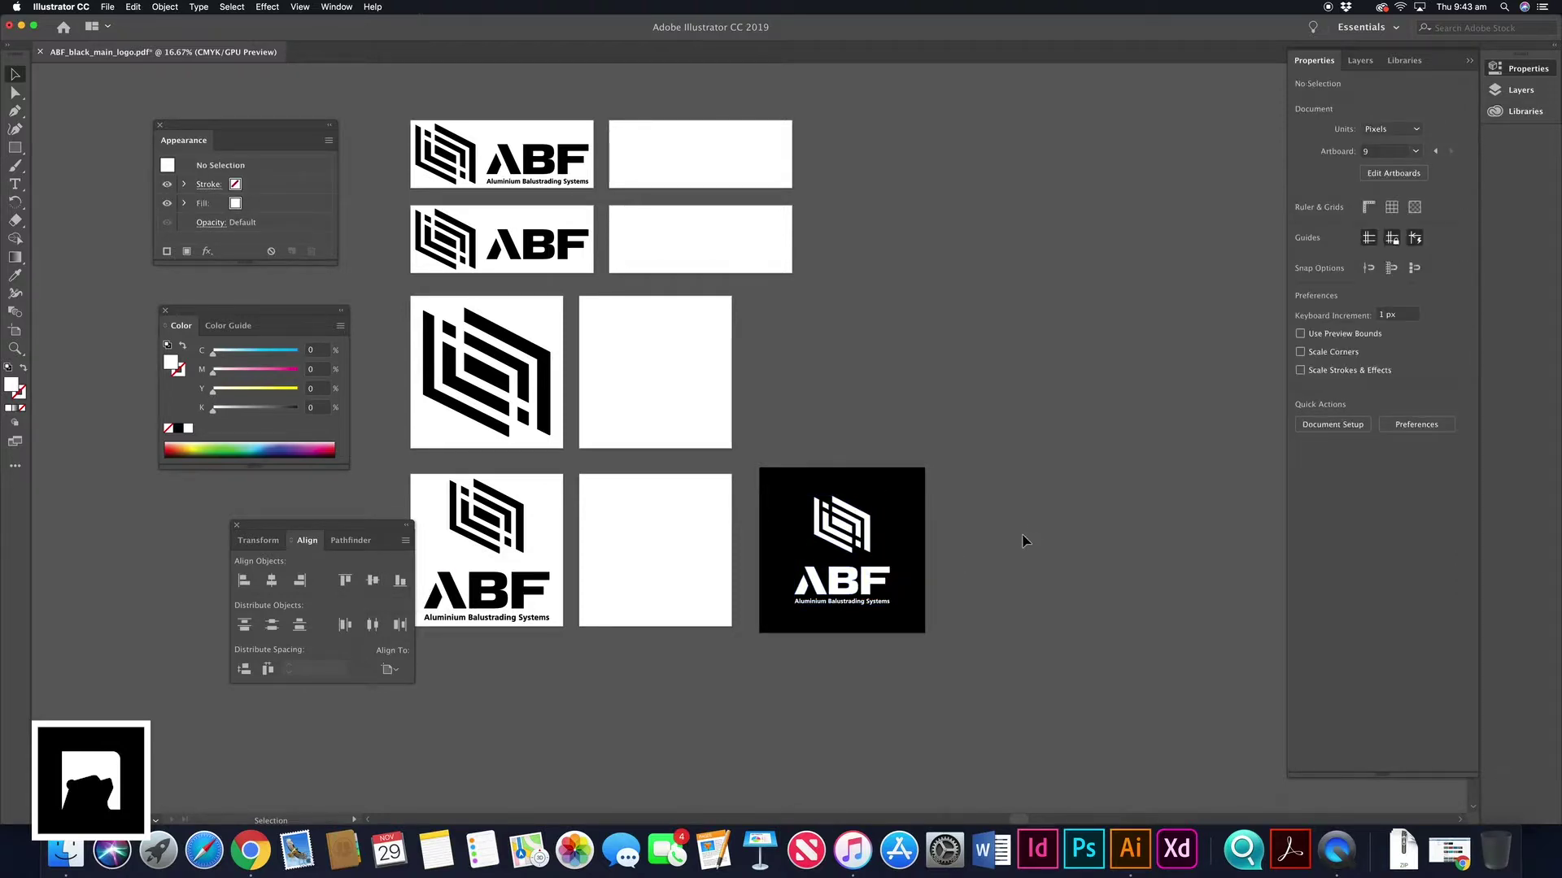
Show the Artboards panel, place it in the empty area beside the artwork and resize it to list all the artboards.
scroll(1025, 541, "down", 3)
scroll(1025, 541, "left", 2)
scroll(1041, 522, "up", 2)
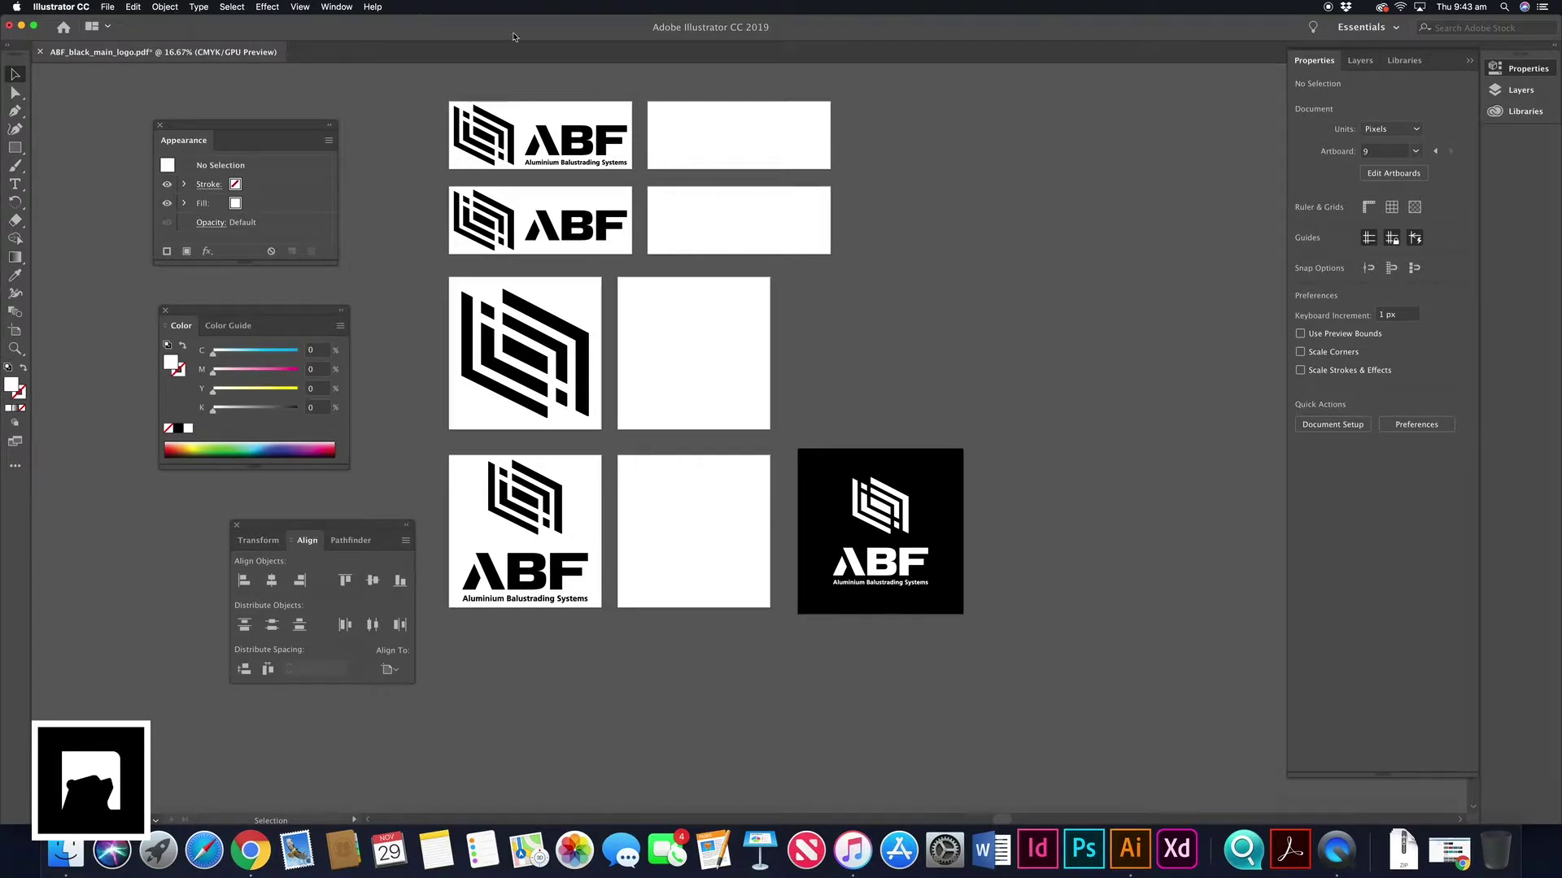
left_click(336, 7)
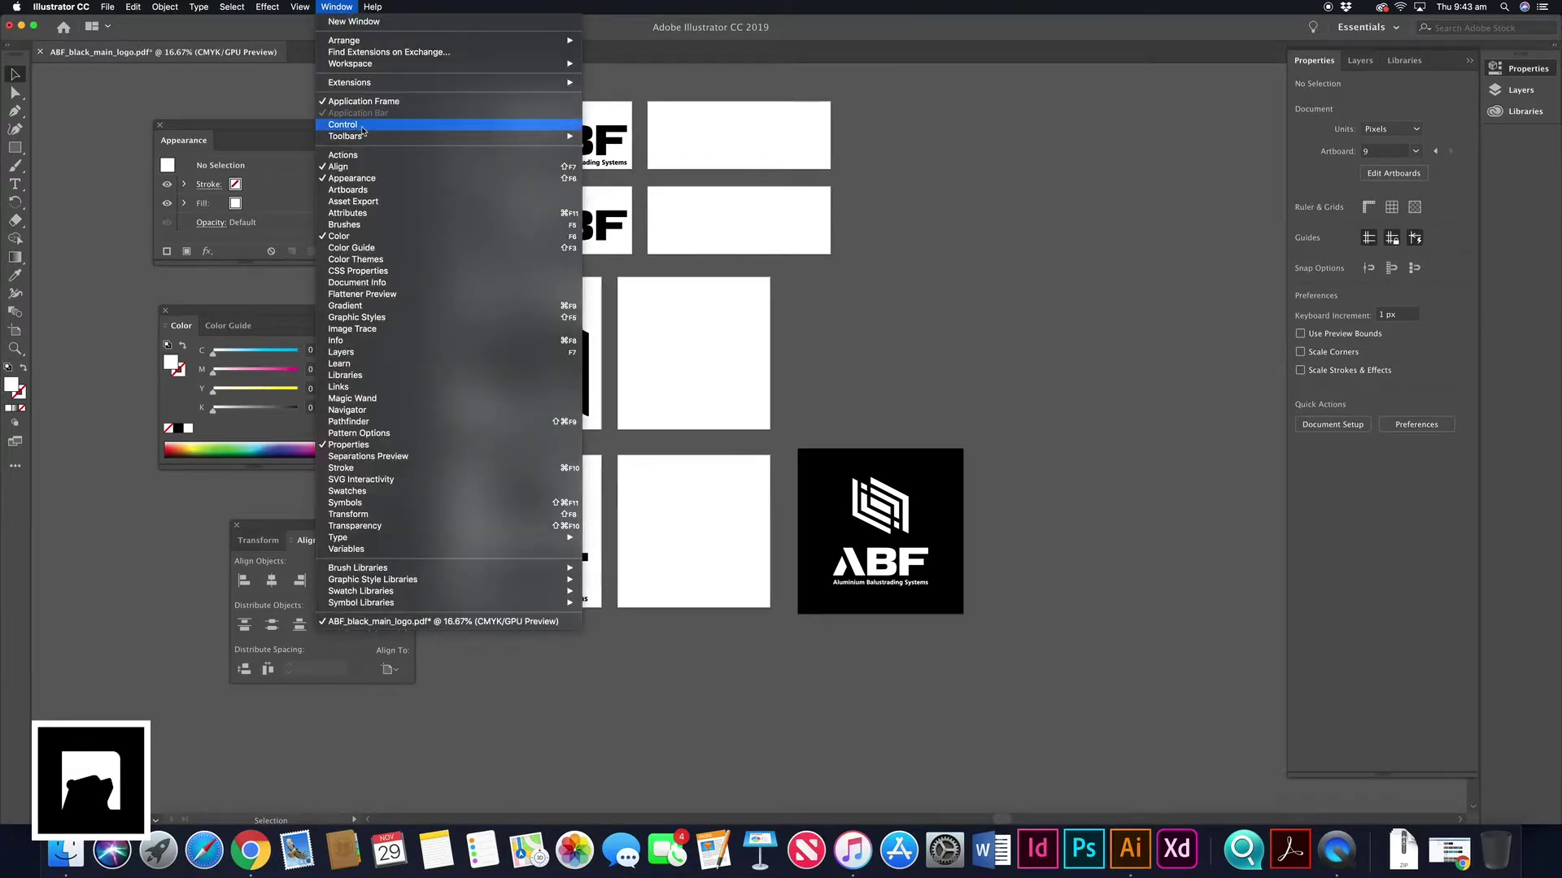
left_click(358, 190)
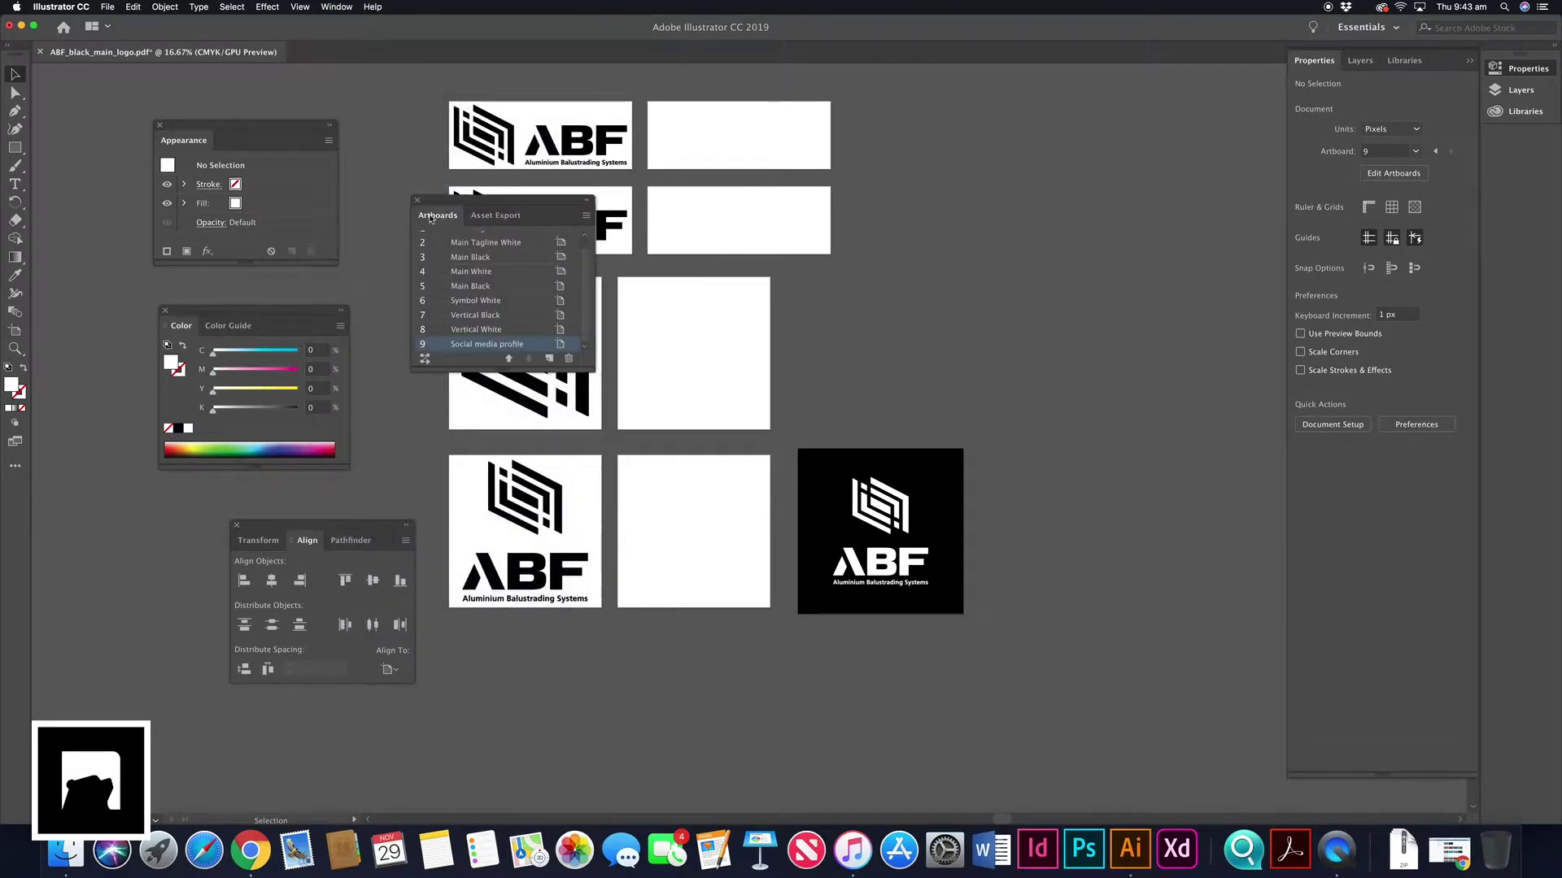
left_click_drag(431, 218, 911, 225)
left_click(336, 6)
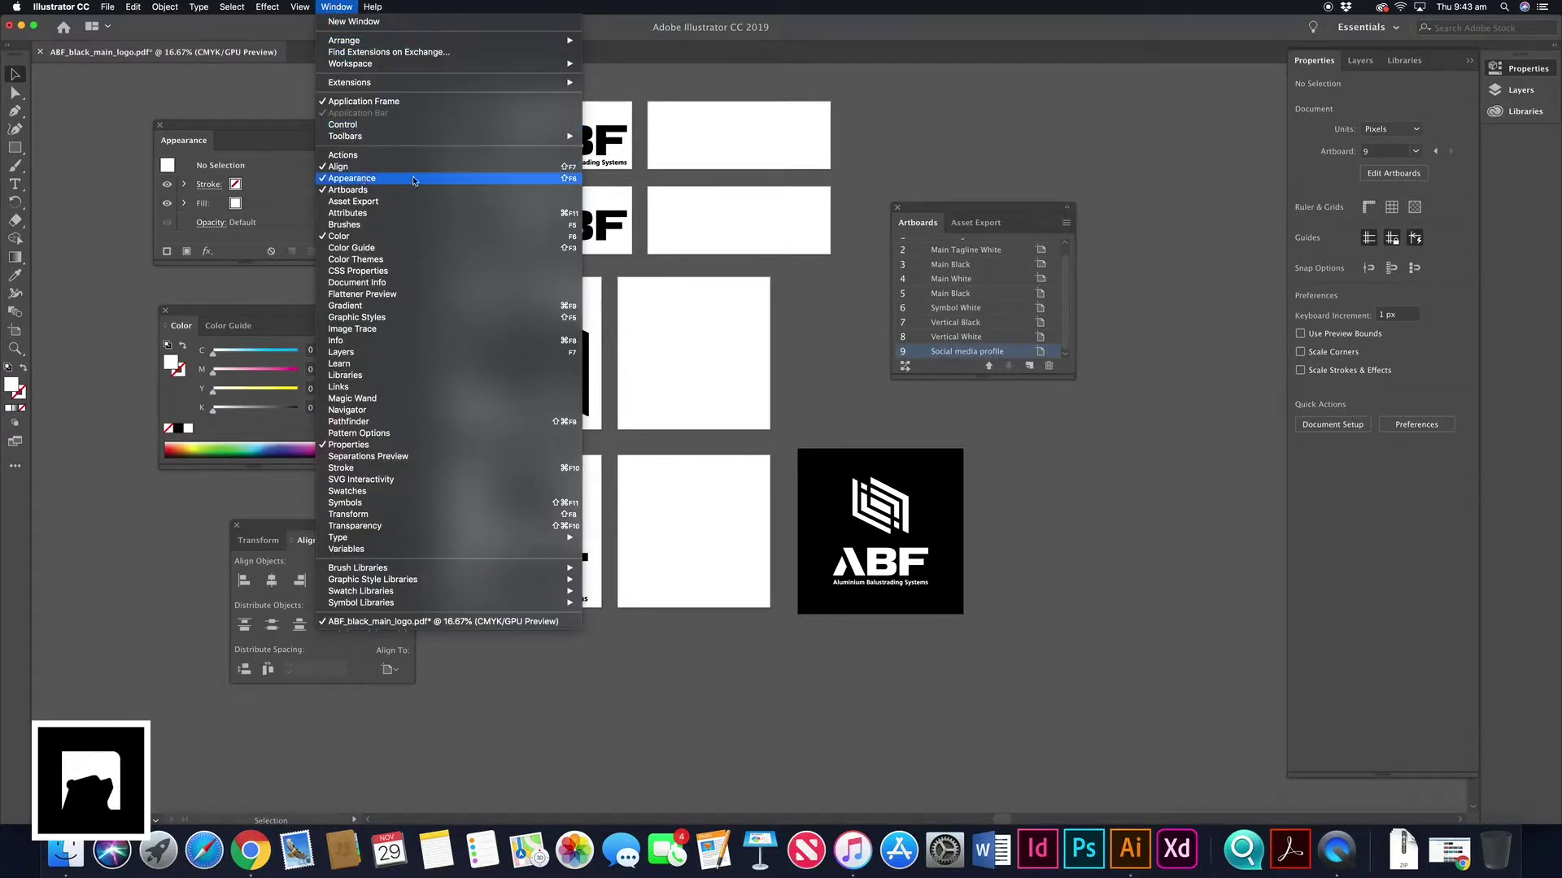
left_click(984, 199)
left_click_drag(984, 199, 1117, 81)
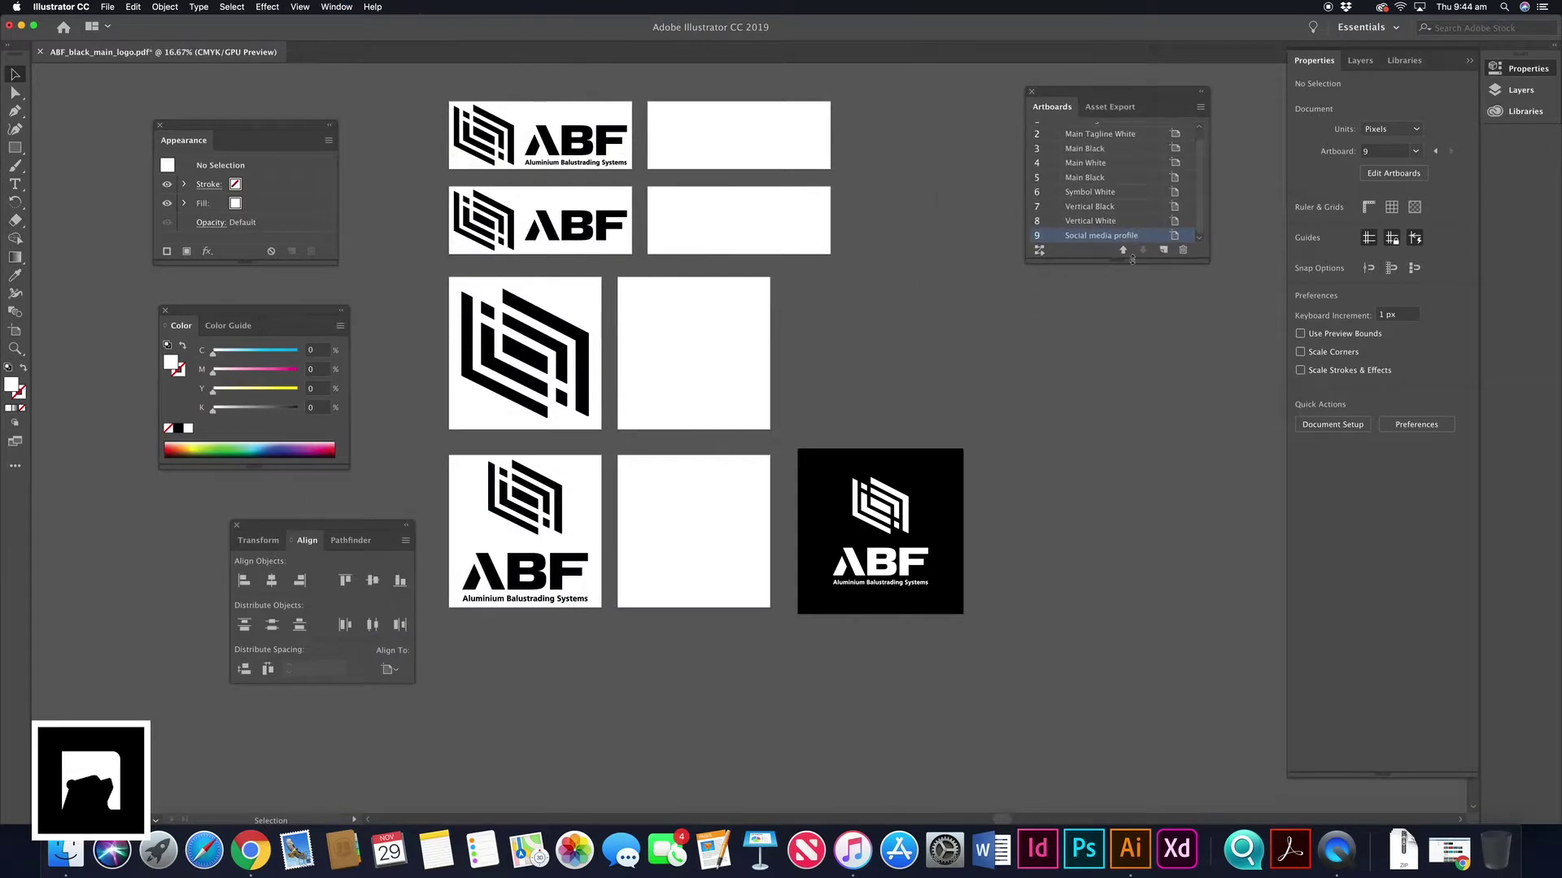
left_click_drag(1116, 264, 1119, 431)
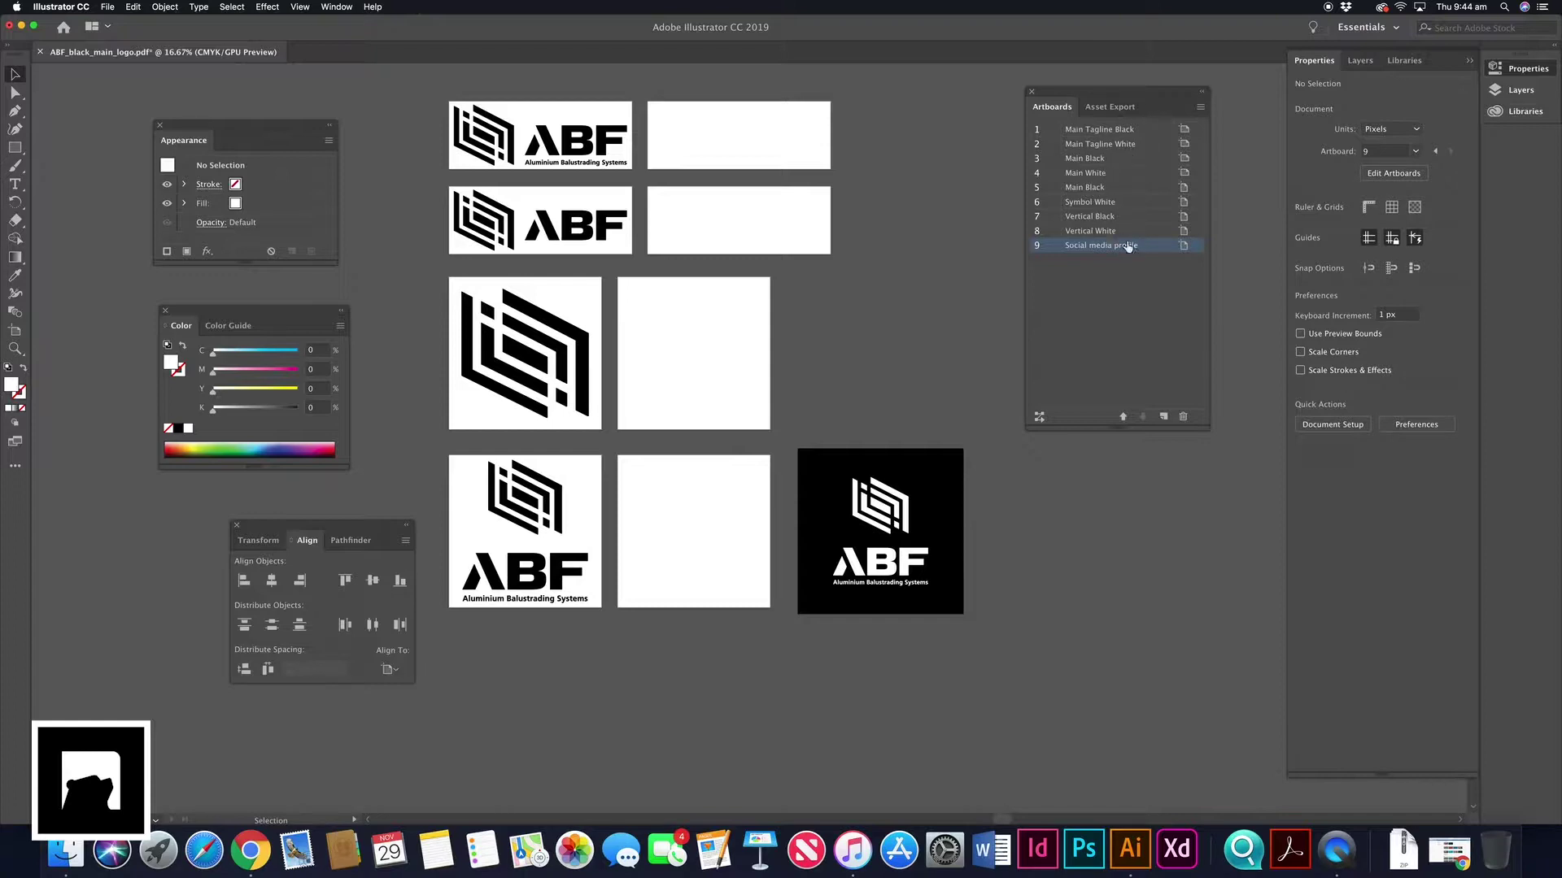
left_click(1112, 306)
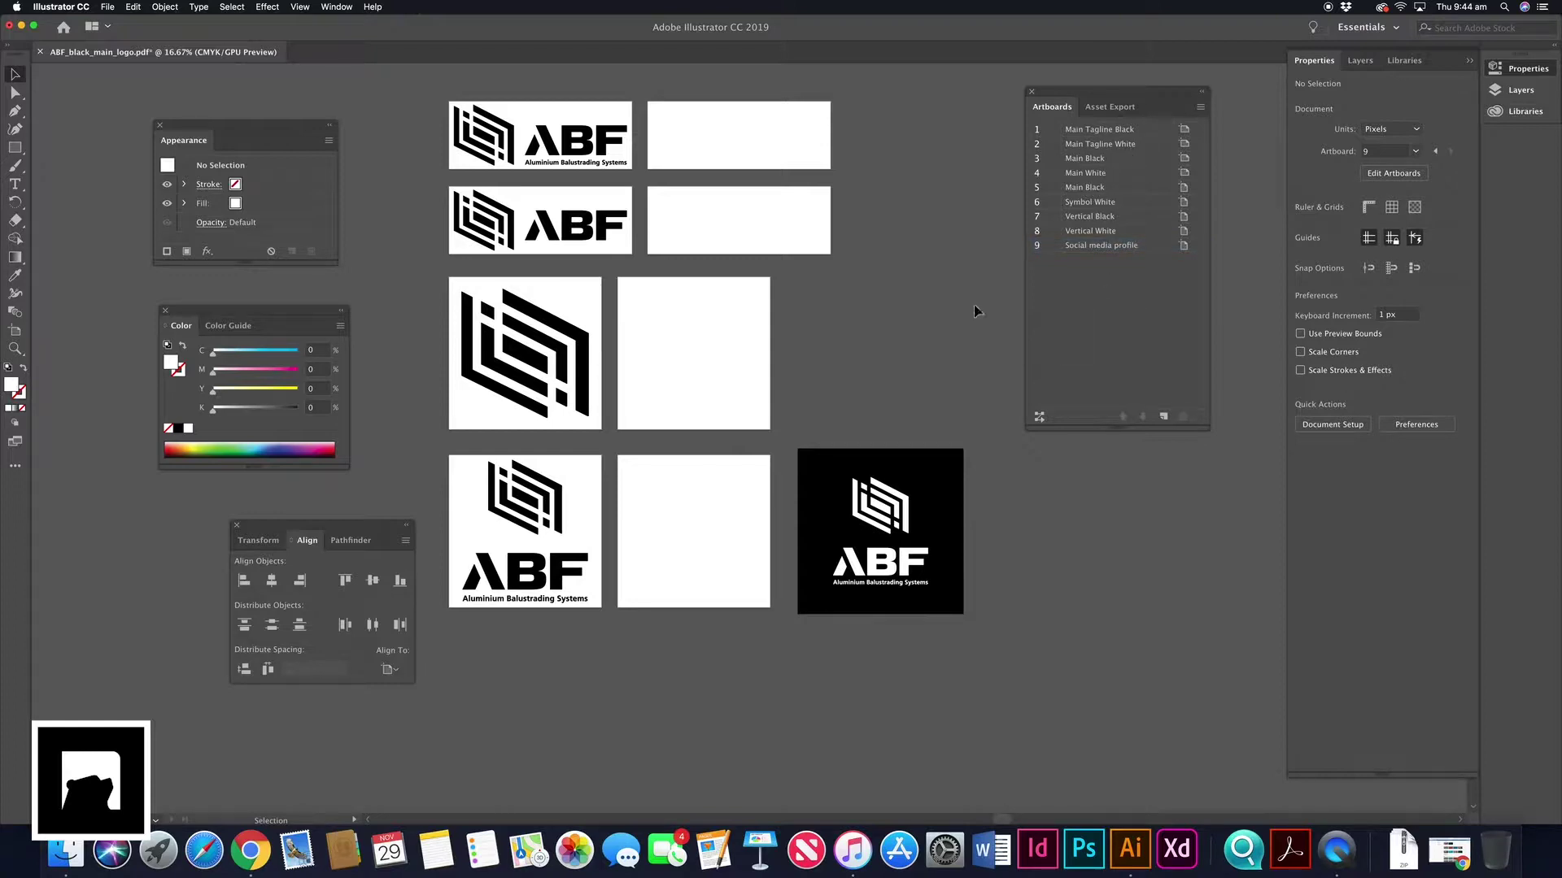
left_click_drag(1212, 431, 1217, 365)
Start saving the document under a new name and create the folder "ABF Brand Identity Package" on the Desktop for it.
left_click(108, 6)
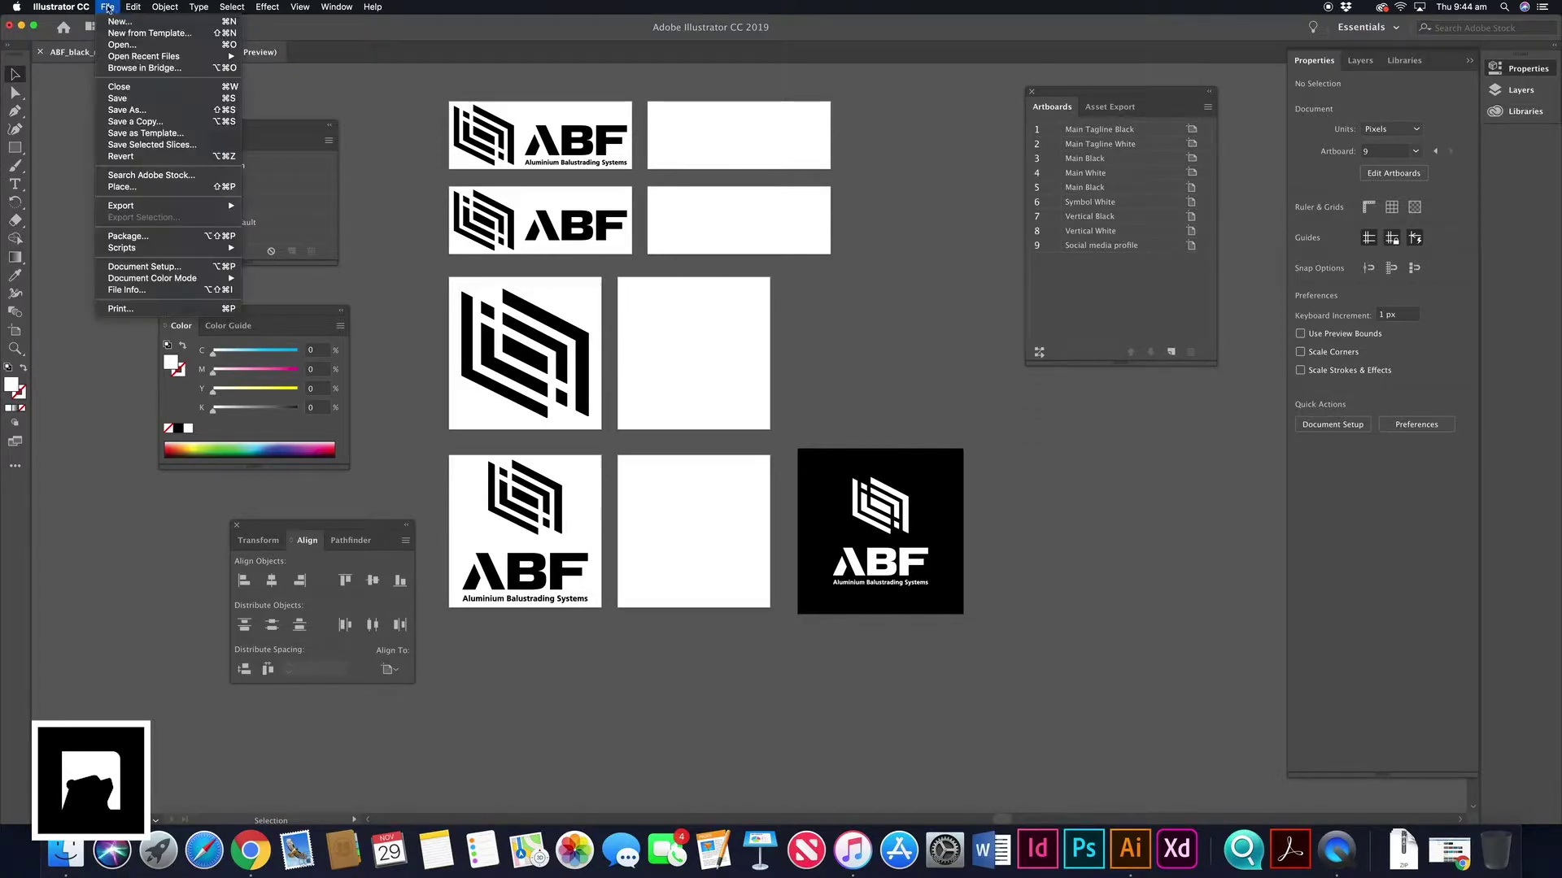
left_click(150, 109)
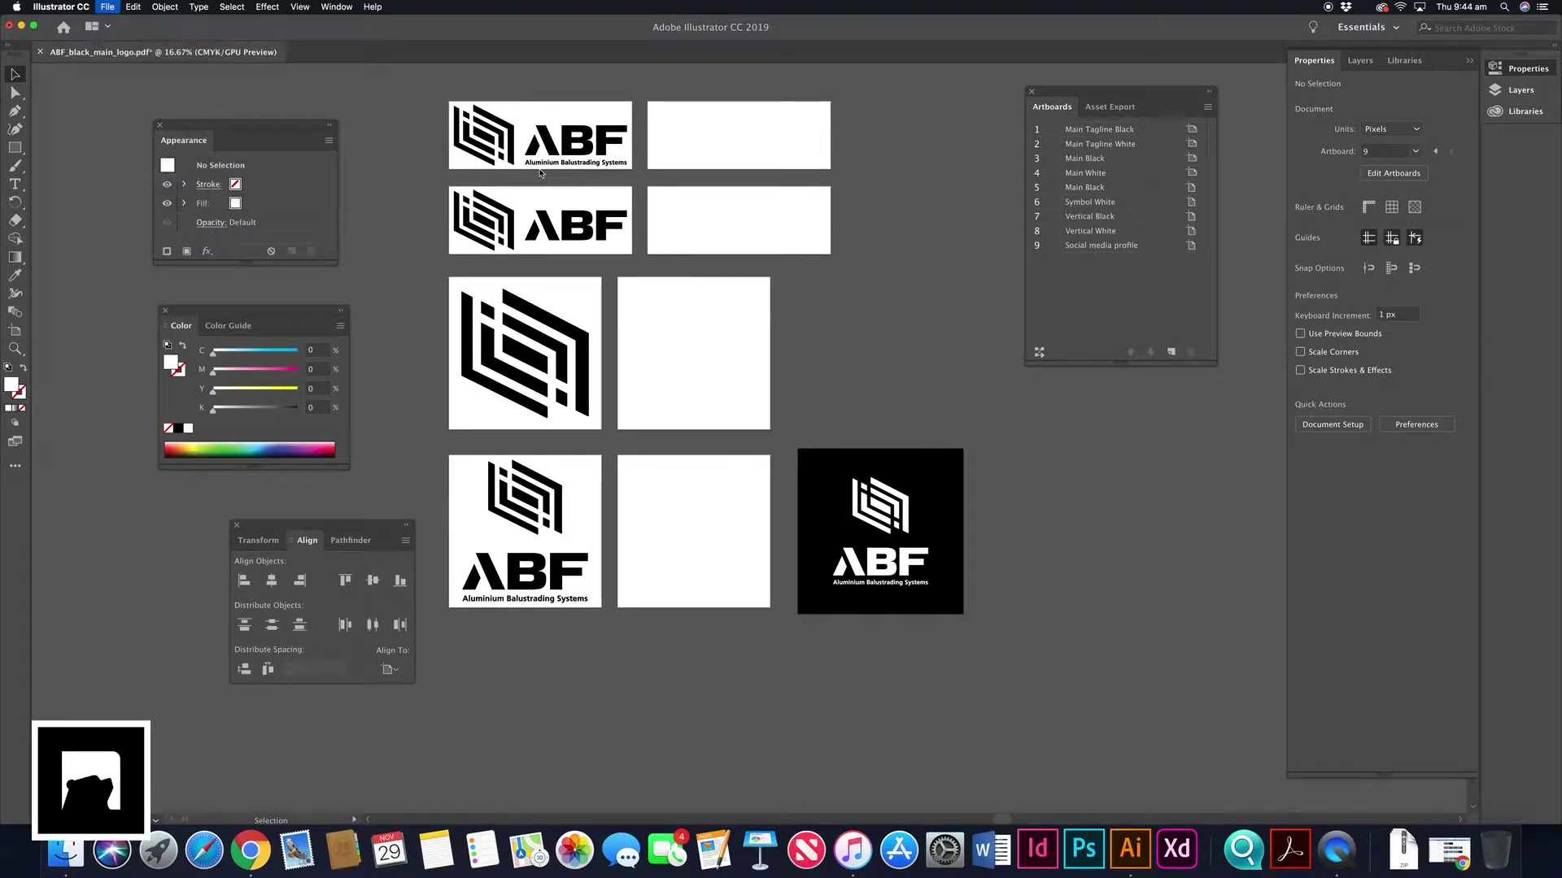
left_click(795, 180)
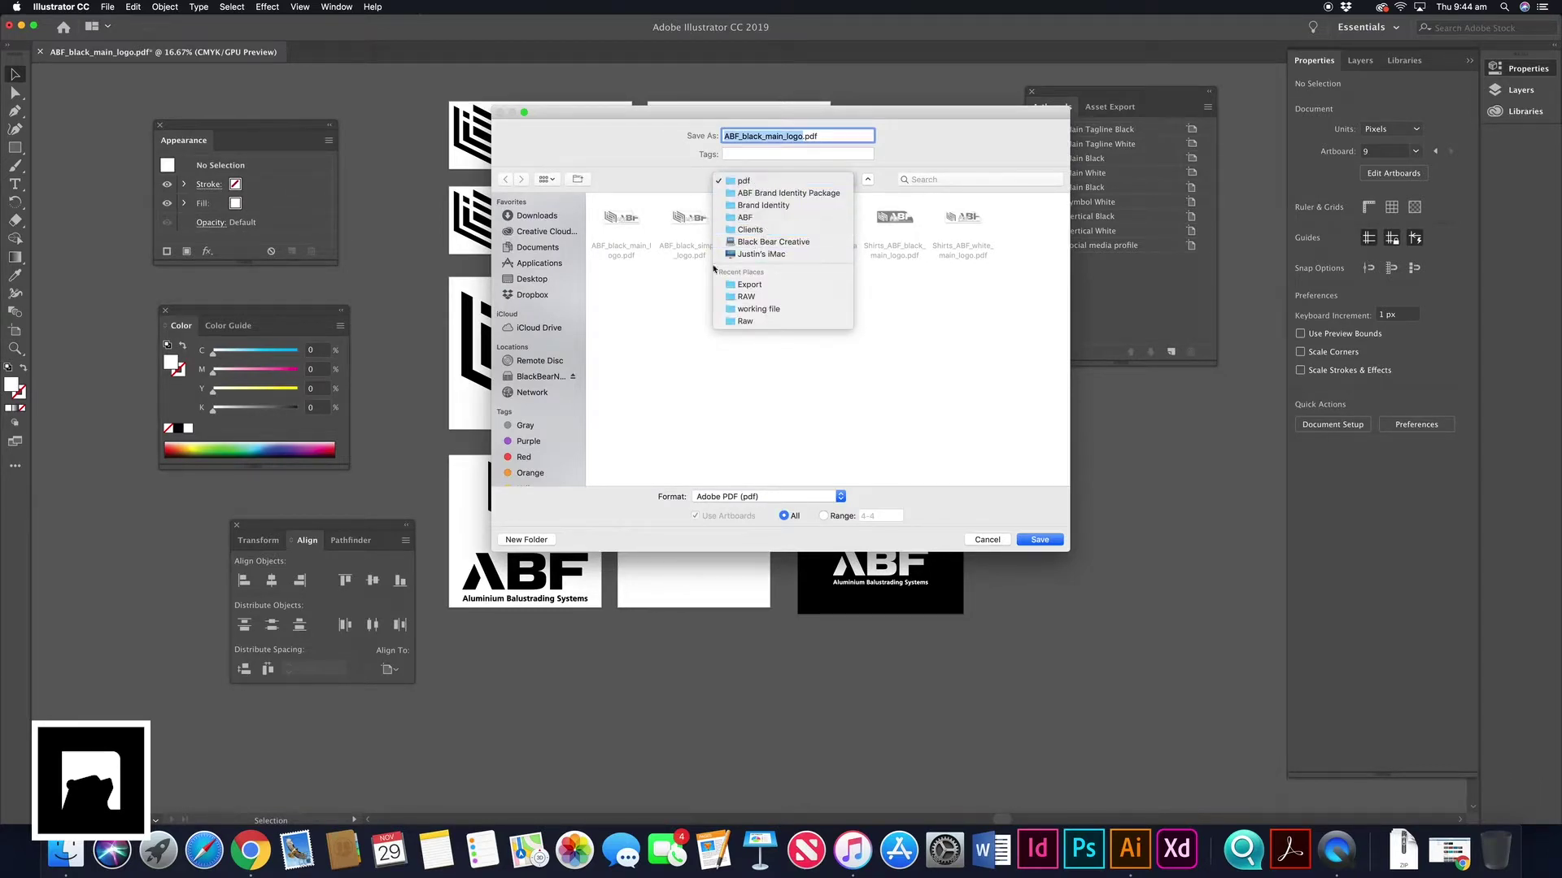
left_click(530, 301)
left_click(532, 279)
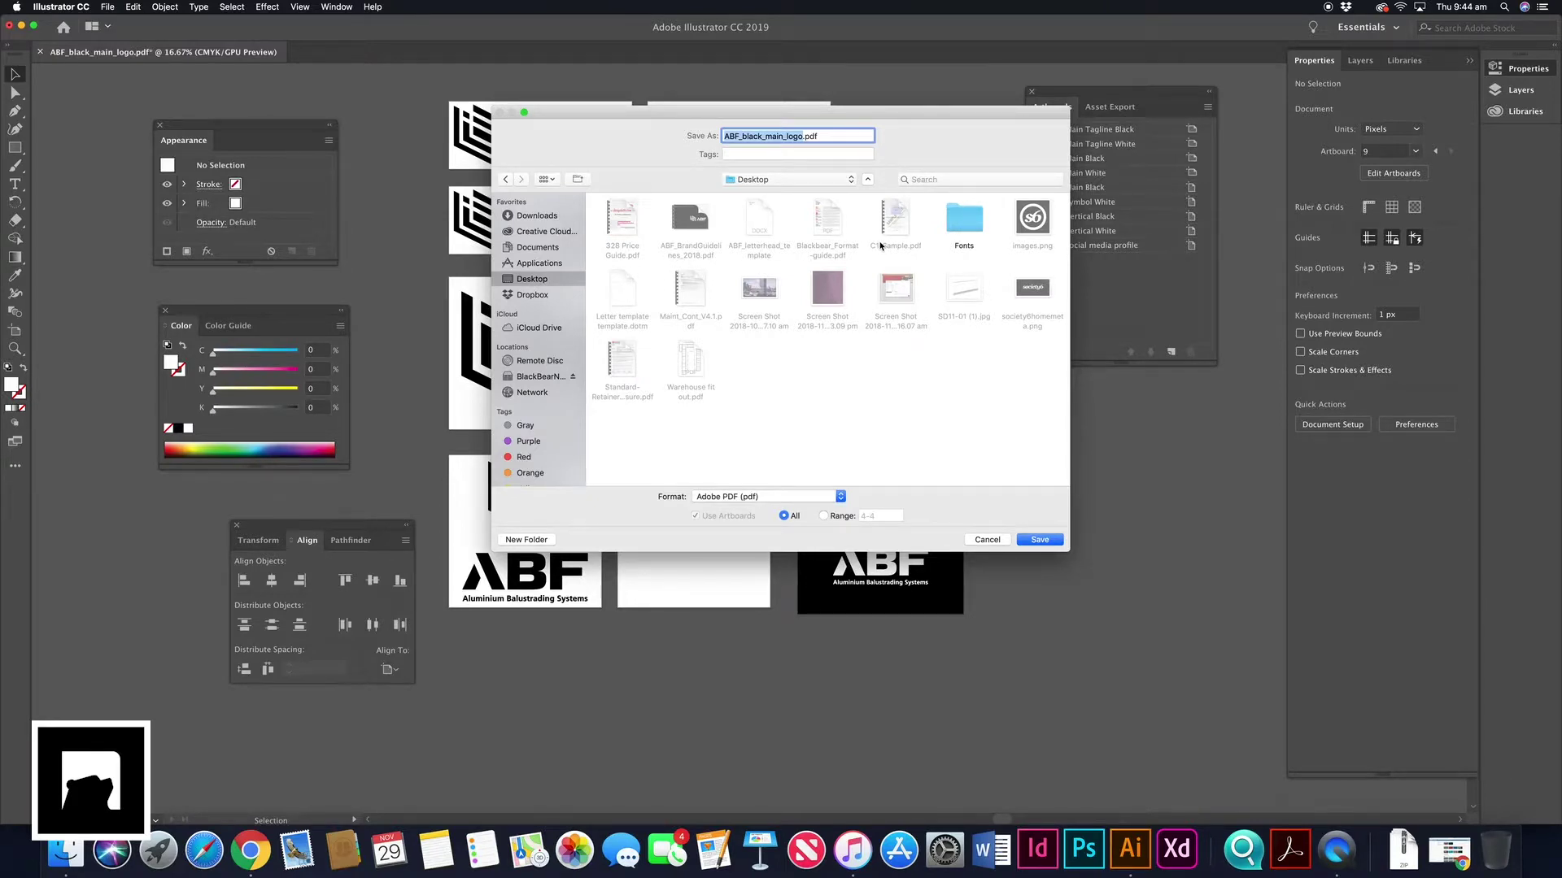
left_click(540, 541)
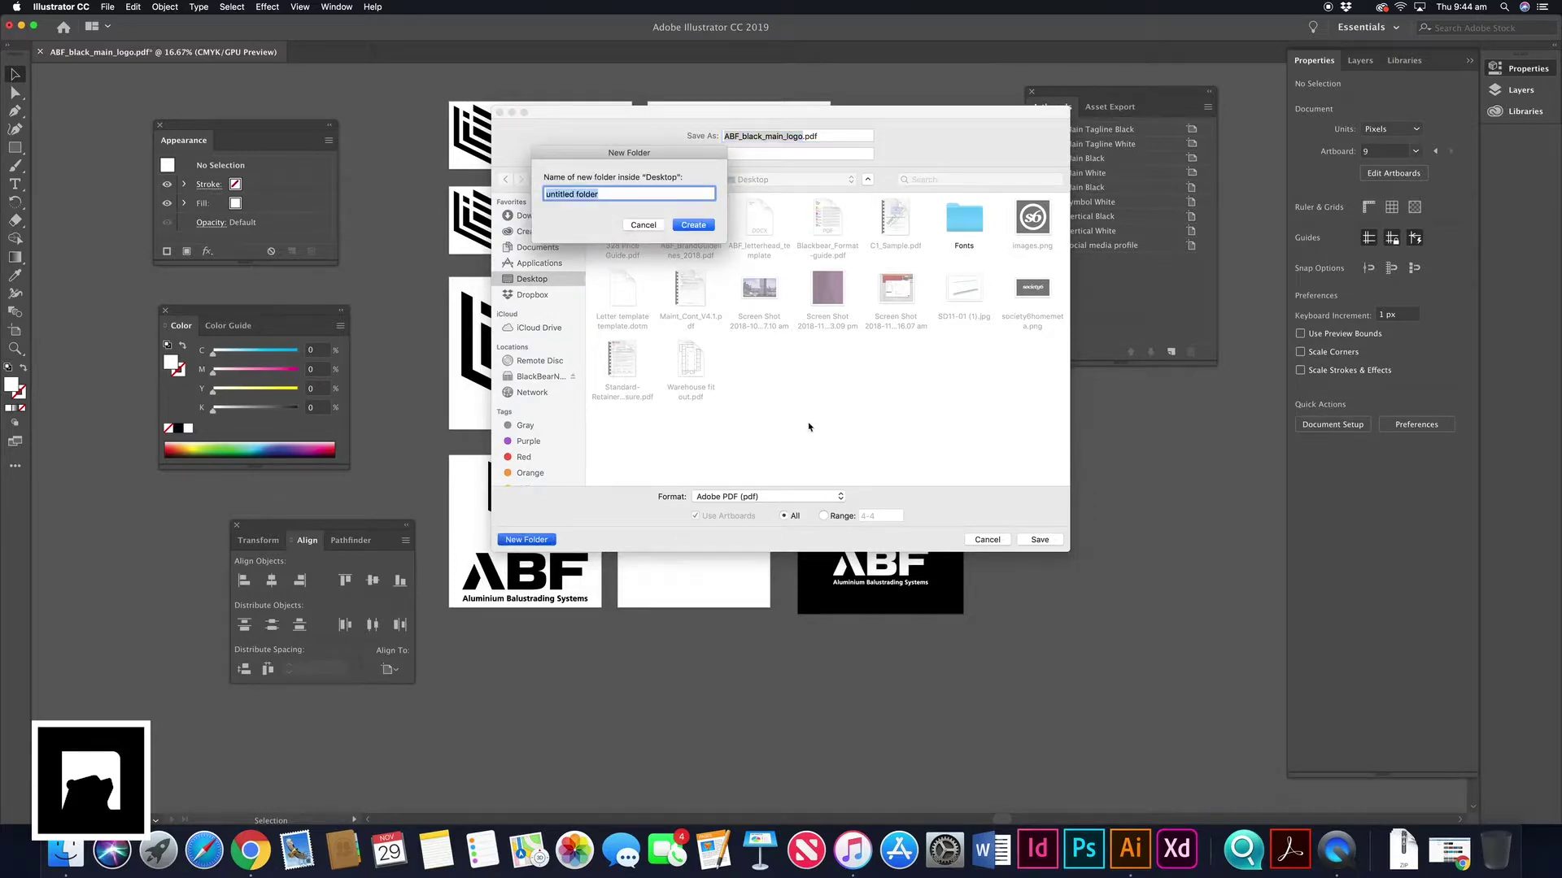
type("ABF Br")
type("ity Package")
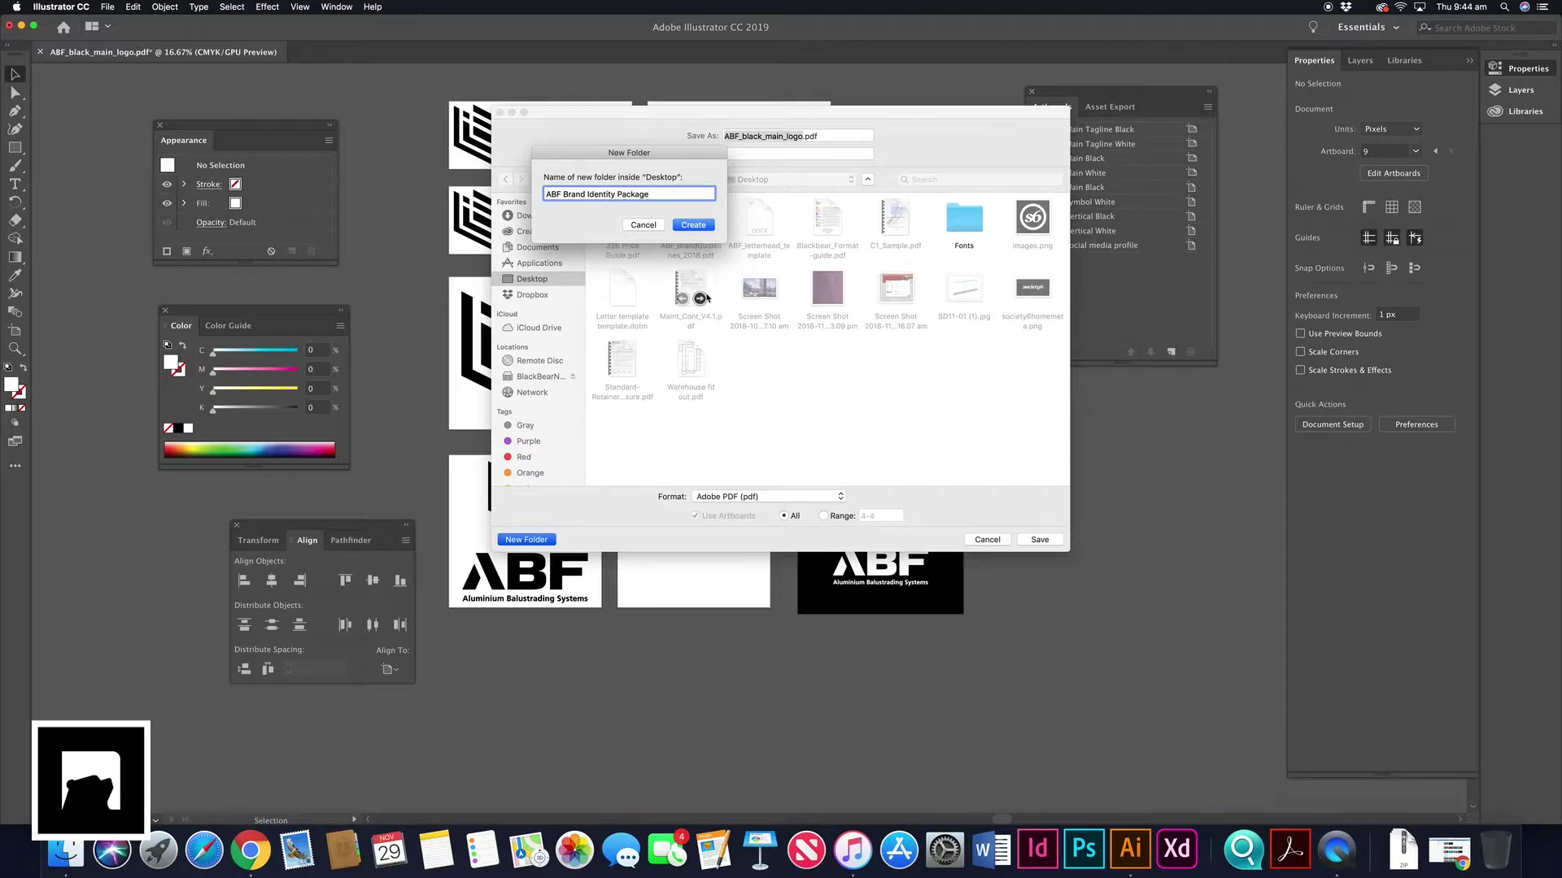
left_click(693, 225)
Create a subfolder named "AI" inside the "ABF Brand Identity Package" folder.
left_click(802, 135)
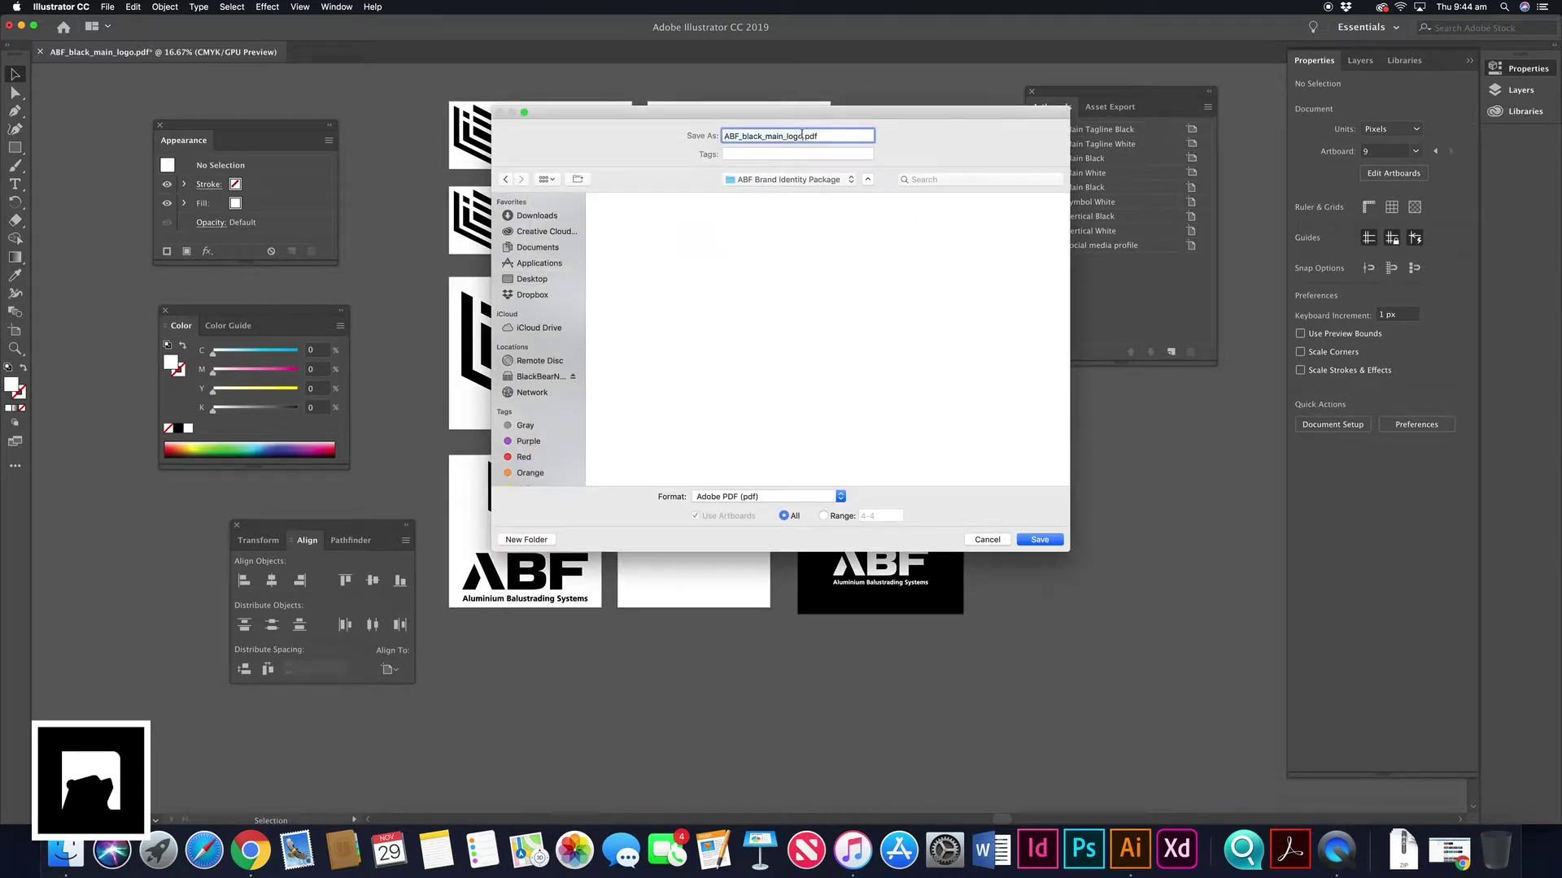
left_click(533, 539)
type("AI")
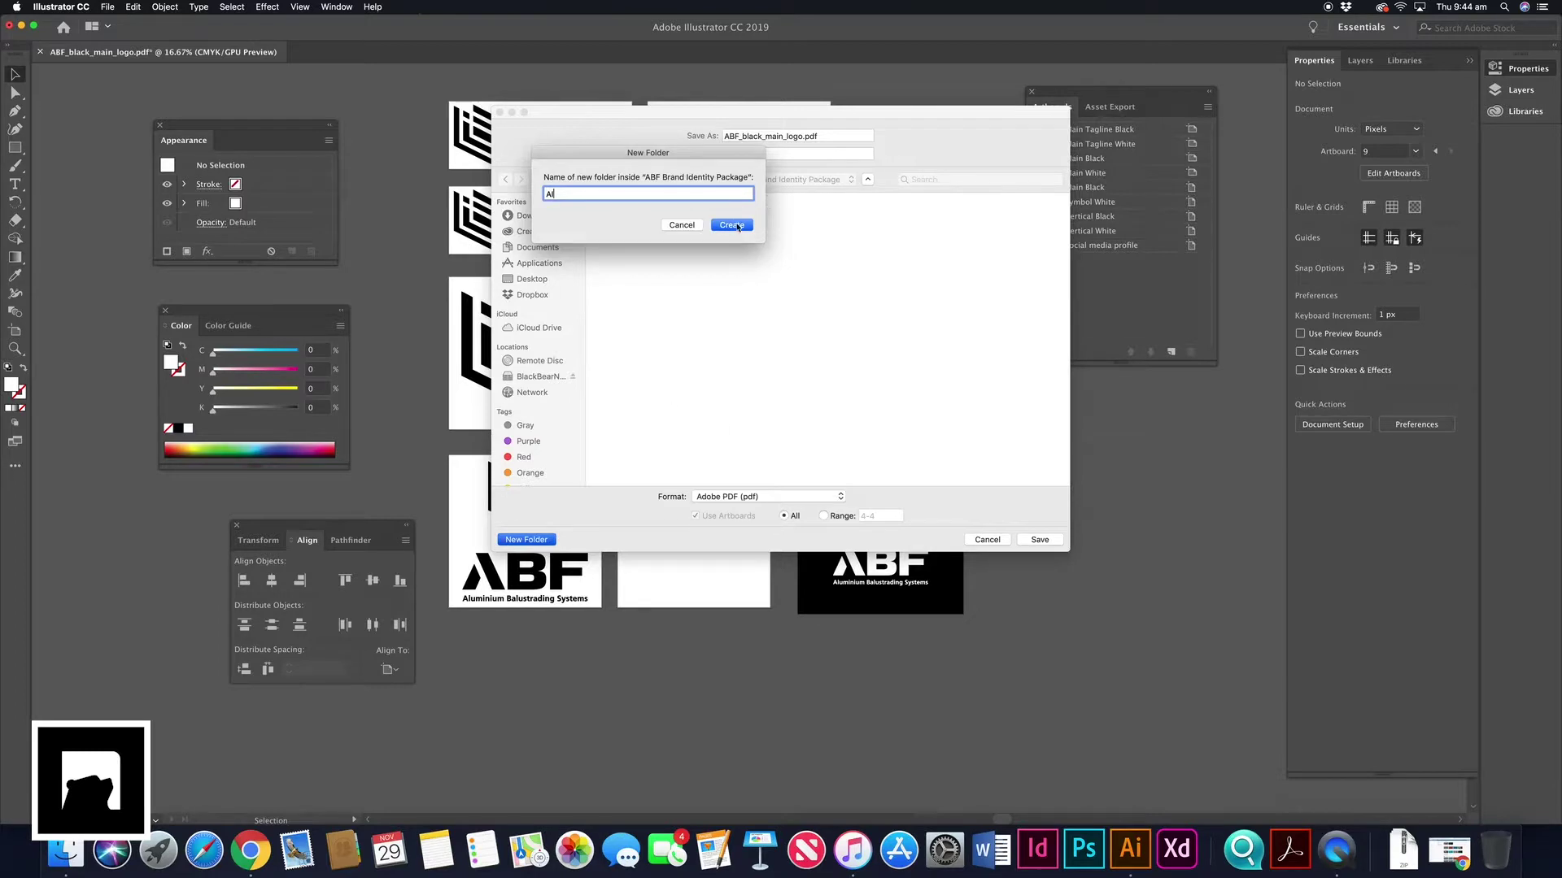
left_click(736, 225)
Save the document as "ABF_logo" in Adobe Illustrator (ai) format in the AI folder with the default Illustrator options.
left_click_drag(803, 135, 740, 134)
left_click(787, 134)
key("BackSpace")
key("BackSpace")
left_click(795, 135)
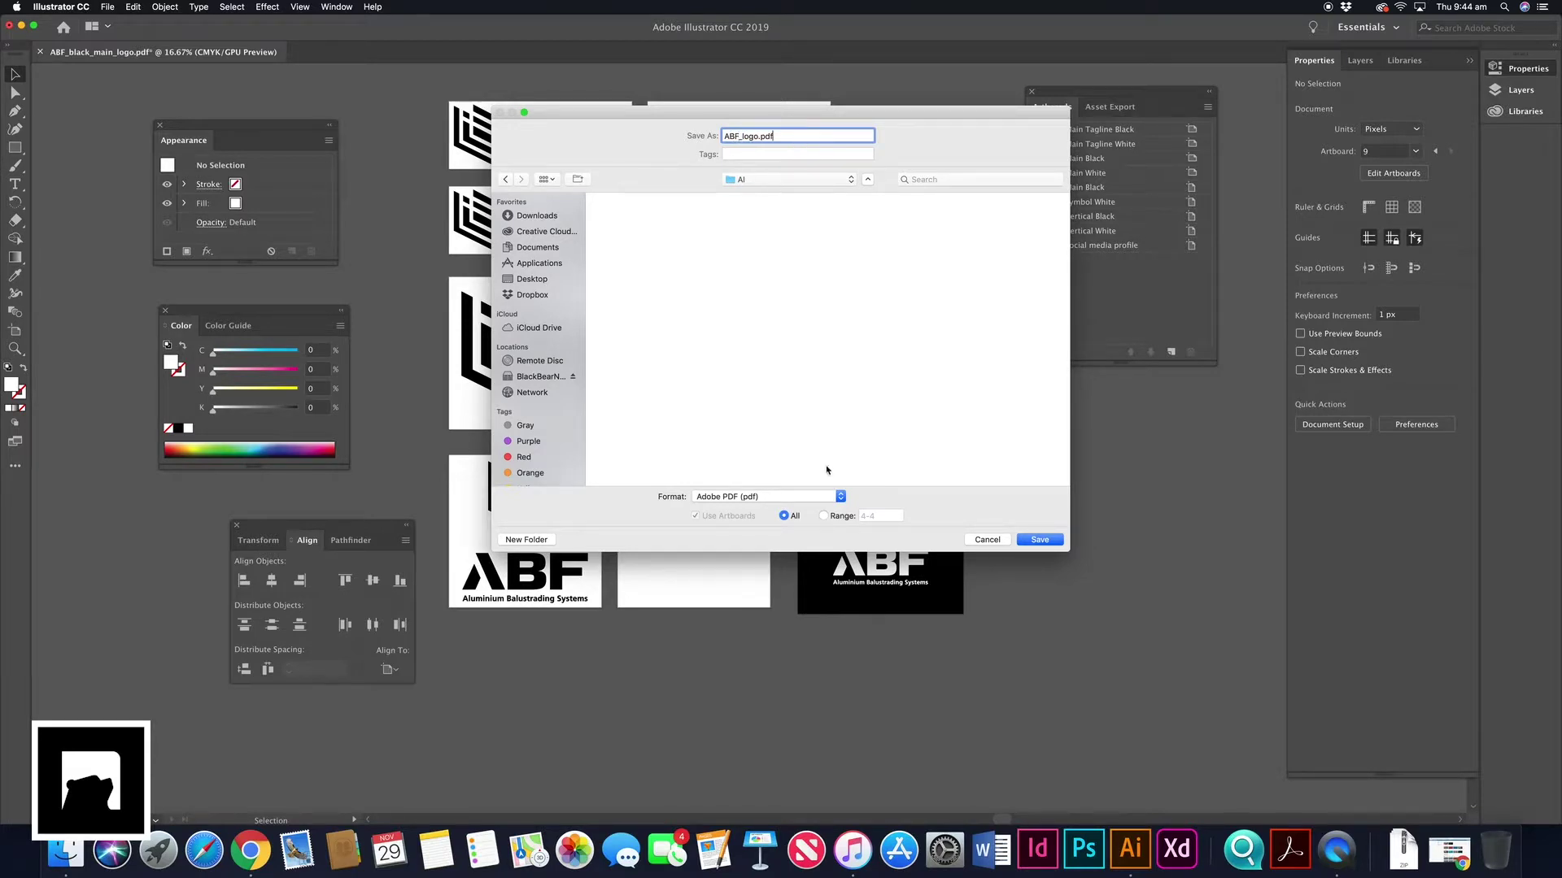
left_click(838, 497)
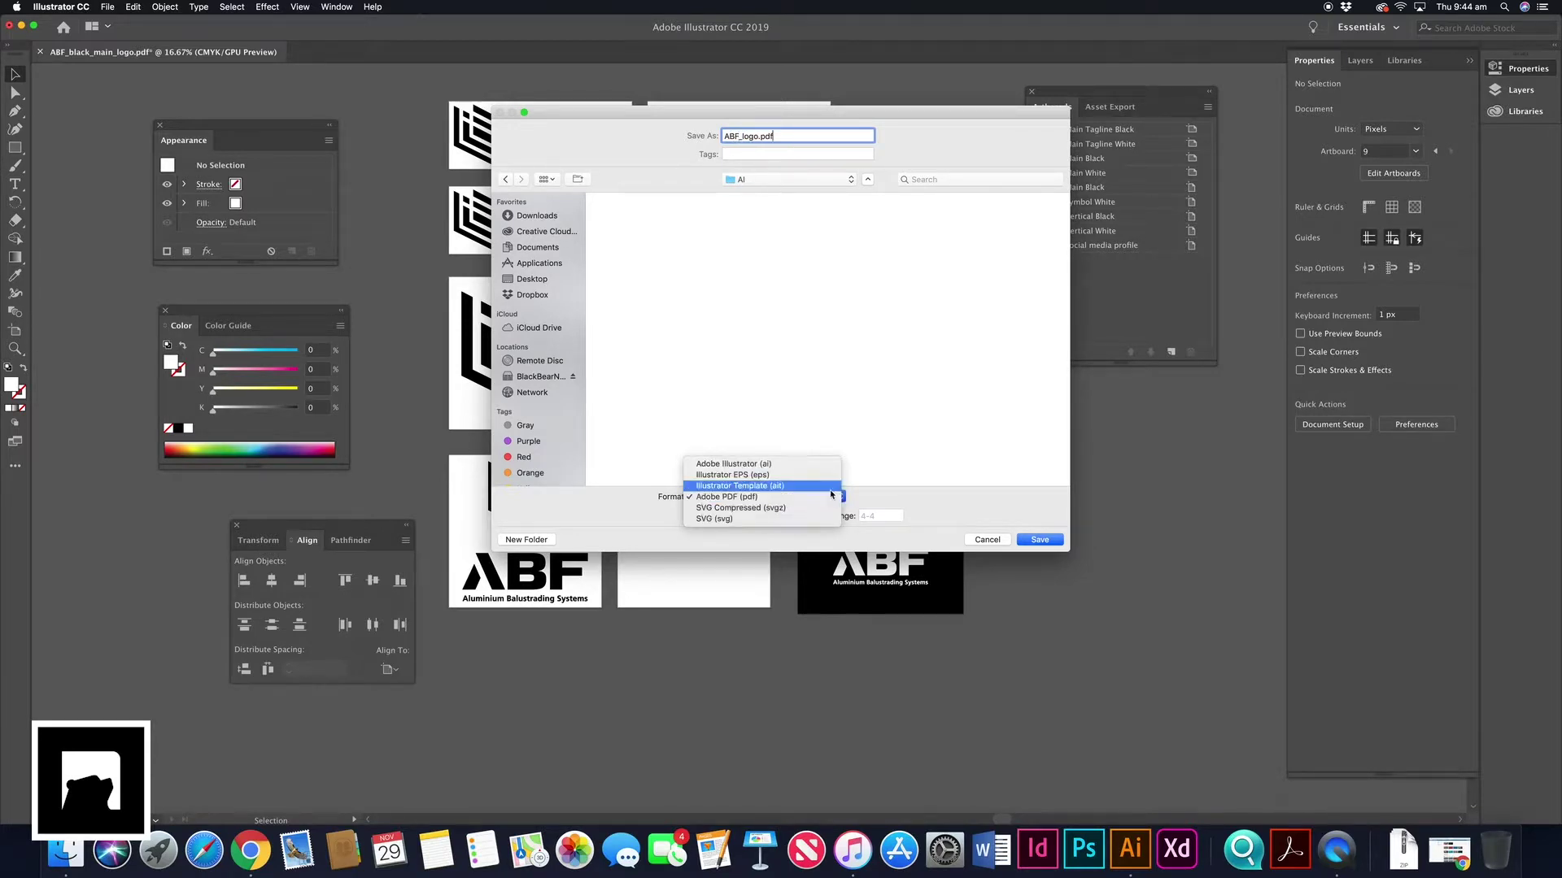
left_click(790, 466)
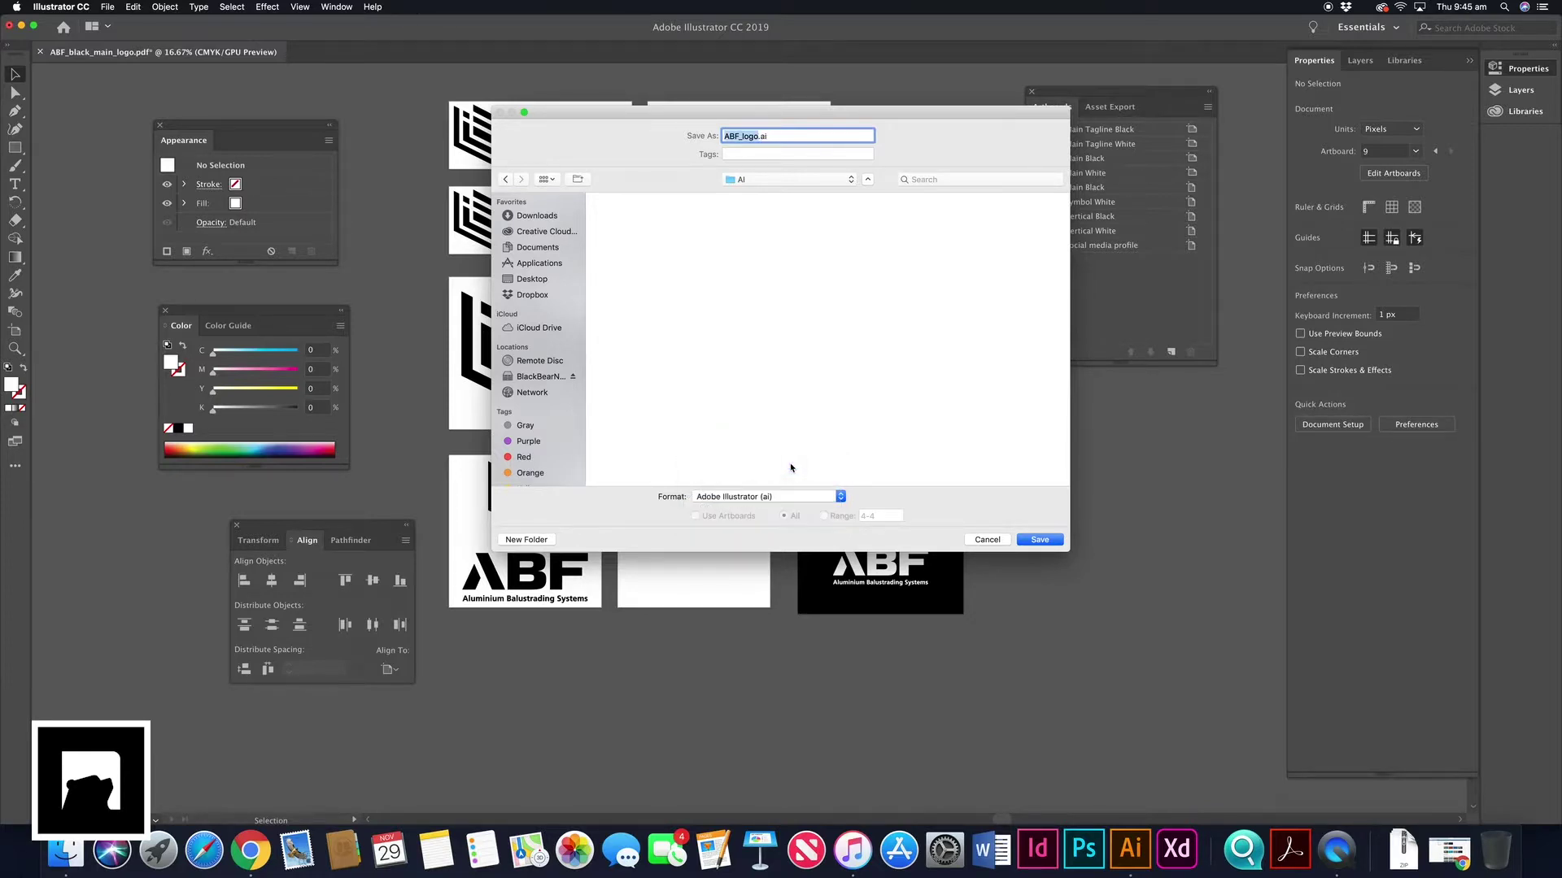
left_click(1042, 540)
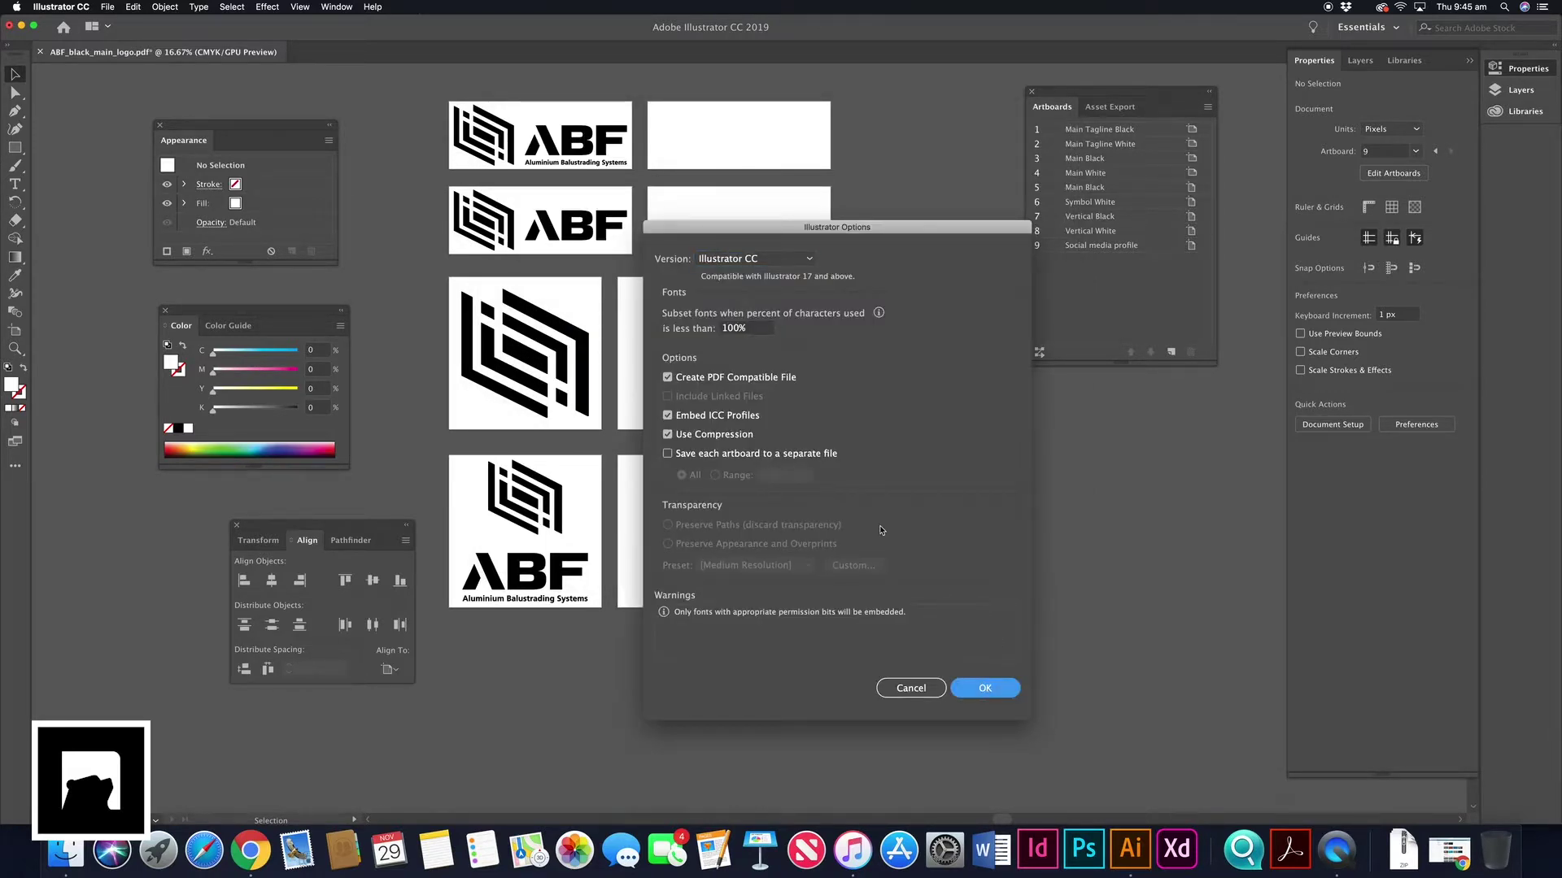
key("Return")
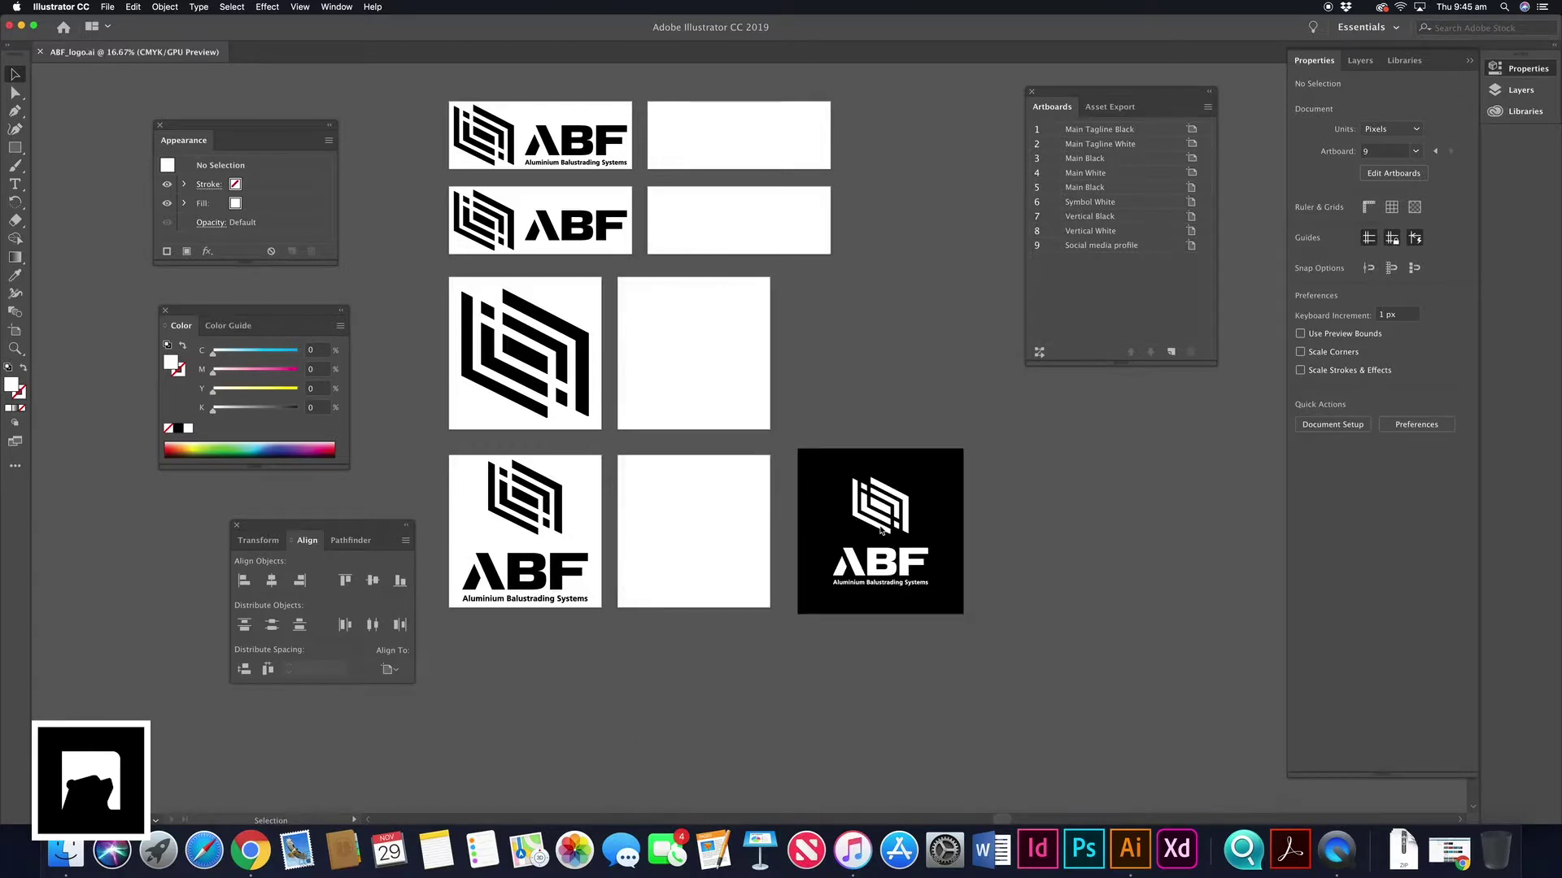
scroll(838, 383, "up", 3)
scroll(838, 382, "left", 1)
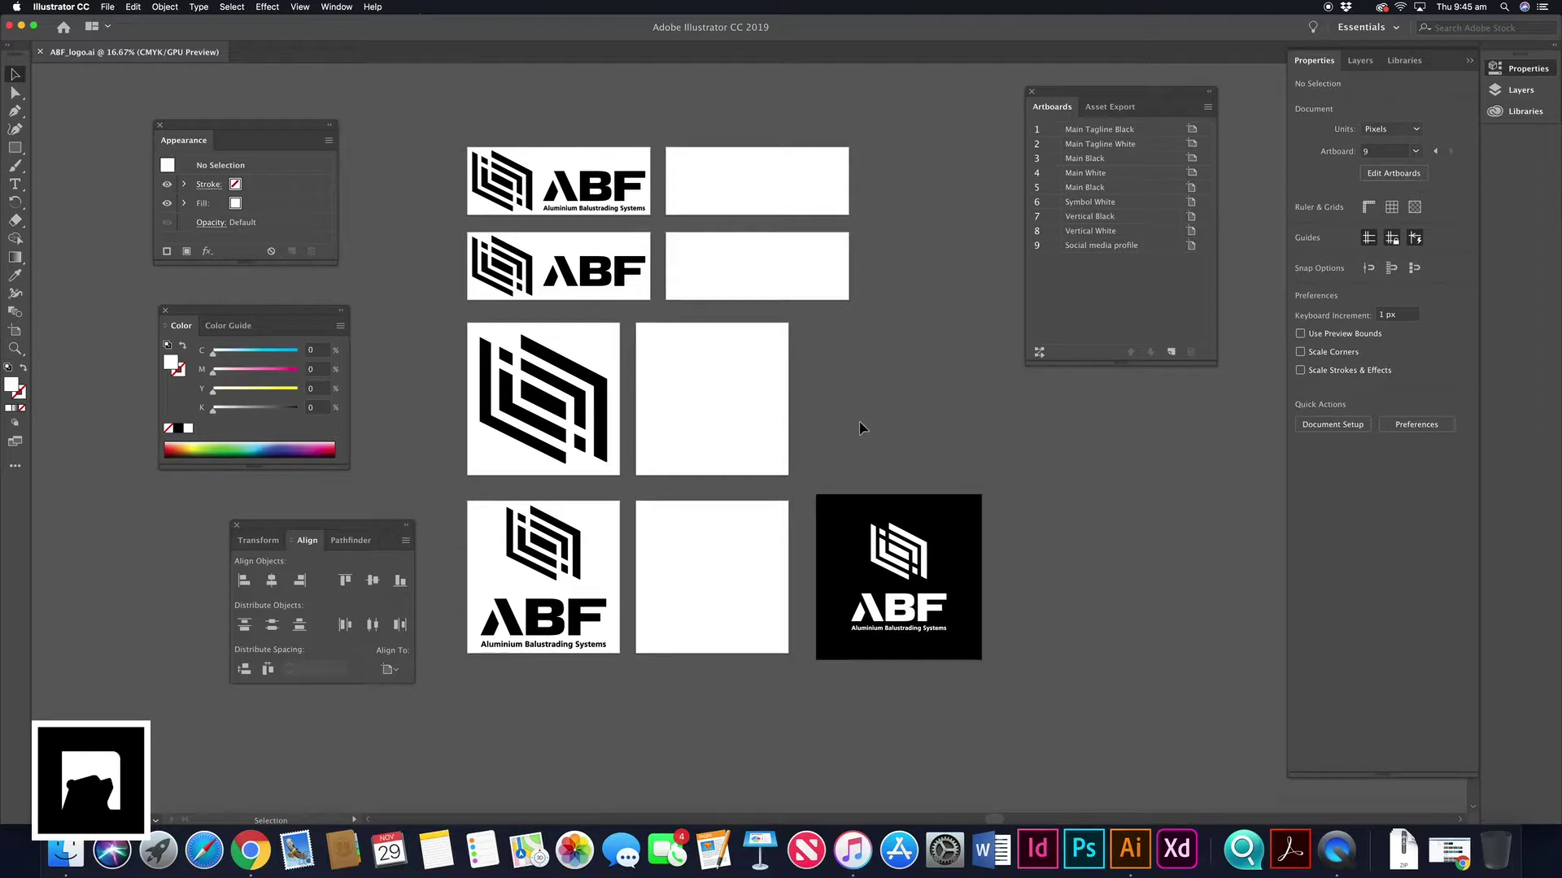
left_click(887, 509)
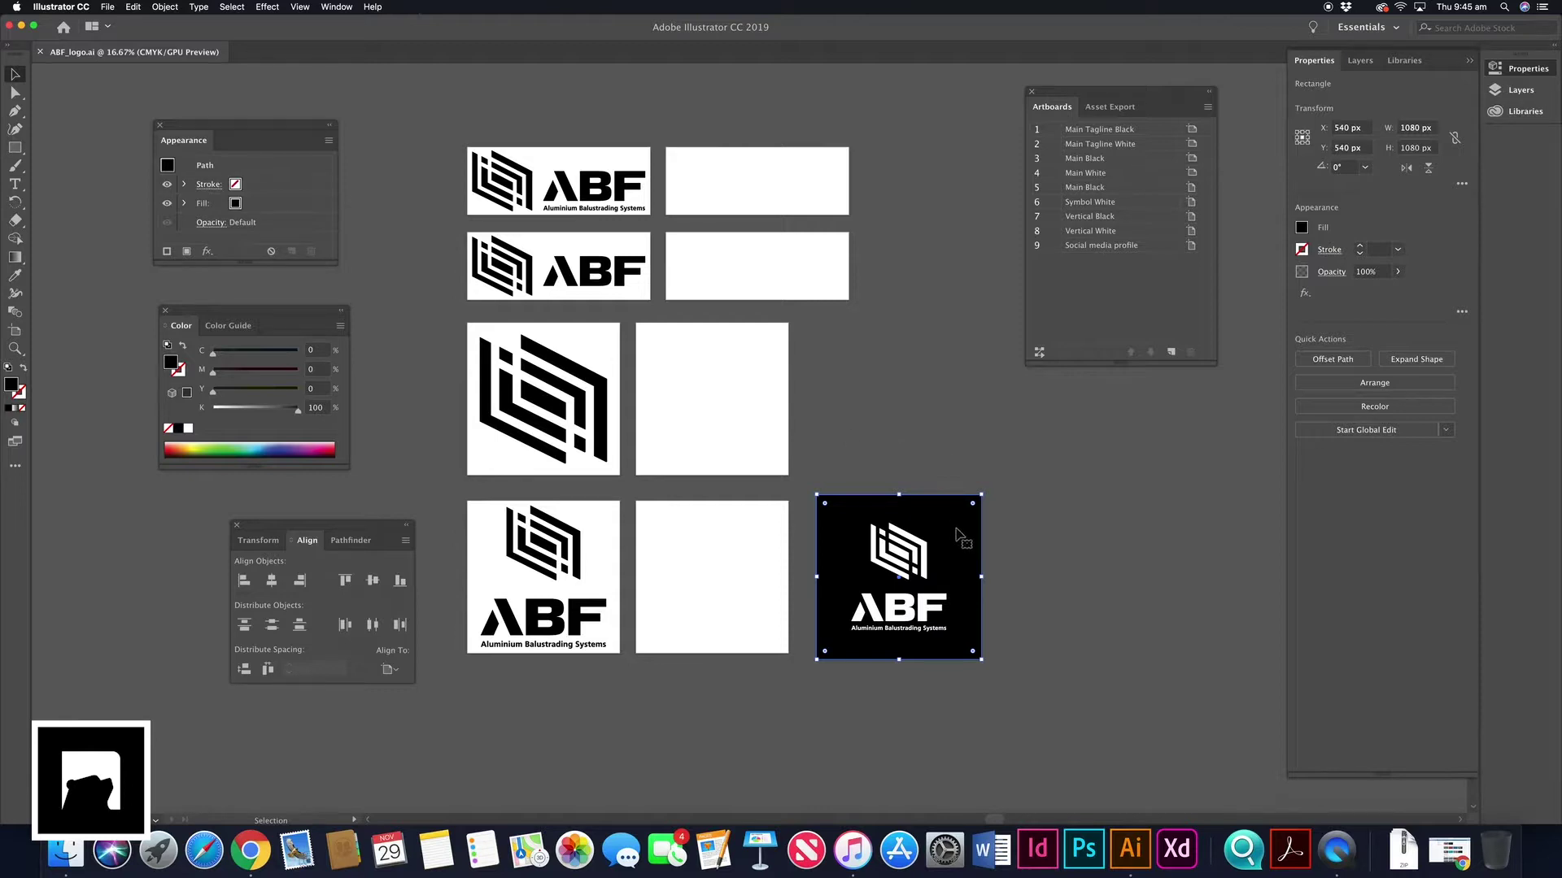
left_click(902, 434)
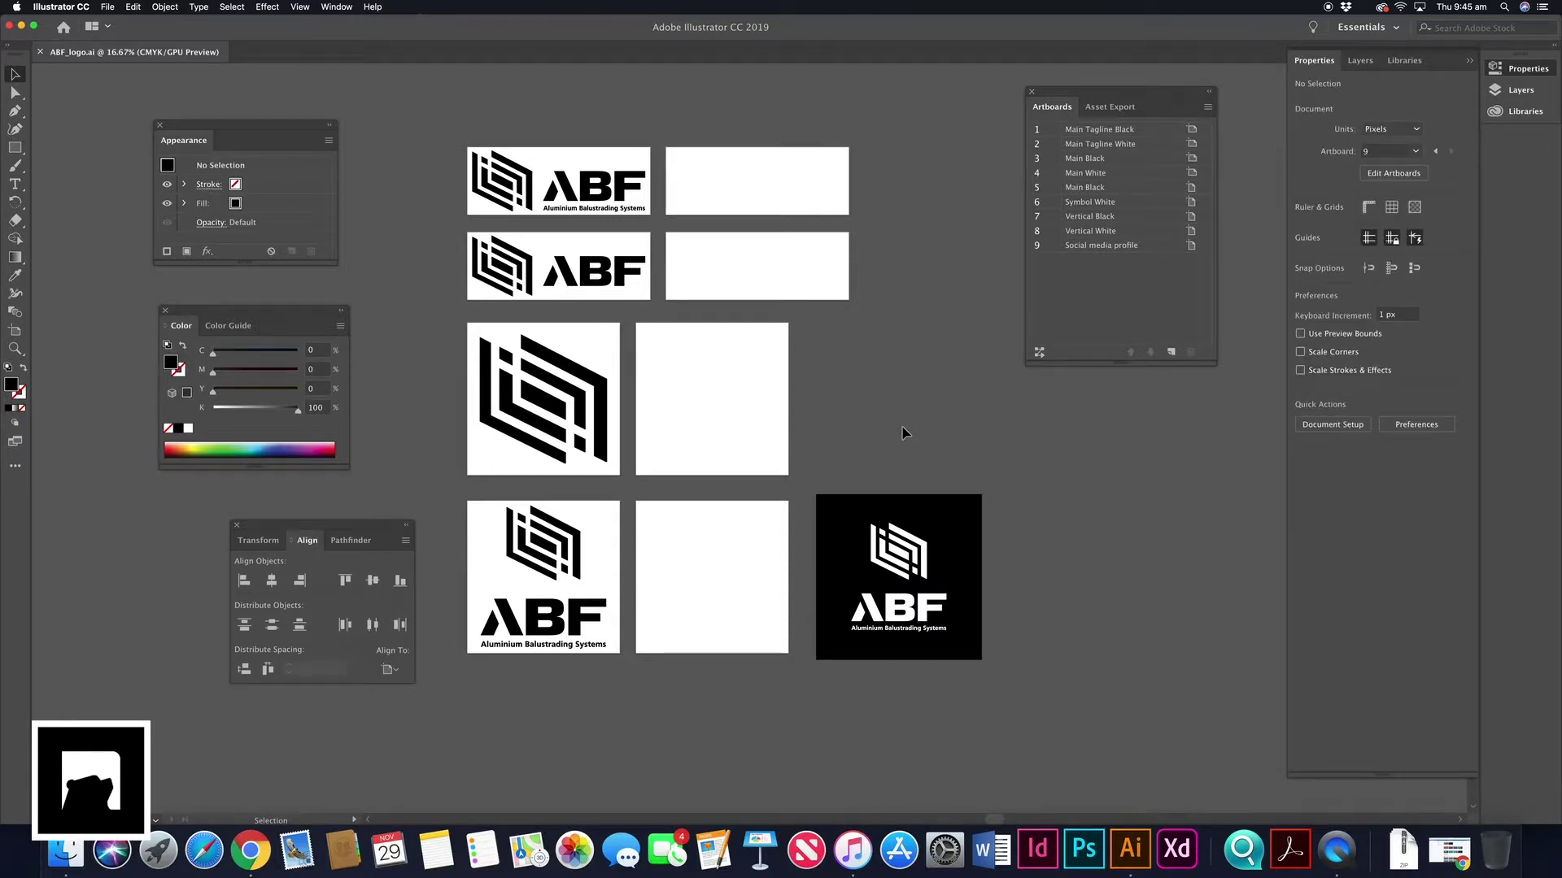
Start Export for Screens and set its destination to a new folder named "PDF" inside the "ABF Brand Identity Package" folder.
left_click(107, 7)
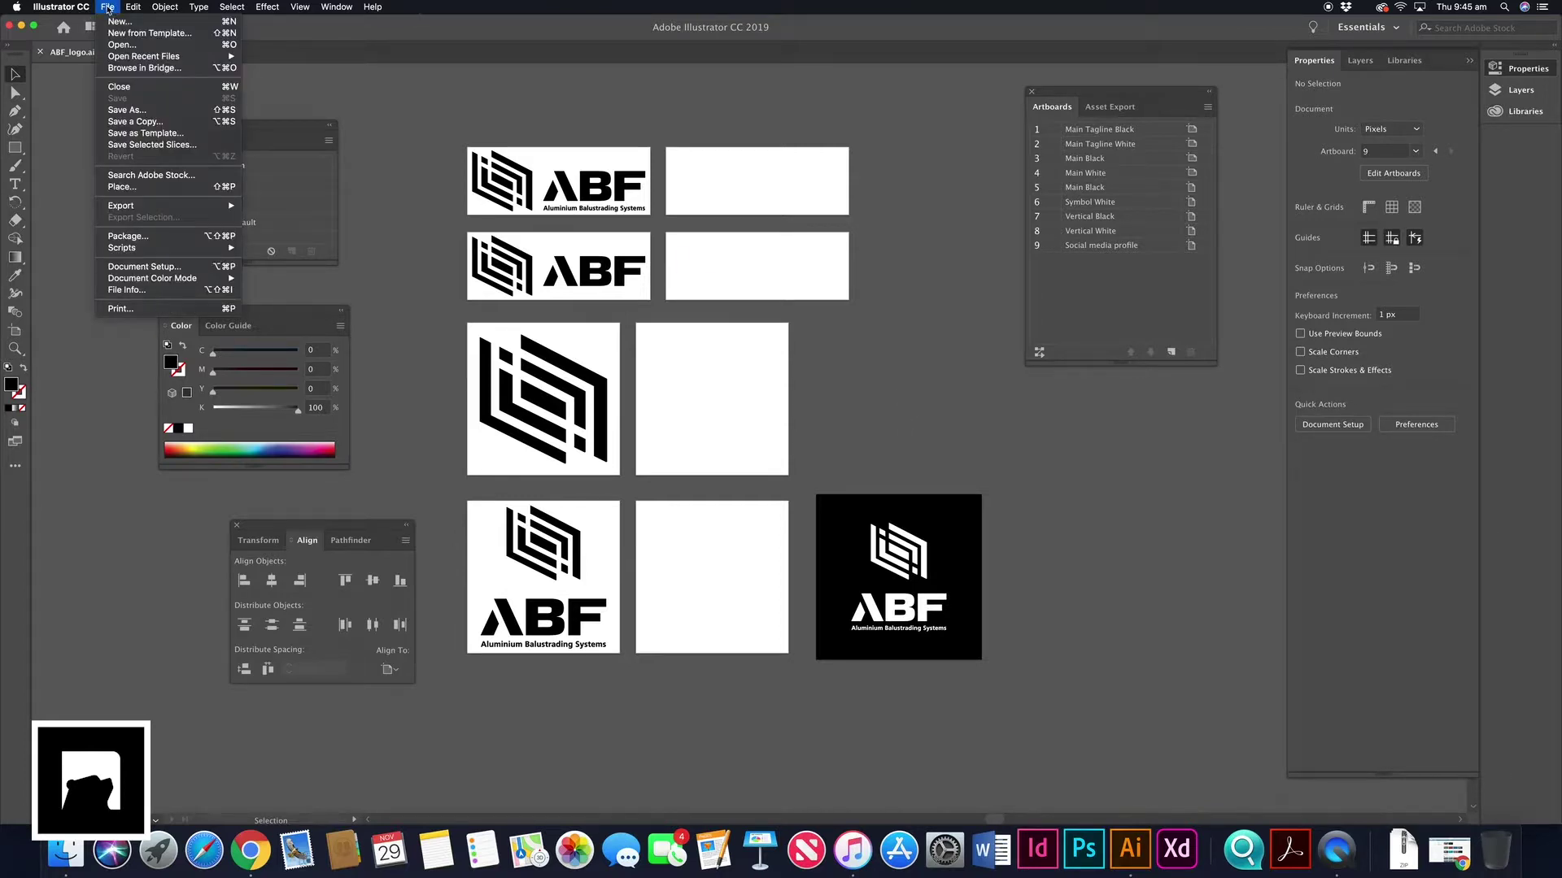
mouse_move(150, 206)
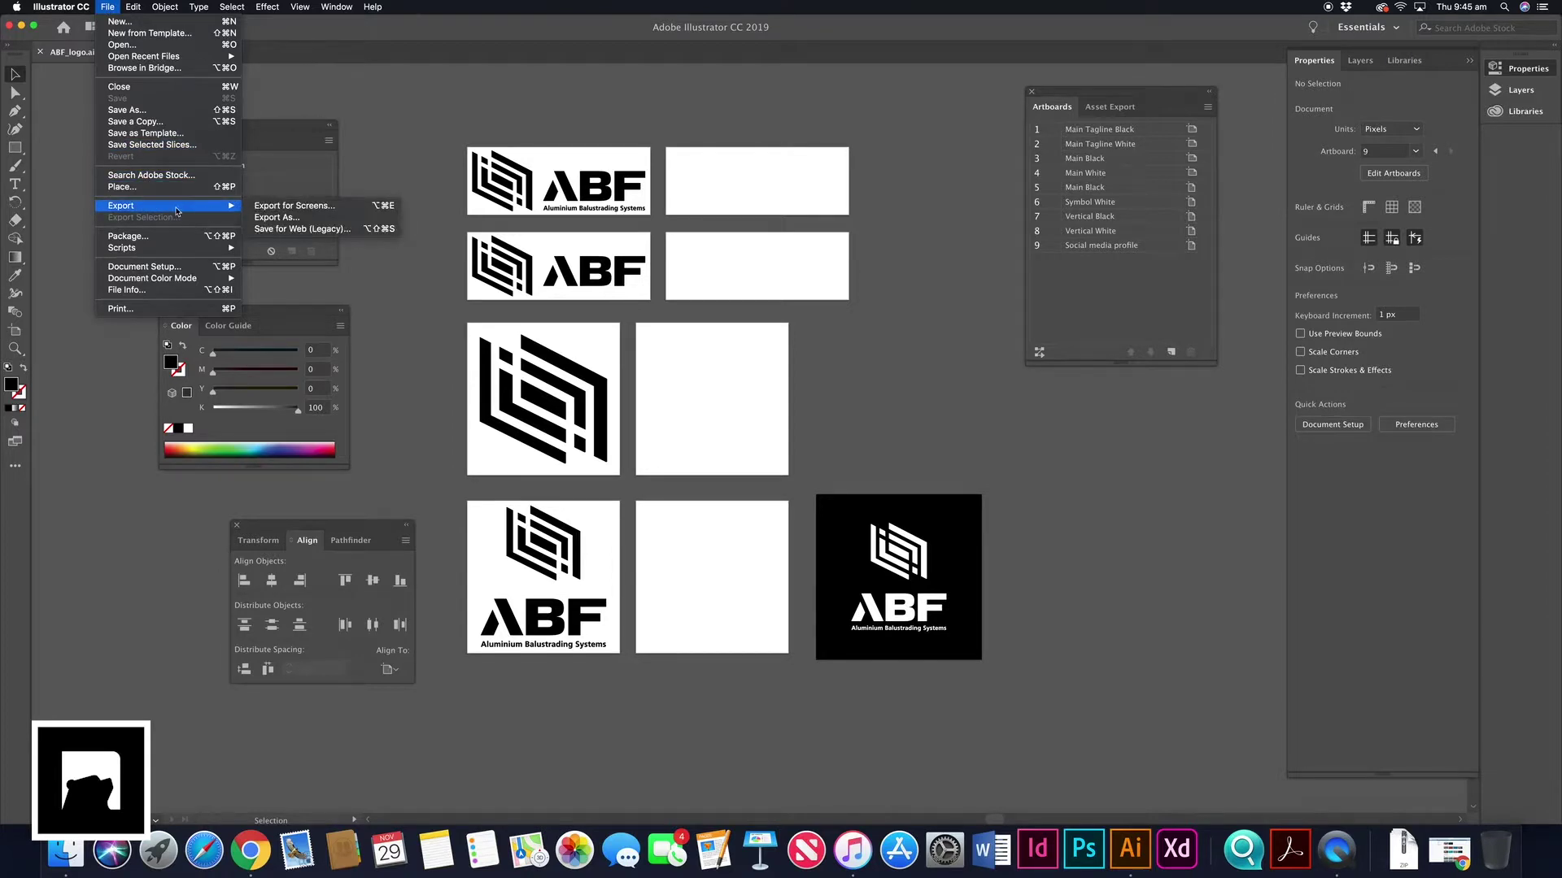
left_click(296, 208)
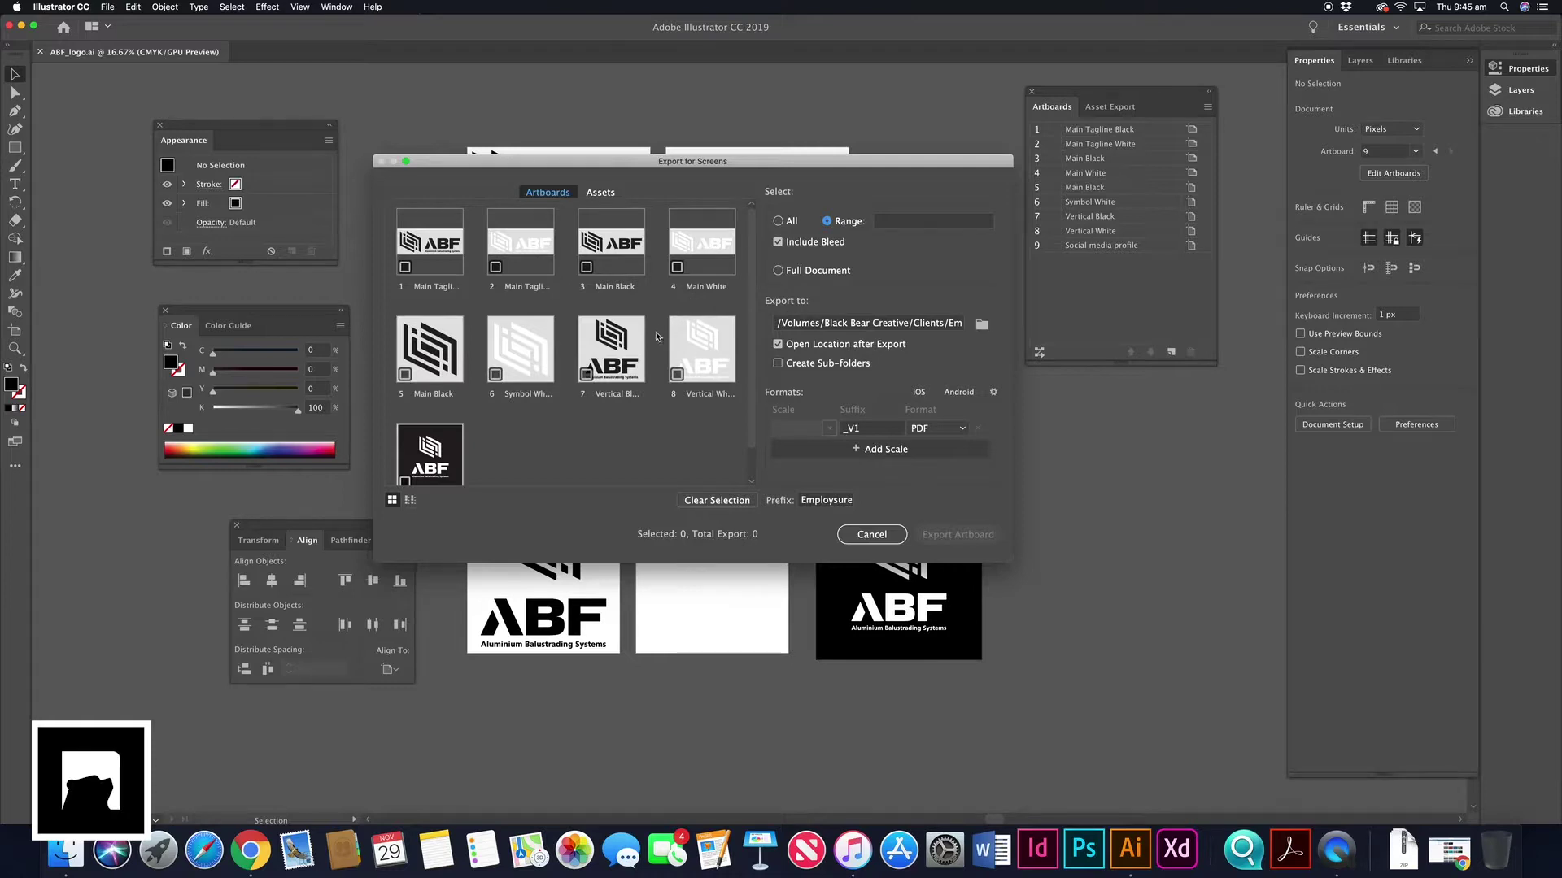
left_click_drag(787, 161, 768, 145)
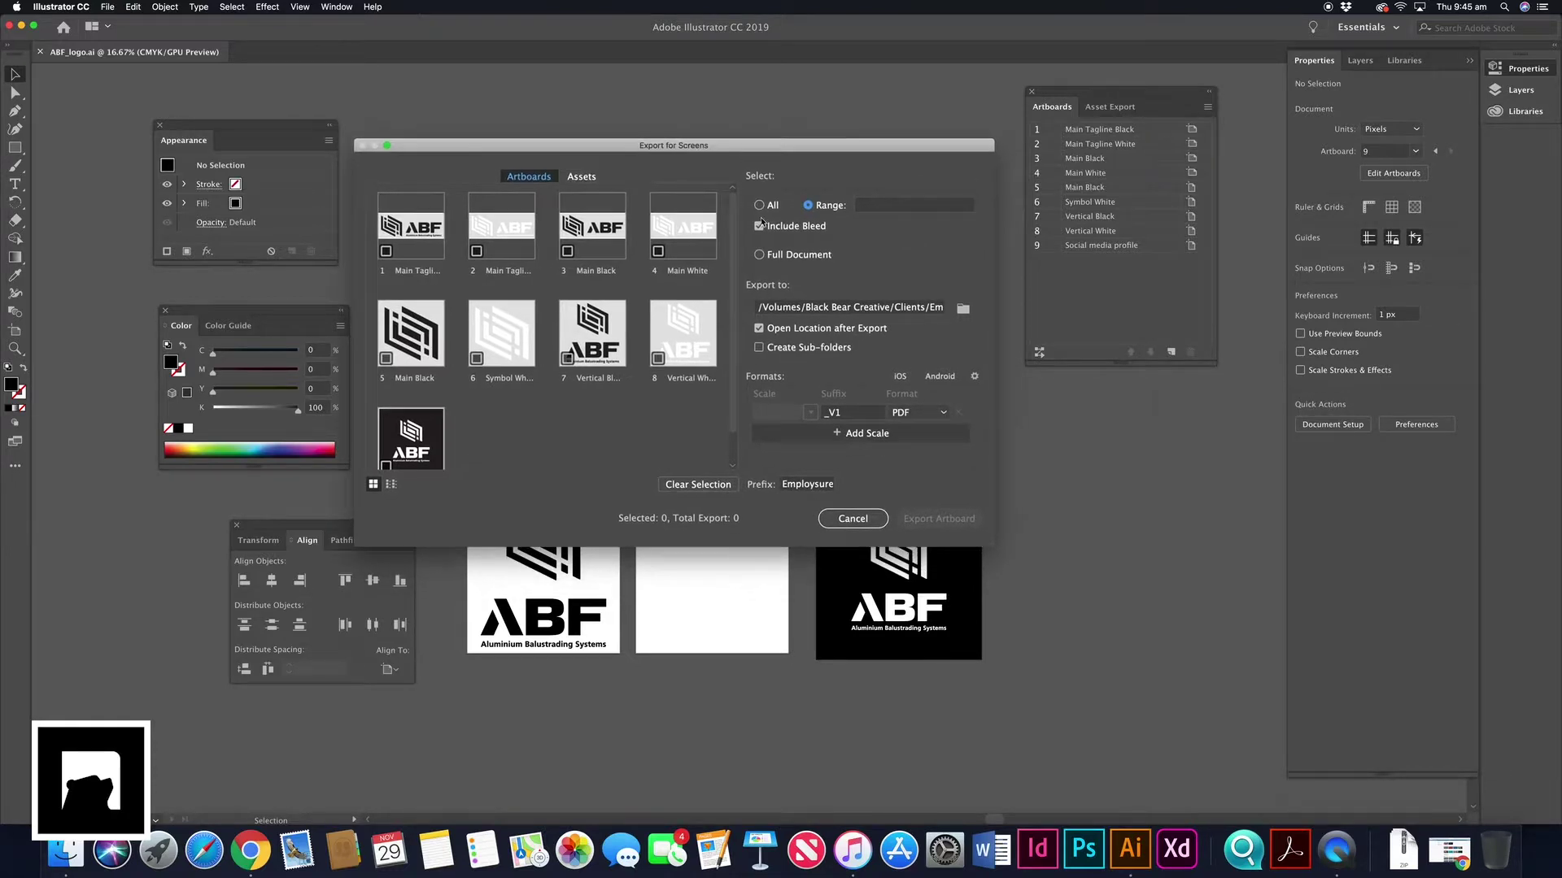
left_click(963, 309)
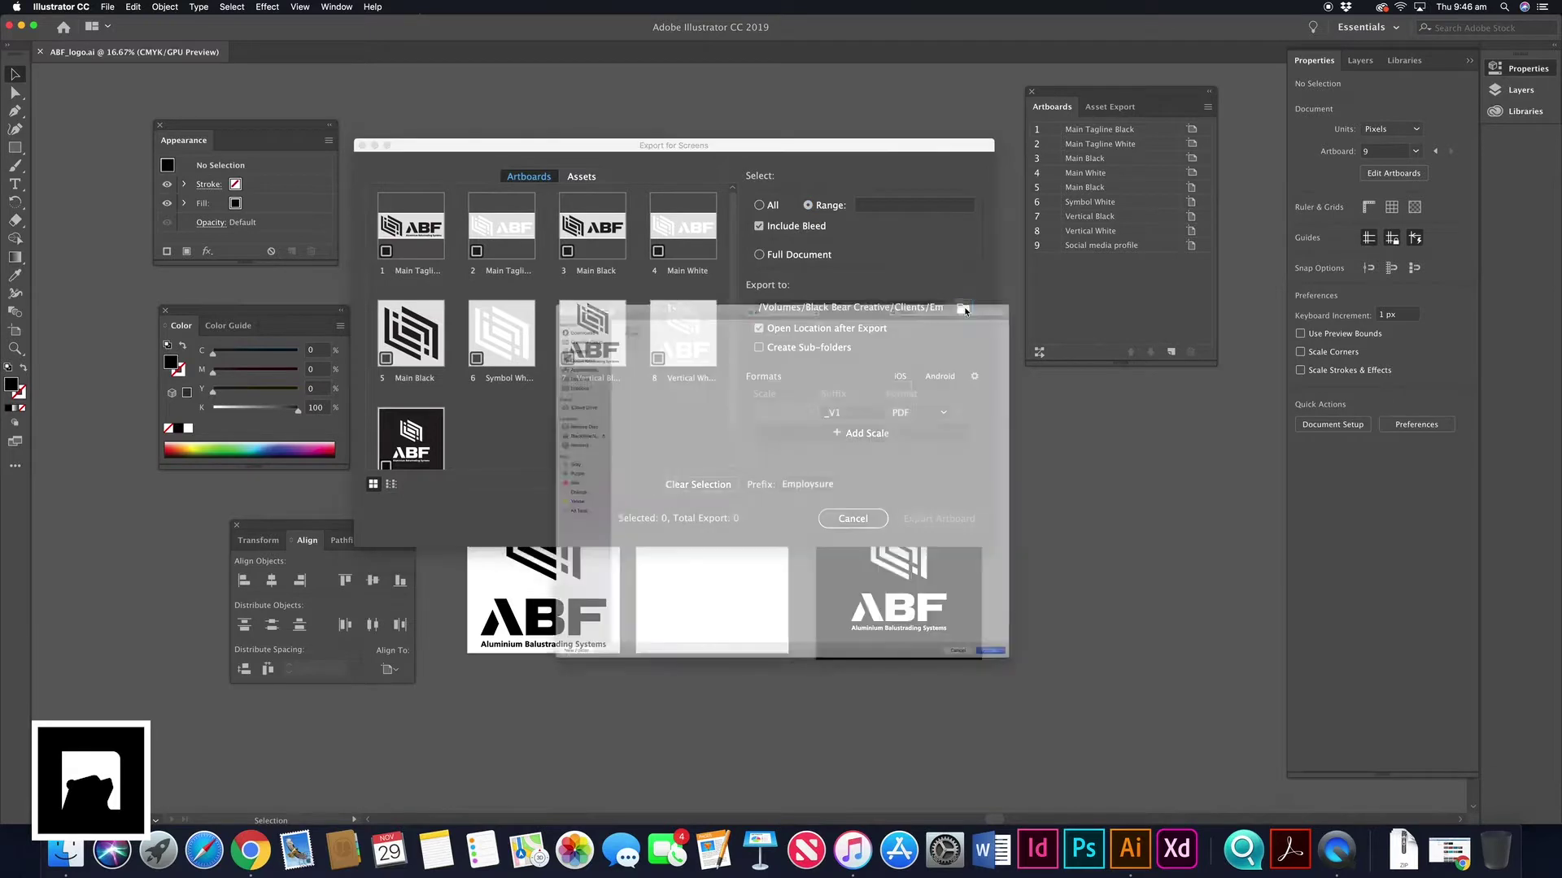
left_click(742, 192)
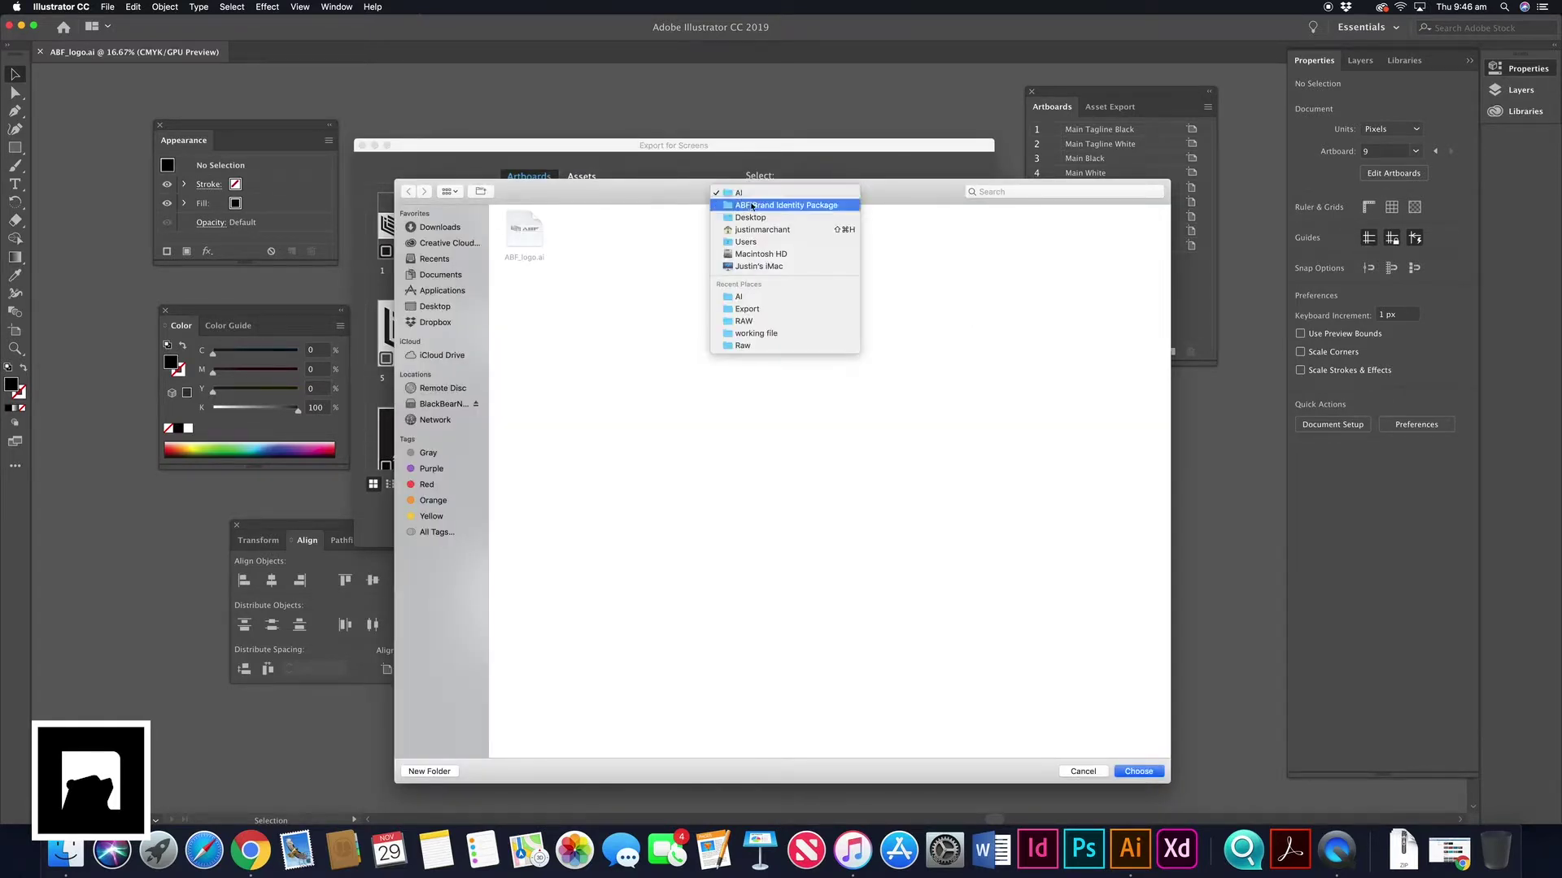
left_click(757, 207)
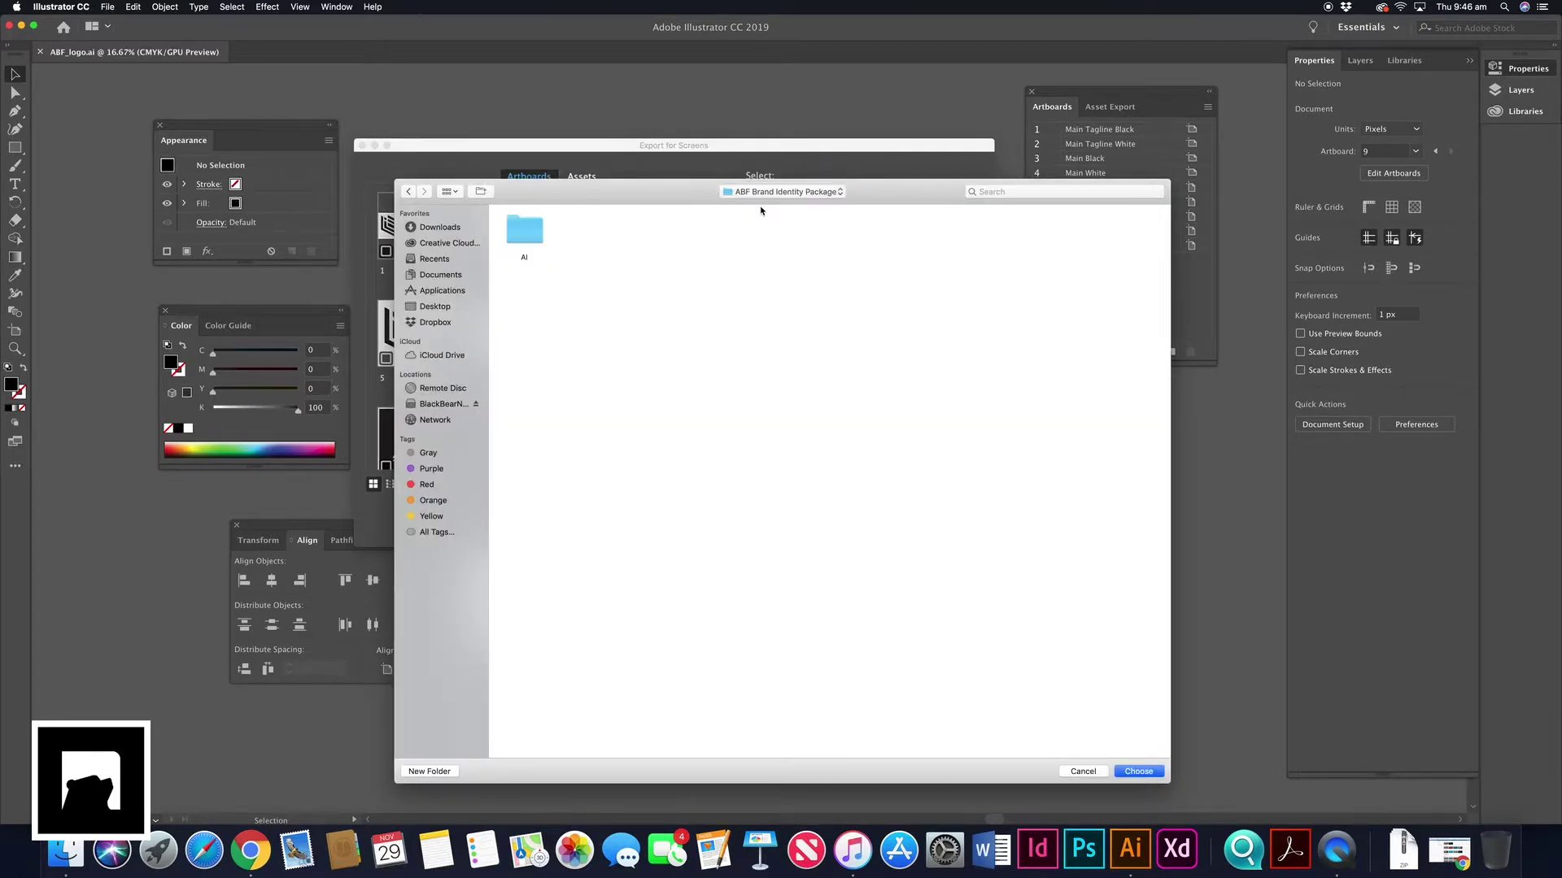
left_click(437, 770)
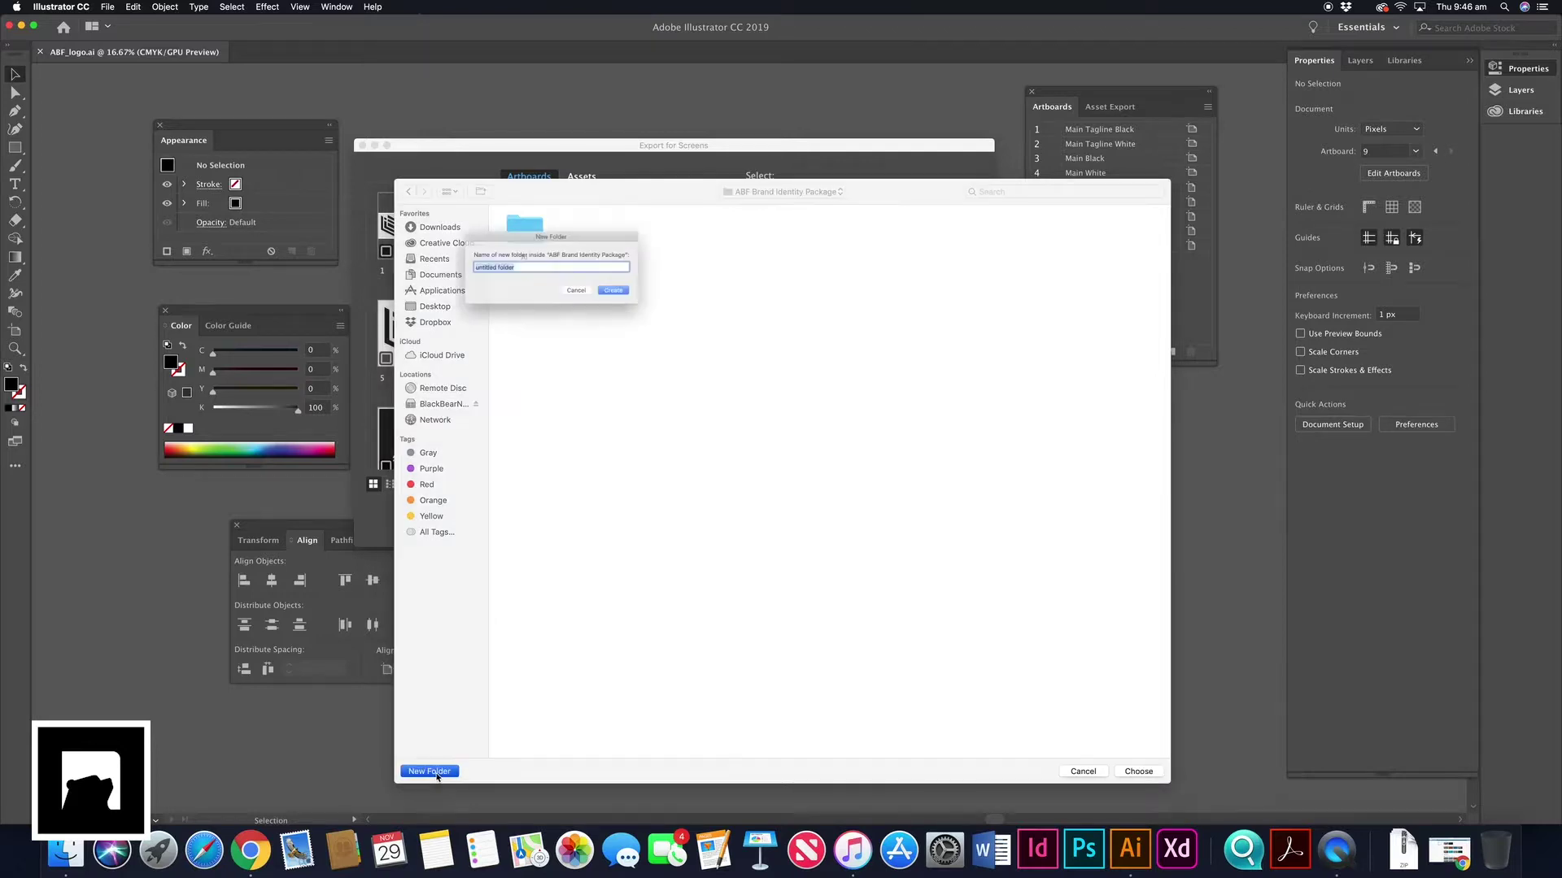
type("PDF")
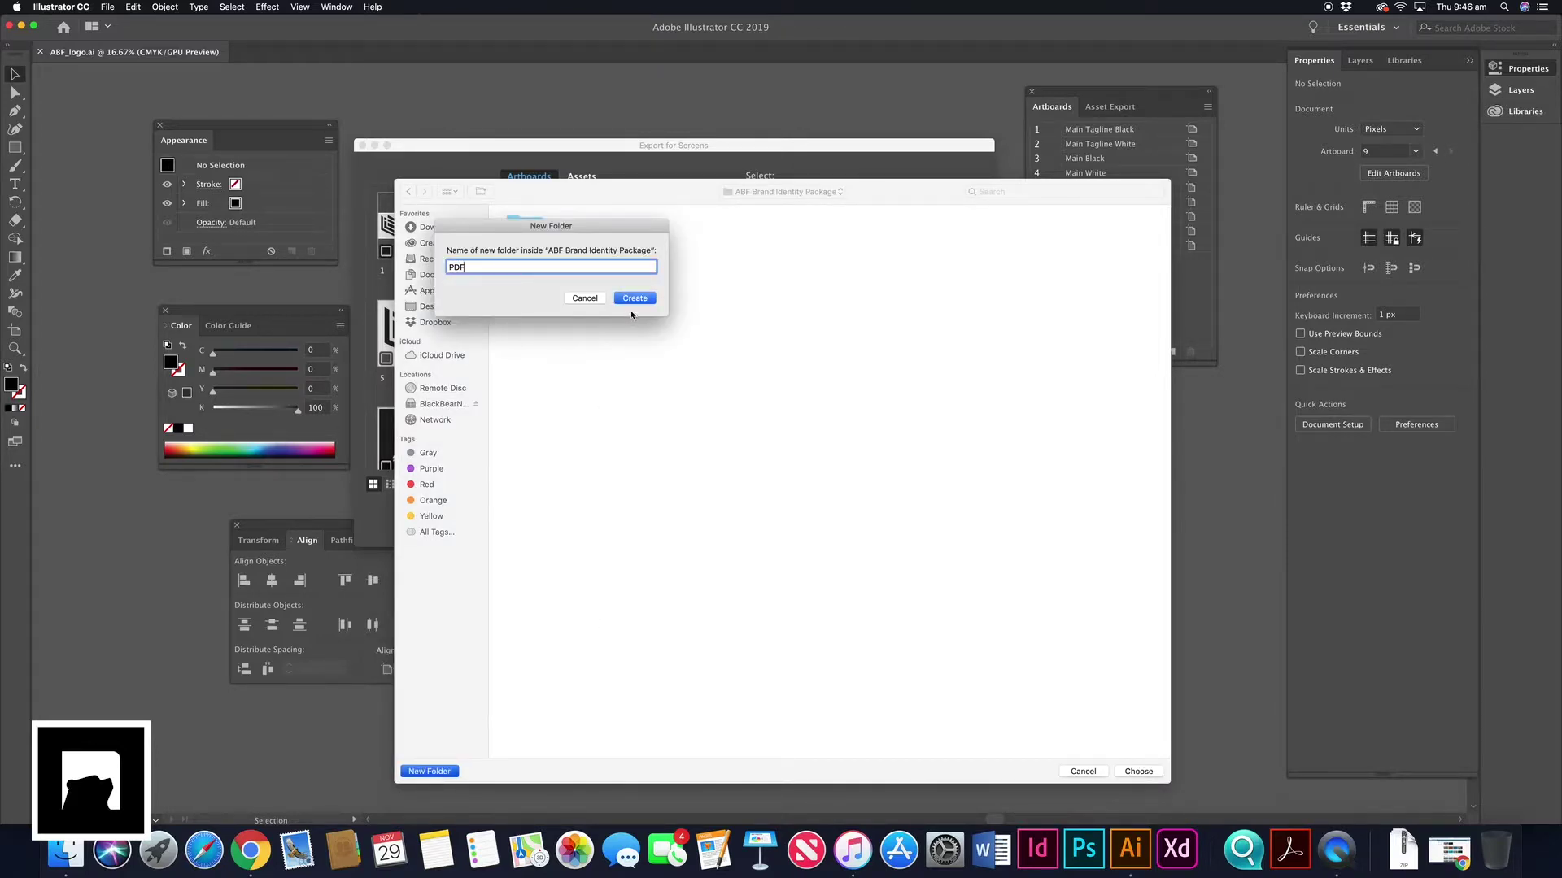
left_click(634, 299)
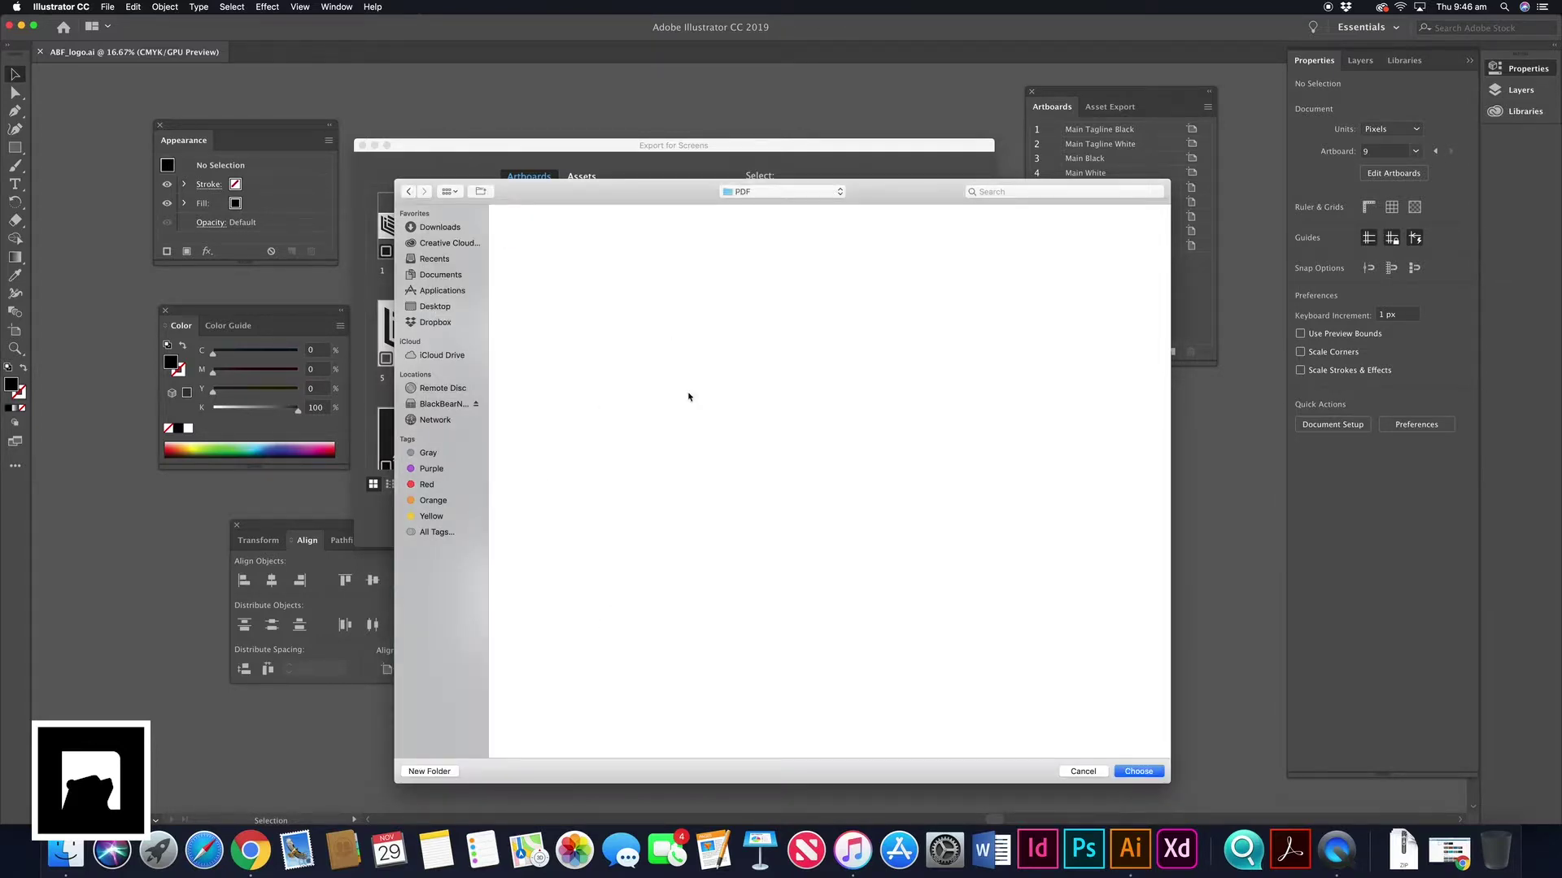
left_click(1139, 771)
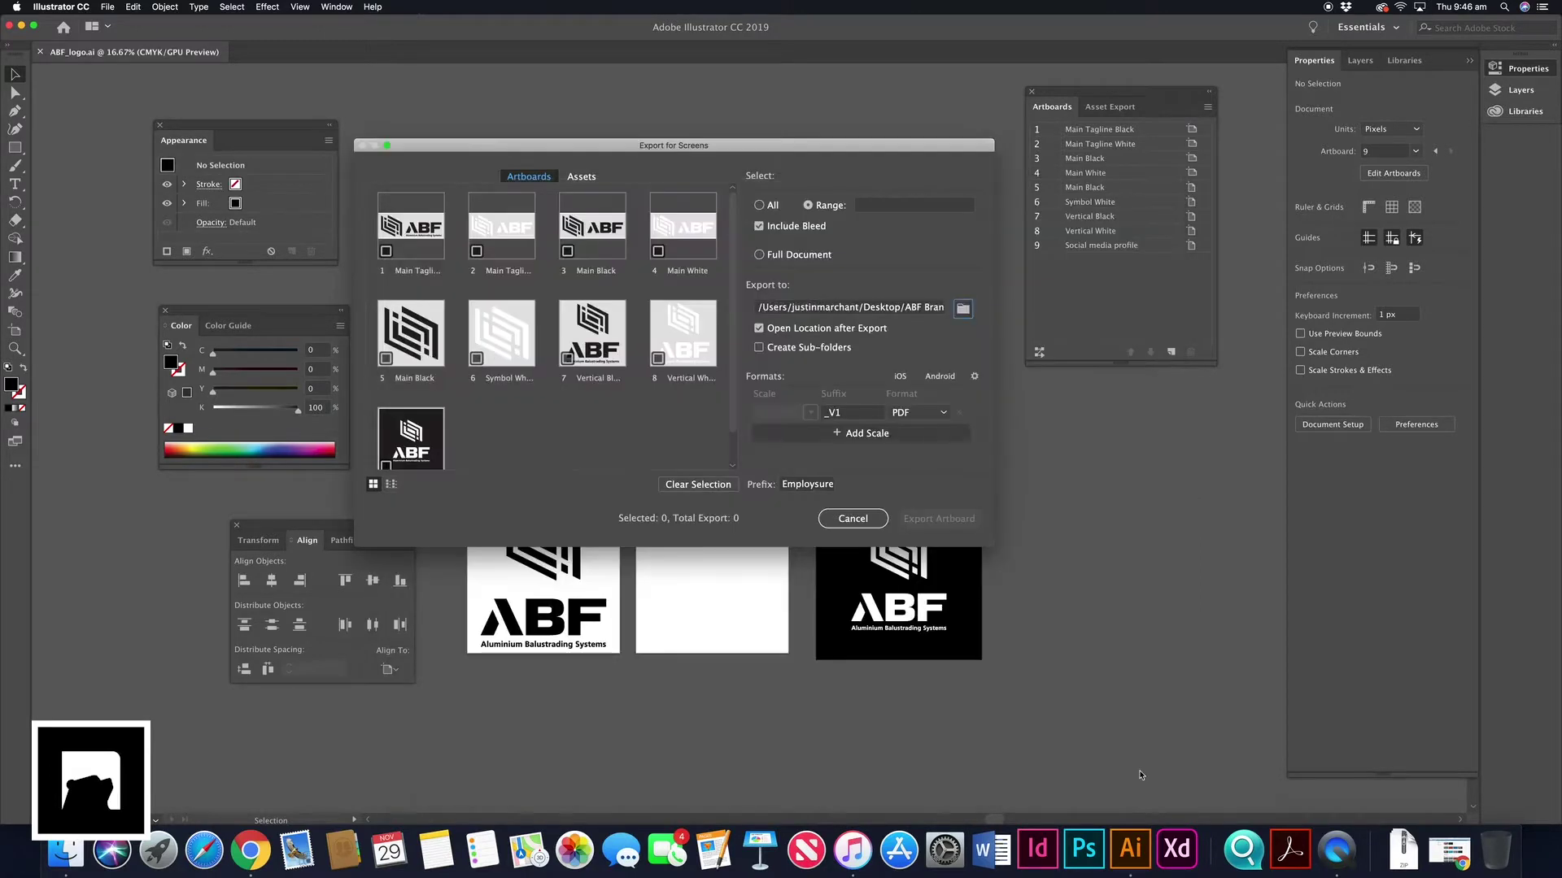
Include only the black logo artboards and the social media profile in the export, range 1,3,5,7,9.
left_click(386, 252)
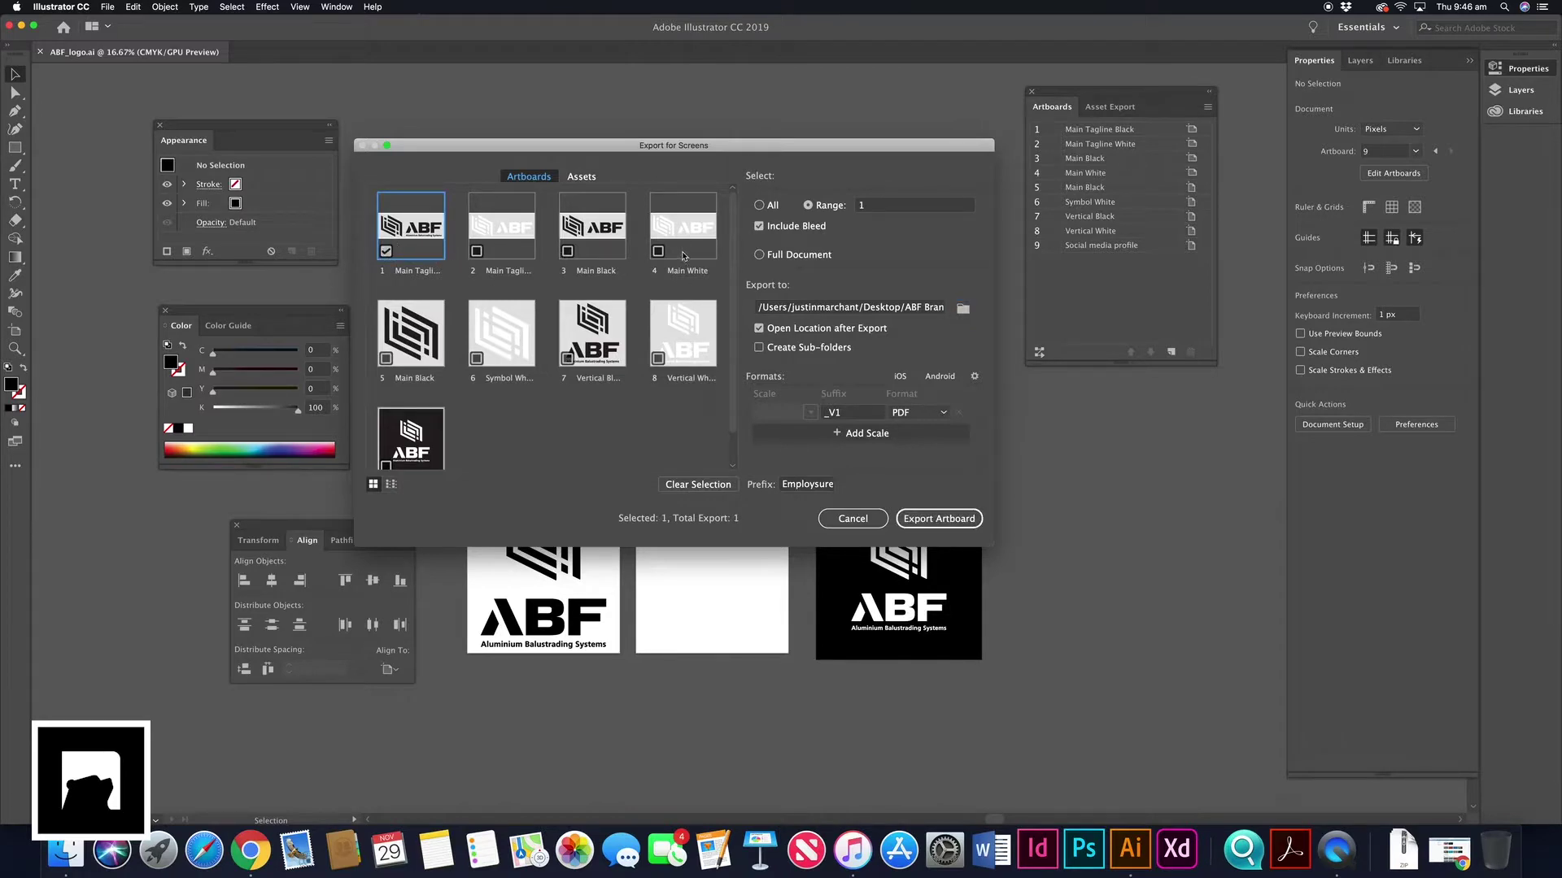
left_click(569, 251)
left_click(386, 359)
left_click(568, 360)
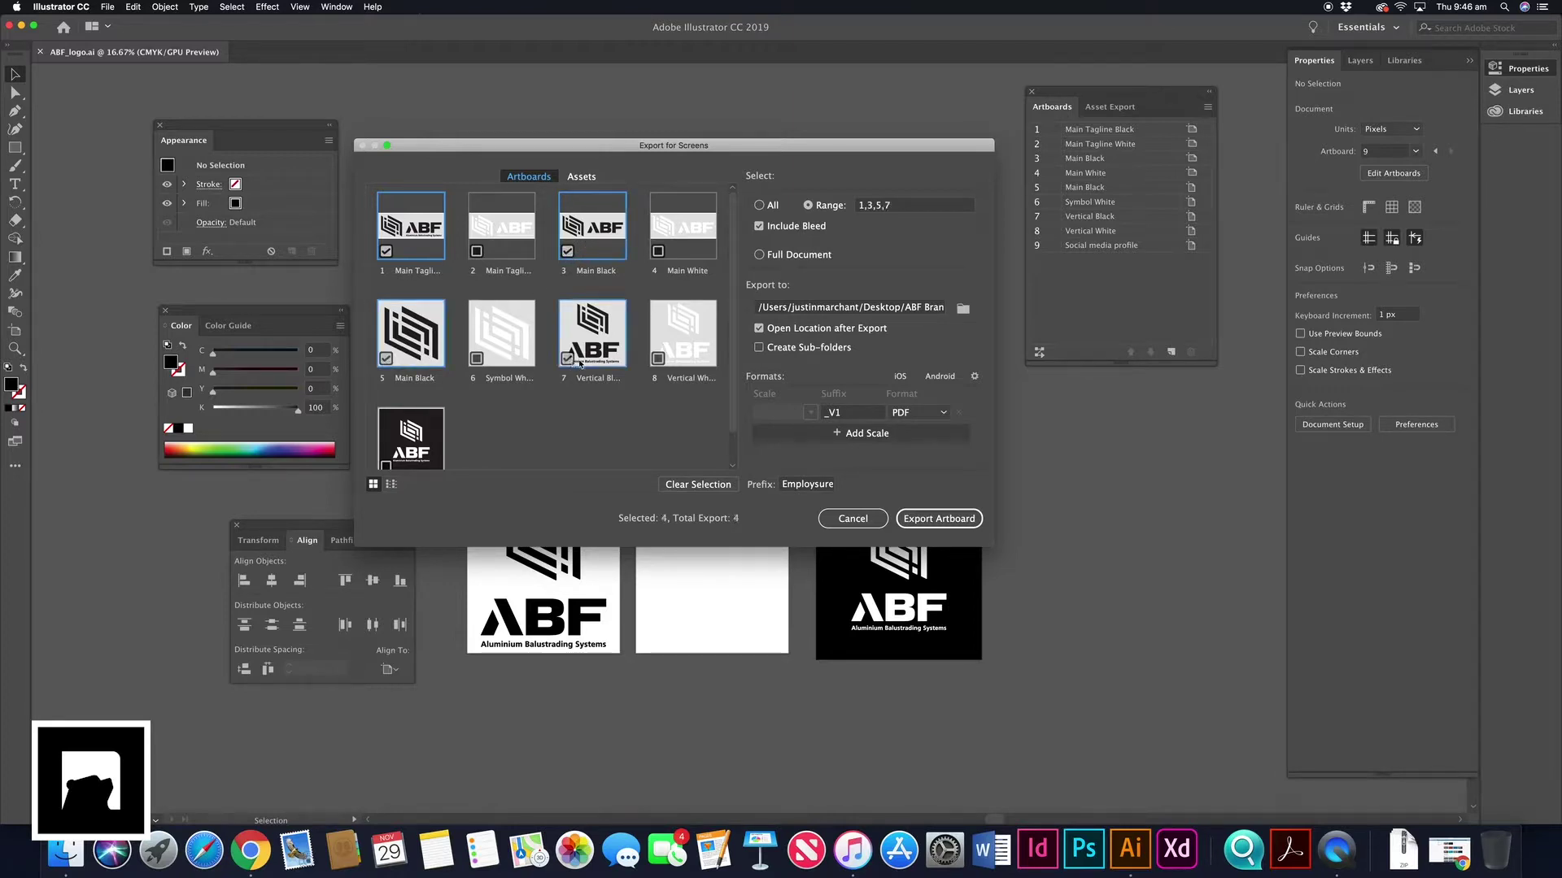
scroll(409, 432, "down", 2)
left_click(387, 432)
scroll(576, 393, "up", 2)
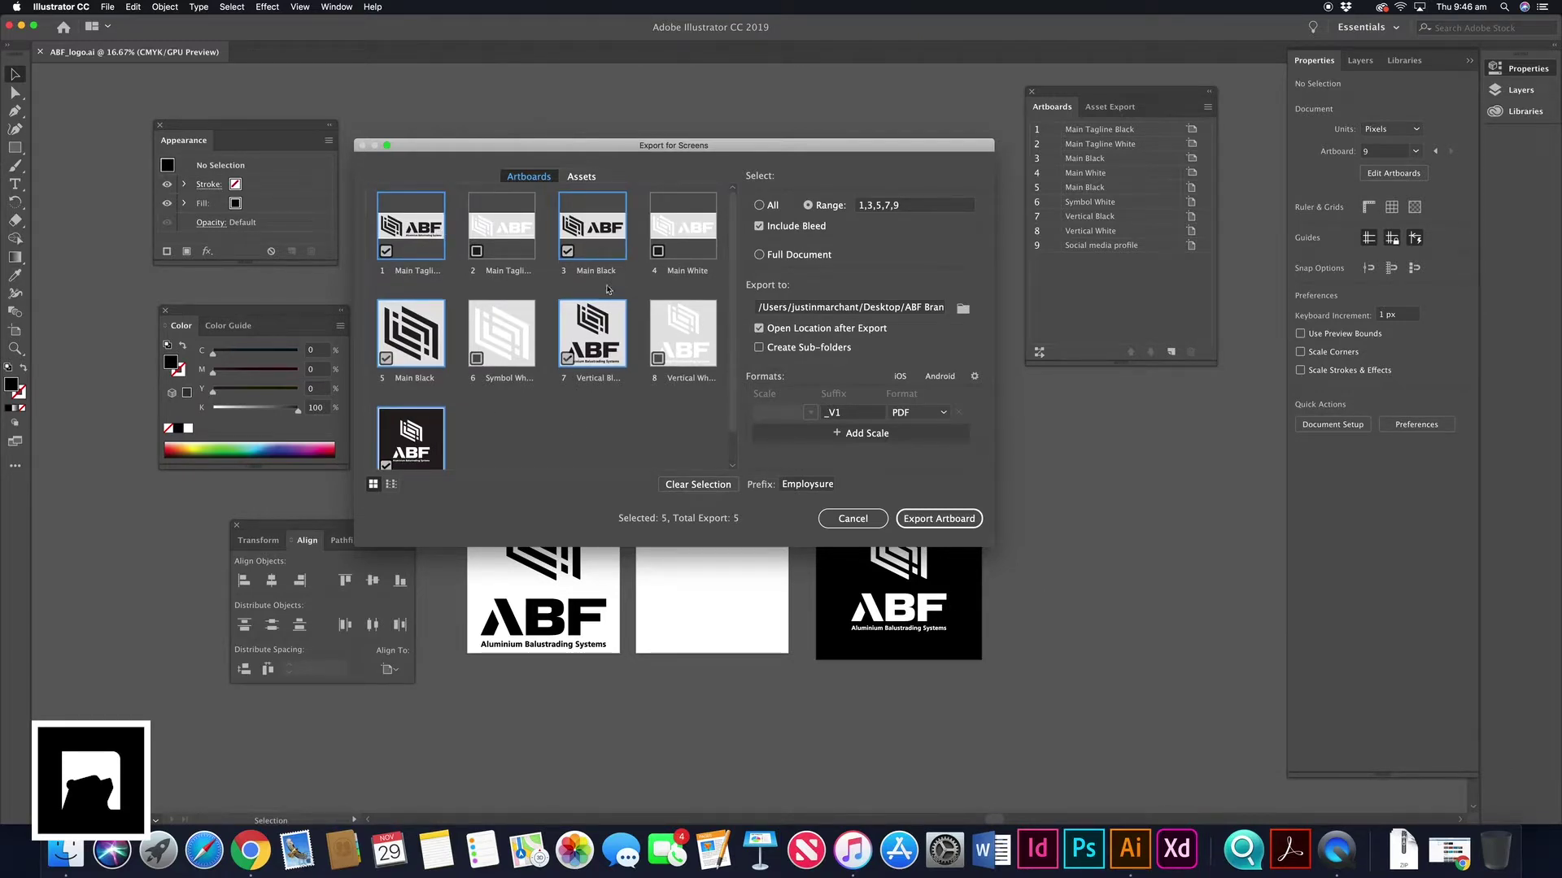
Clear the export's file name suffix and set the PDF format's preset to Black Bear Optimised.
double_click(836, 413)
key("BackSpace")
left_click(925, 455)
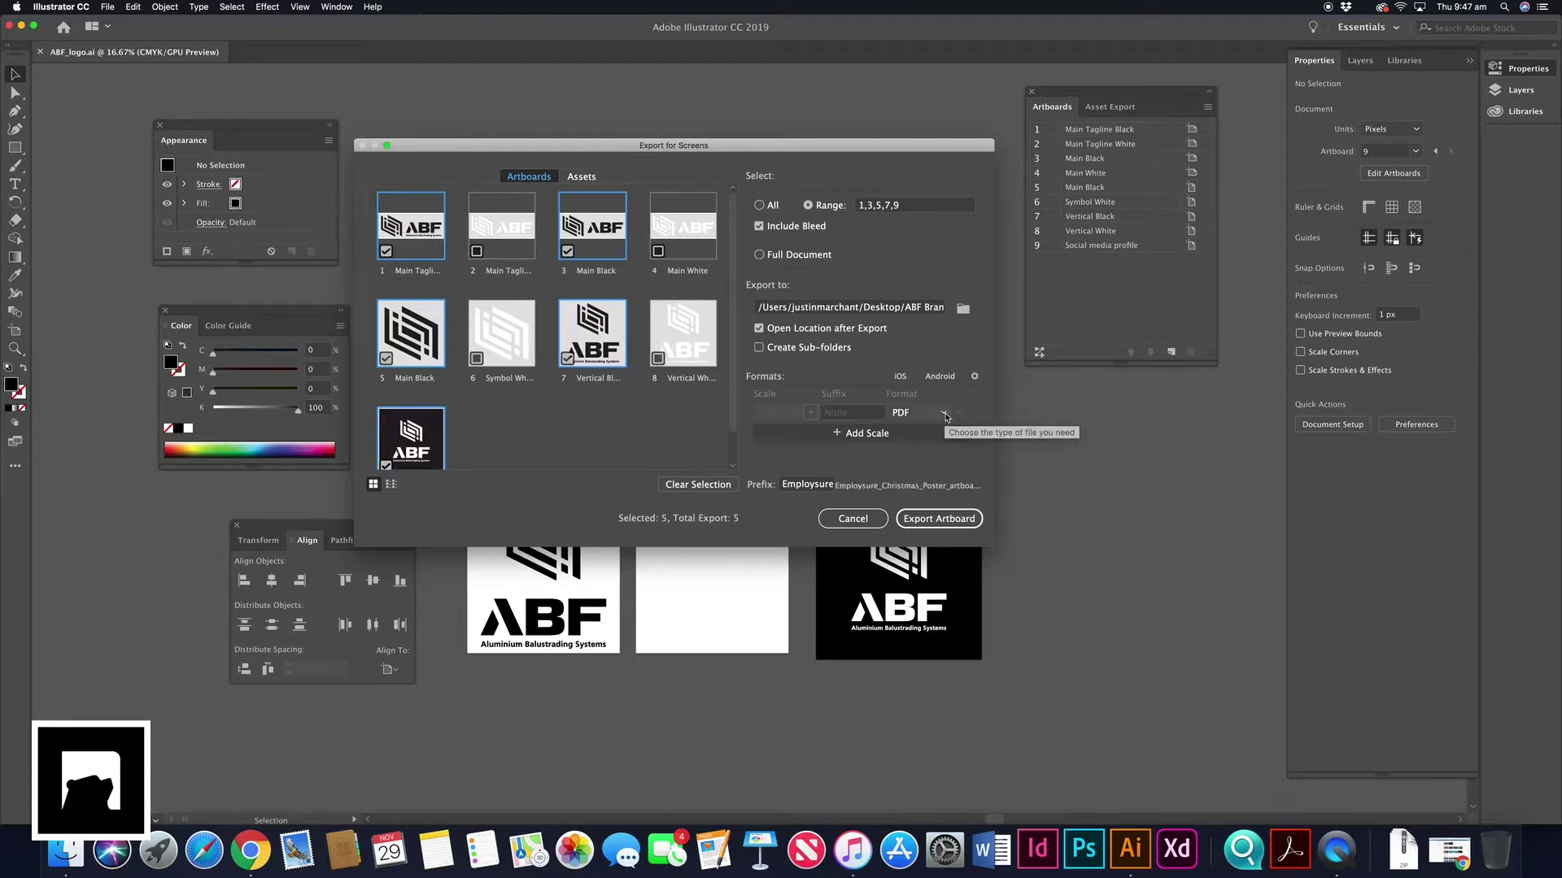
left_click(976, 378)
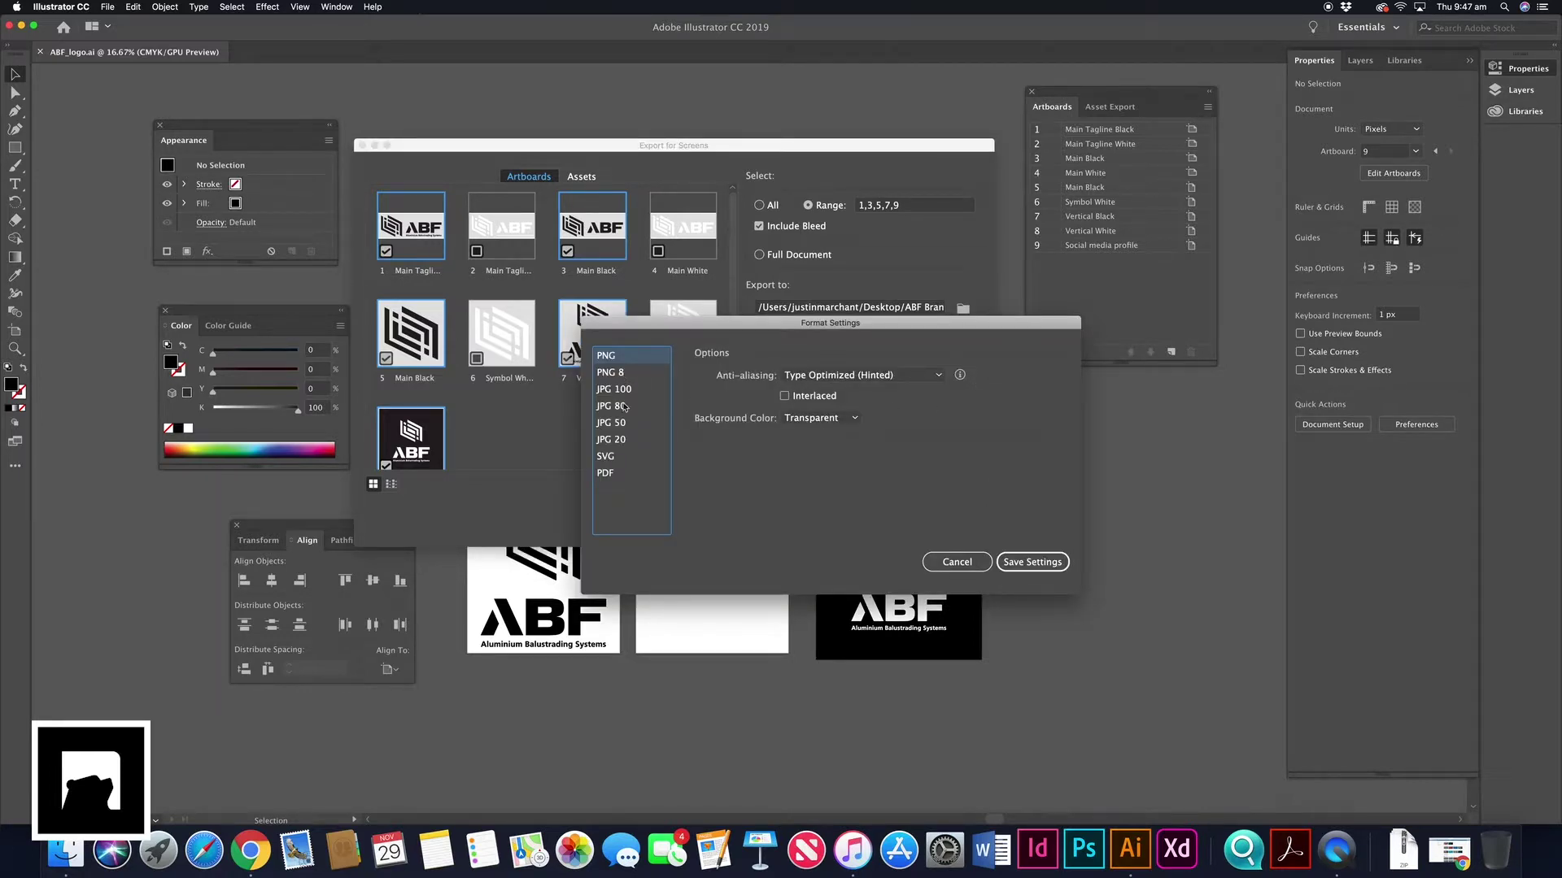
left_click(608, 475)
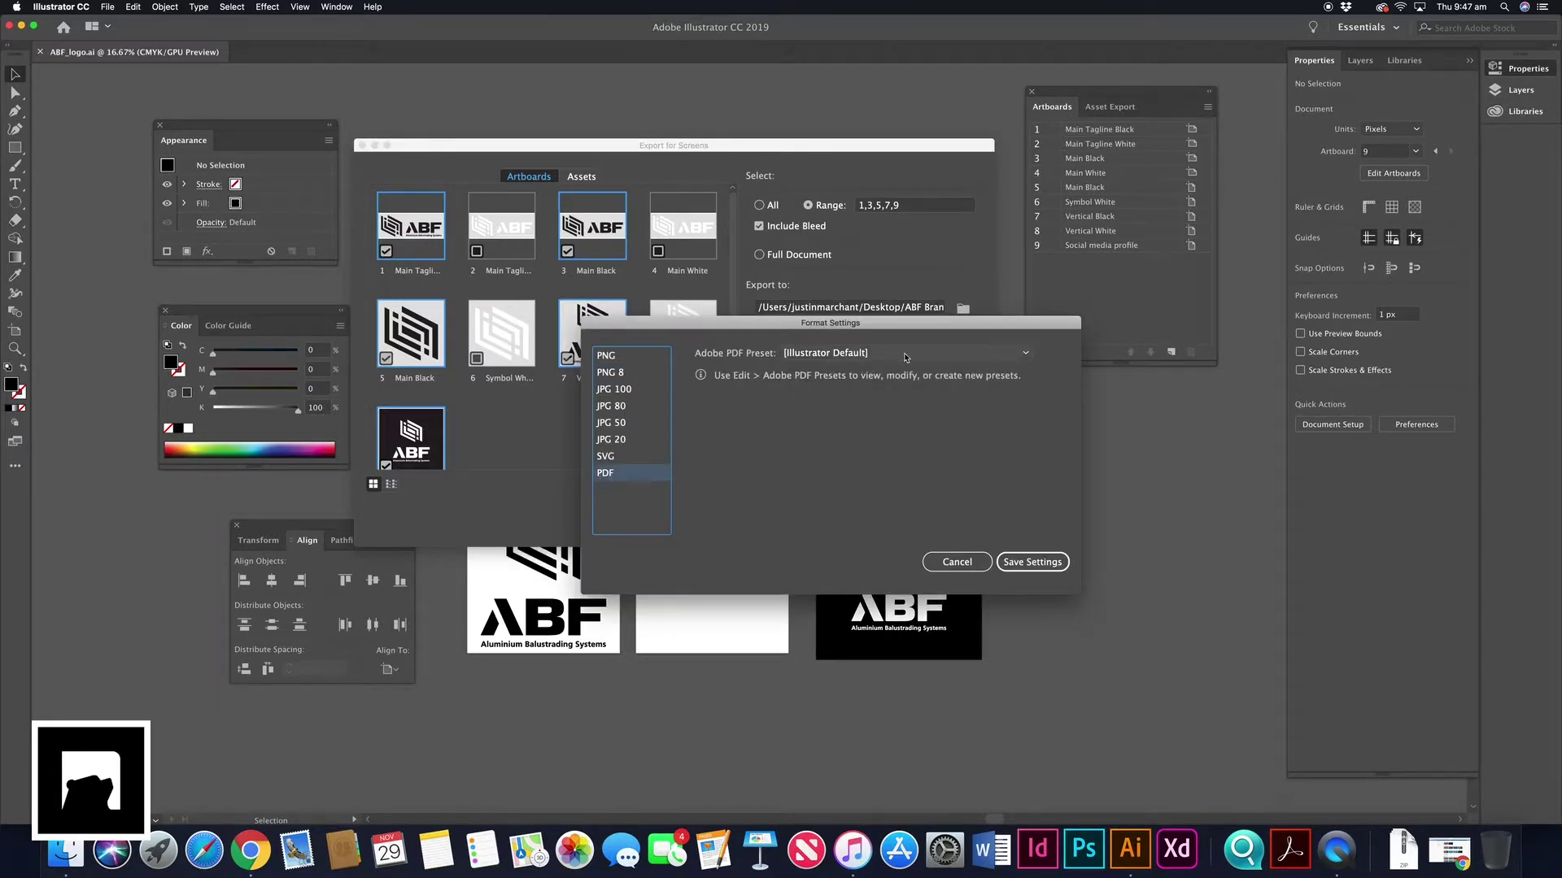
left_click(908, 355)
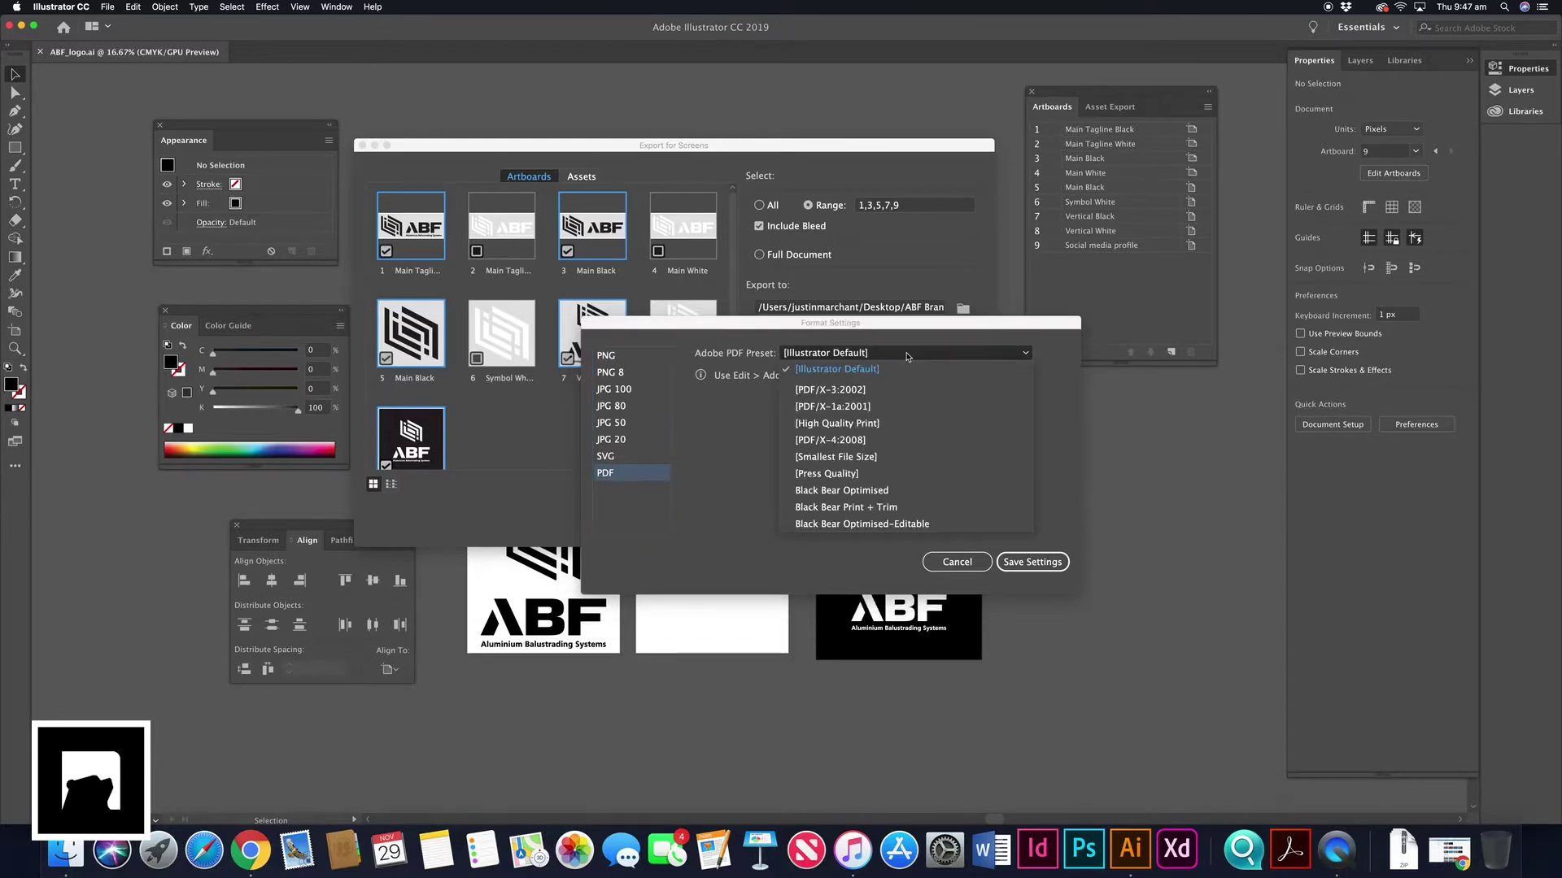
left_click(910, 490)
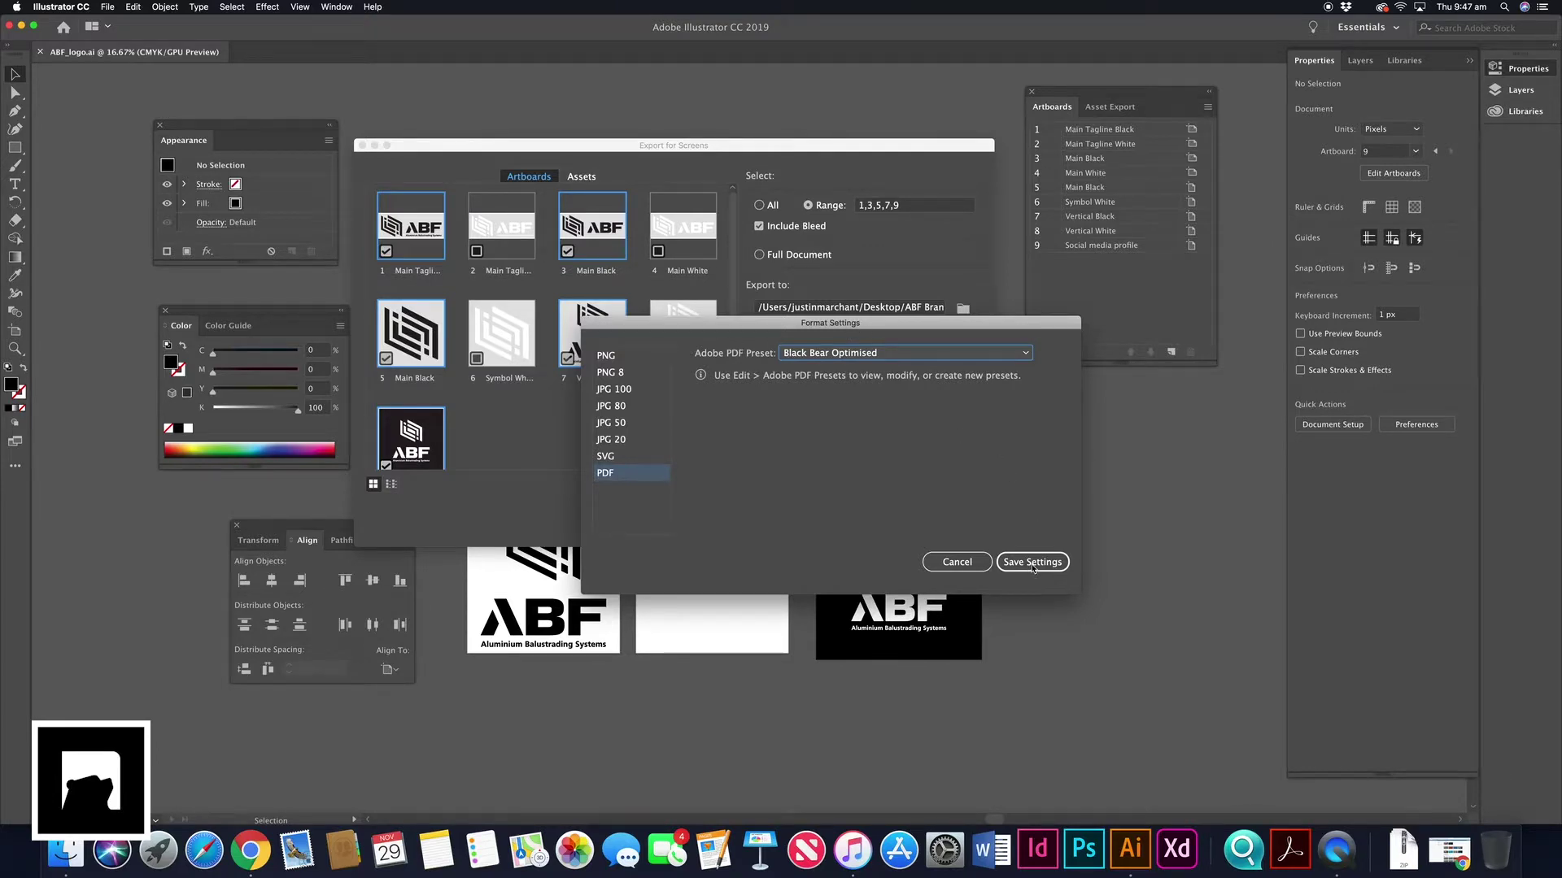
left_click(1032, 563)
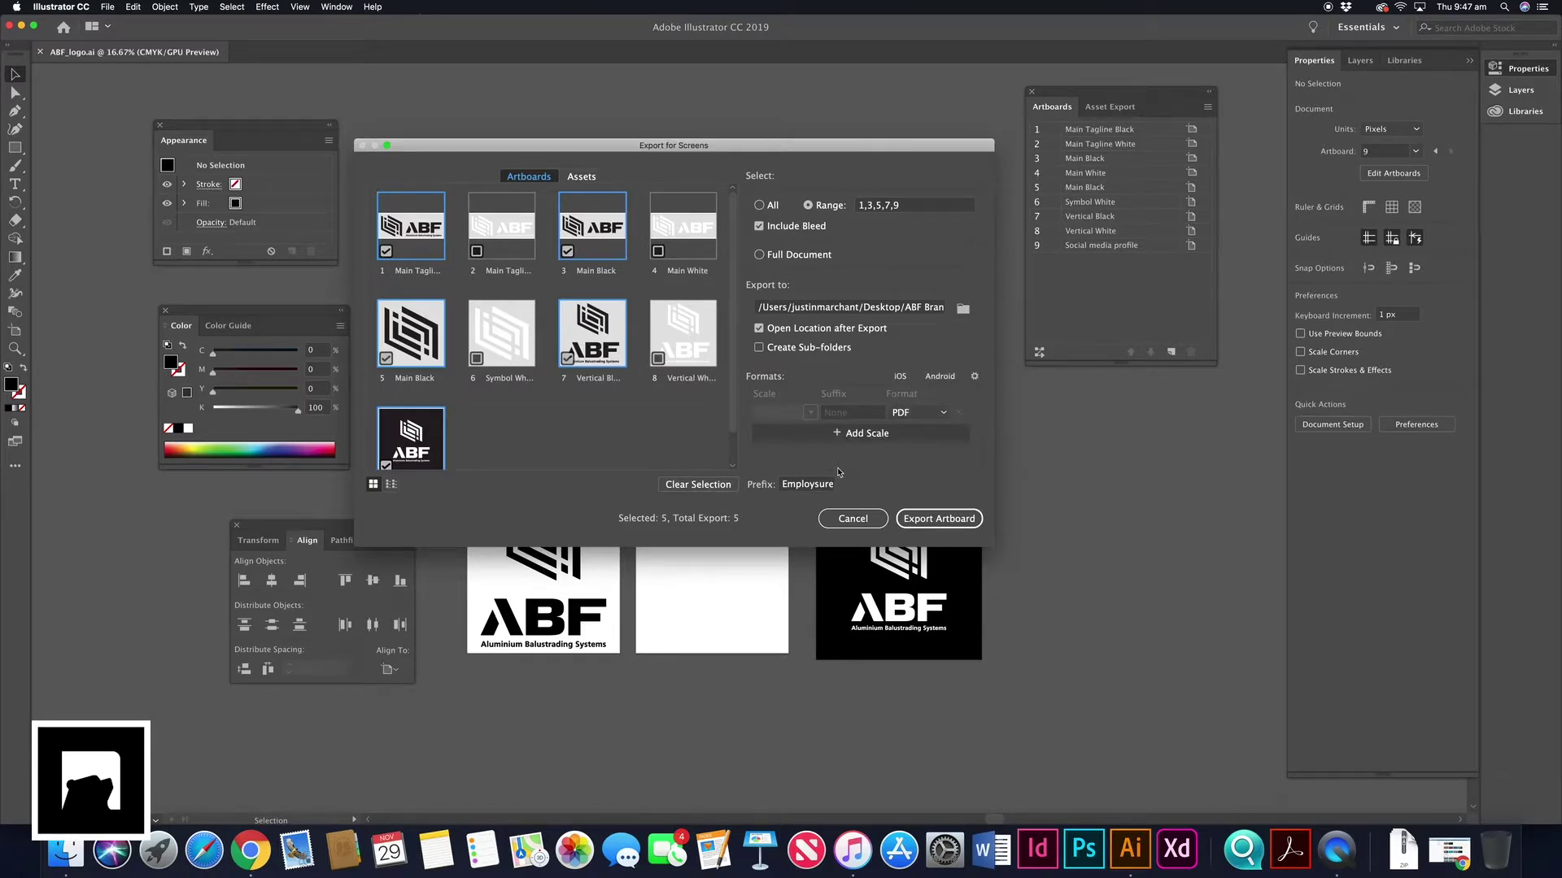
Set the file name prefix to "ABF Logo_" and export the chosen artboards as PDF.
double_click(801, 484)
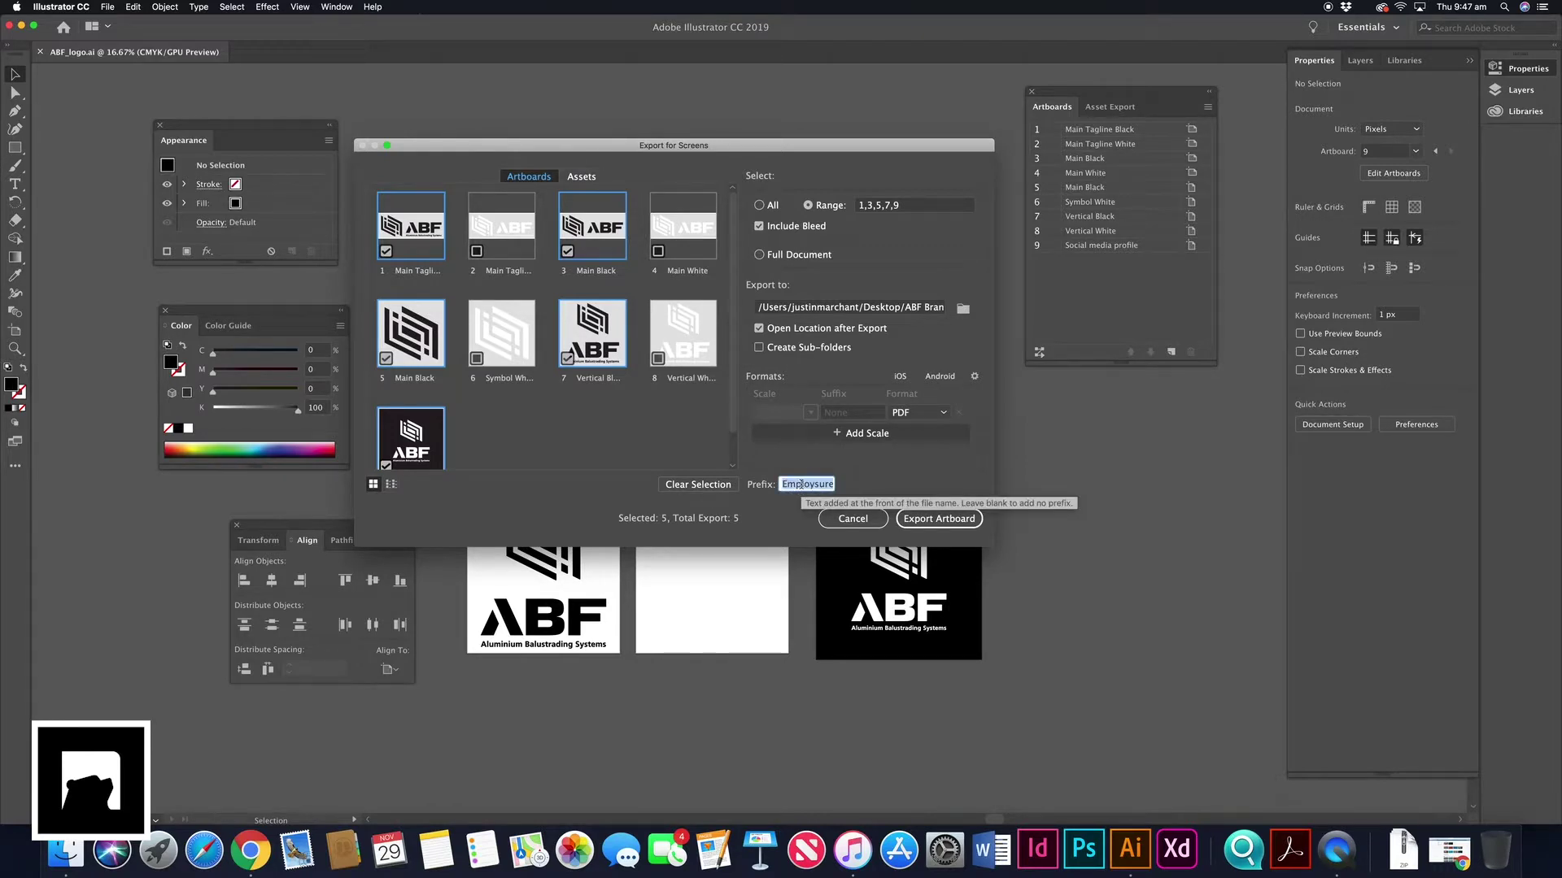
type("ABF Logo_")
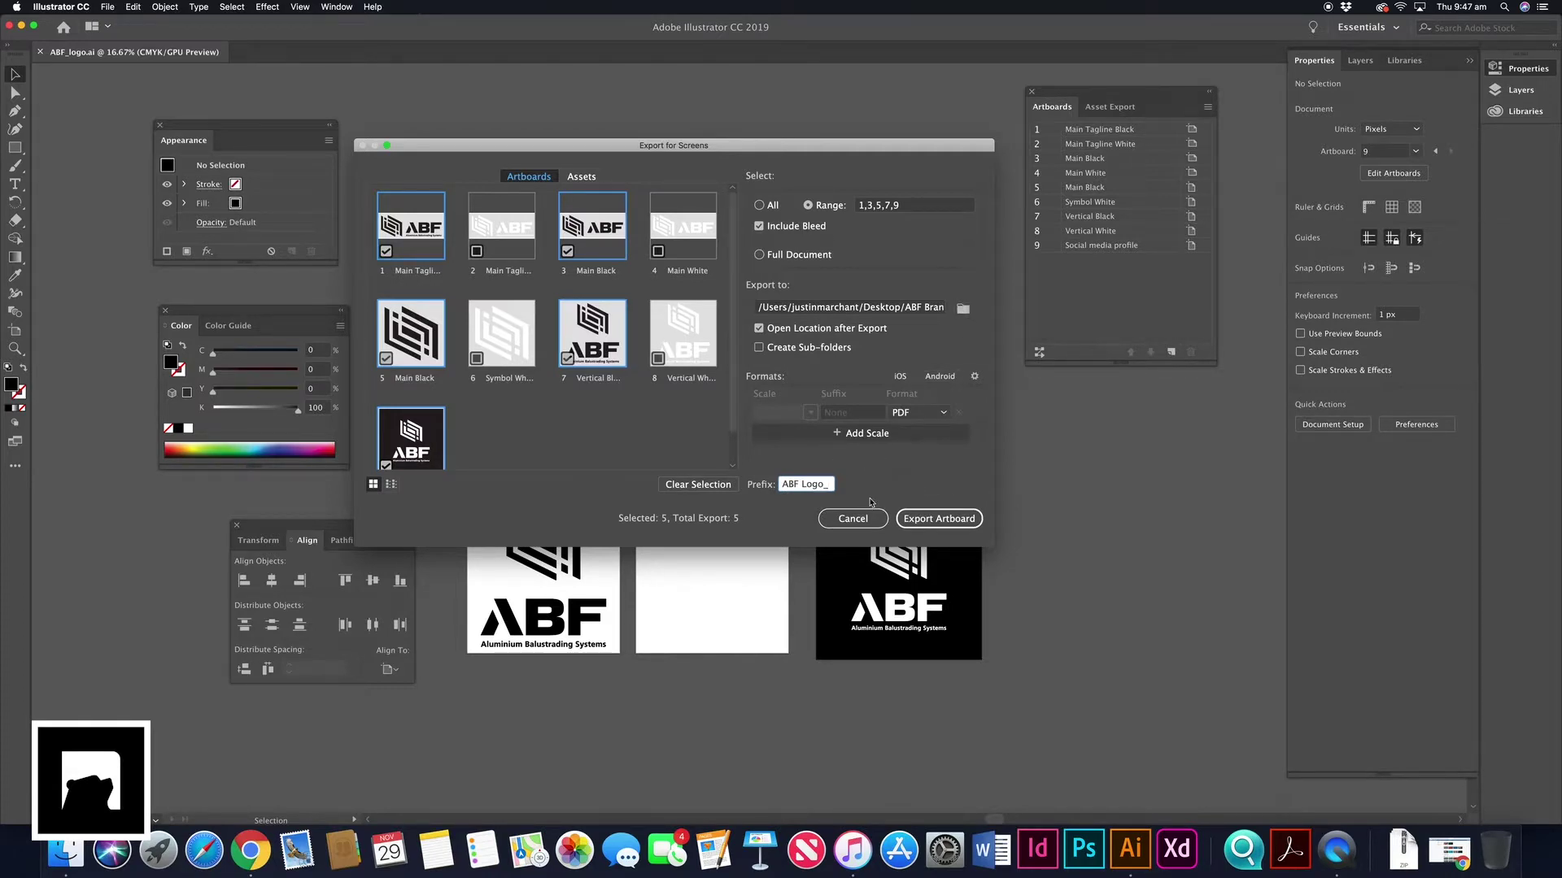
left_click(940, 519)
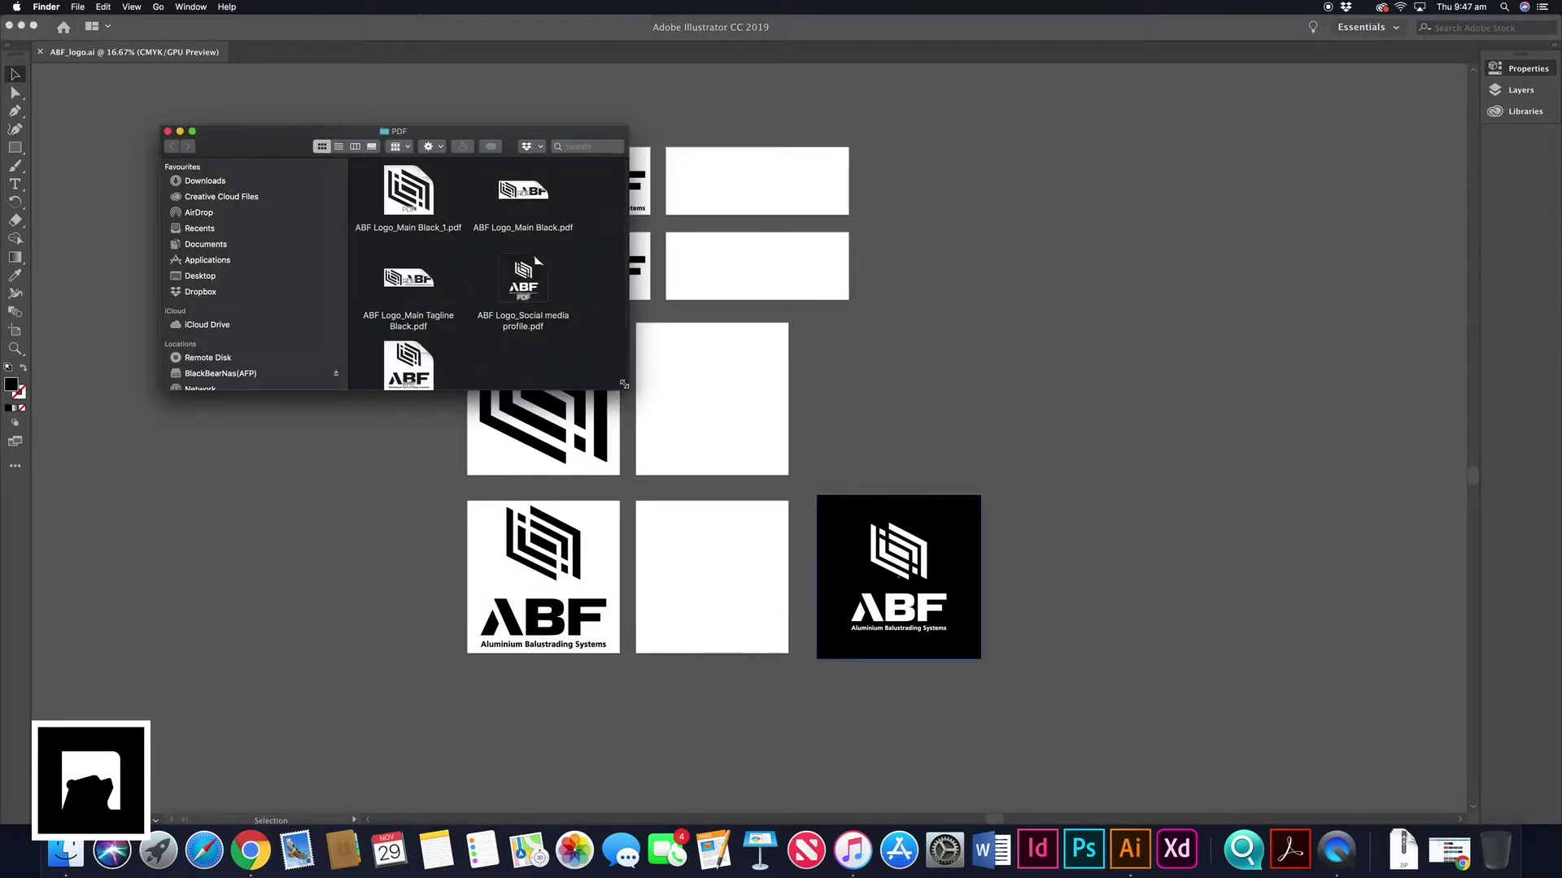
Enlarge the exported PDF folder's Finder window, preview the logo files one after another, close the window and return to Illustrator.
left_click_drag(627, 389, 928, 591)
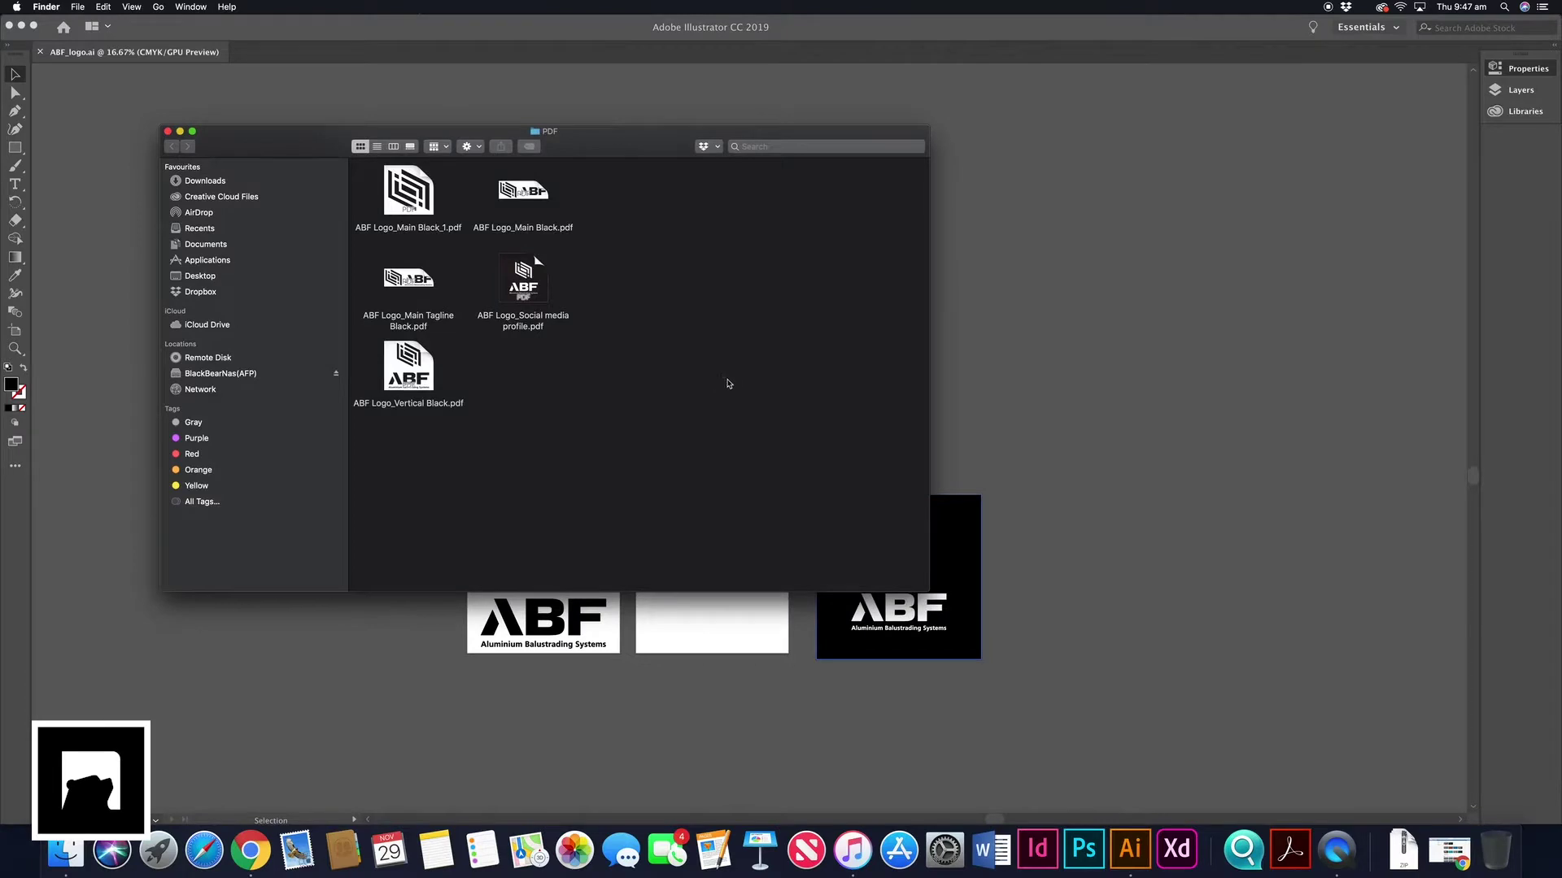
left_click(411, 183)
key("space")
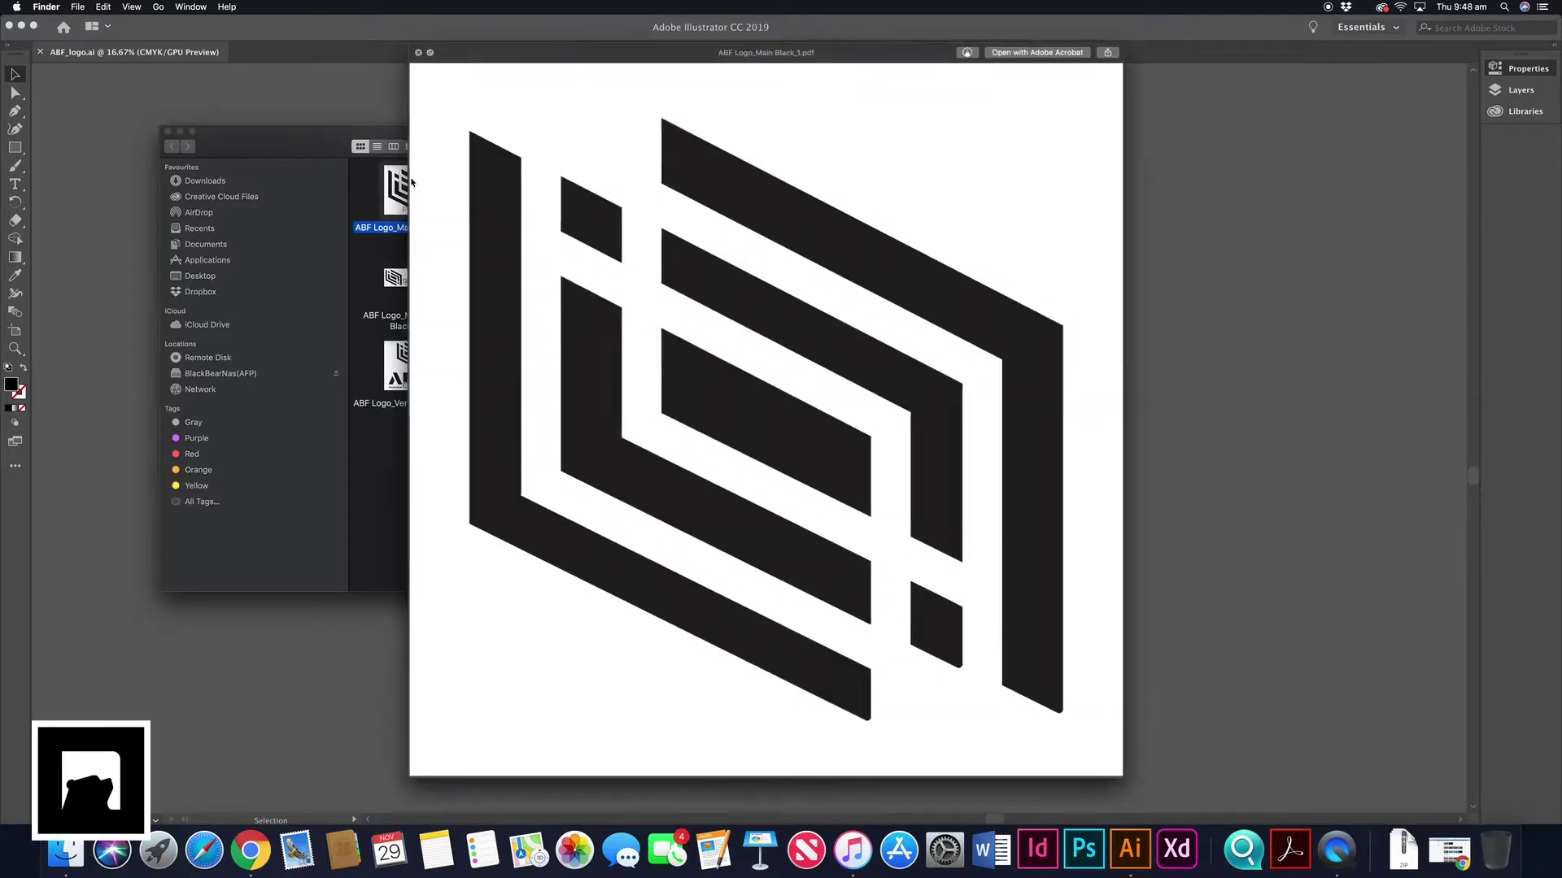
key("Right")
key("Down")
key("Left")
key("Down")
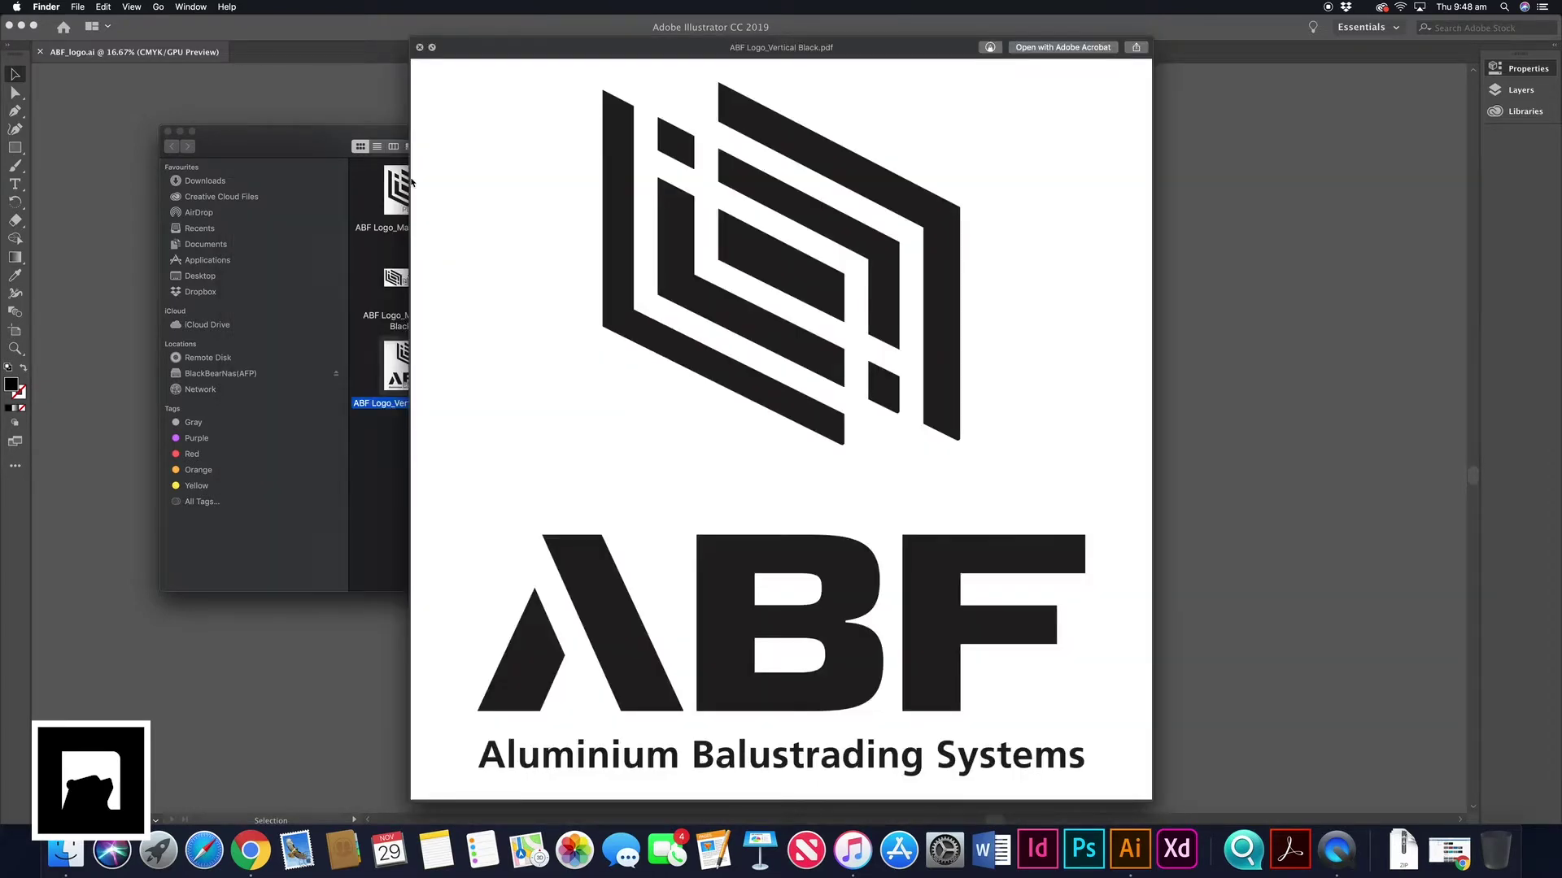
key("Right")
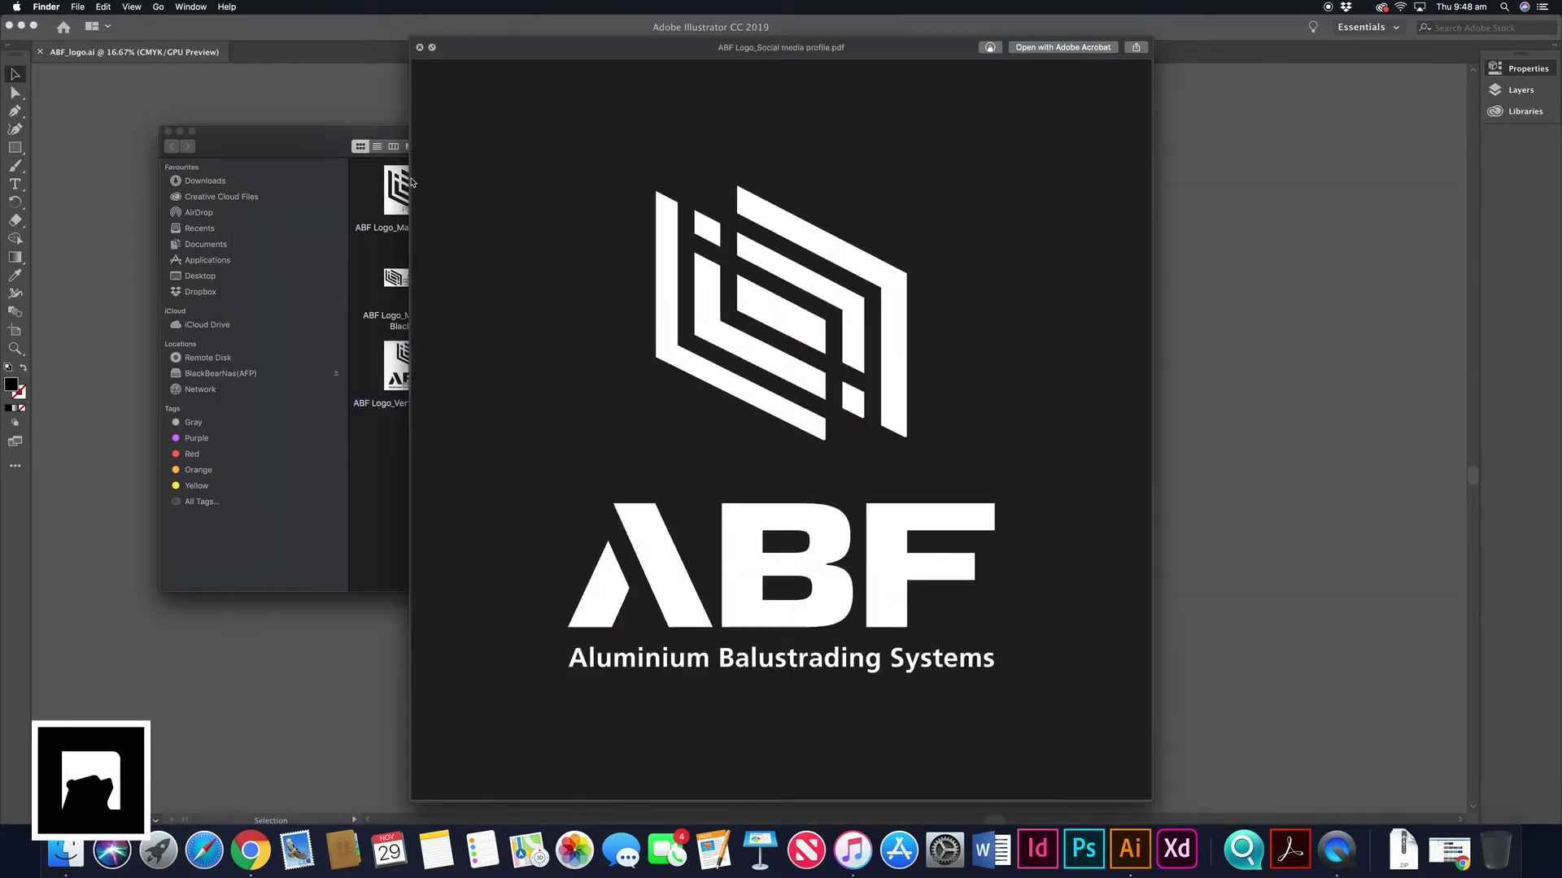
left_click(420, 47)
left_click(667, 298)
left_click_drag(922, 588, 942, 546)
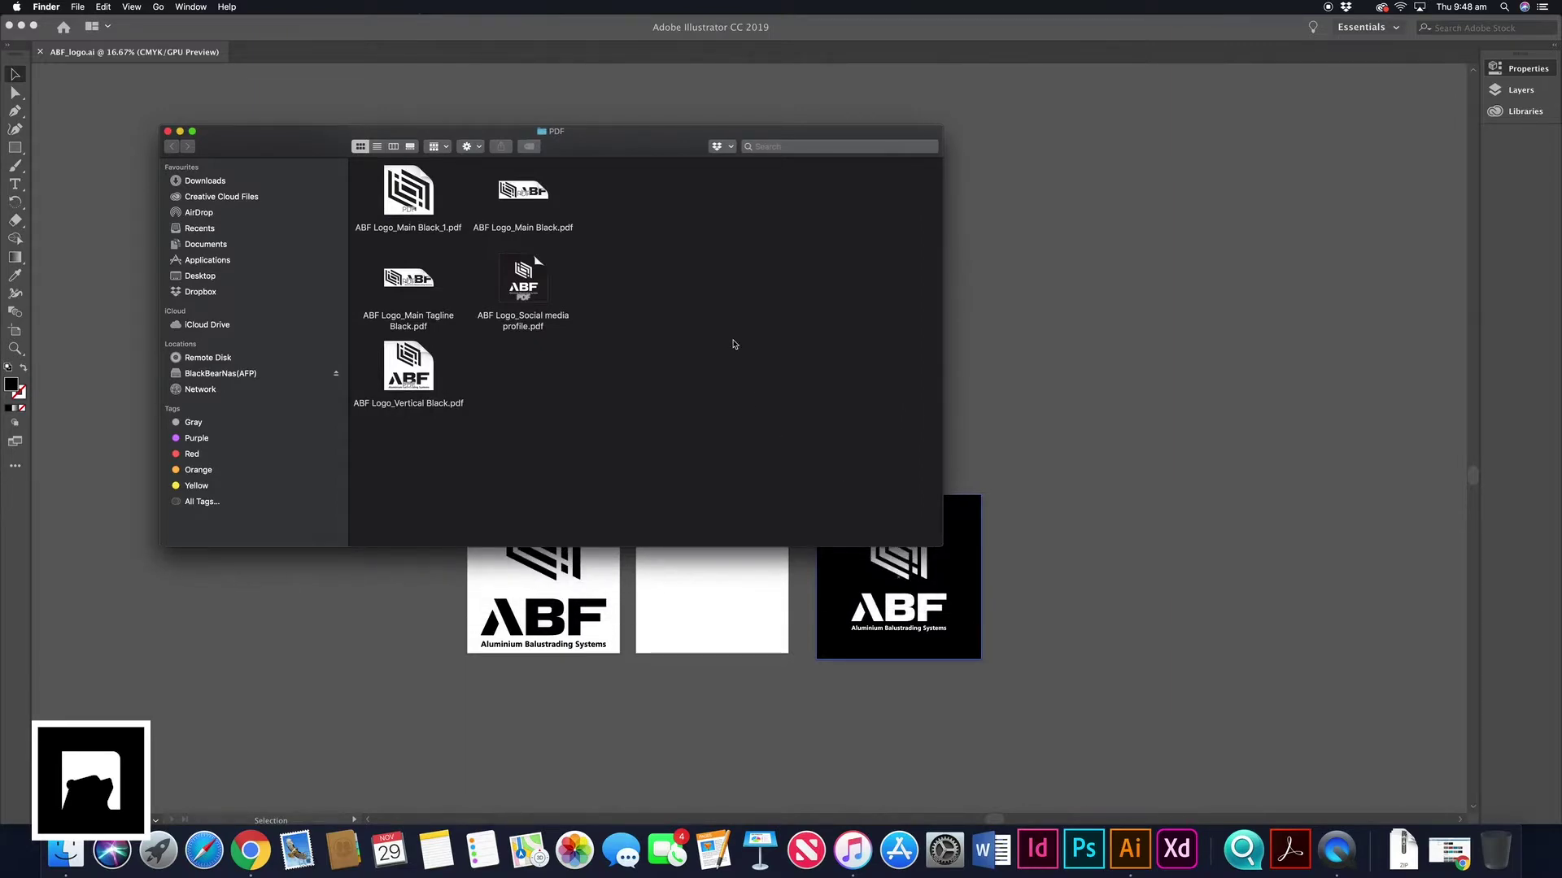
left_click(168, 132)
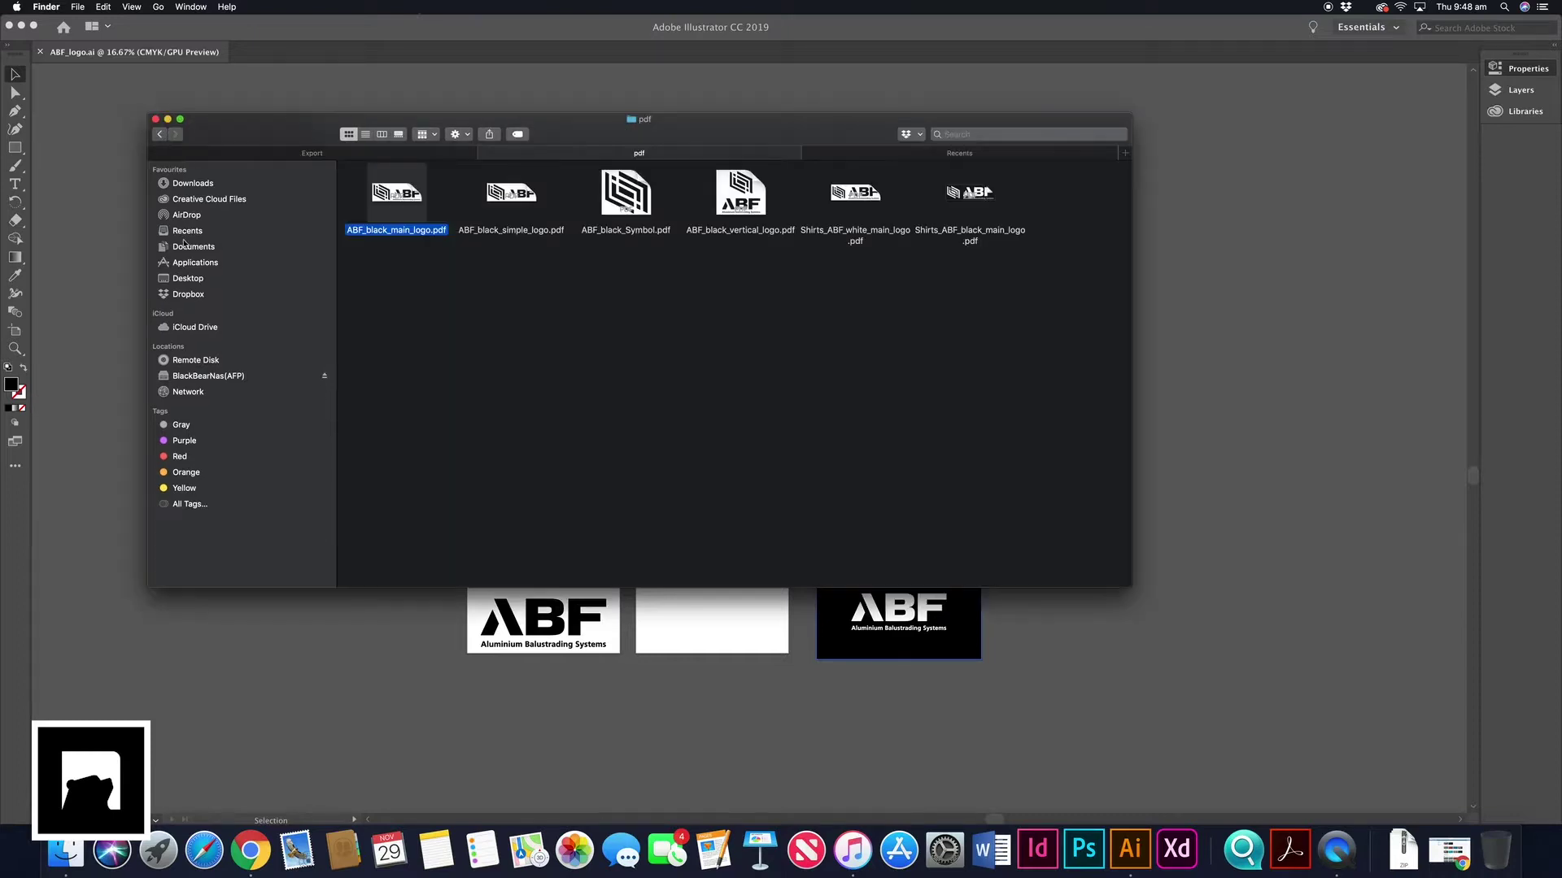
left_click(61, 250)
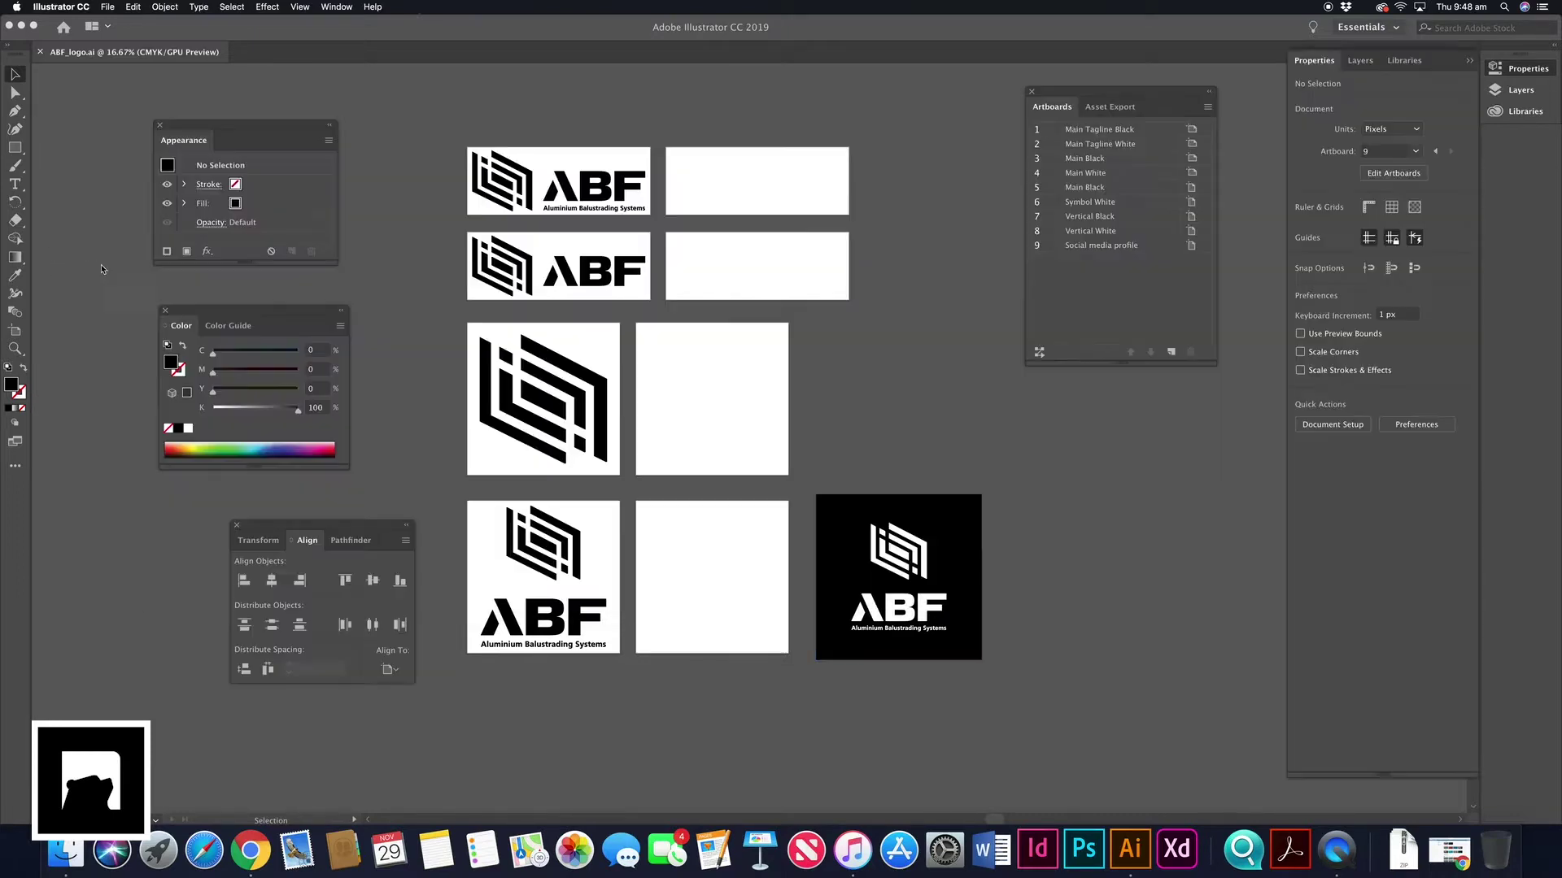
Start another Export for Screens of the same artboards and set the format to PNG.
left_click(110, 6)
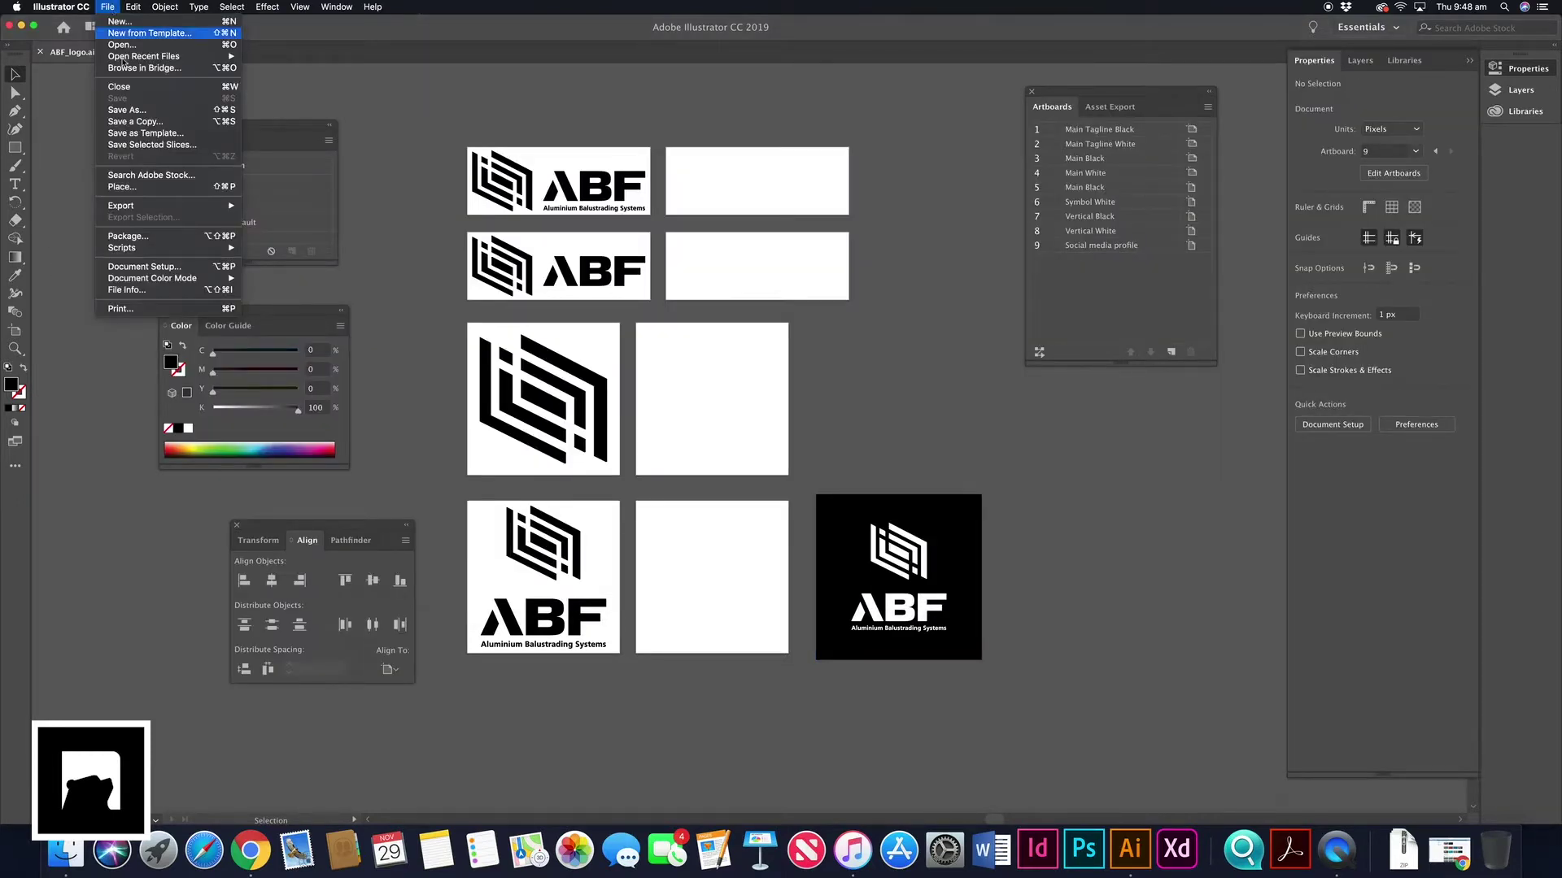
mouse_move(146, 205)
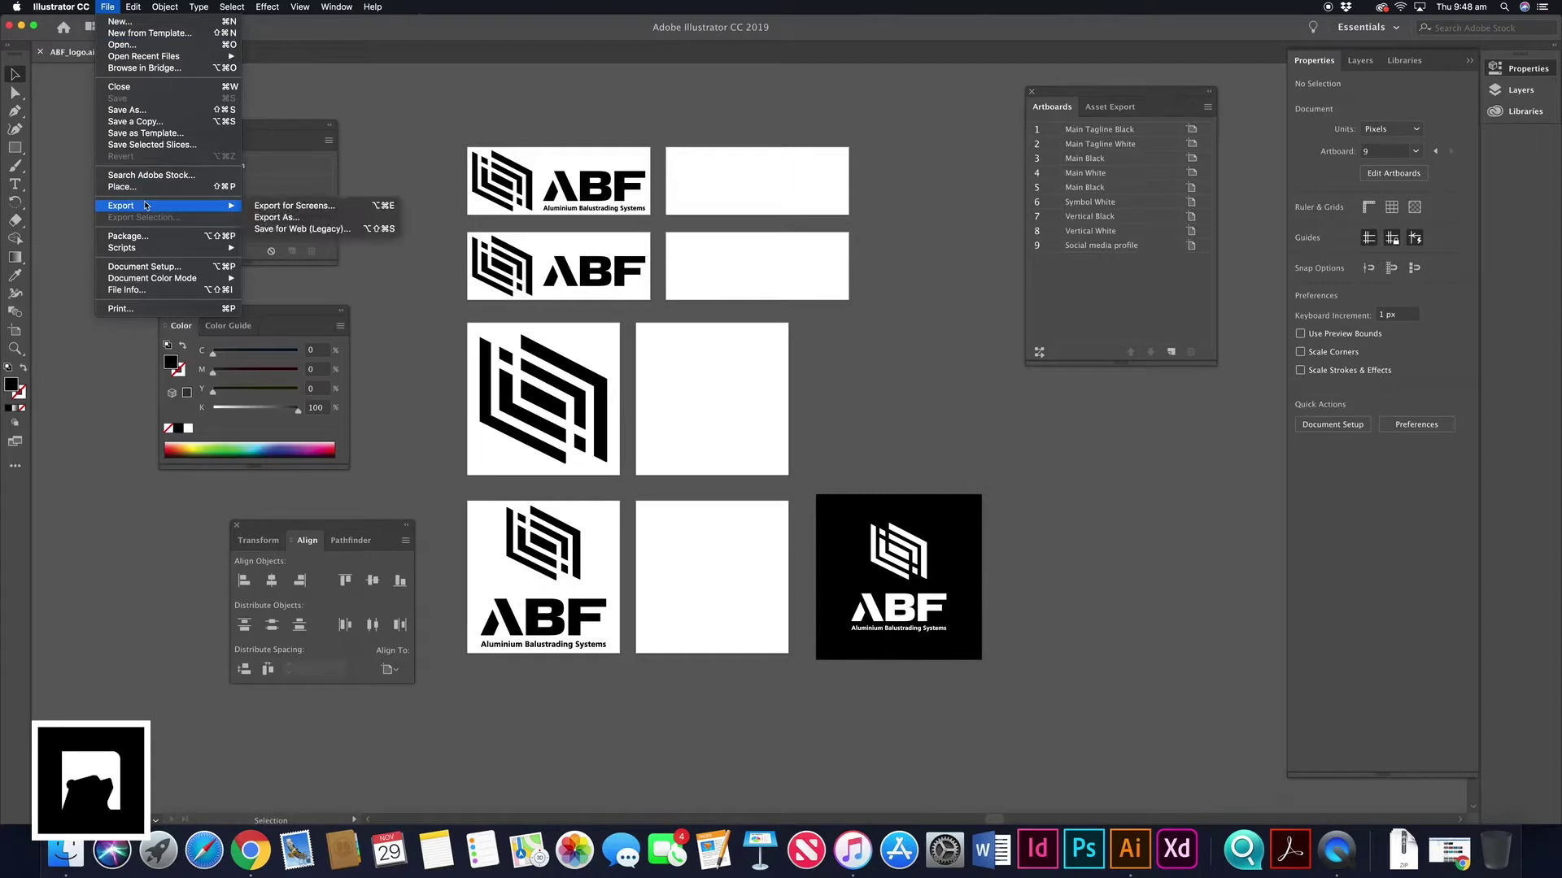
left_click(302, 205)
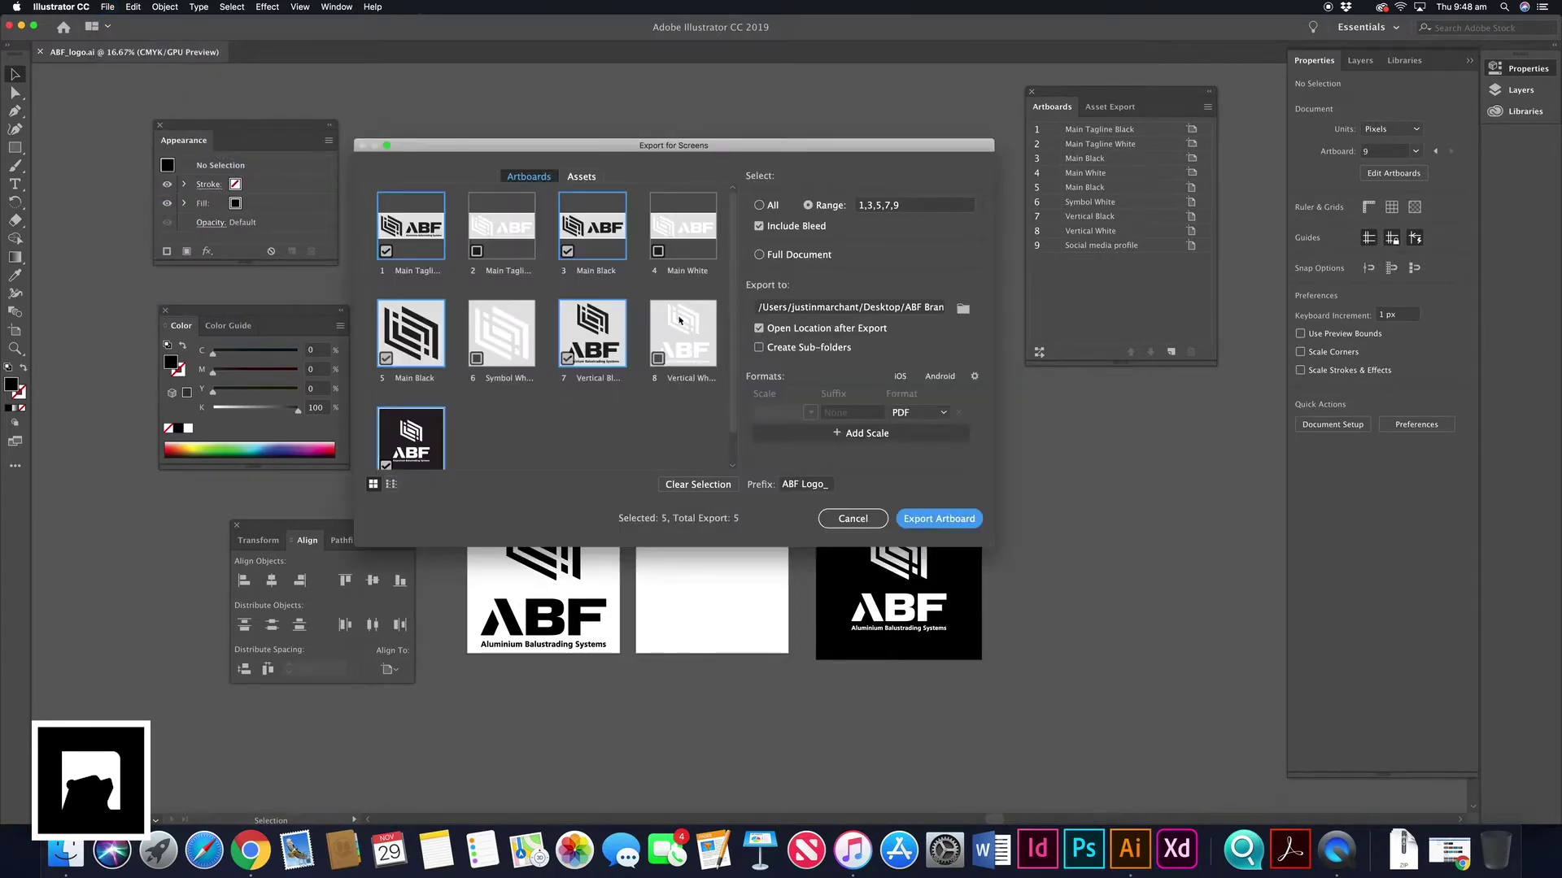
left_click(932, 413)
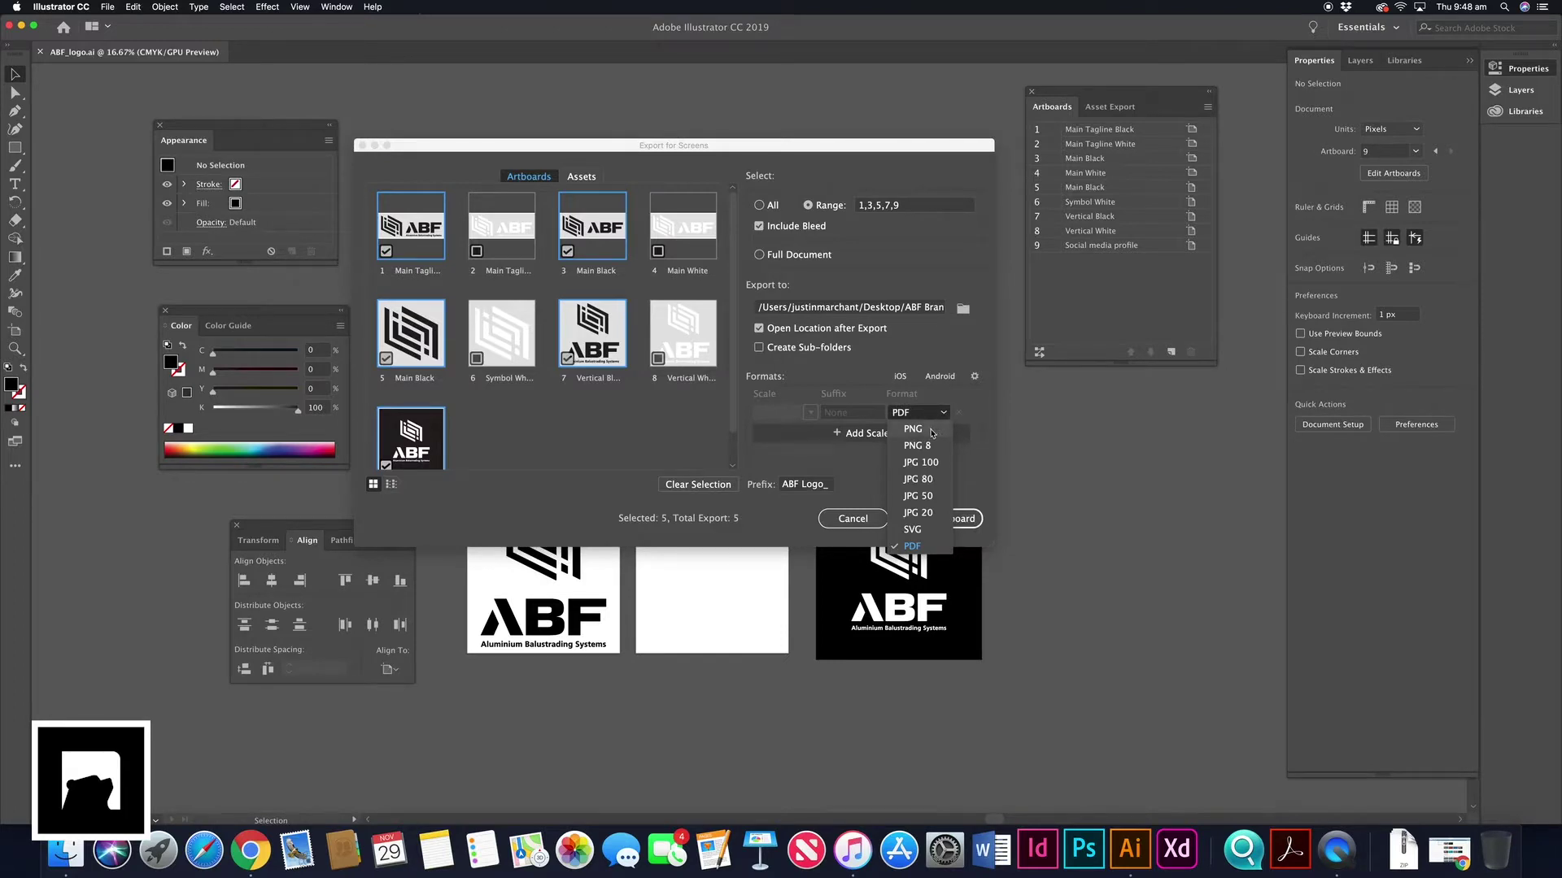
left_click(928, 429)
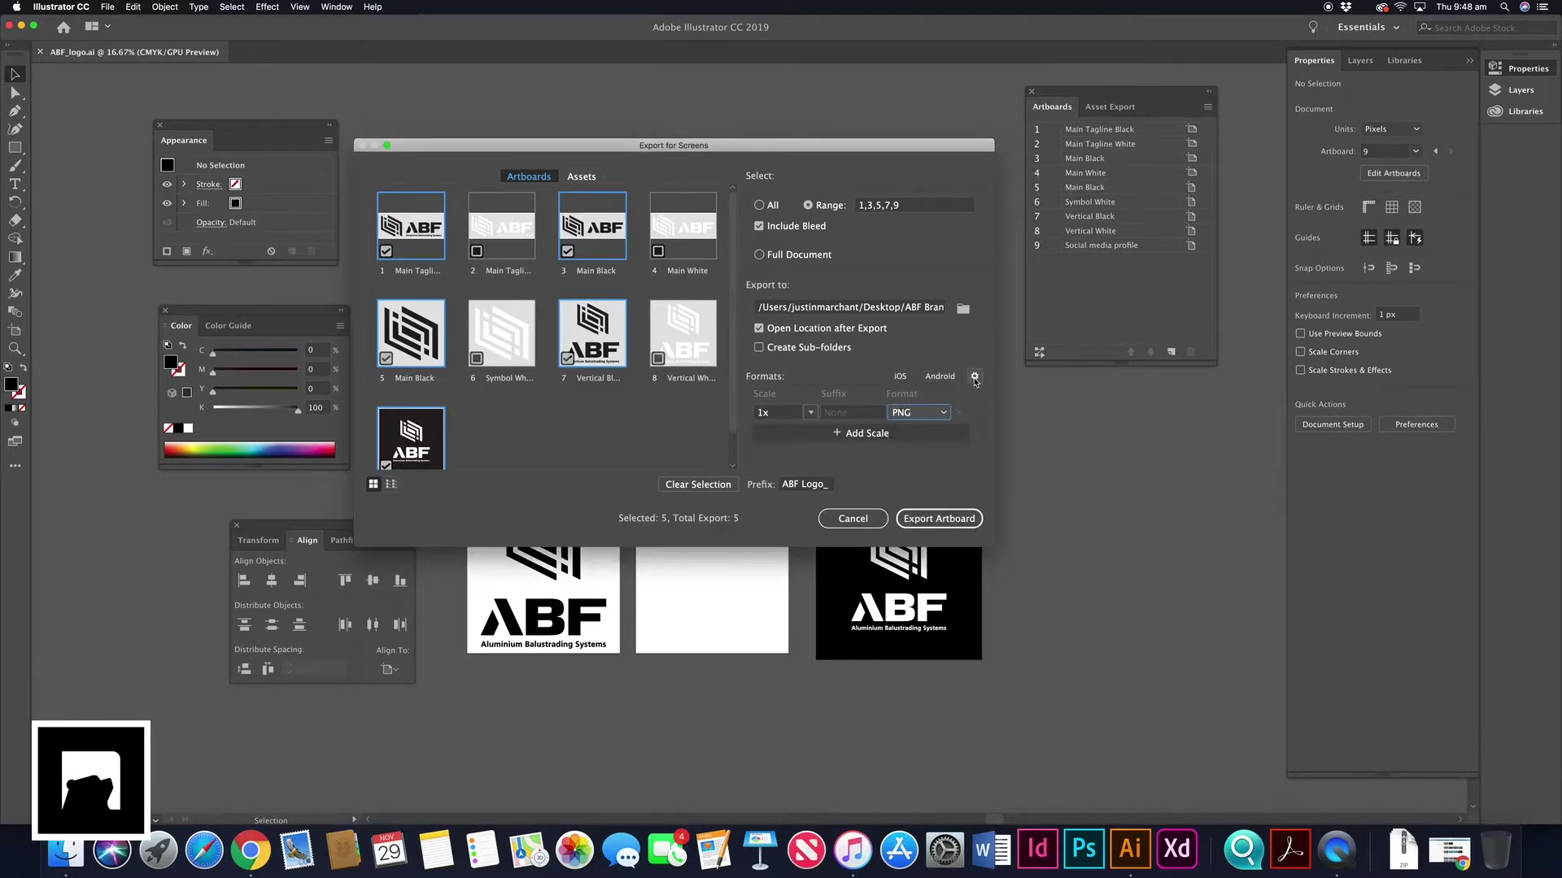
Keep the PNG format's background color Transparent and save the format settings.
left_click(975, 377)
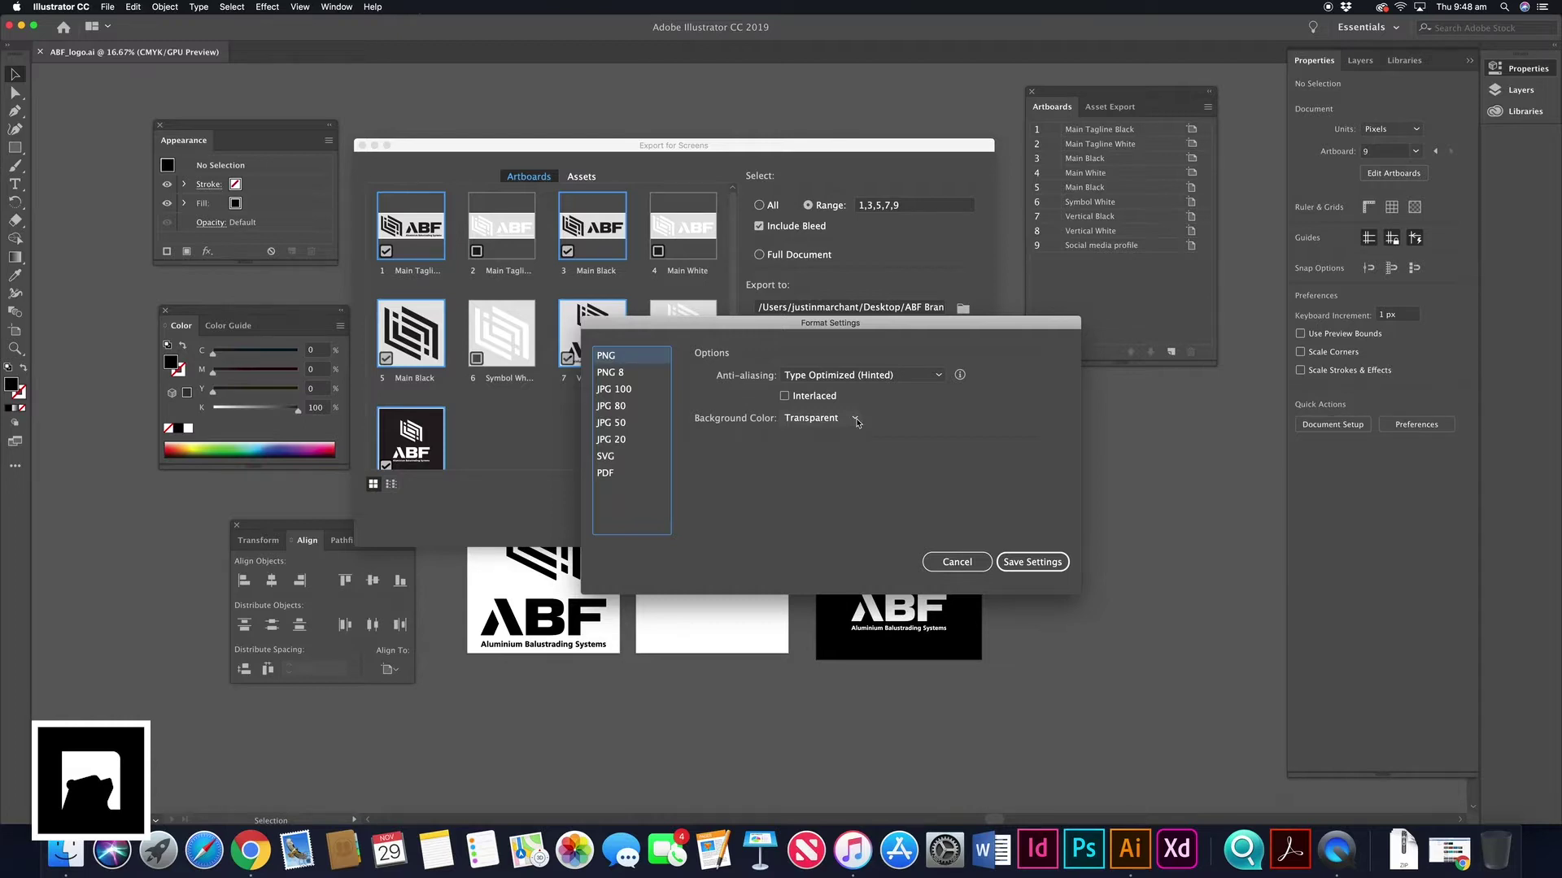
left_click(856, 420)
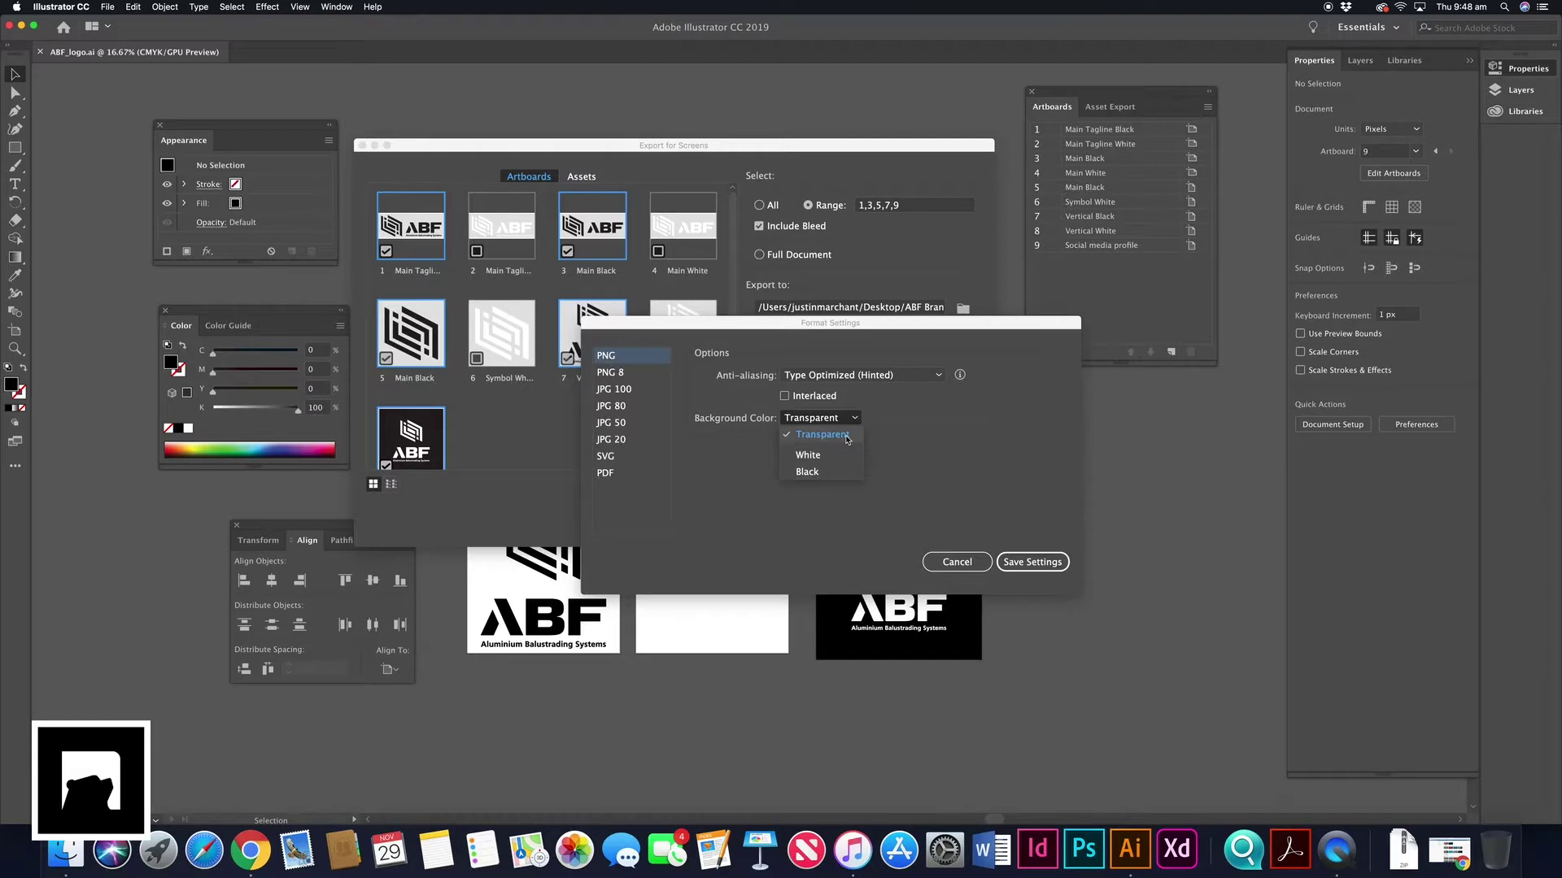
left_click(888, 420)
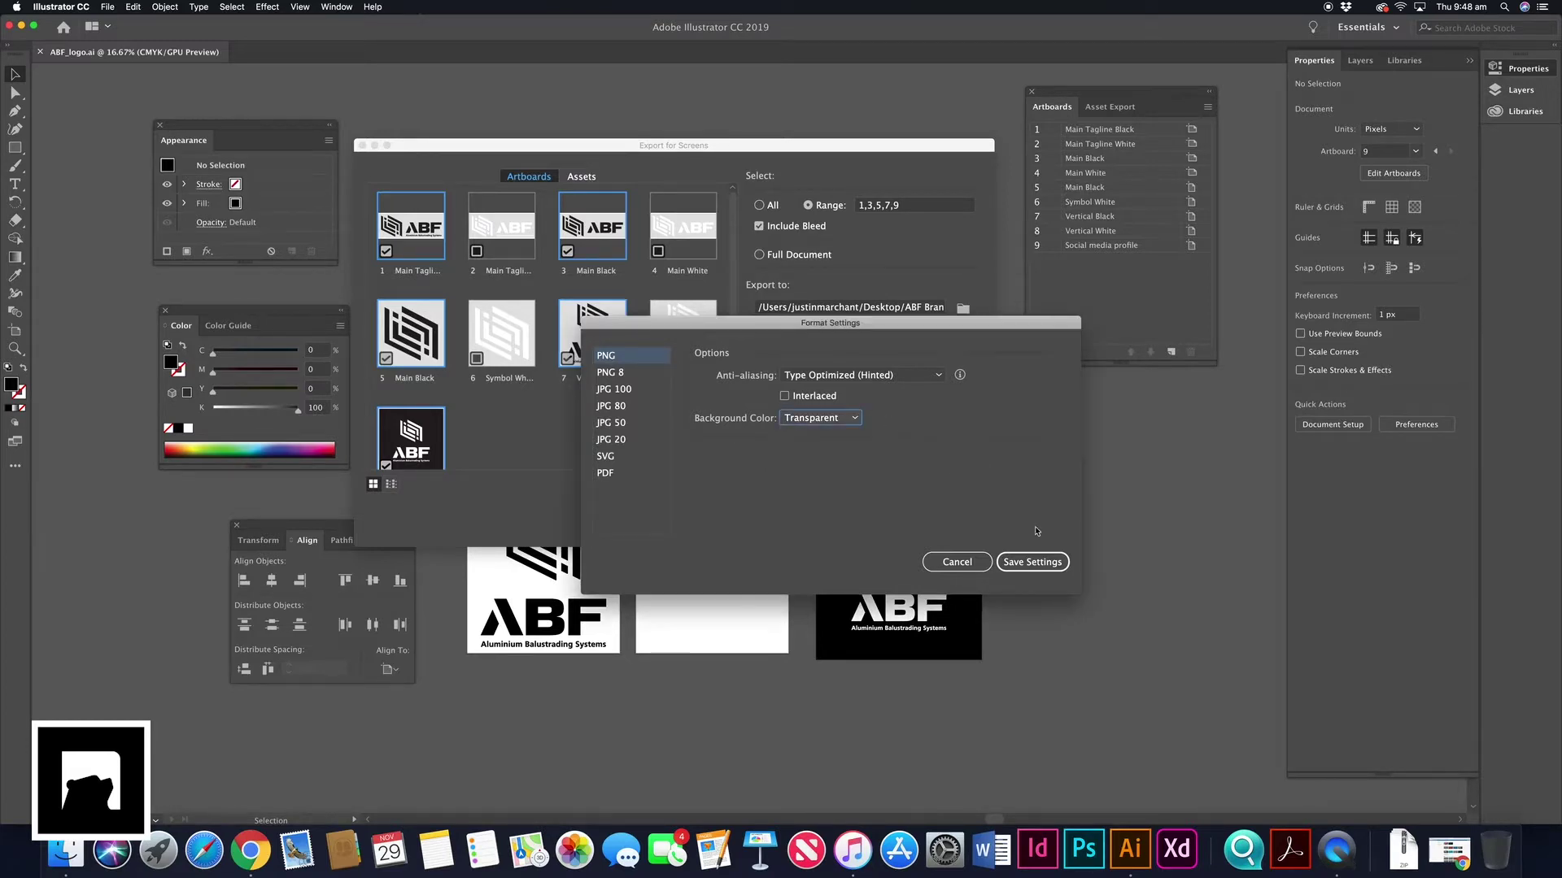
left_click(1032, 562)
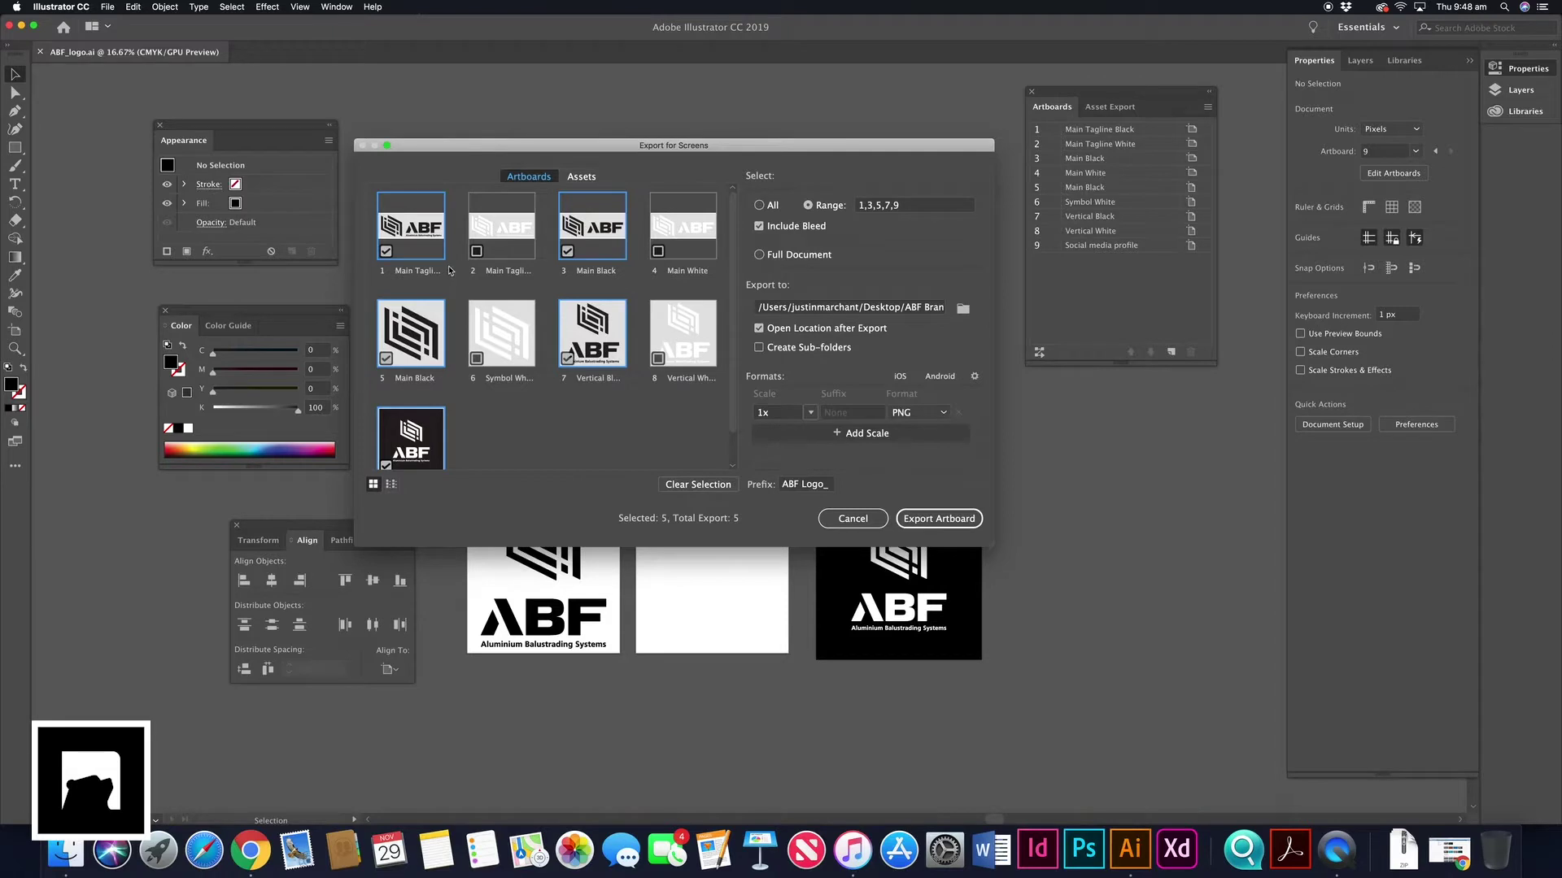
Add the white logo artboards 2, 4, 6 and 8 to the export selection, keeping the scale at 1x.
left_click(480, 255)
left_click(660, 251)
left_click(655, 360)
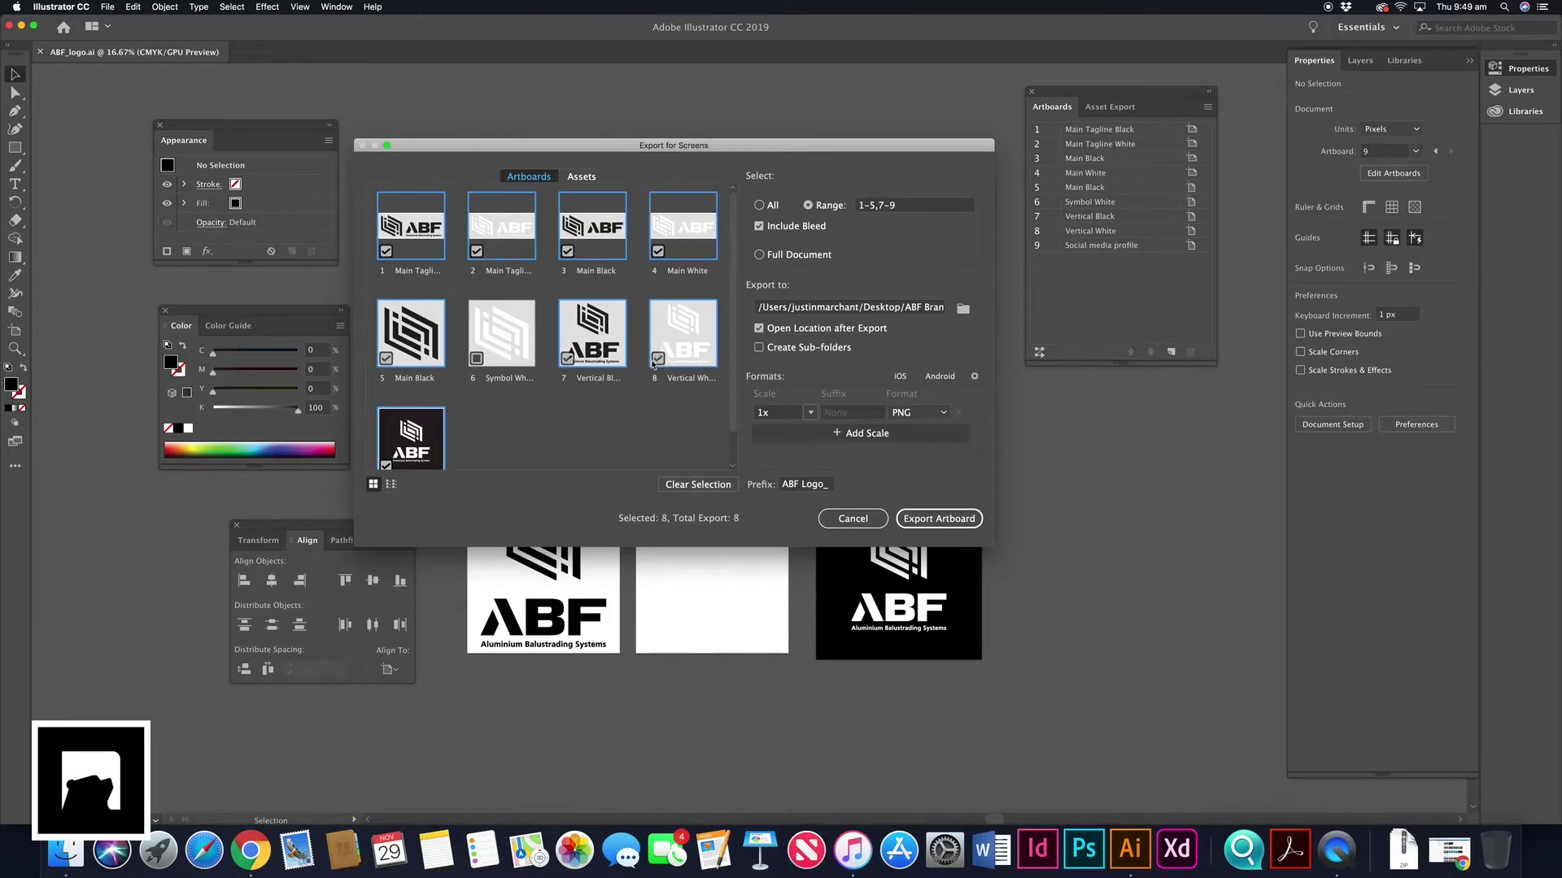
left_click(480, 361)
scroll(382, 447, "down", 1)
scroll(383, 447, "up", 1)
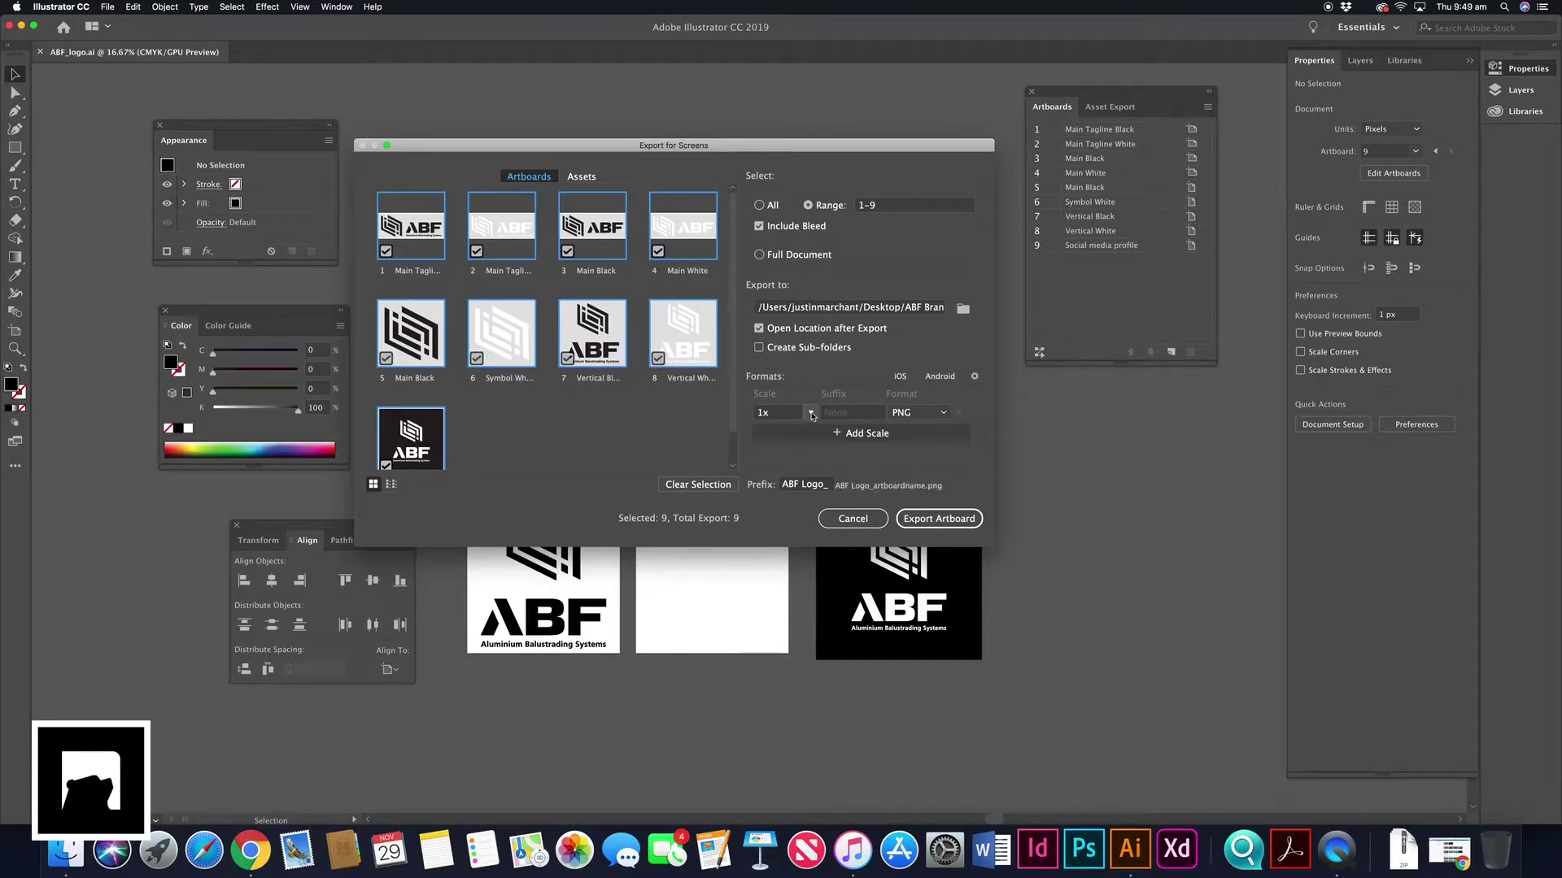
left_click(811, 413)
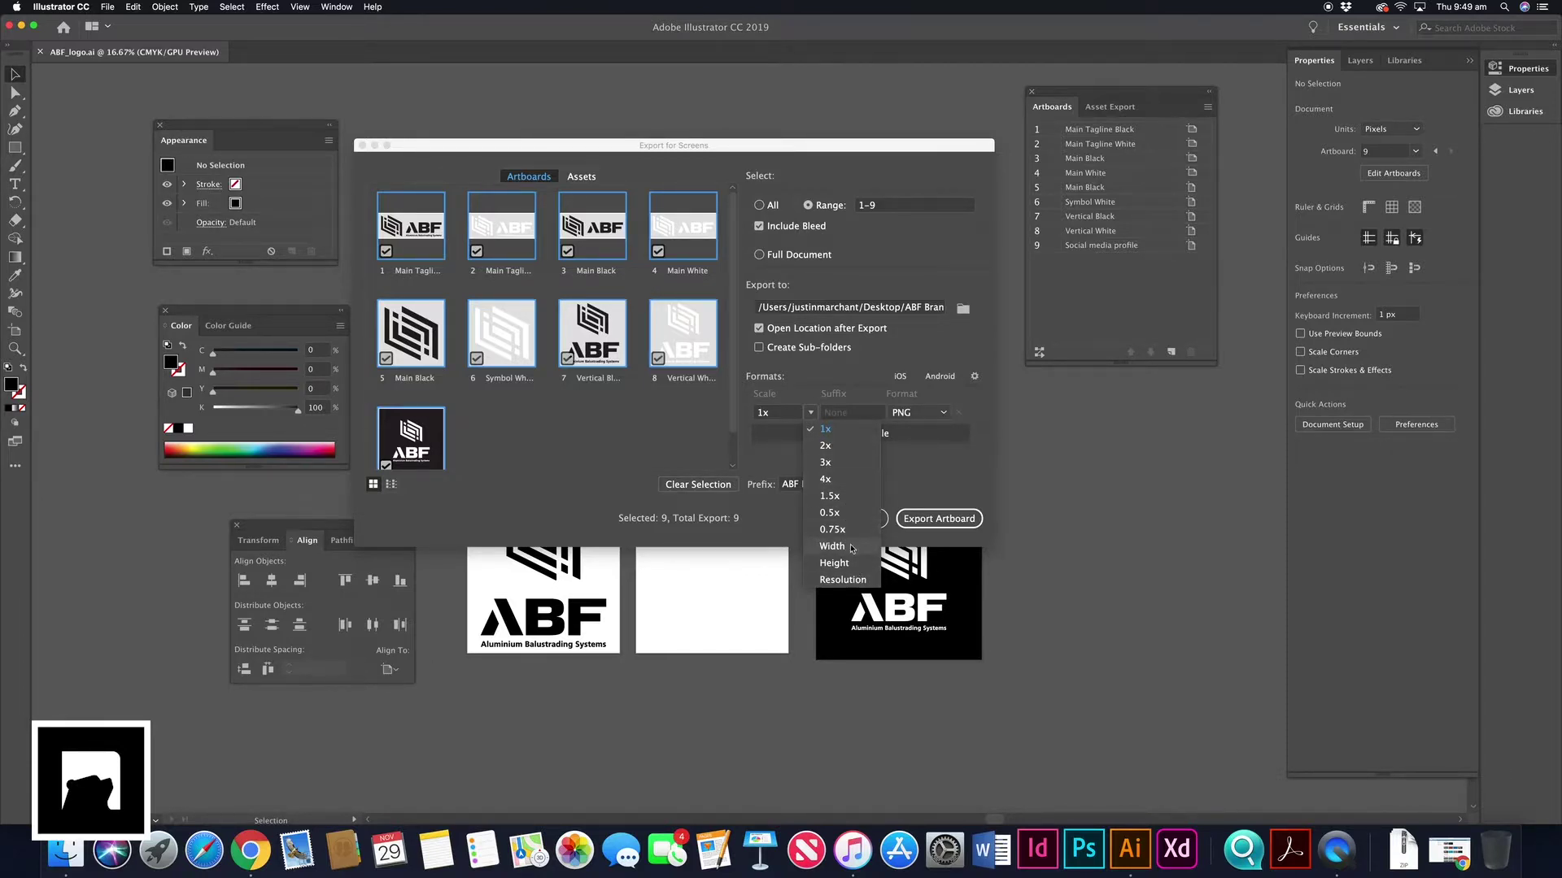
left_click(808, 374)
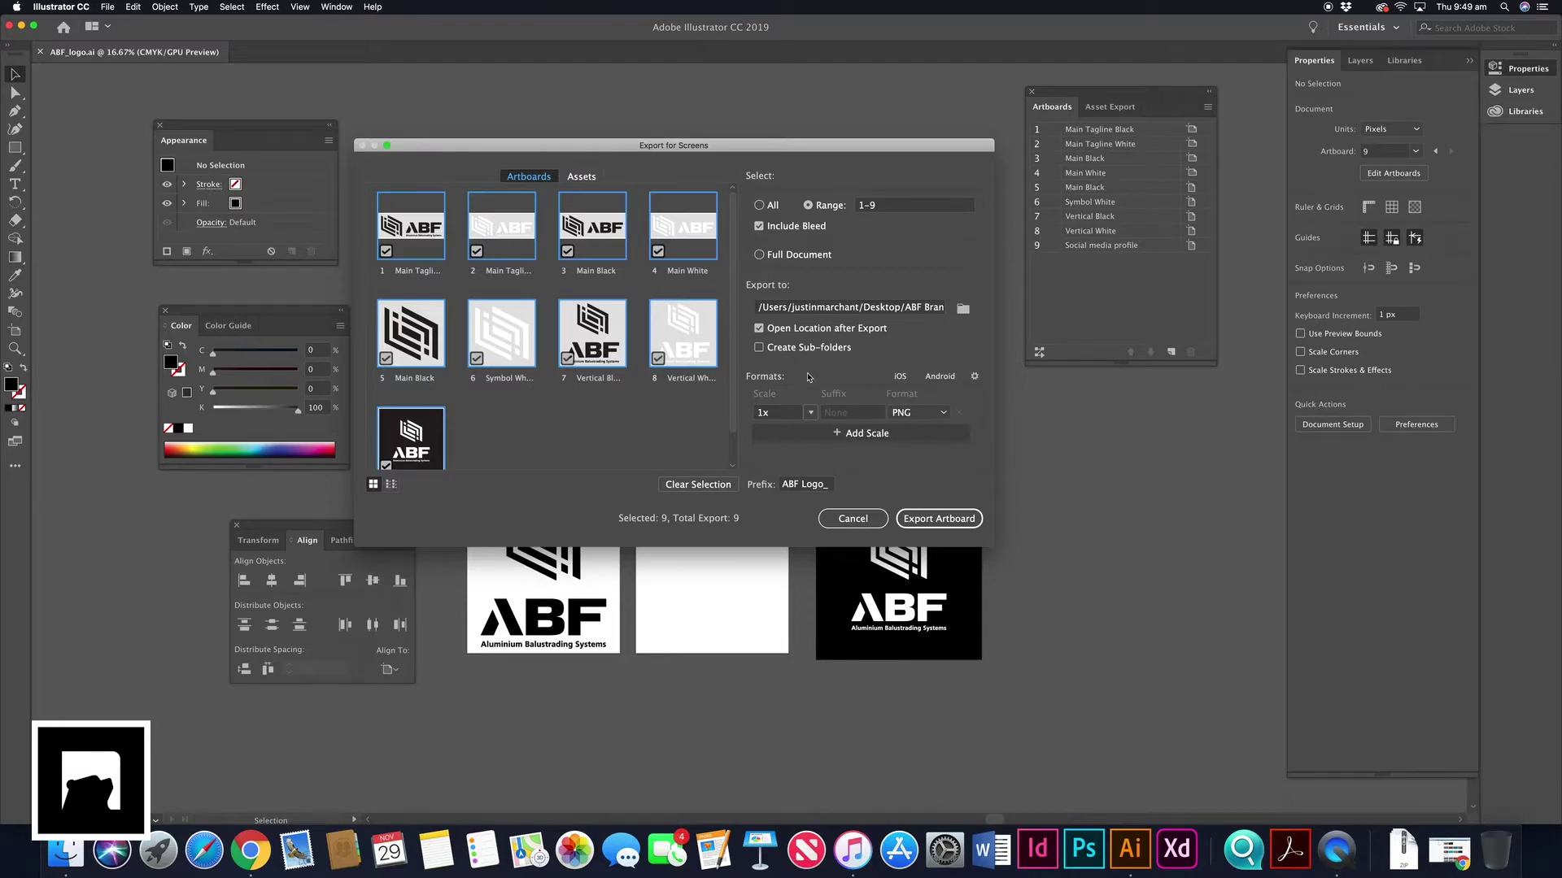
Create a "PNG" subfolder in the ABF Brand Identity Package folder and choose it as the export destination.
left_click(962, 309)
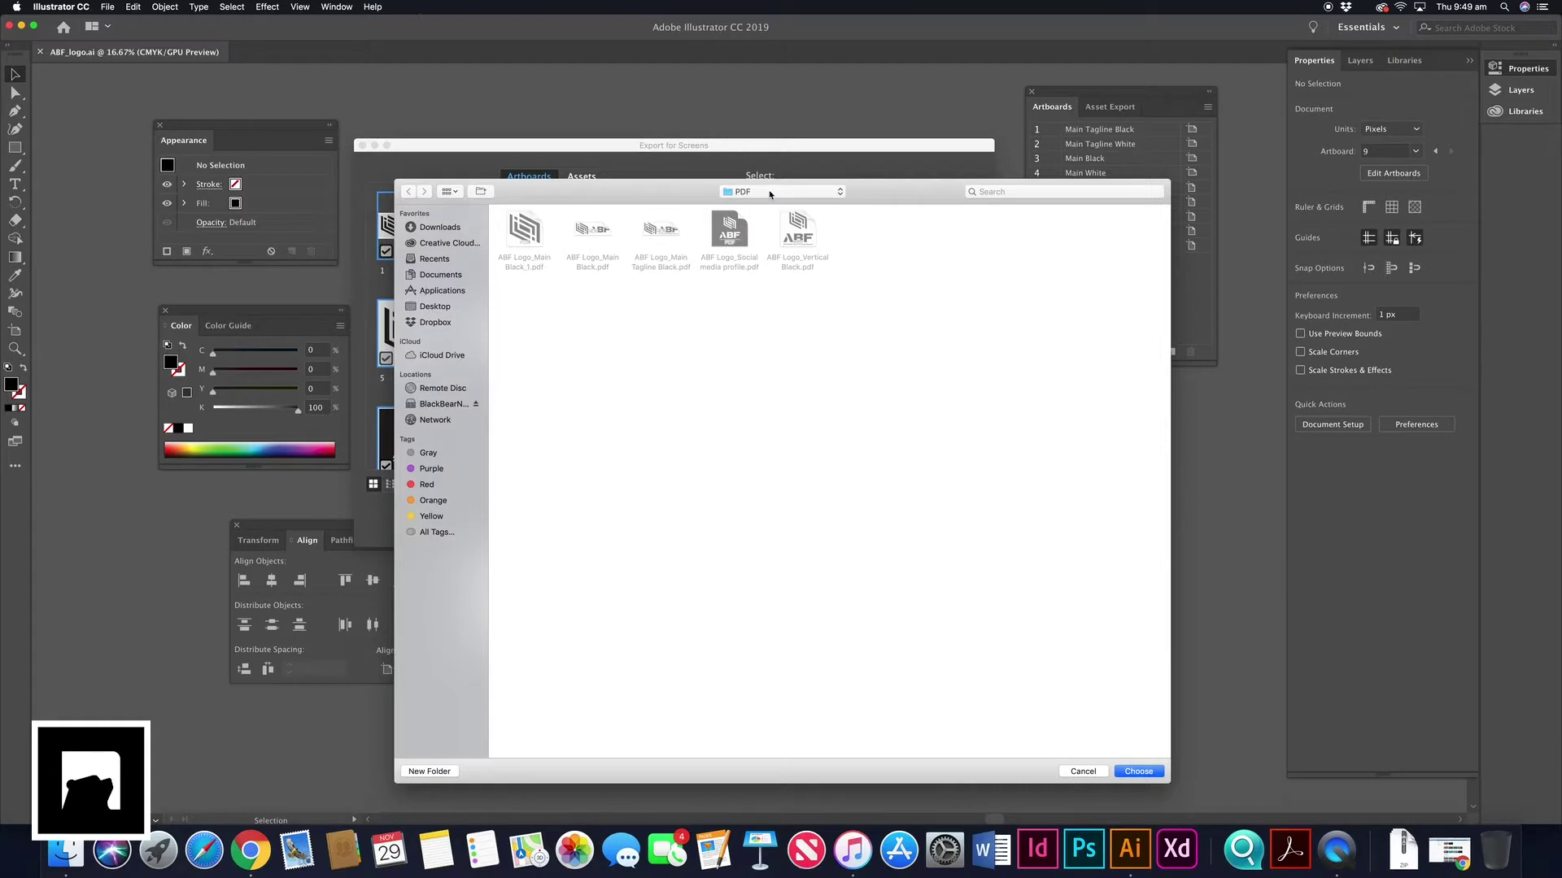
left_click(769, 194)
left_click(779, 205)
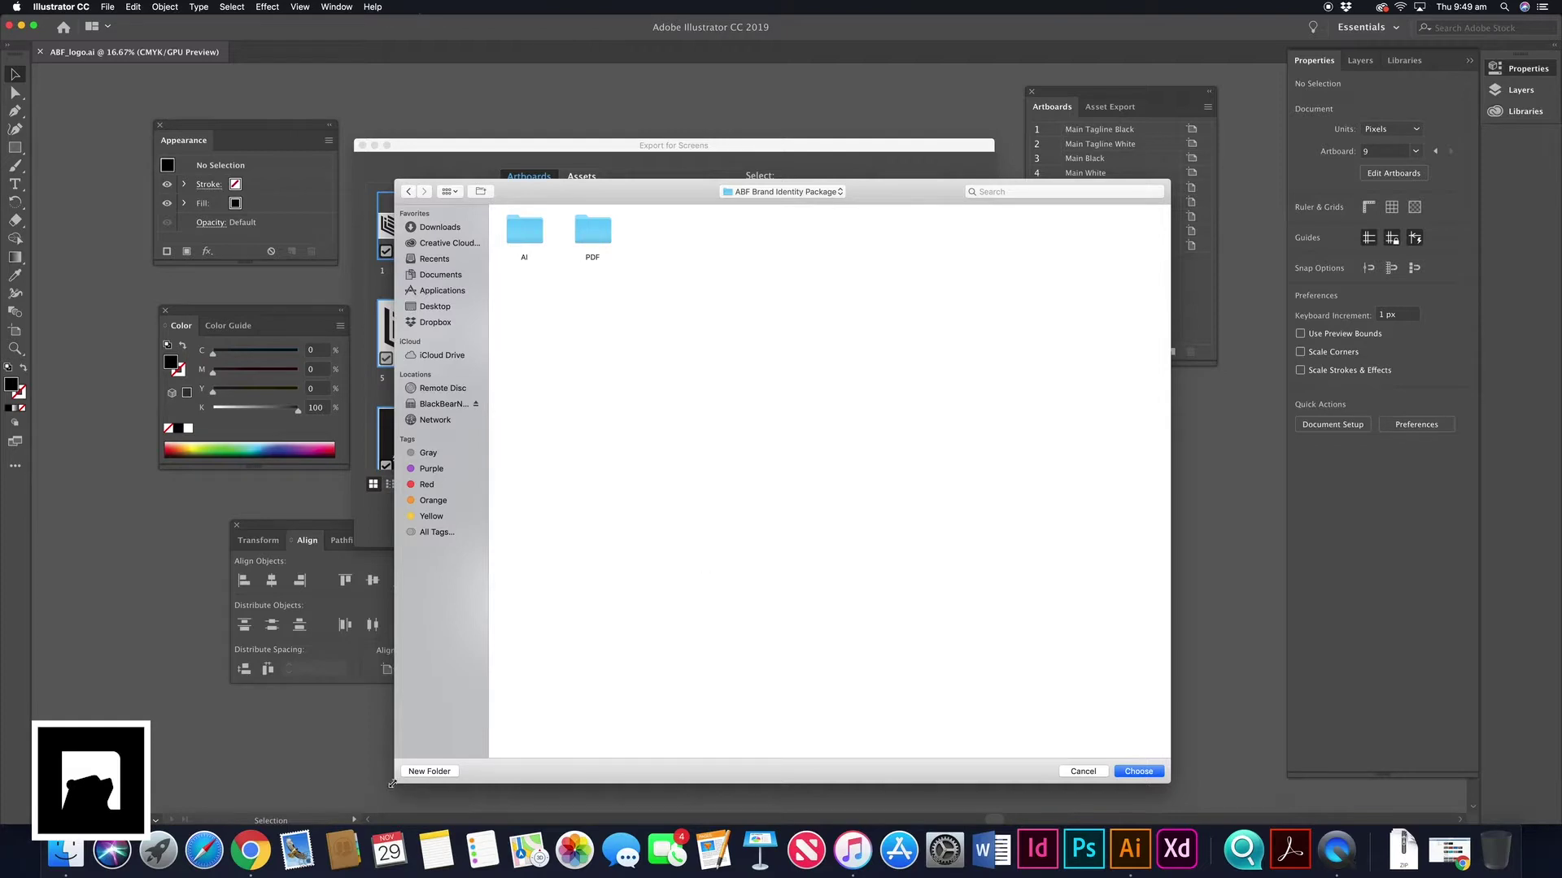
left_click(429, 771)
type("PNG")
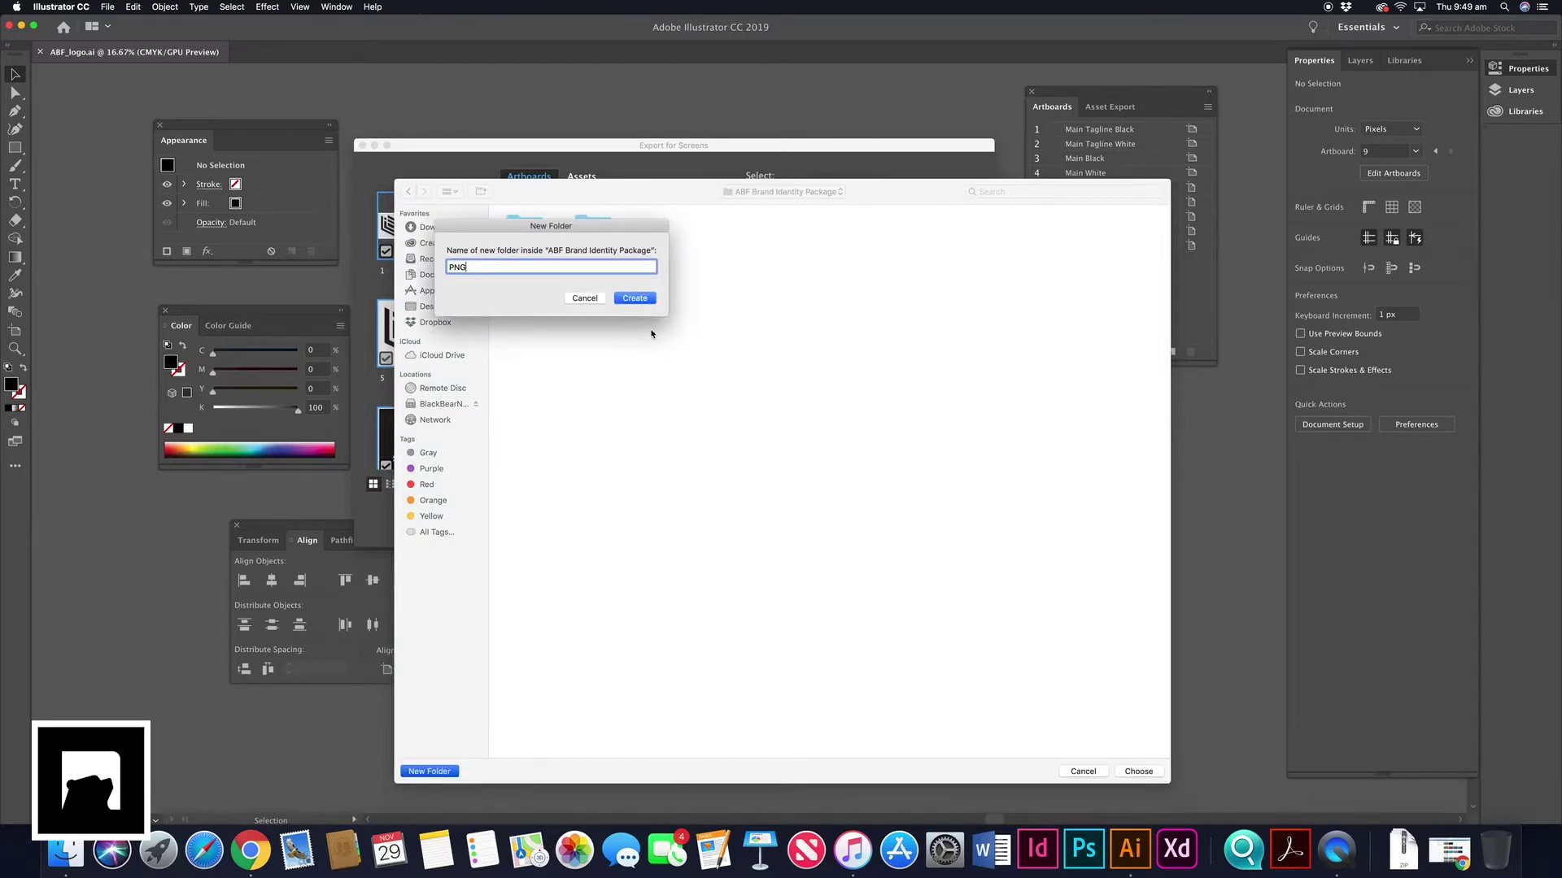
key("Return")
left_click(1159, 771)
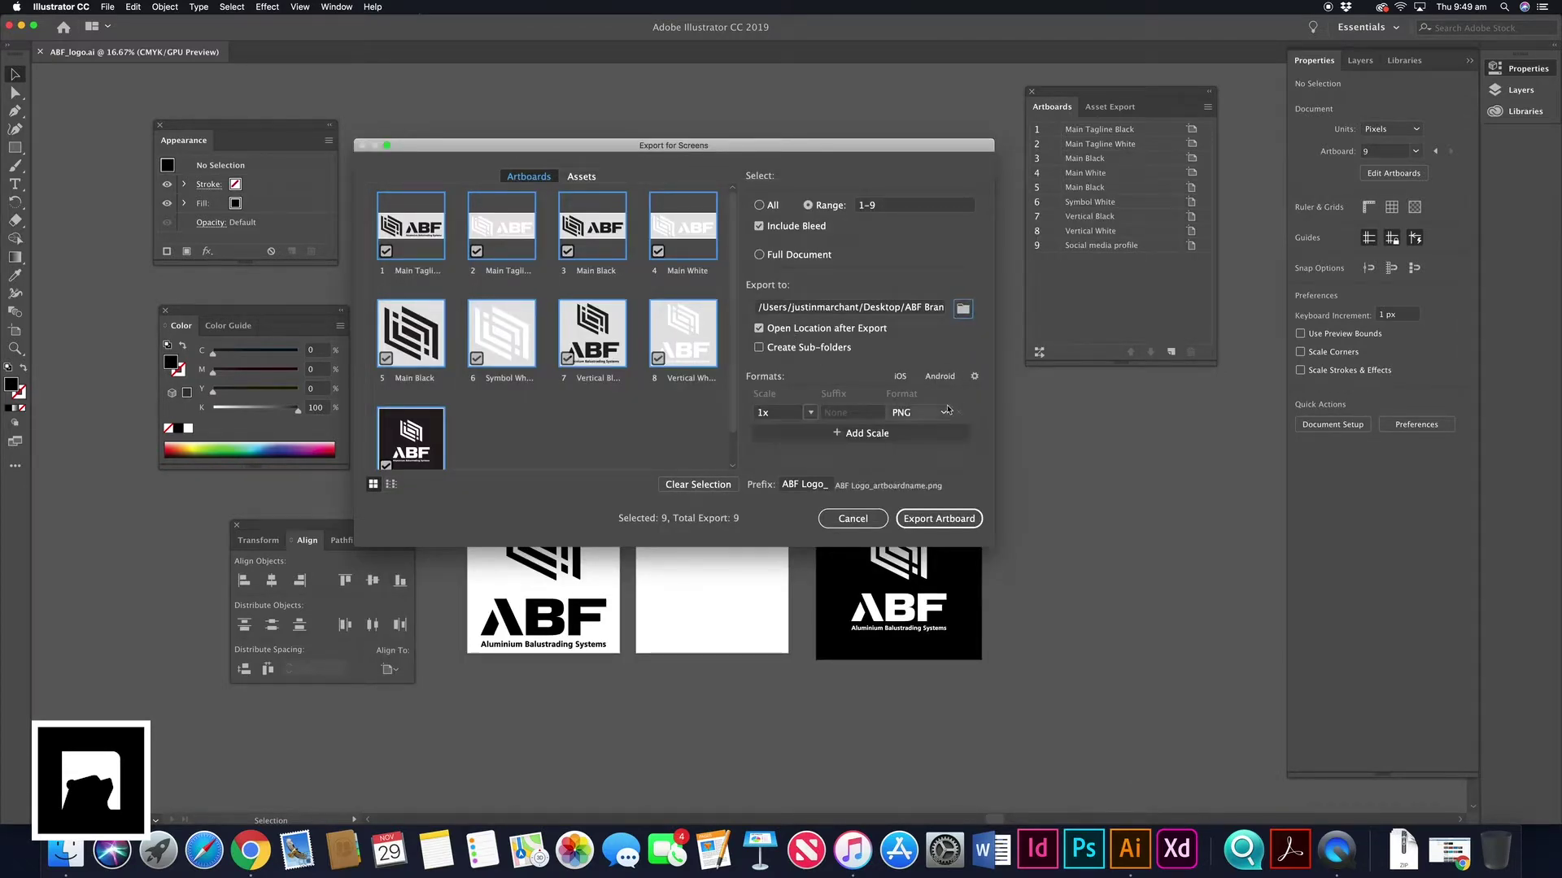
Export artboards 1-9 as PNG files with the prefix "ABF Logo_".
left_click(824, 490)
key("BackSpace")
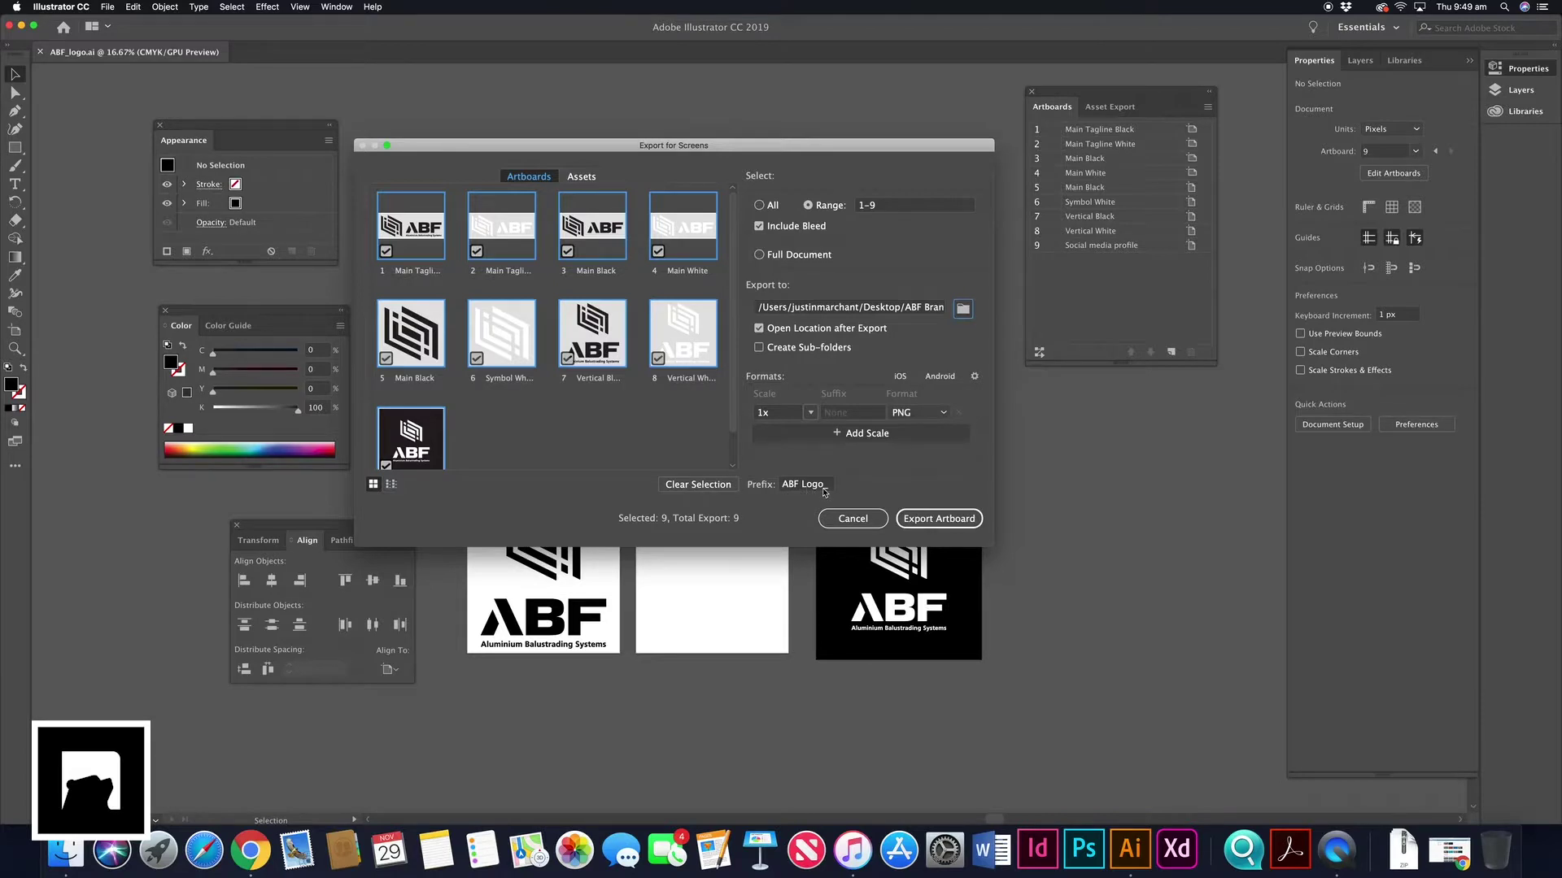
left_click(942, 520)
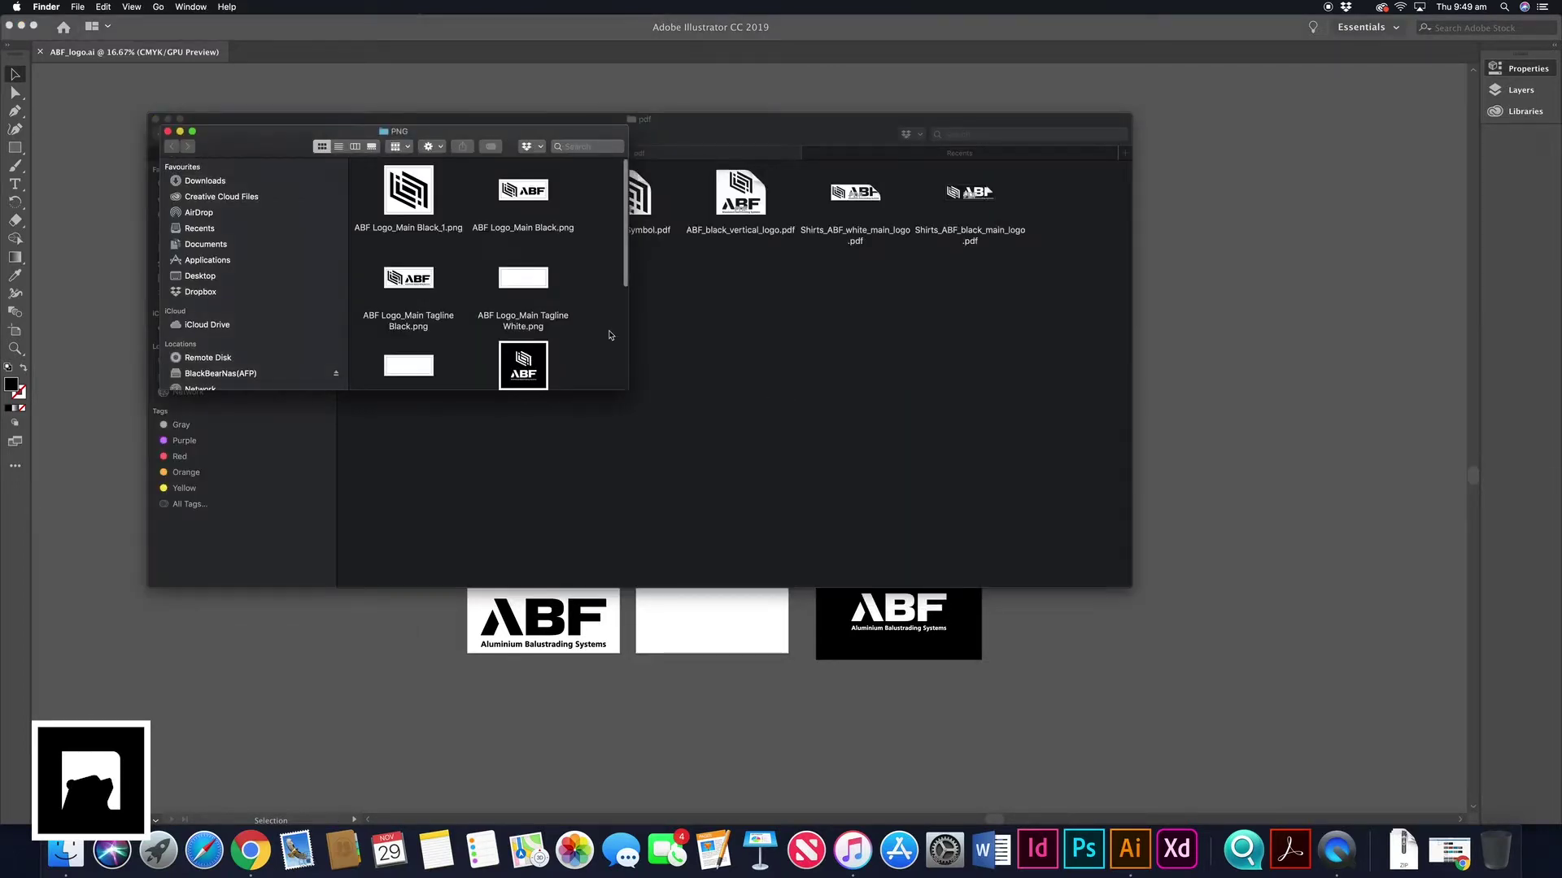
Enlarge the exported PNG folder's Finder window and preview the logo files one after another.
left_click_drag(630, 389, 801, 501)
left_click(423, 195)
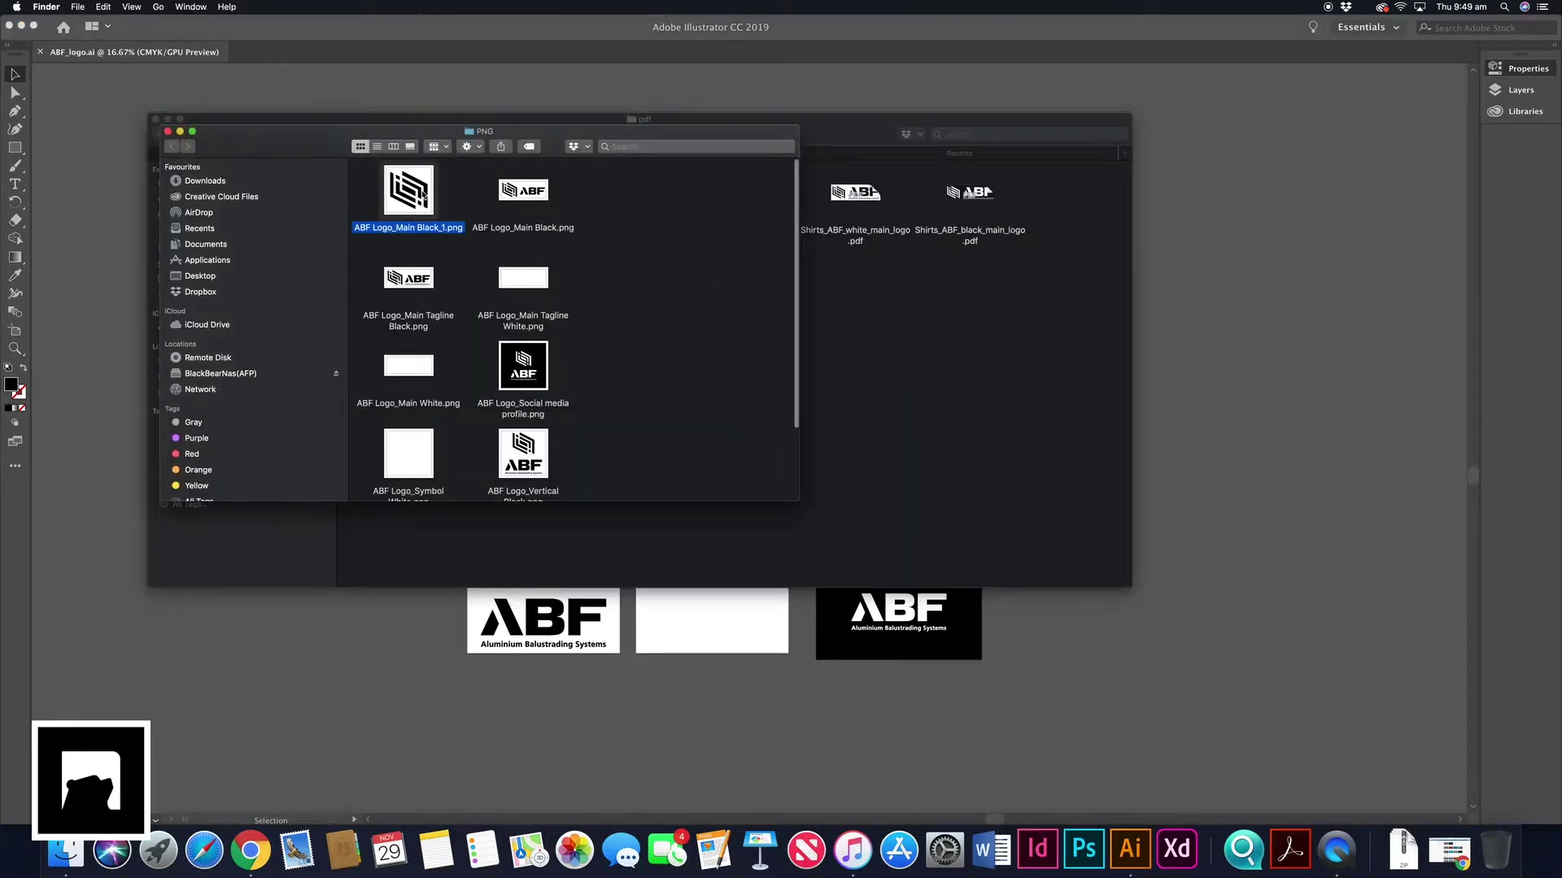
key("space")
key("Down")
key("Right")
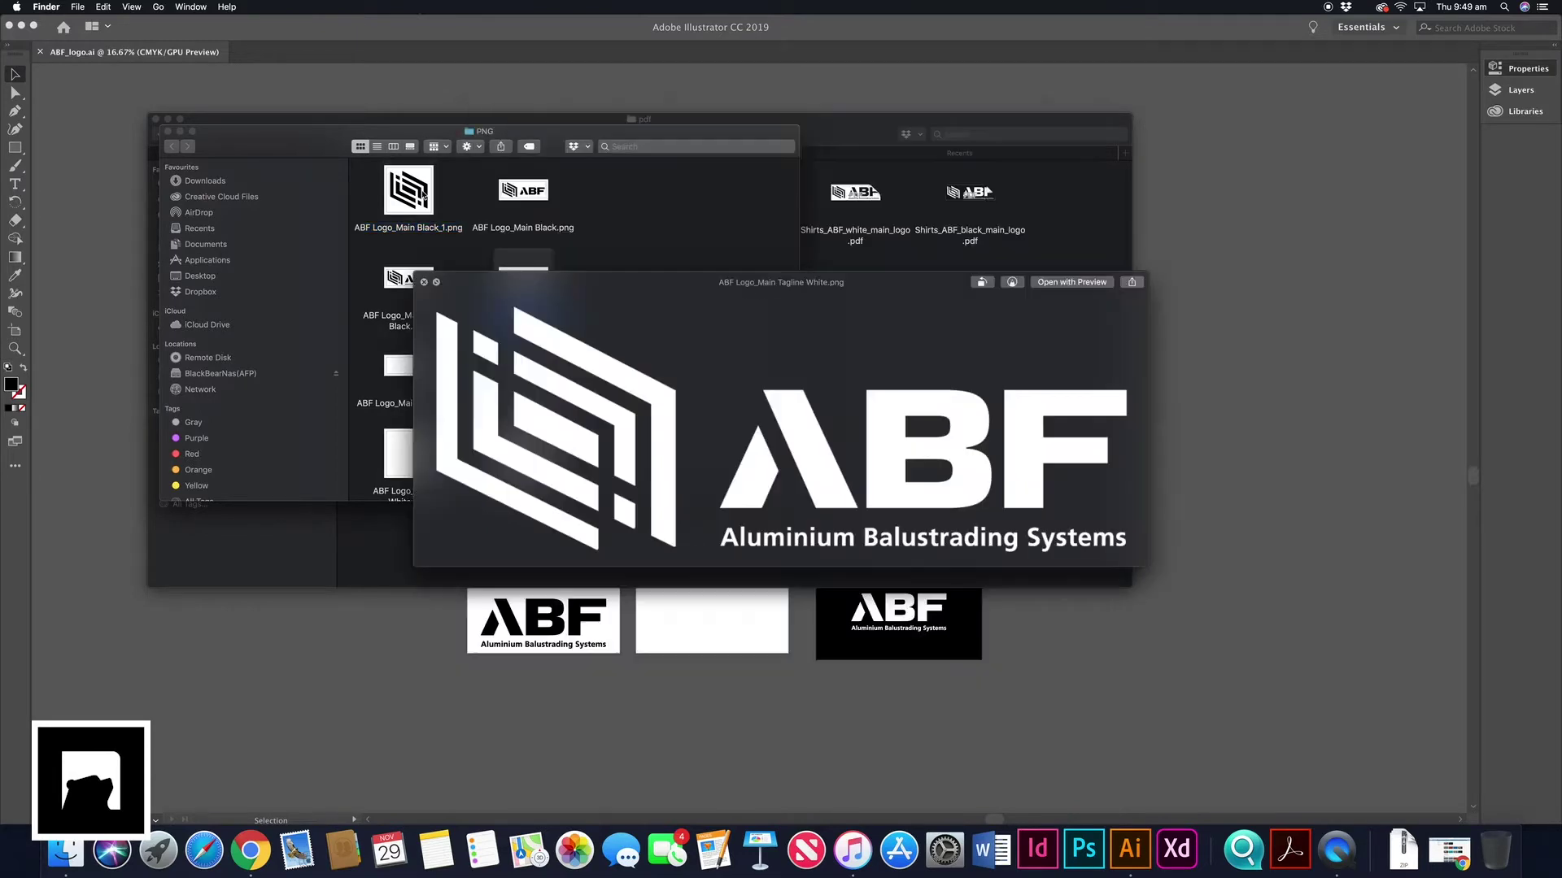
key("Down")
key("Down")
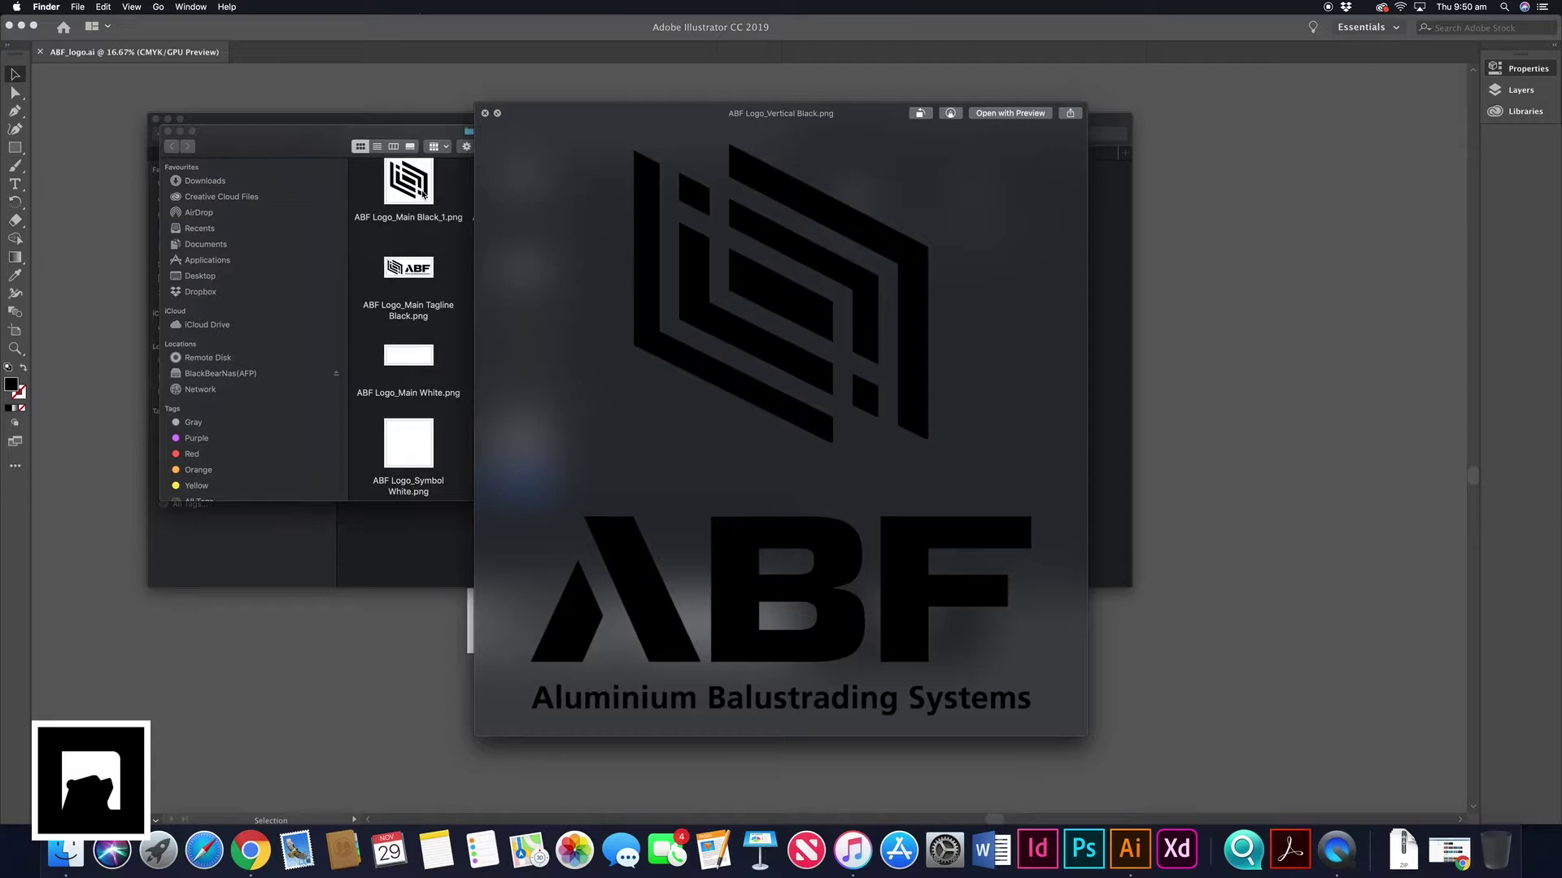
left_click(485, 115)
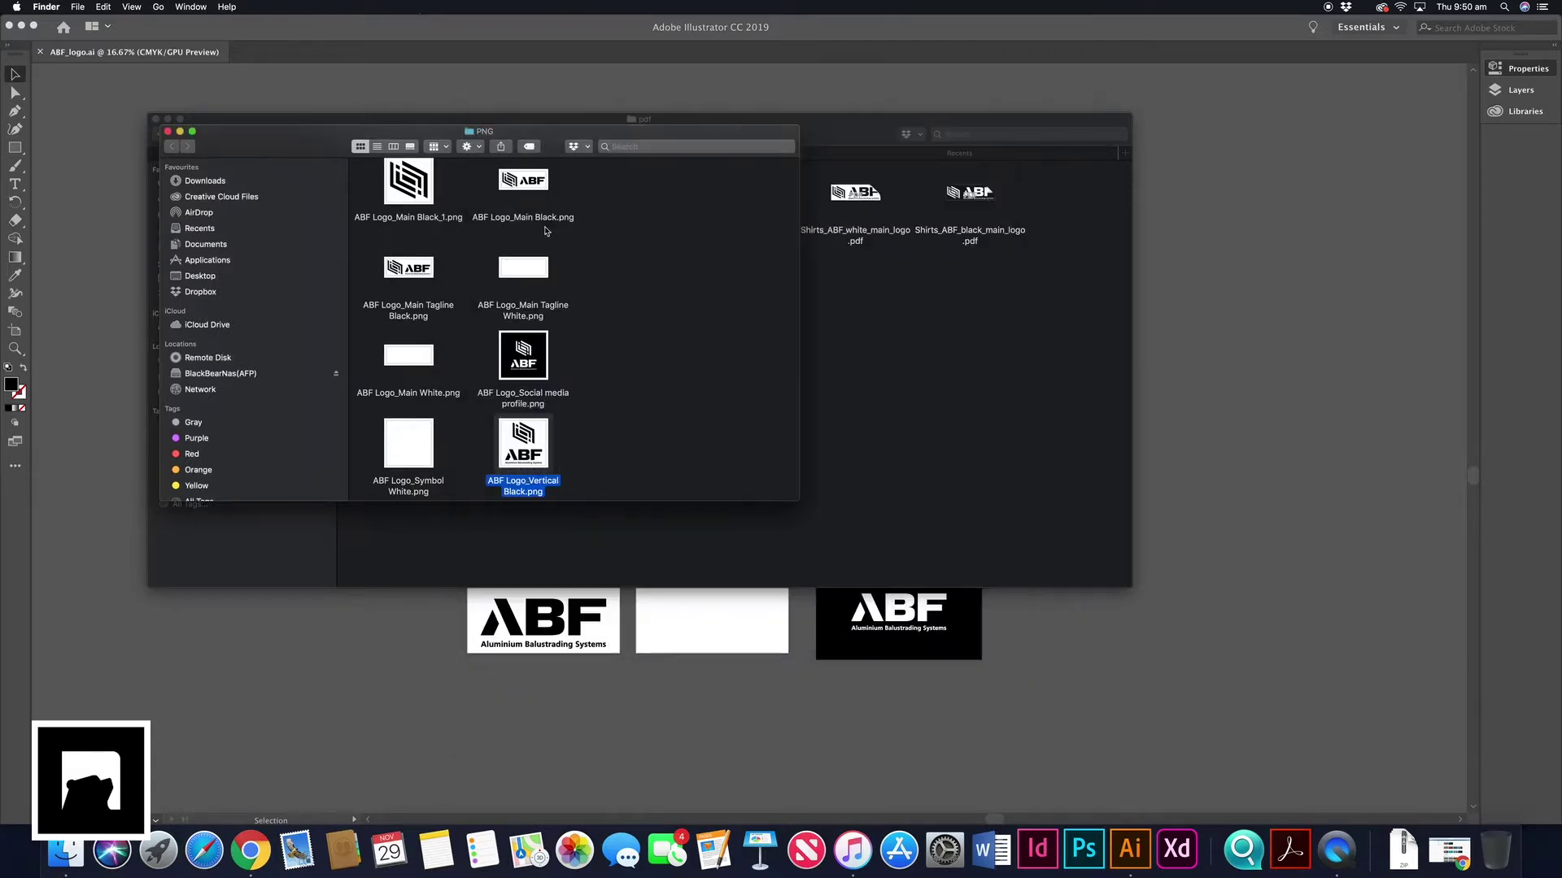
Preview the social media profile PNG, close the PNG folder window and return to Illustrator.
key("Up")
key("space")
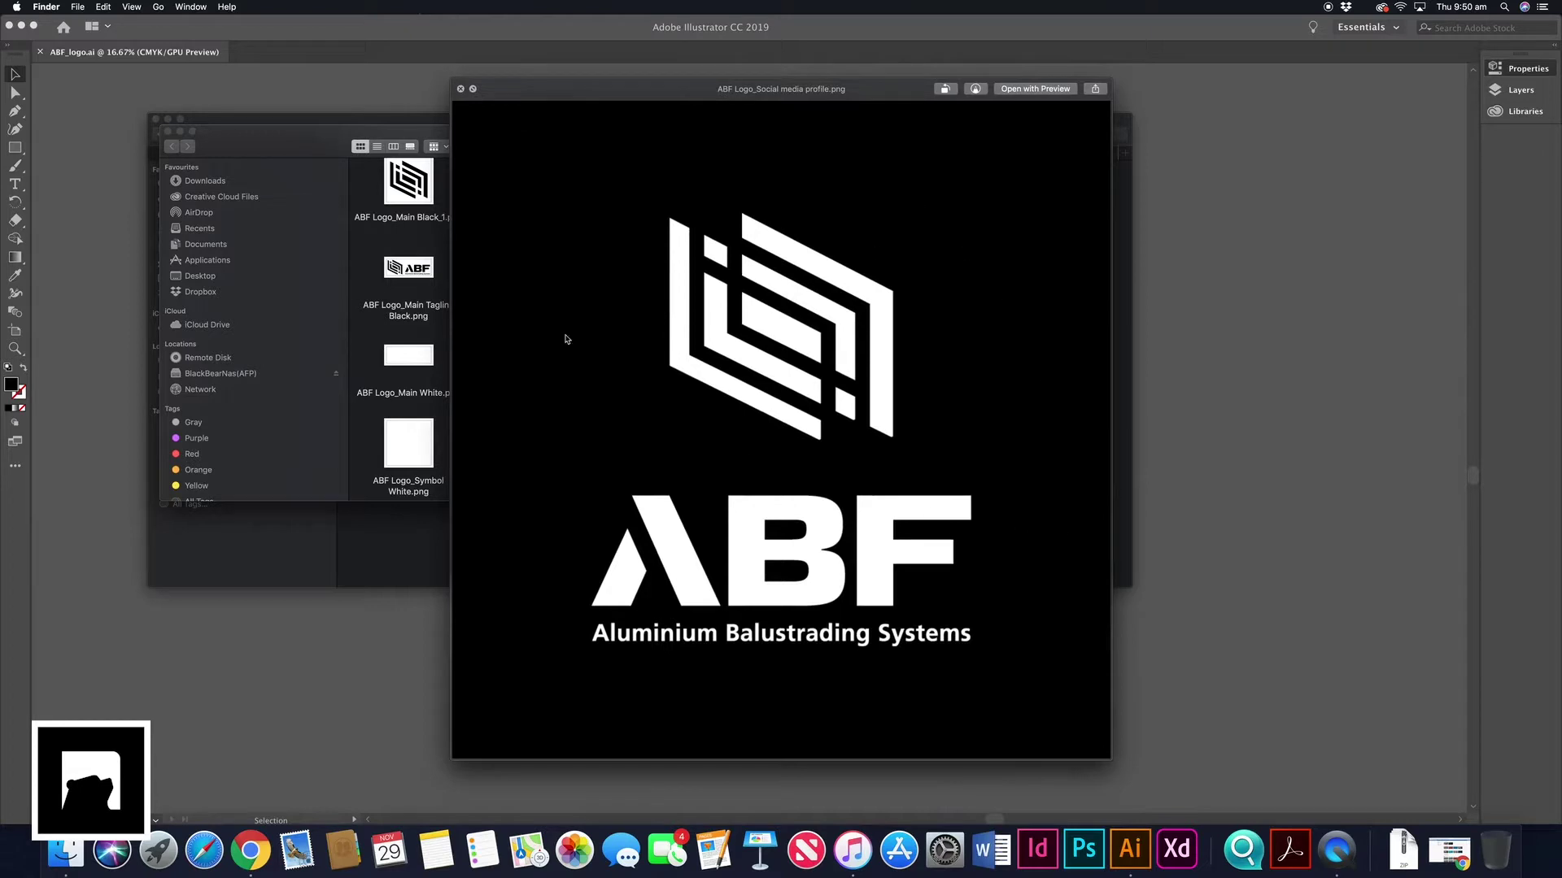
left_click(460, 89)
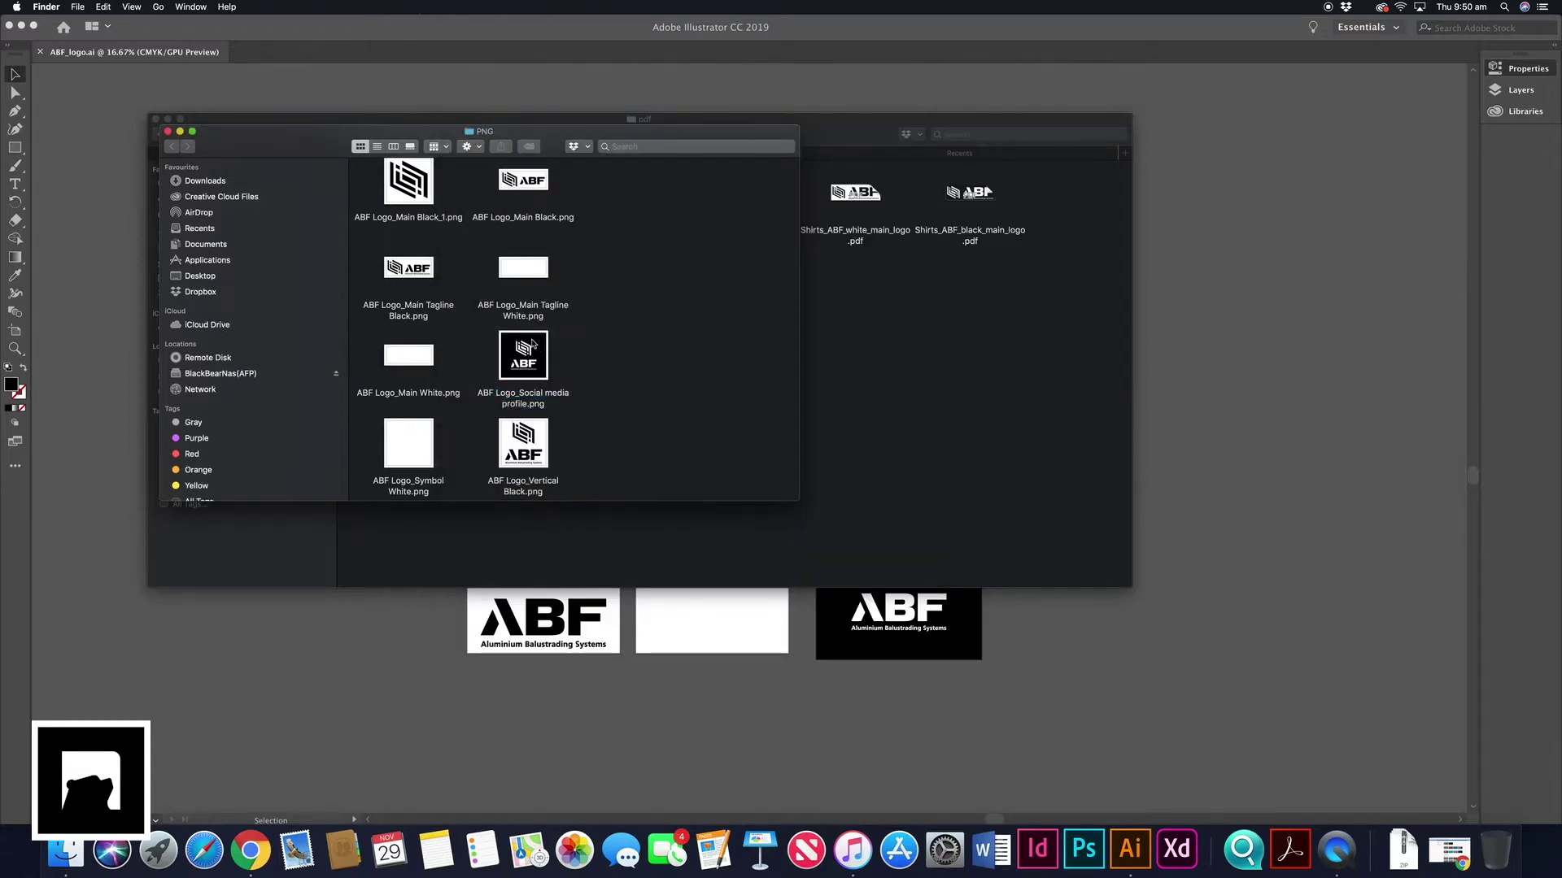
left_click(168, 132)
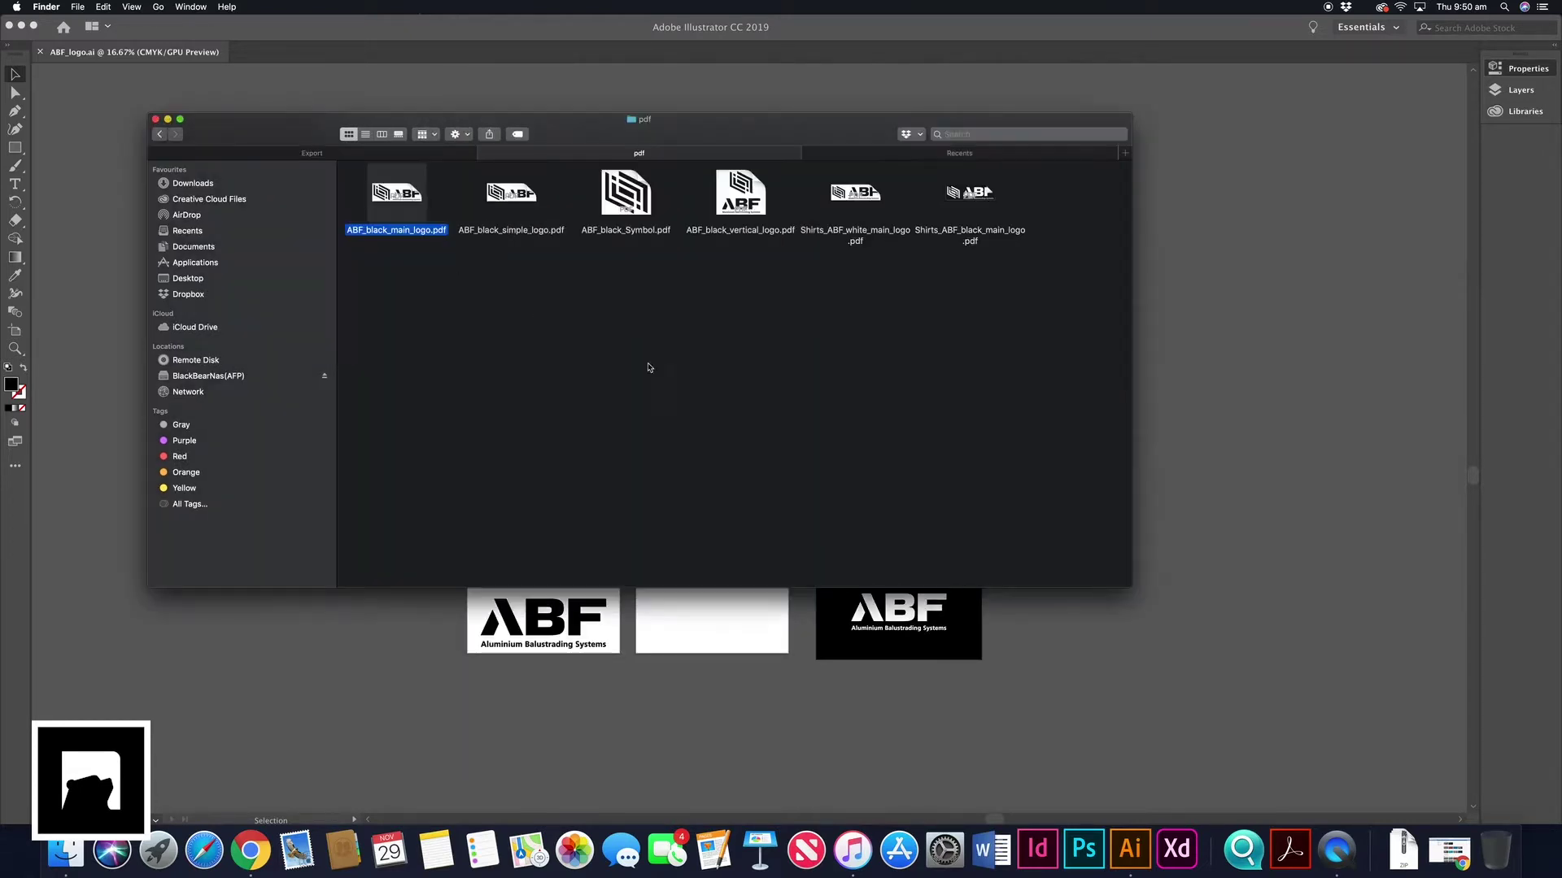
key("super+h")
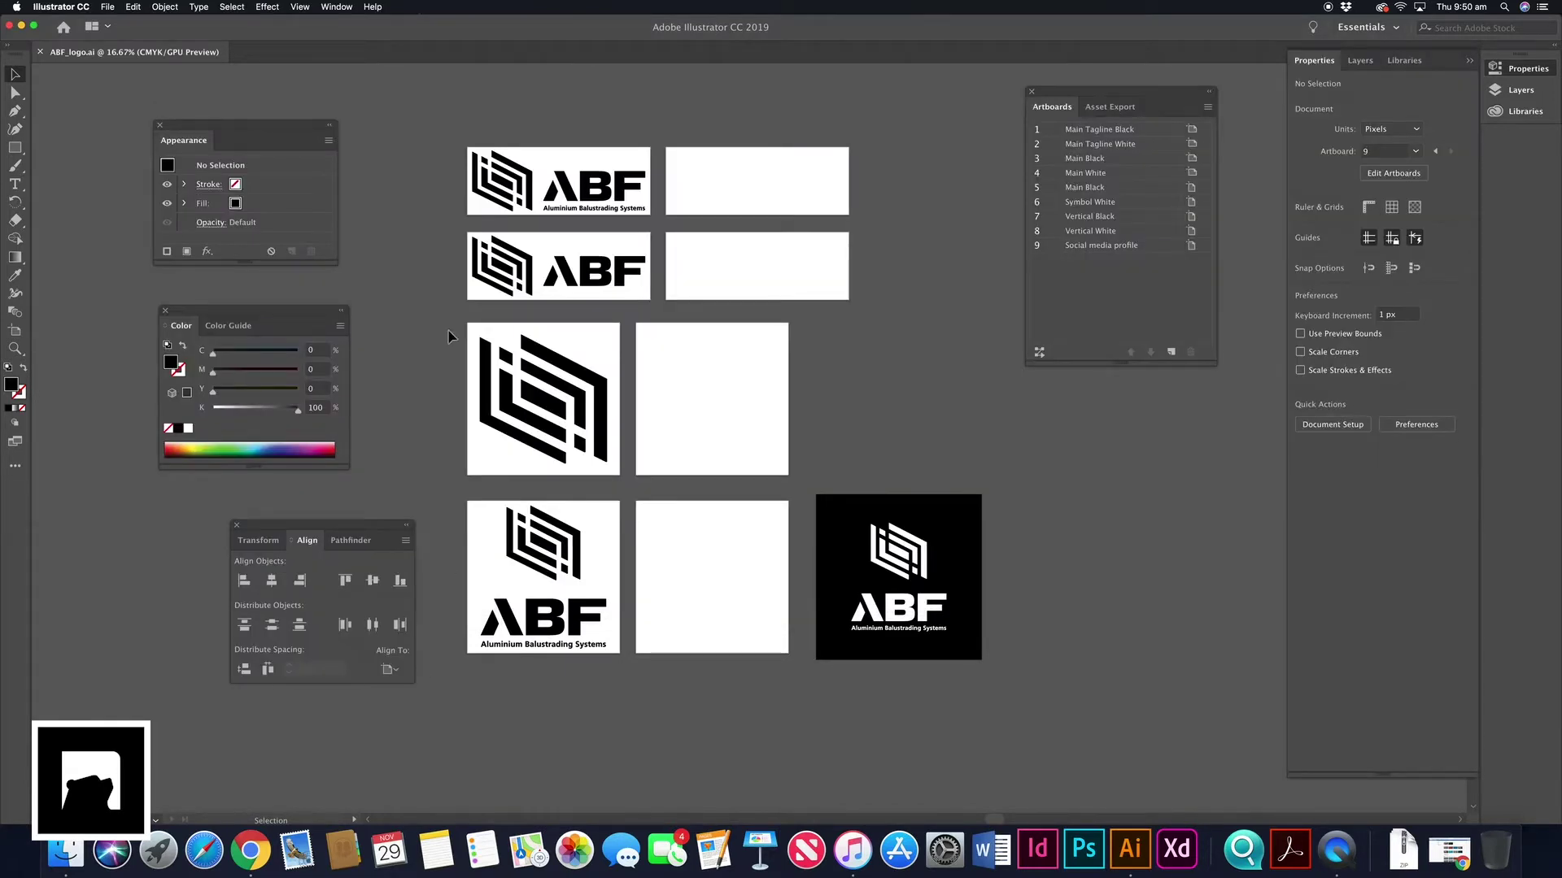
Start another Export for Screens of the artboards and set the format to JPG 100.
left_click(107, 6)
mouse_move(163, 205)
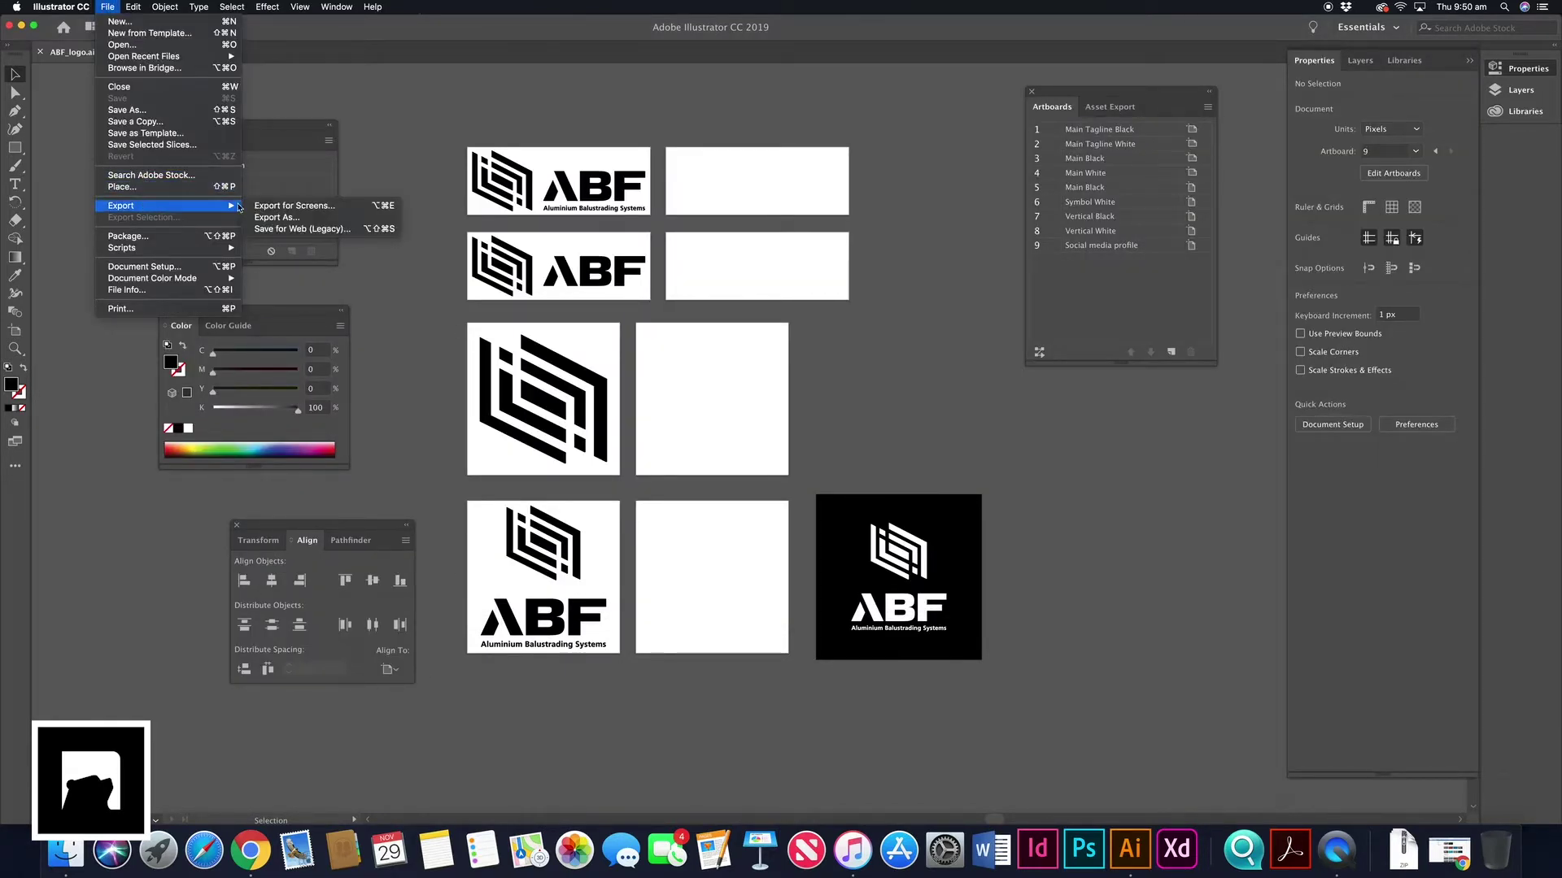
left_click(284, 208)
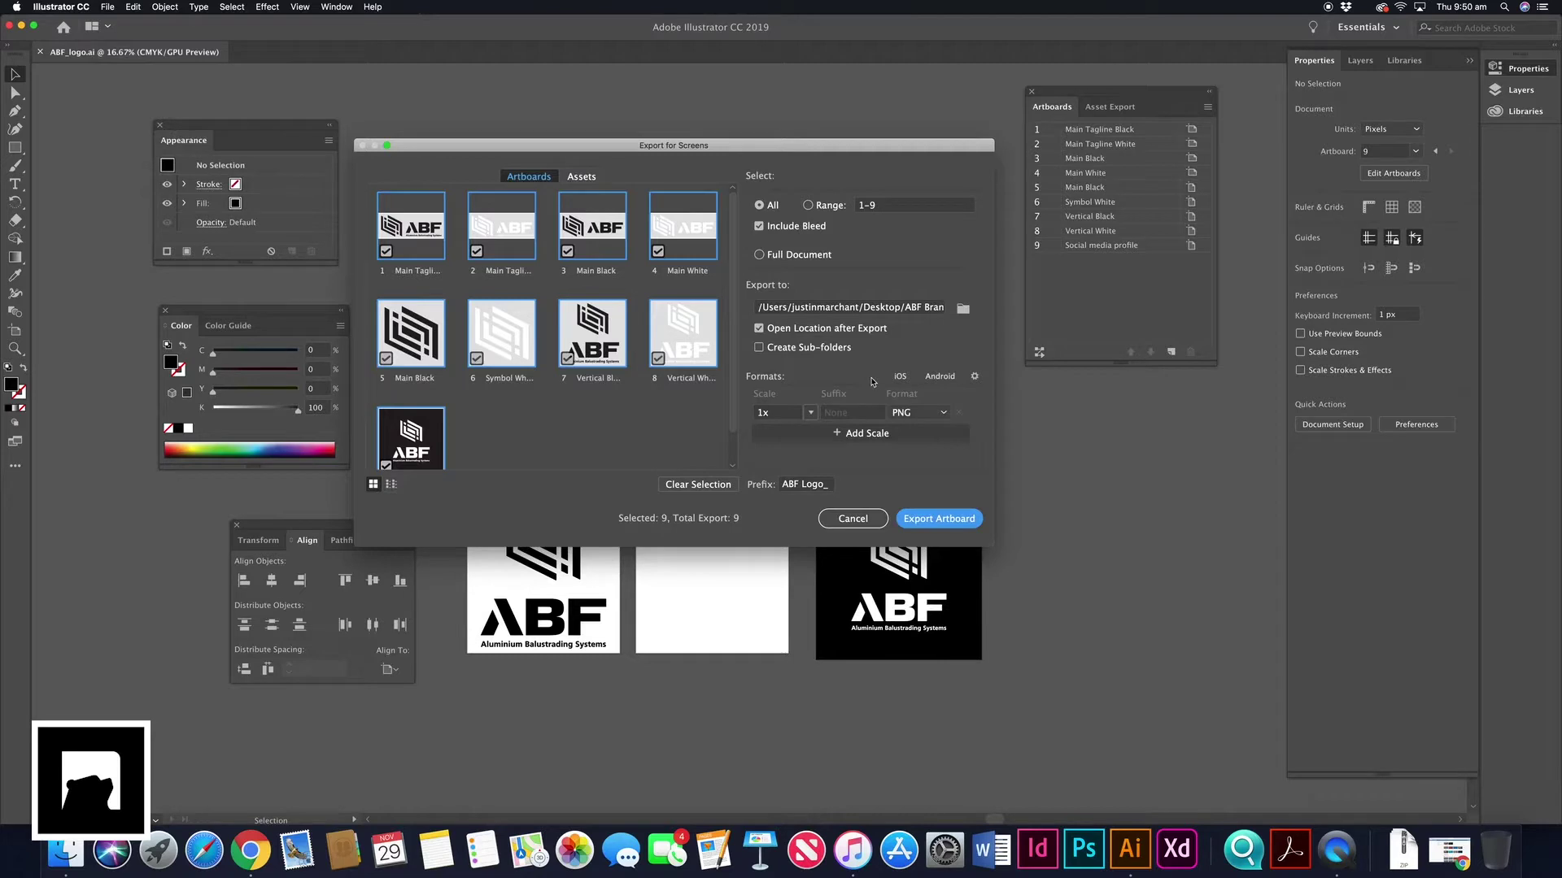
left_click(918, 413)
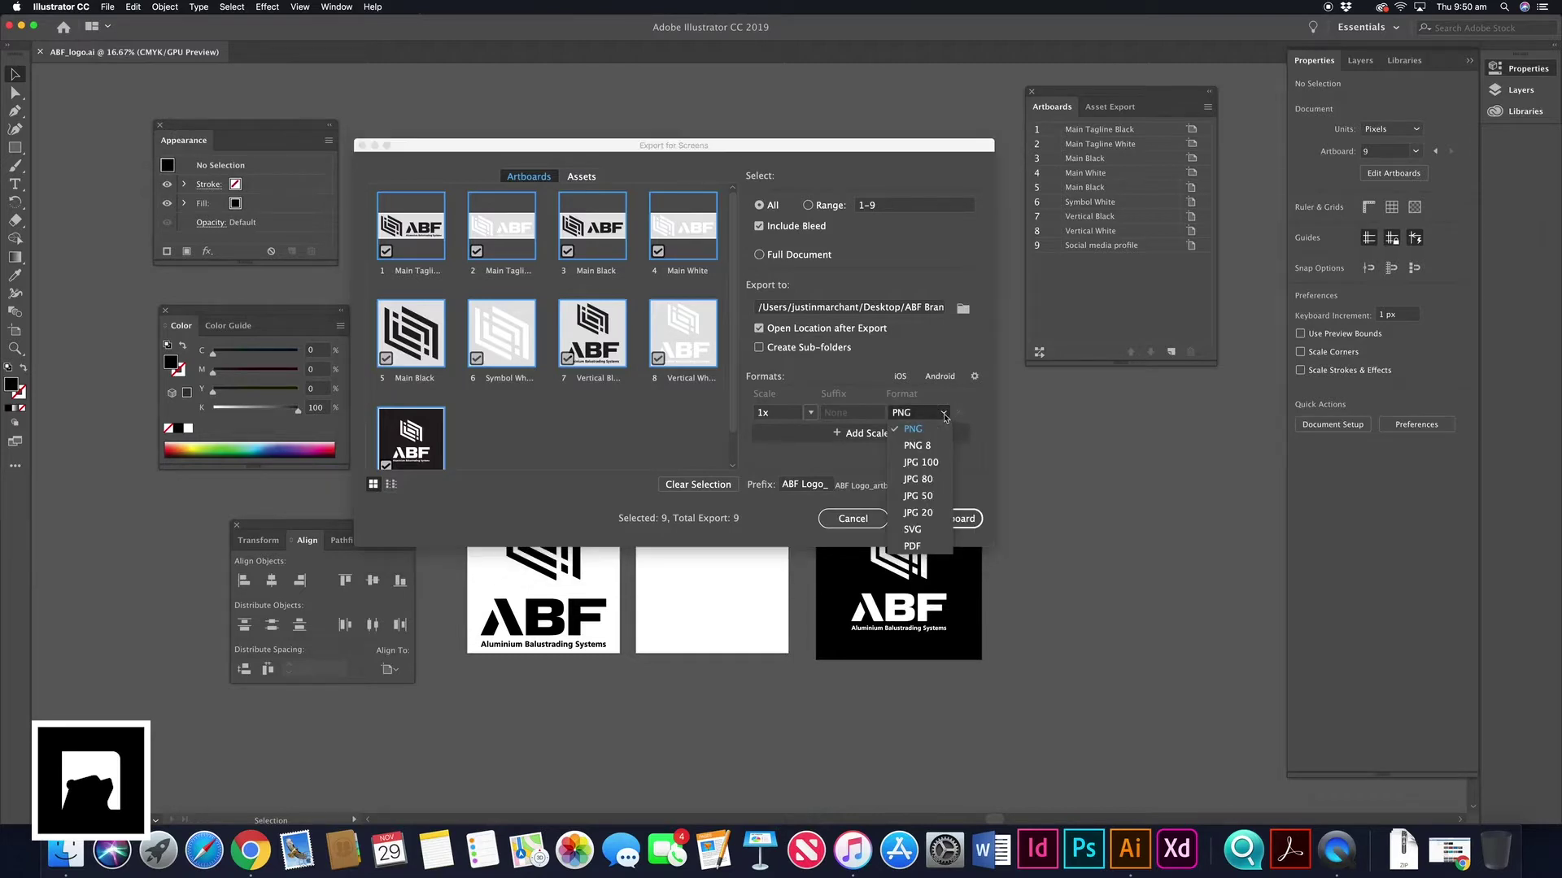
left_click(938, 468)
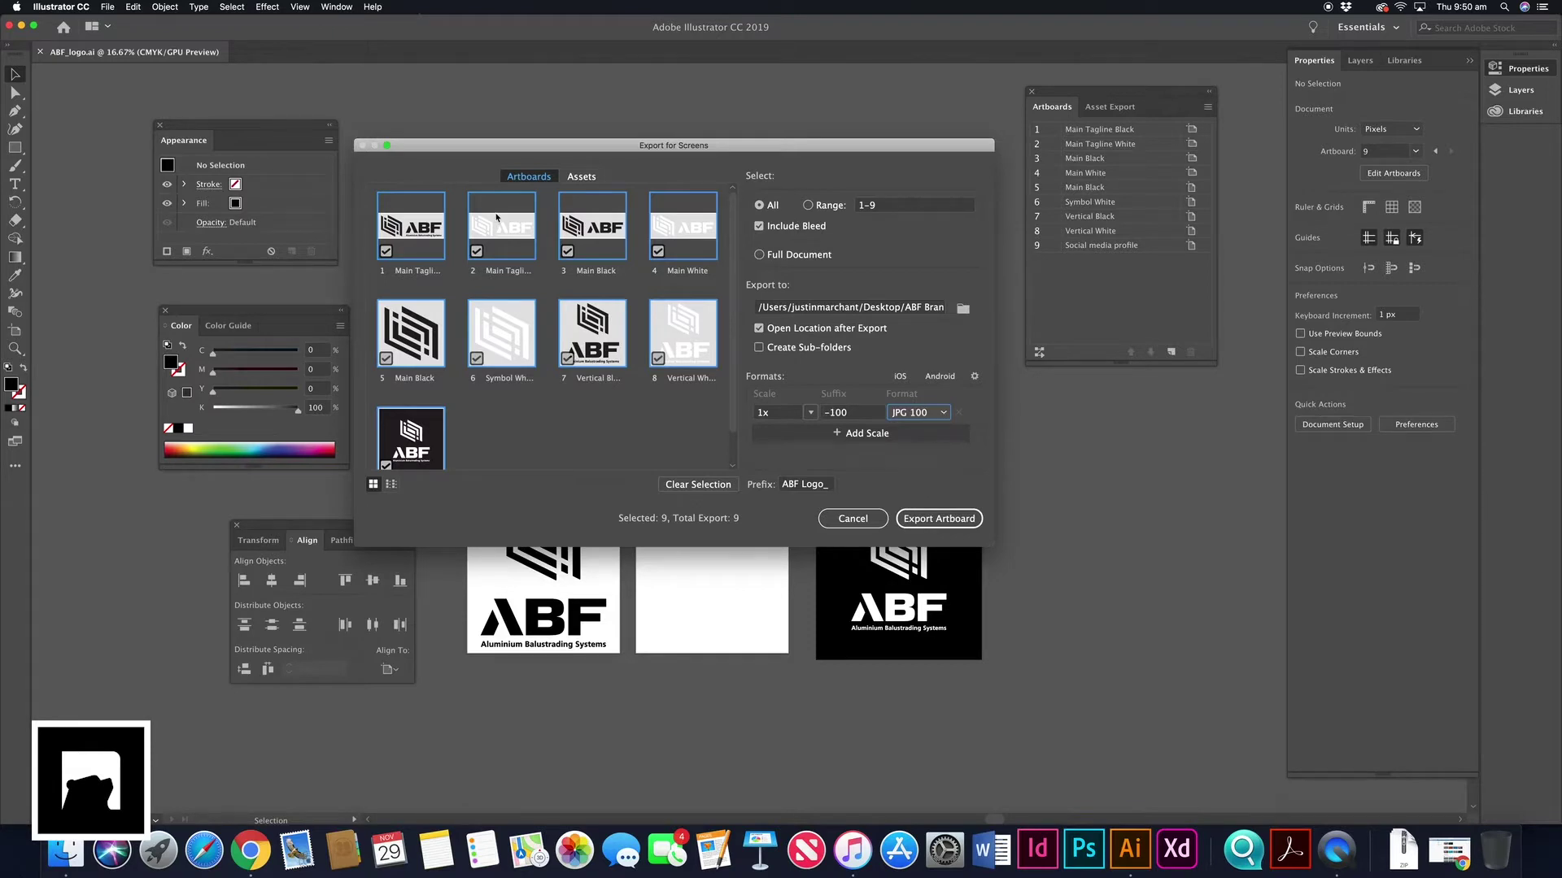
Exclude the white logo artboards 2, 4, 6 and 8 from the JPG export.
left_click(476, 252)
left_click(476, 358)
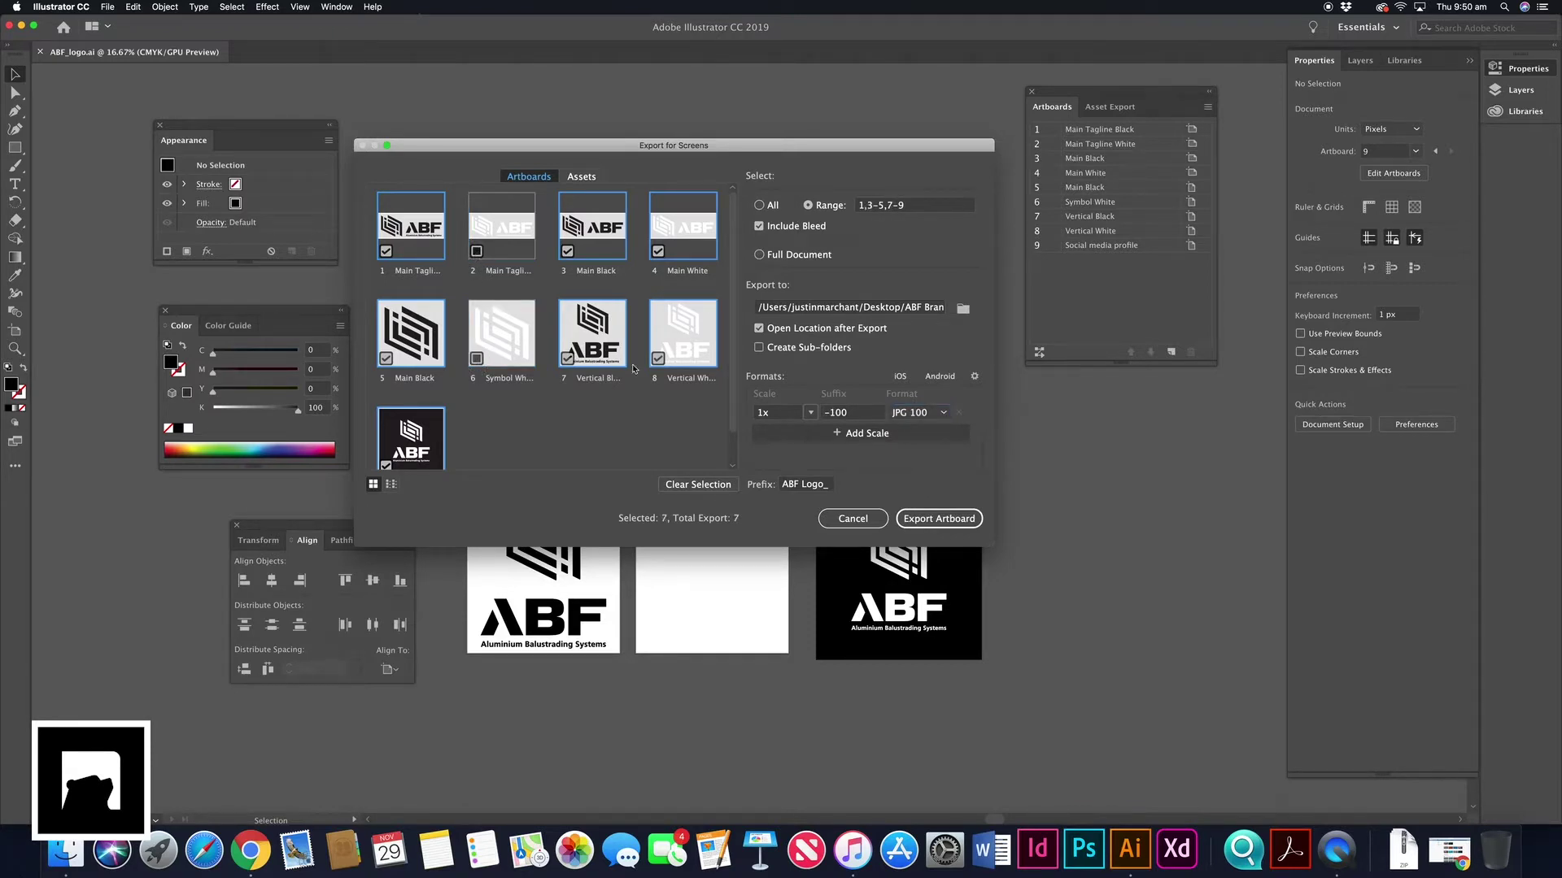
left_click(658, 359)
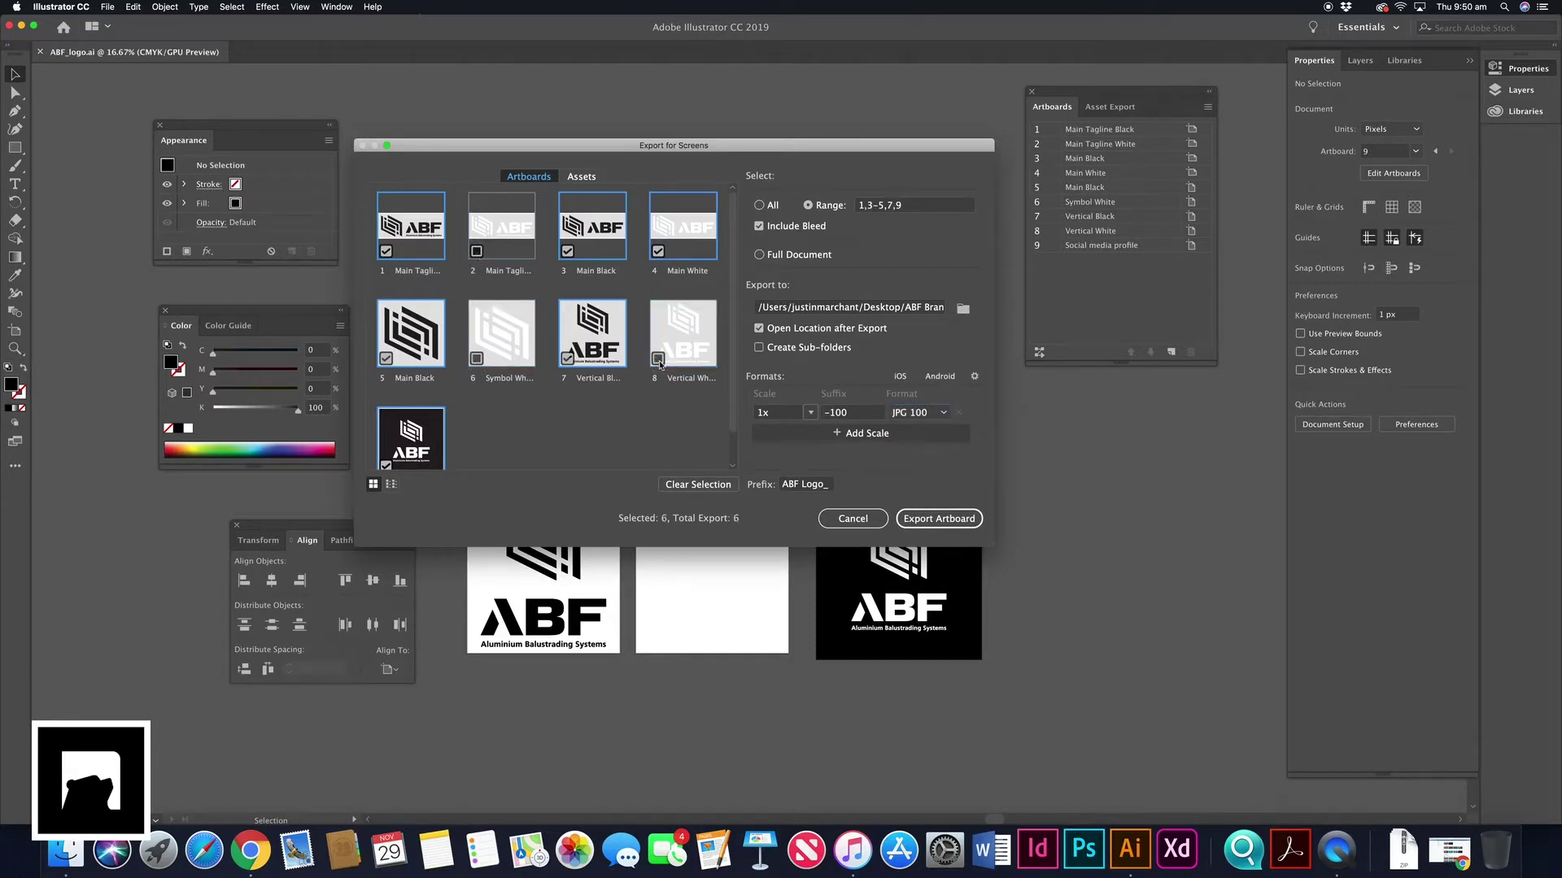
left_click(660, 252)
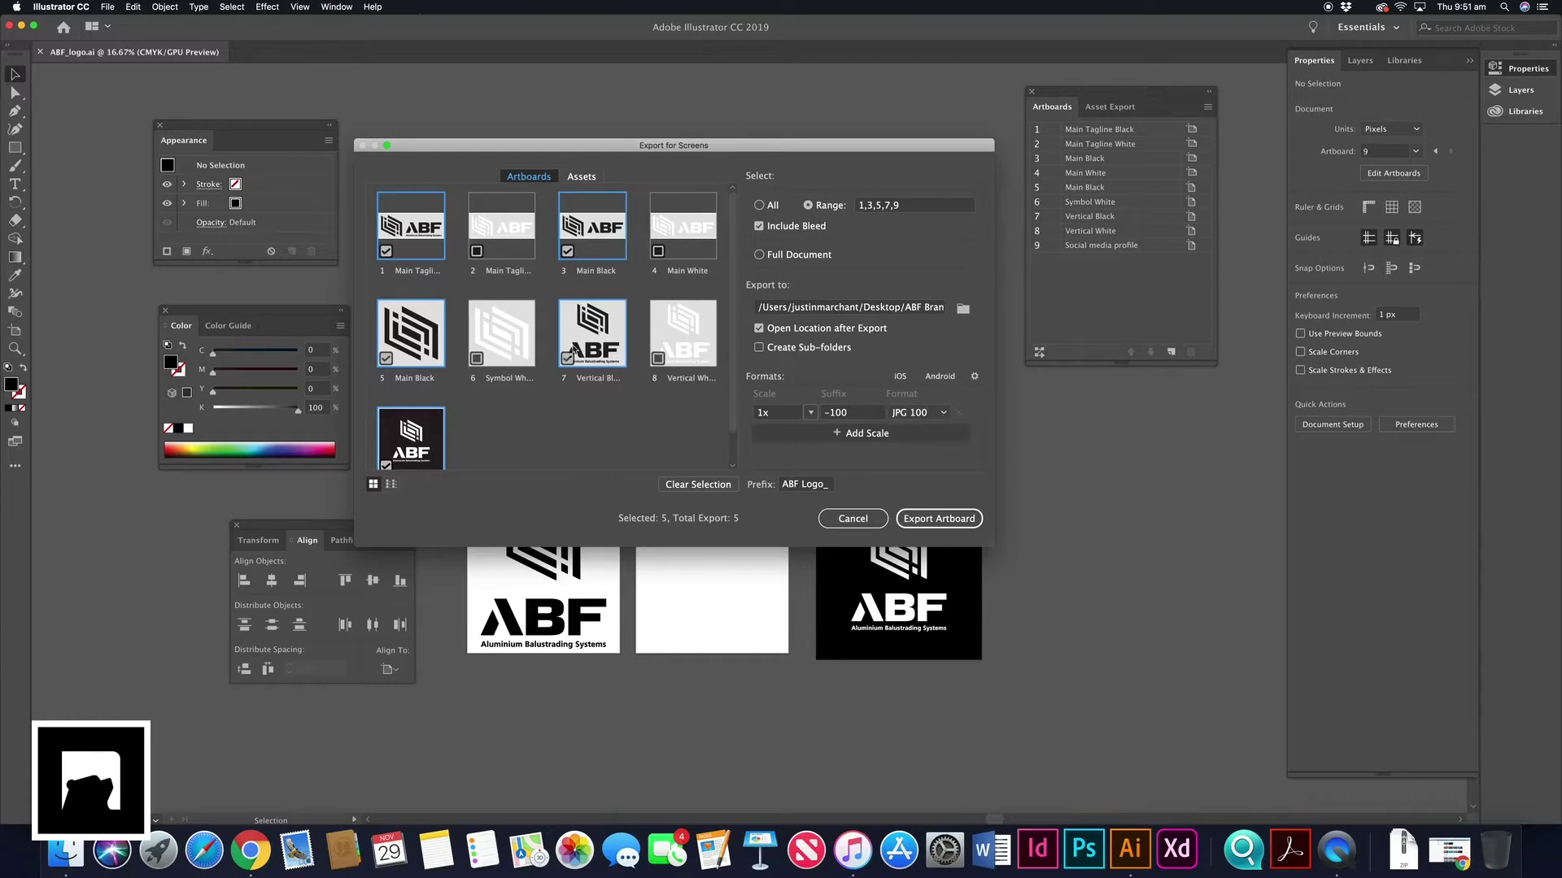
scroll(422, 393, "down", 1)
scroll(453, 383, "up", 1)
Create a "JPEG" subfolder in the ABF Brand Identity Package folder as the export destination and clear the file name suffix.
left_click(963, 308)
left_click(782, 193)
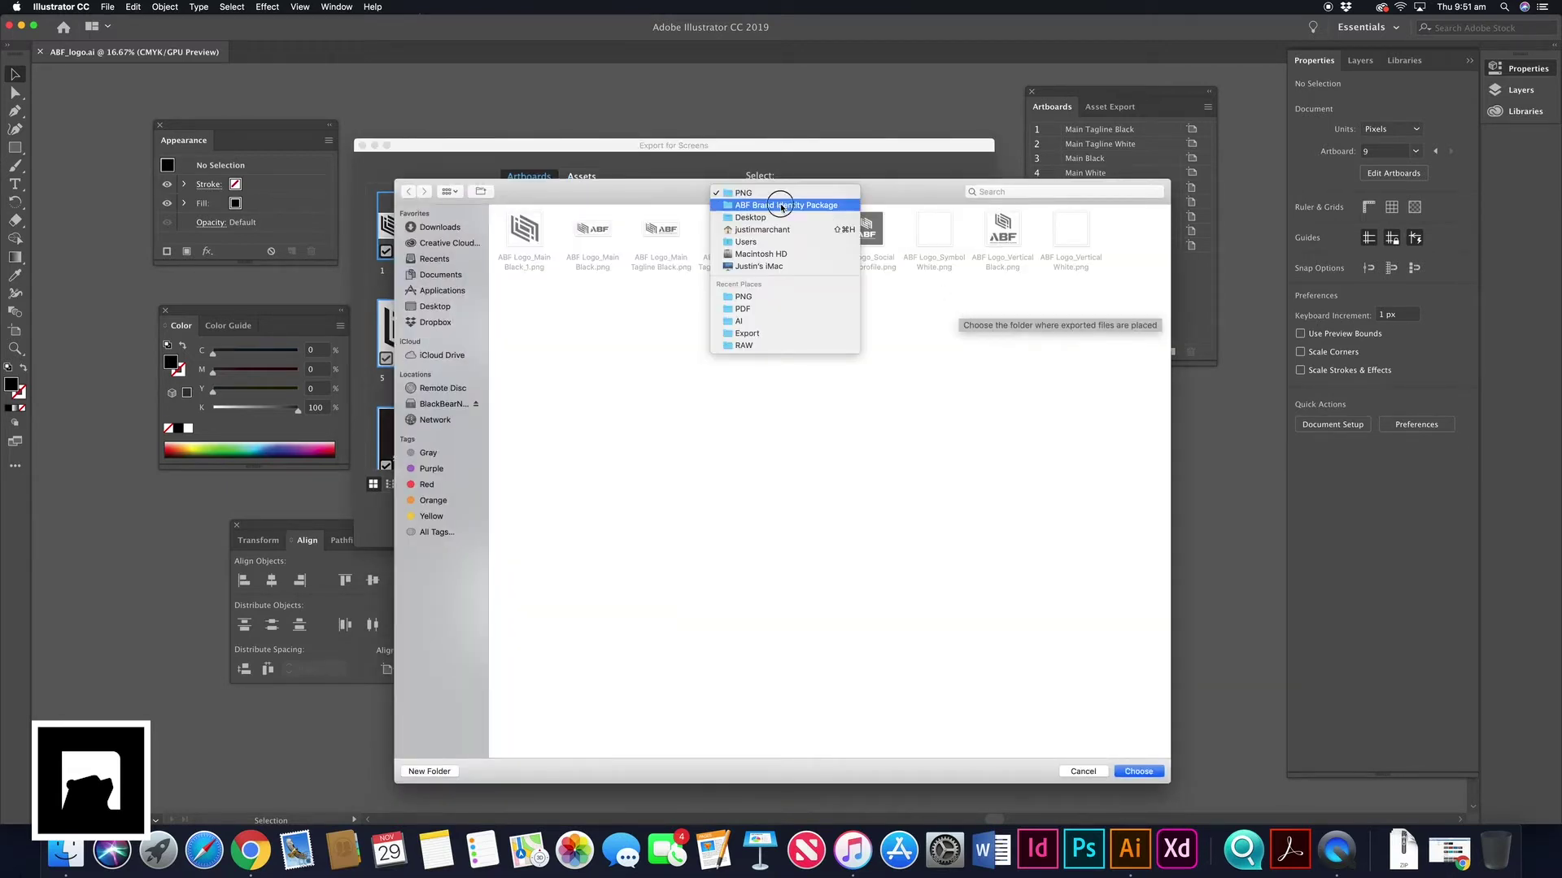
left_click(783, 205)
left_click(429, 771)
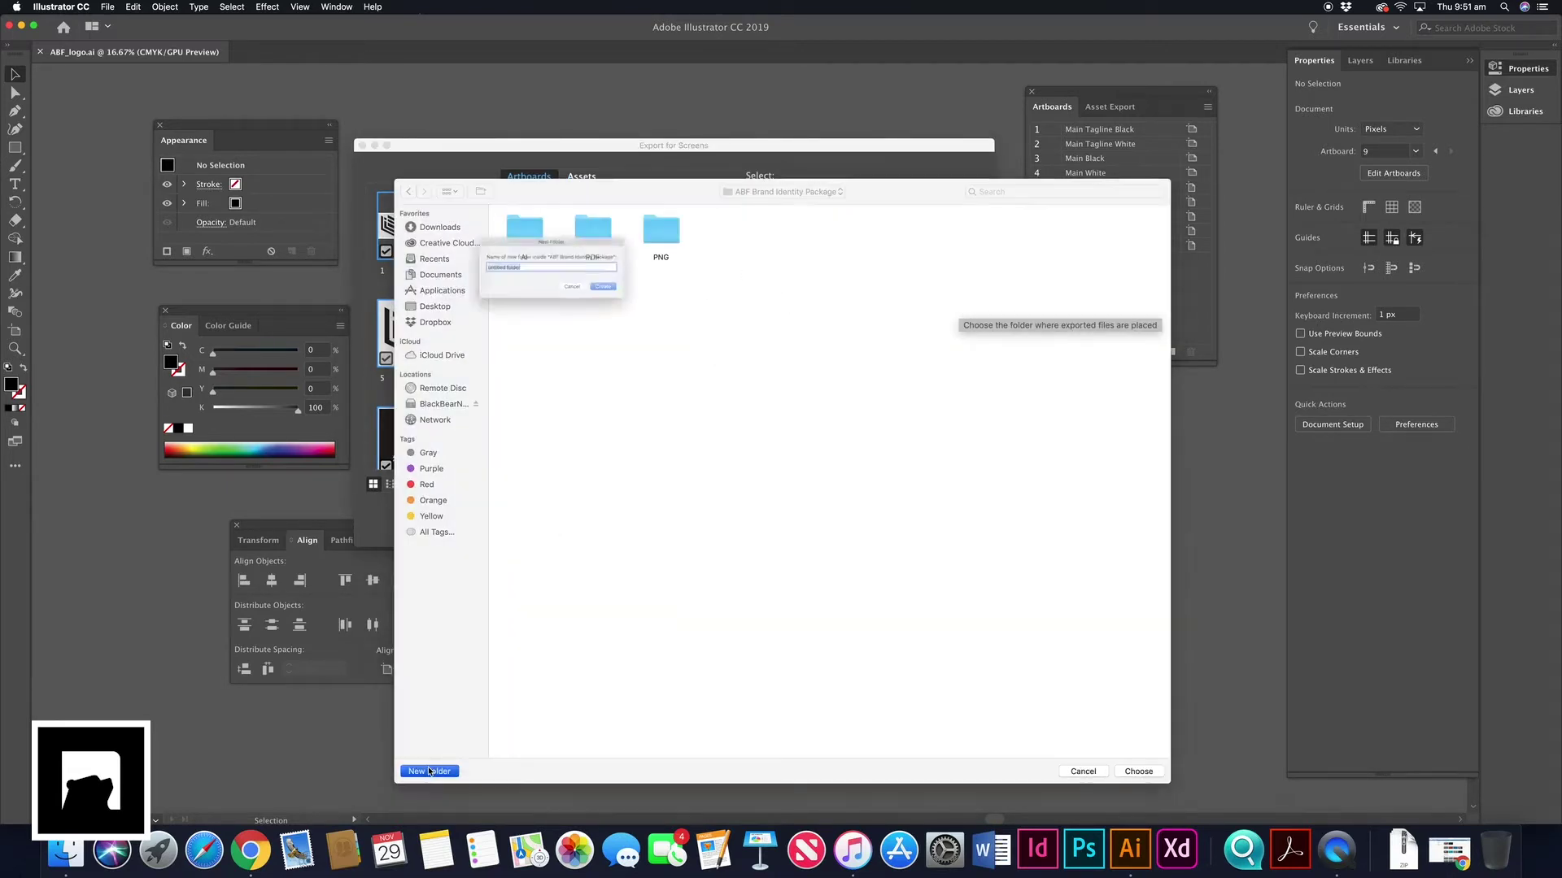
type("JPEG")
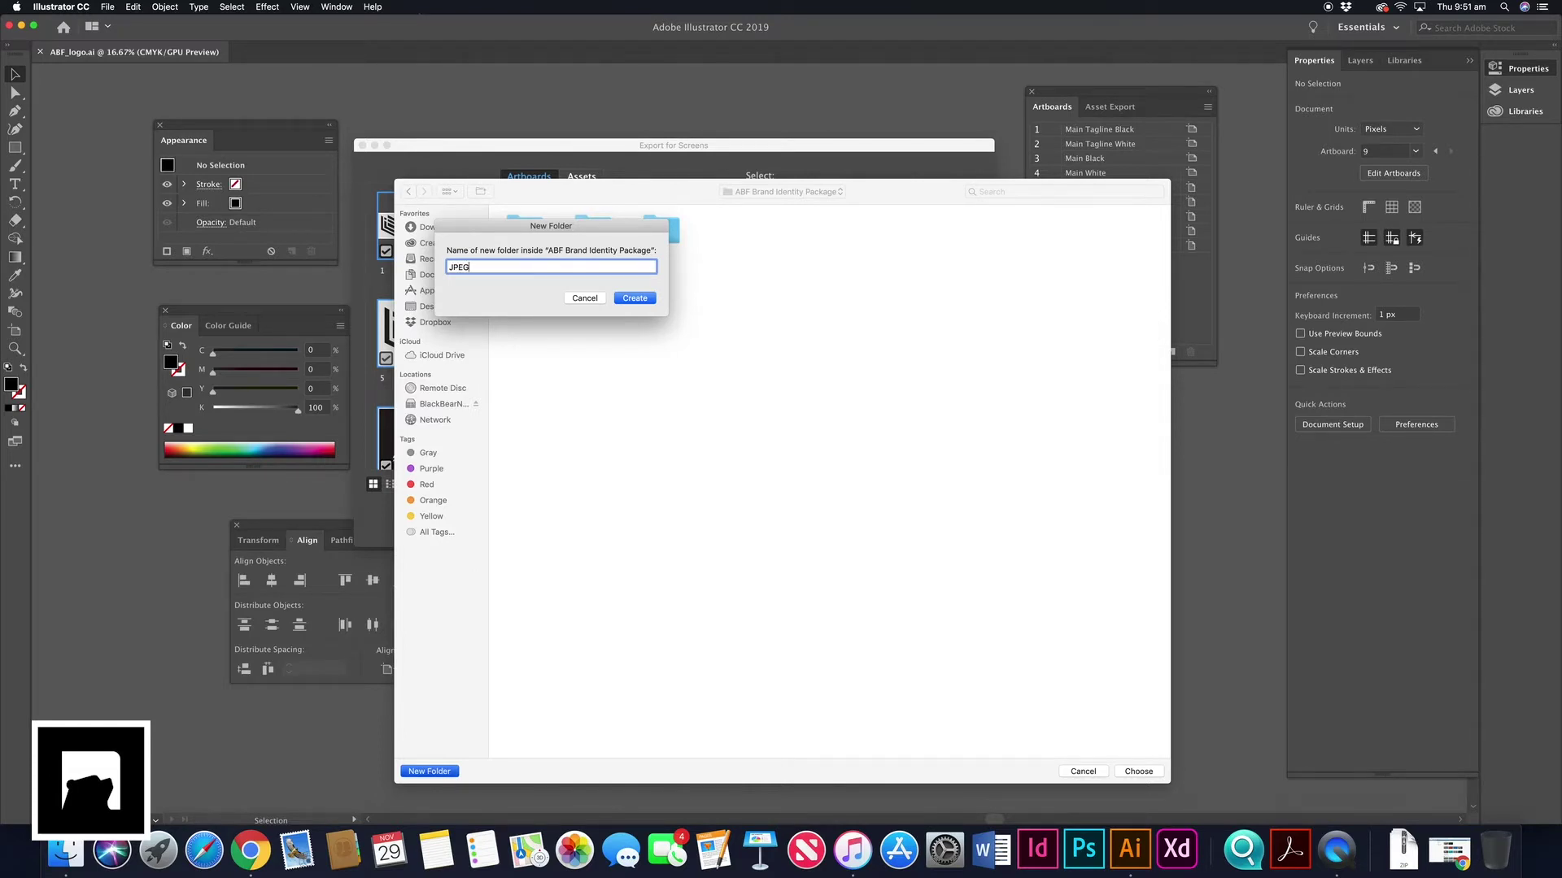
key("Return")
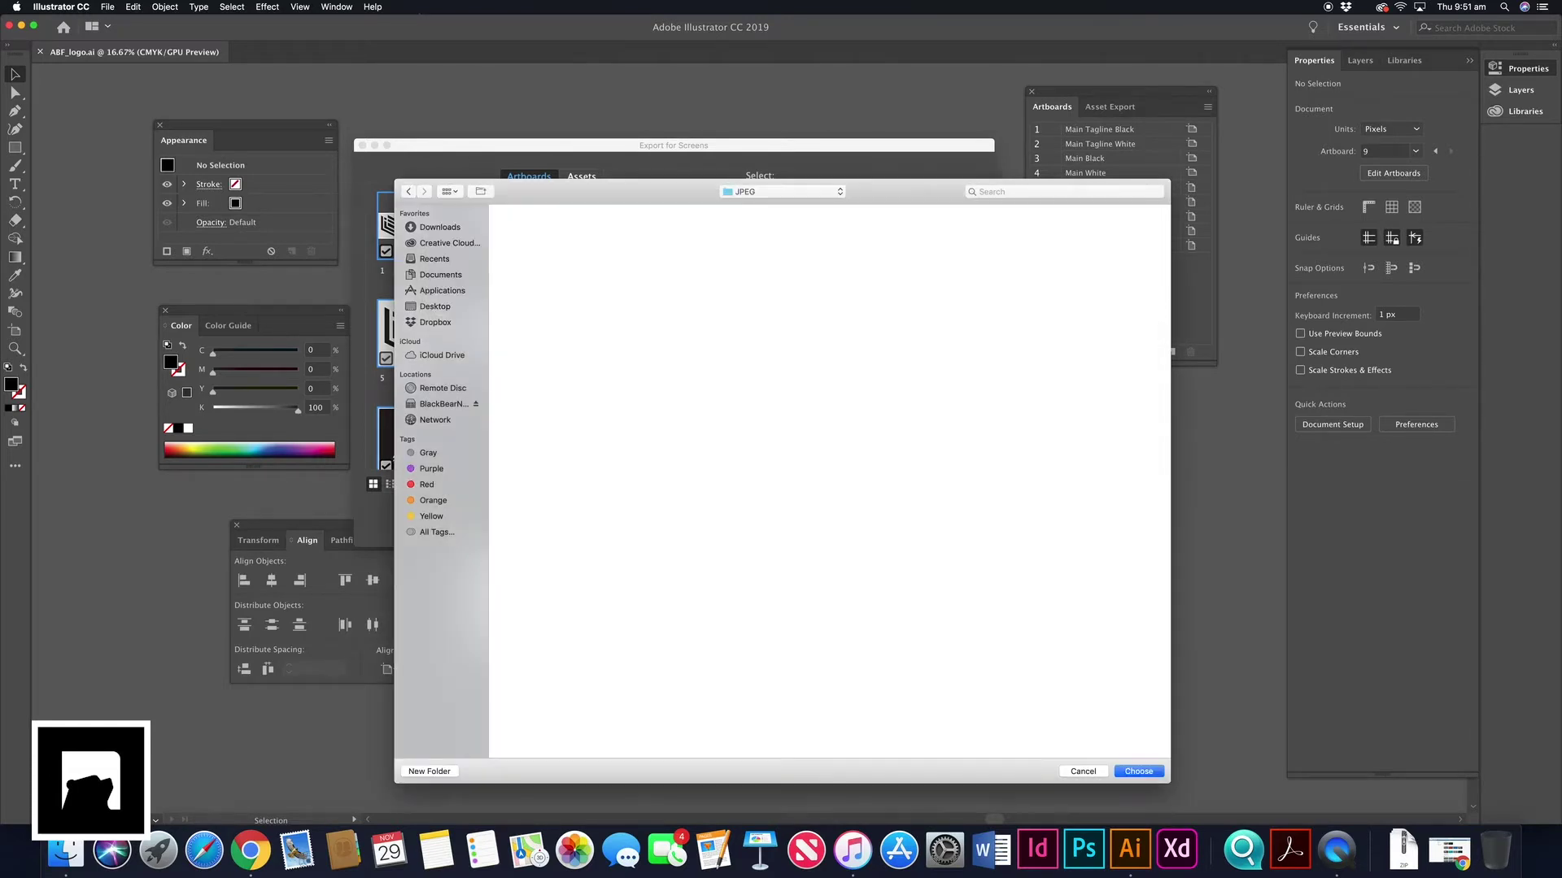
left_click(1138, 771)
left_click(841, 413)
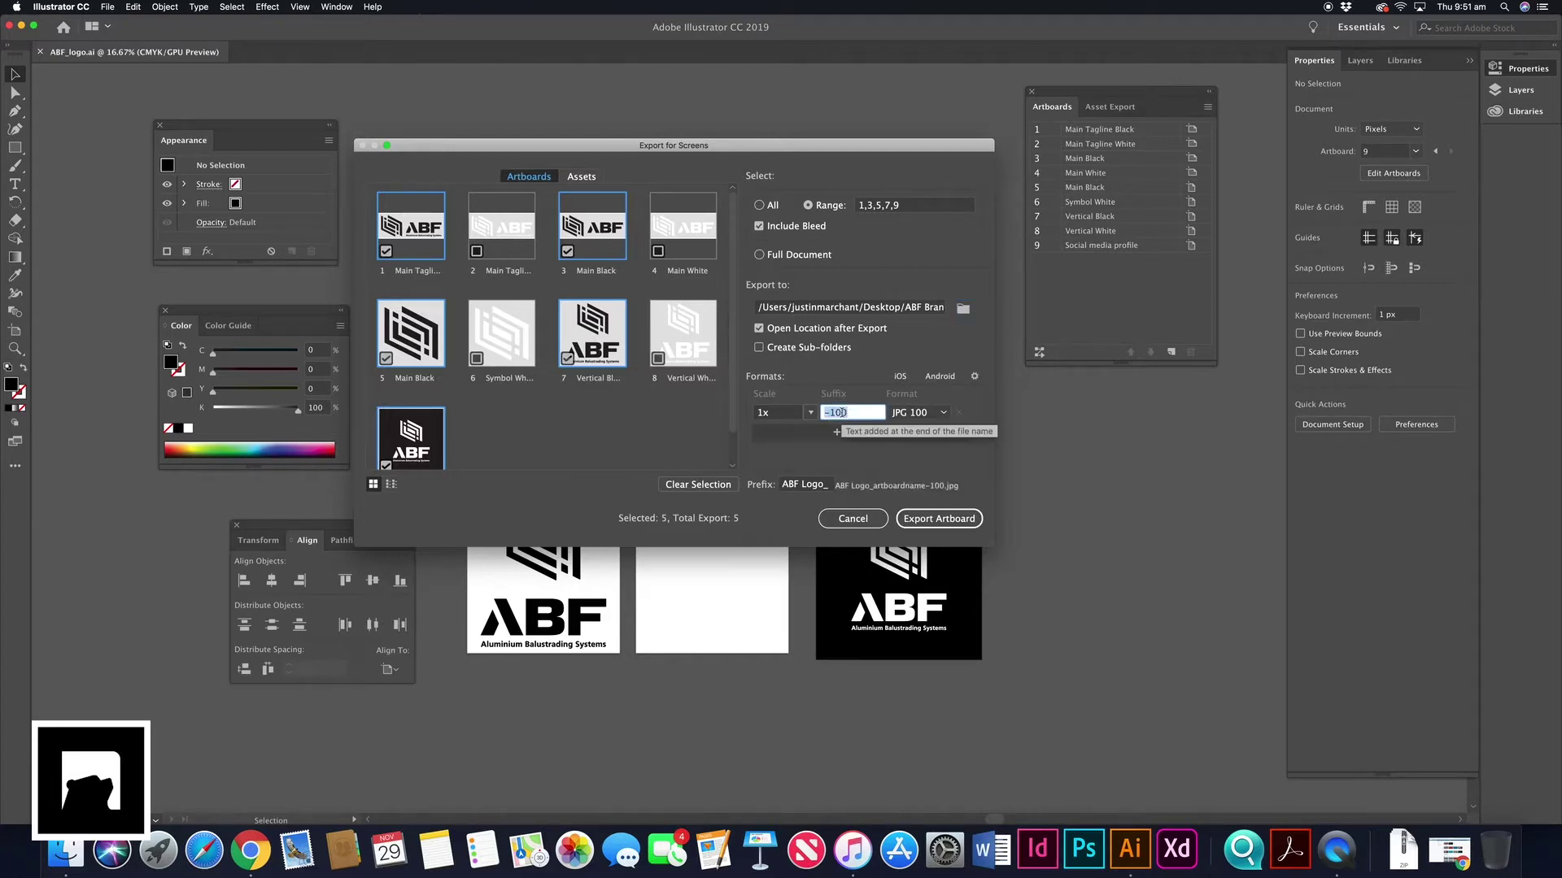
key("BackSpace")
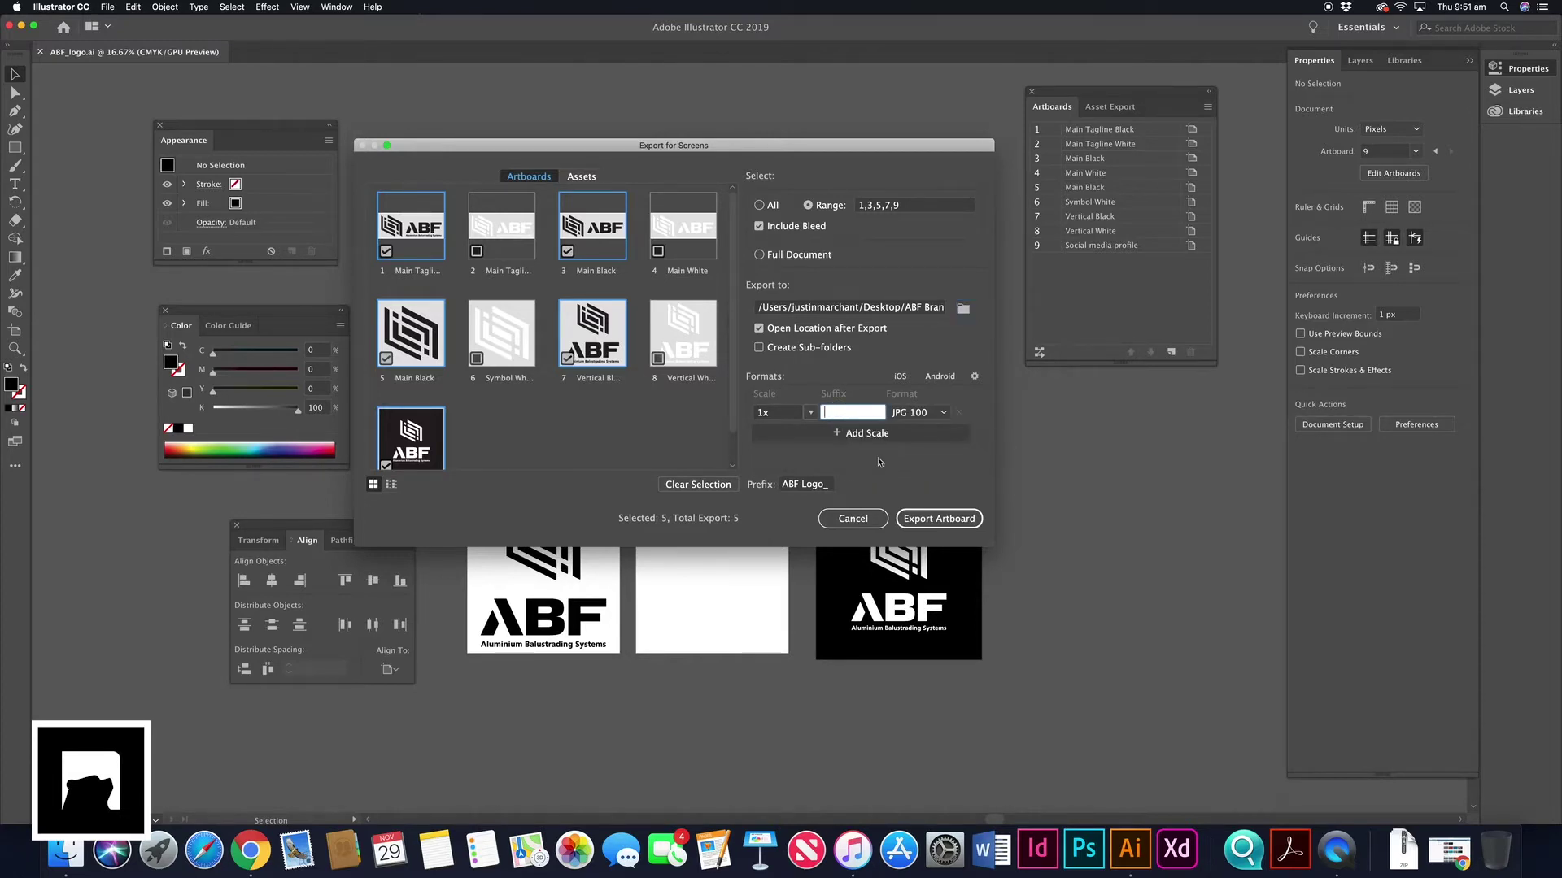
Check and save the JPG 100 format settings, then export the selected artboards.
left_click(923, 465)
left_click(970, 378)
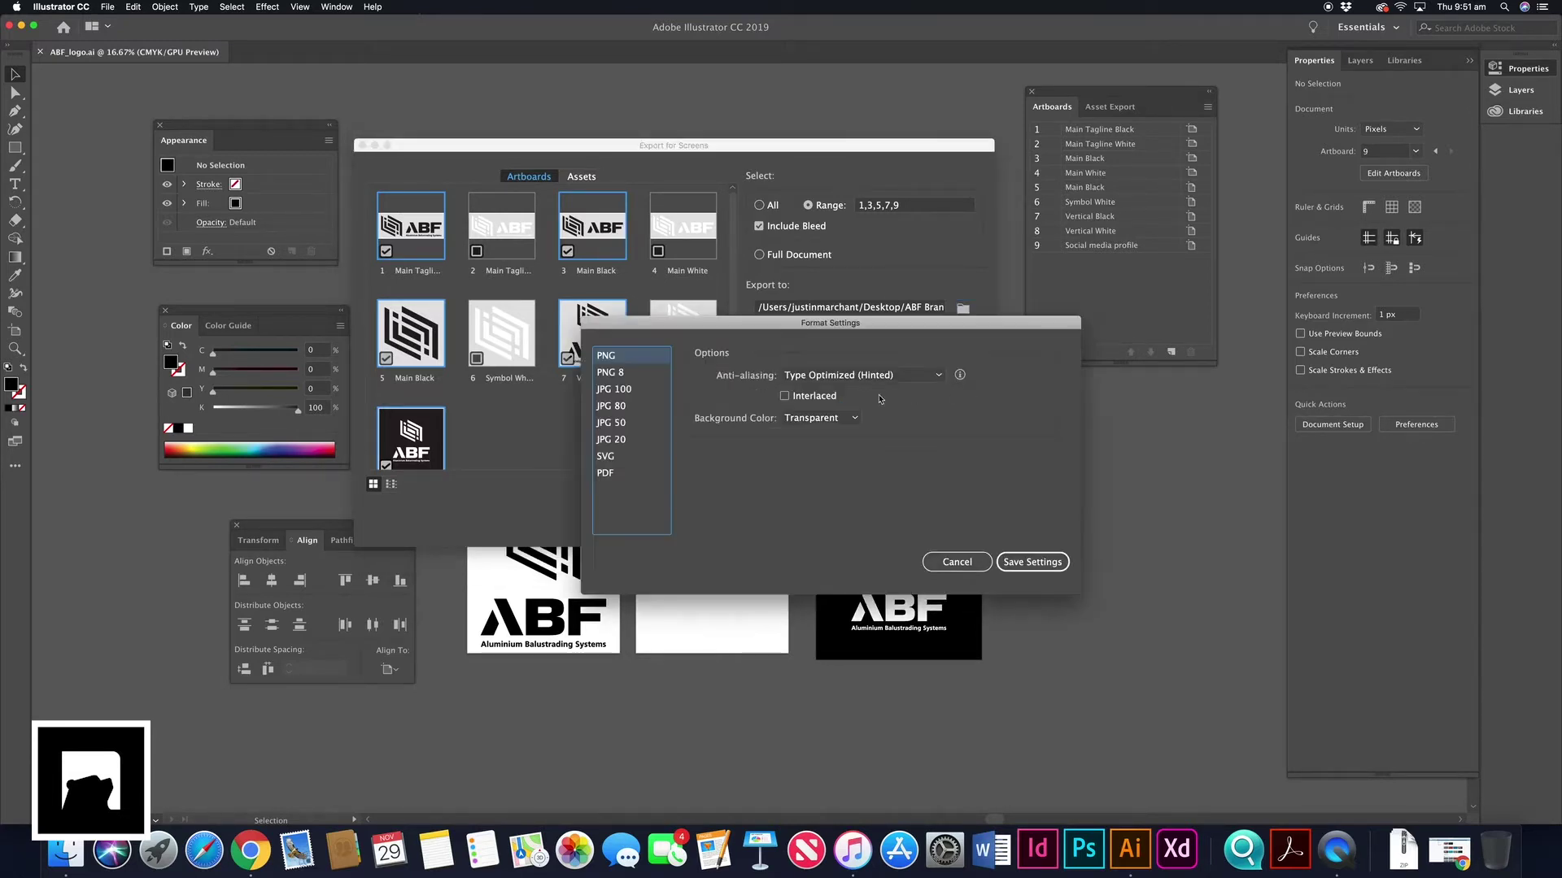
left_click(617, 388)
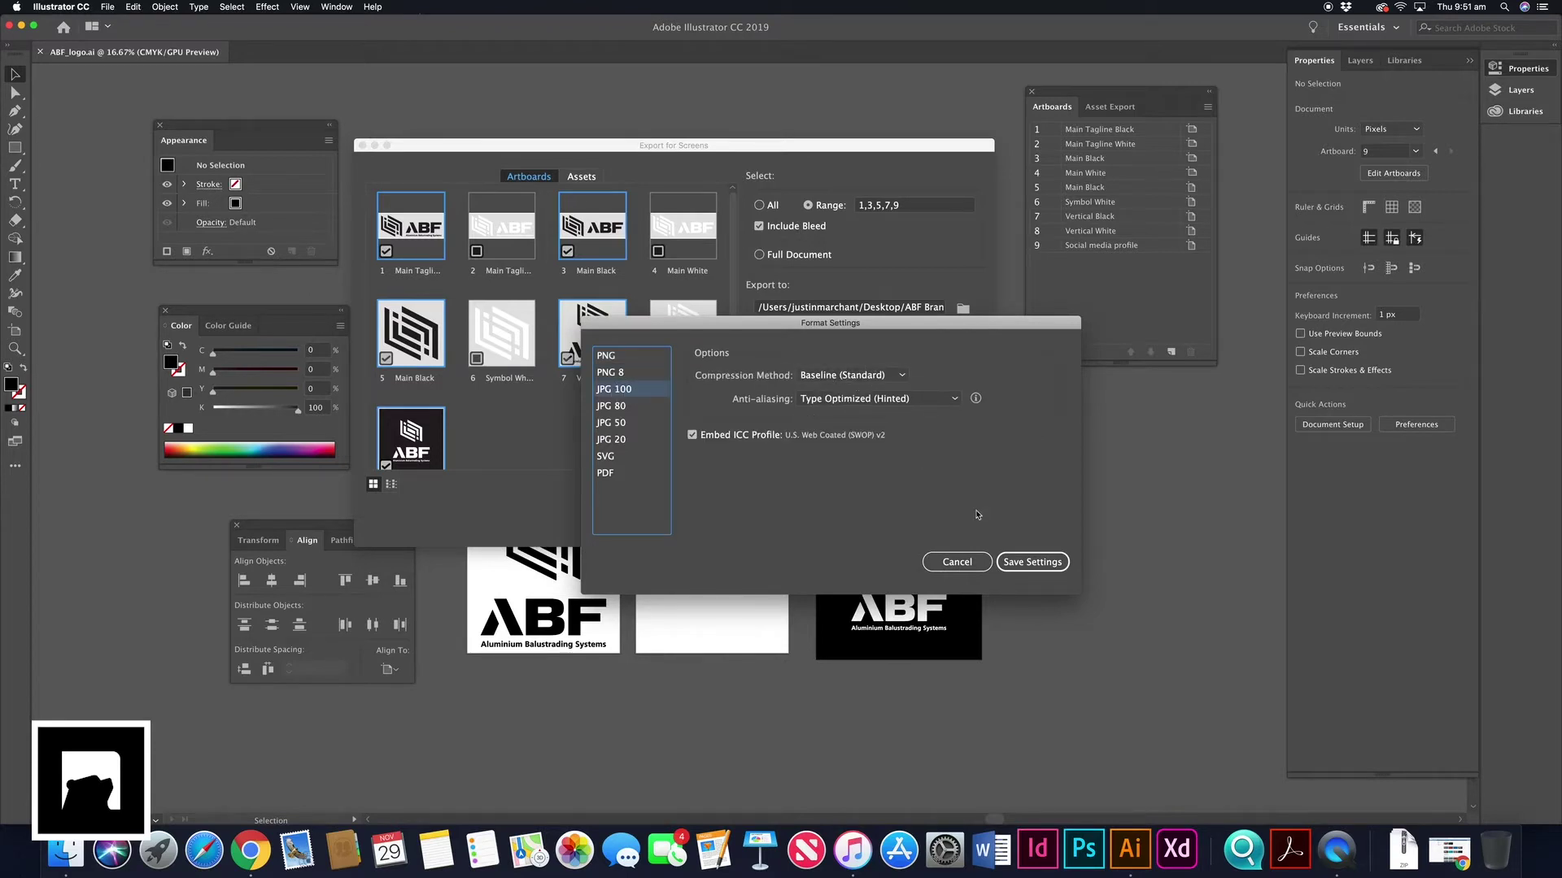
left_click(1026, 562)
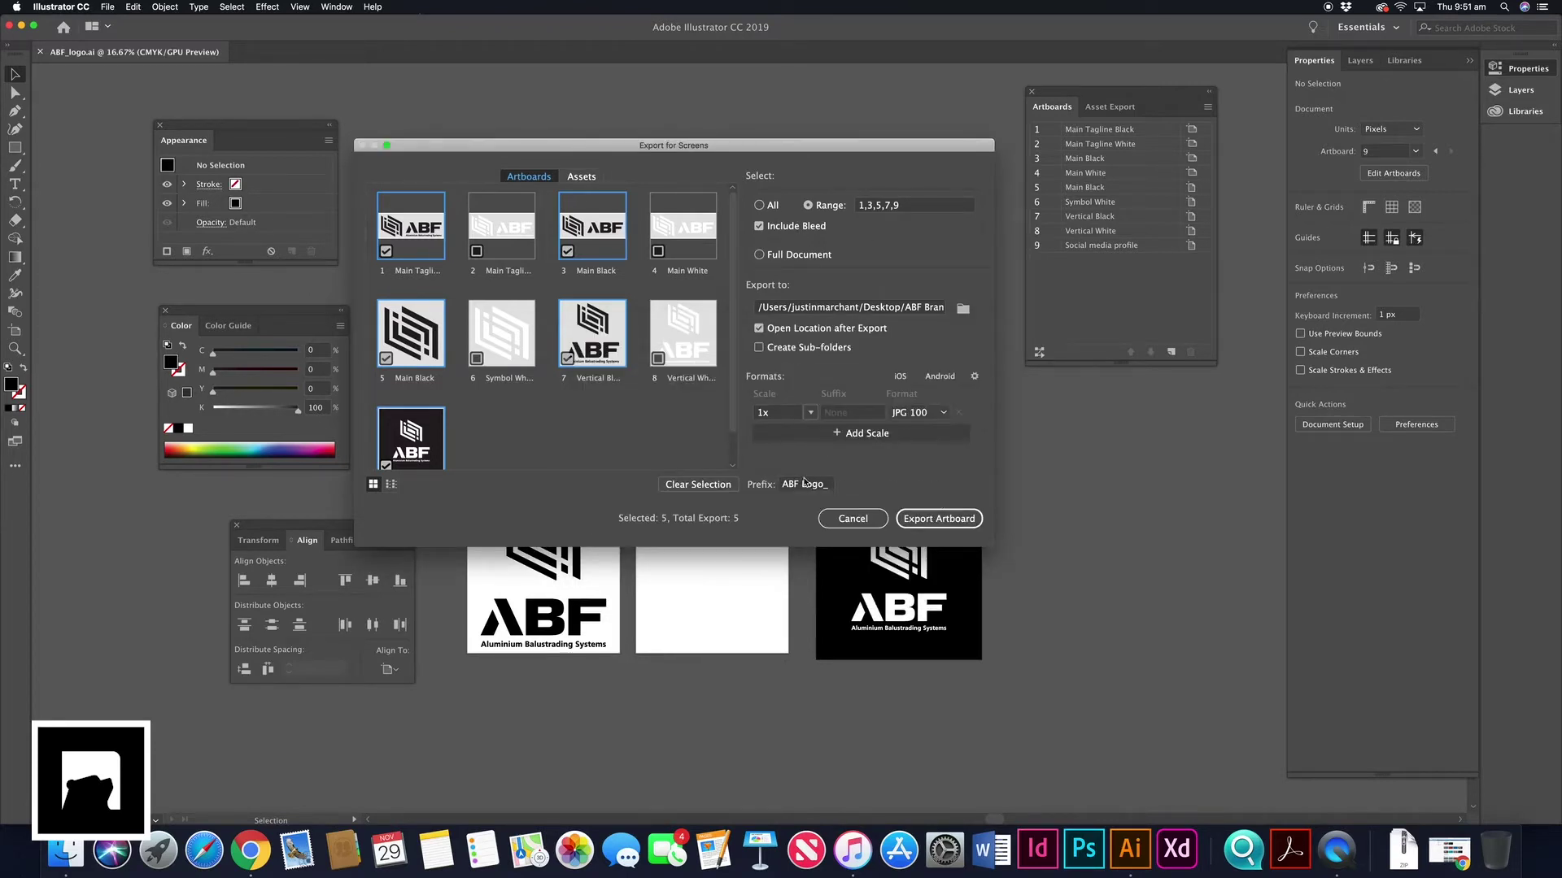
left_click(939, 519)
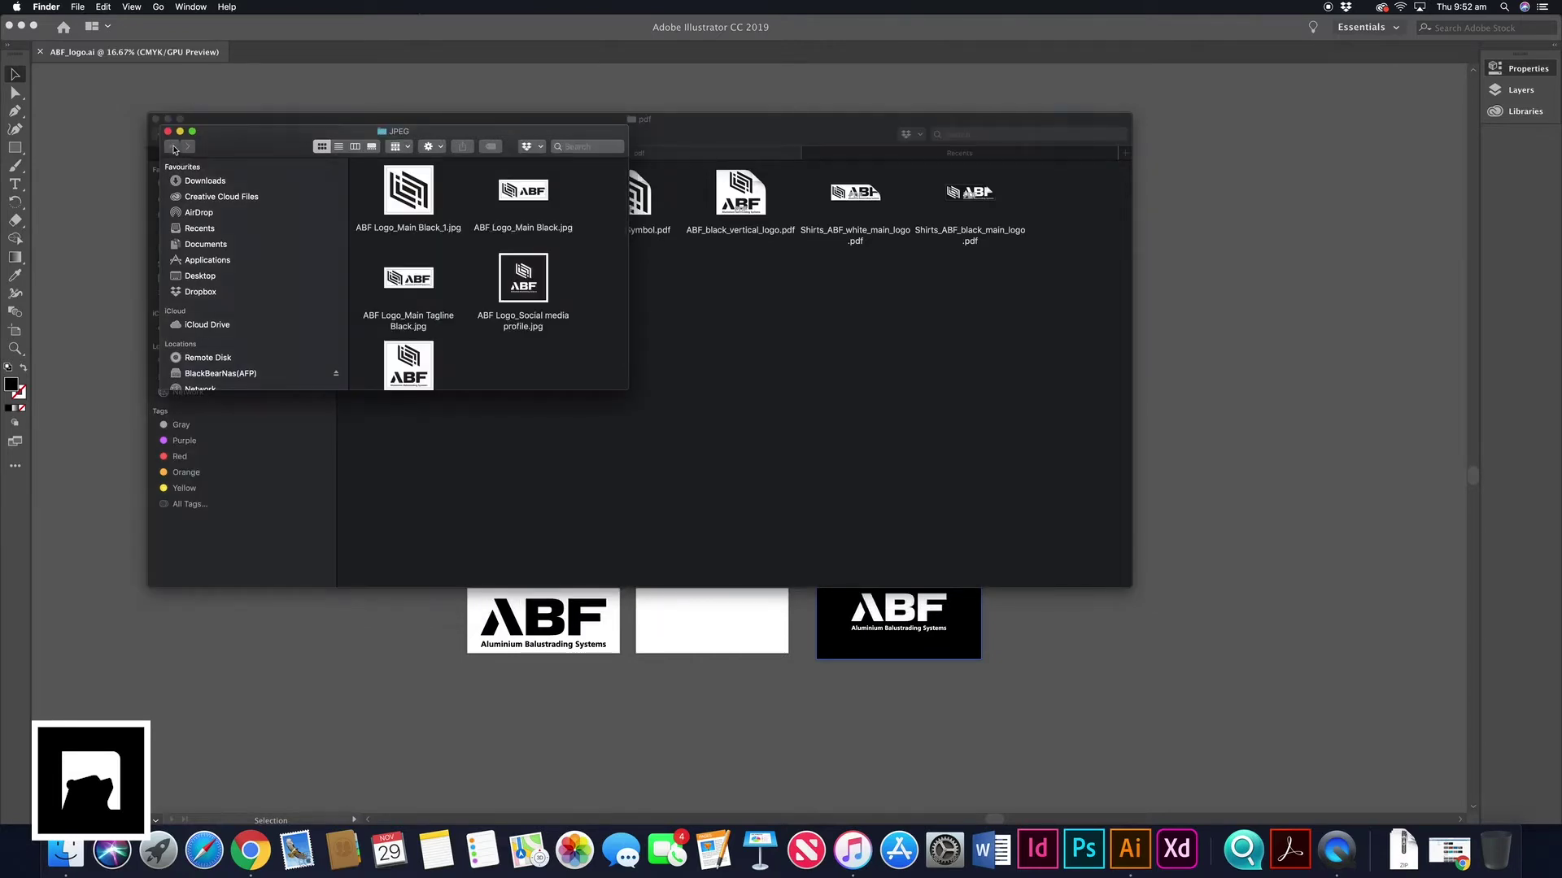
Look through the exported JPEG files, close their folder window and return to Illustrator.
scroll(413, 242, "down", 2)
scroll(412, 241, "up", 2)
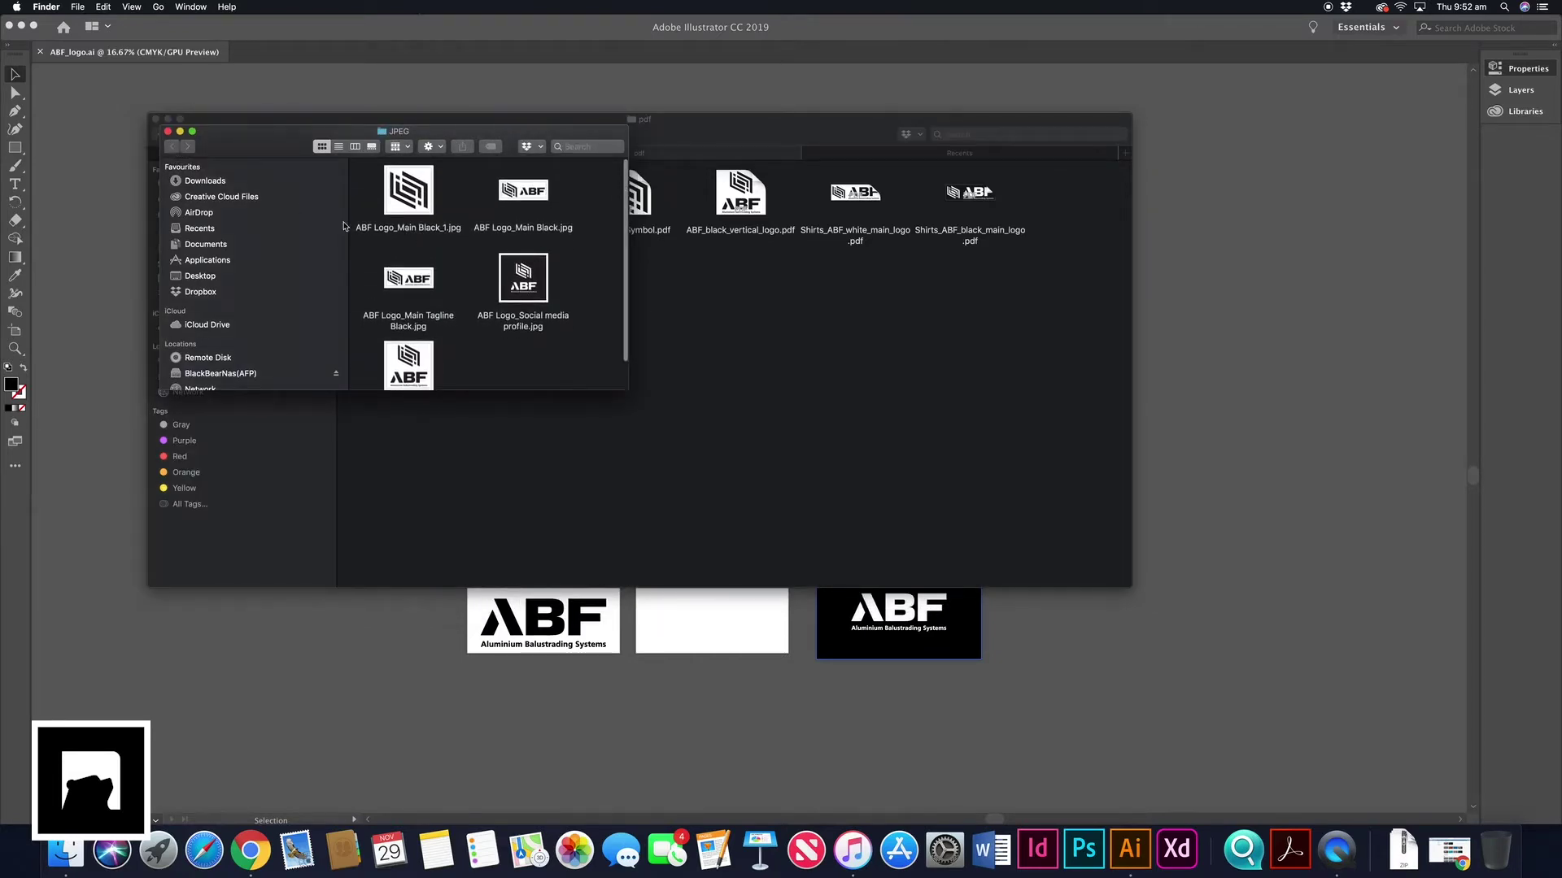
left_click(167, 131)
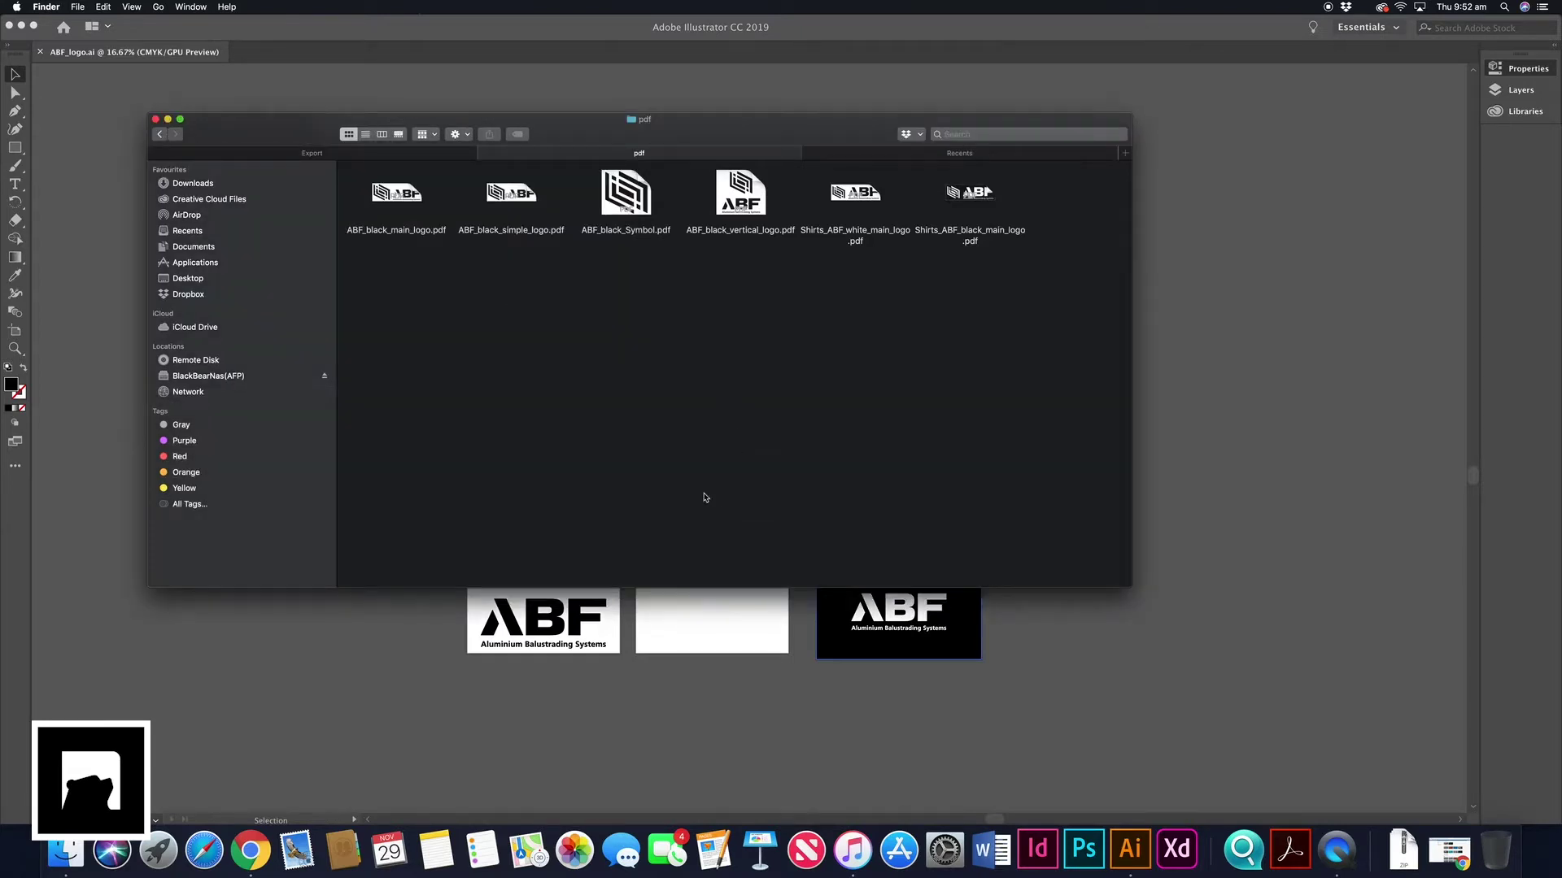
left_click(446, 611)
Start another Export for Screens and include the white logo artboards 2, 4, 6 and 8 in the selection.
left_click(107, 6)
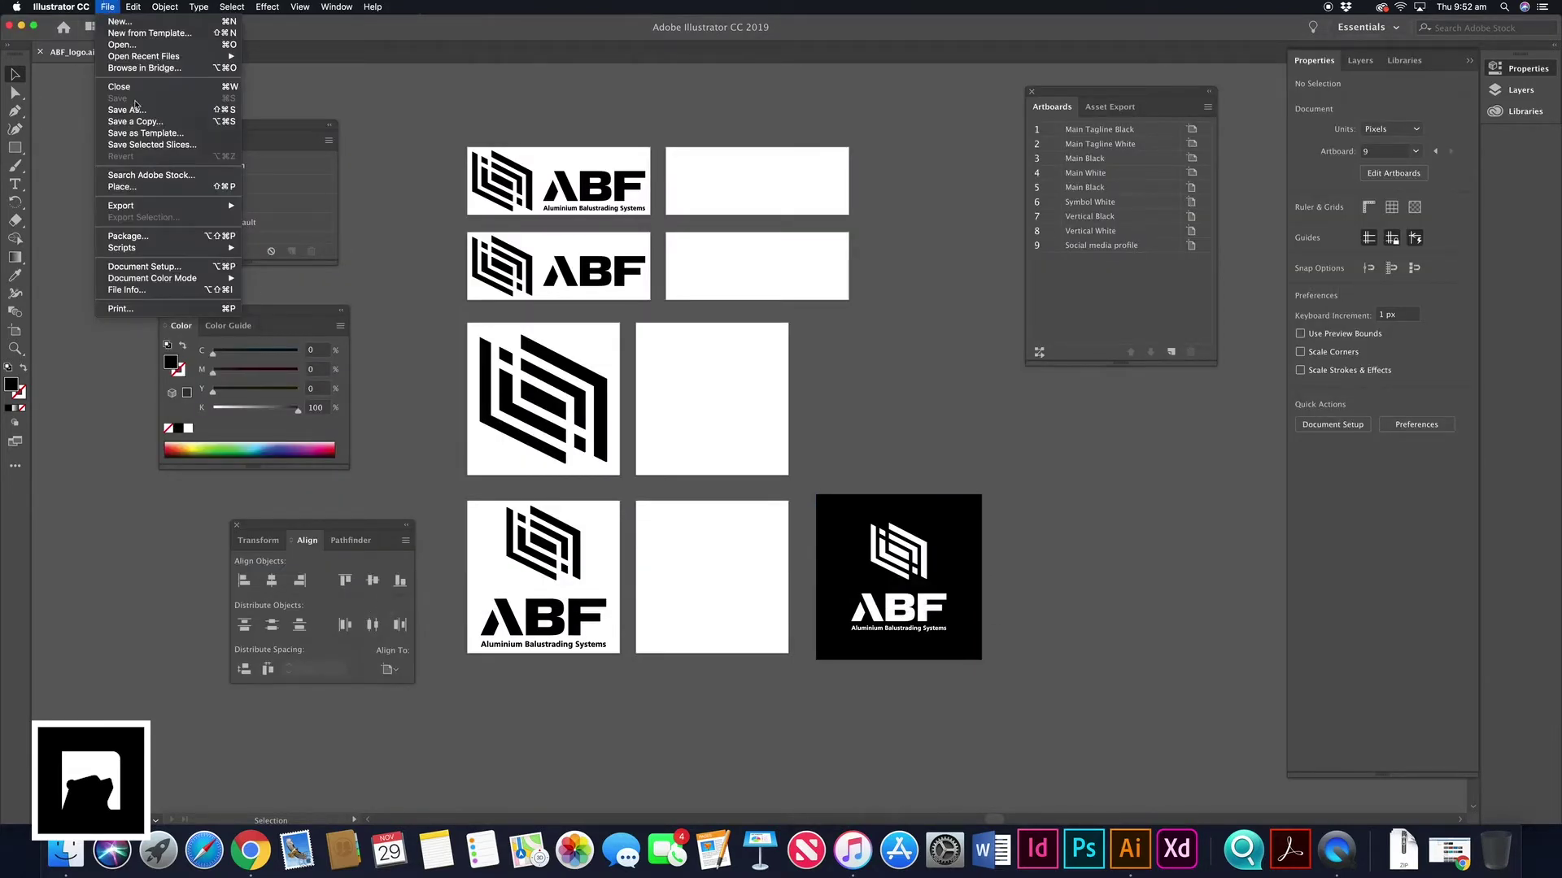
mouse_move(134, 206)
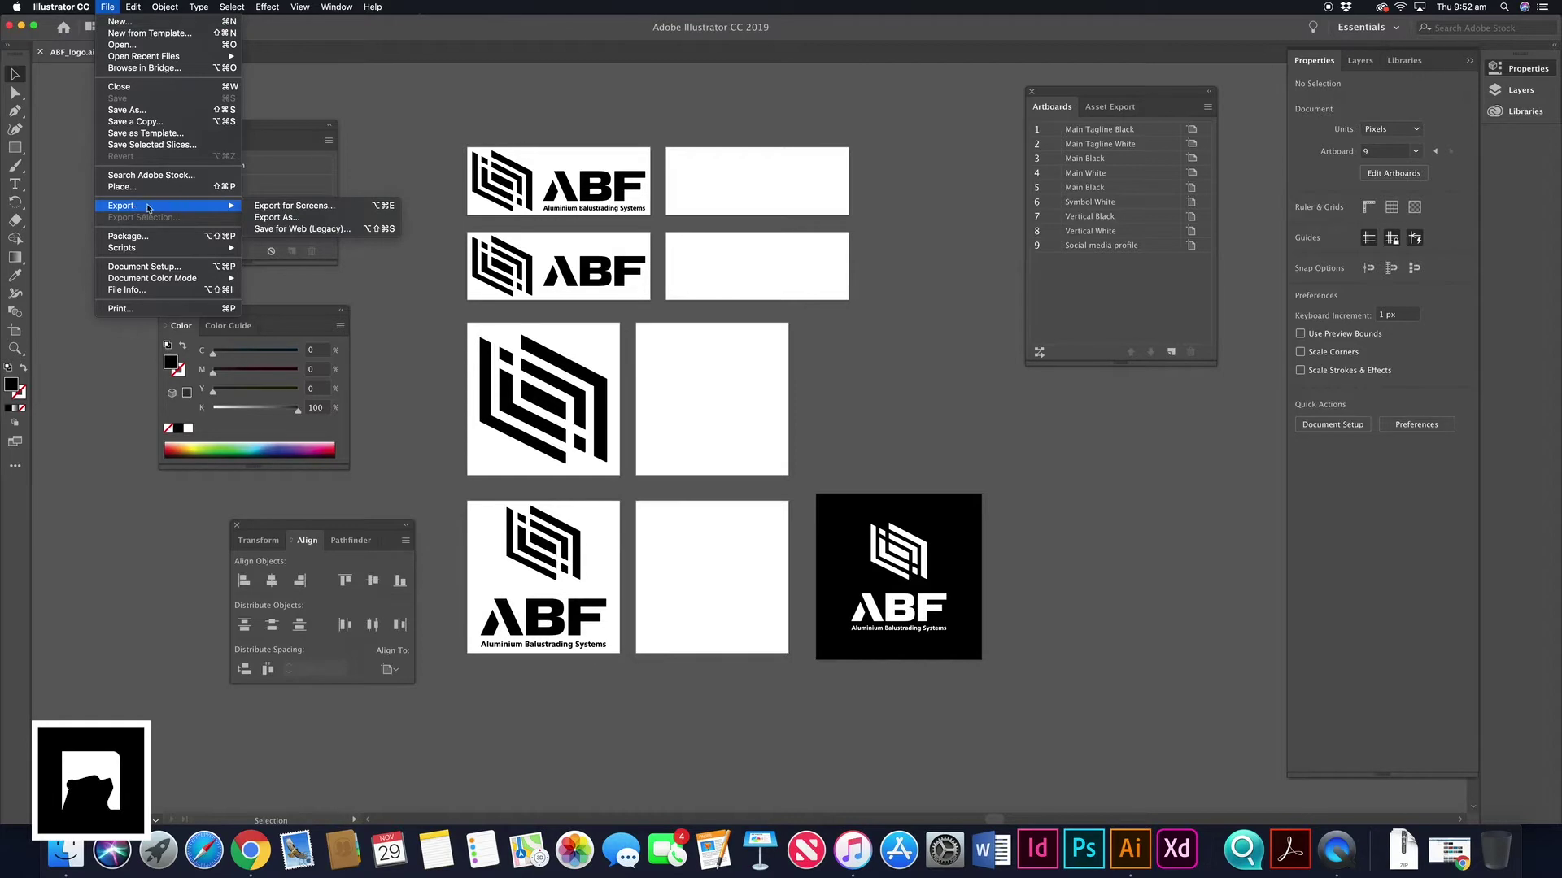
left_click(292, 206)
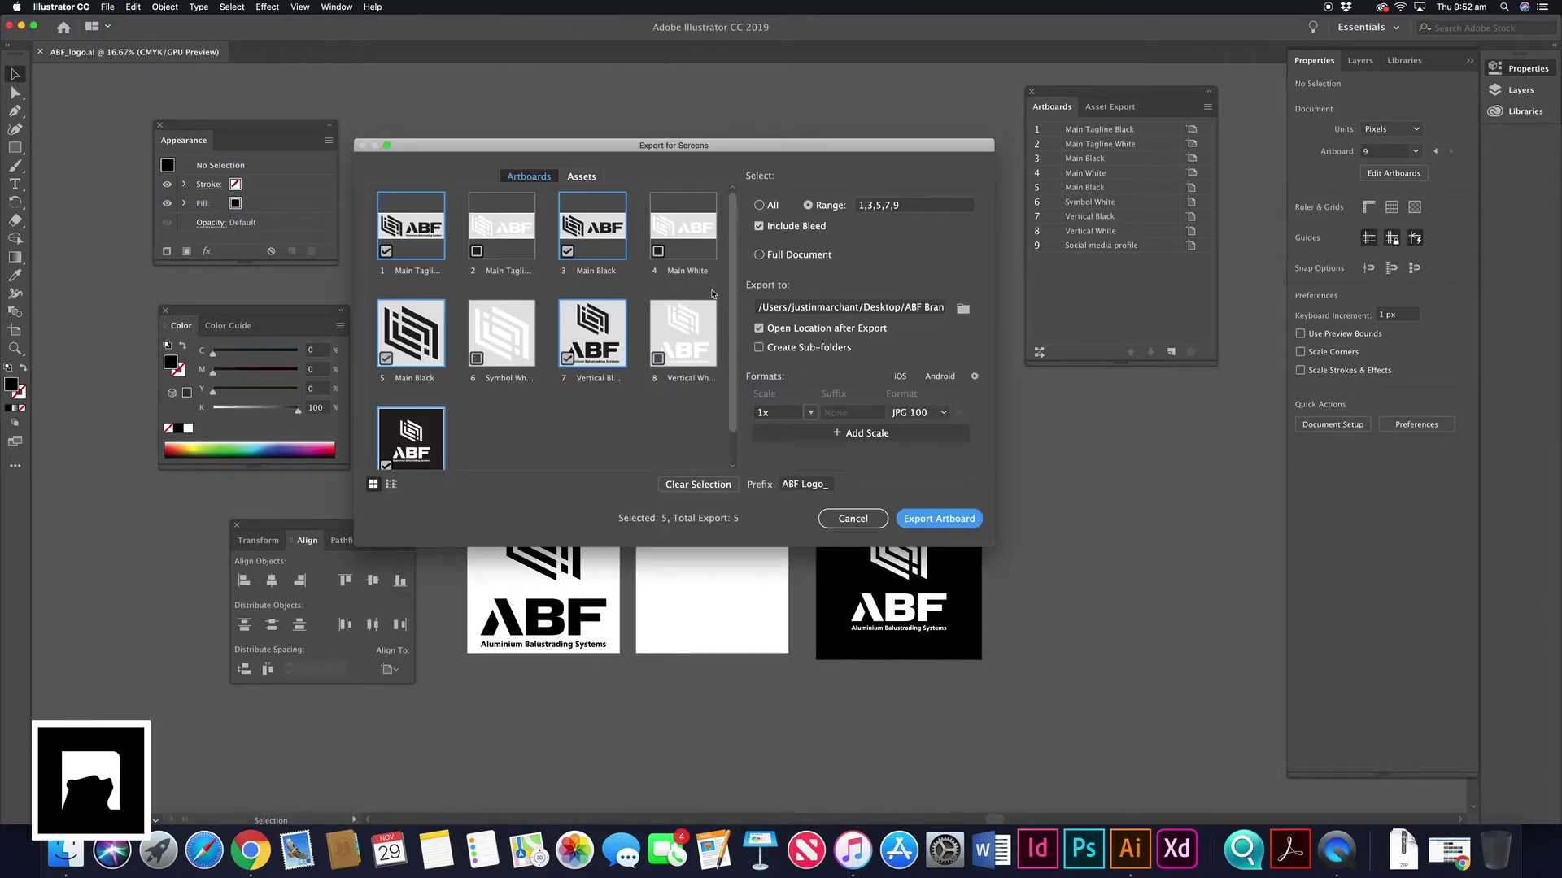
left_click(480, 253)
left_click(660, 252)
left_click(666, 350)
left_click(502, 343)
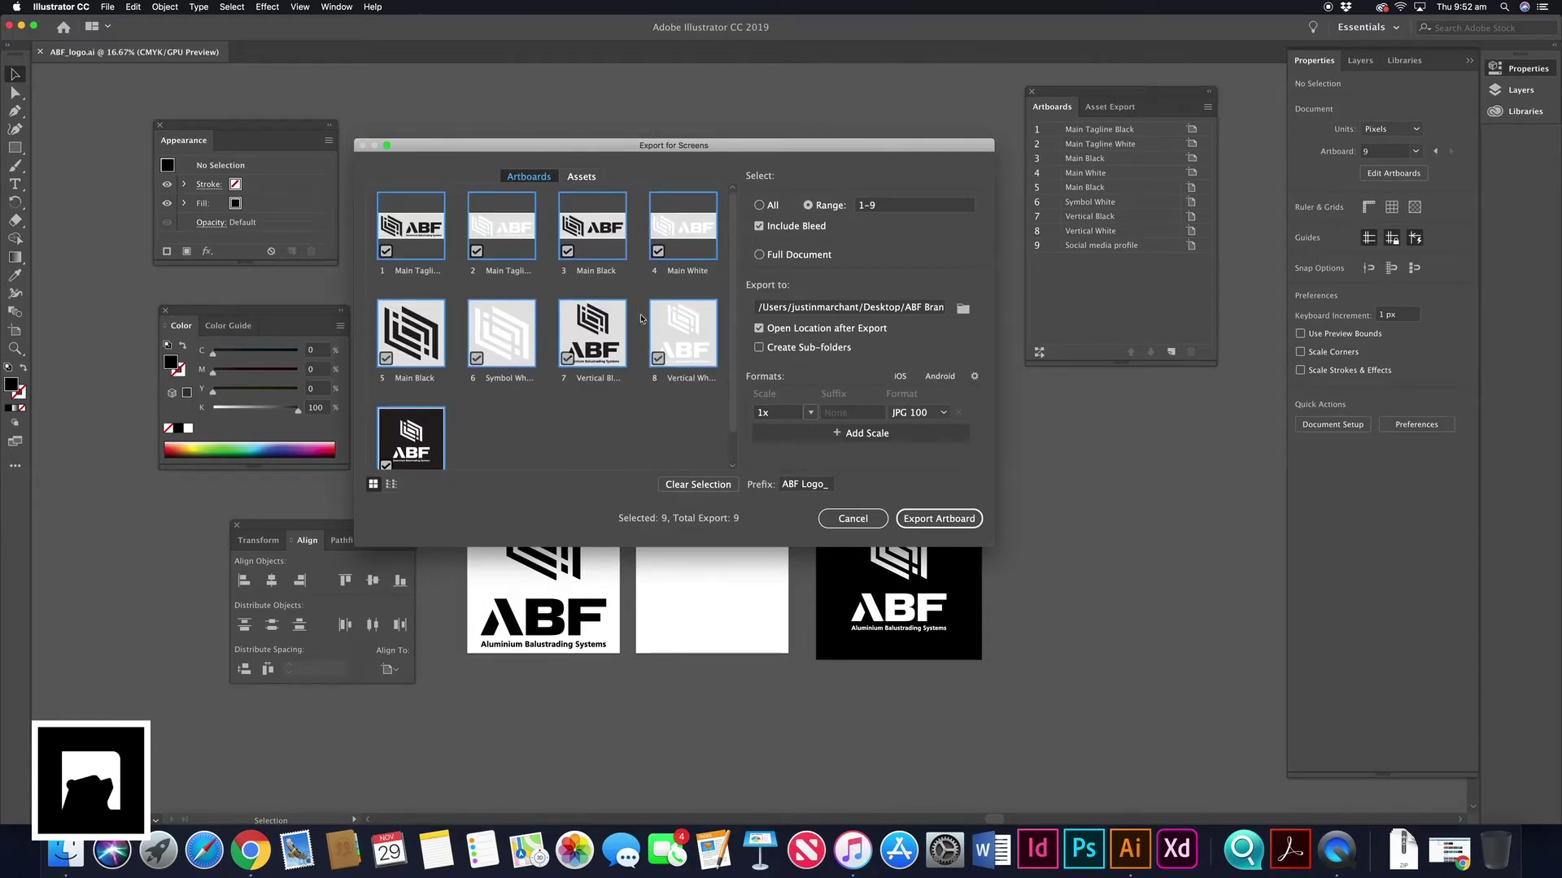
Set the export format to SVG and create an "SVG" subfolder in the ABF Brand Identity Package folder as the destination.
left_click(945, 412)
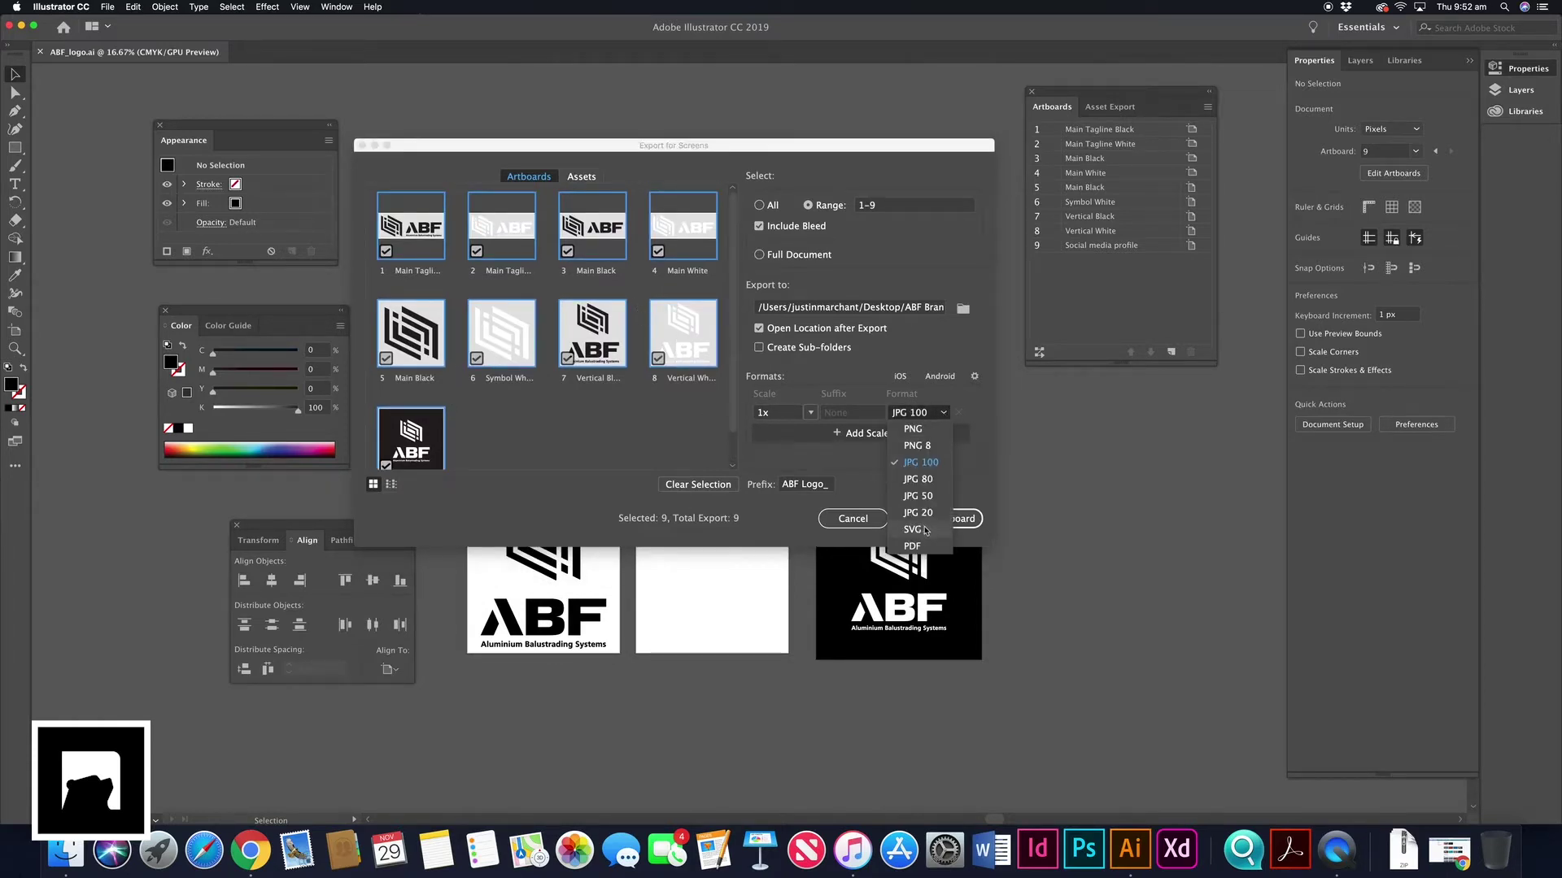
left_click(928, 533)
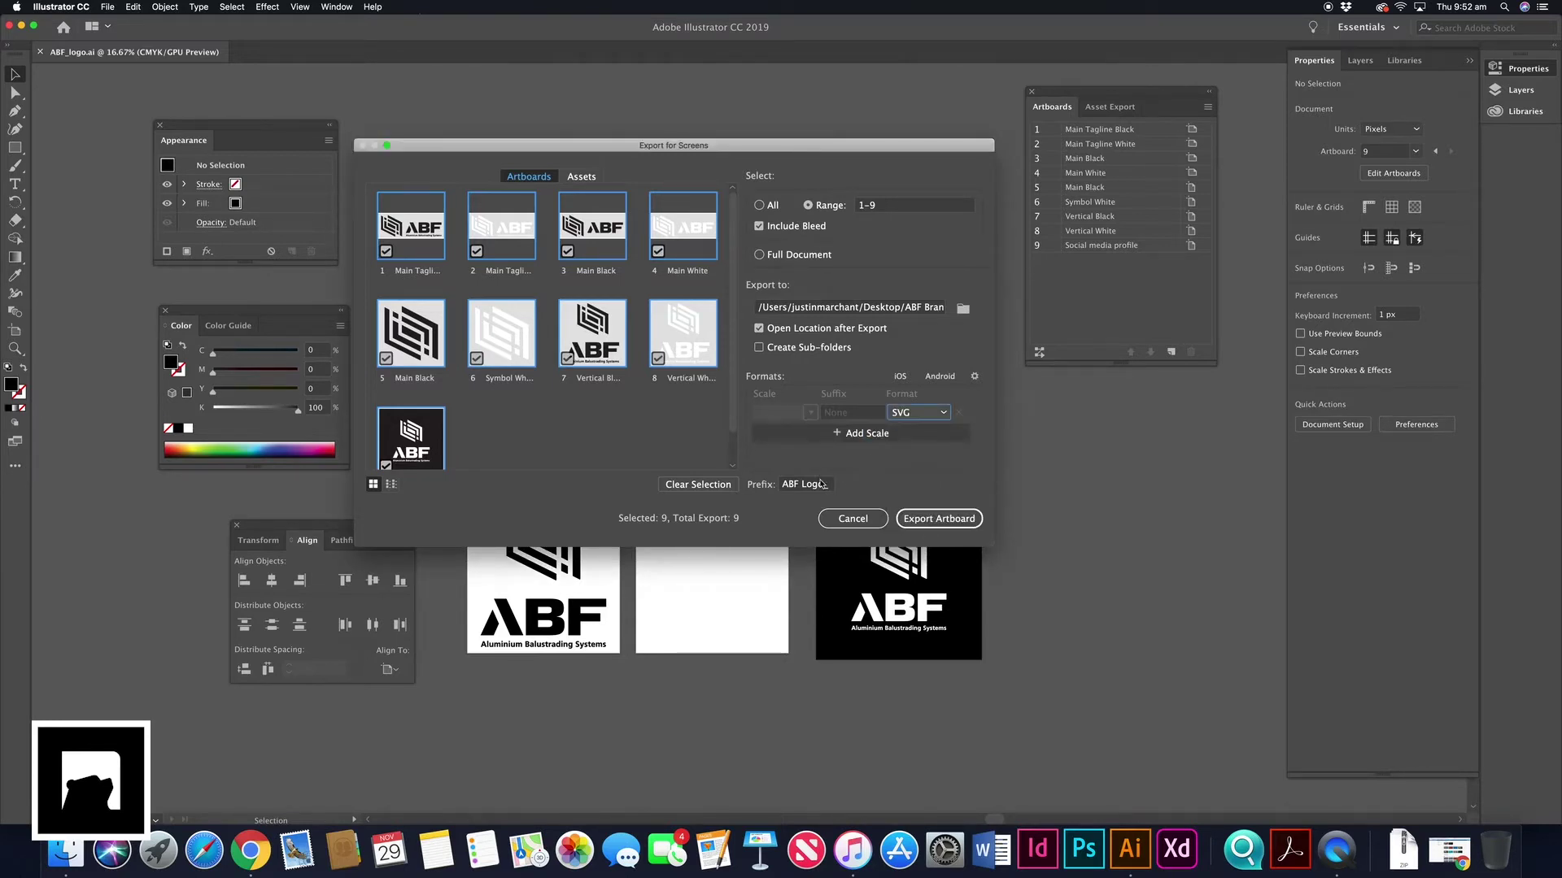
left_click(964, 311)
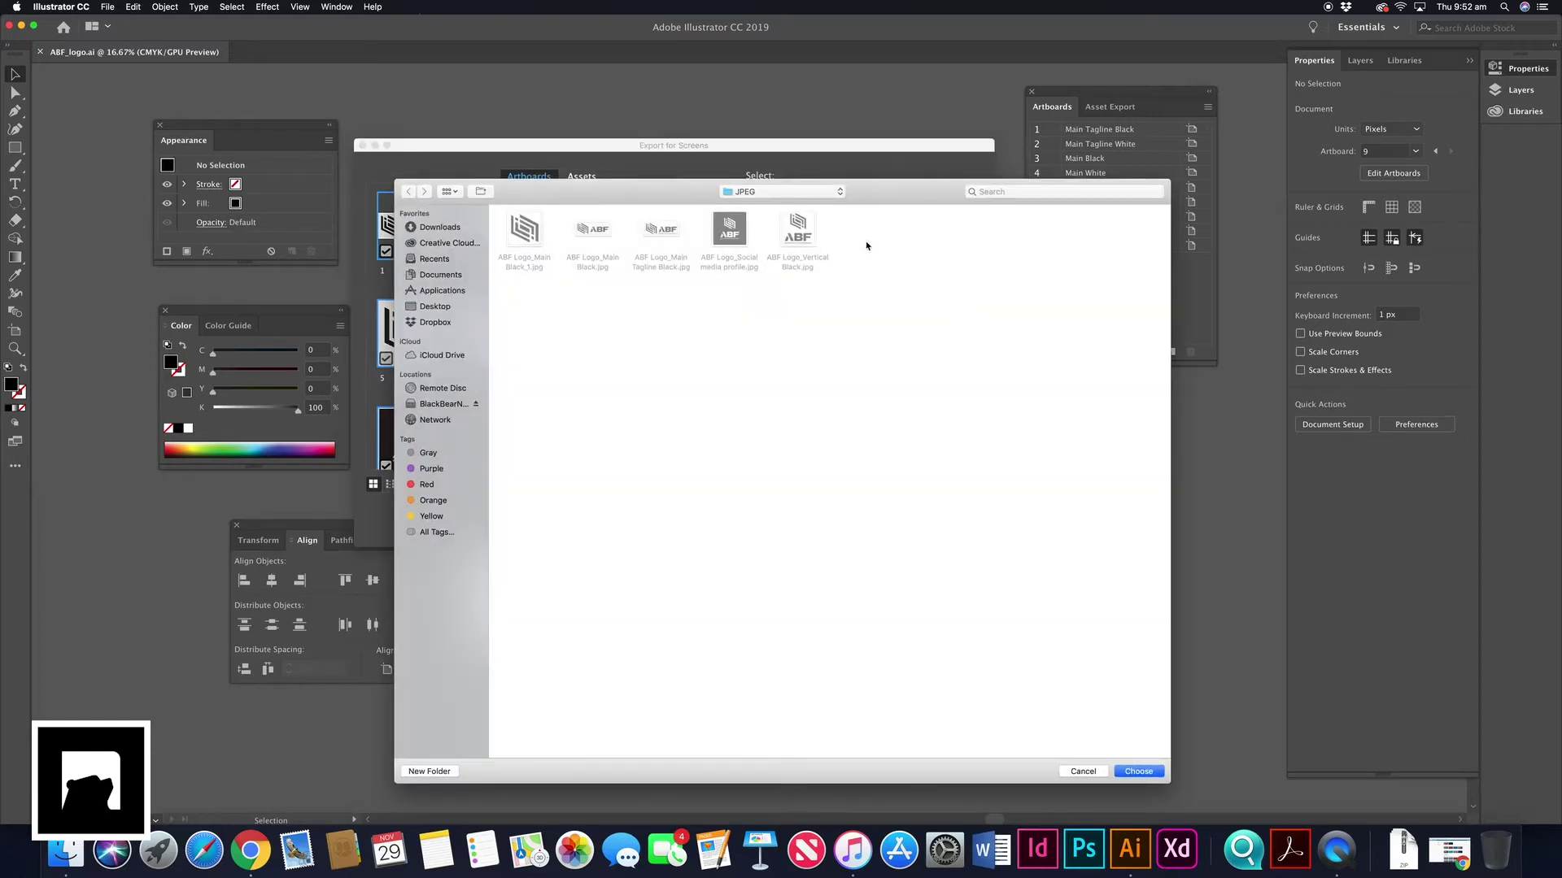
left_click(779, 193)
left_click(784, 208)
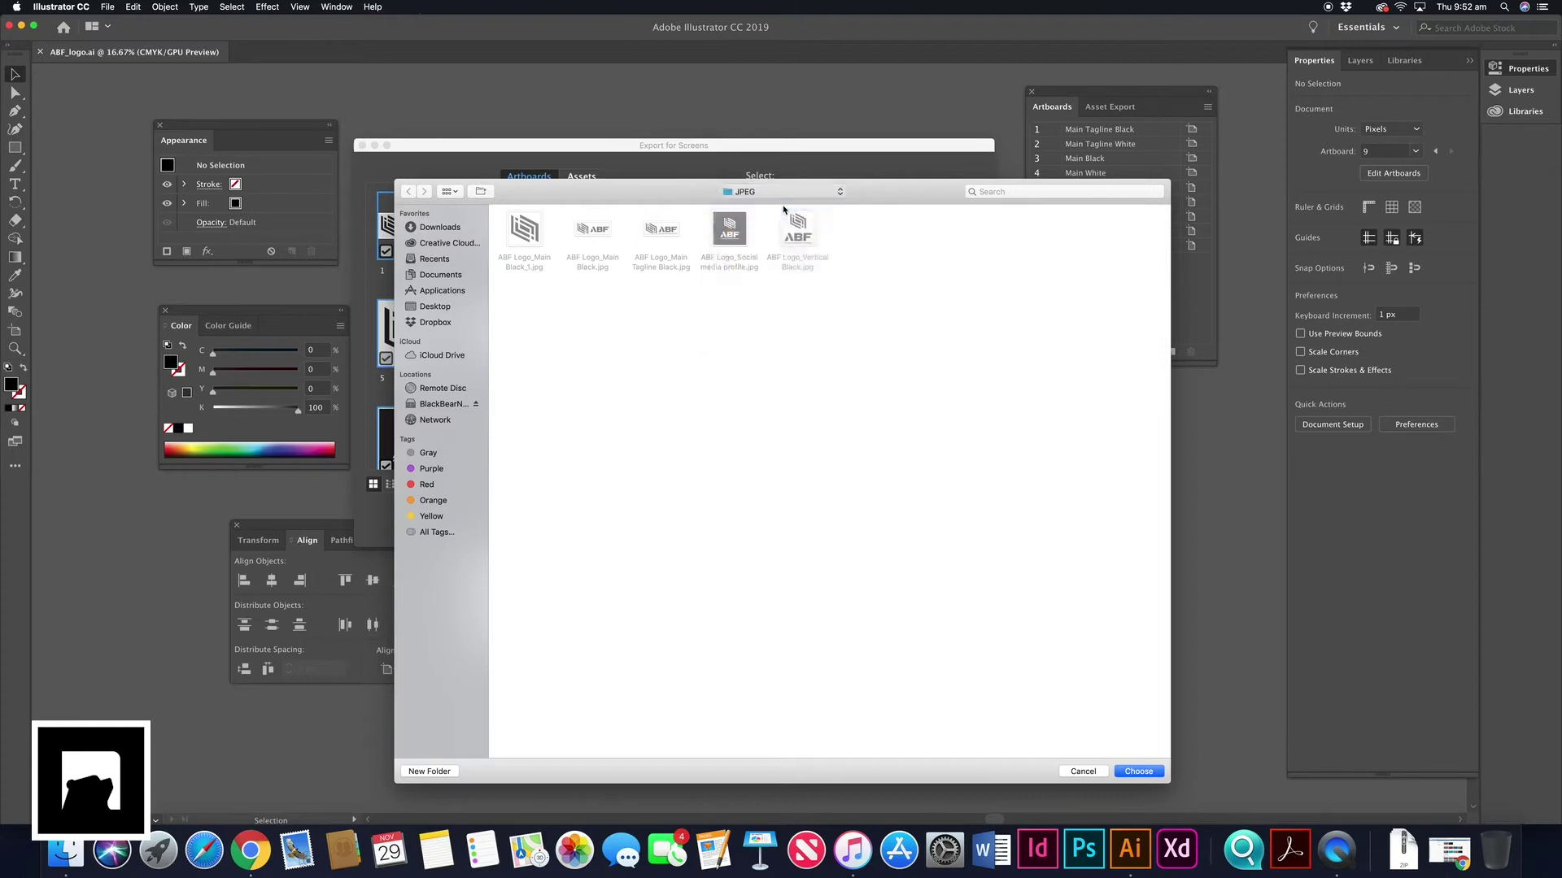
left_click(428, 771)
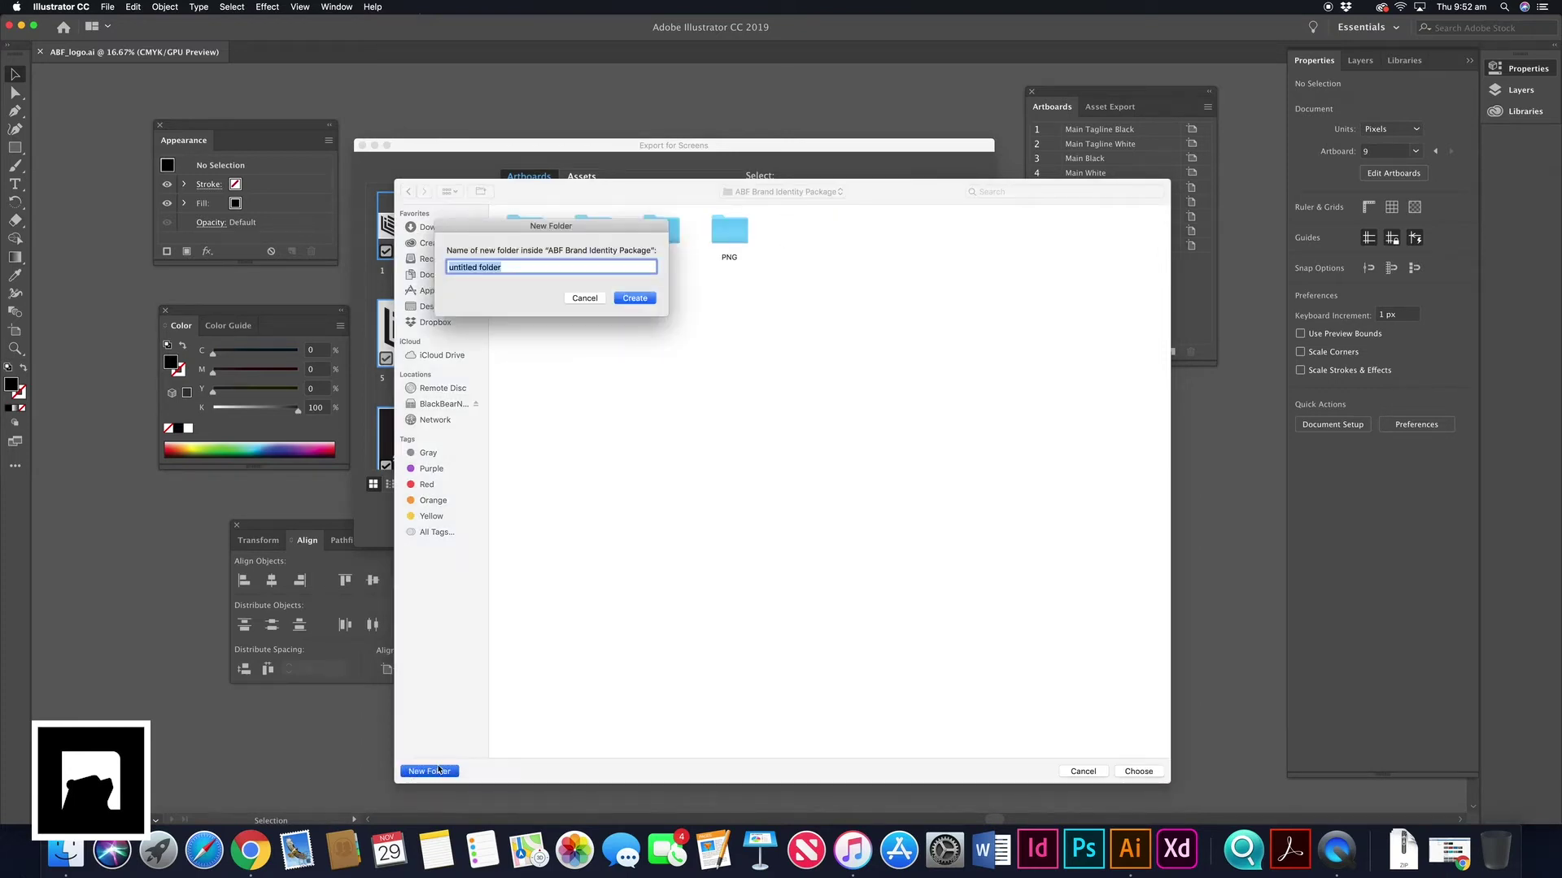
type("S")
key("Return")
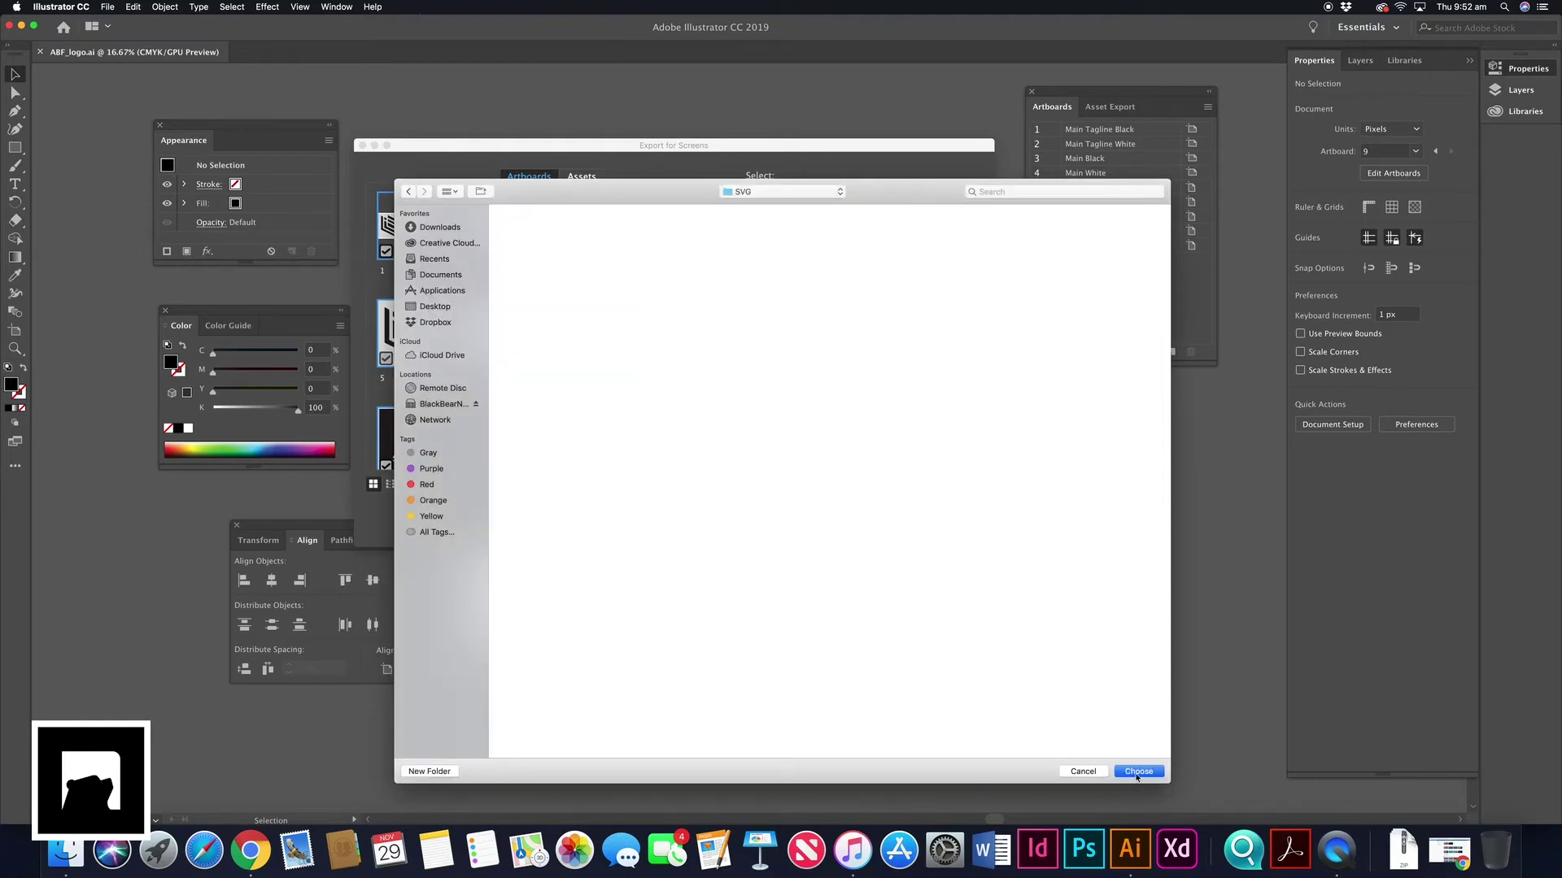
left_click(1137, 772)
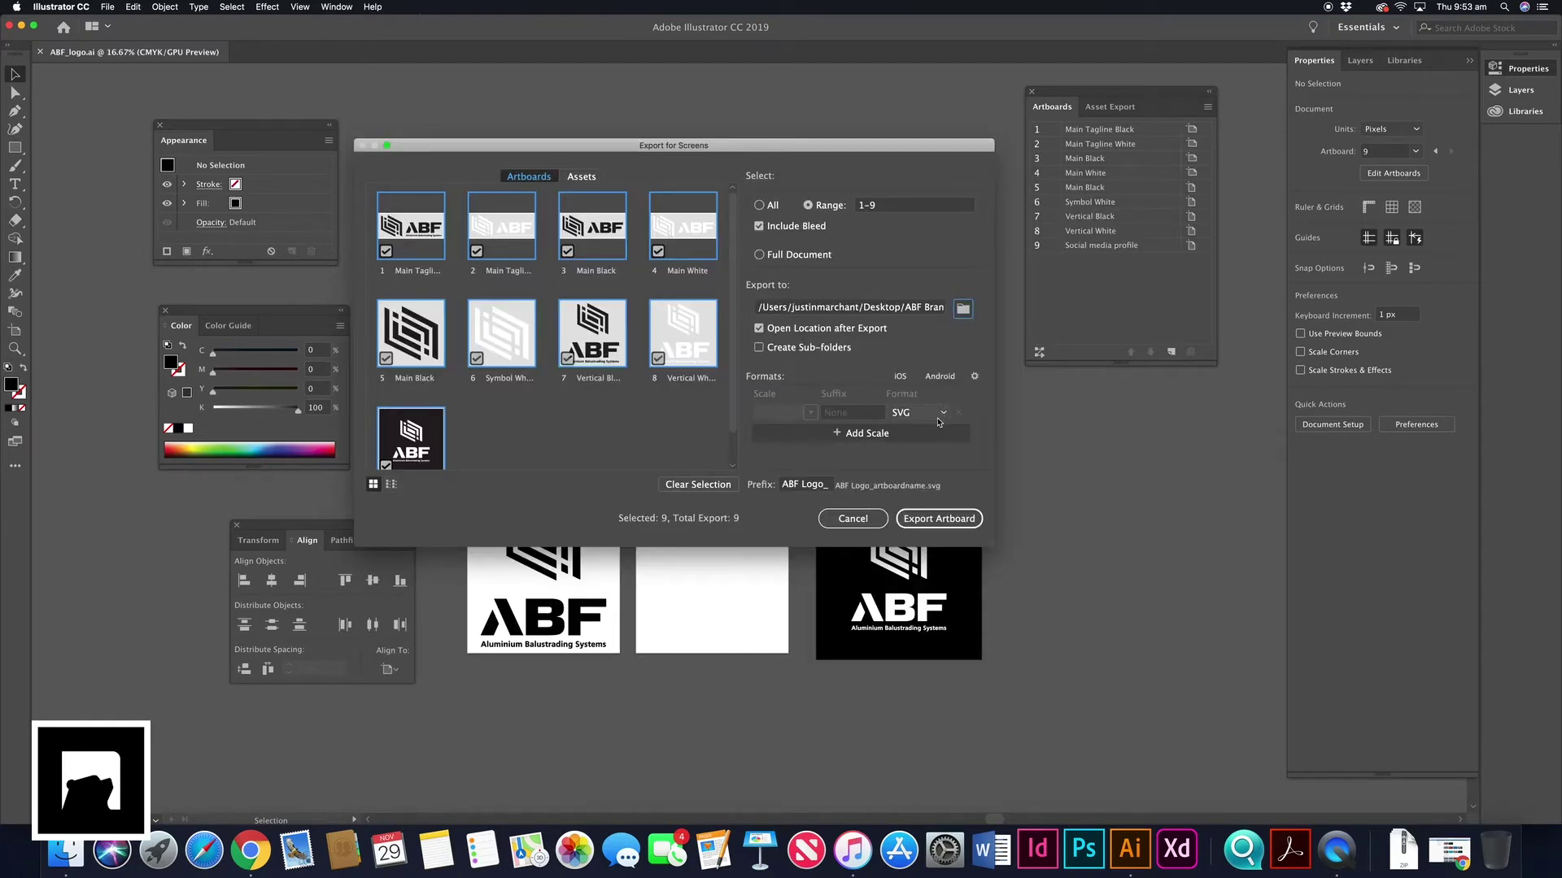
Review the SVG format settings without changing them and export all nine artboards.
left_click(975, 377)
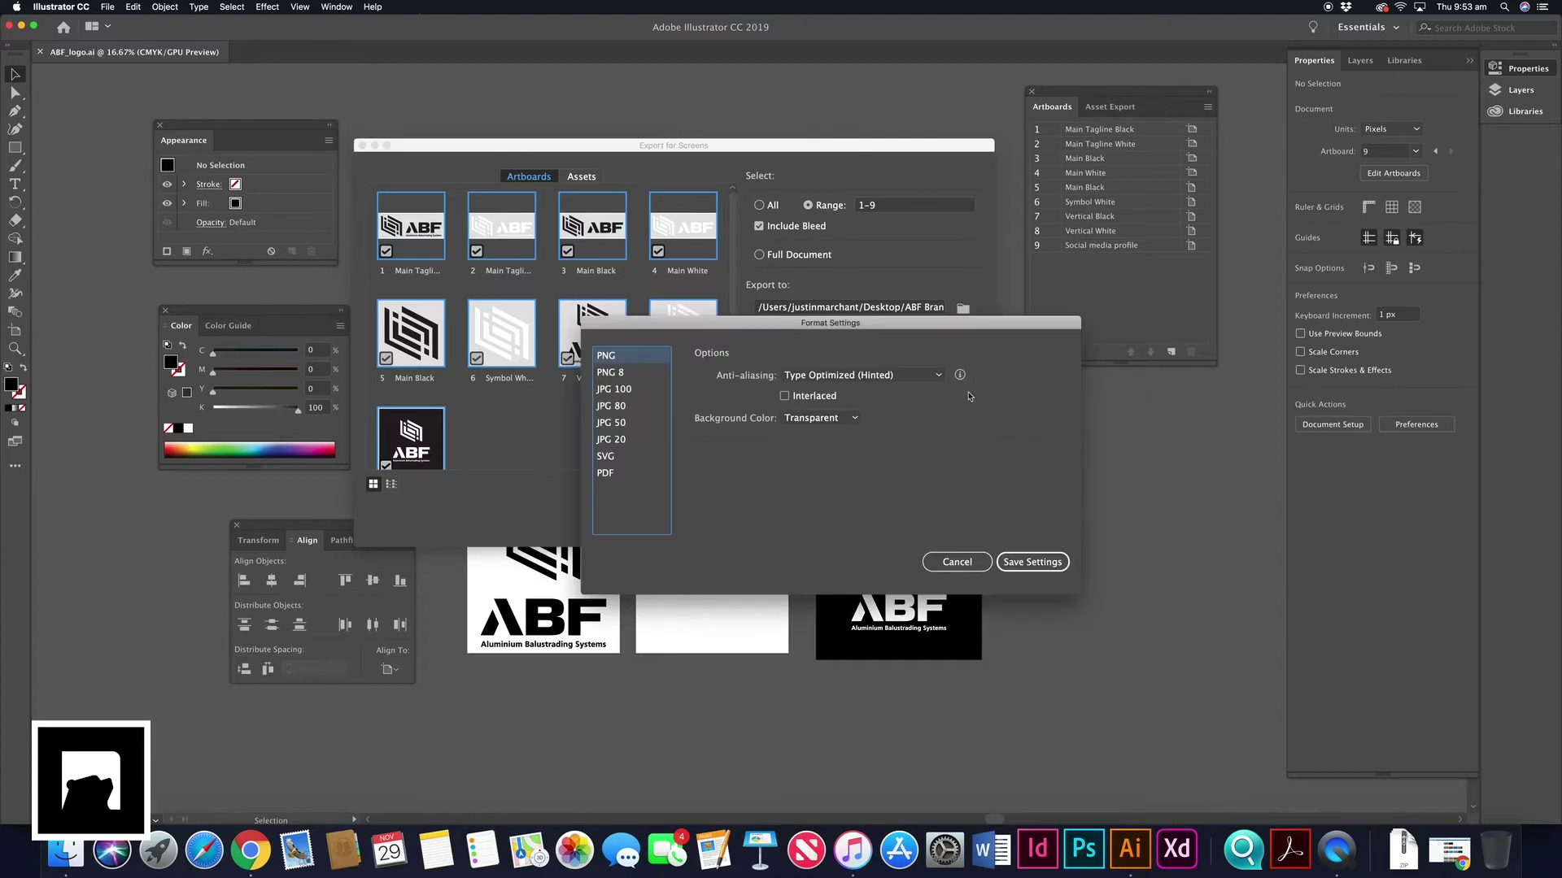
left_click(618, 457)
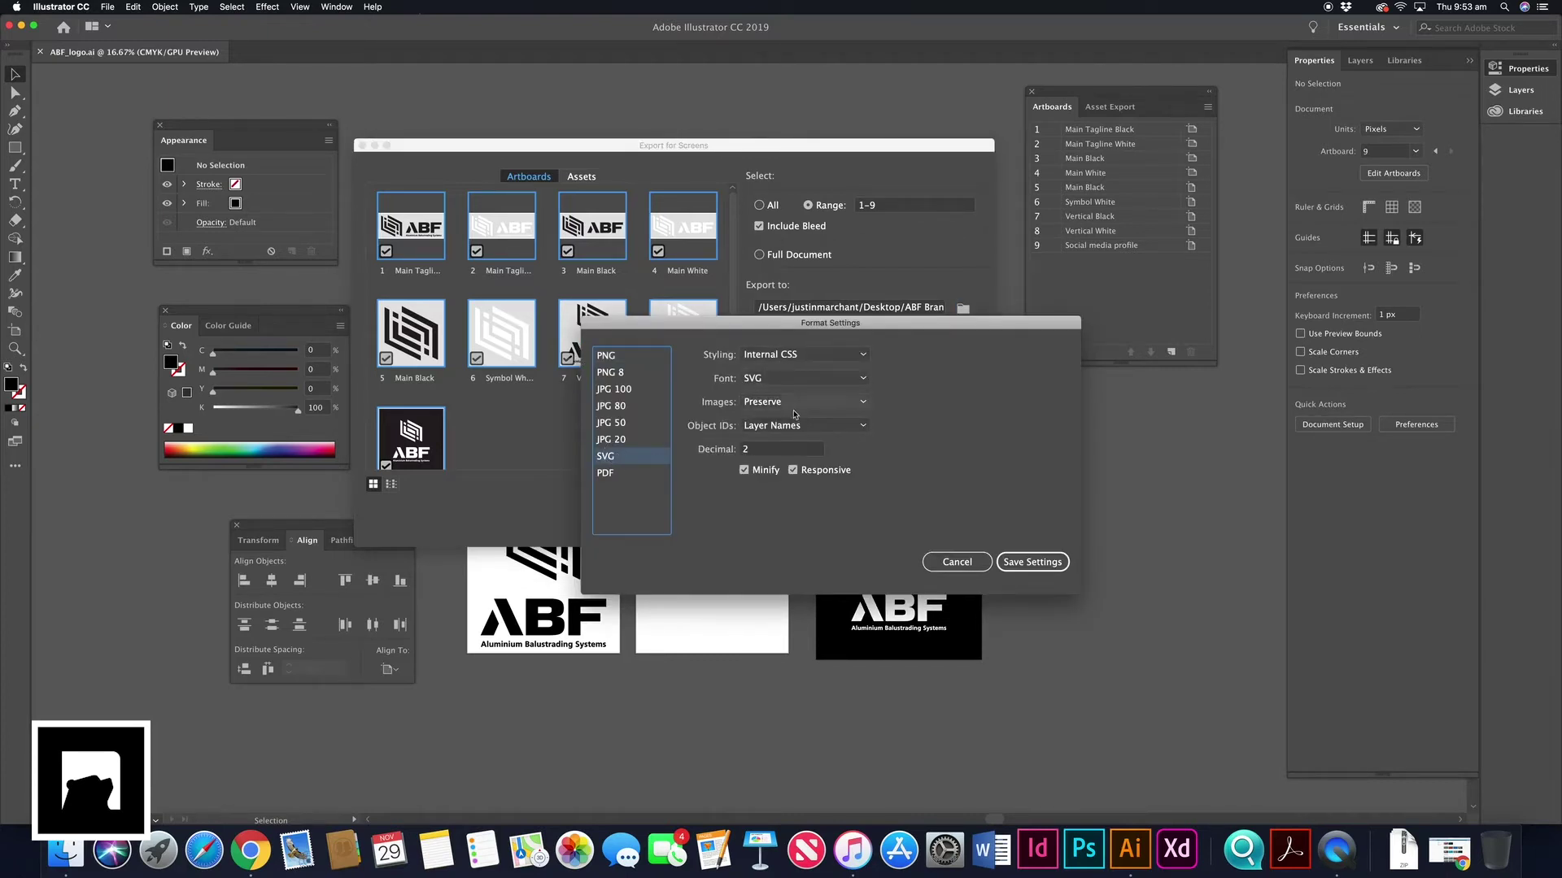
left_click(960, 564)
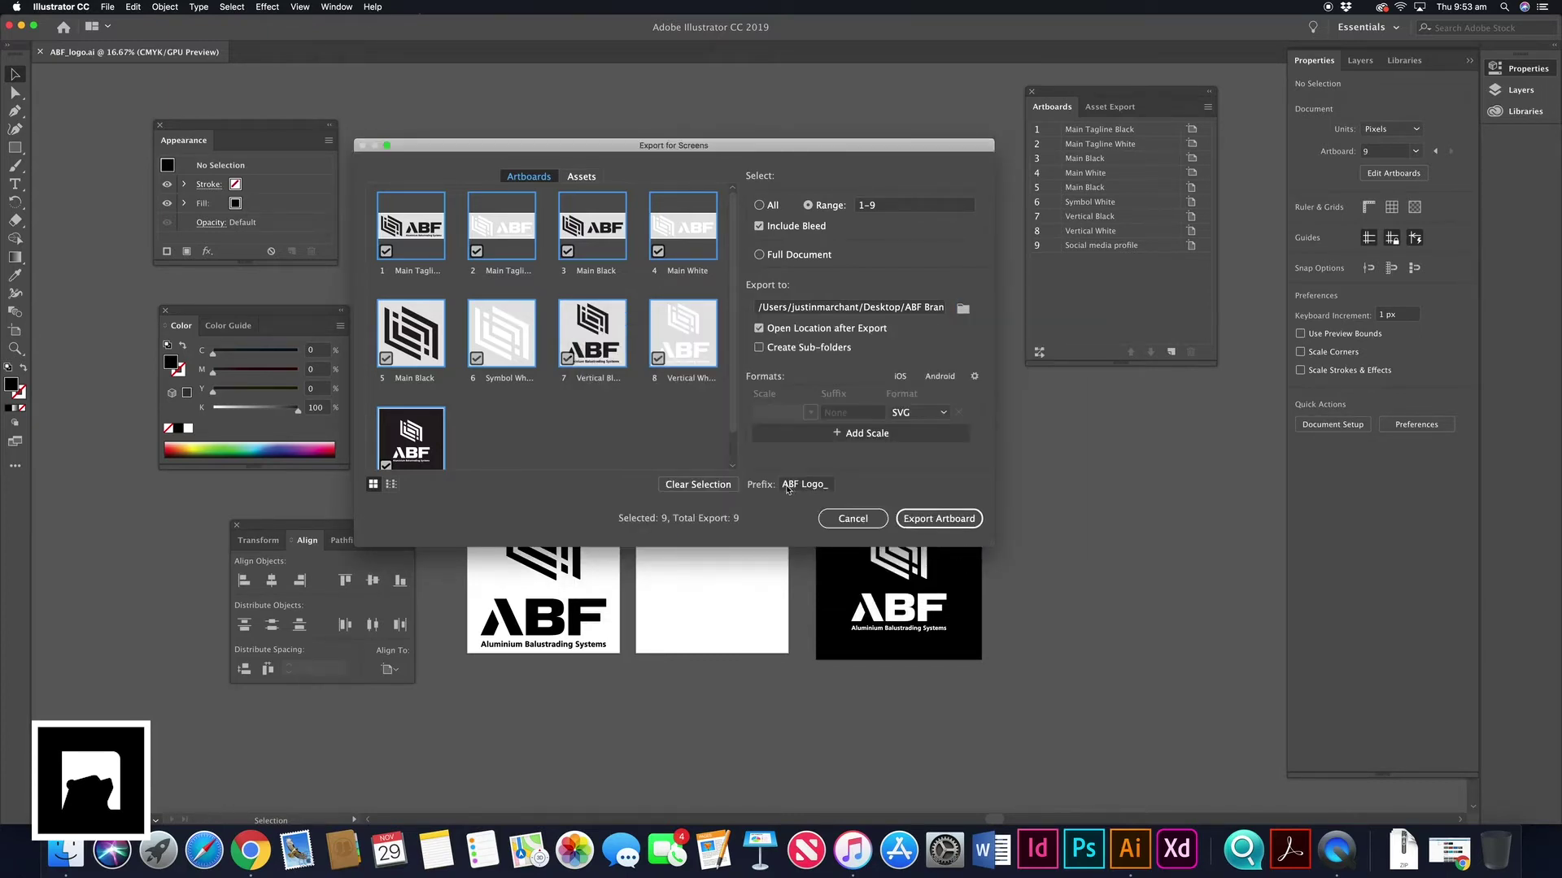
left_click(942, 519)
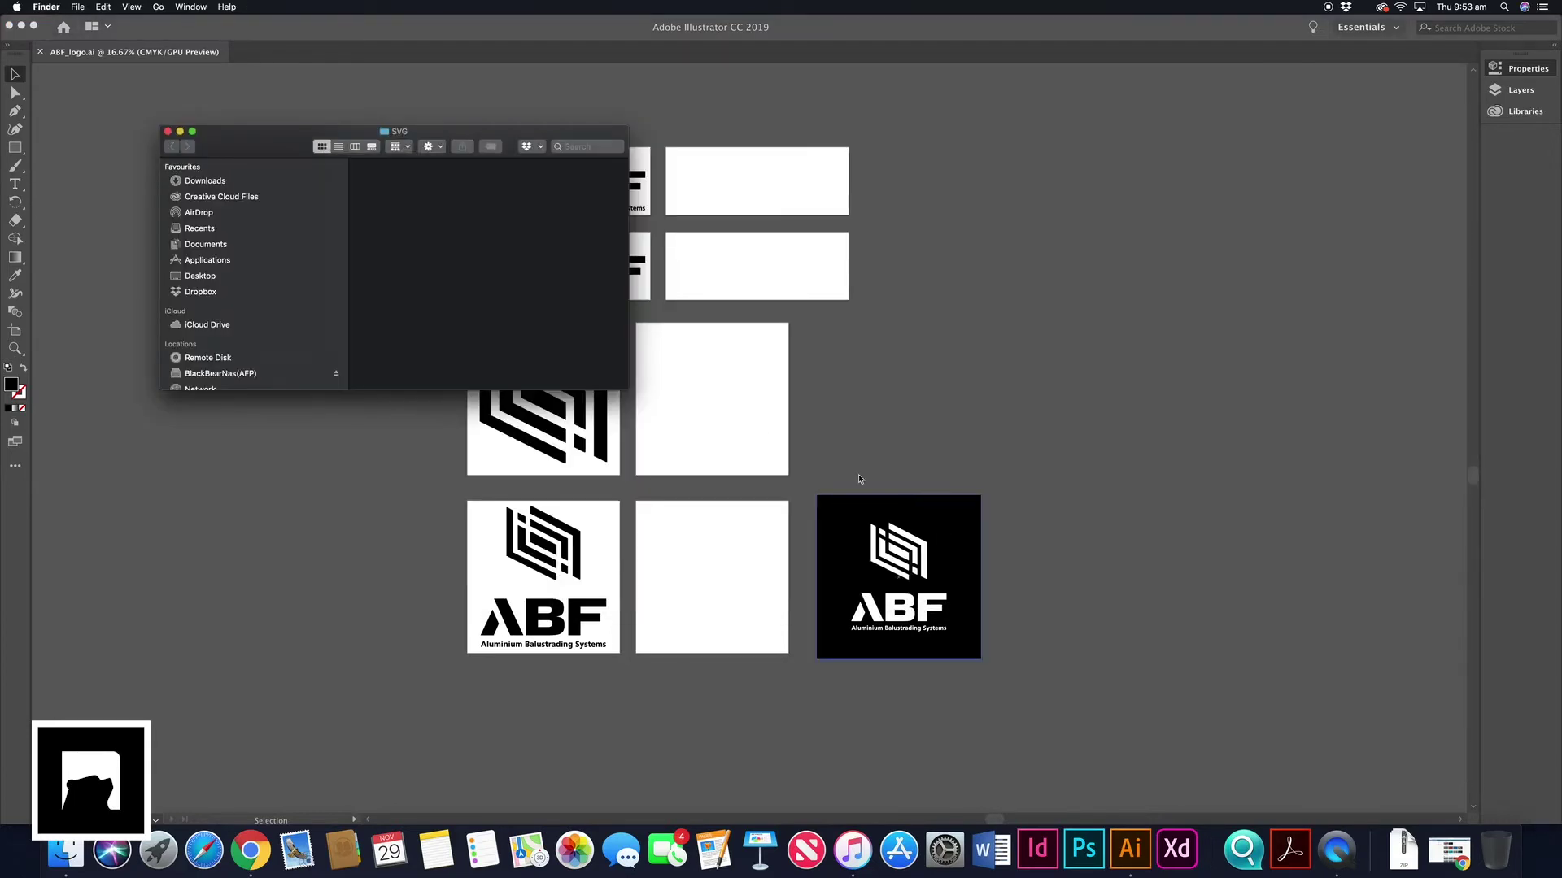
Enlarge the SVG folder window to look over the exported files, then close it.
left_click_drag(627, 389, 944, 605)
left_click(792, 333)
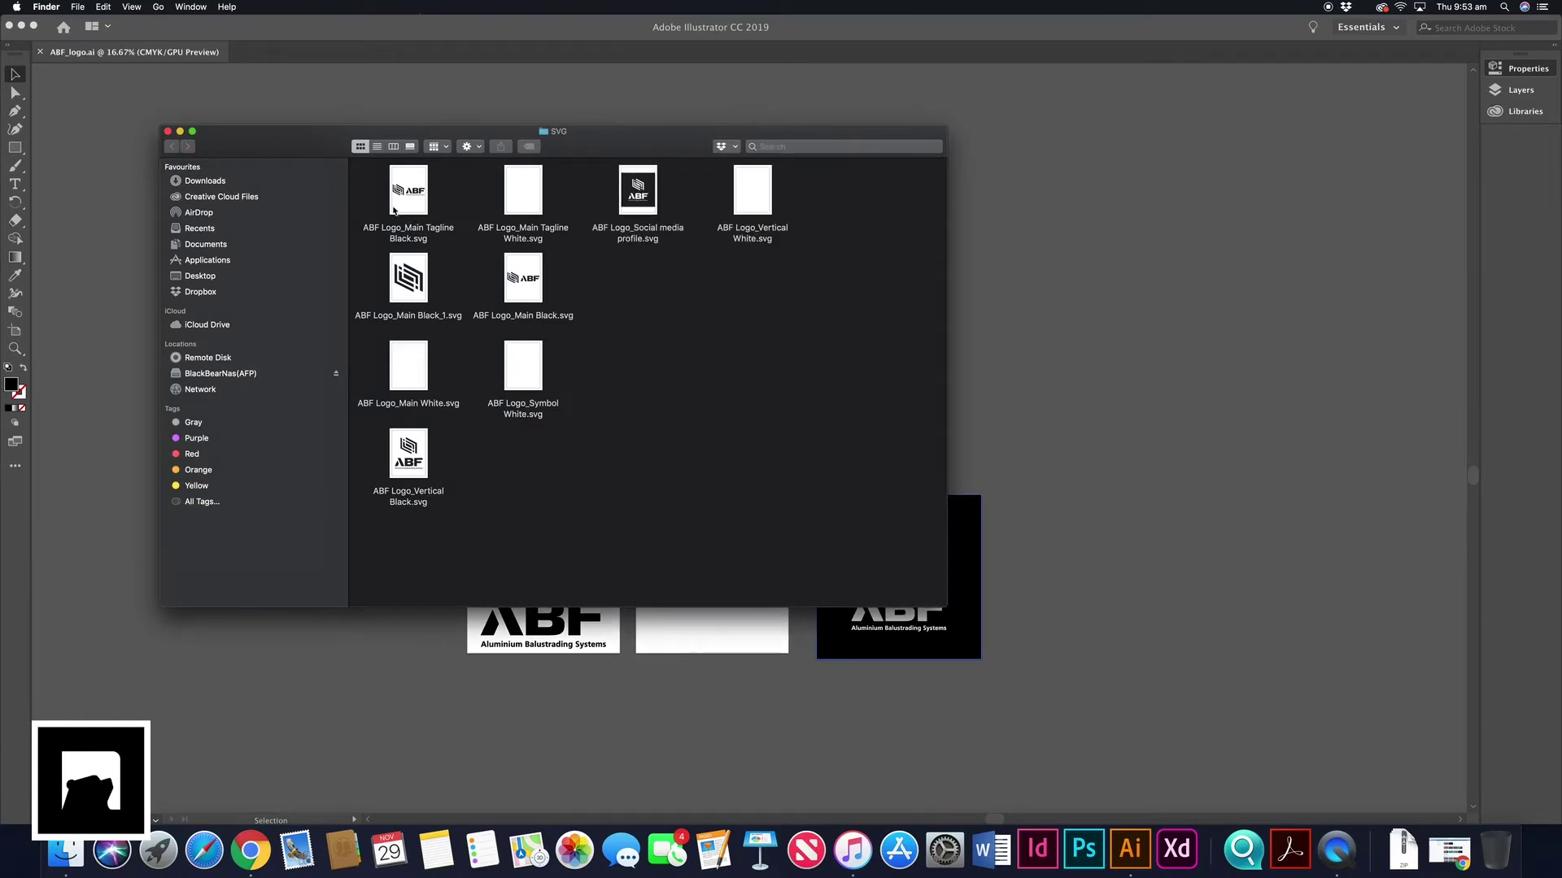
left_click(168, 132)
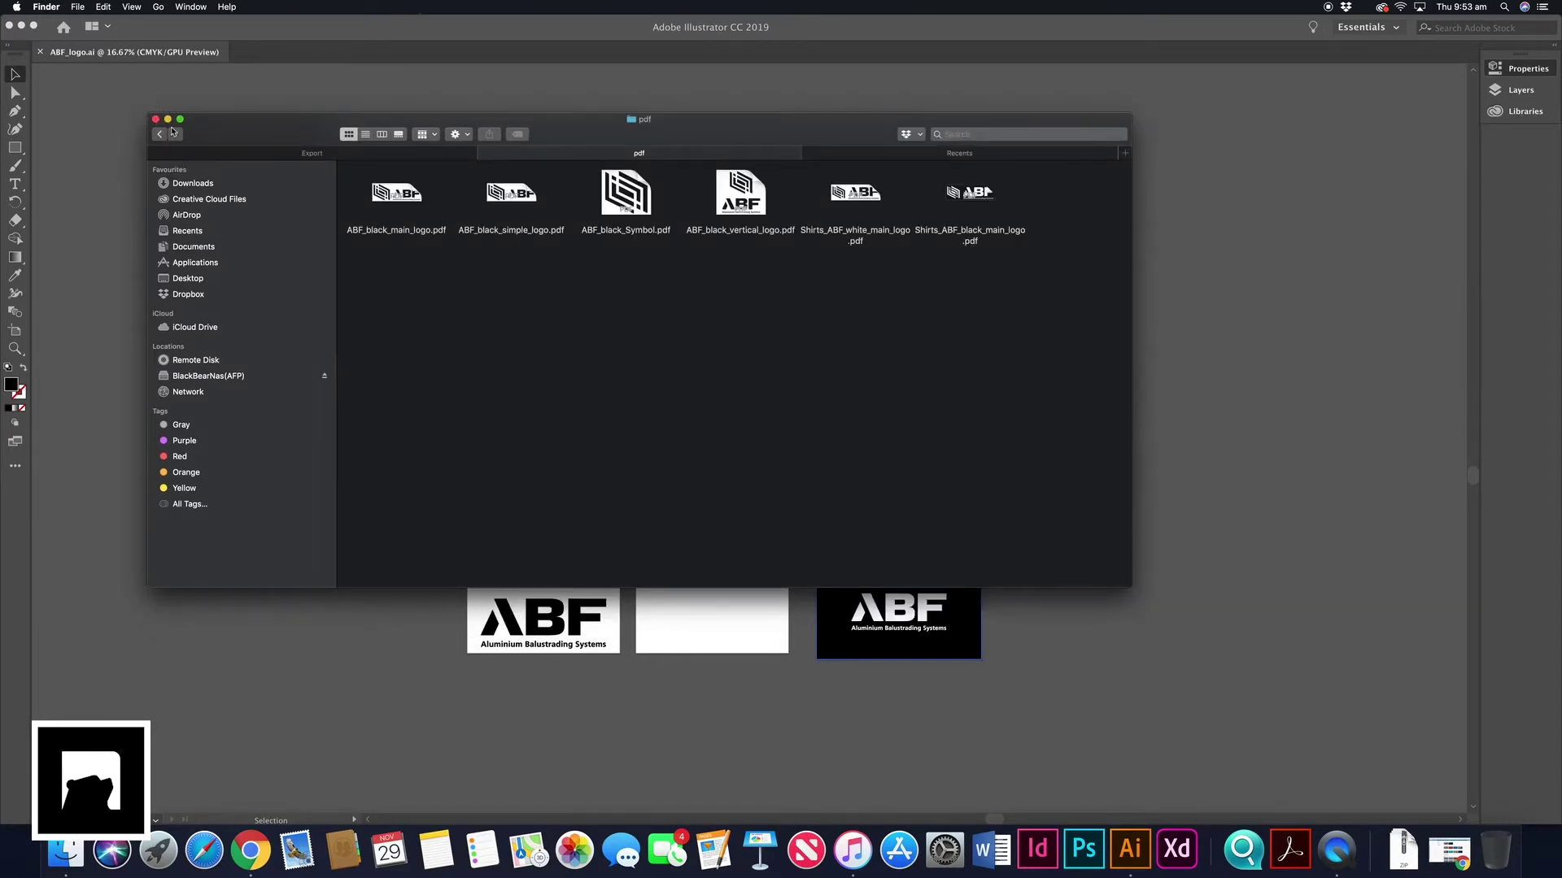
Open the ABF Brand Identity Package folder on the Desktop in Finder and review its format subfolders.
left_click(160, 133)
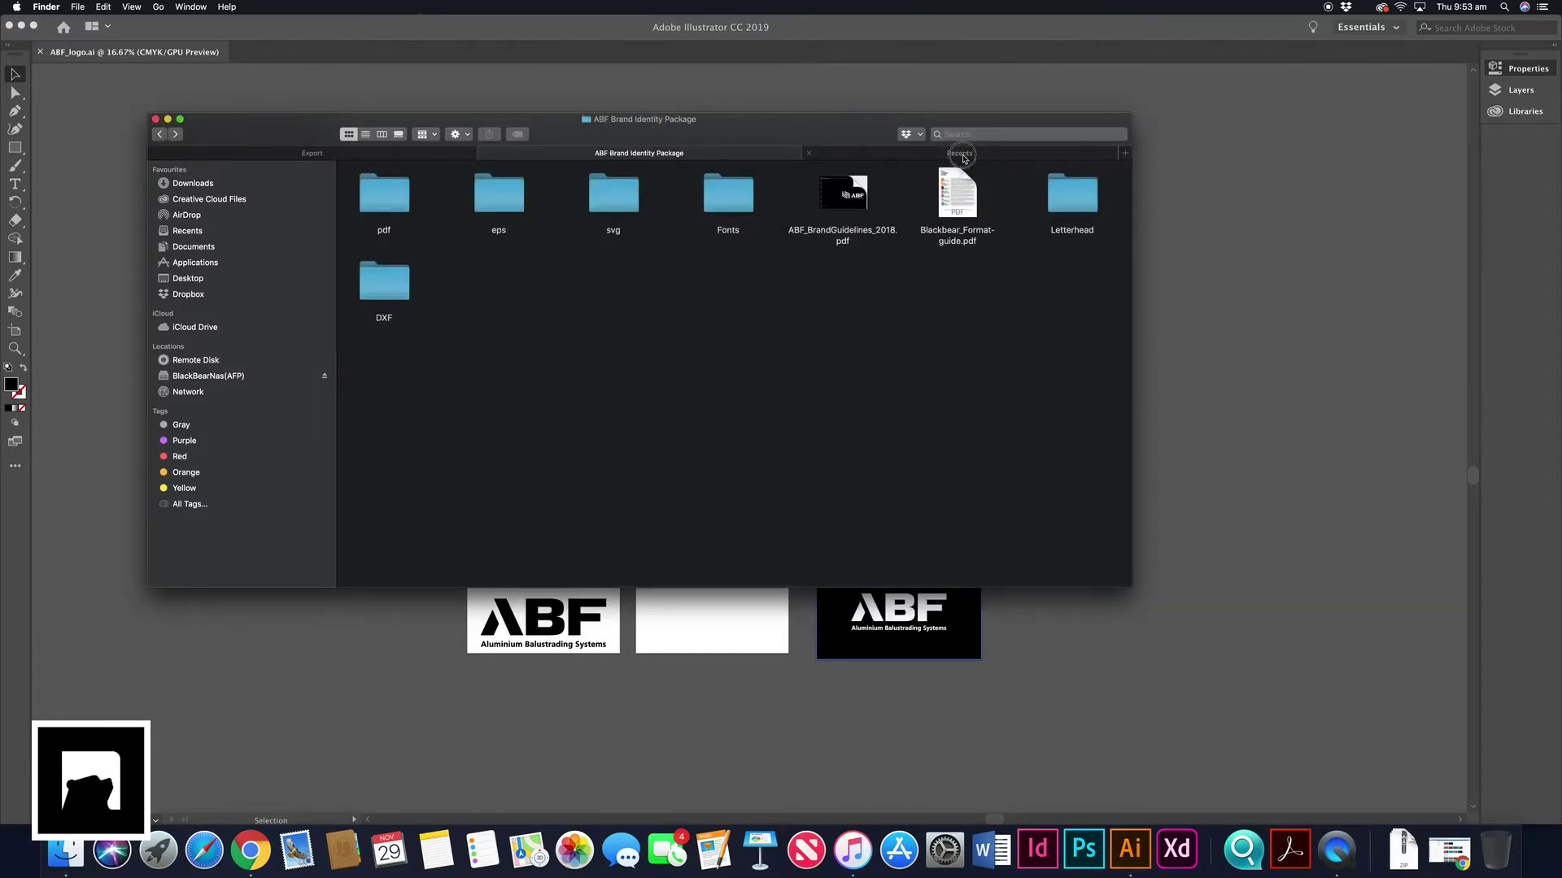
left_click(961, 155)
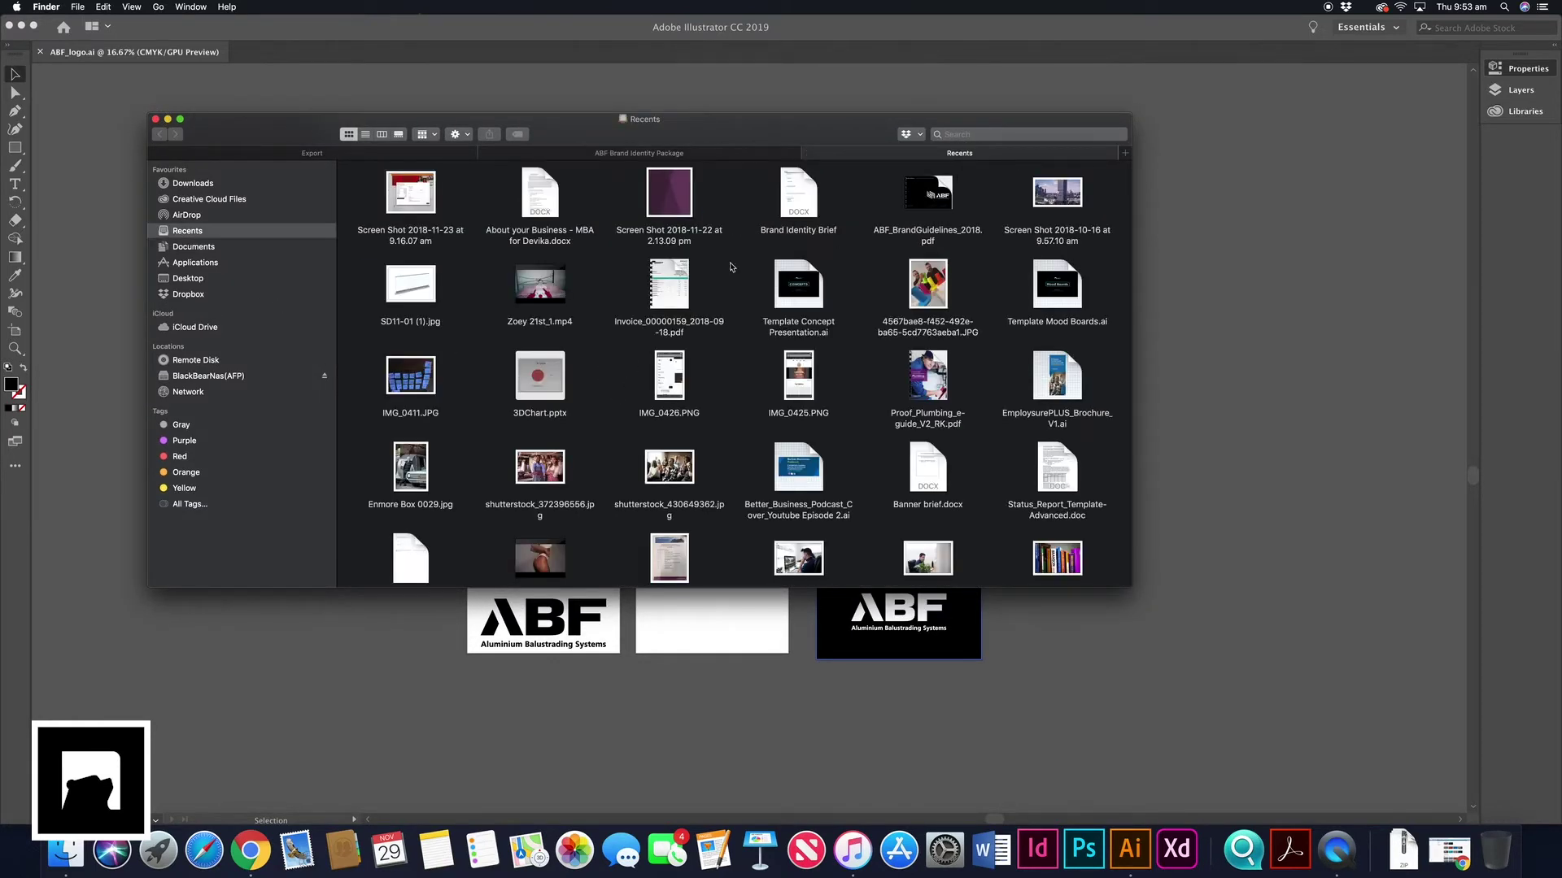
left_click(196, 294)
left_click(194, 280)
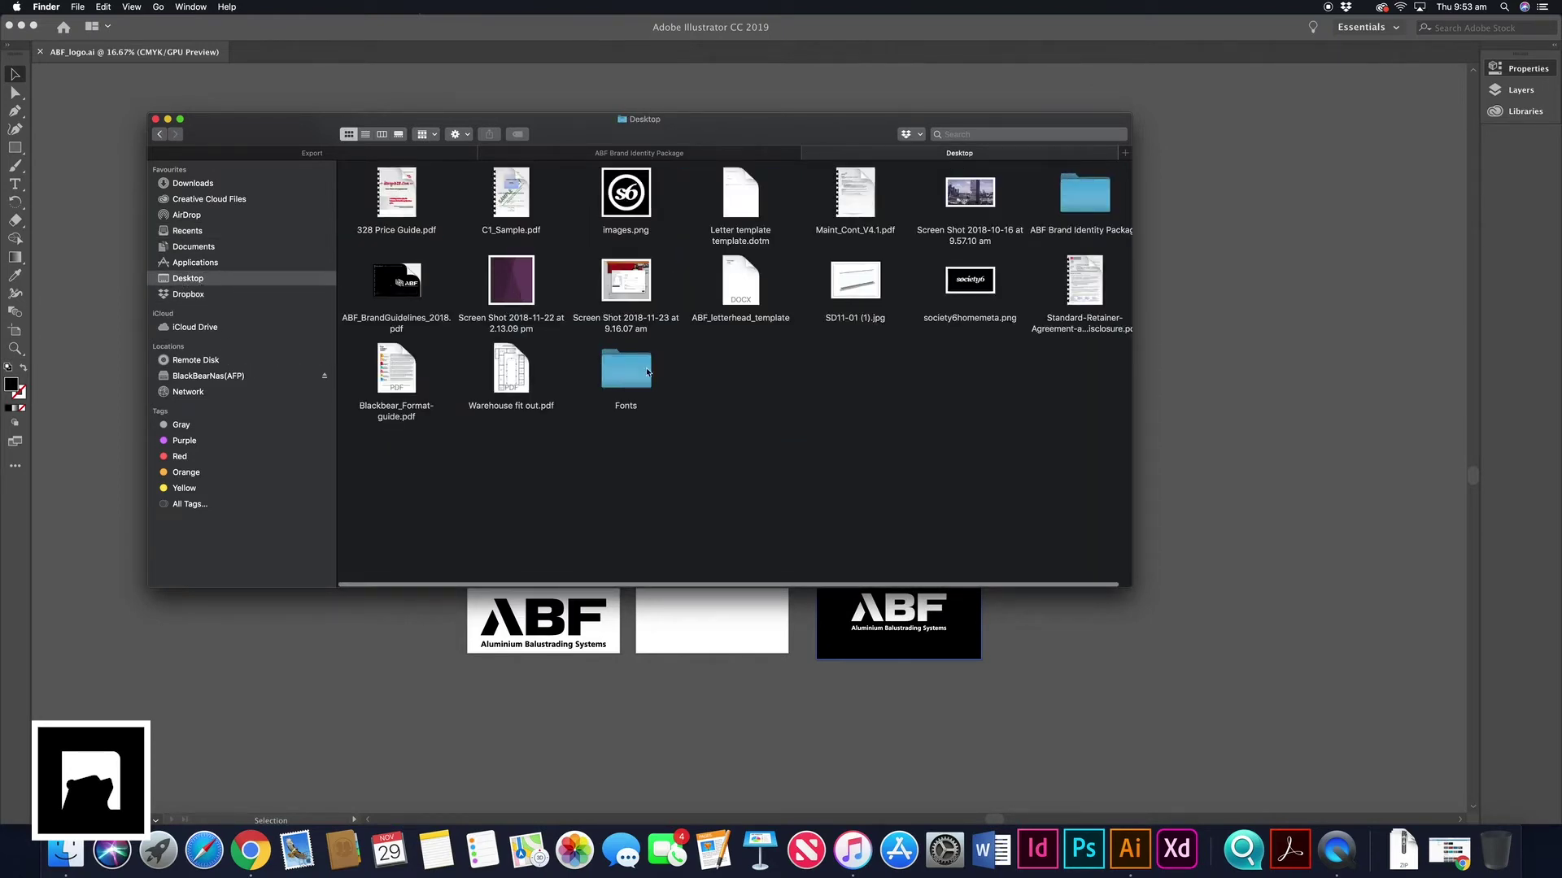
double_click(1047, 213)
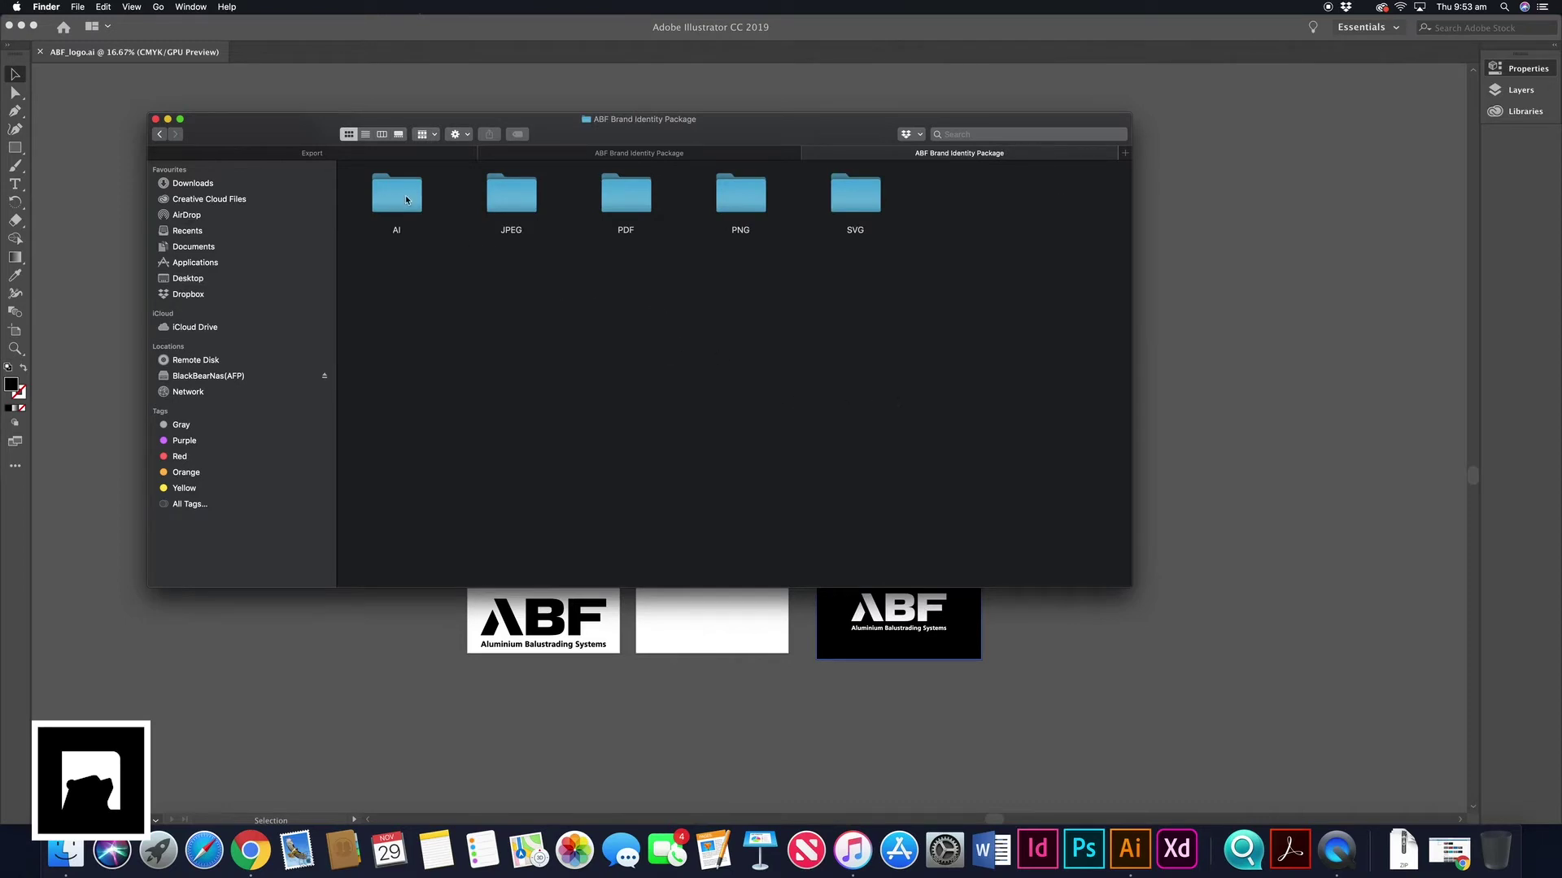
left_click(397, 202)
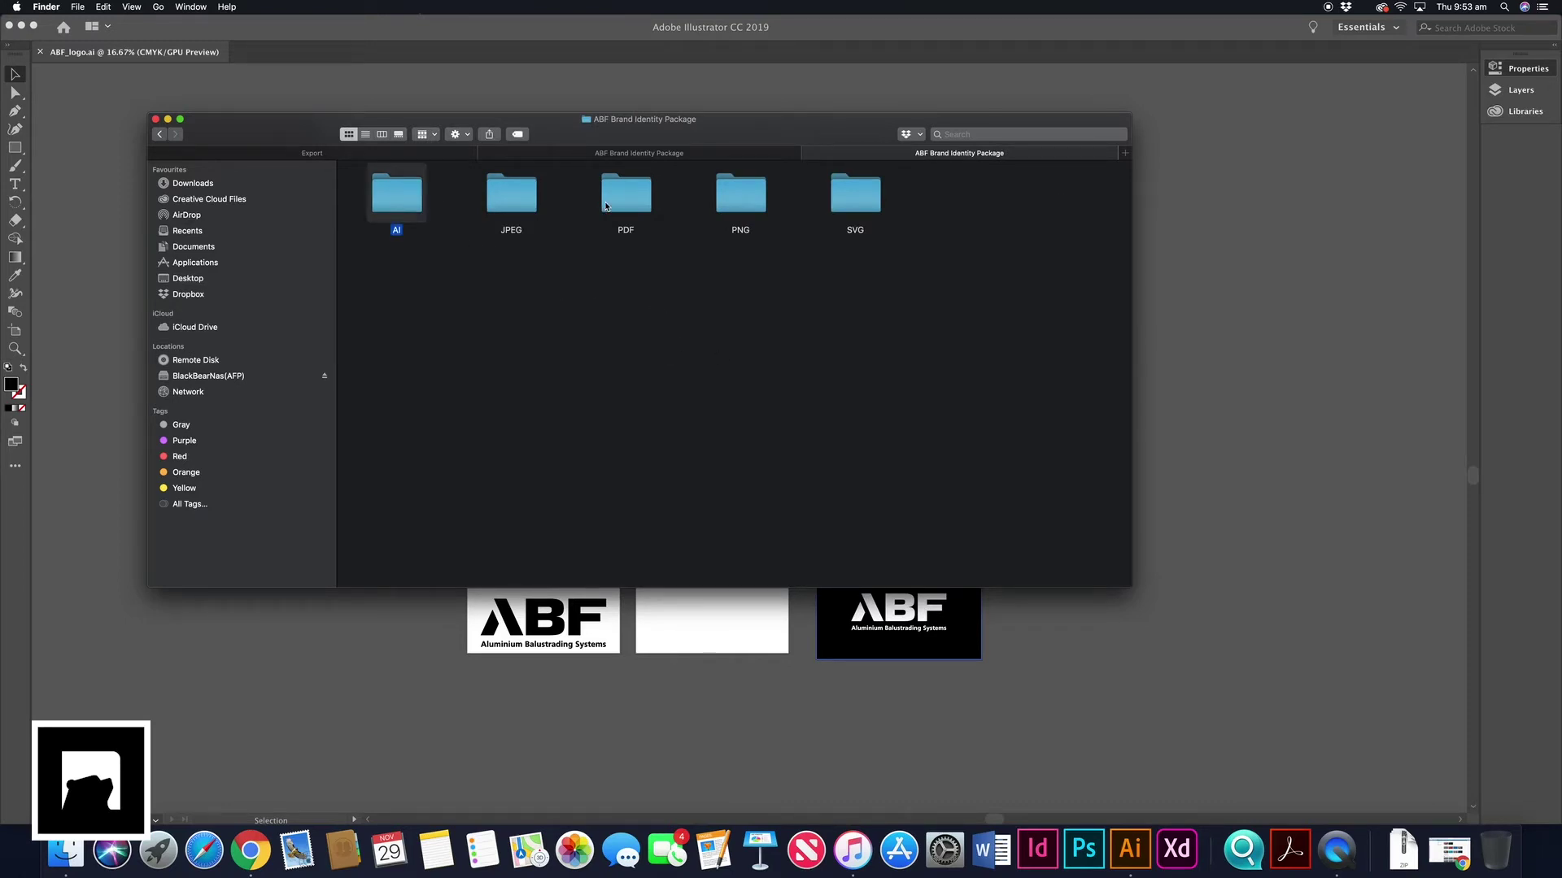
left_click(764, 204)
left_click(864, 202)
left_click(911, 292)
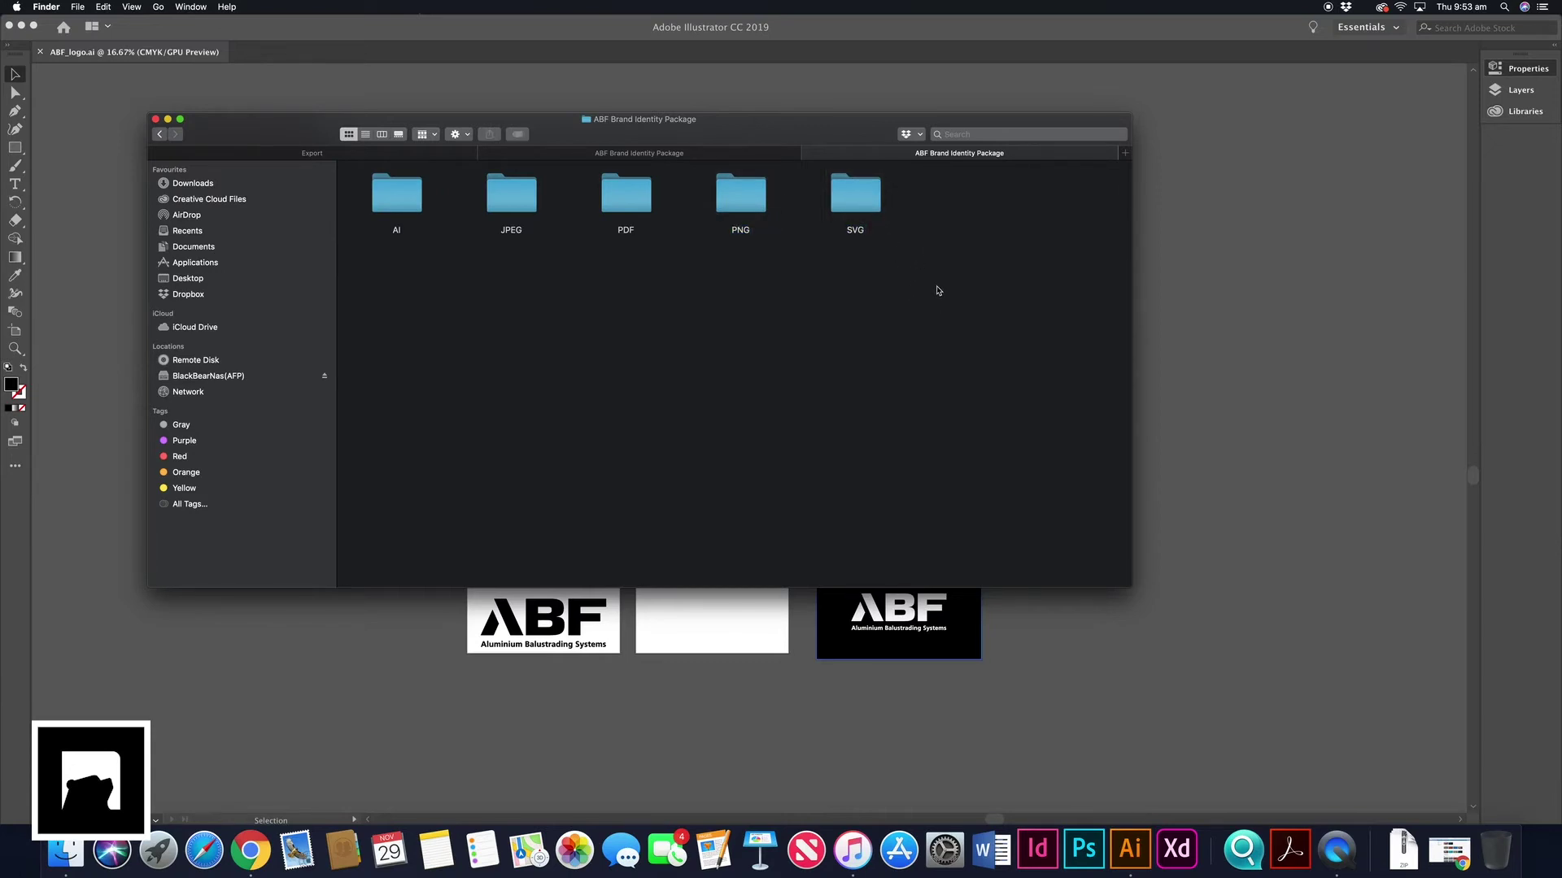
Create a new folder named "EPS" in the ABF Brand Identity Package folder and return to Illustrator.
left_click(458, 134)
left_click(746, 324)
key("super+shift+n")
type("EPS")
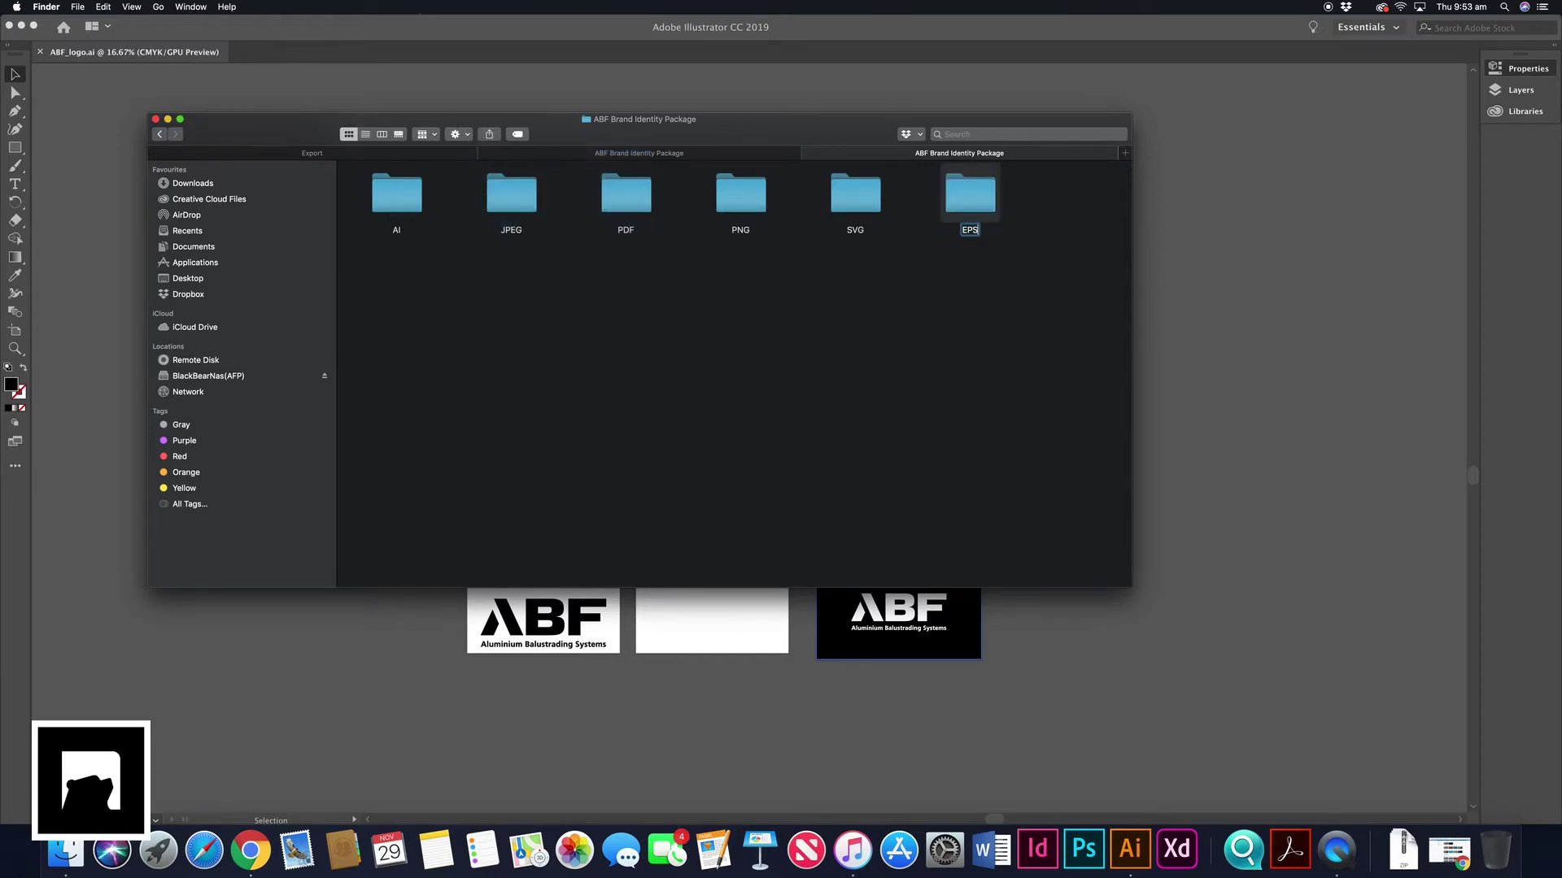
key("Return")
key("super+Tab")
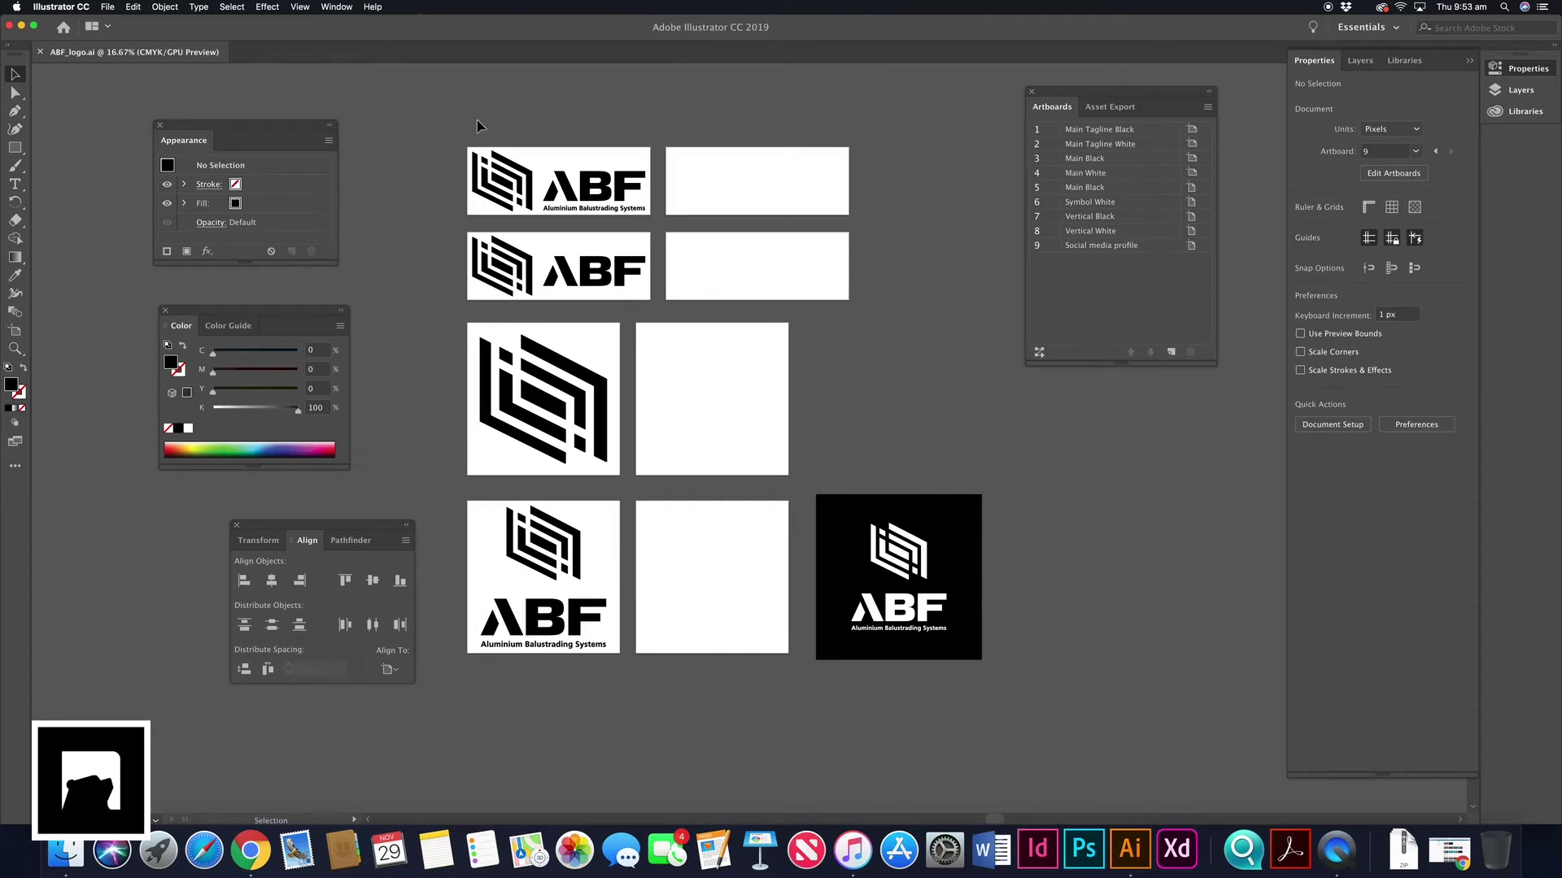
Start saving a copy of the logo document under a new format, with the EPS subfolder of ABF Brand Identity Package as destination.
left_click(108, 7)
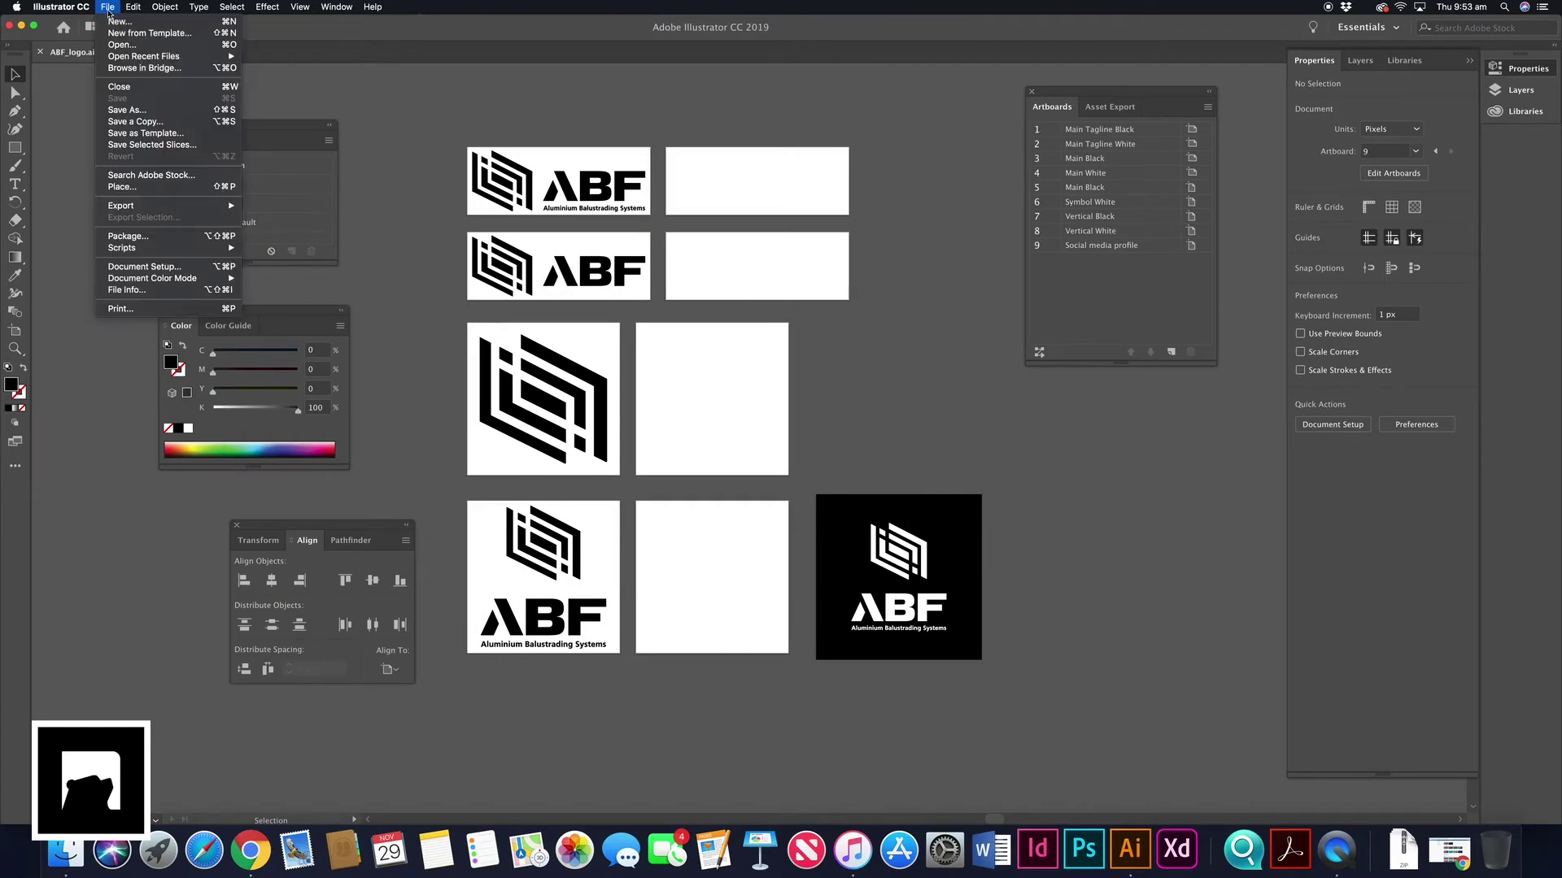
left_click(150, 111)
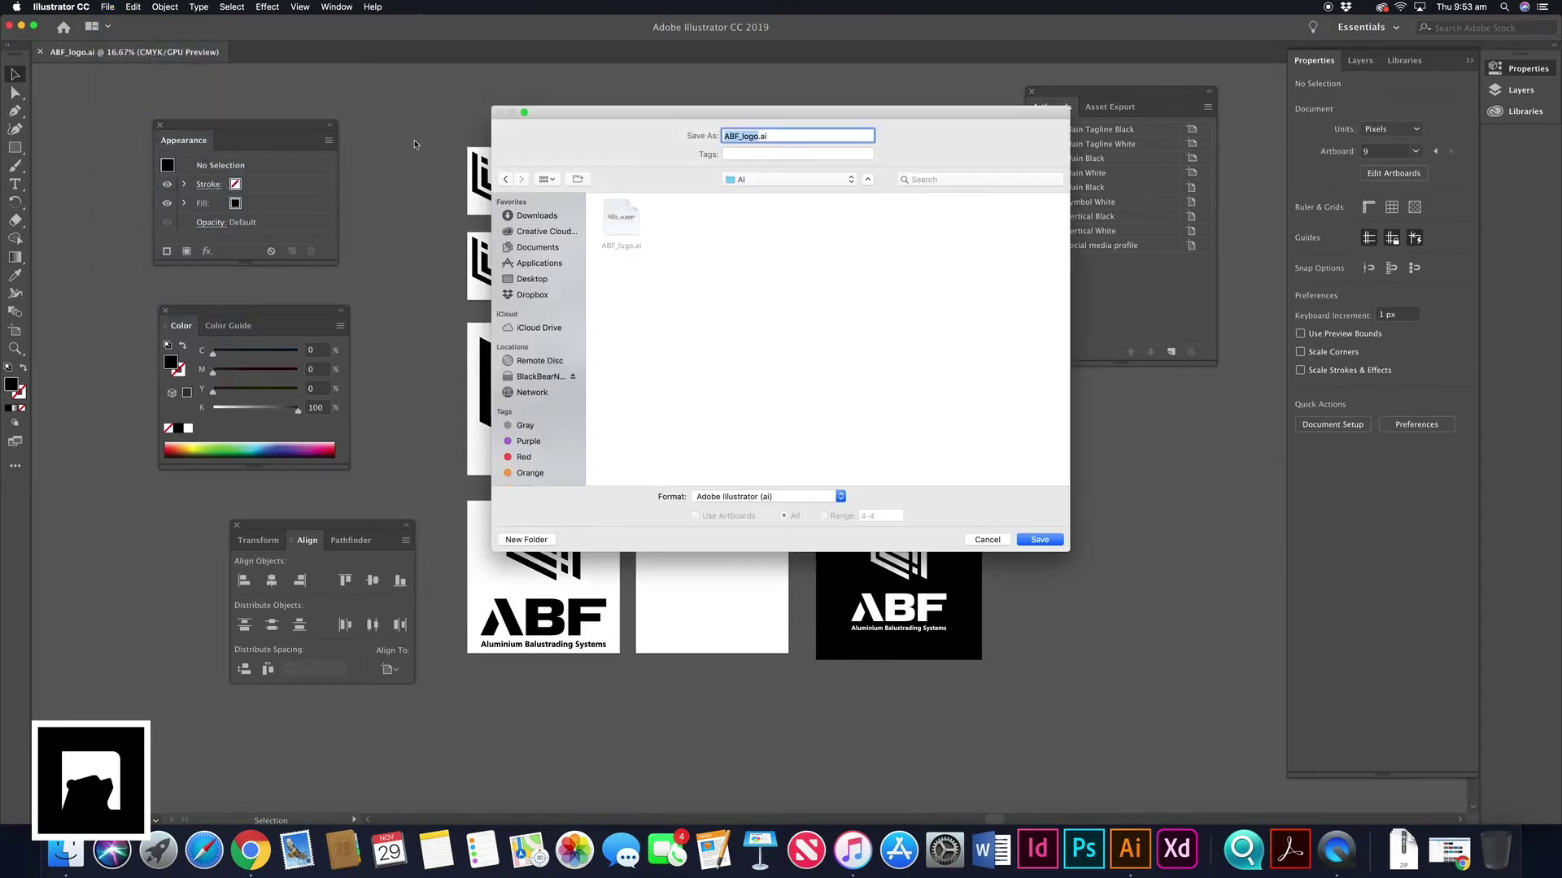
left_click(757, 181)
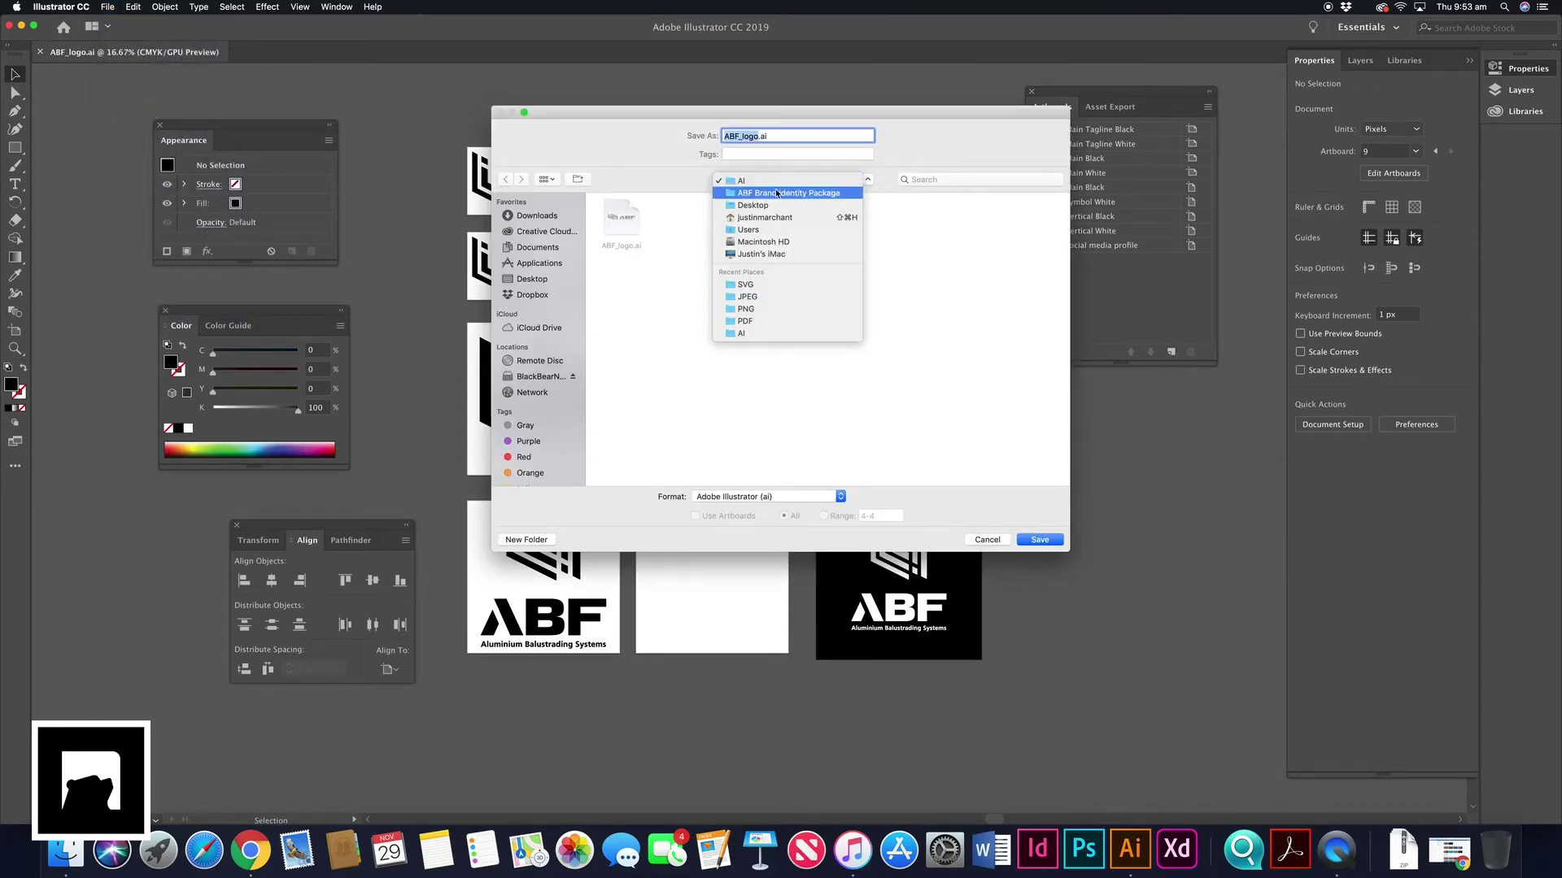
left_click(777, 194)
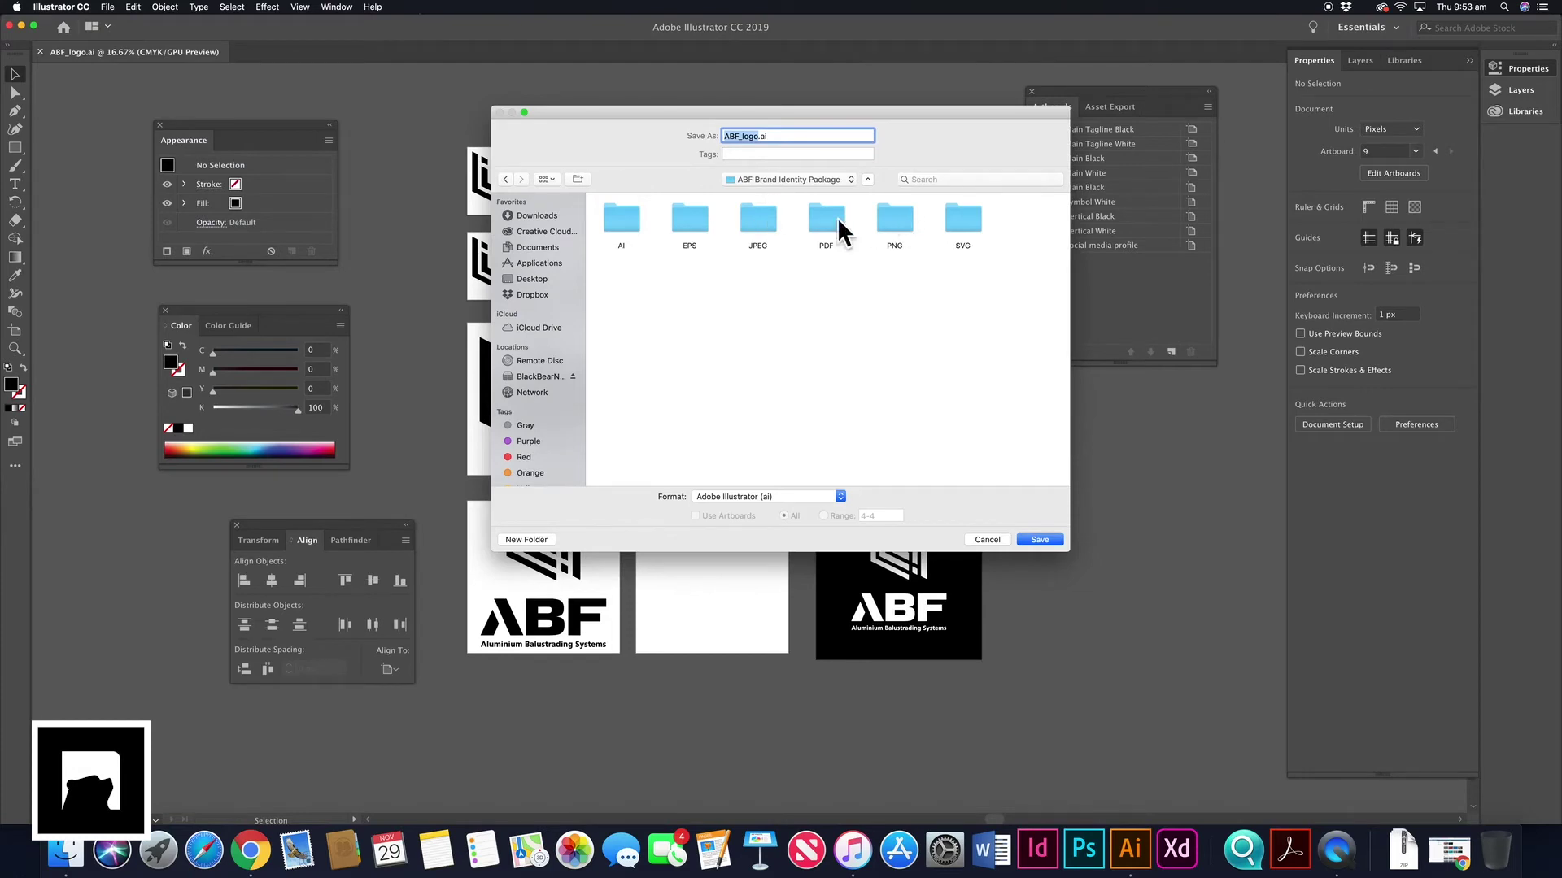
double_click(690, 218)
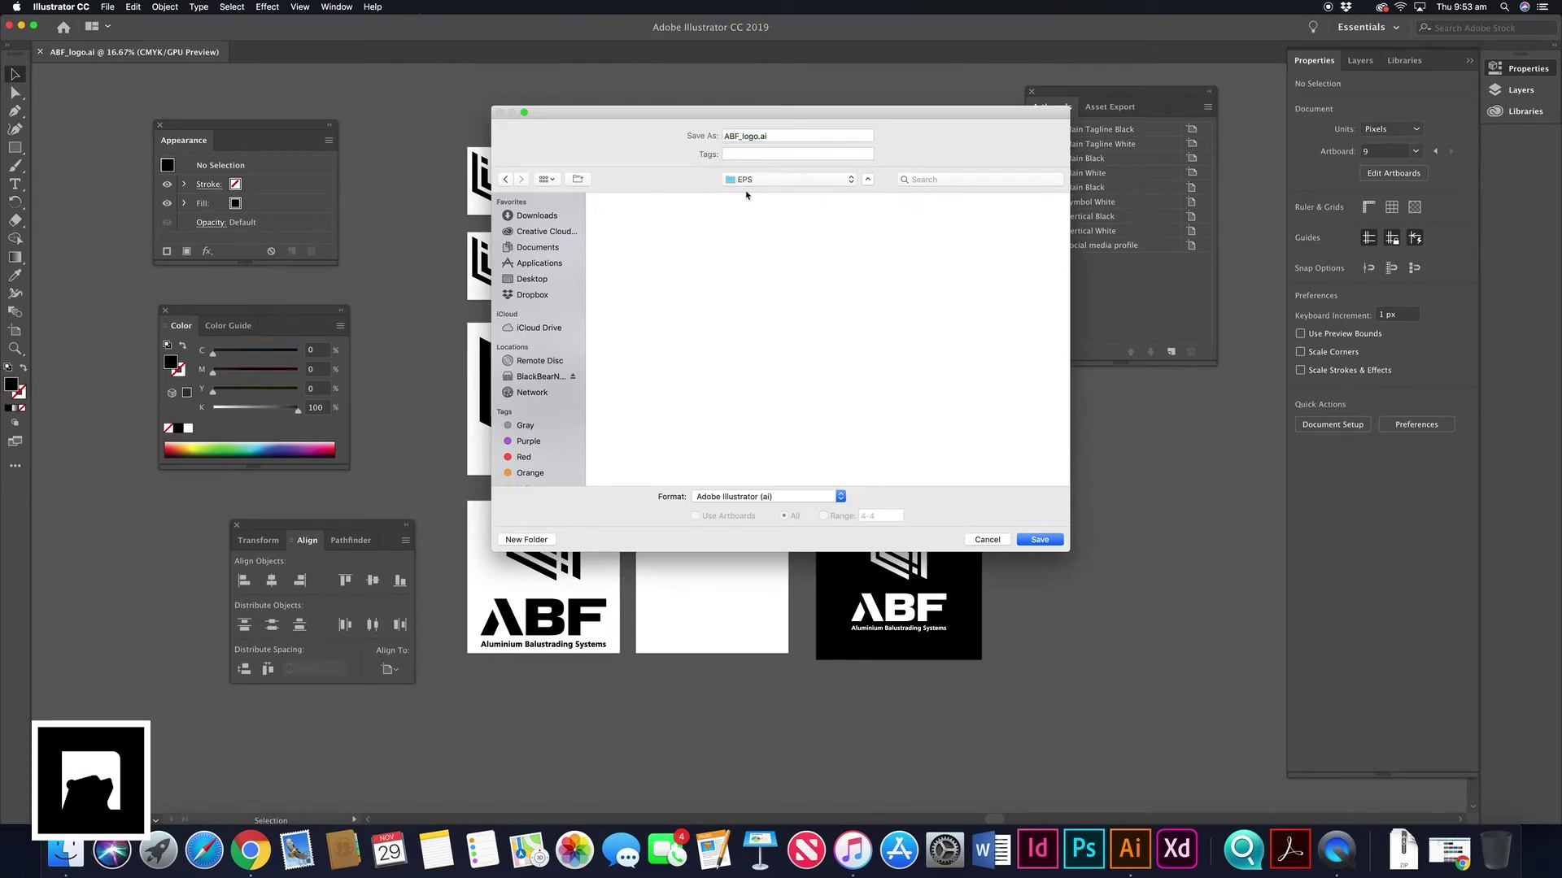
Save the document as ABF_logo_ in Illustrator EPS format using all artboards, keeping the default EPS options.
left_click(757, 136)
key("BackSpace")
type("_")
left_click(840, 495)
left_click(793, 510)
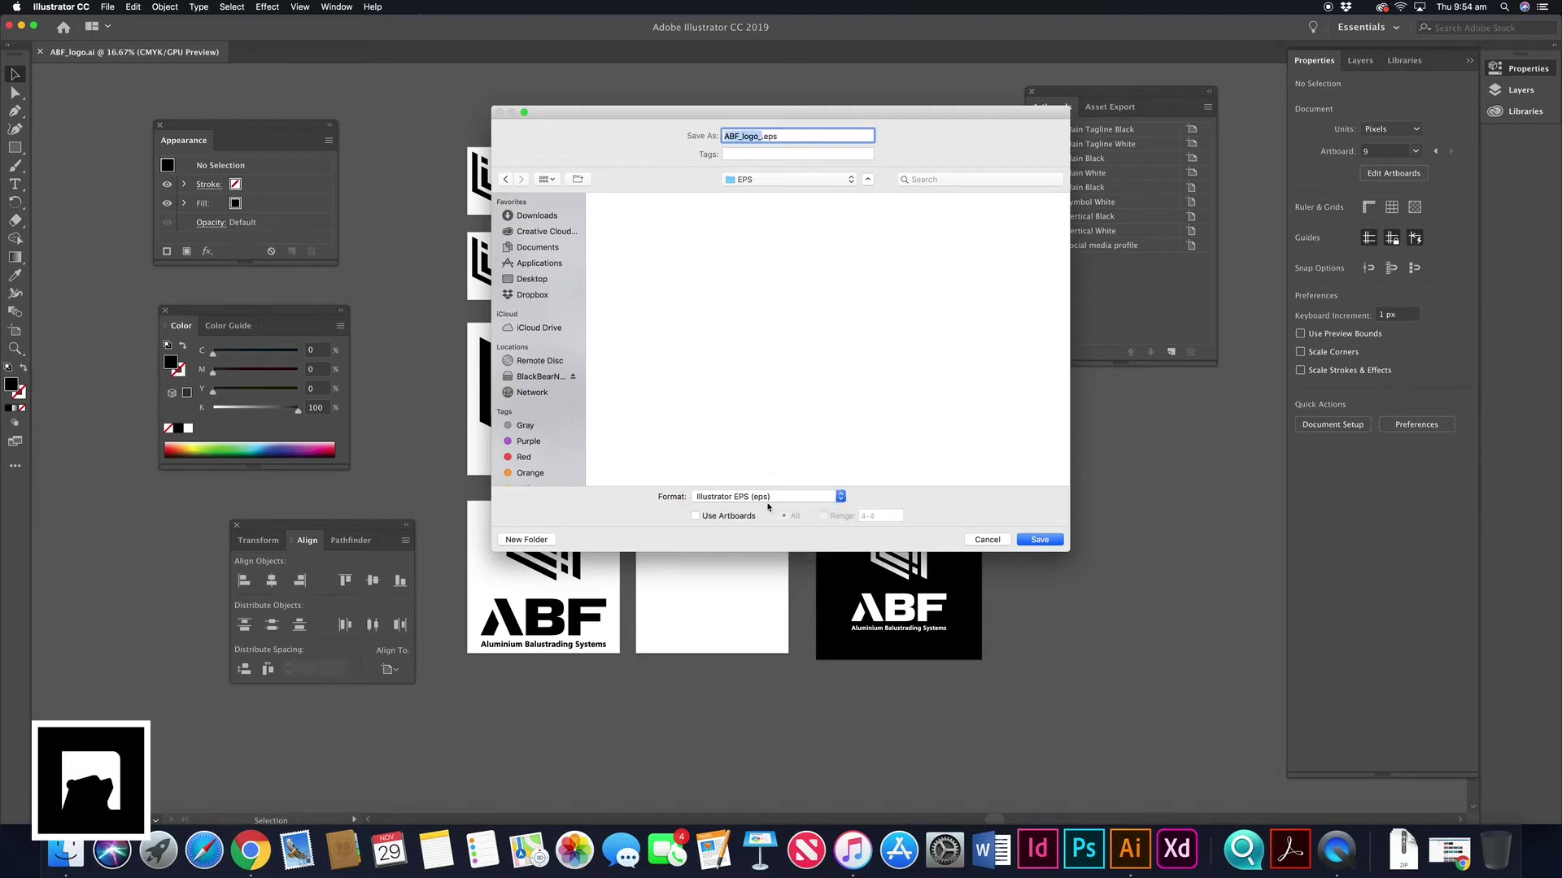
left_click(695, 516)
left_click(1039, 540)
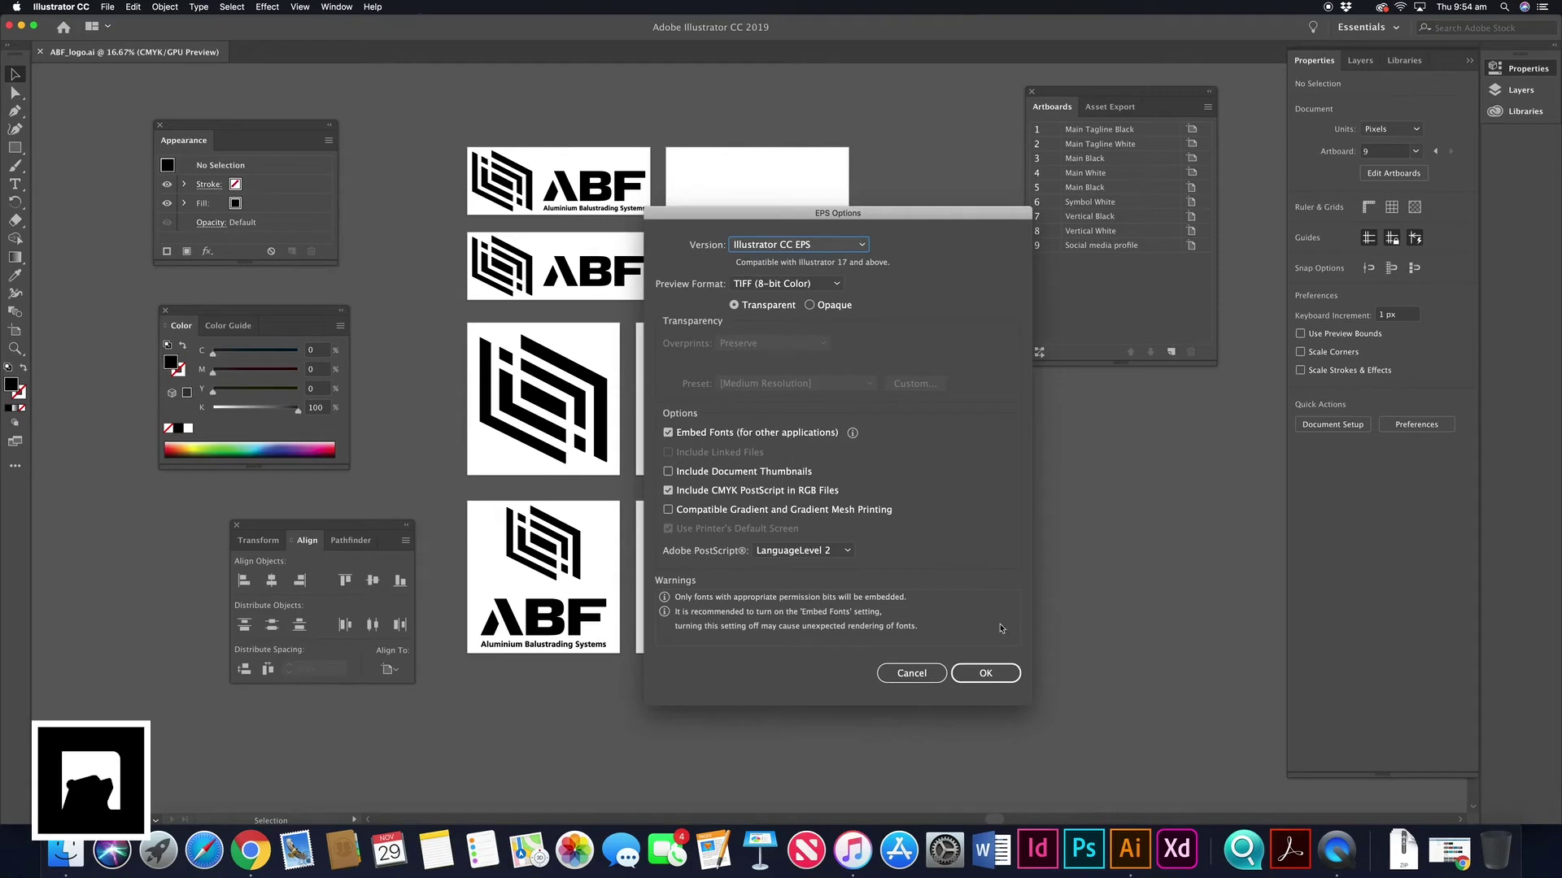
left_click(985, 673)
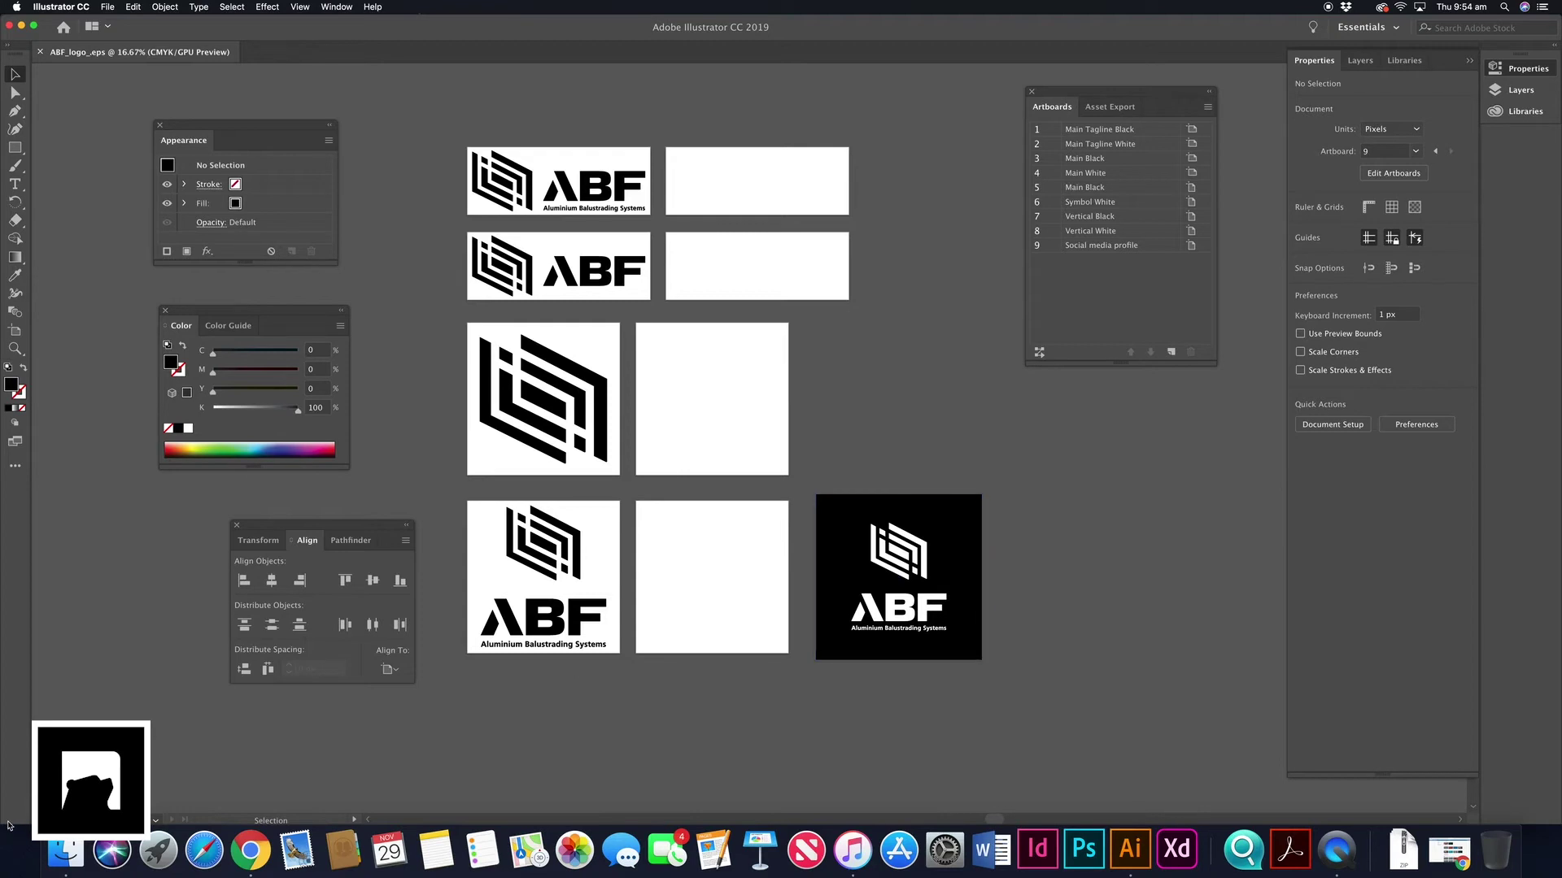
Switch to Finder, open the EPS folder and preview the exported black logo files up to ABF_logo__Main Tagline Black.eps.
left_click(67, 851)
left_click(974, 201)
double_click(974, 200)
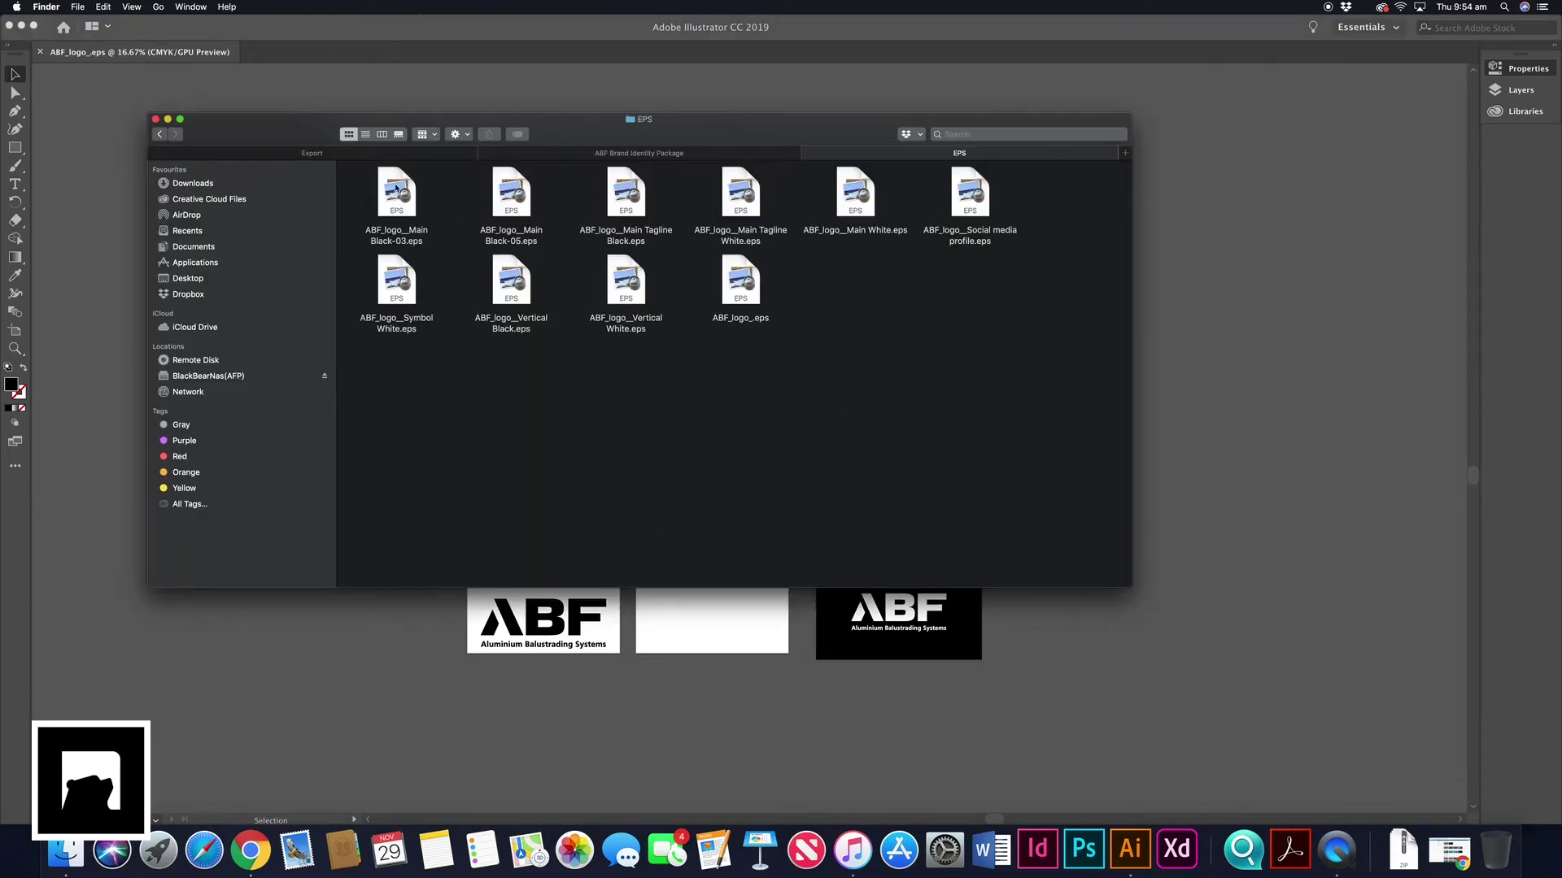
left_click(394, 188)
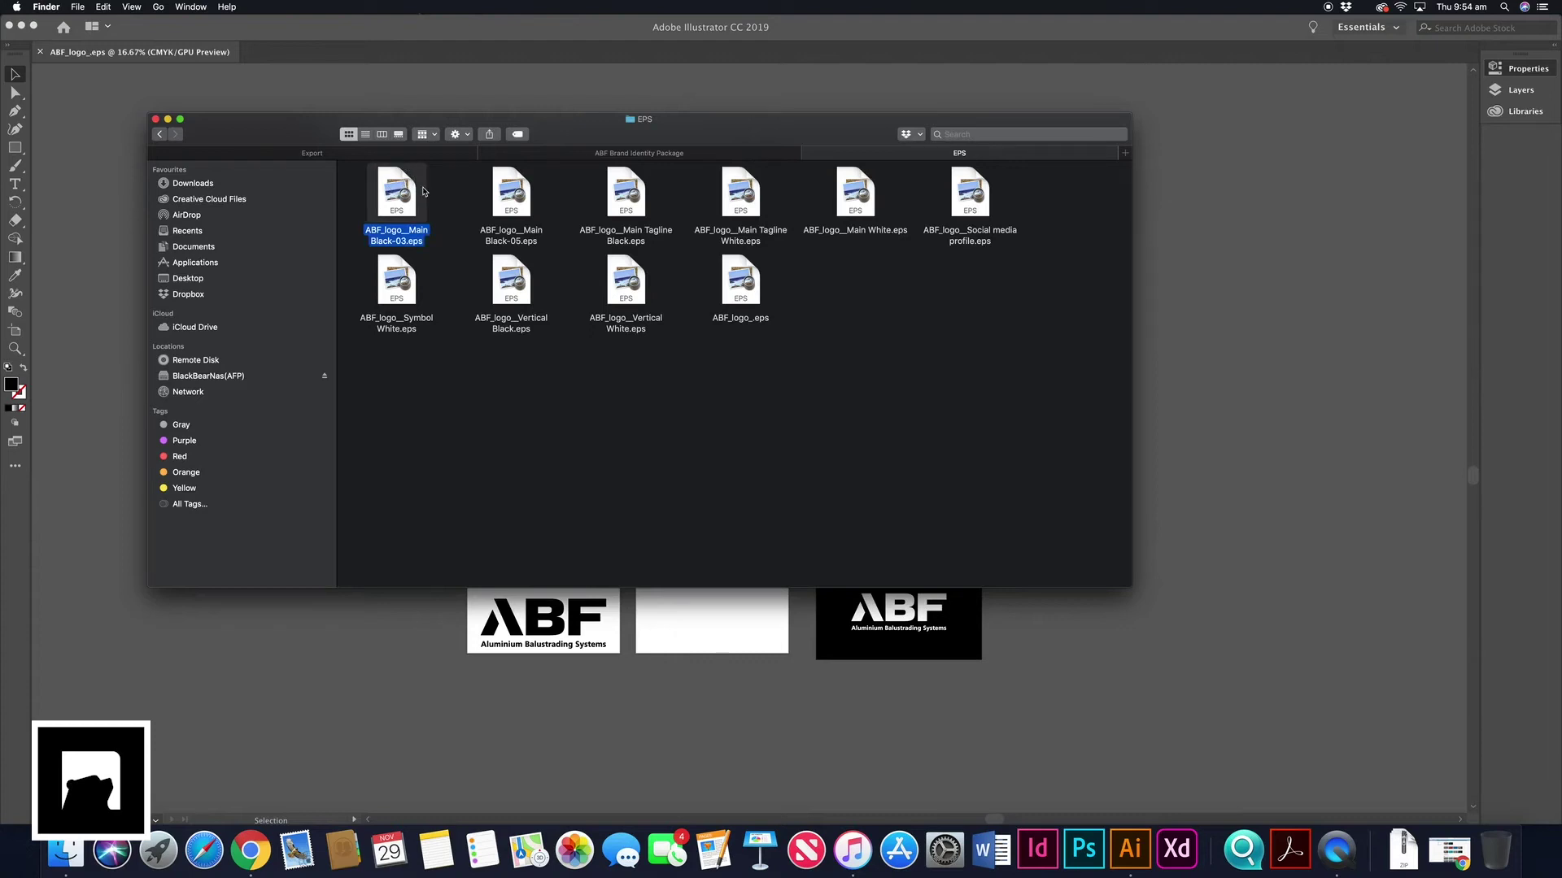
key("space")
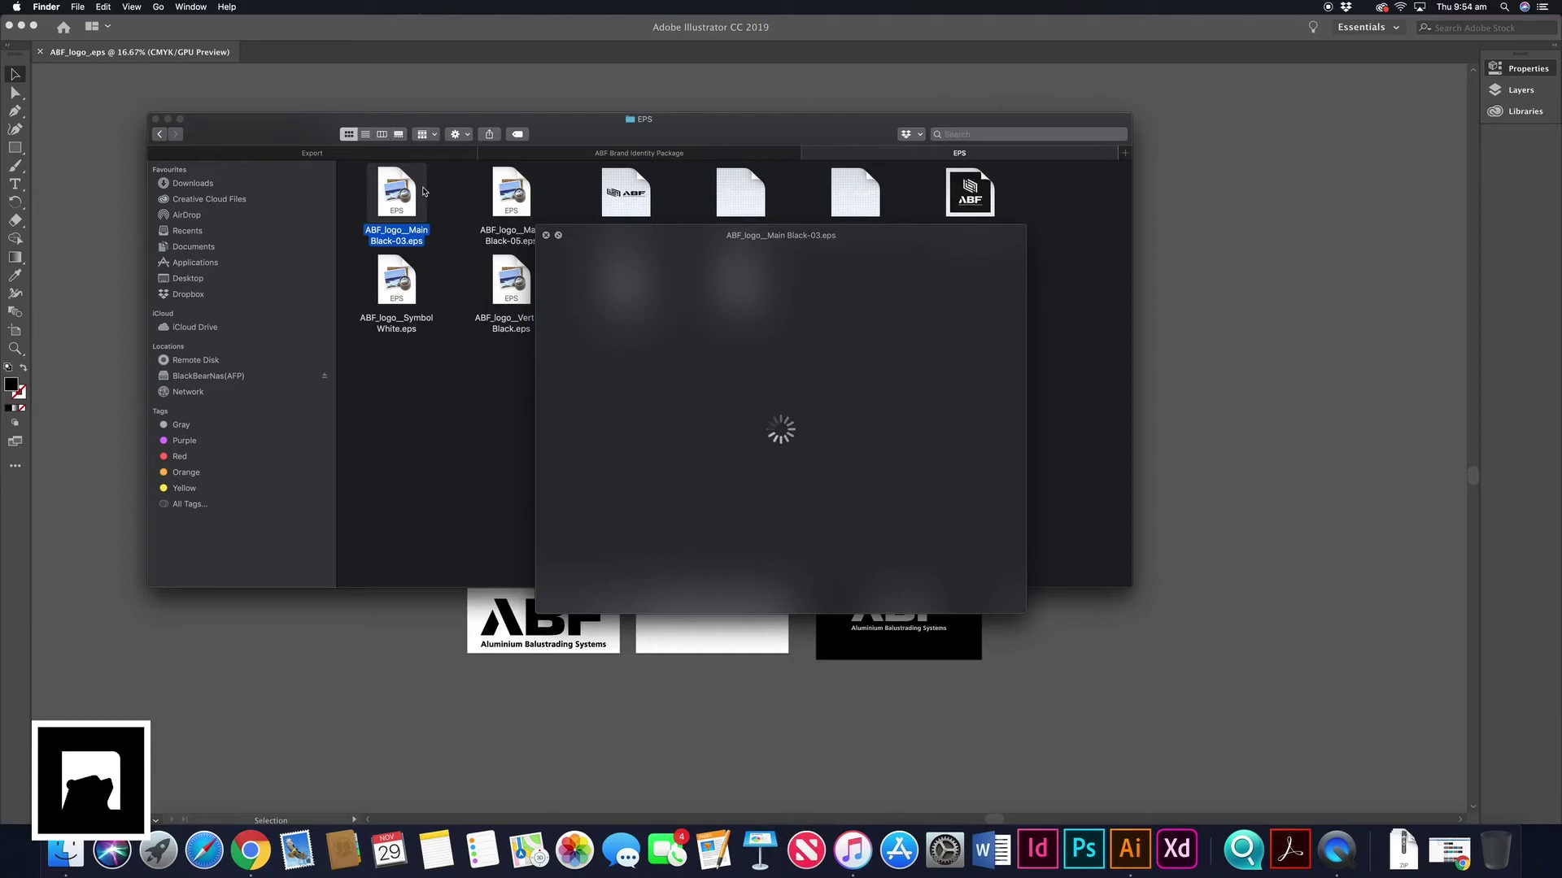
key("Right")
key("Right")
key("Right")
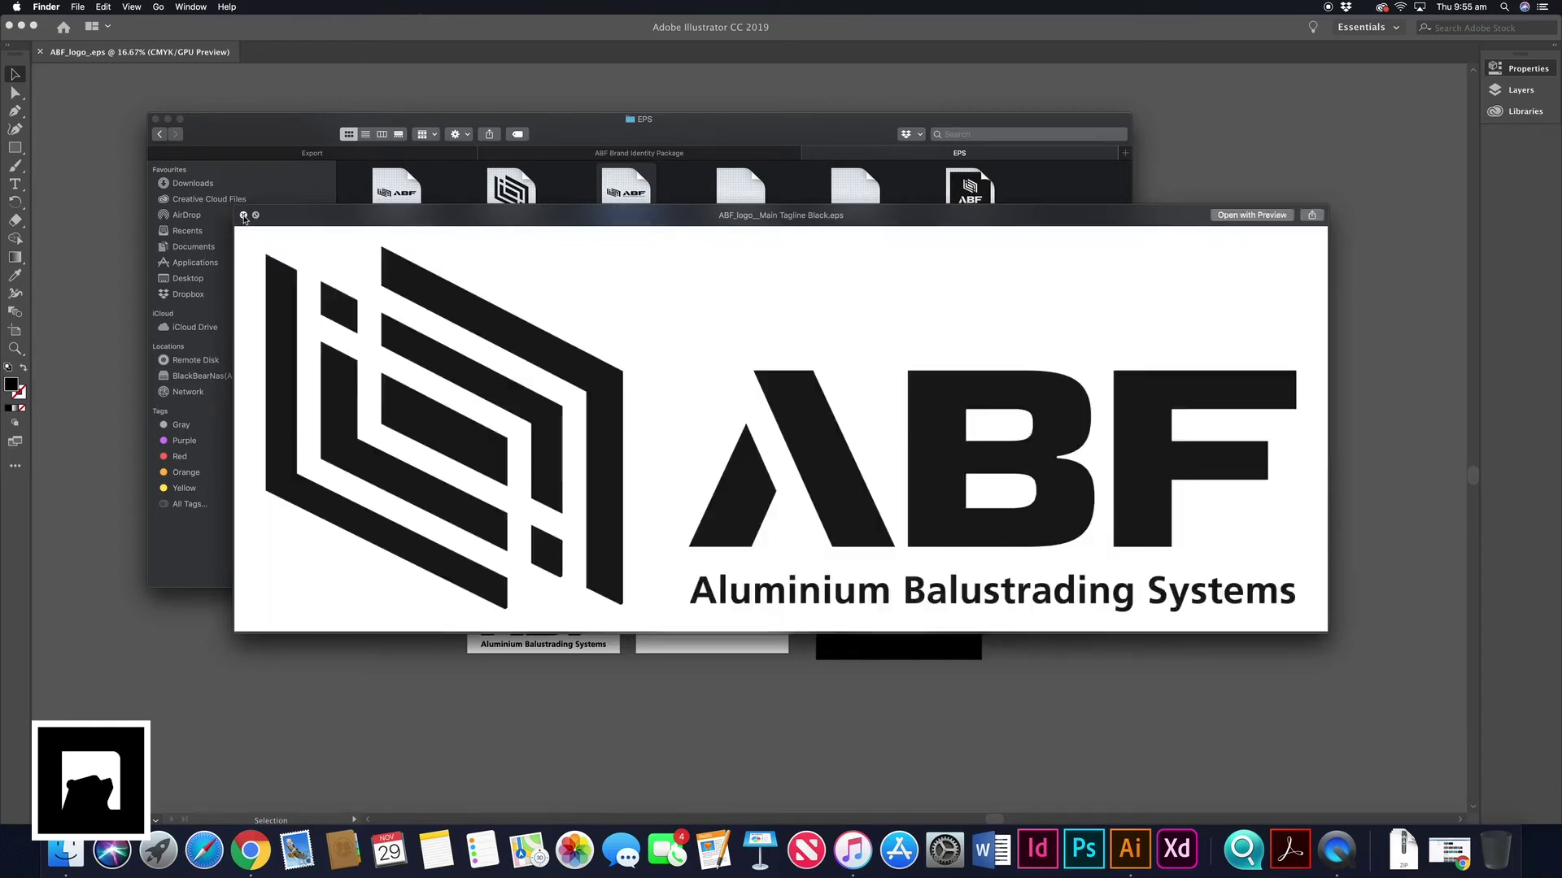
left_click(243, 215)
left_click(841, 359)
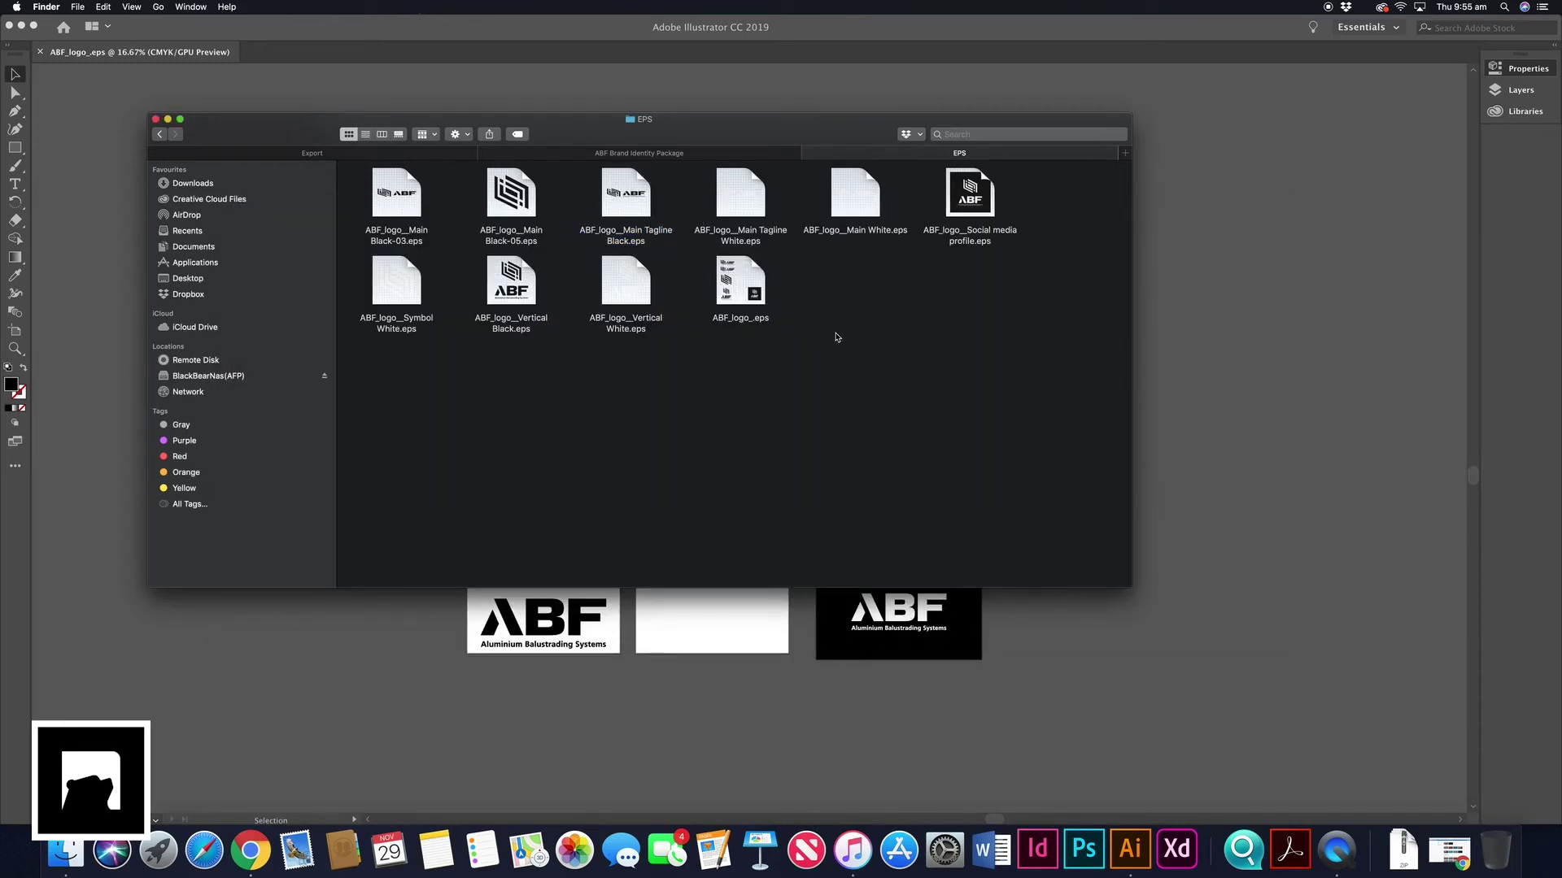
Preview the combined ABF_logo_.eps file and return to the ABF Brand Identity Package folder.
left_click(749, 271)
key("space")
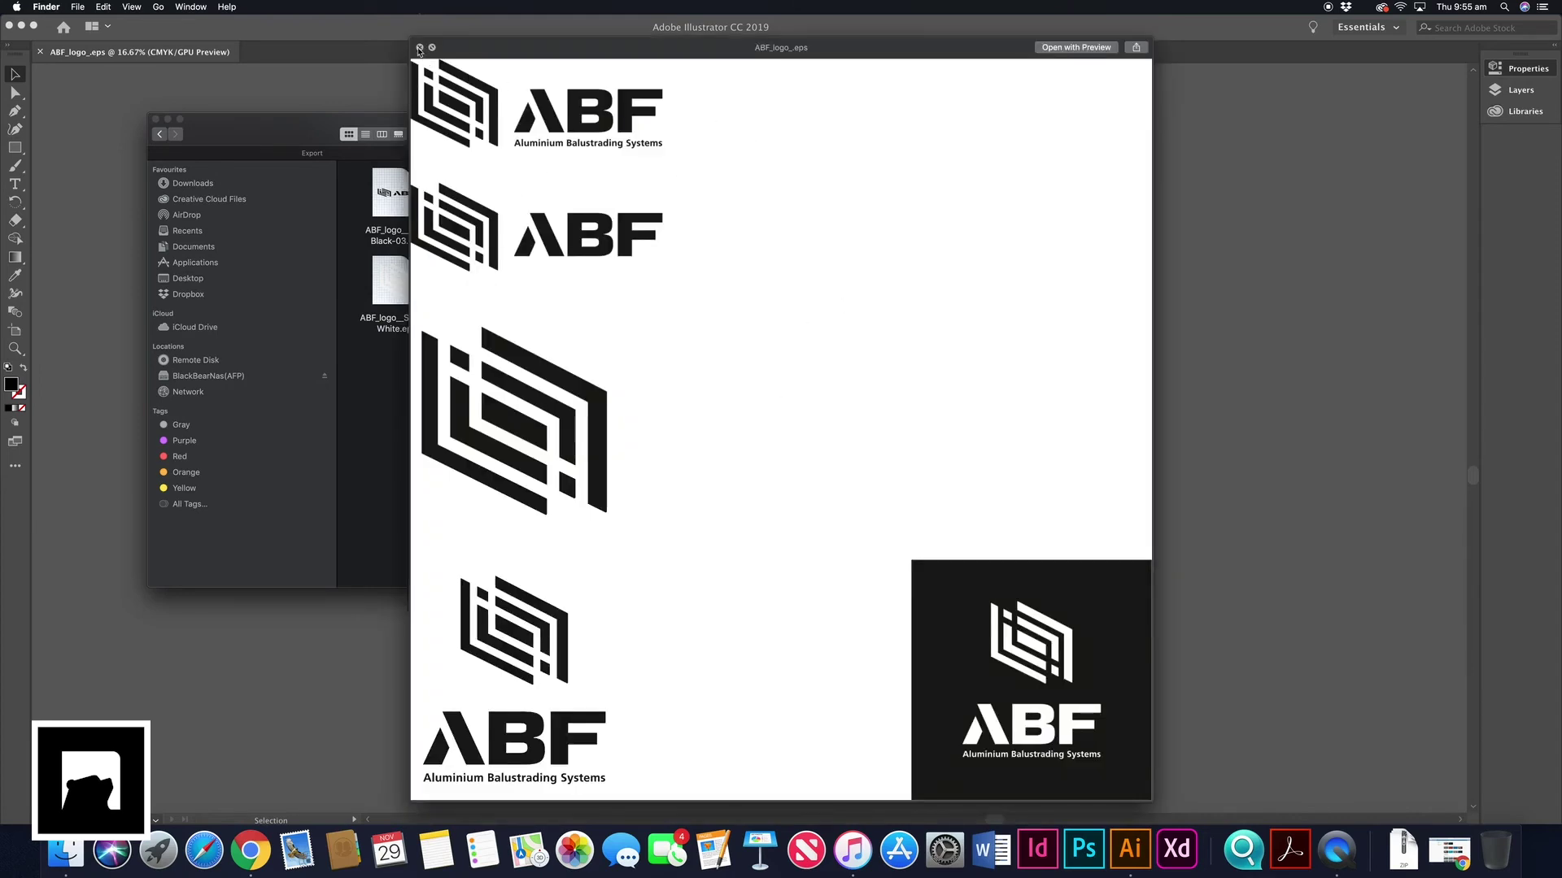
left_click(419, 48)
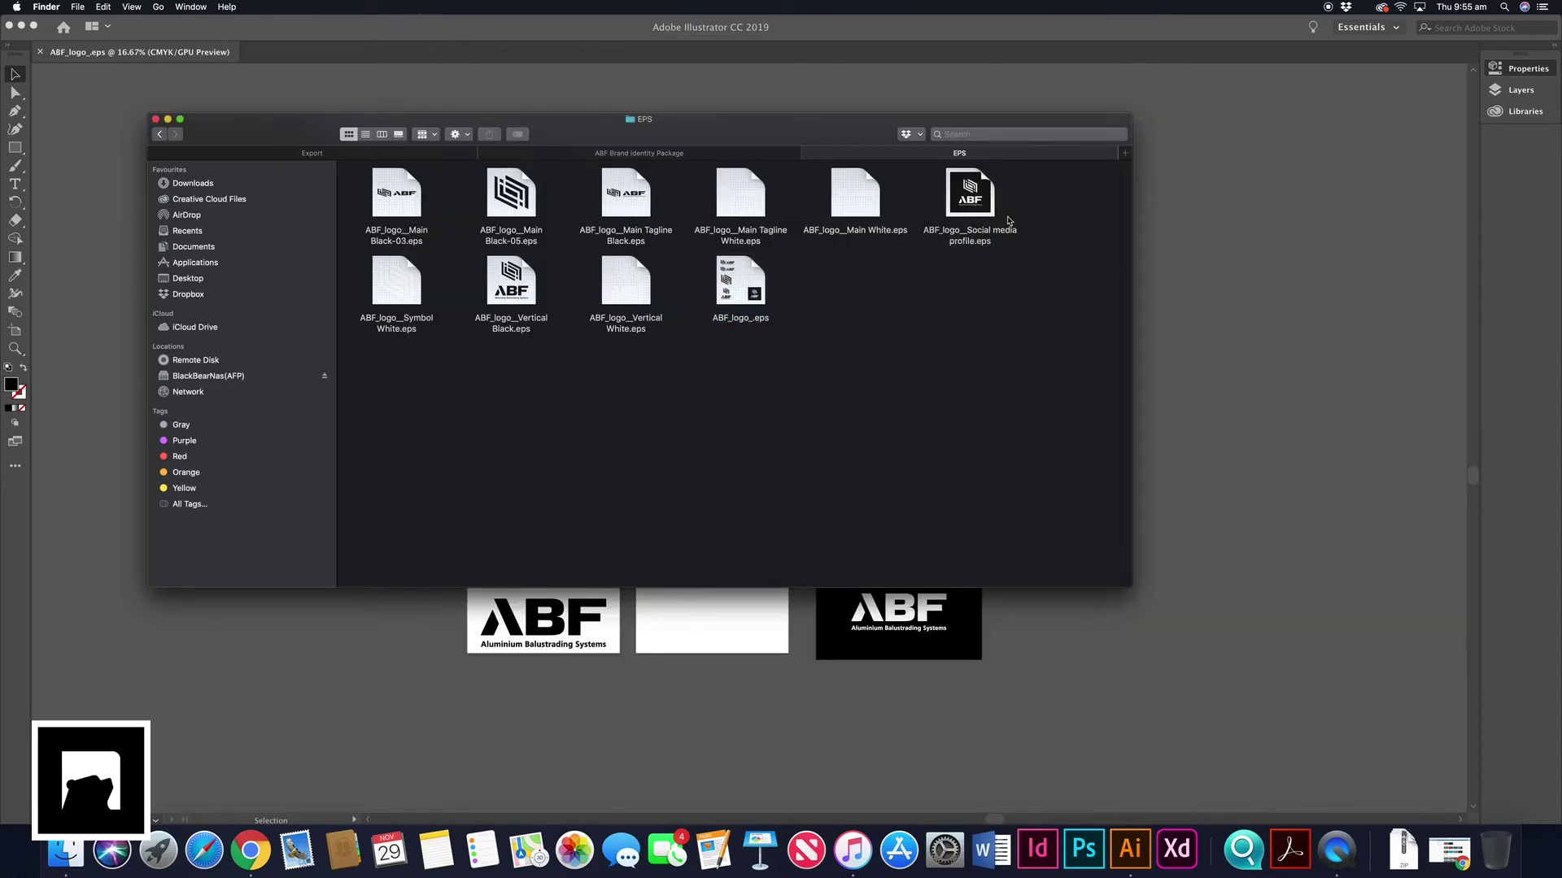
left_click(158, 134)
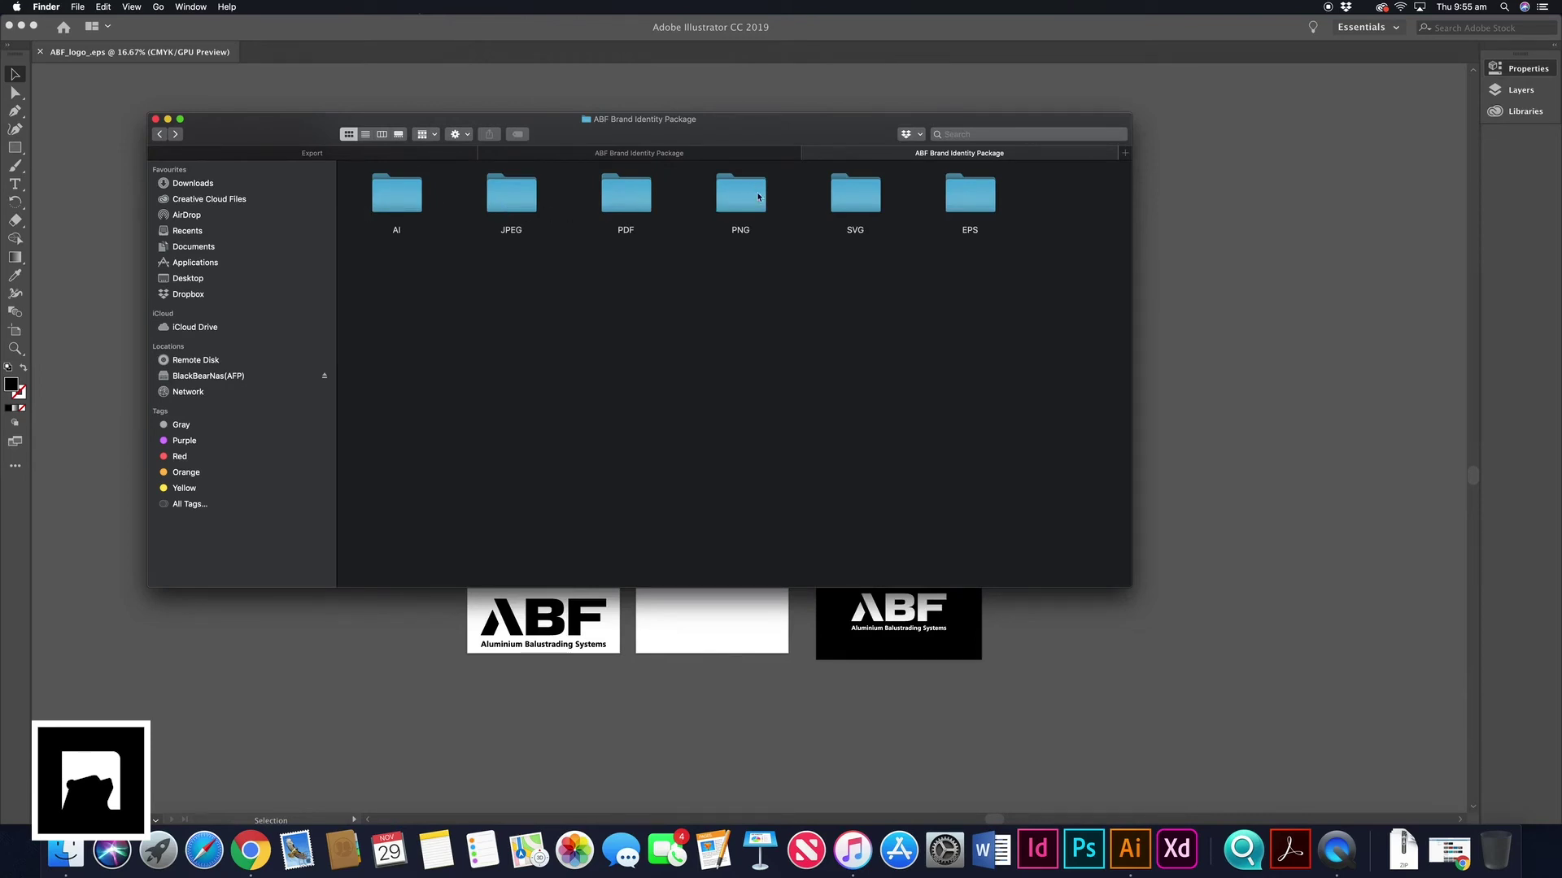
left_click(961, 291)
Hide Illustrator and move the Finder window up so the Desktop files are within reach.
left_click(25, 31)
left_click(61, 6)
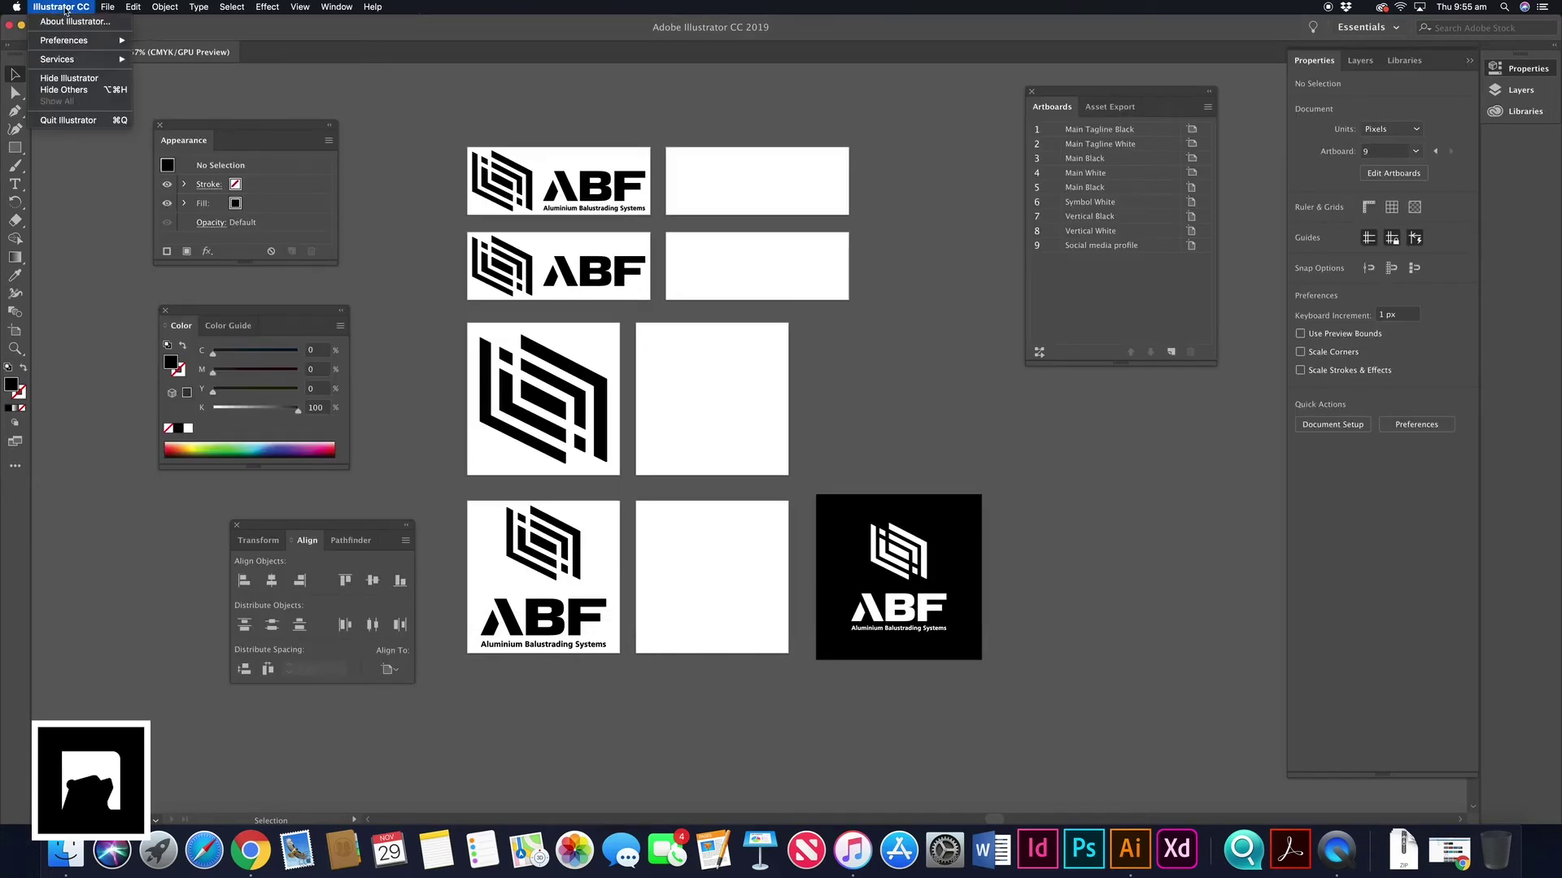
left_click(83, 78)
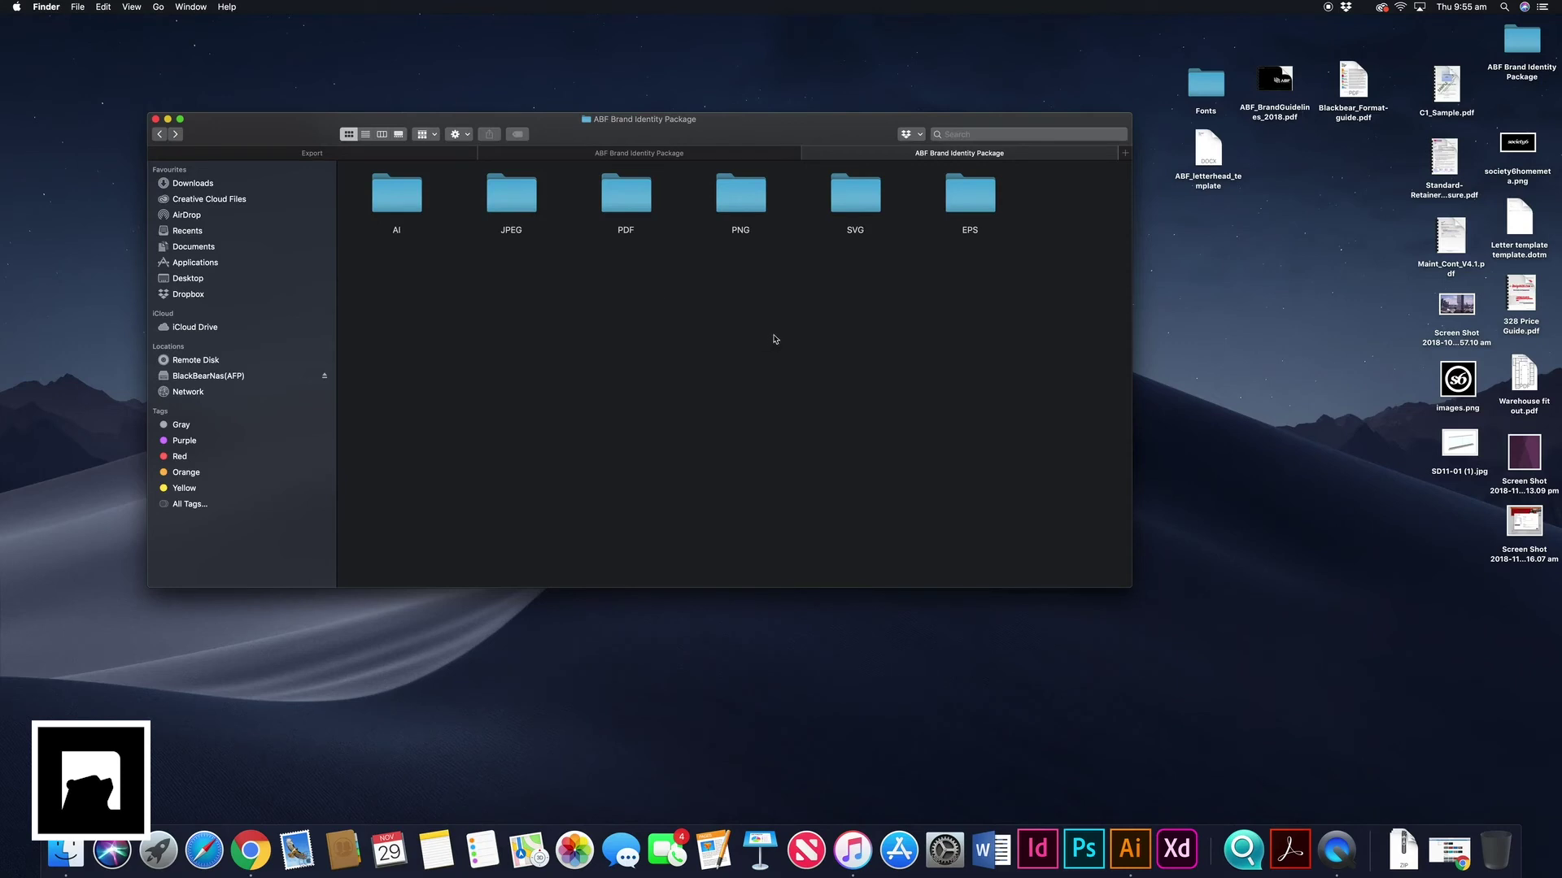
left_click_drag(988, 118, 961, 44)
Move ABF_BrandGuidelines_2018.pdf from the Desktop into the ABF Brand Identity Package folder and preview its pages.
mouse_move(1282, 73)
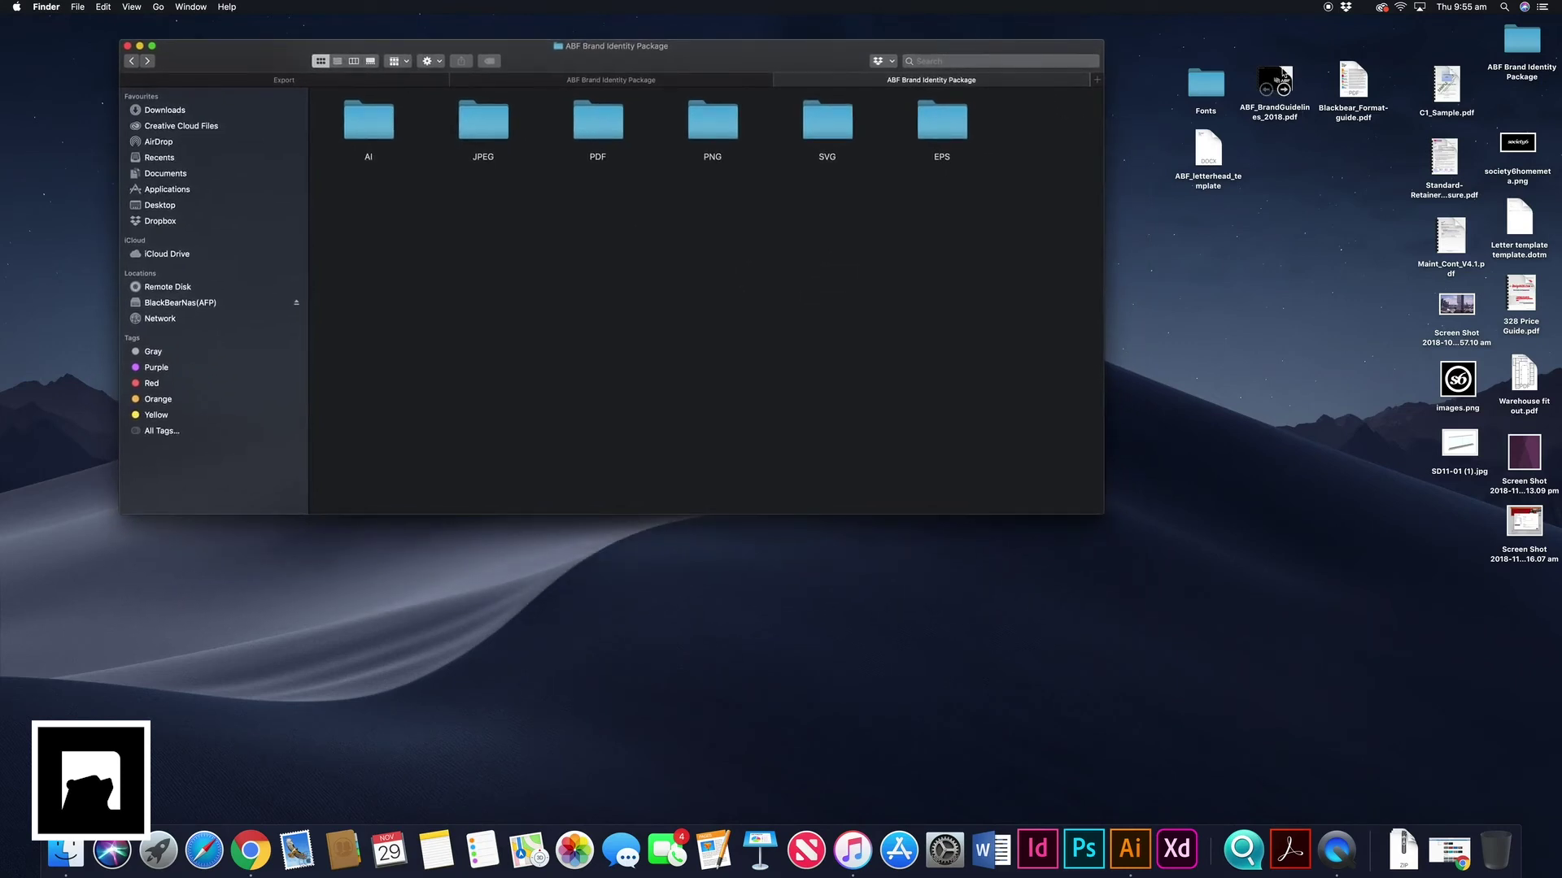
left_click_drag(1282, 73, 387, 195)
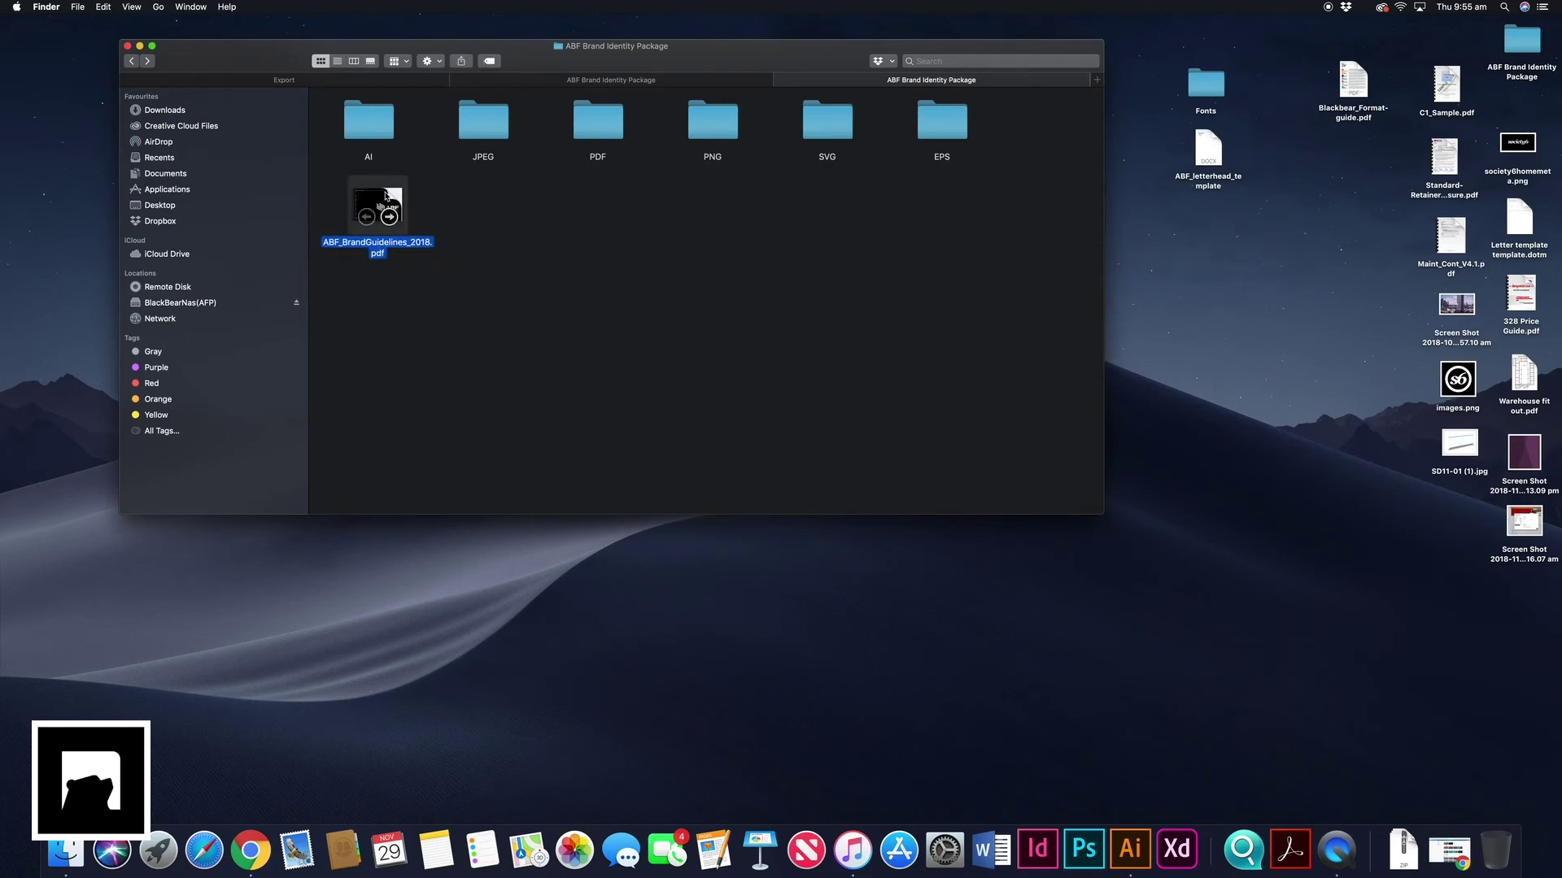
key("space")
scroll(1139, 206, "down", 10)
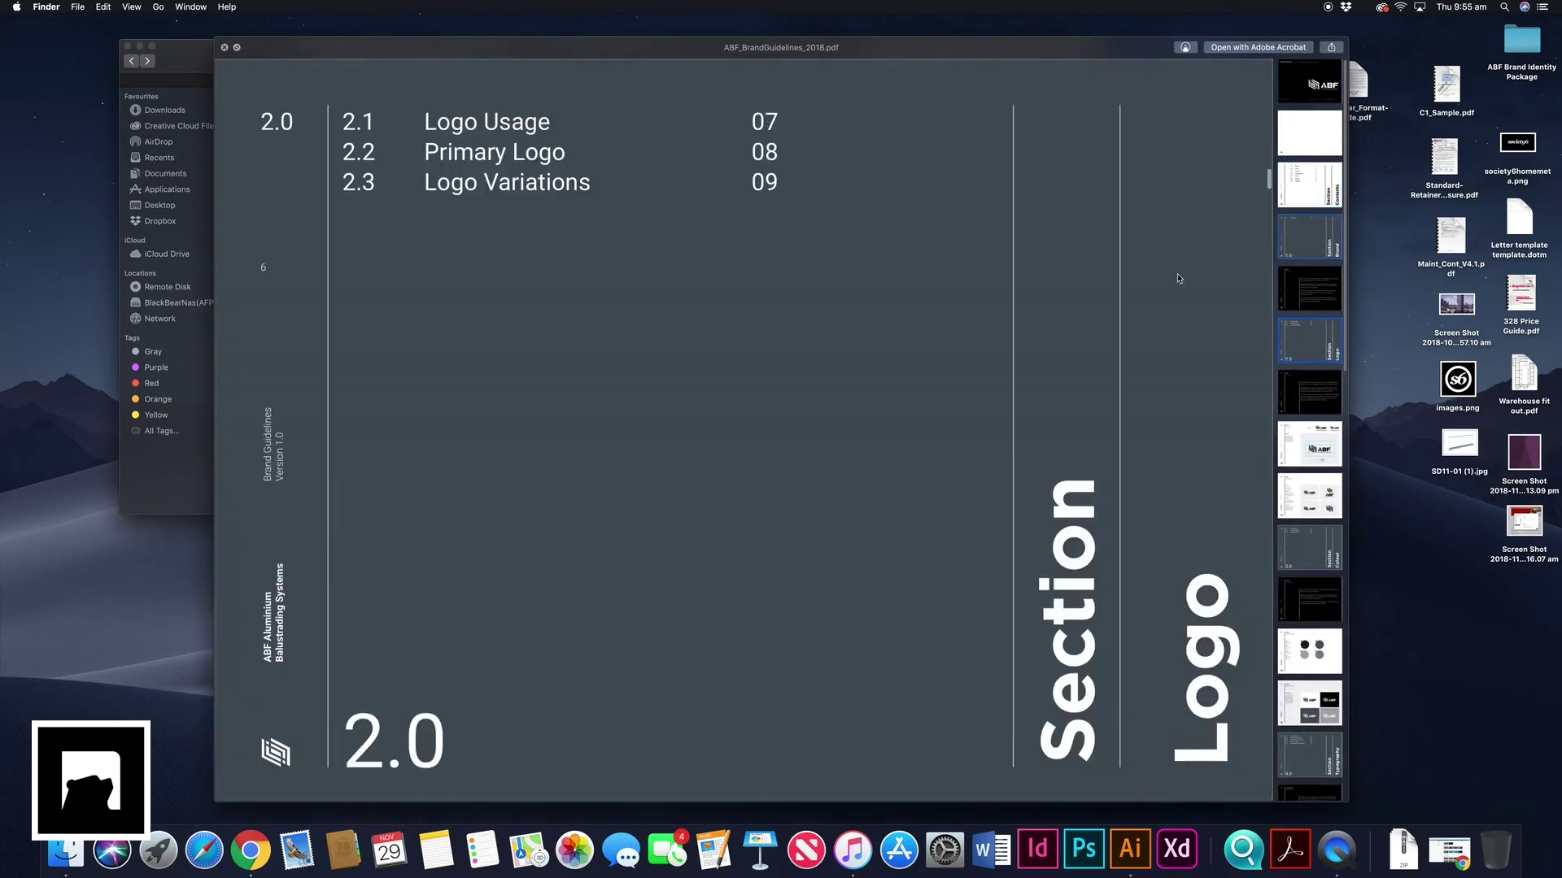
left_click(225, 47)
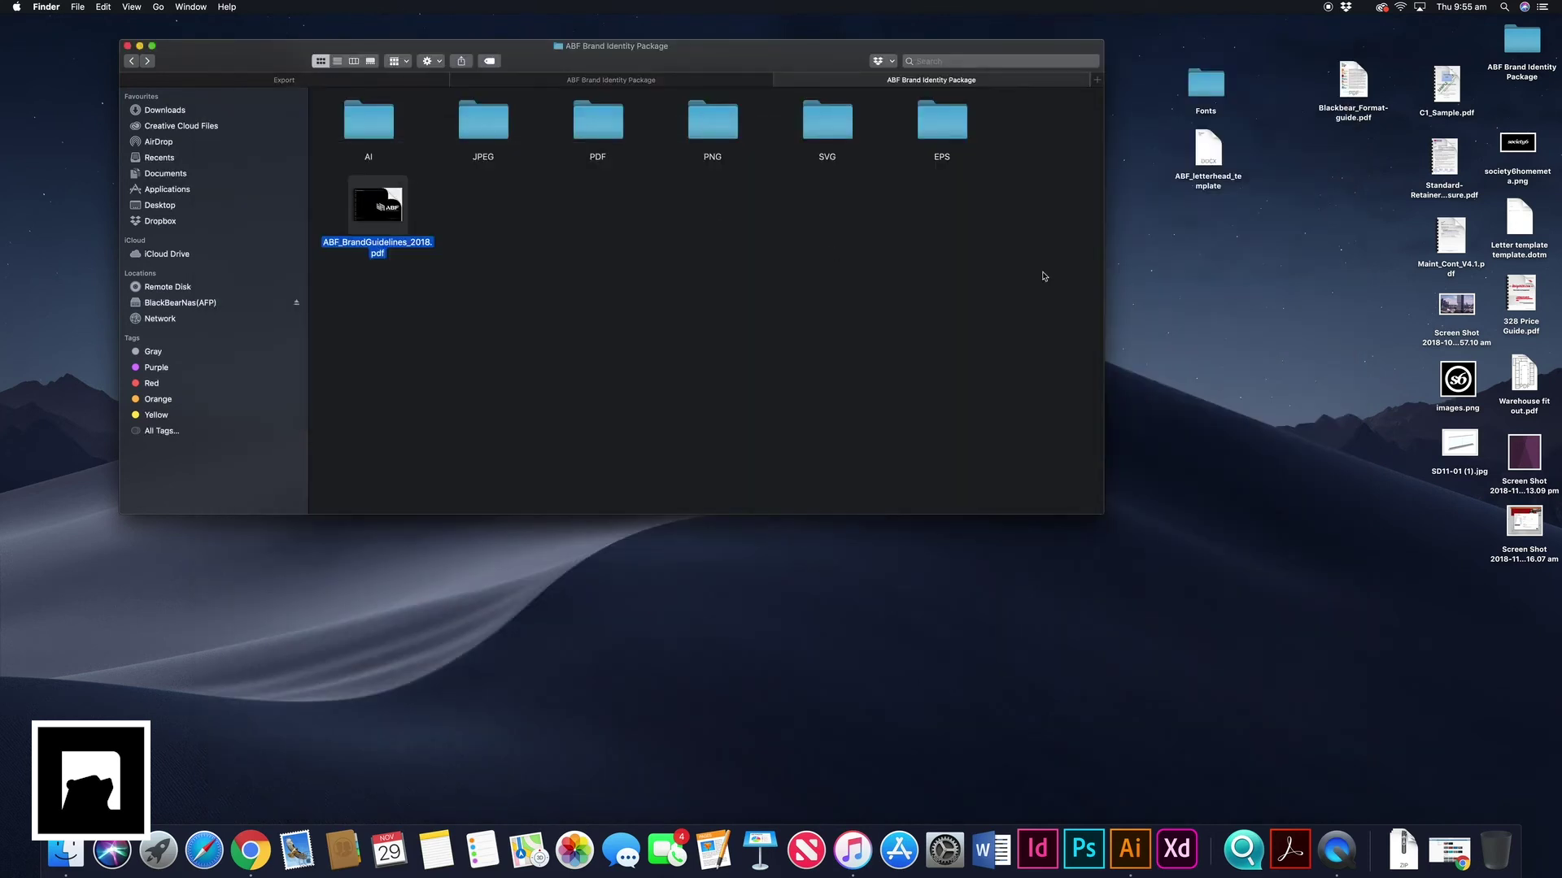
Move the Fonts folder from the Desktop into the ABF Brand Identity Package folder and check its contents.
left_click_drag(1209, 88, 484, 211)
left_click(574, 224)
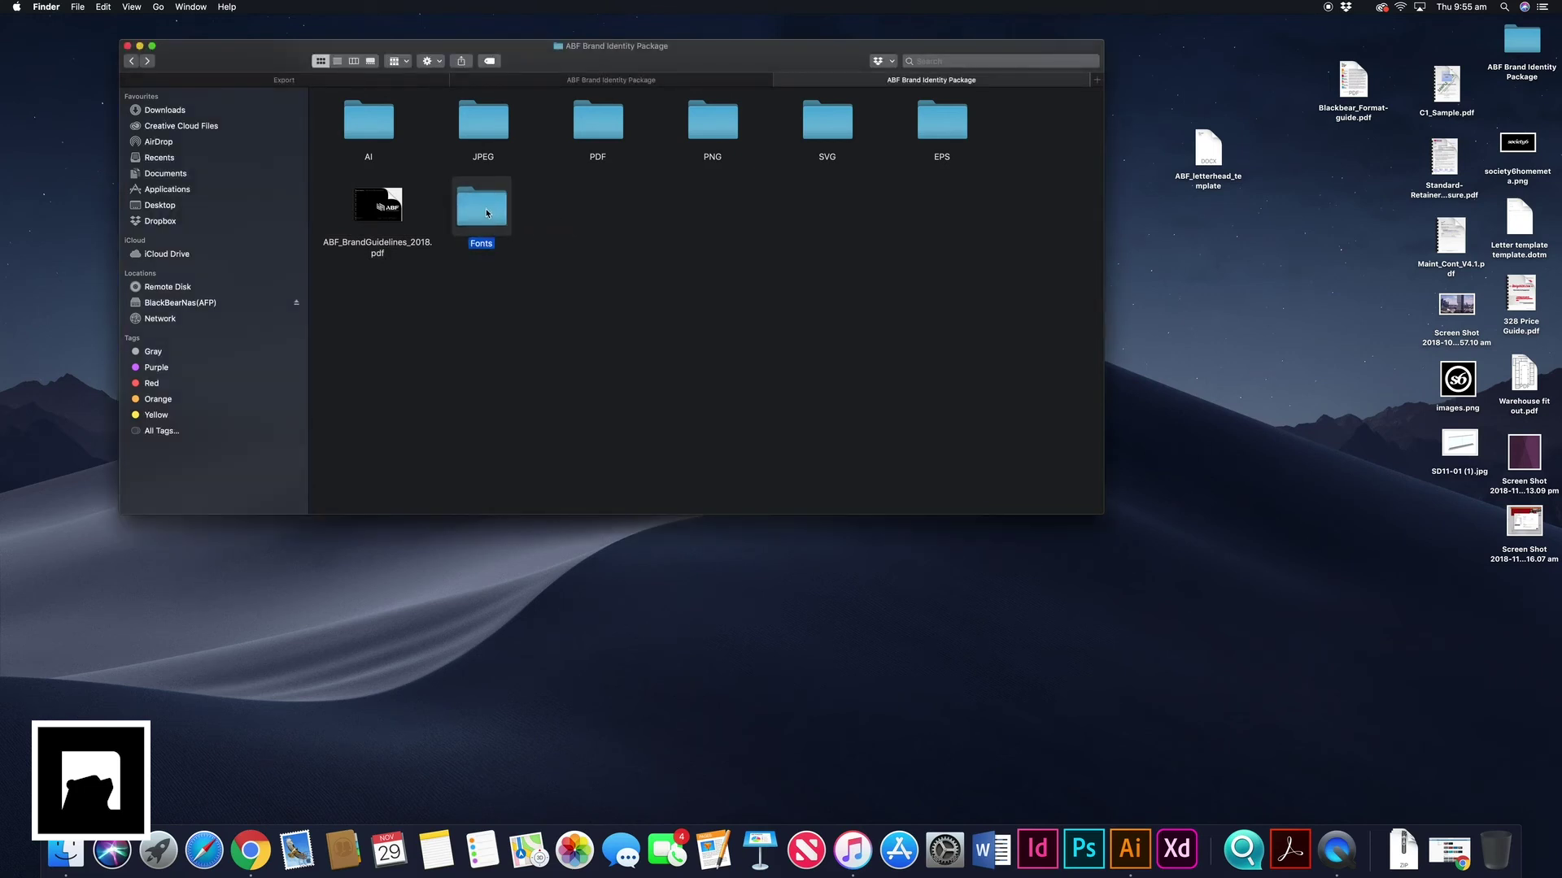
double_click(486, 212)
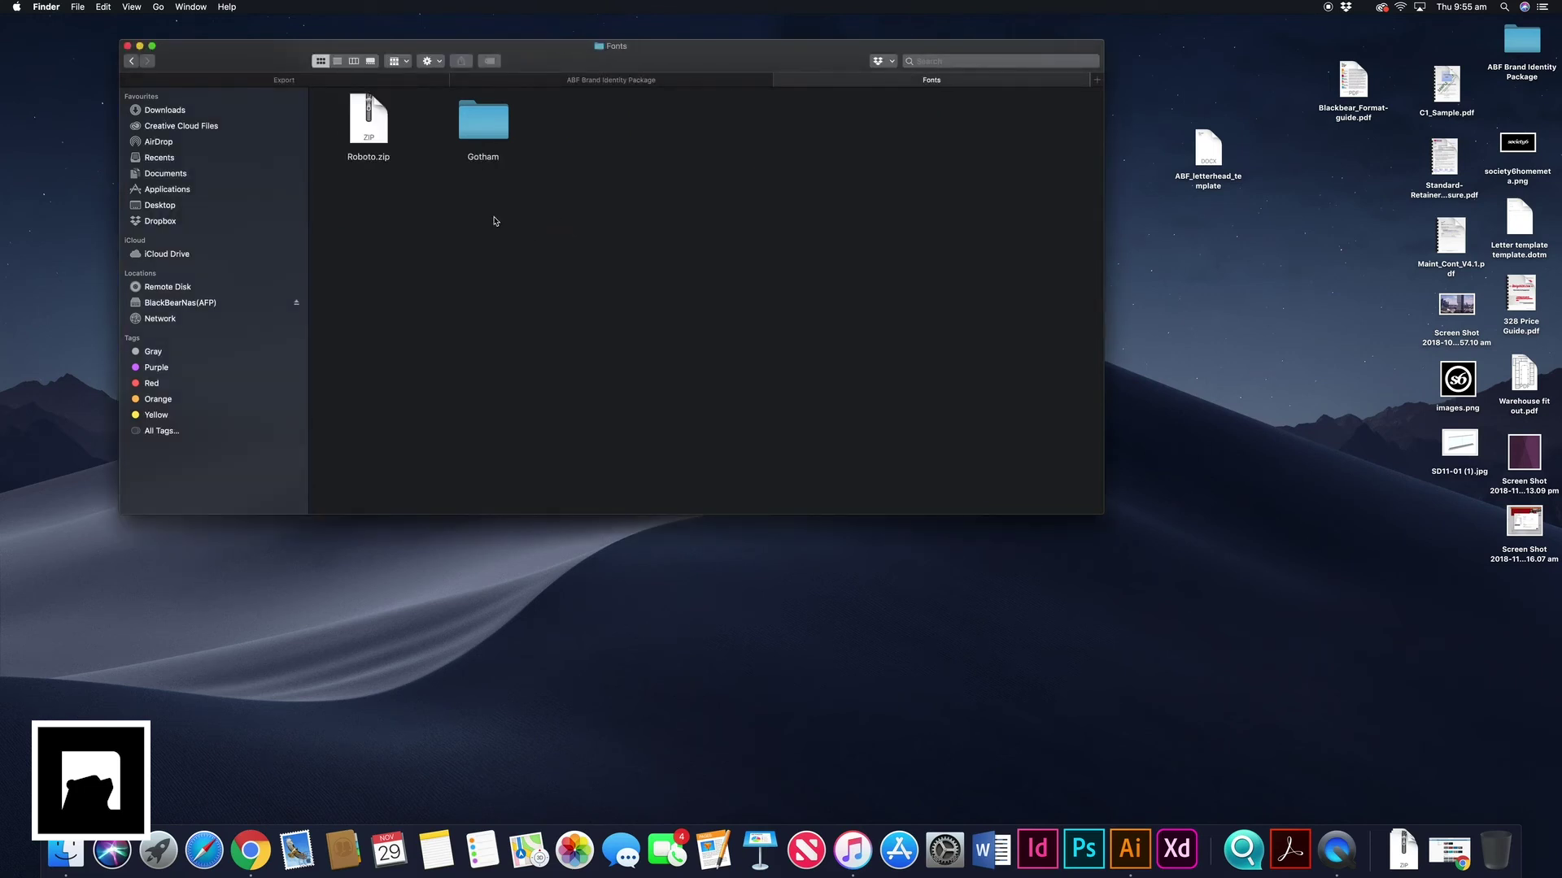
left_click(131, 61)
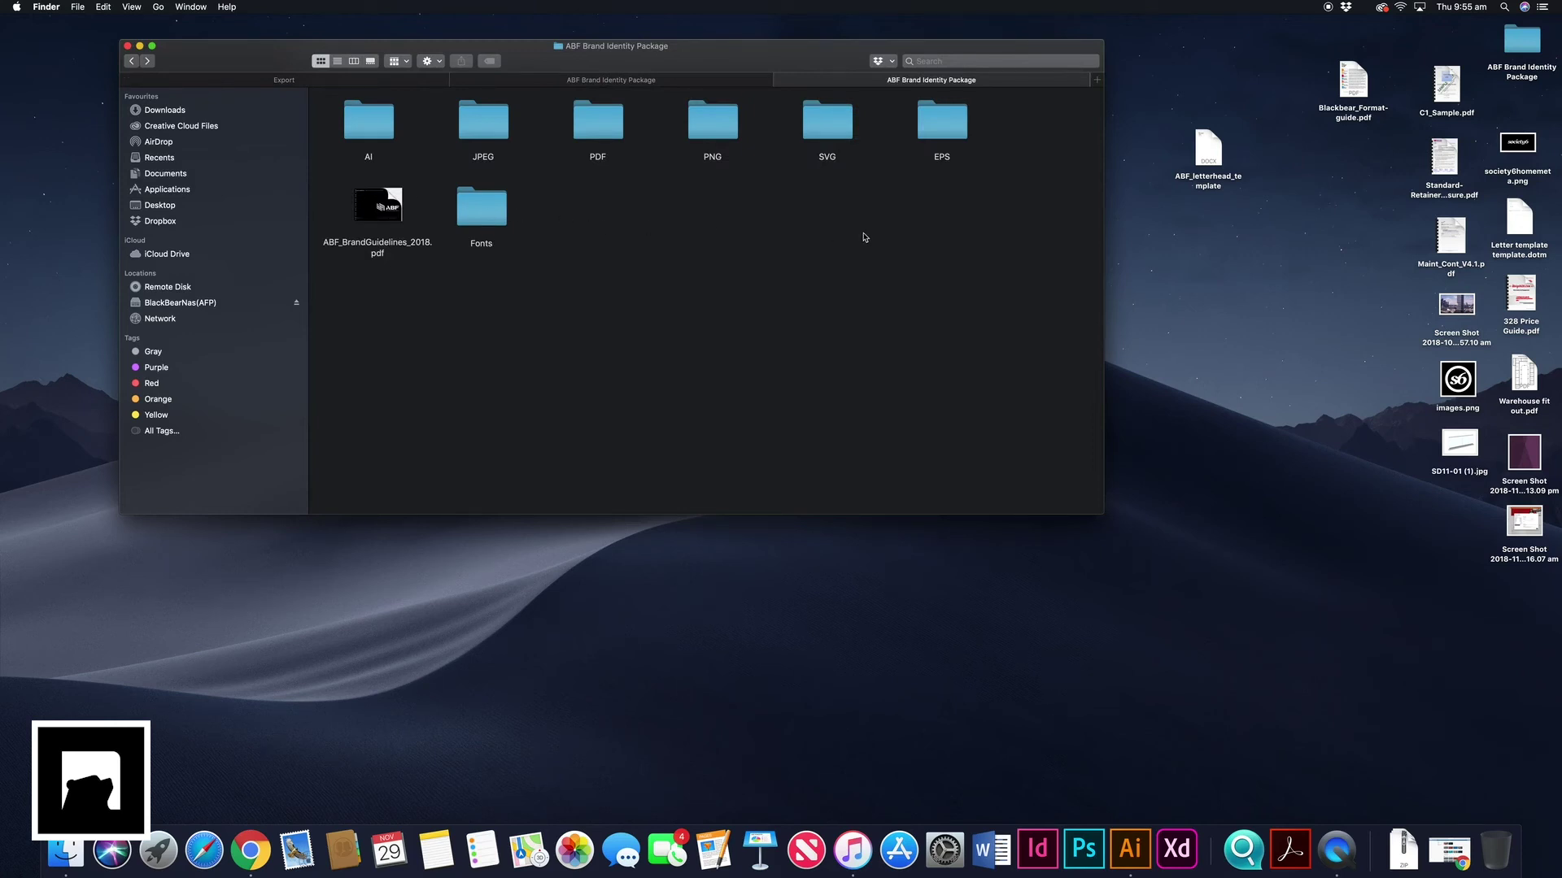
left_click(1299, 248)
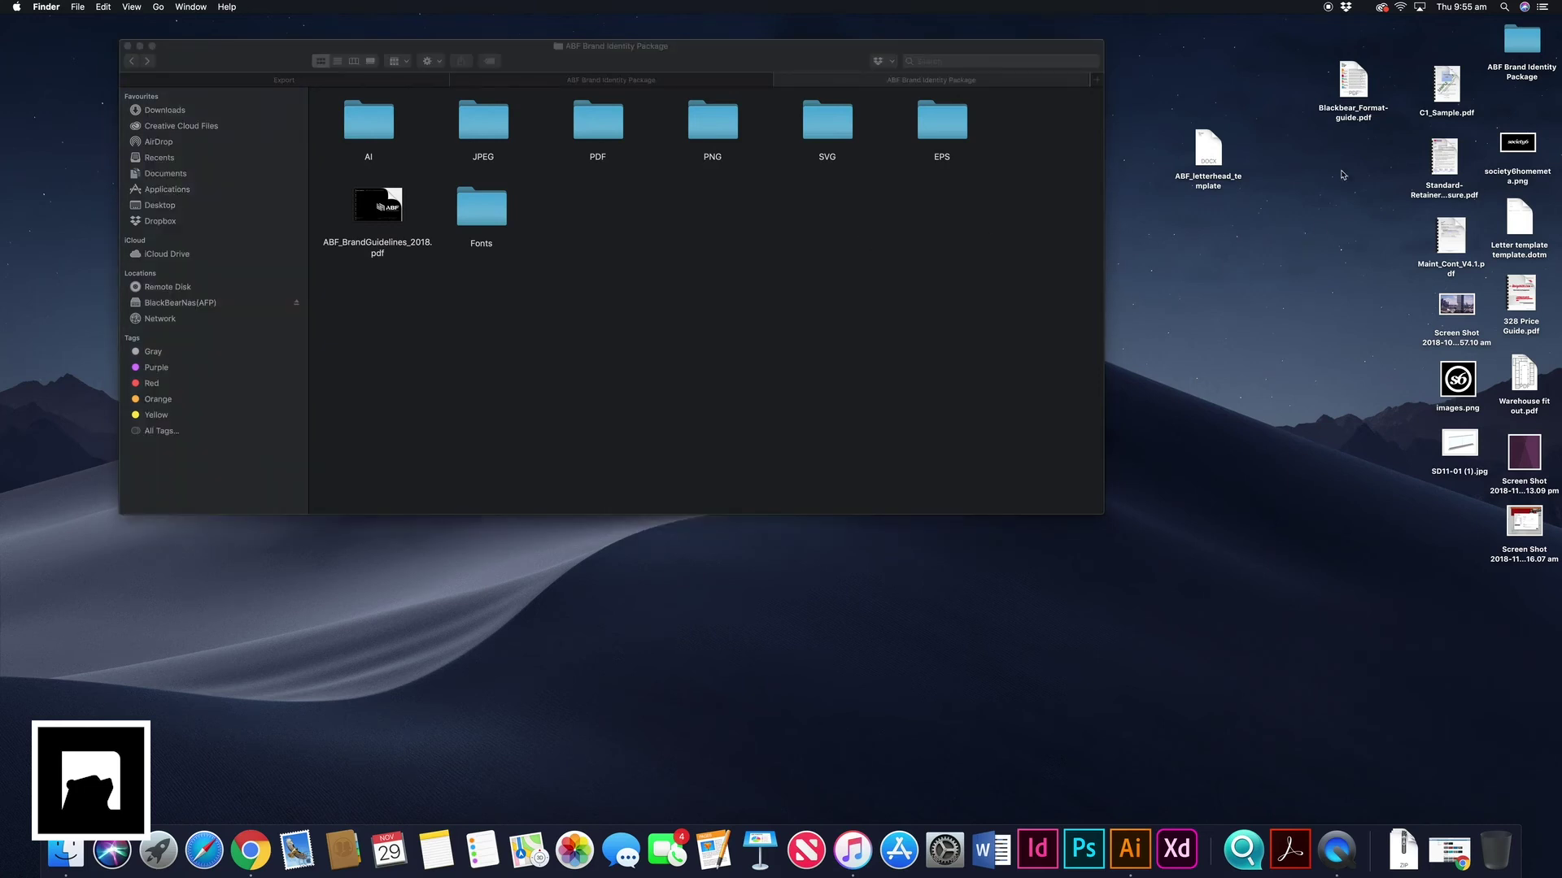
Move ABF_letterhead_template and Blackbear_Format-guide.pdf from the Desktop into the package folder and preview the format guide.
left_click_drag(1208, 156, 587, 205)
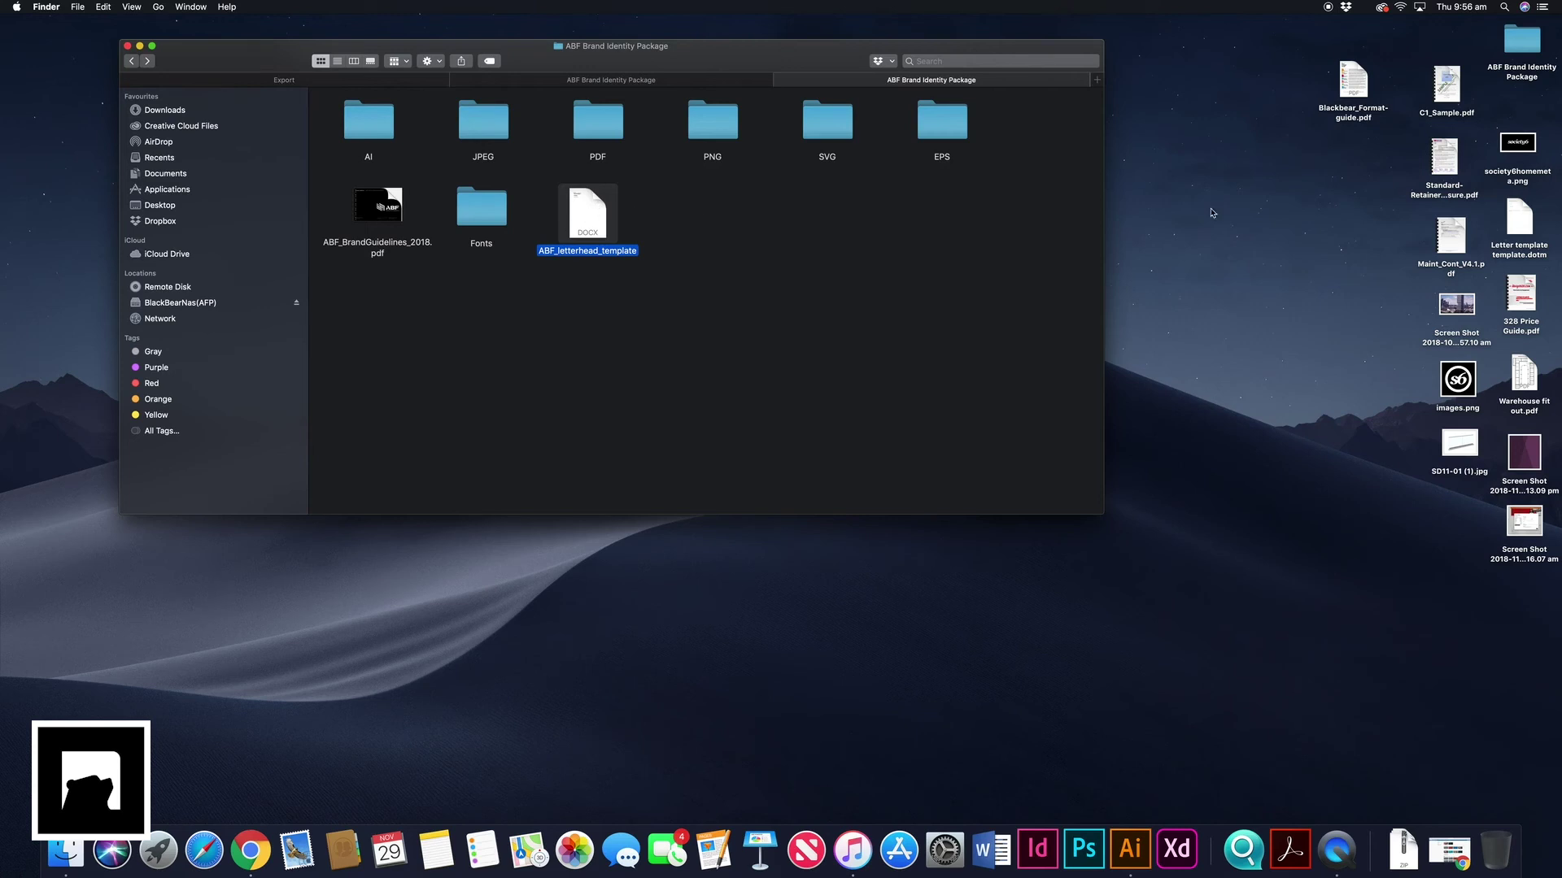
left_click_drag(1354, 81, 710, 201)
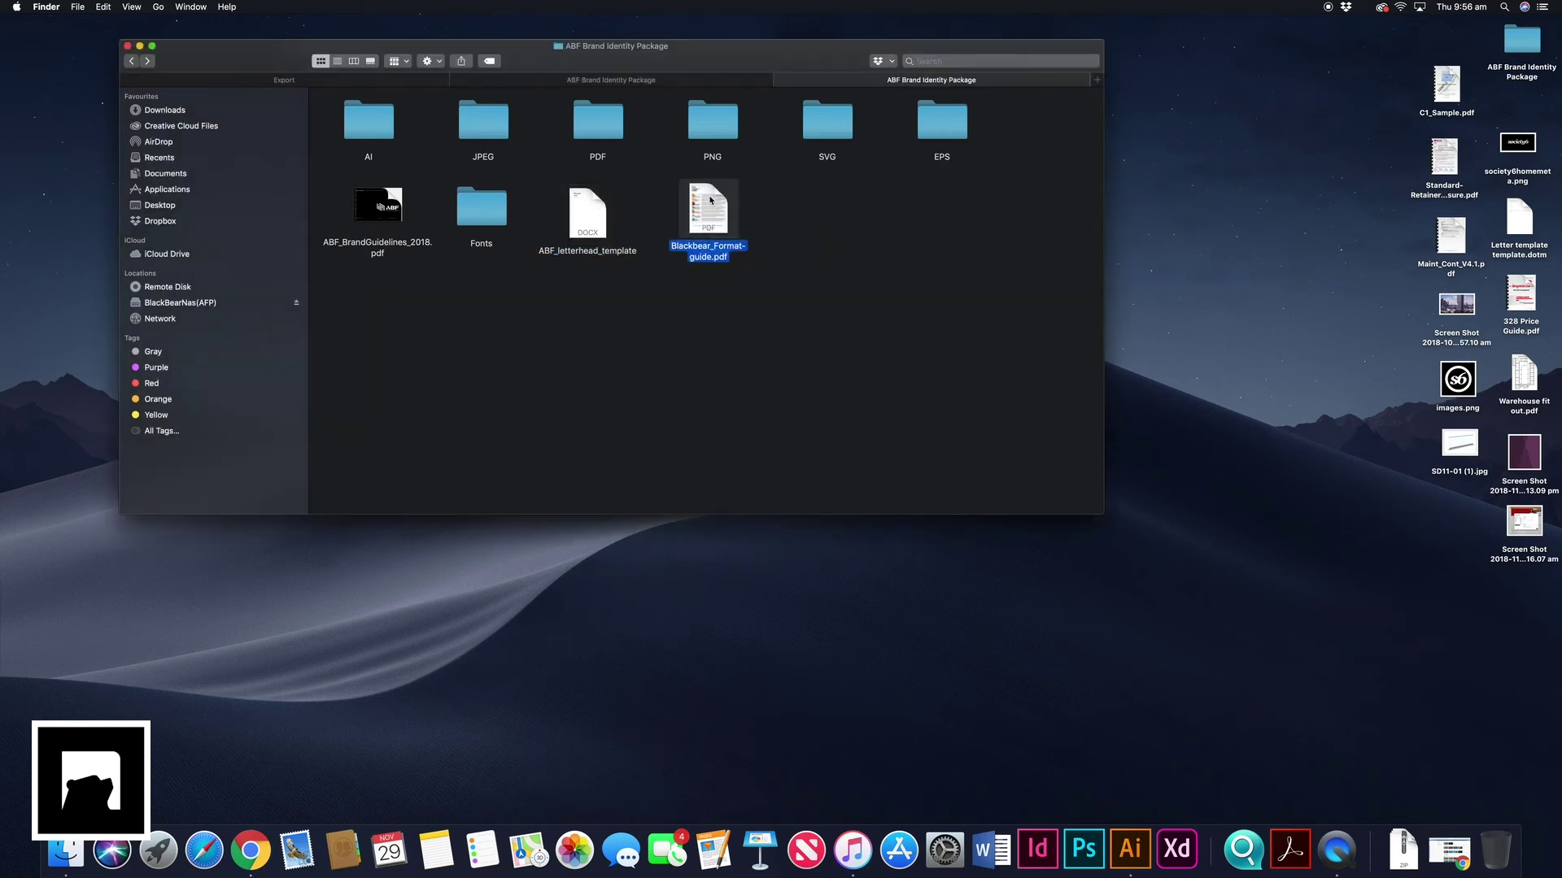
key("space")
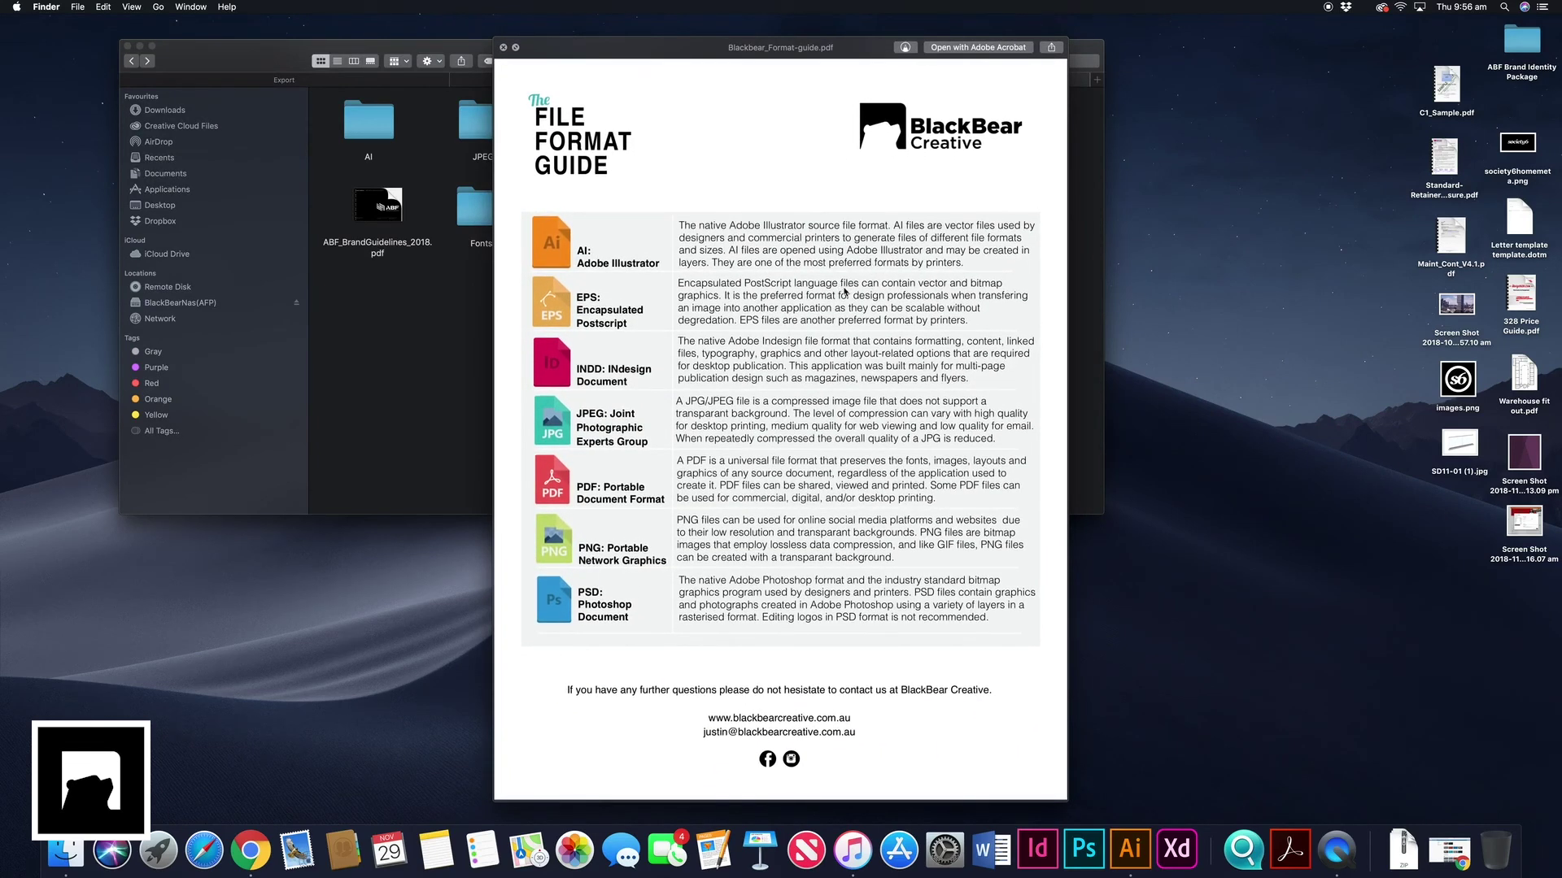
left_click(502, 49)
left_click(791, 255)
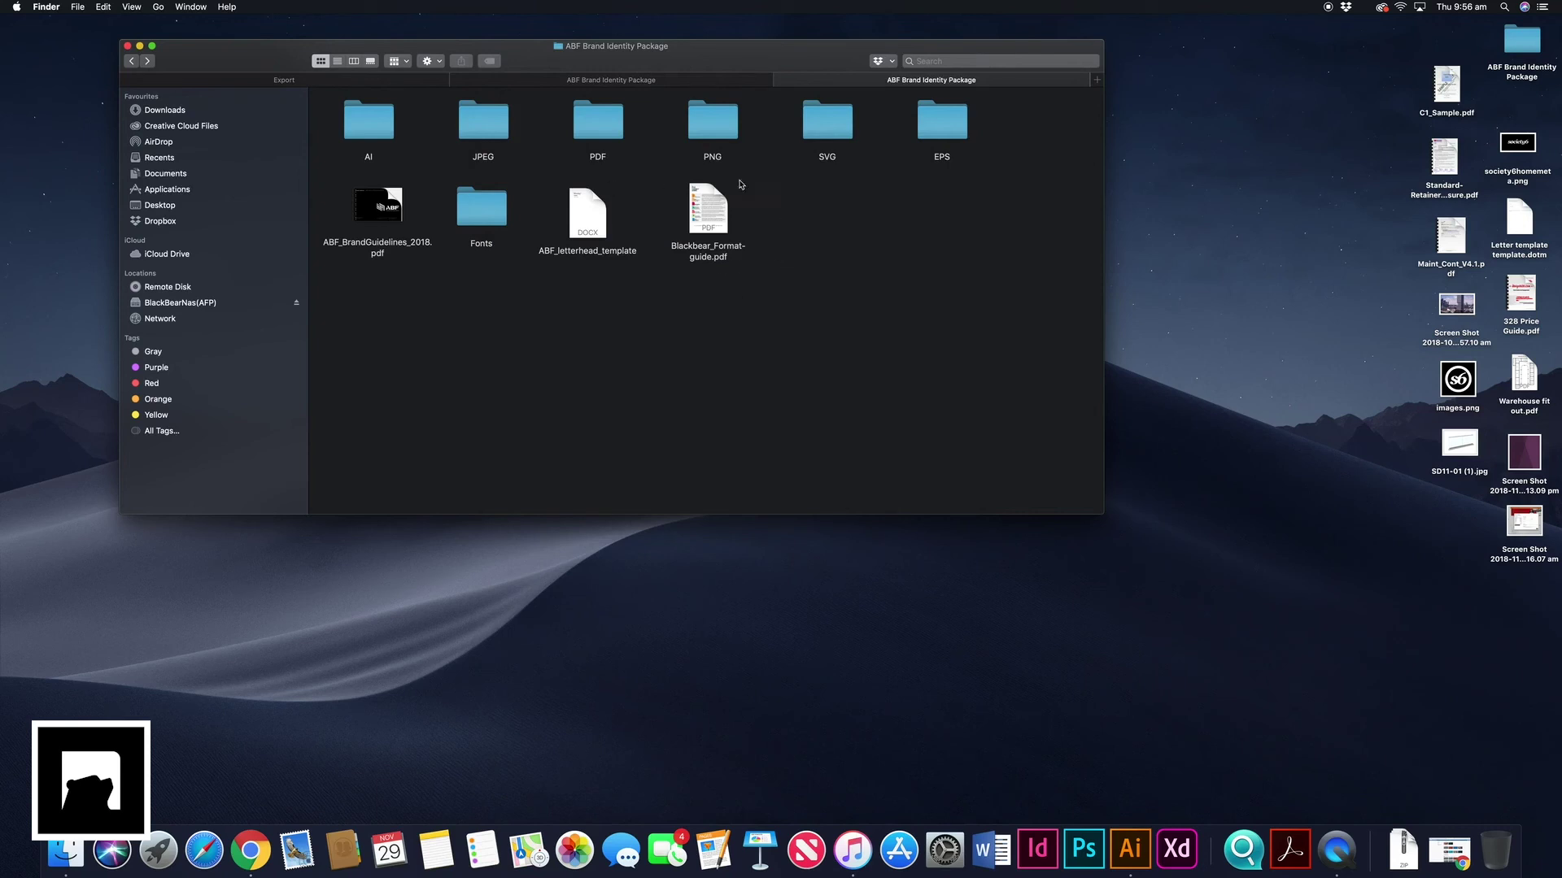
Widen the Finder window and look into the JPEG folder before returning to the package folder.
left_click_drag(1103, 513, 1215, 482)
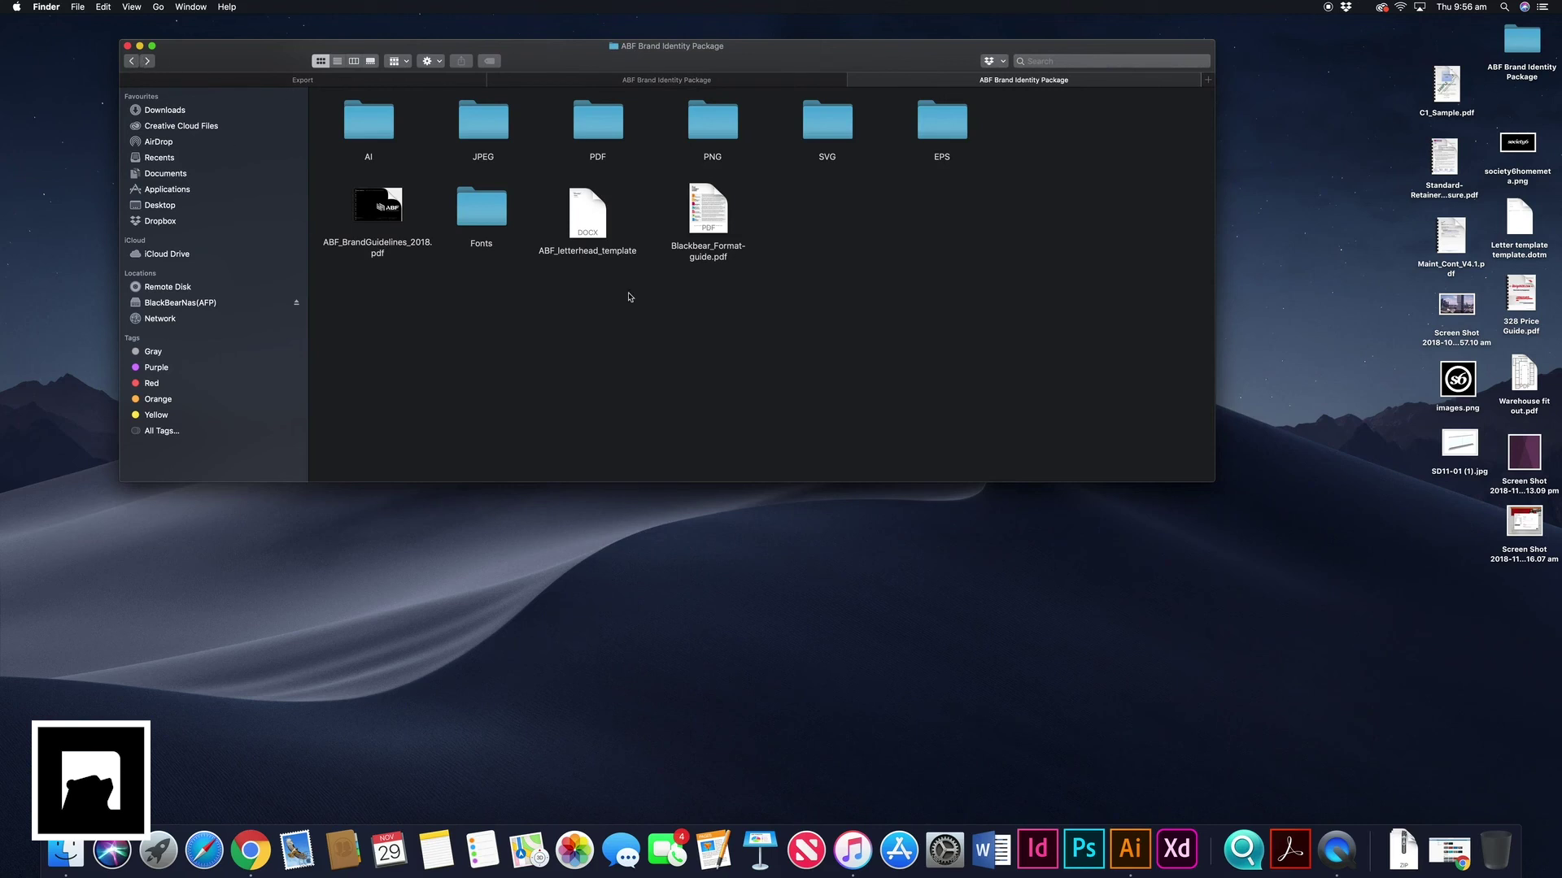
double_click(483, 140)
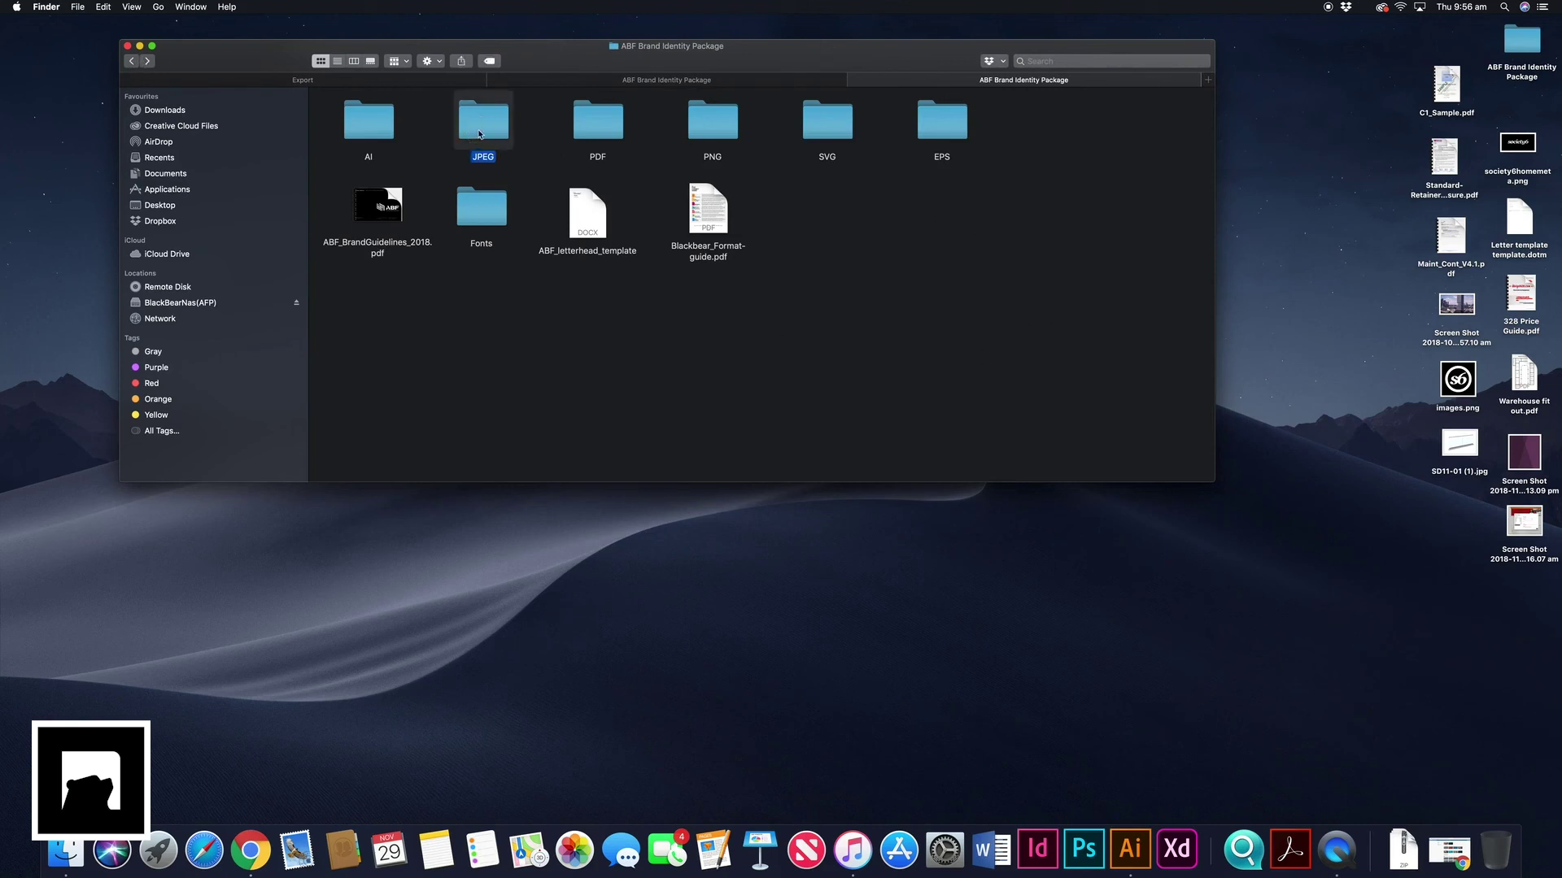
left_click(131, 61)
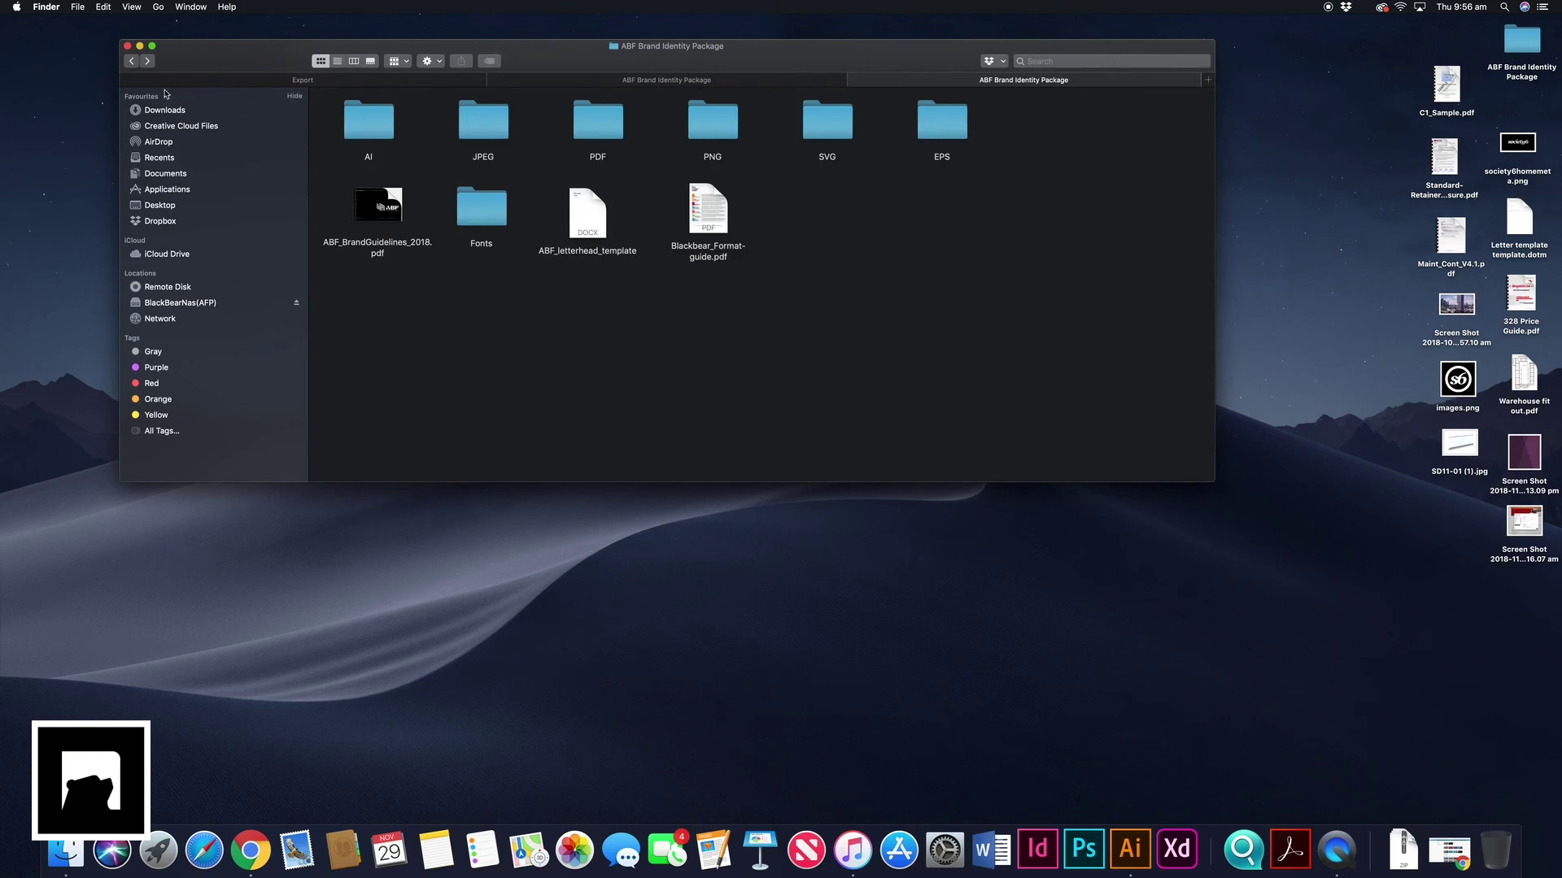
Go back to the Desktop folder and compress the ABF Brand Identity Package folder into a zip archive.
left_click(130, 61)
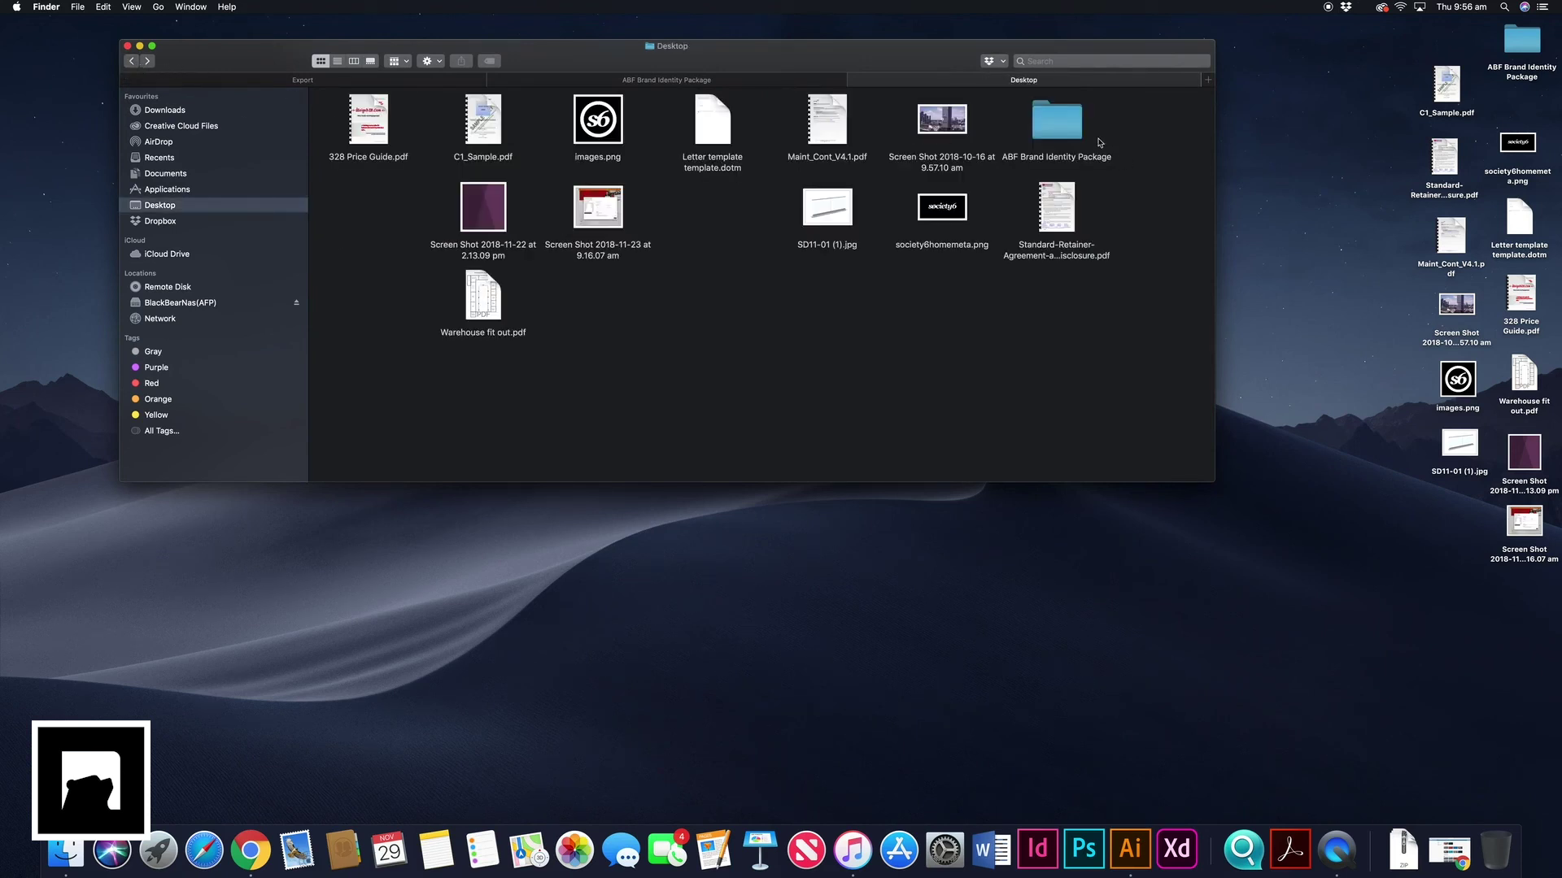
left_click(1061, 121)
right_click(1068, 118)
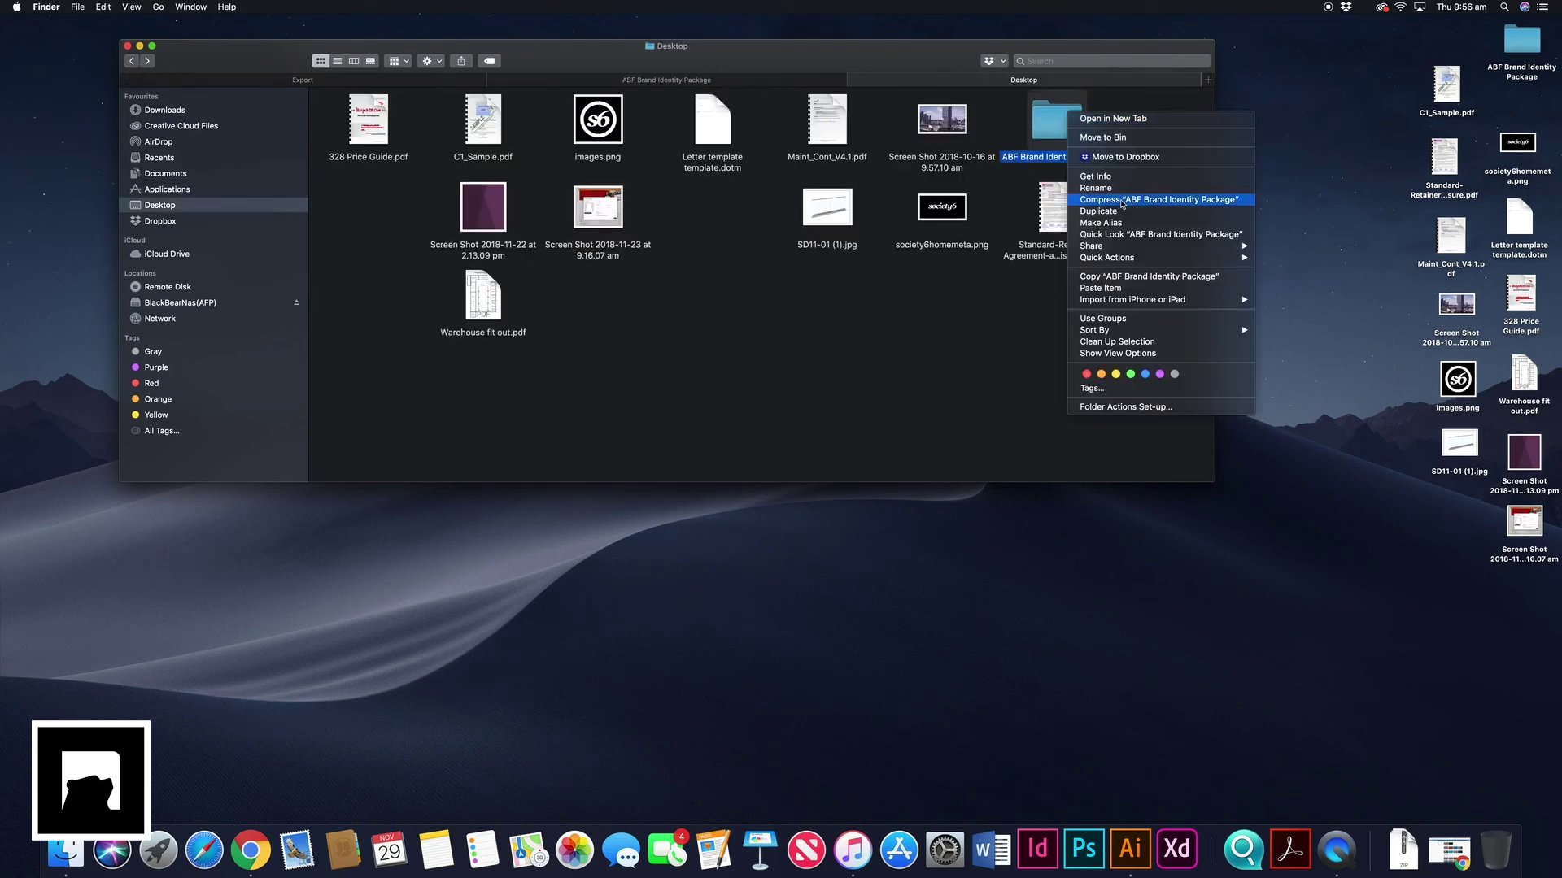
left_click(1151, 202)
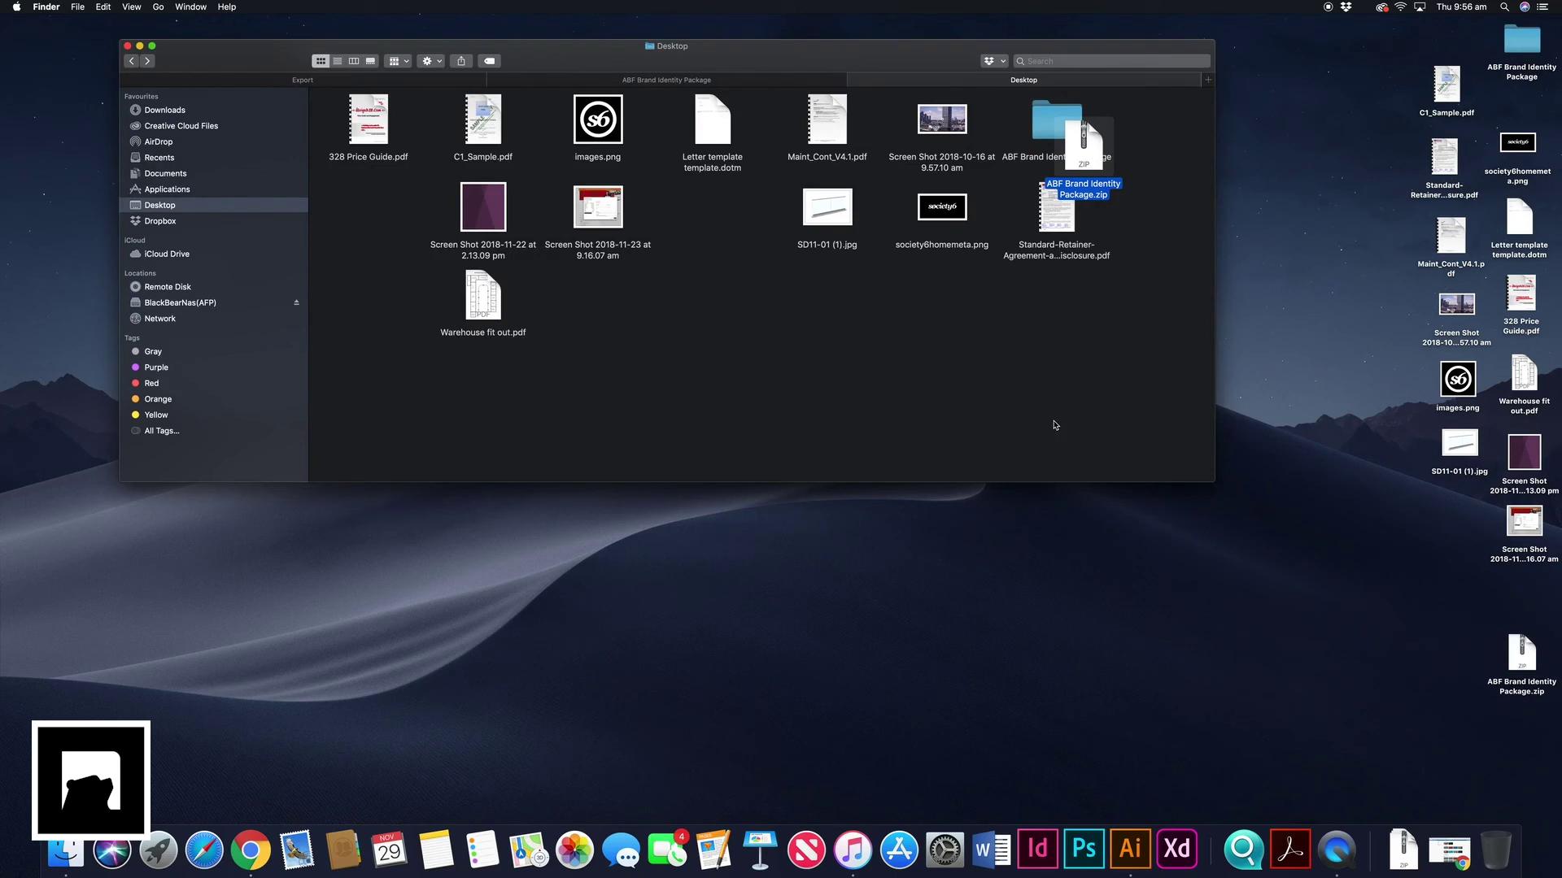
Place ABF Brand Identity Package.zip beside the original folder and minimise the Finder window.
left_click_drag(1084, 148, 1169, 133)
left_click(1175, 286)
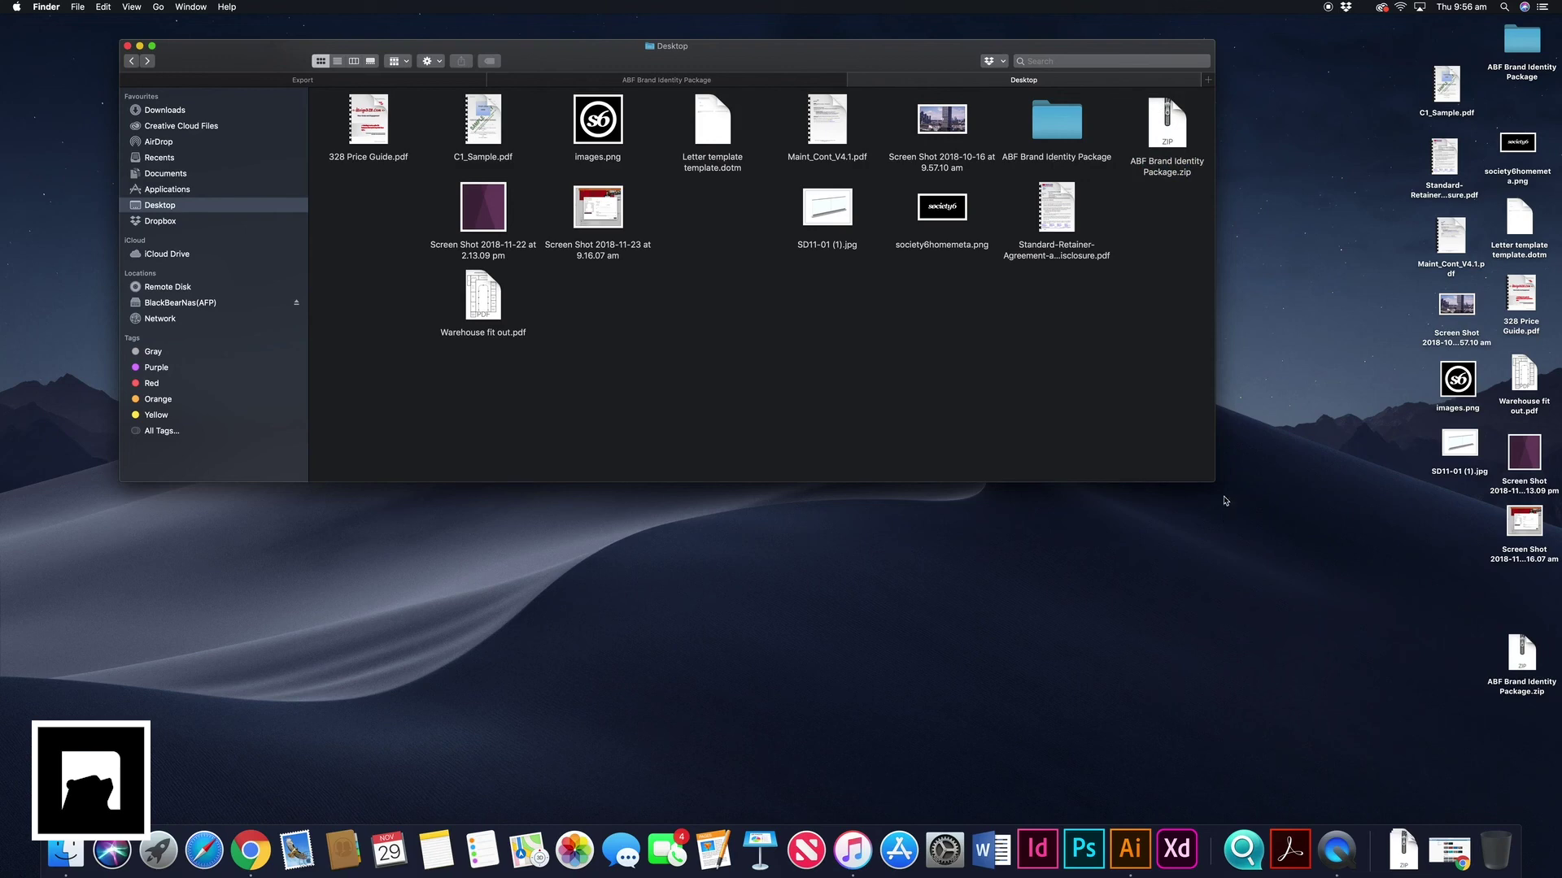
left_click(139, 45)
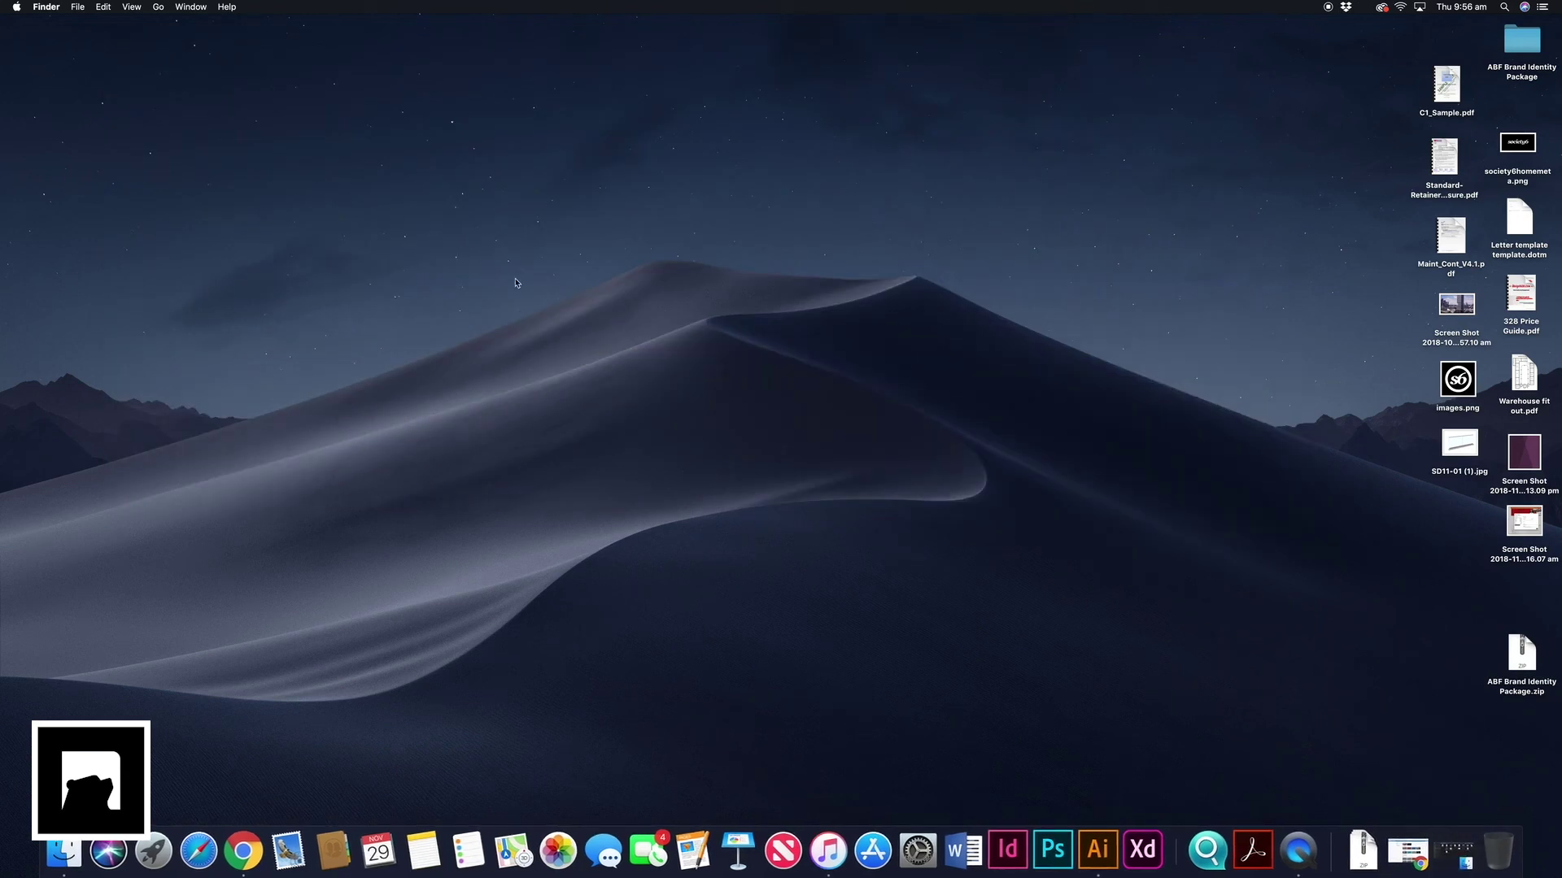